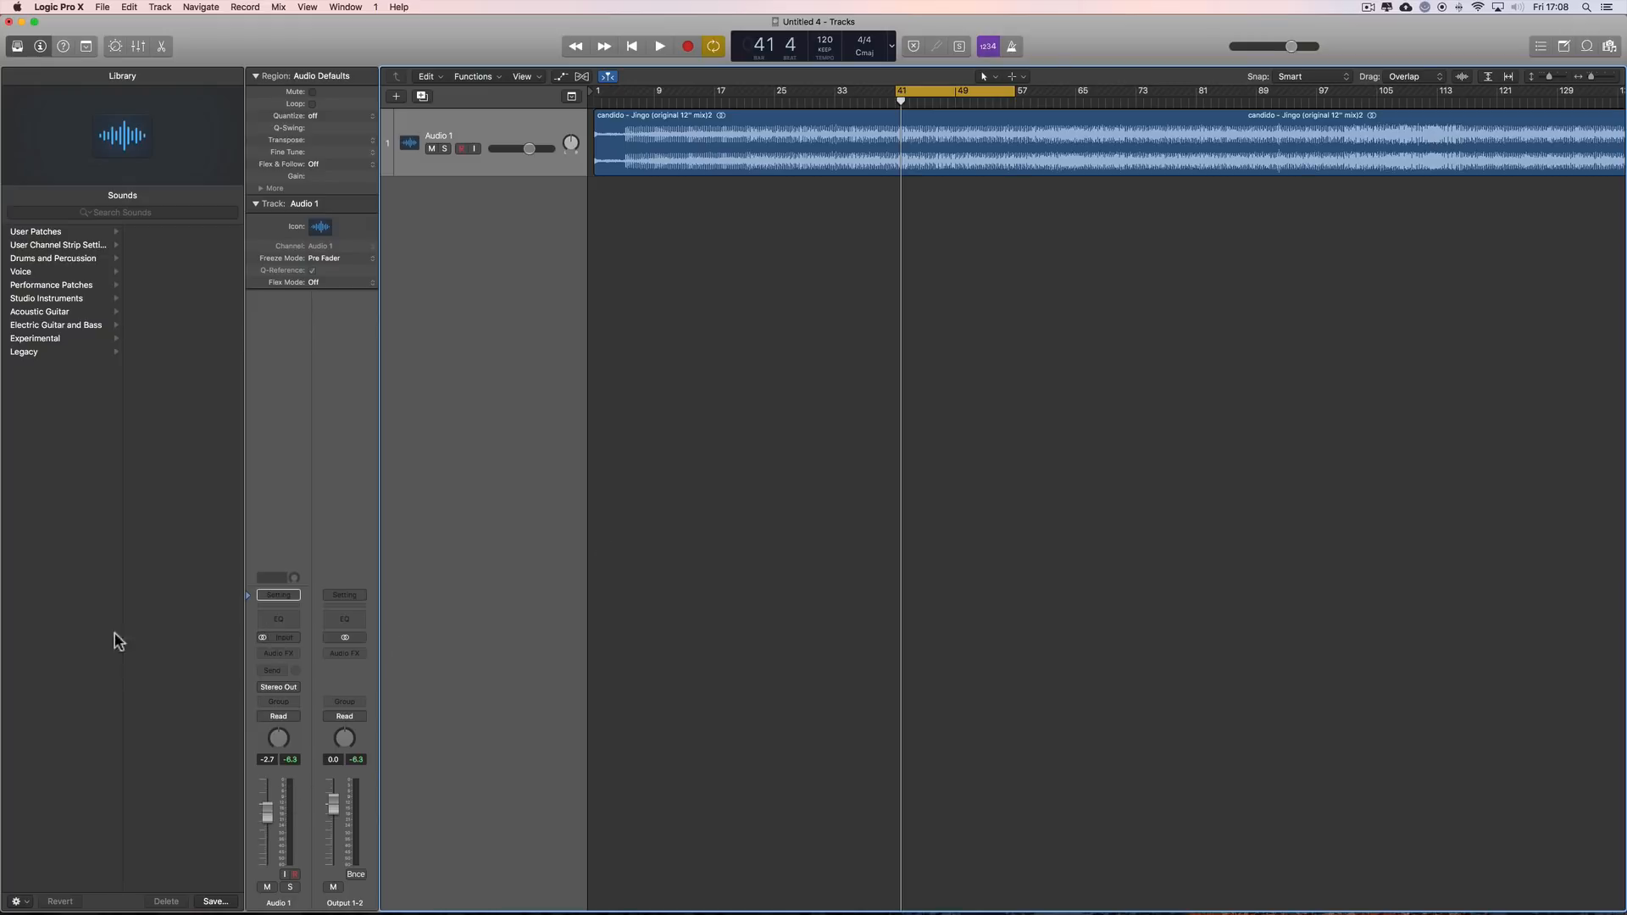
# - Reset the Audio 1 peak level and audition the looped section starting at bar 41
pyautogui.click(291, 759)
pyautogui.press('space')
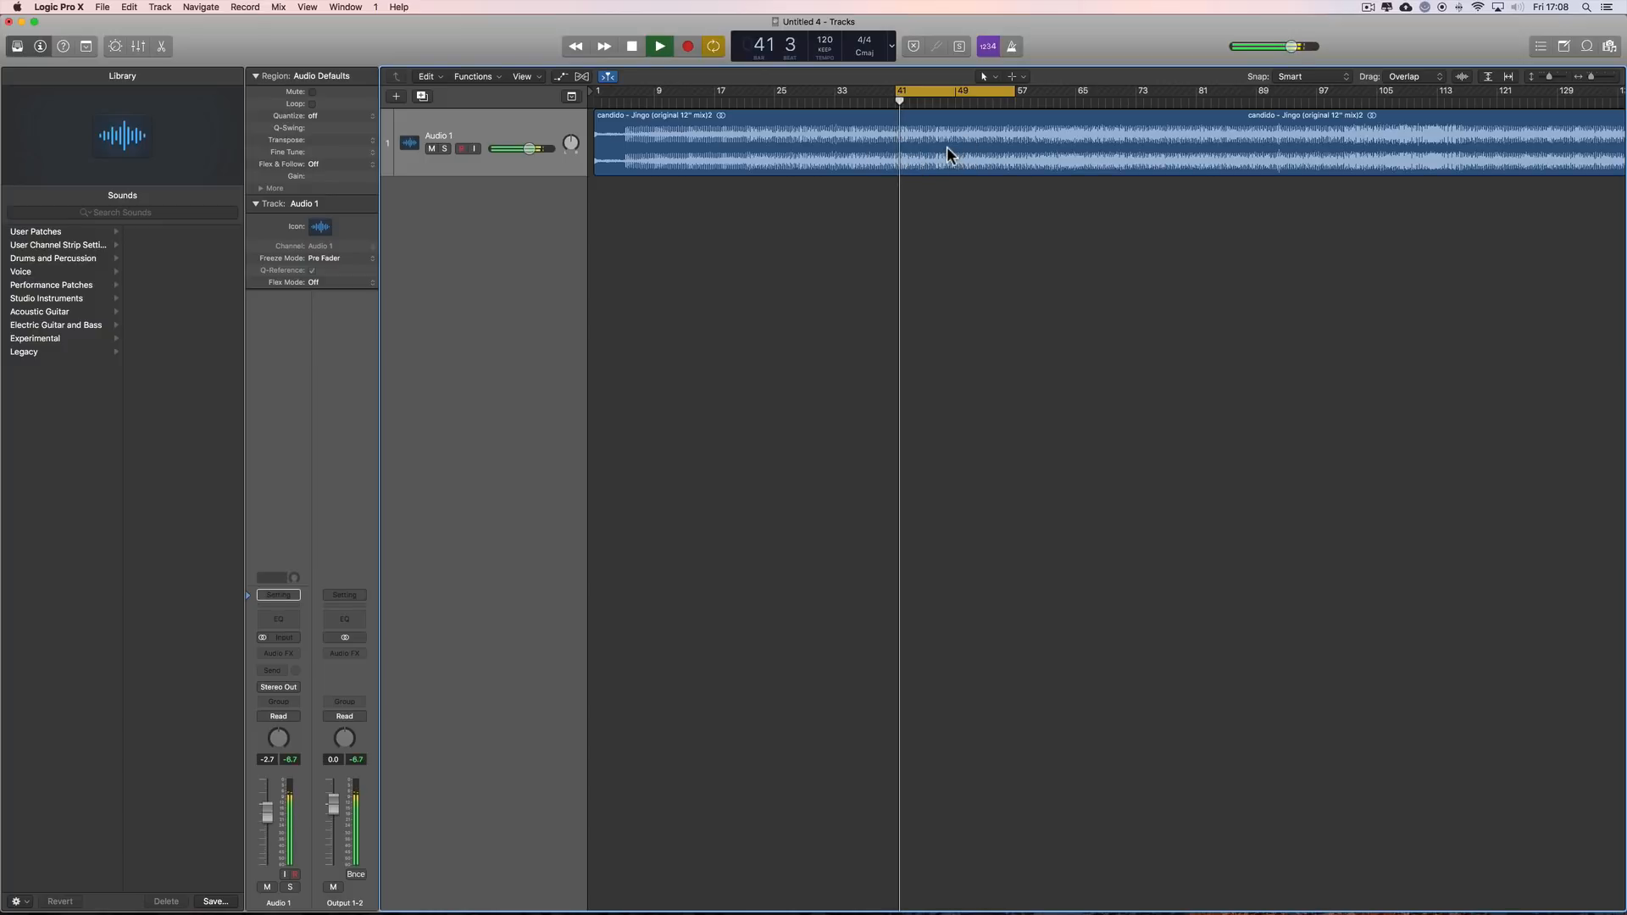
pyautogui.press('space')
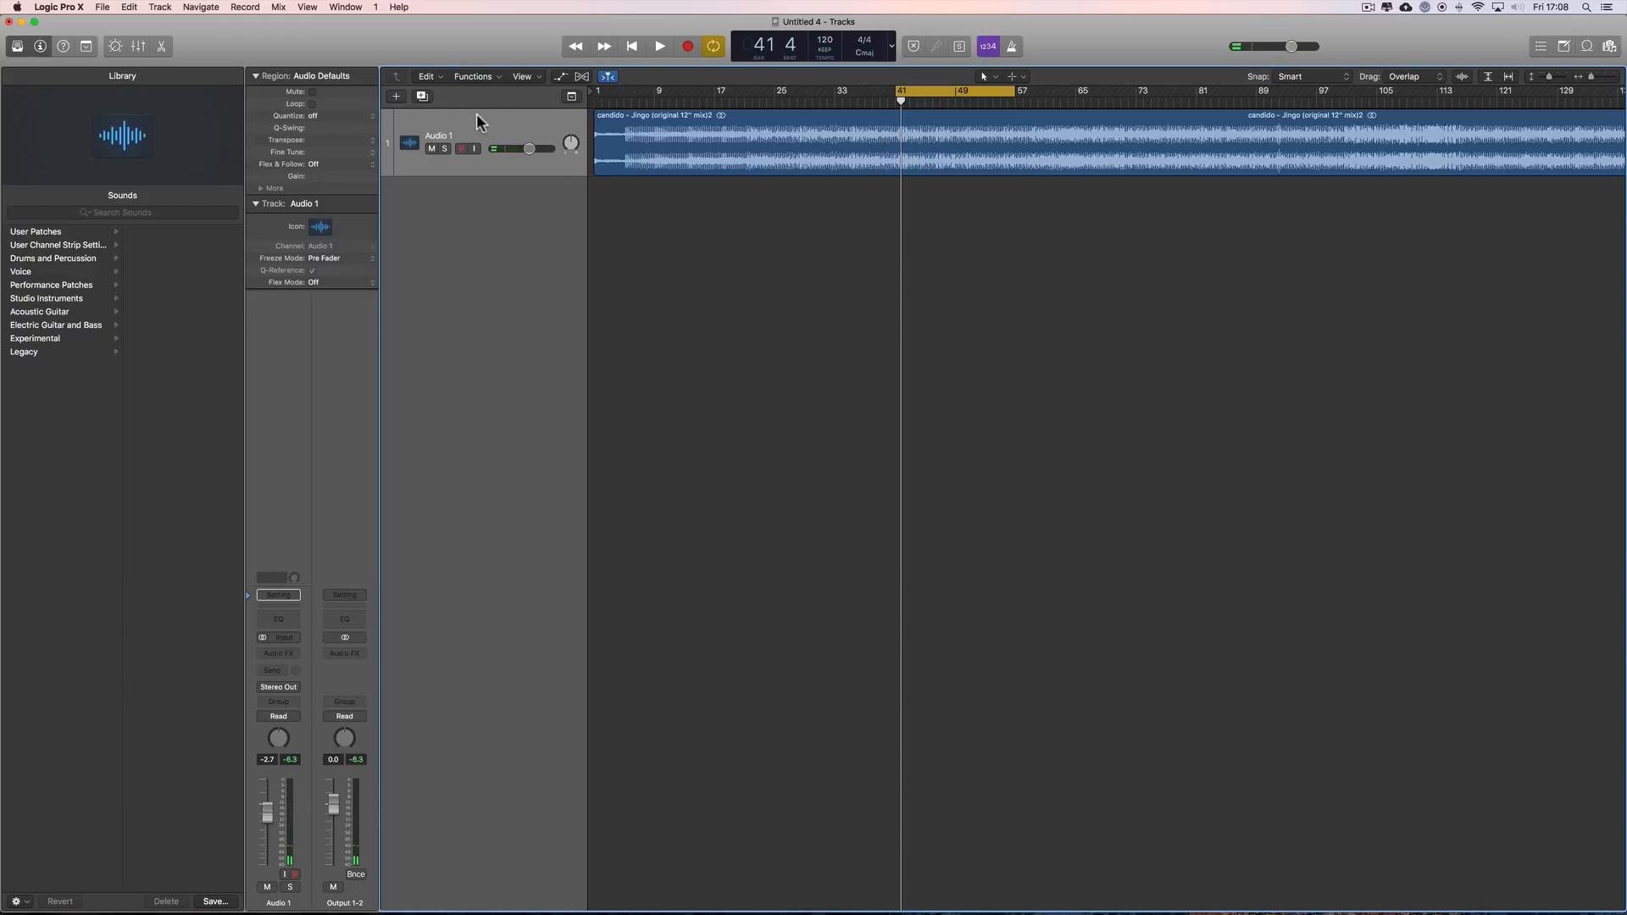
# - Create a new Drummer track using the Electronic genre
pyautogui.click(422, 96)
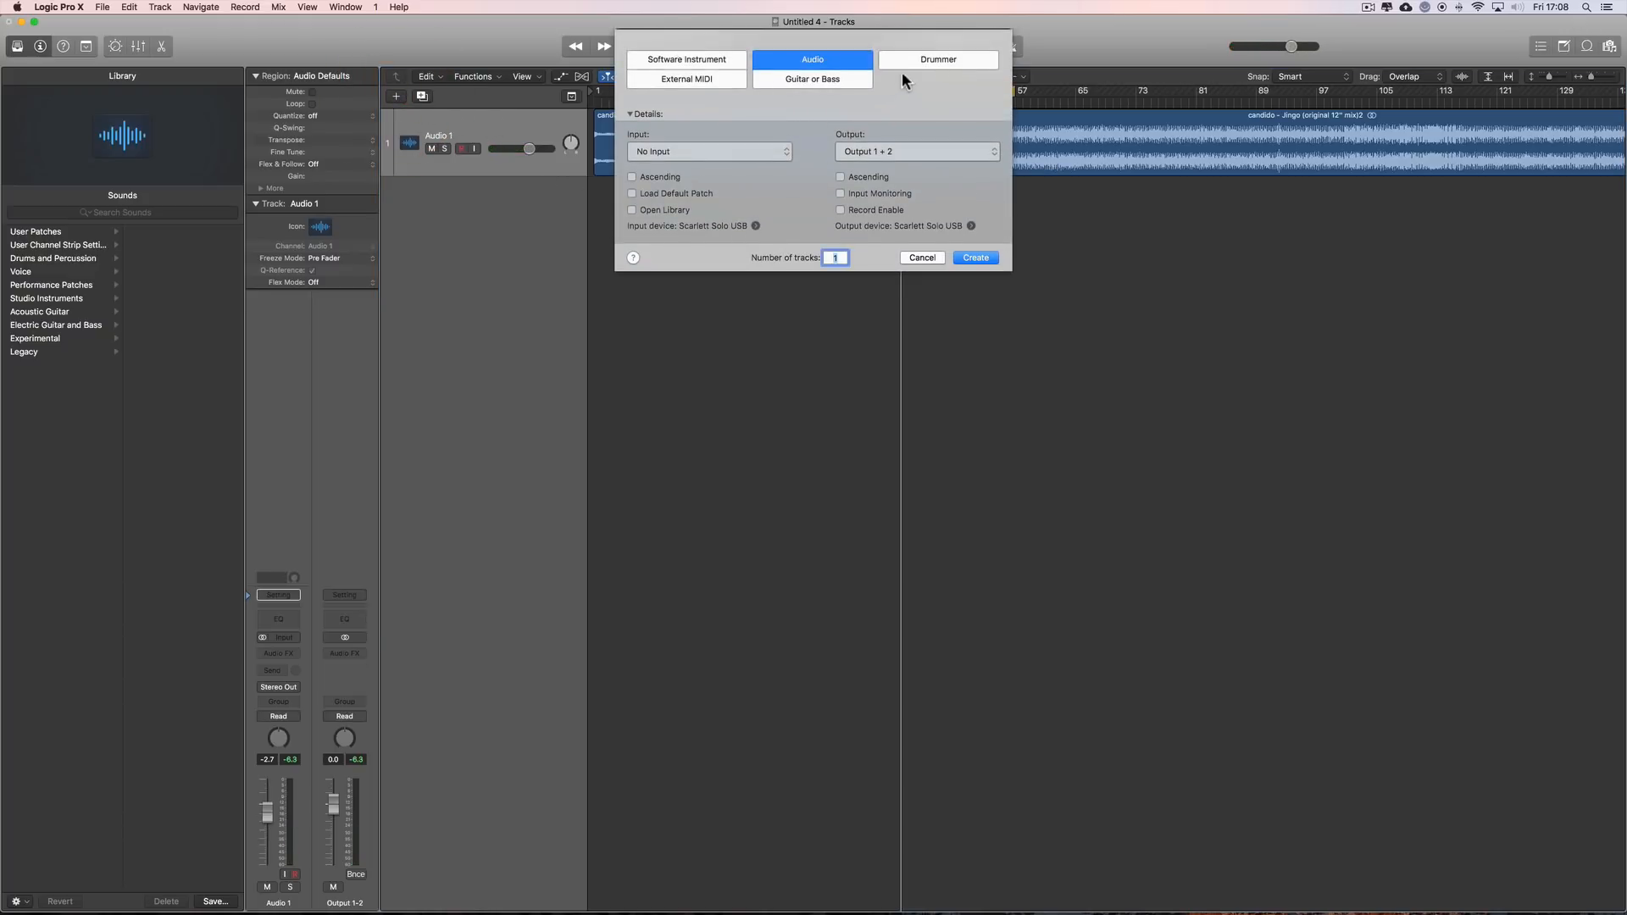
pyautogui.click(876, 61)
pyautogui.click(766, 150)
pyautogui.click(670, 152)
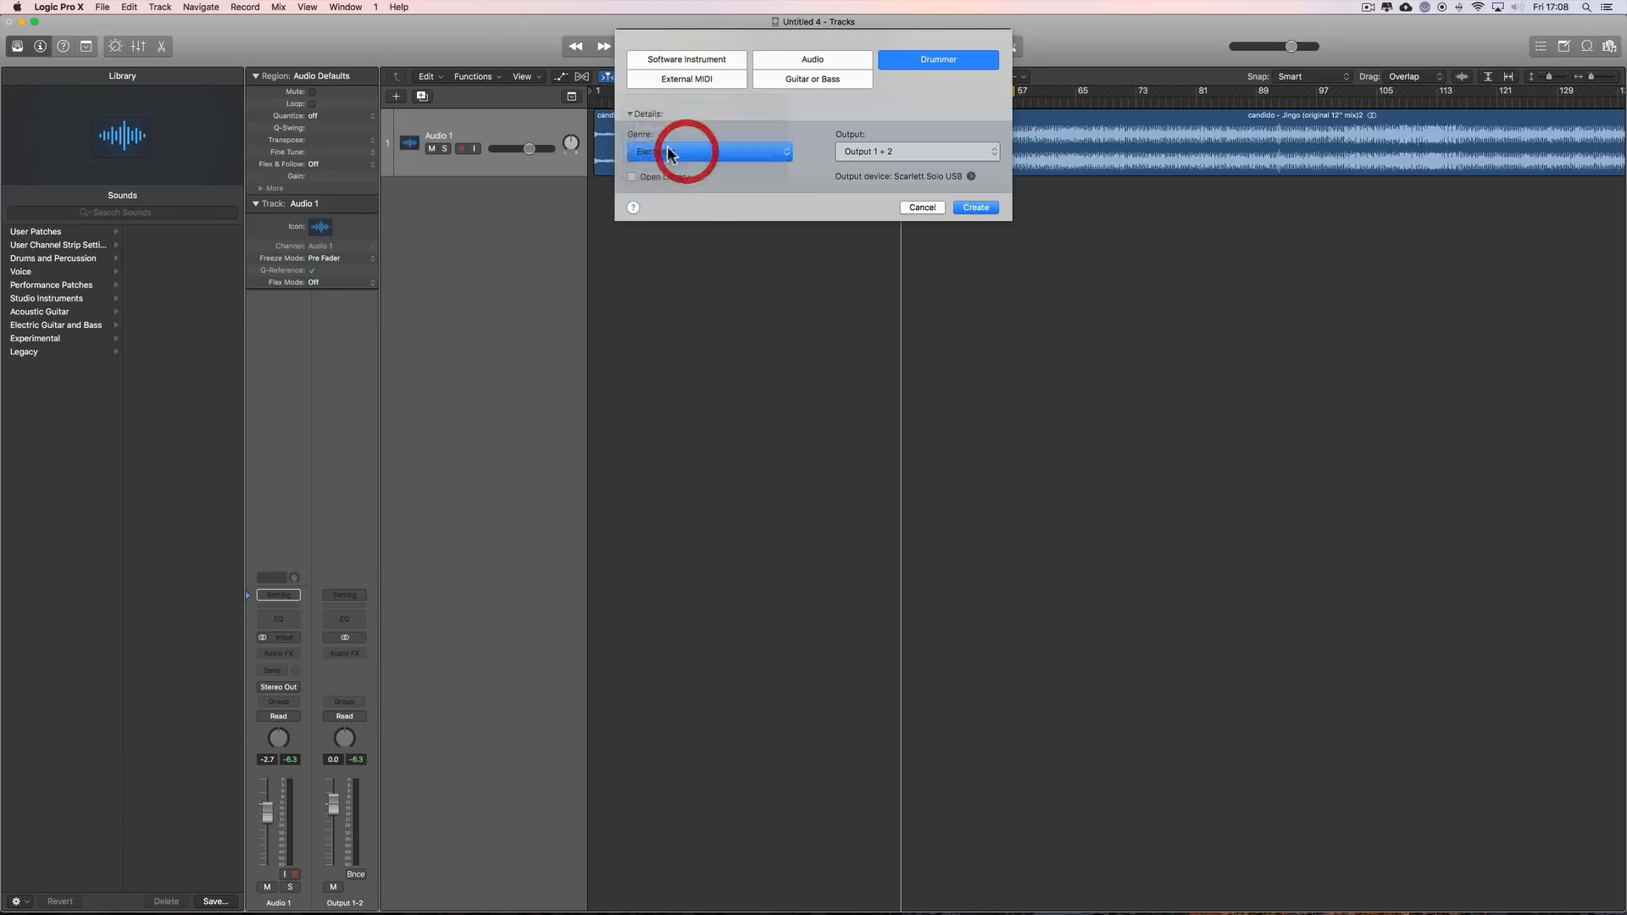
pyautogui.press('Return')
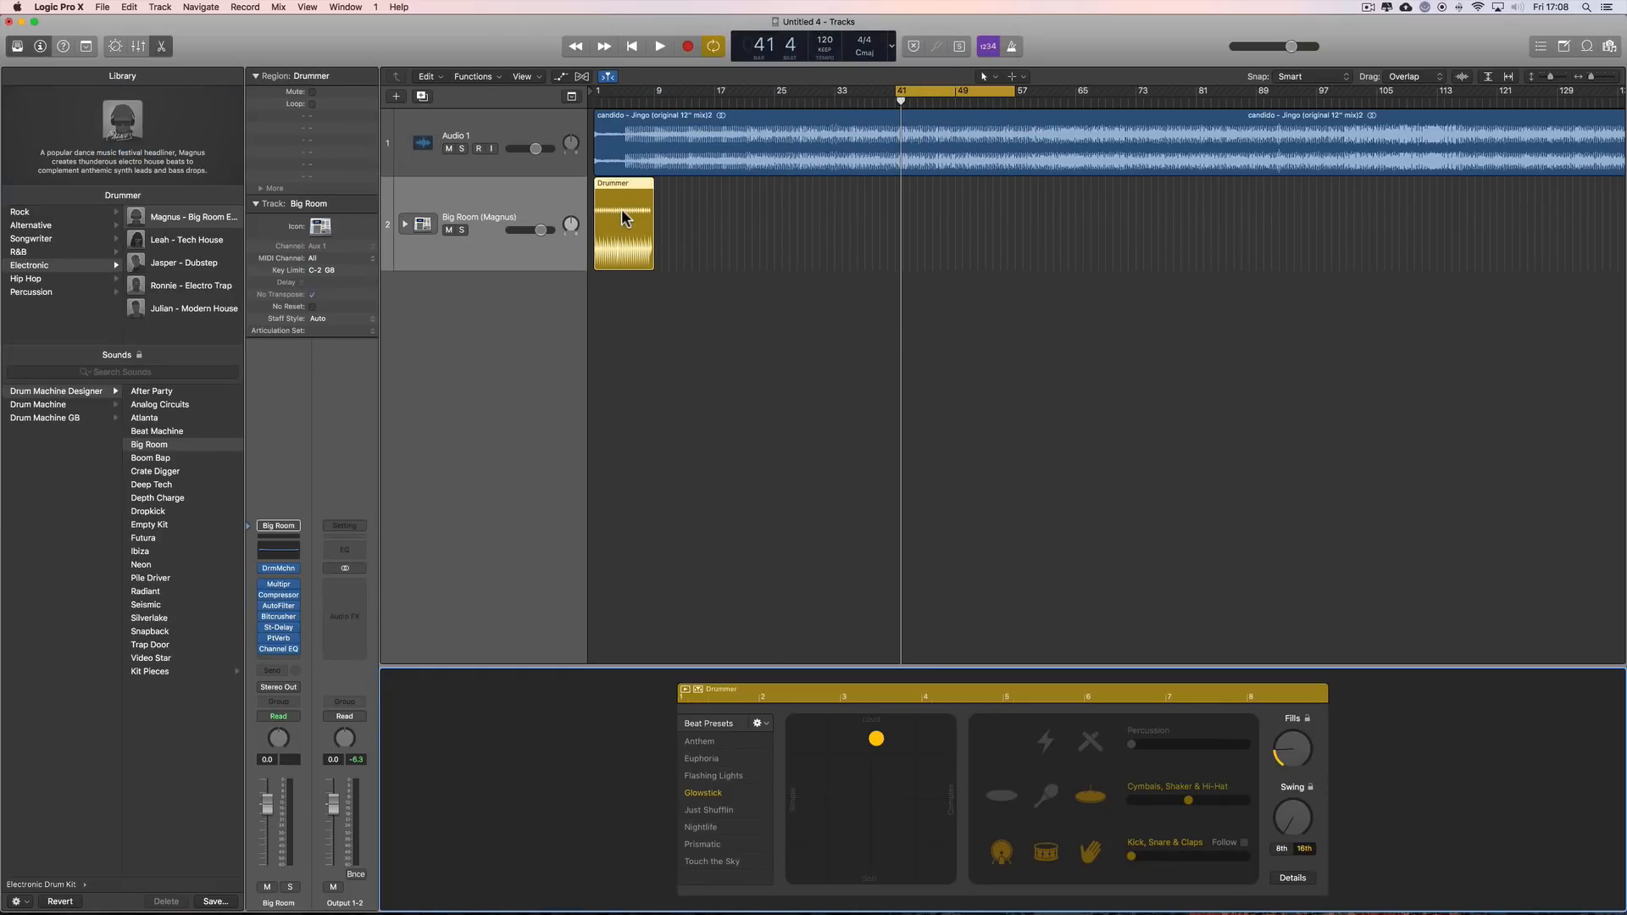
# - Show the Smart Controls for the Big Room drummer track and briefly inspect its Drum Machine Designer kit
pyautogui.click(622, 217)
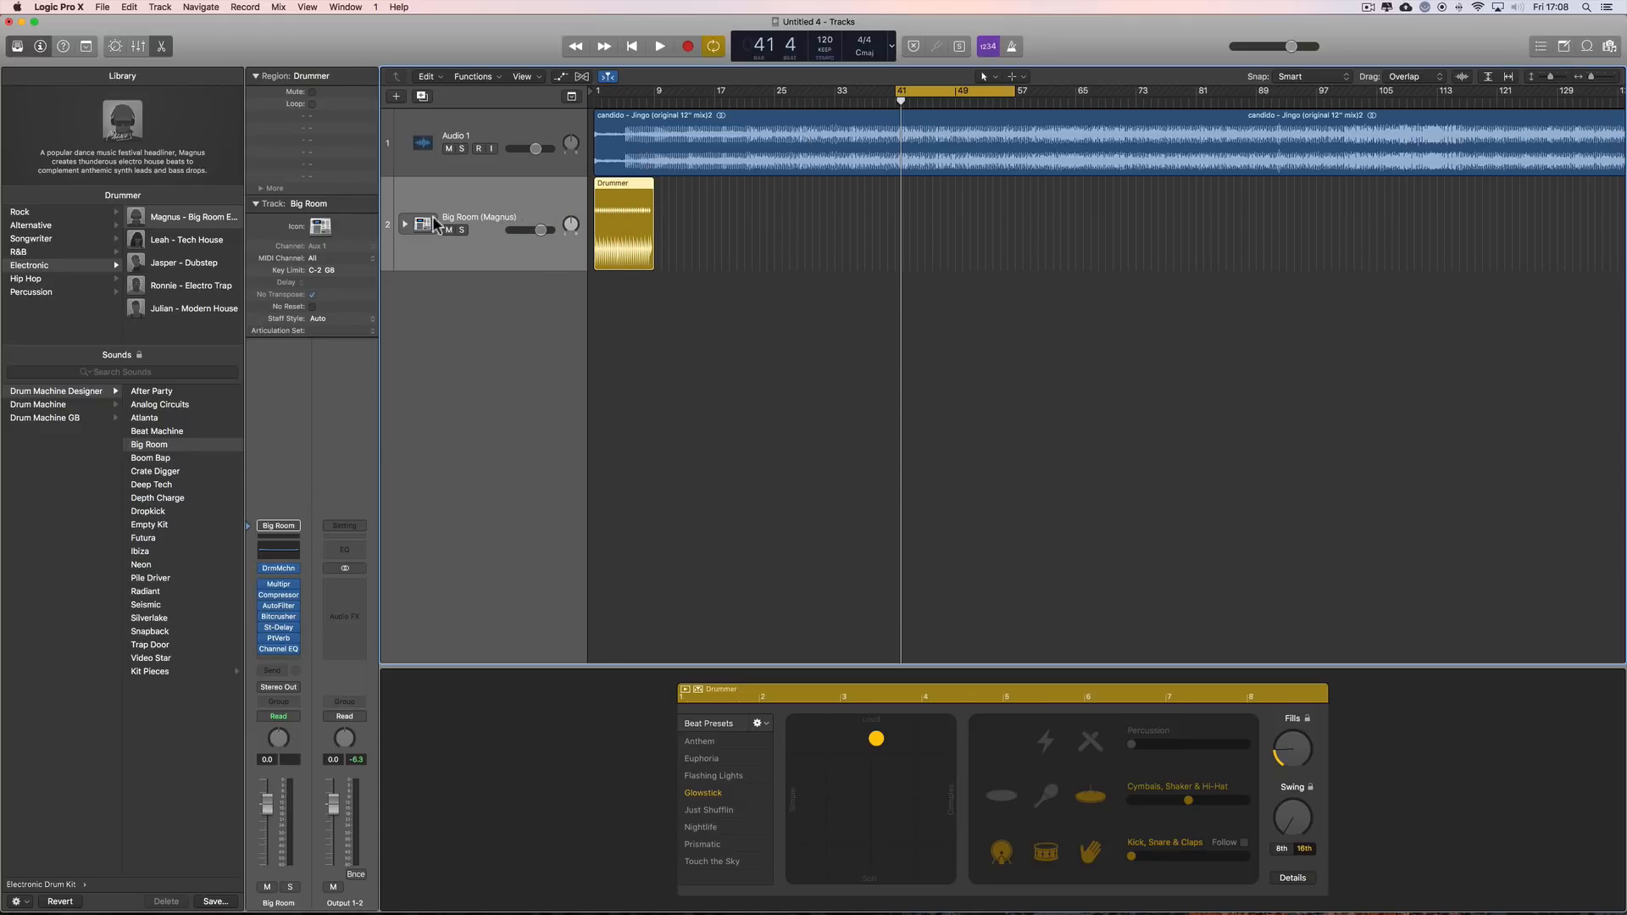
pyautogui.click(115, 48)
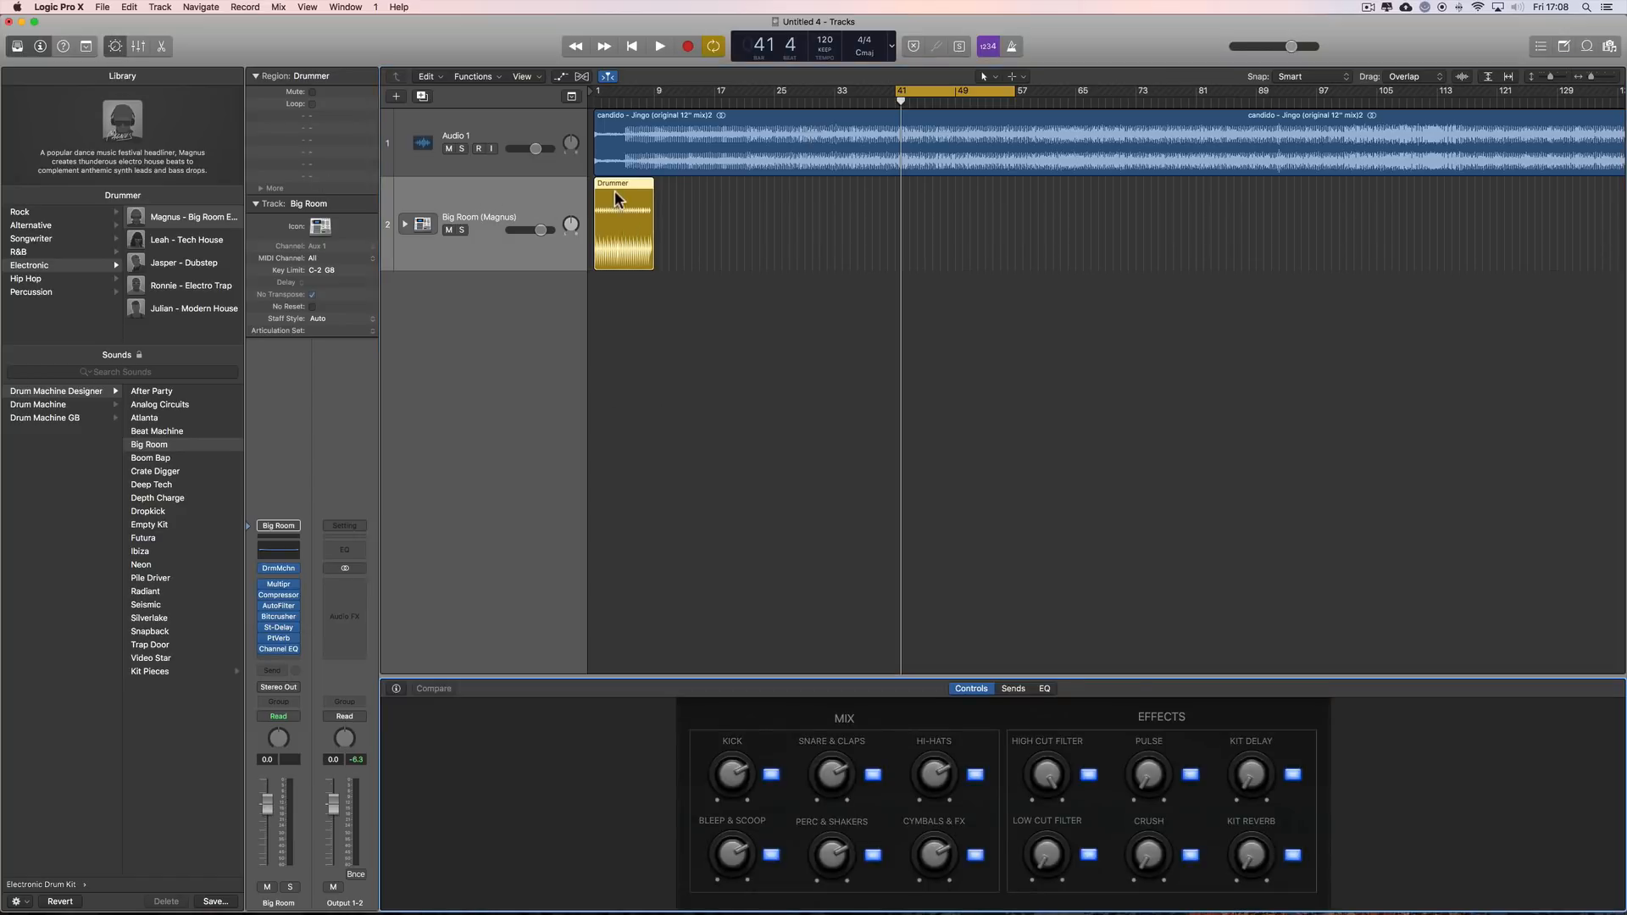
pyautogui.click(279, 568)
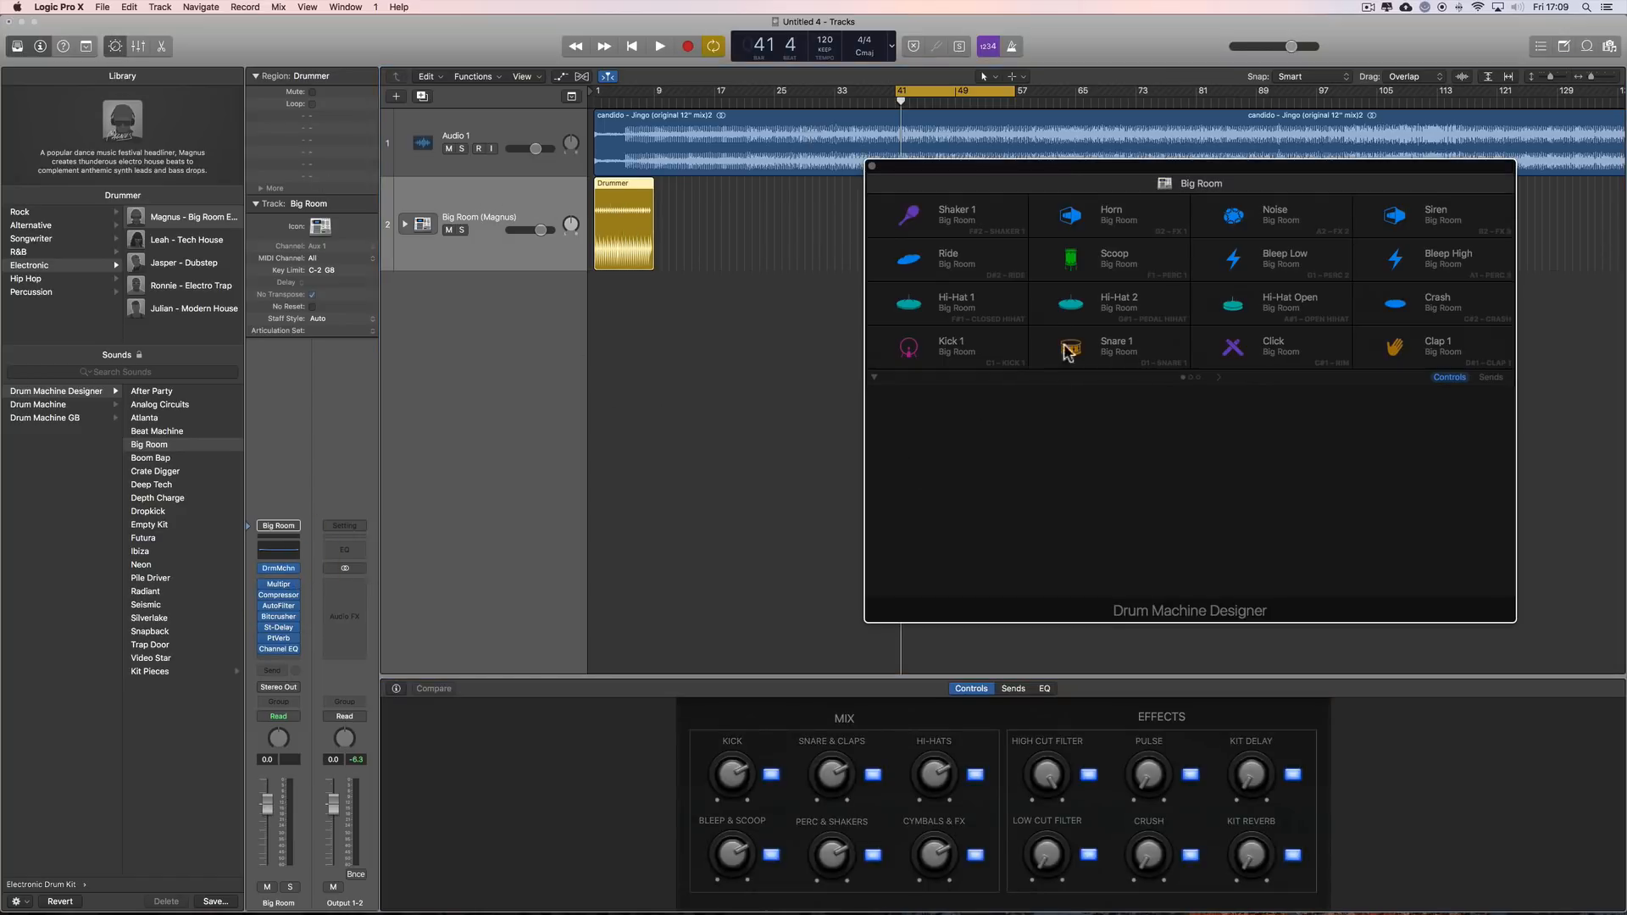
pyautogui.click(872, 166)
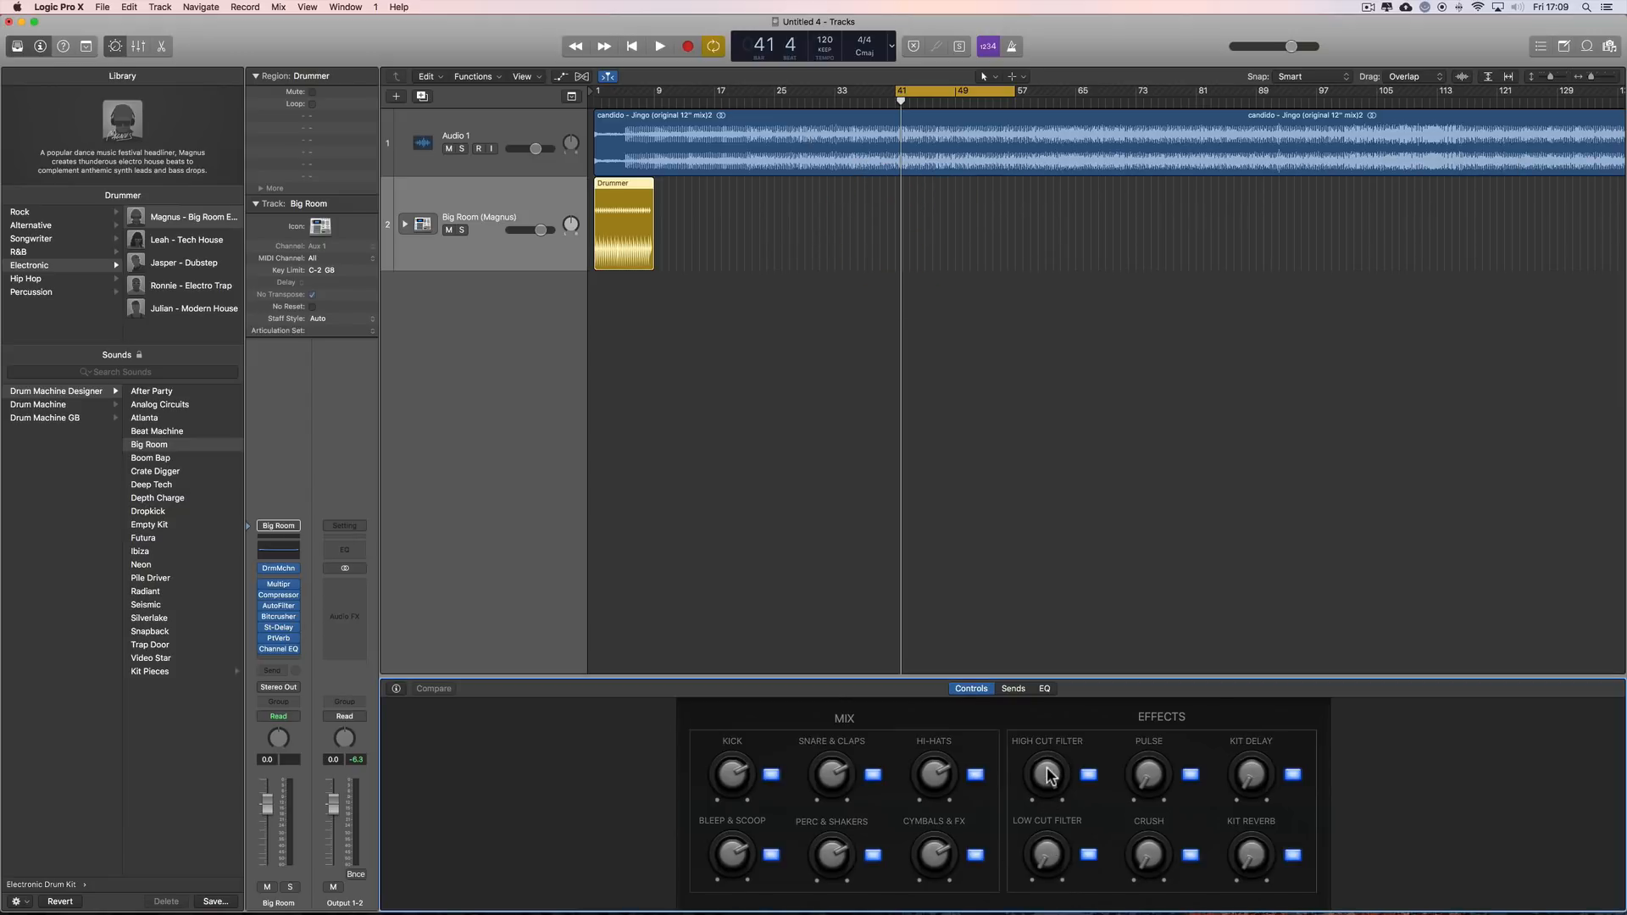
# - Mute Audio 1 and set the cycle range to match the Drummer region
pyautogui.click(626, 240)
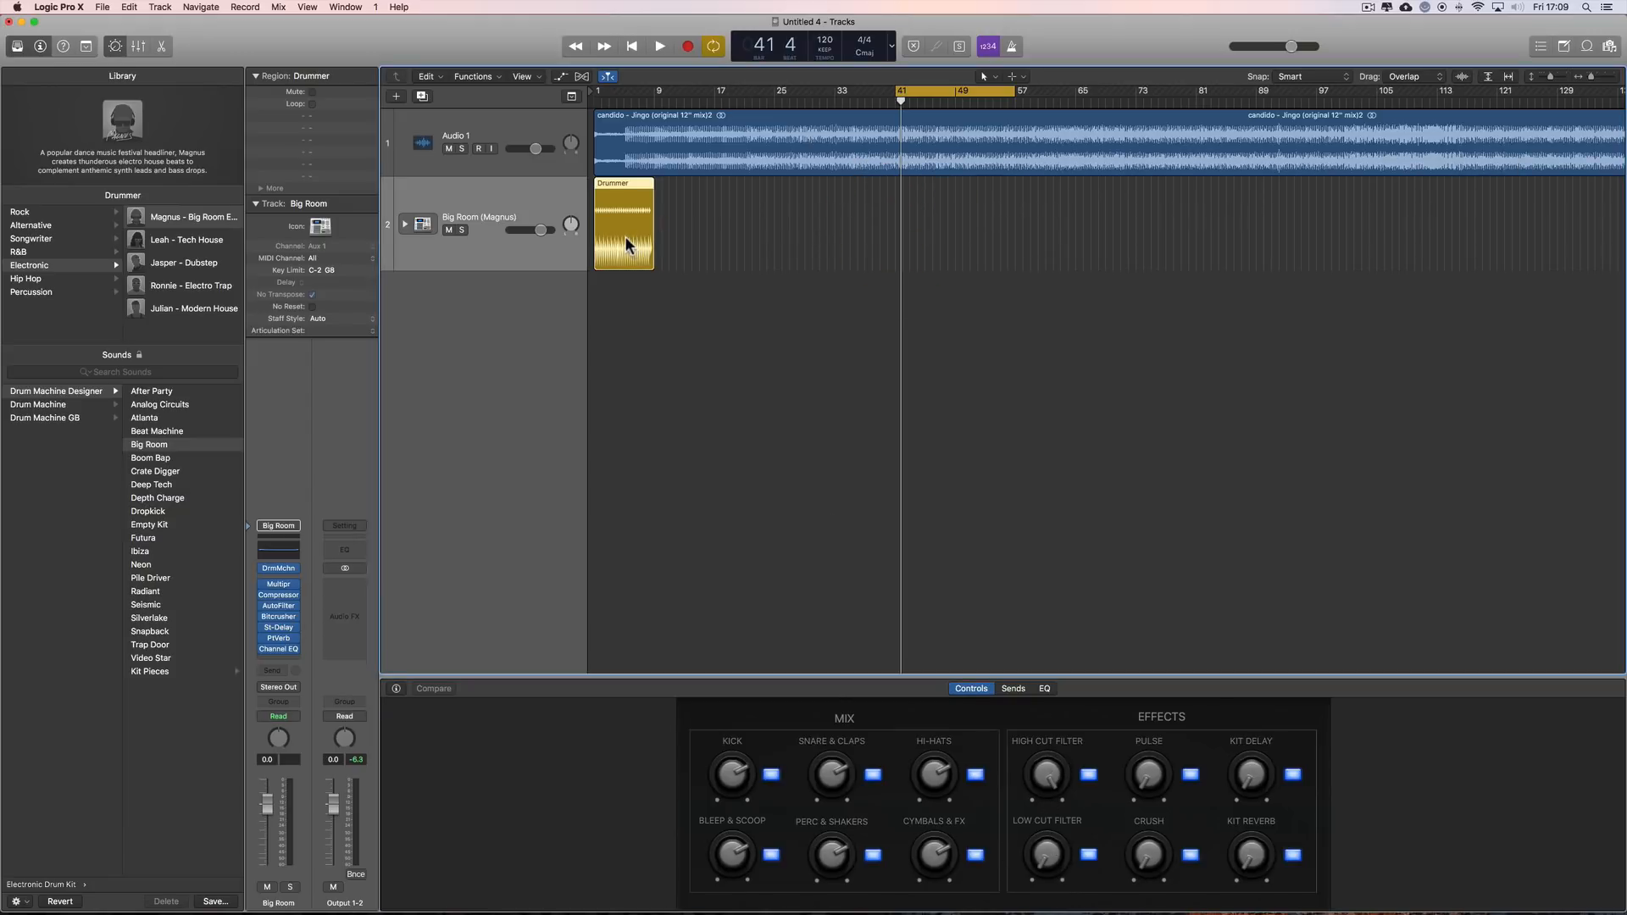
pyautogui.click(449, 149)
pyautogui.click(630, 228)
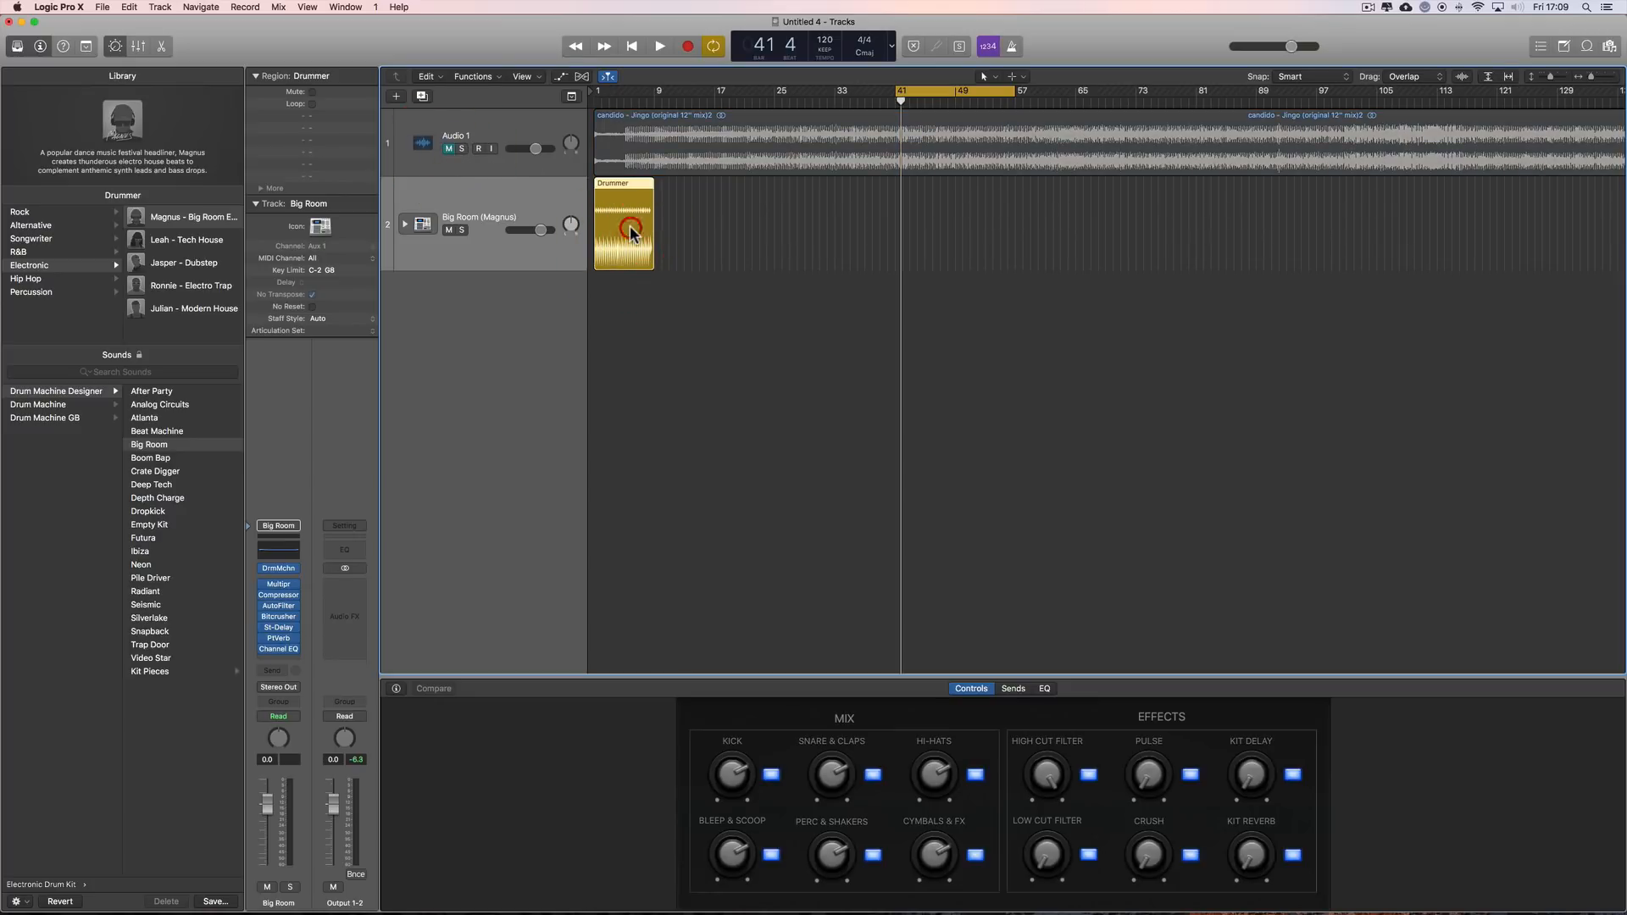
pyautogui.click(629, 228)
pyautogui.press('u')
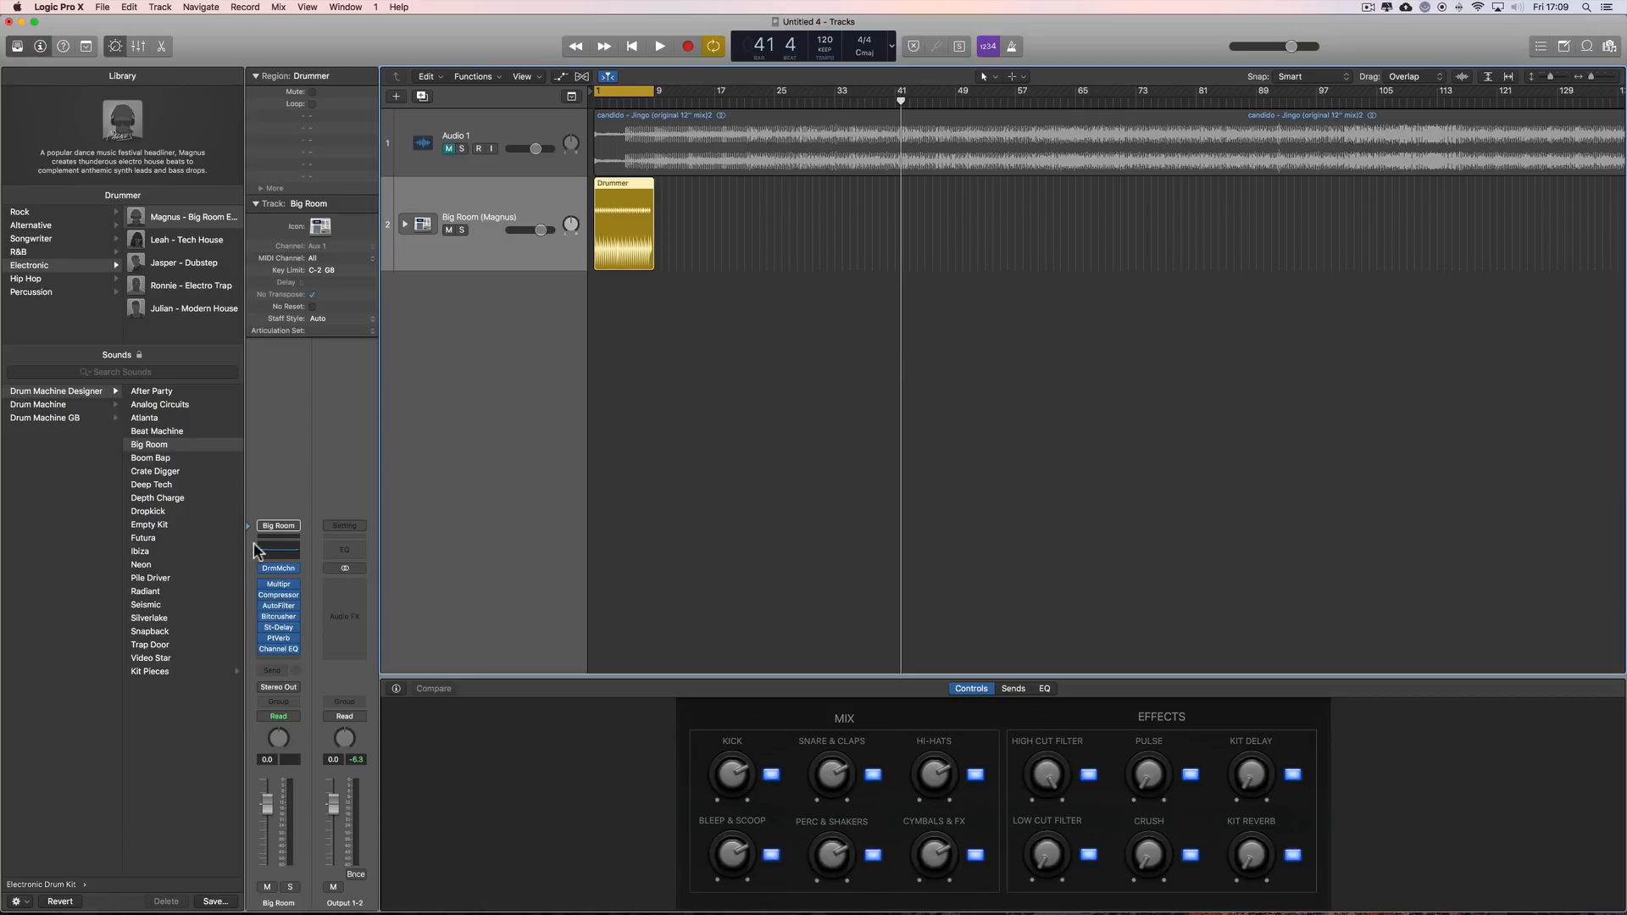
# - Display Big Room's Channel EQ and audition its low cut filter during playback, sweeping up to 4200 Hz, switching it off and returning it to 22 Hz
pyautogui.click(281, 650)
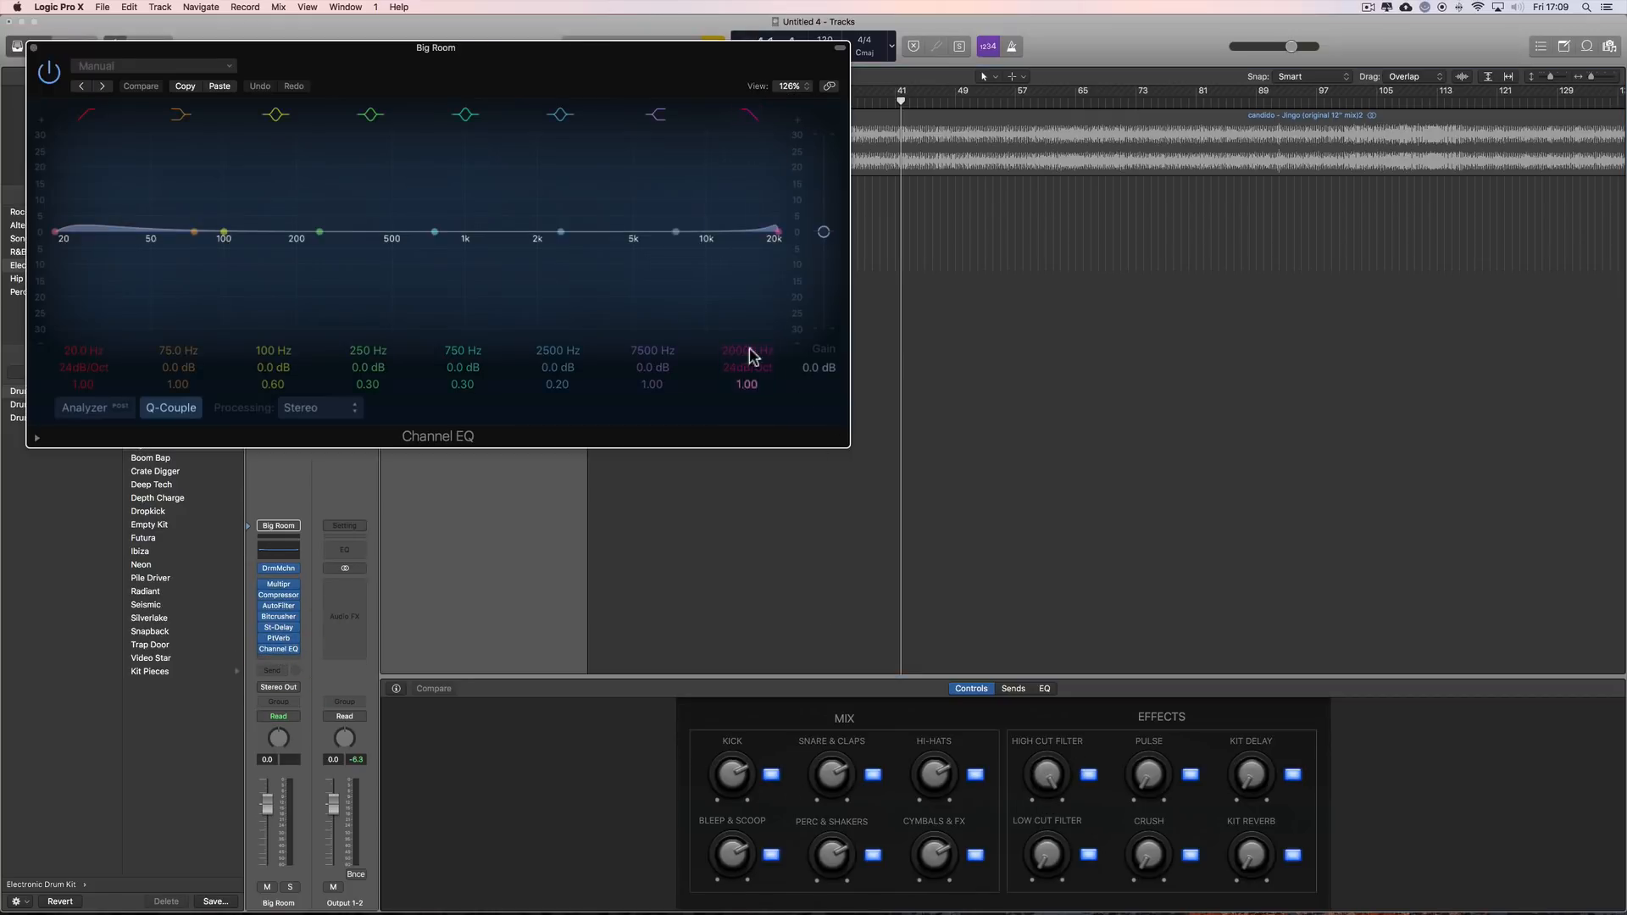
pyautogui.moveTo(511, 58); pyautogui.dragTo(1116, 254)
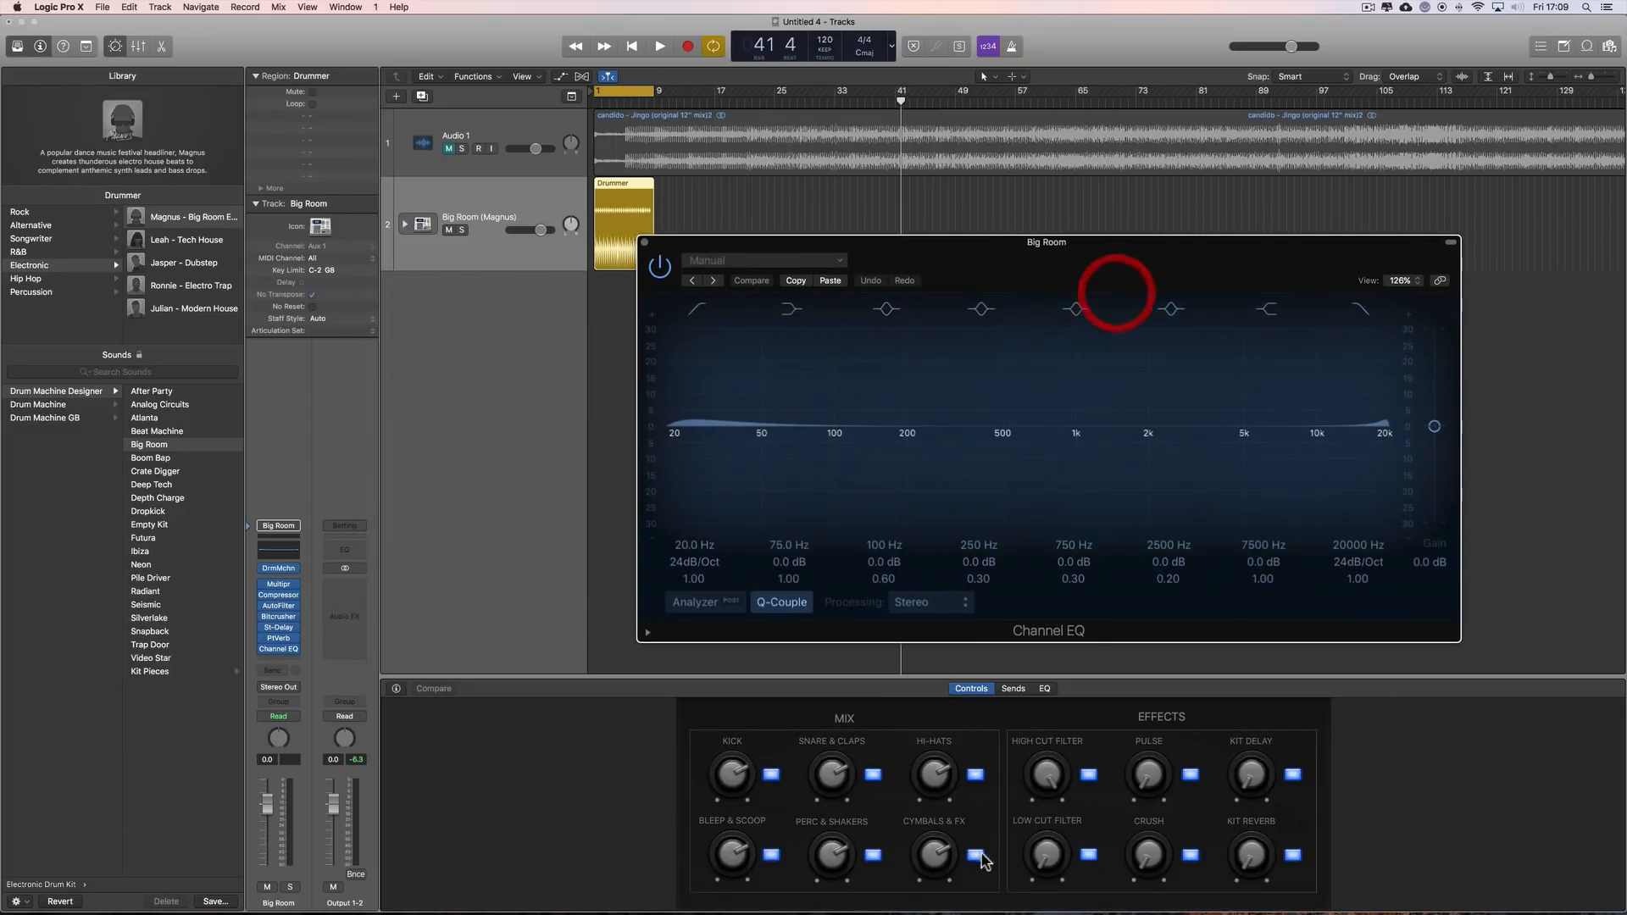
pyautogui.press('space')
pyautogui.moveTo(1052, 780); pyautogui.dragTo(1056, 739)
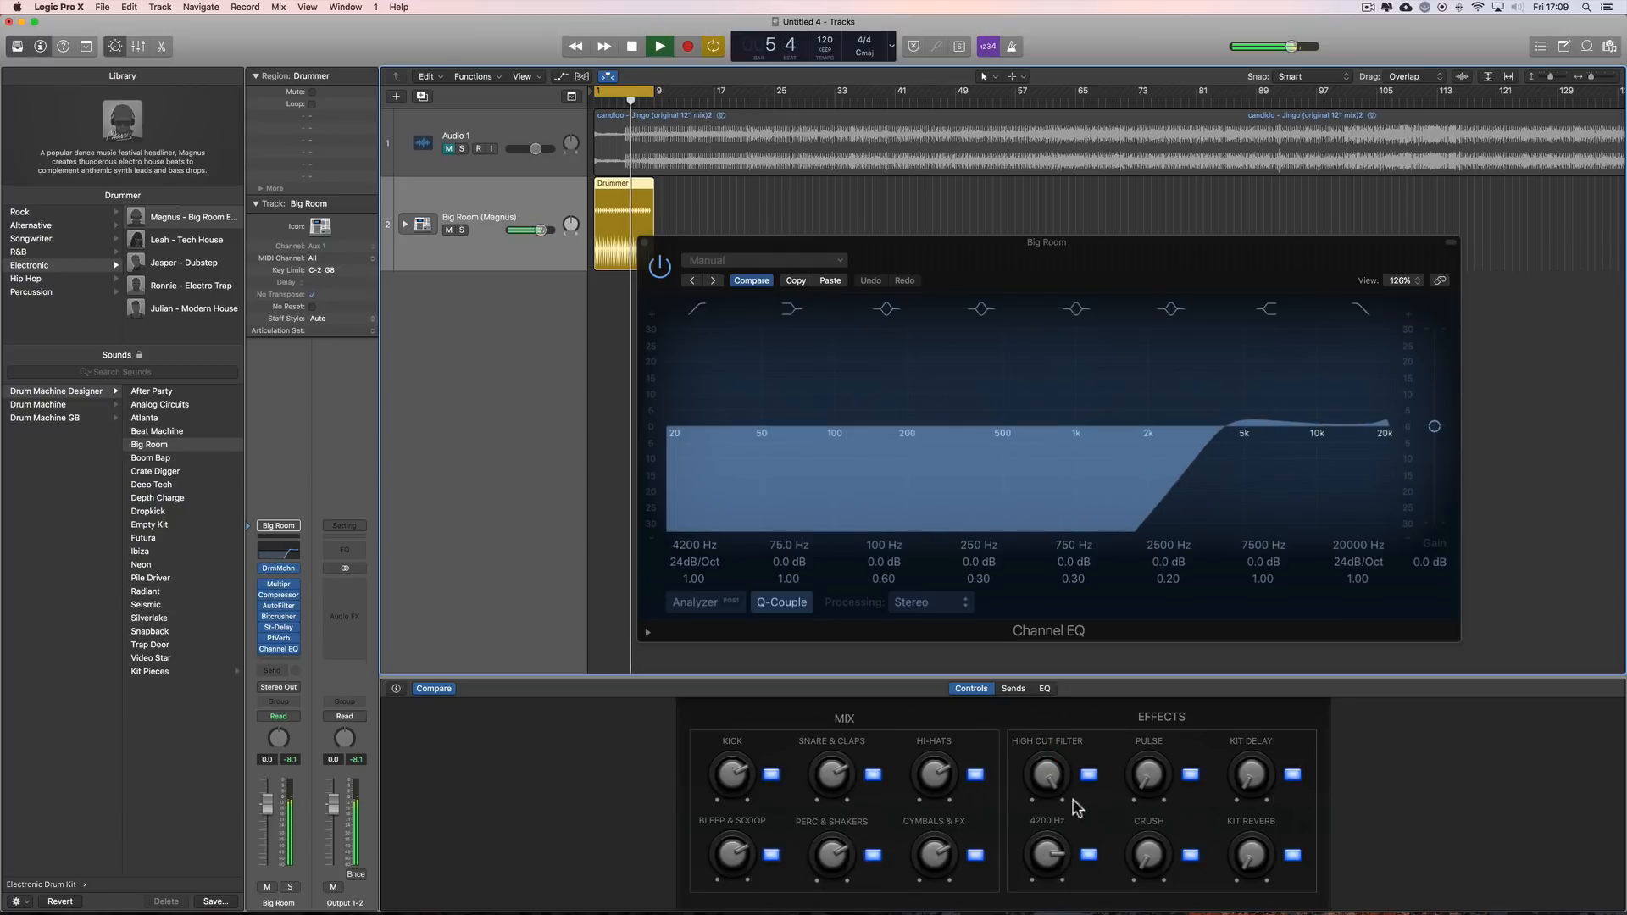
pyautogui.click(1089, 855)
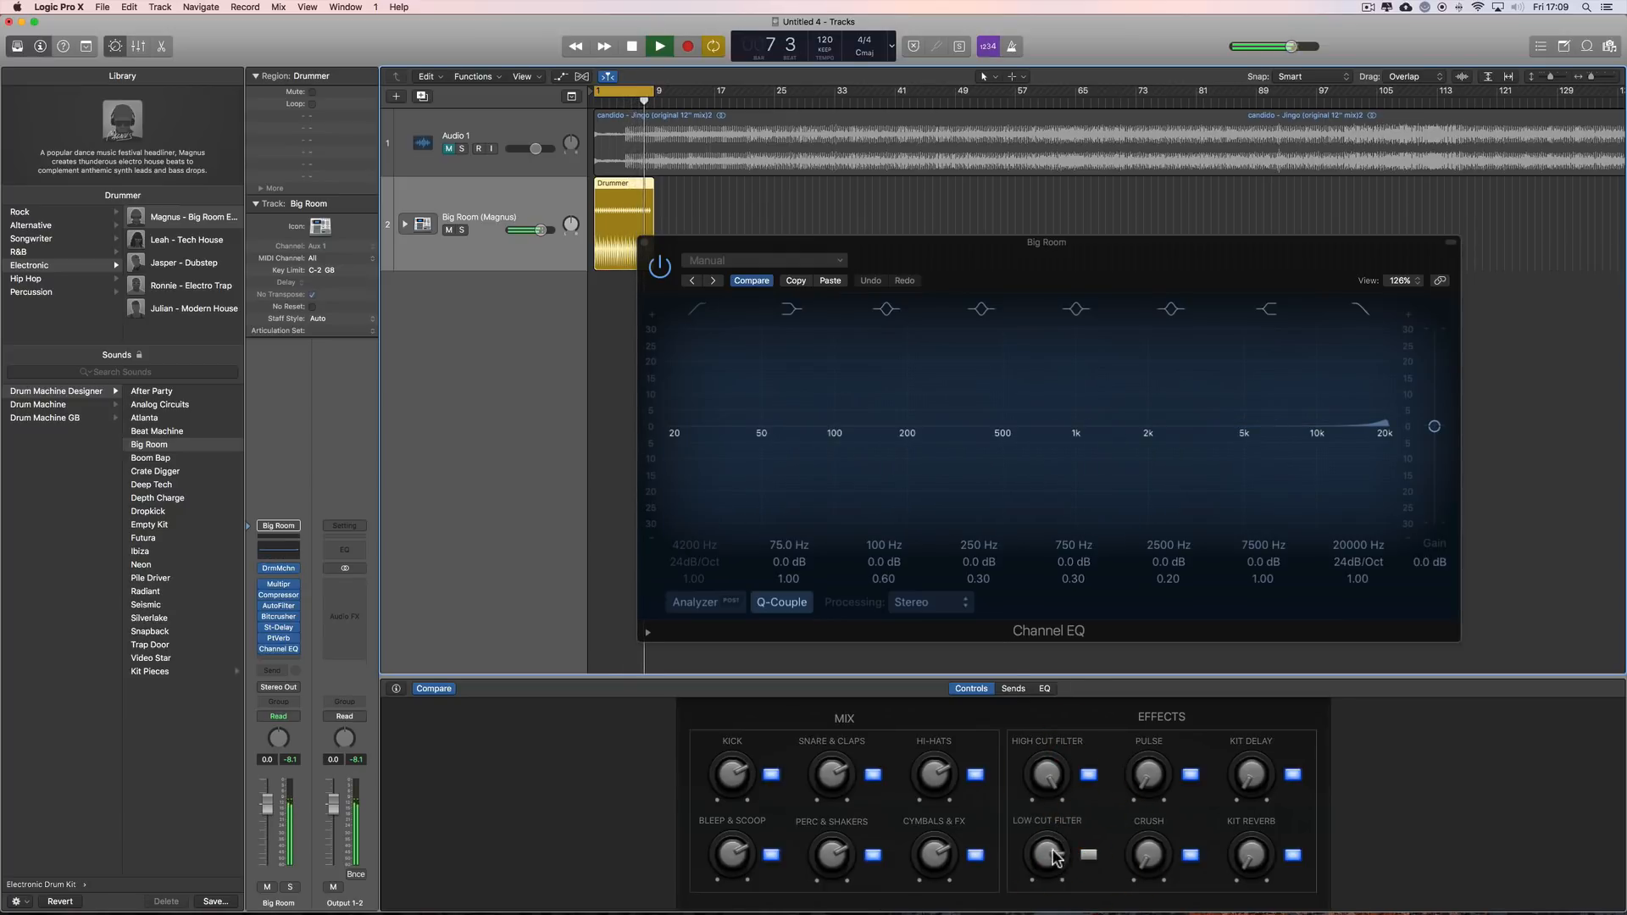
pyautogui.moveTo(1053, 856)
pyautogui.mouseDown()
pyautogui.moveTo(1167, 914)
pyautogui.moveTo(1055, 863)
pyautogui.mouseUp()
# - Audition the high cut filter sweep, stop playback, and toggle the cut filters to compare them, leaving both off
pyautogui.moveTo(1050, 773); pyautogui.dragTo(1052, 686)
pyautogui.click(1088, 776)
pyautogui.press('space')
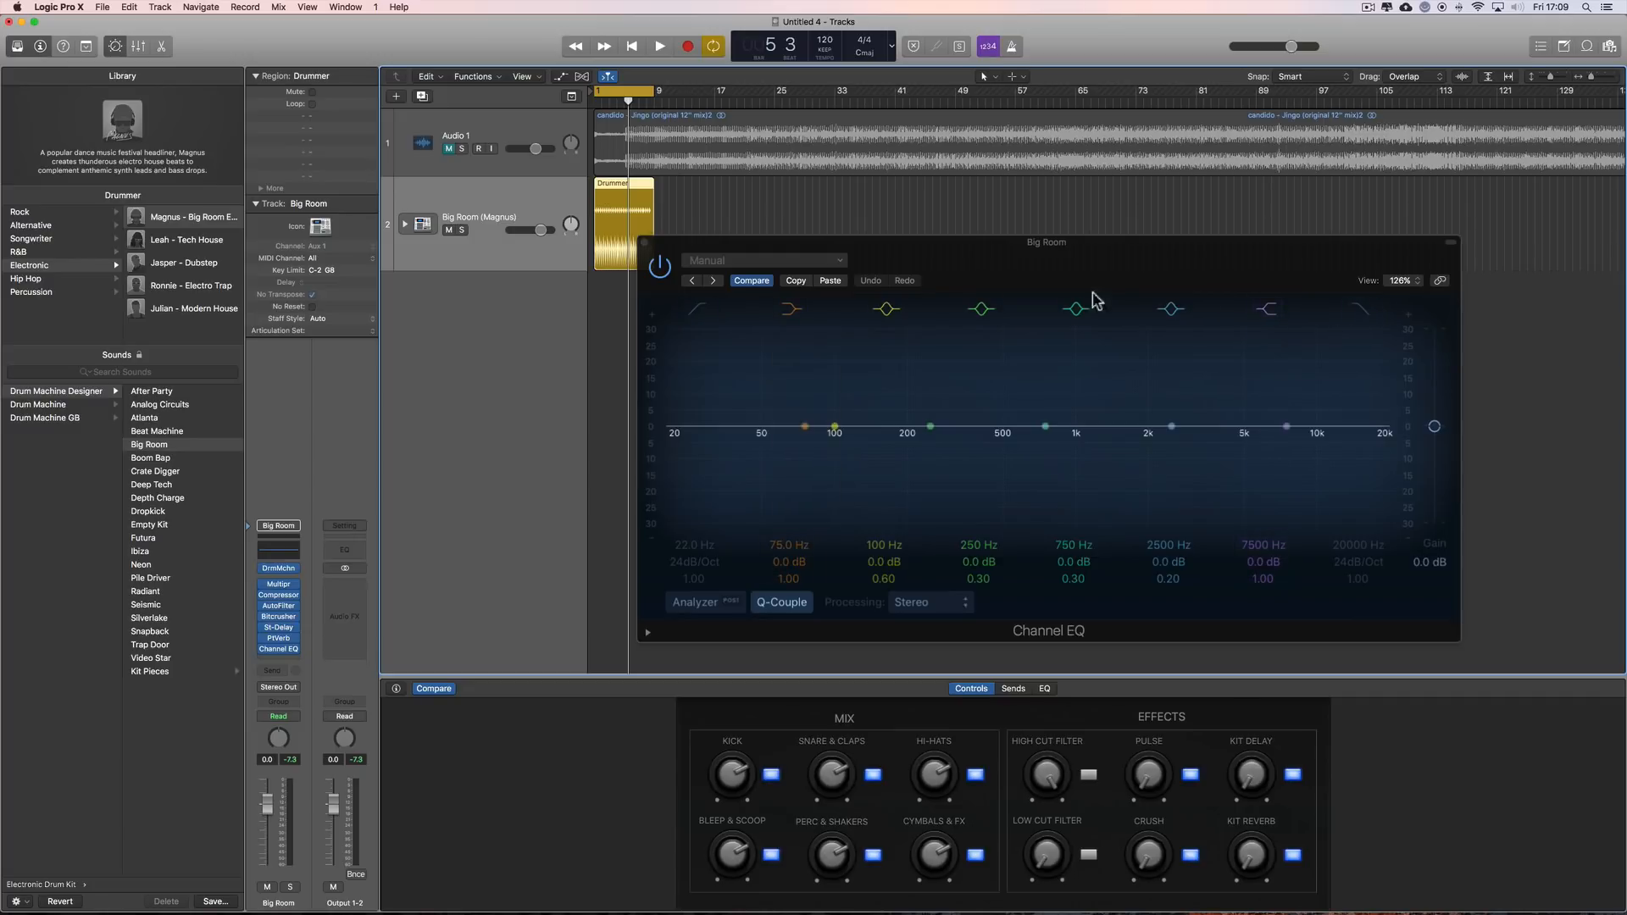
pyautogui.click(1092, 773)
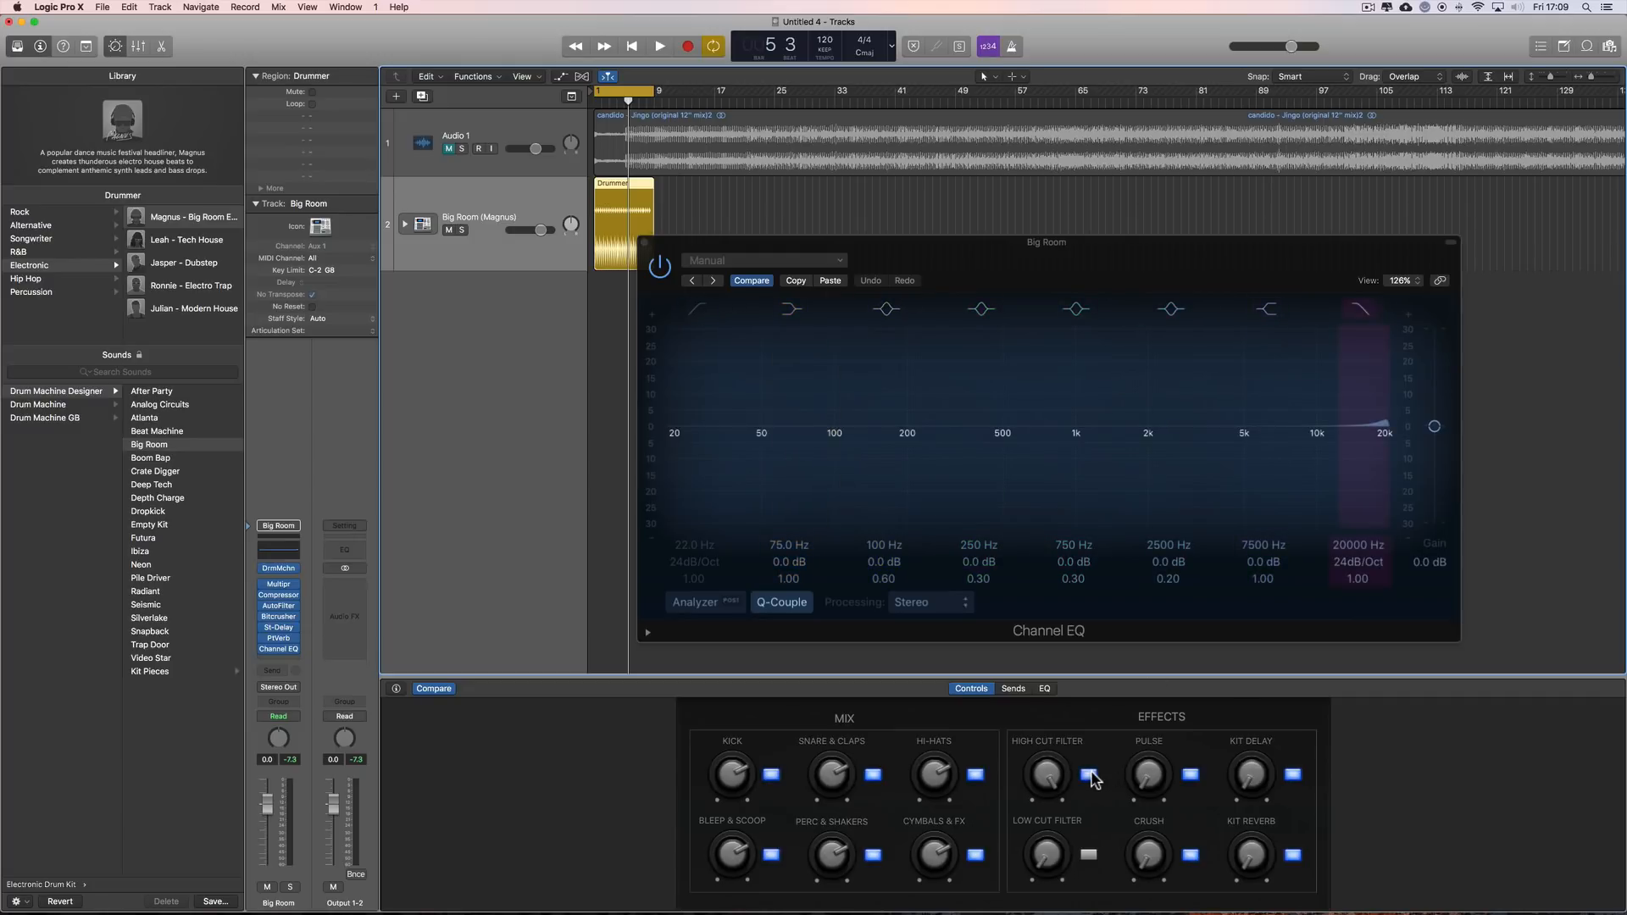
pyautogui.click(1090, 774)
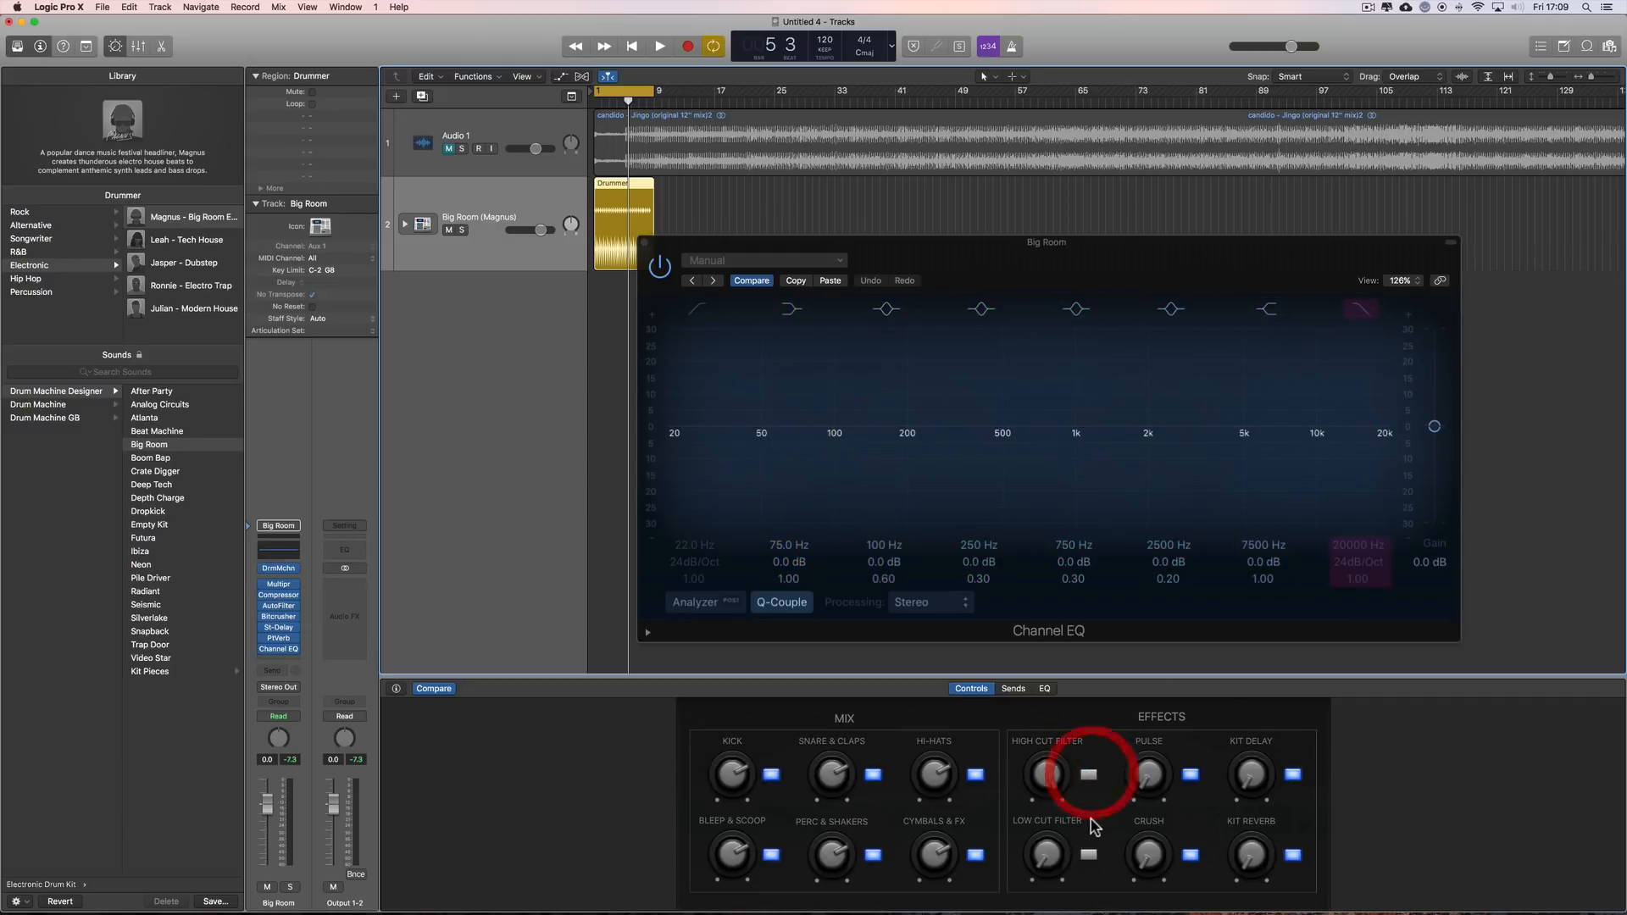
pyautogui.click(1090, 855)
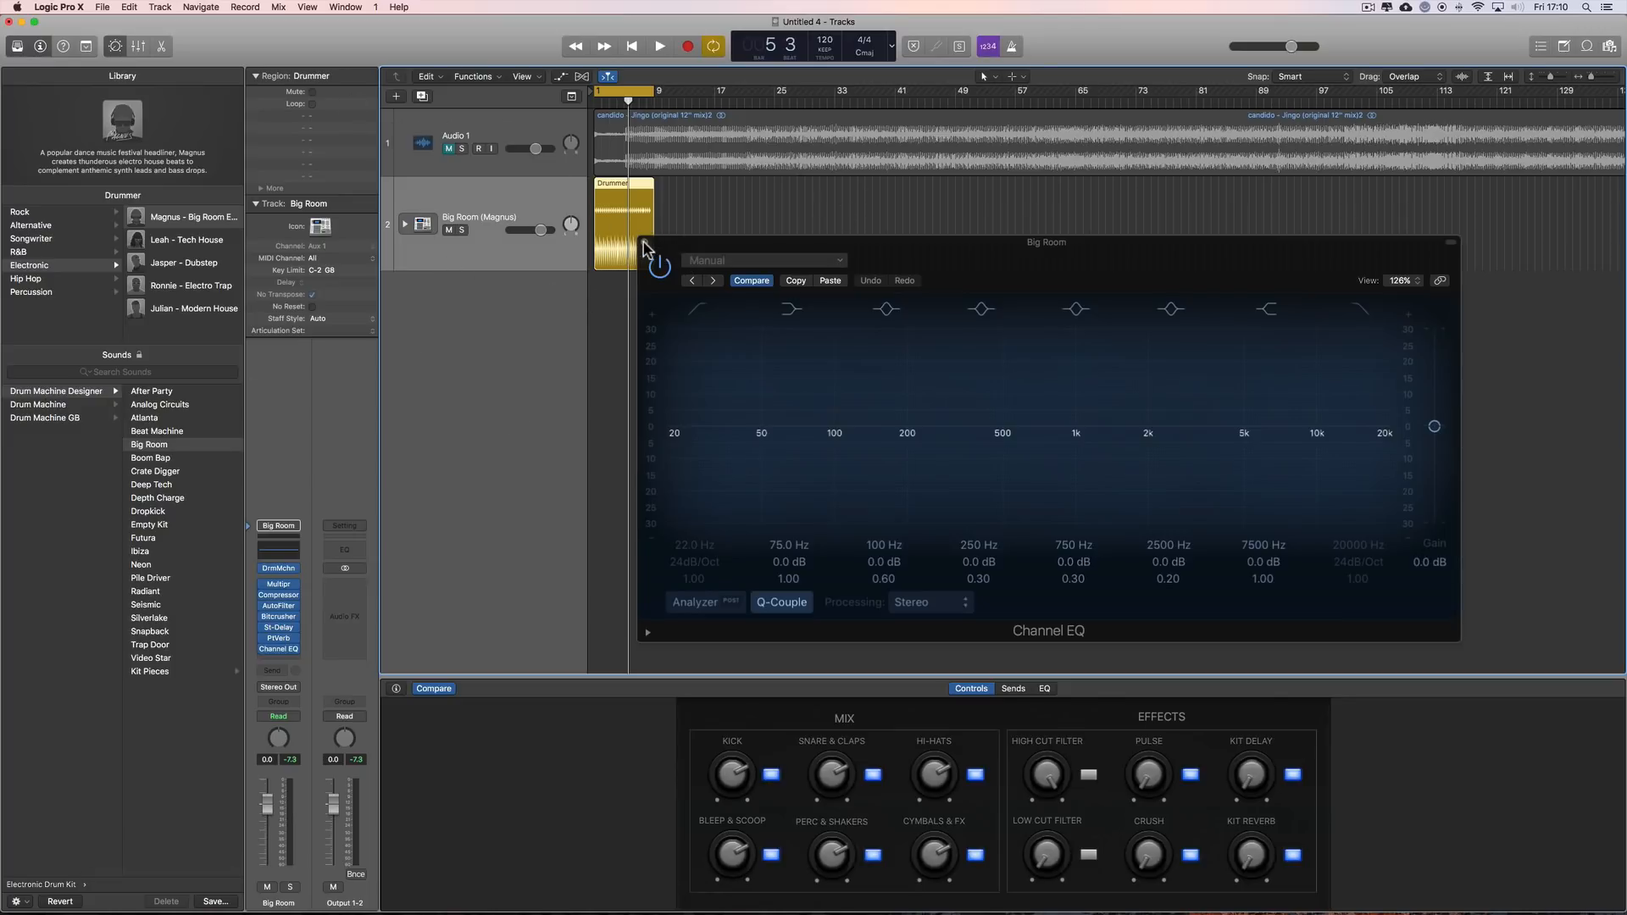
# - Switch both cut filters on, with the low cut at 53 Hz and the high cut at 6300 Hz
pyautogui.moveTo(771, 243); pyautogui.dragTo(756, 239)
pyautogui.click(673, 390)
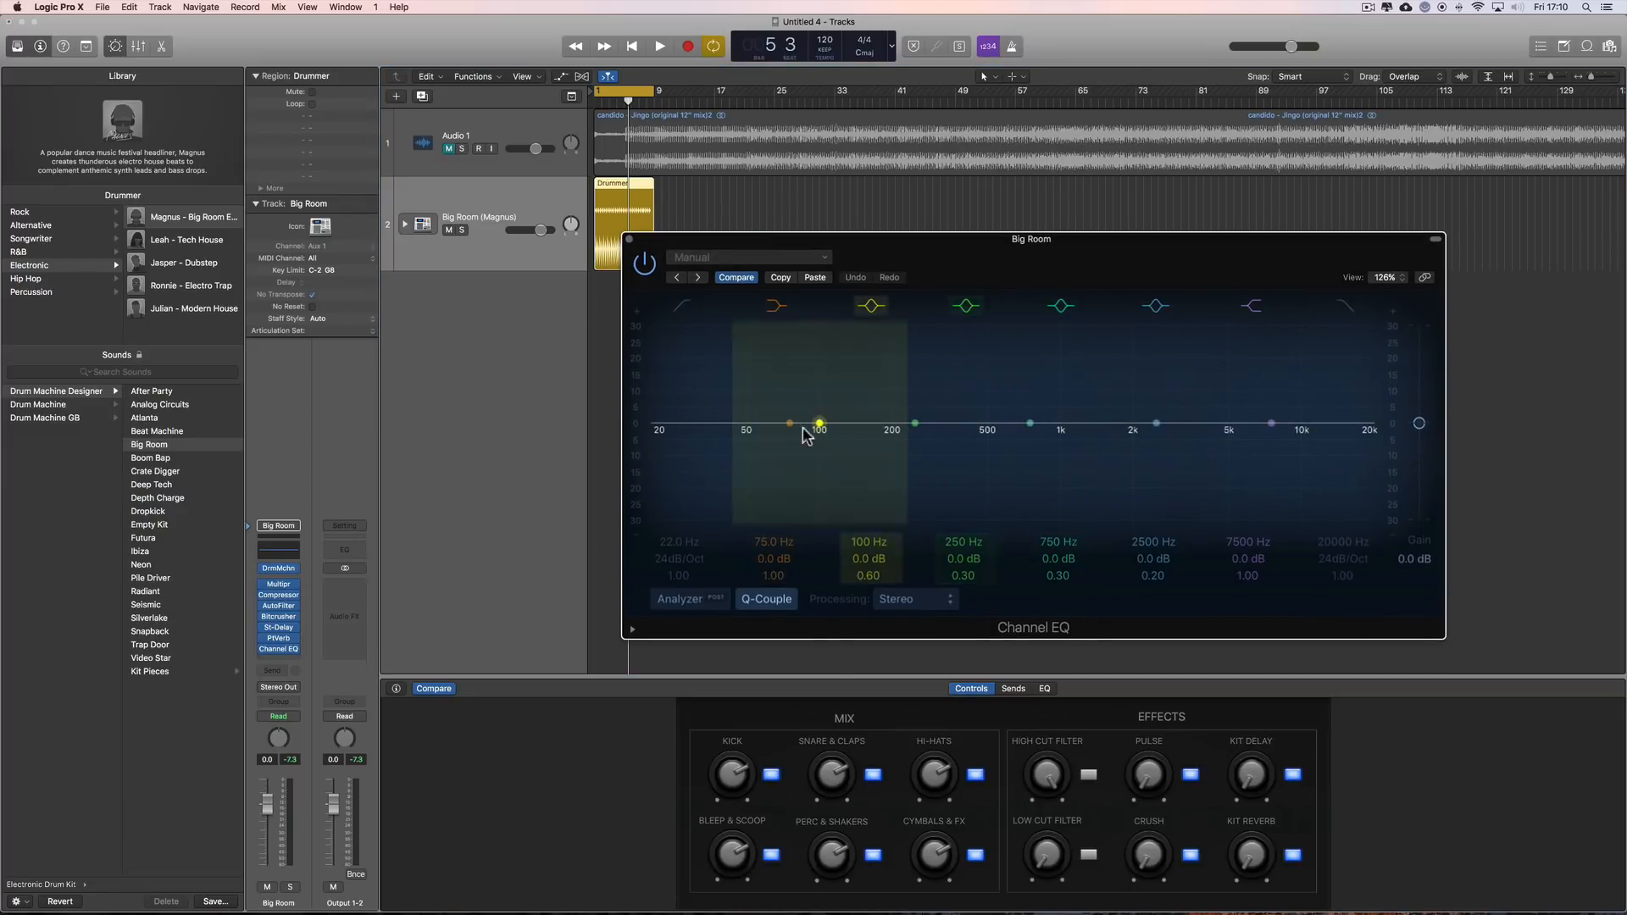
pyautogui.click(1090, 776)
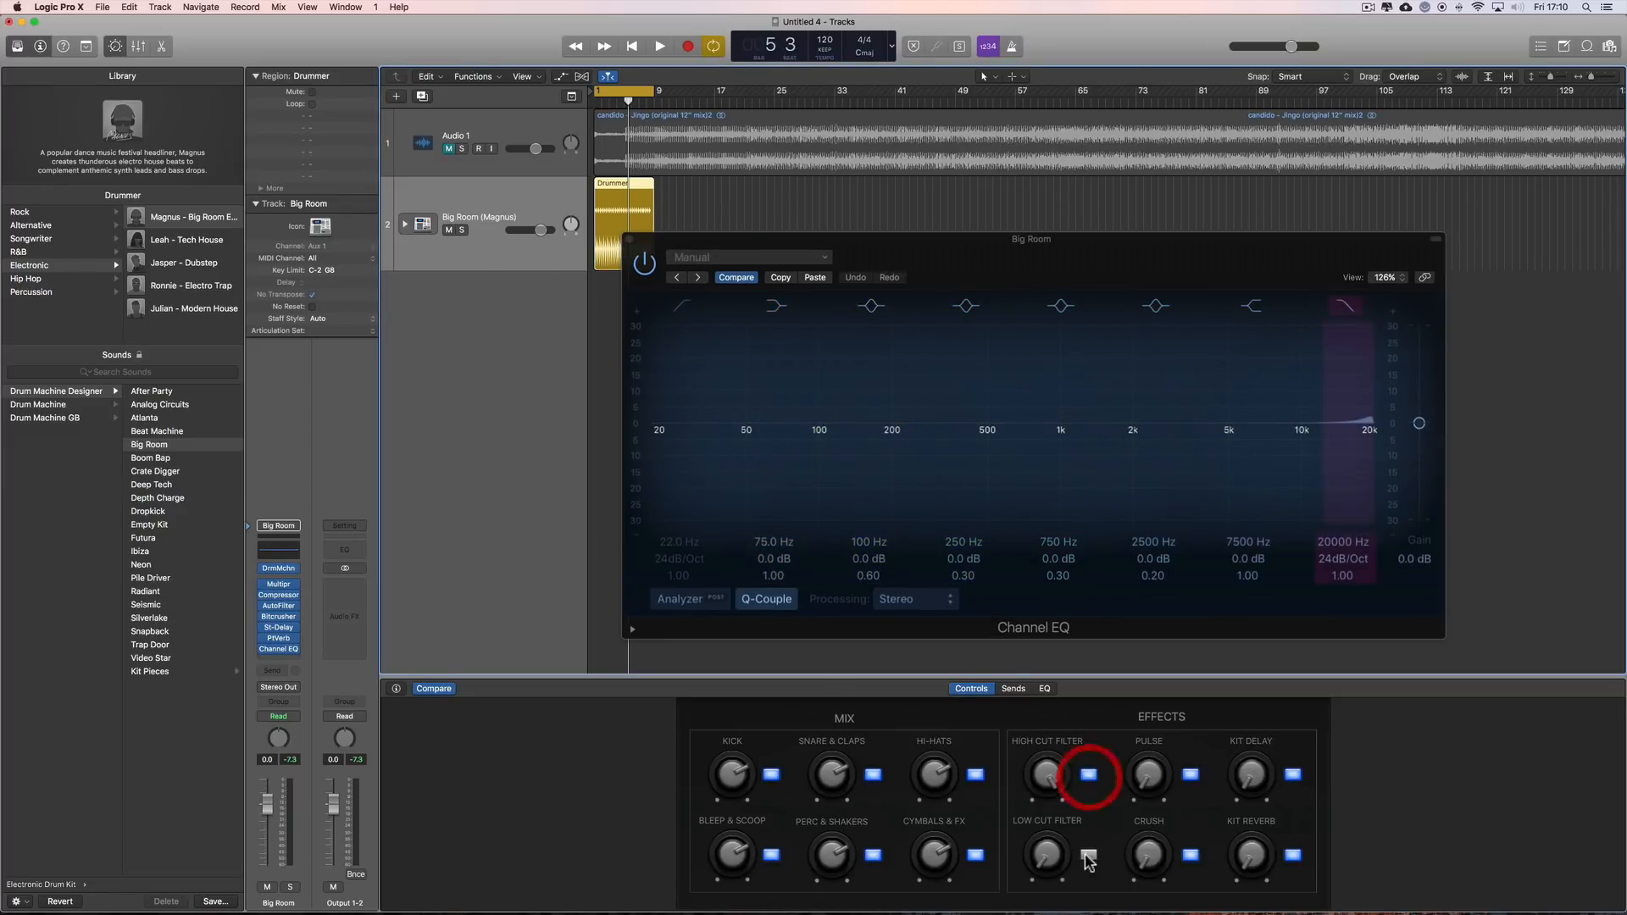
pyautogui.click(1089, 854)
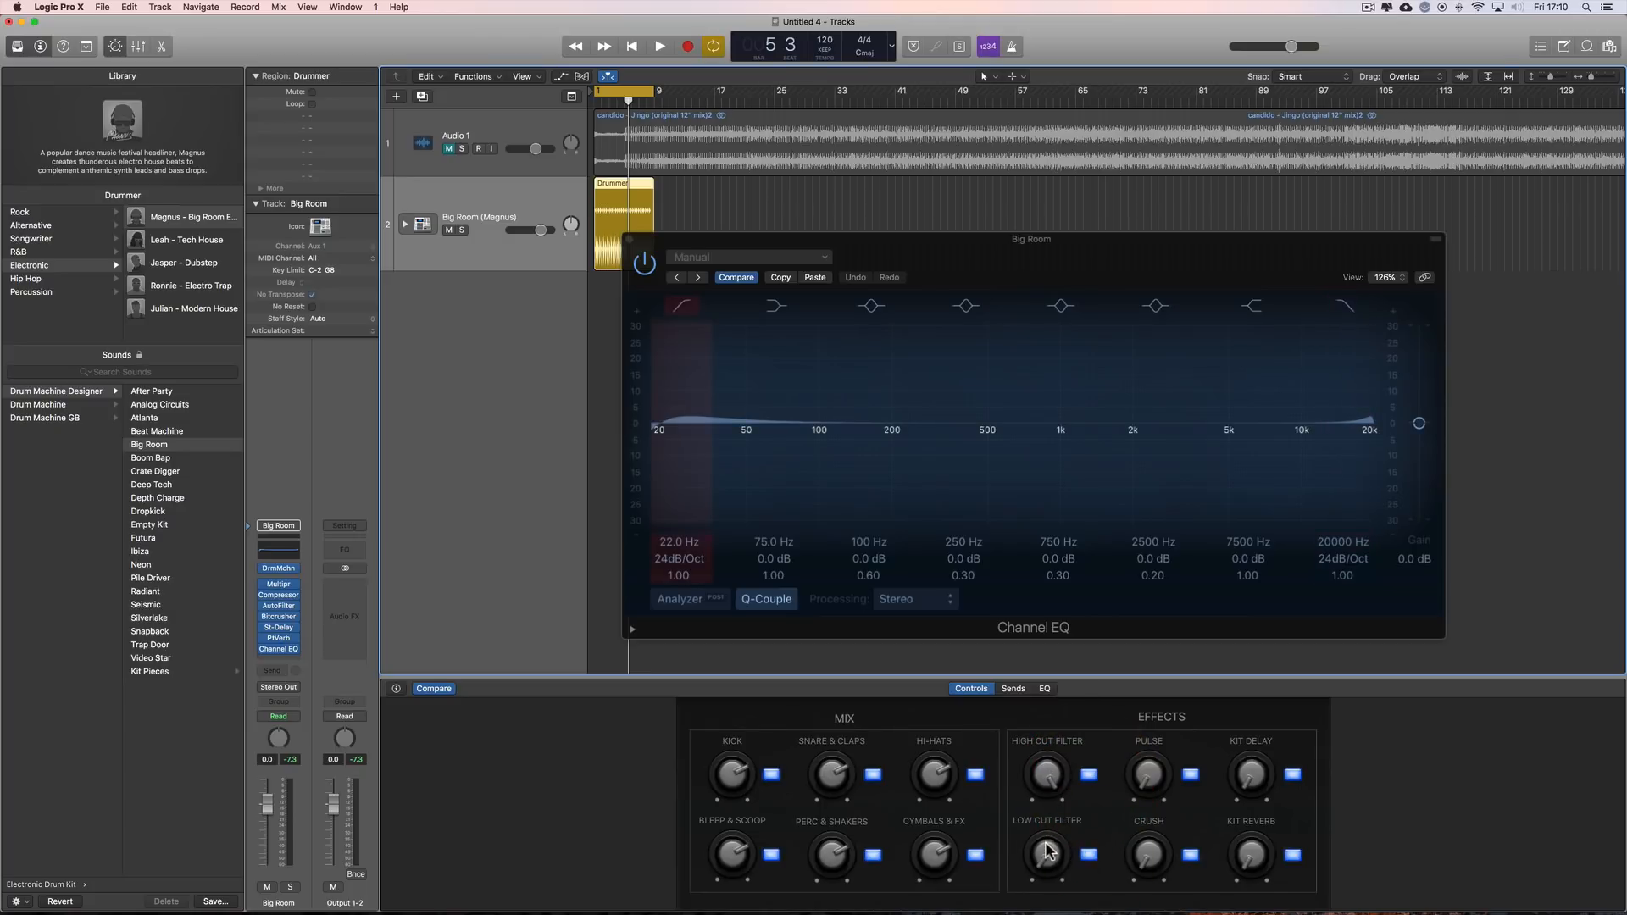
pyautogui.moveTo(1048, 852); pyautogui.dragTo(756, 430)
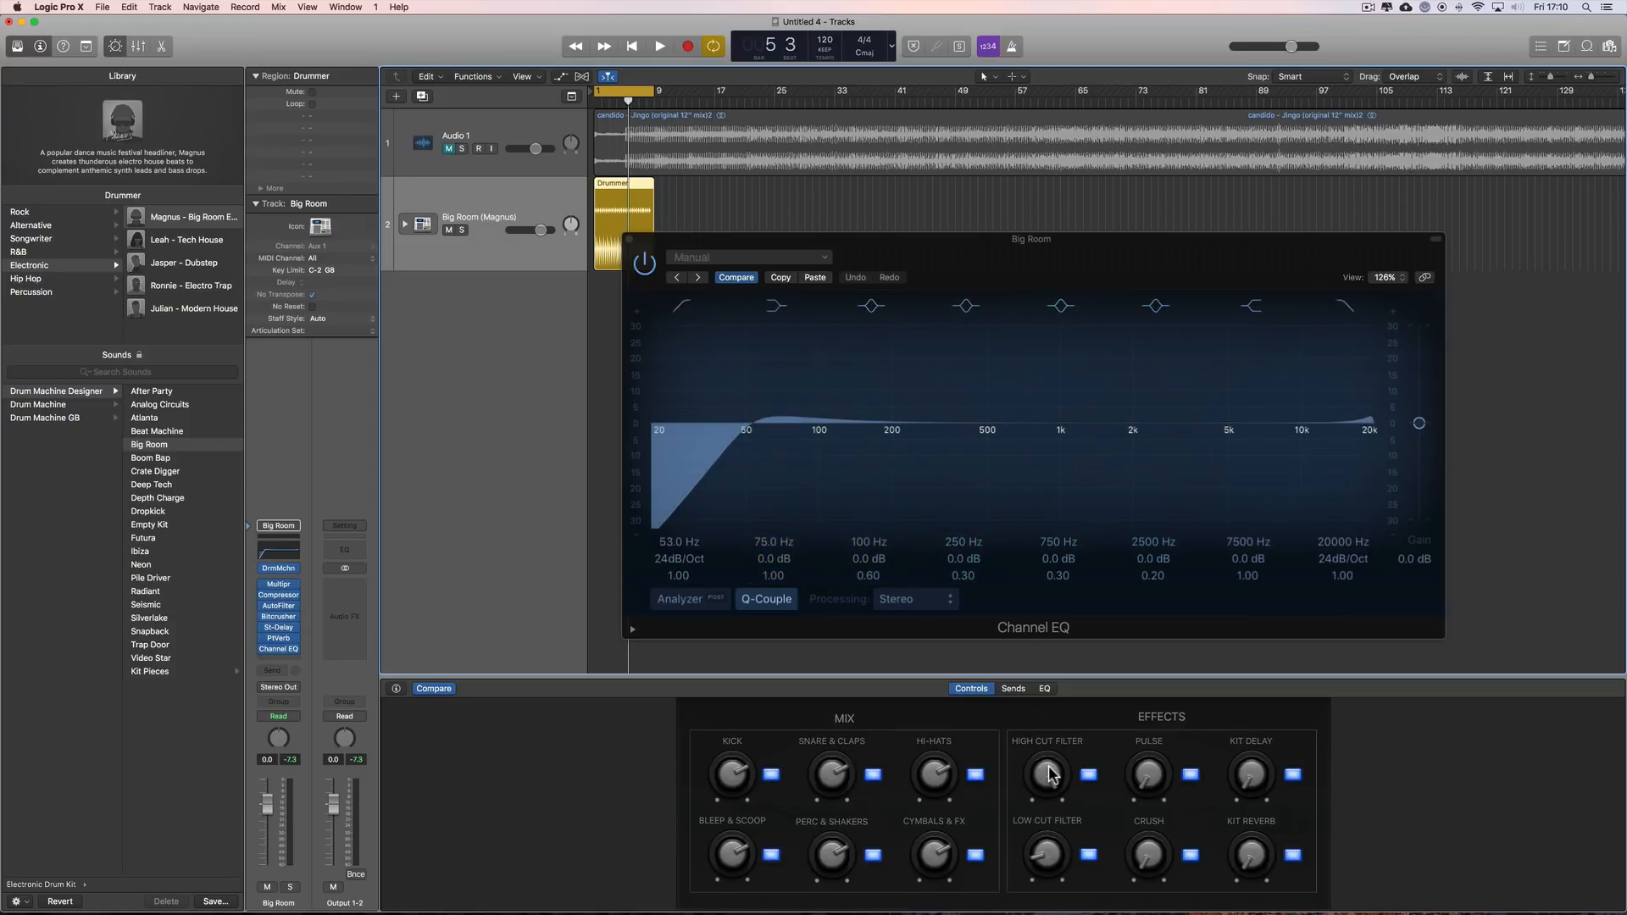
pyautogui.moveTo(1050, 773); pyautogui.dragTo(1050, 806)
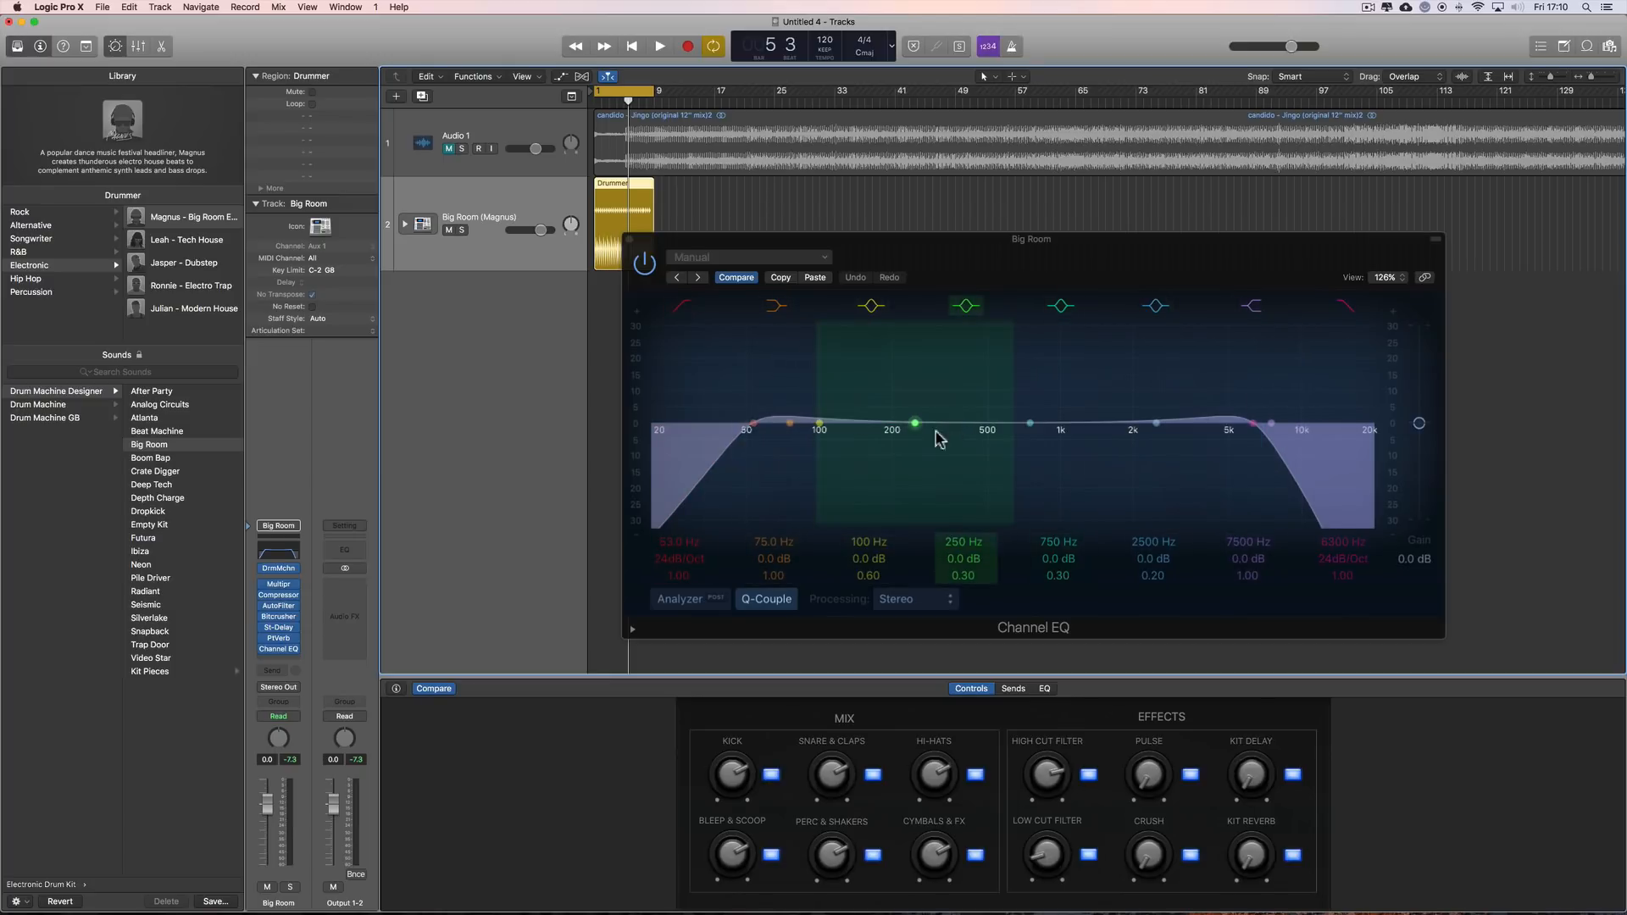
# - Copy the Big Room Channel EQ setting and close its window
pyautogui.click(730, 256)
pyautogui.click(715, 373)
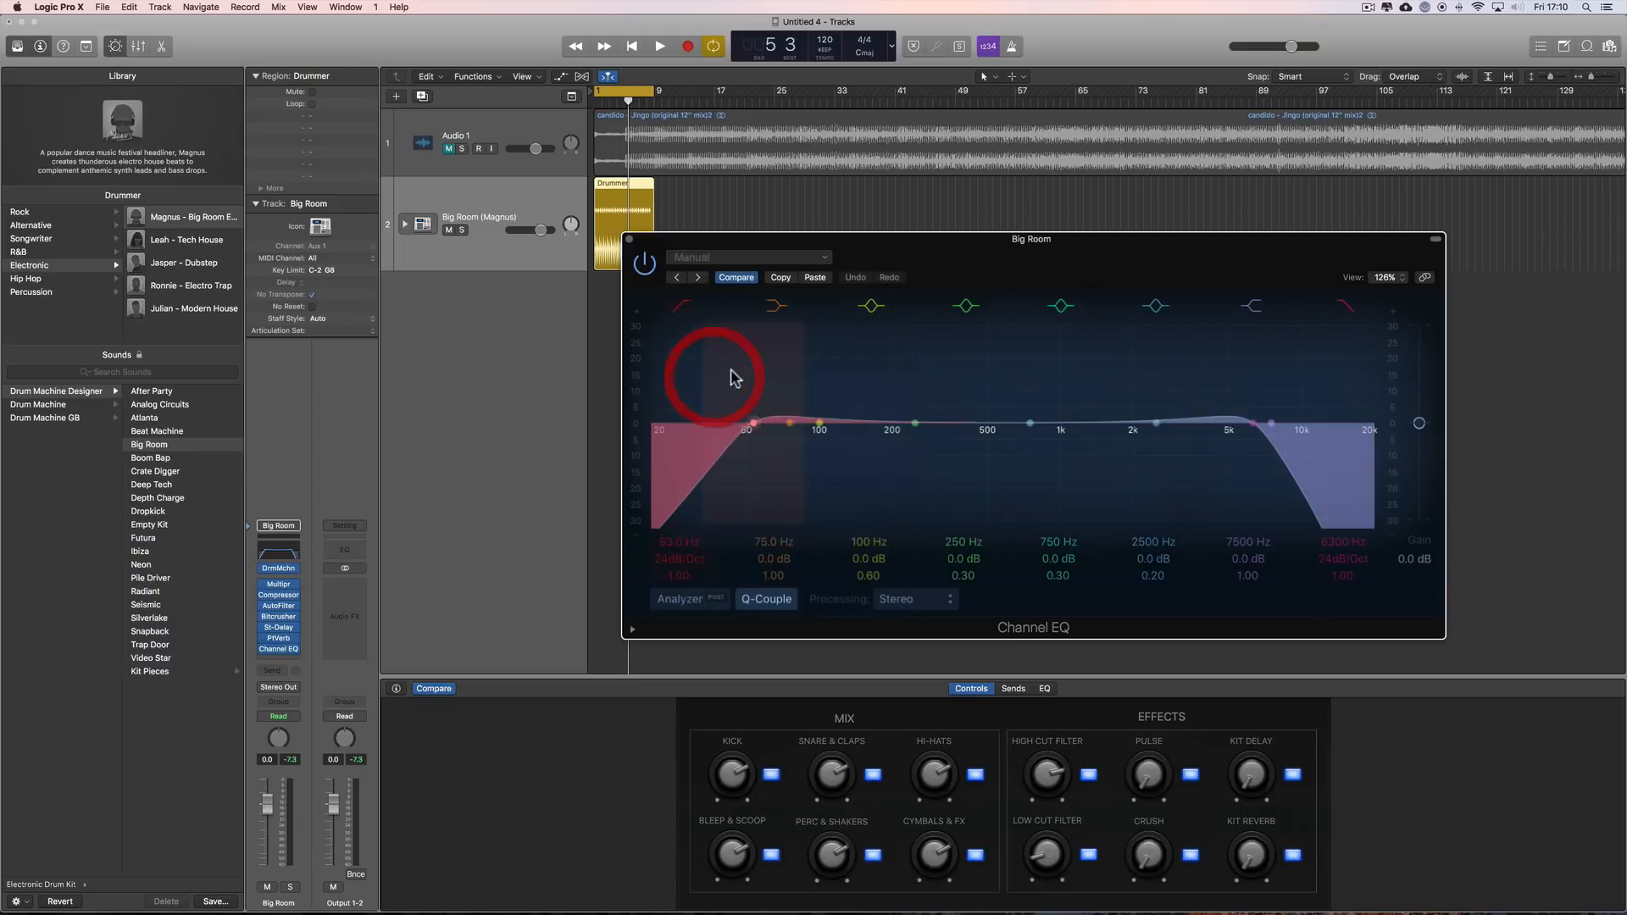
pyautogui.click(629, 239)
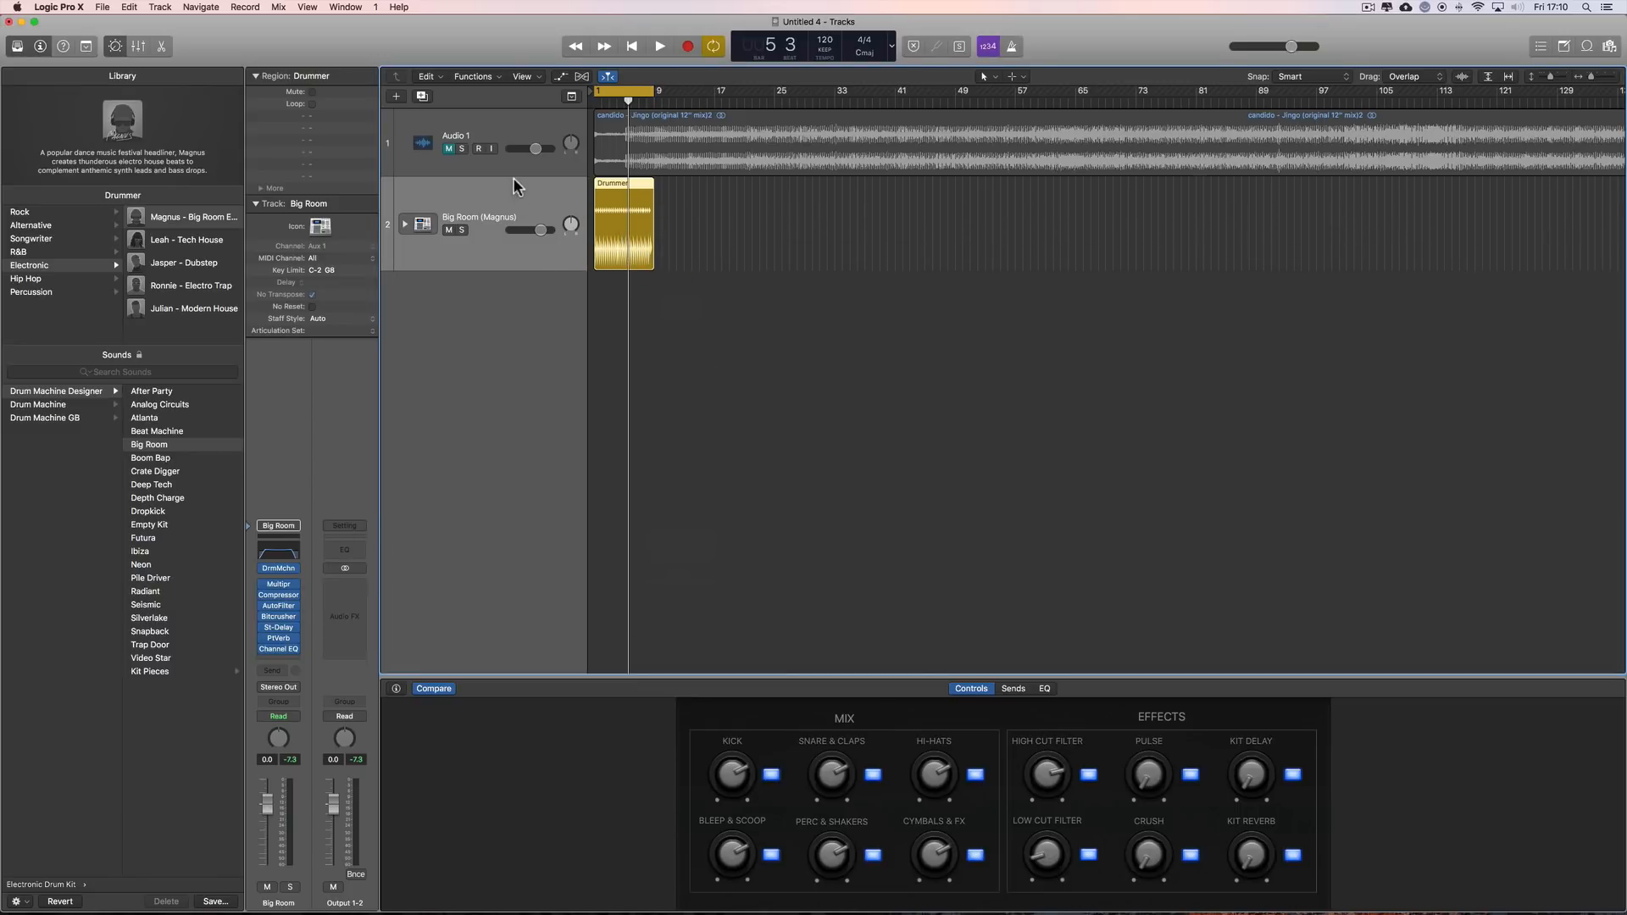
# - Add a Channel EQ to Audio 1, paste the copied EQ setting into it, and close the plug-in window
pyautogui.click(509, 137)
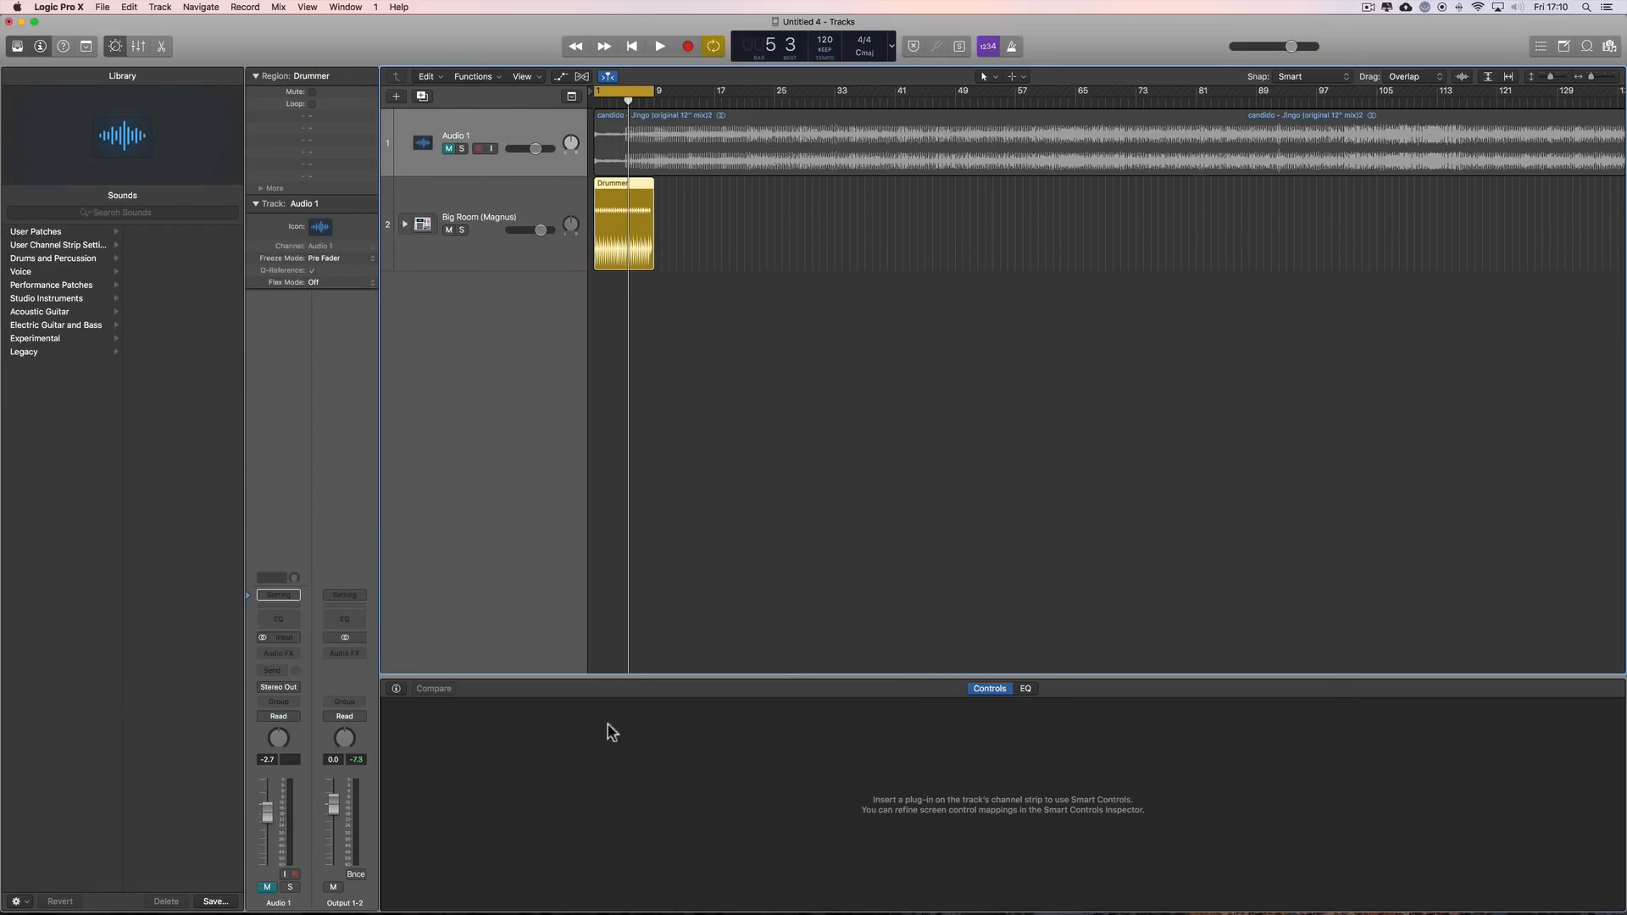
pyautogui.click(281, 619)
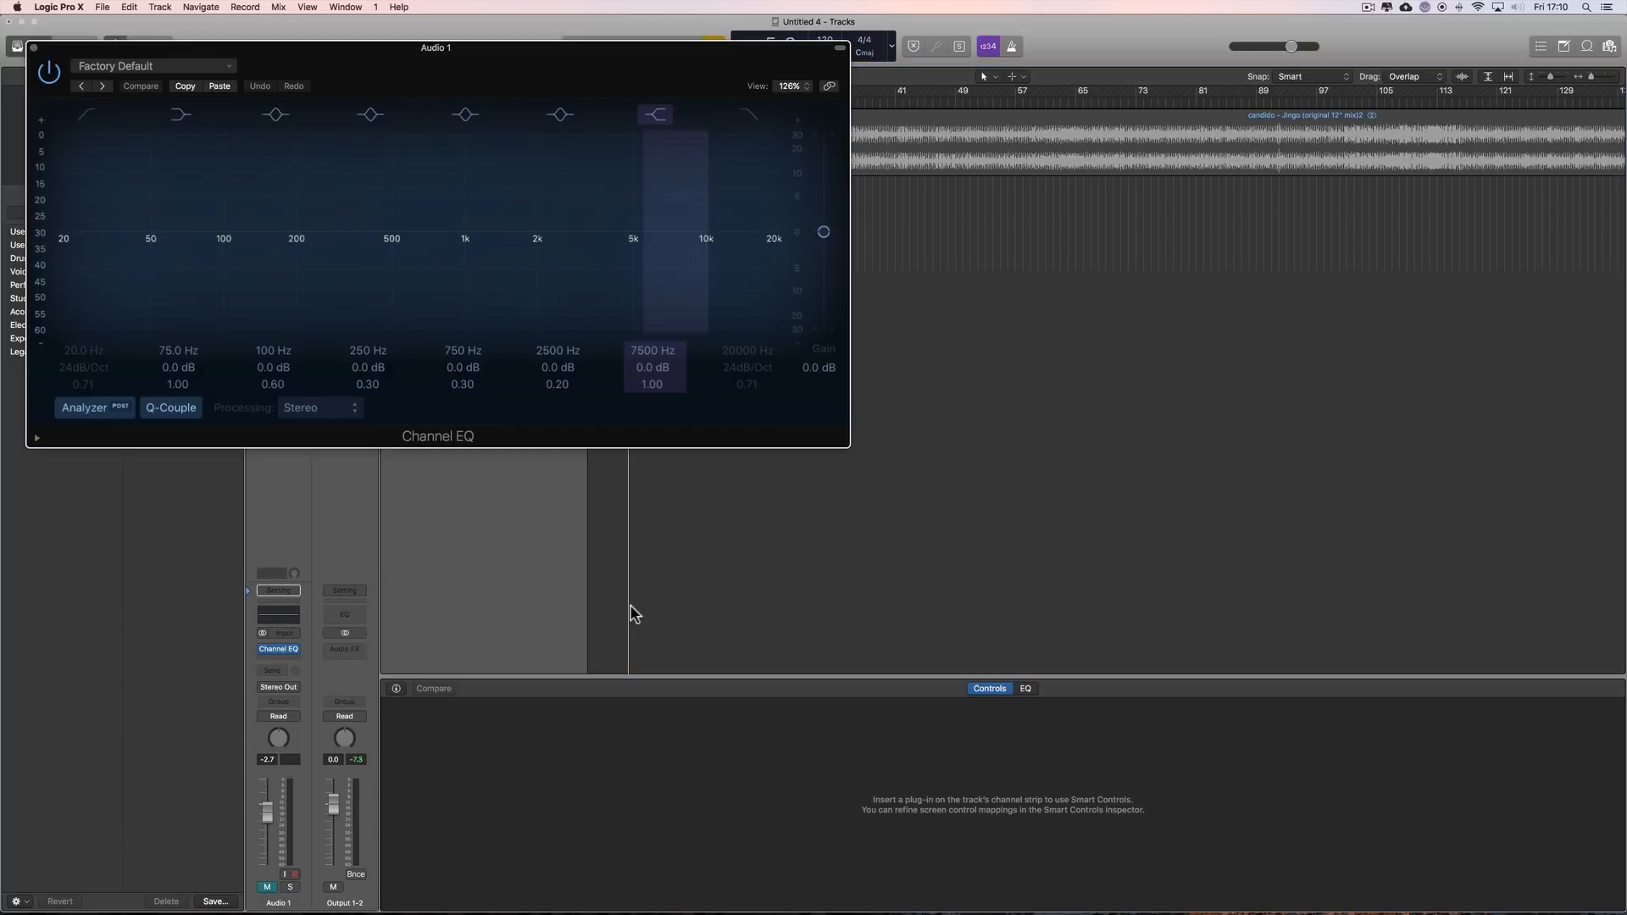
pyautogui.moveTo(494, 53); pyautogui.dragTo(1023, 282)
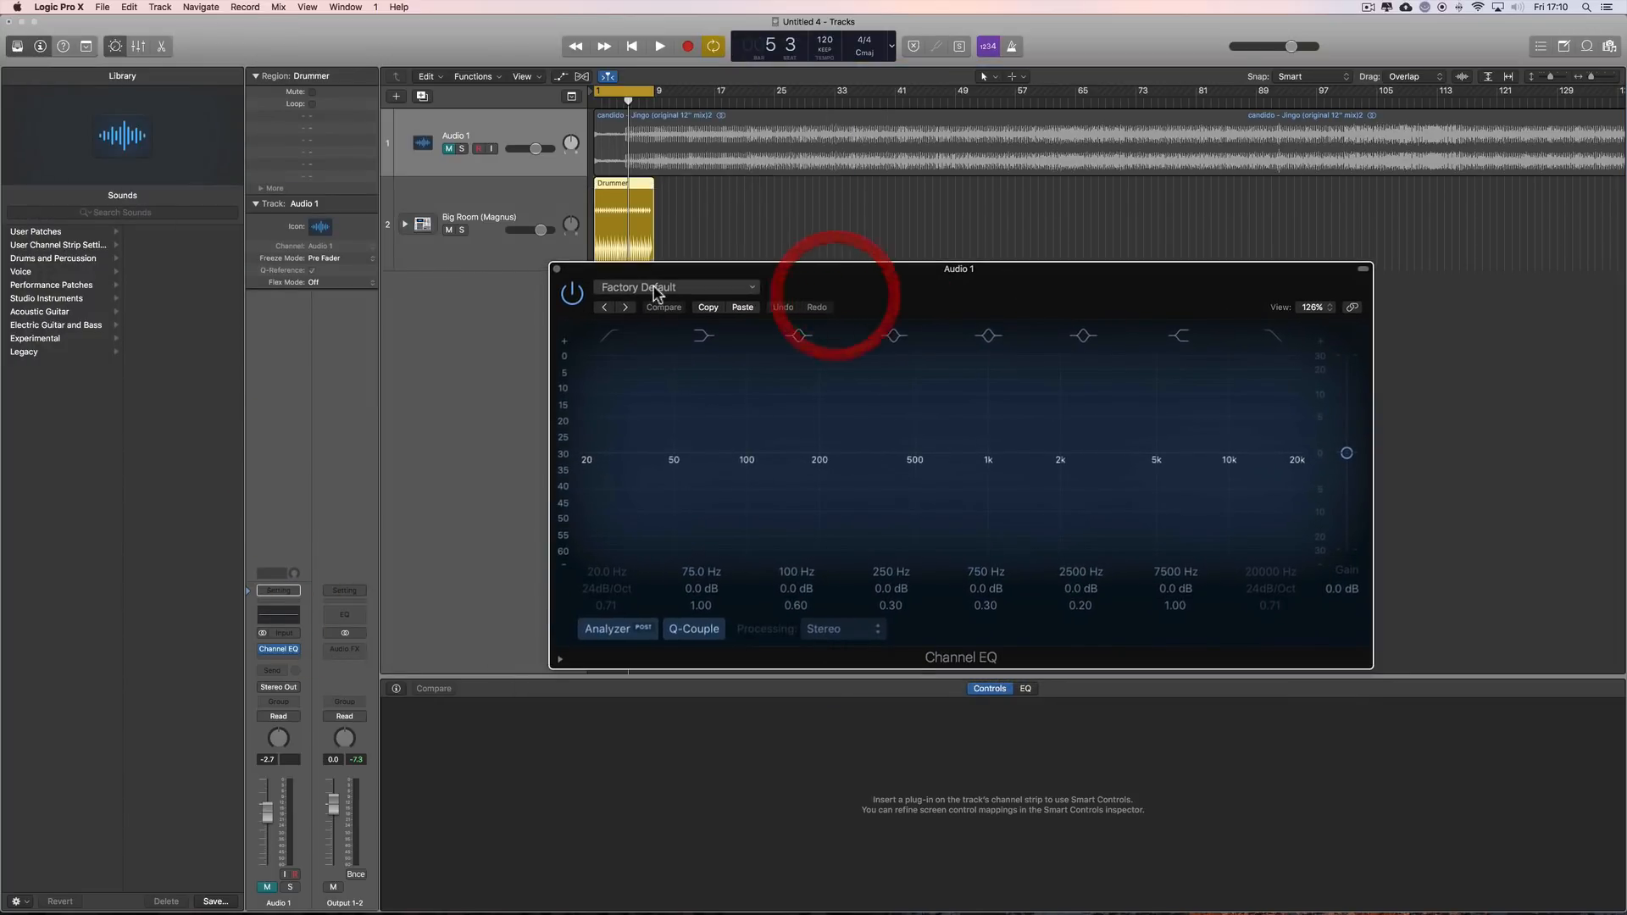
pyautogui.click(610, 287)
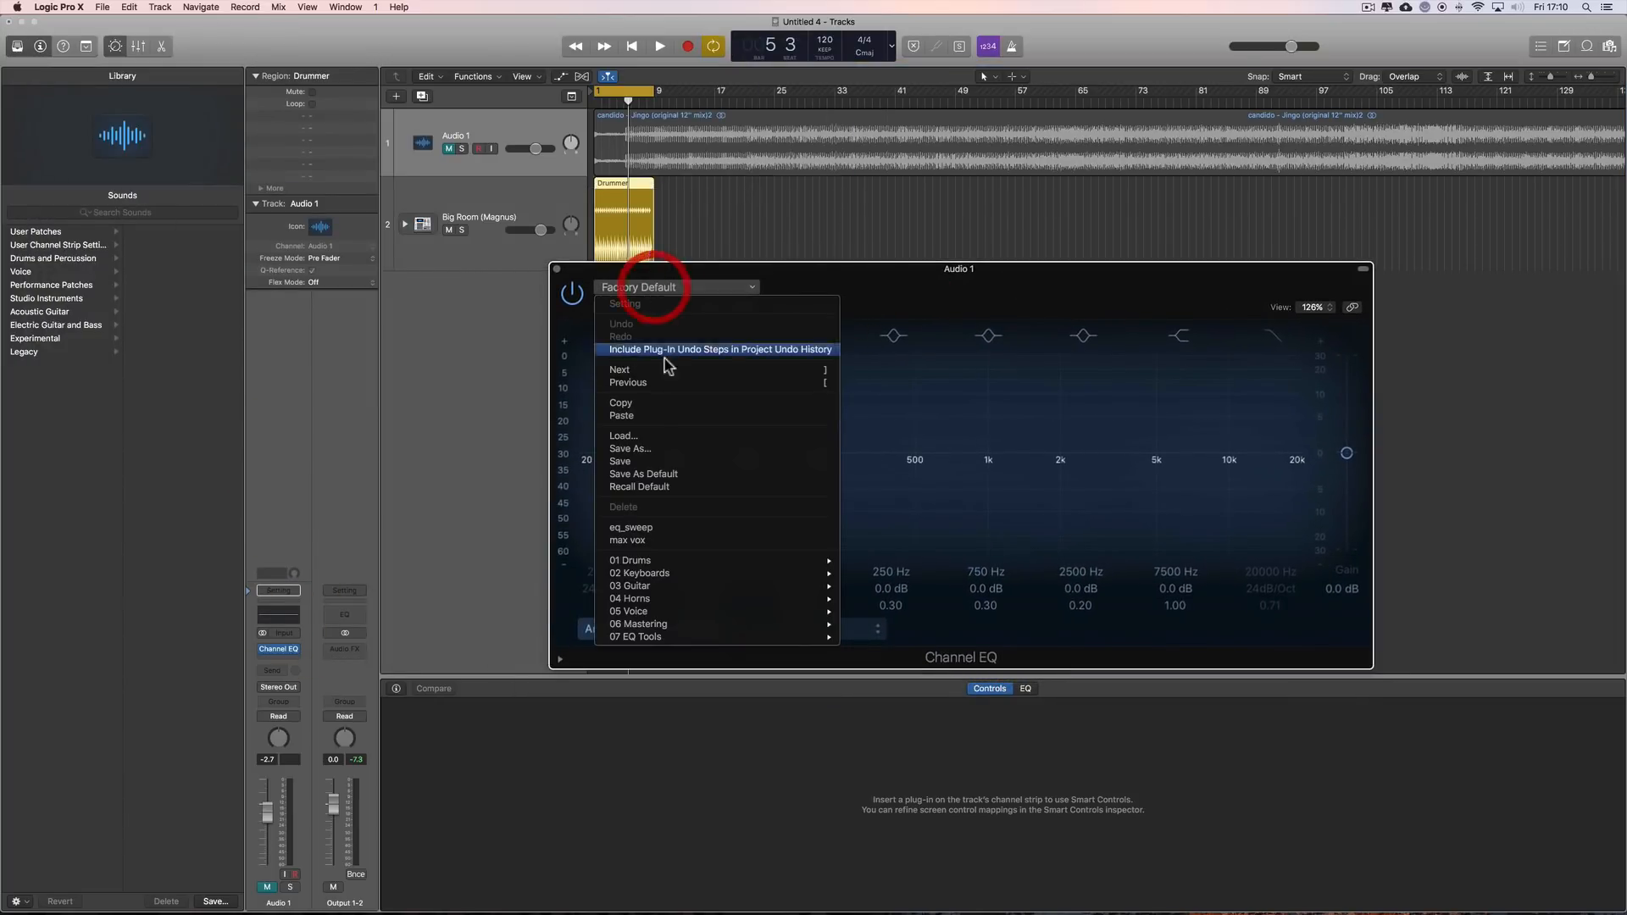
pyautogui.click(638, 416)
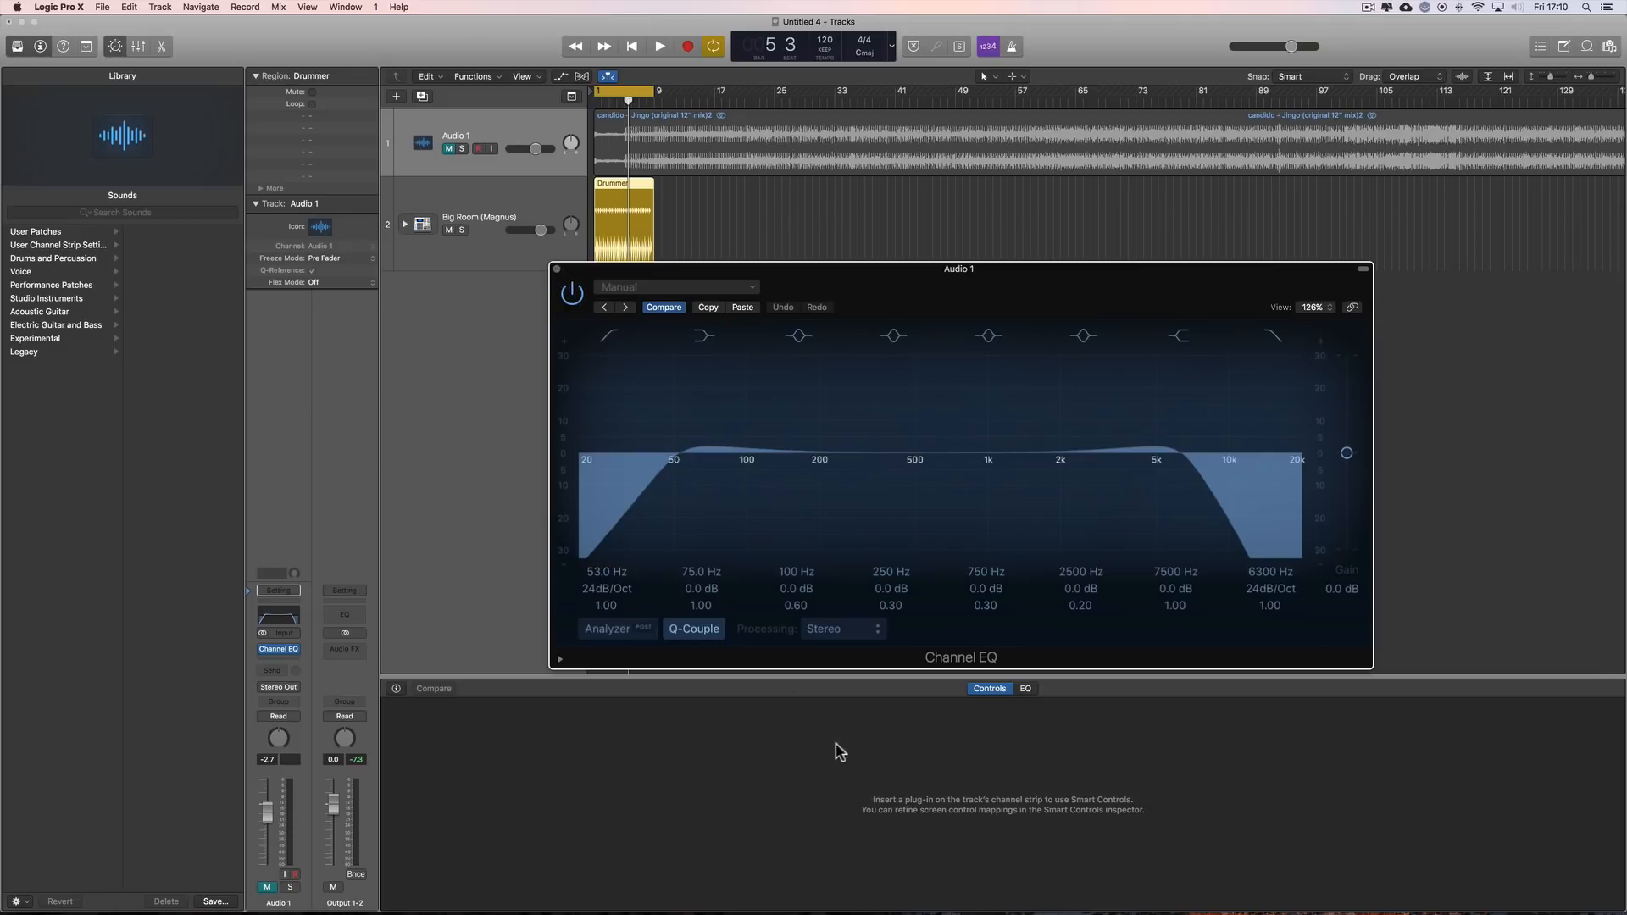
pyautogui.click(556, 268)
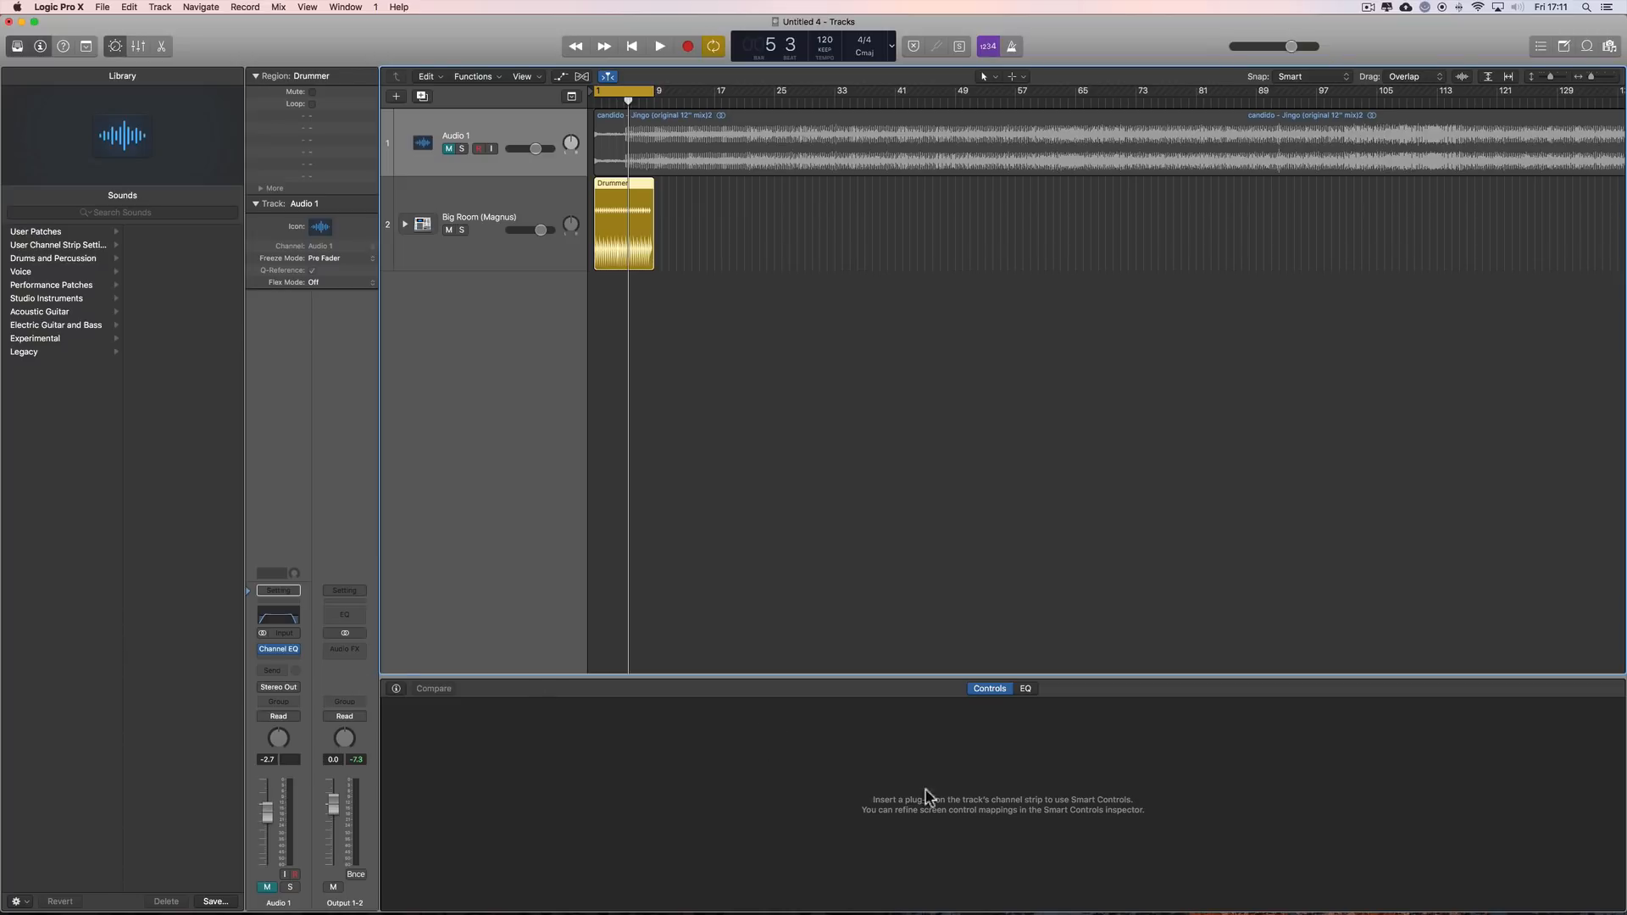
# - Insert a stereo Sample Delay after the Channel EQ on Audio 1
pyautogui.click(281, 659)
pyautogui.moveTo(291, 695)
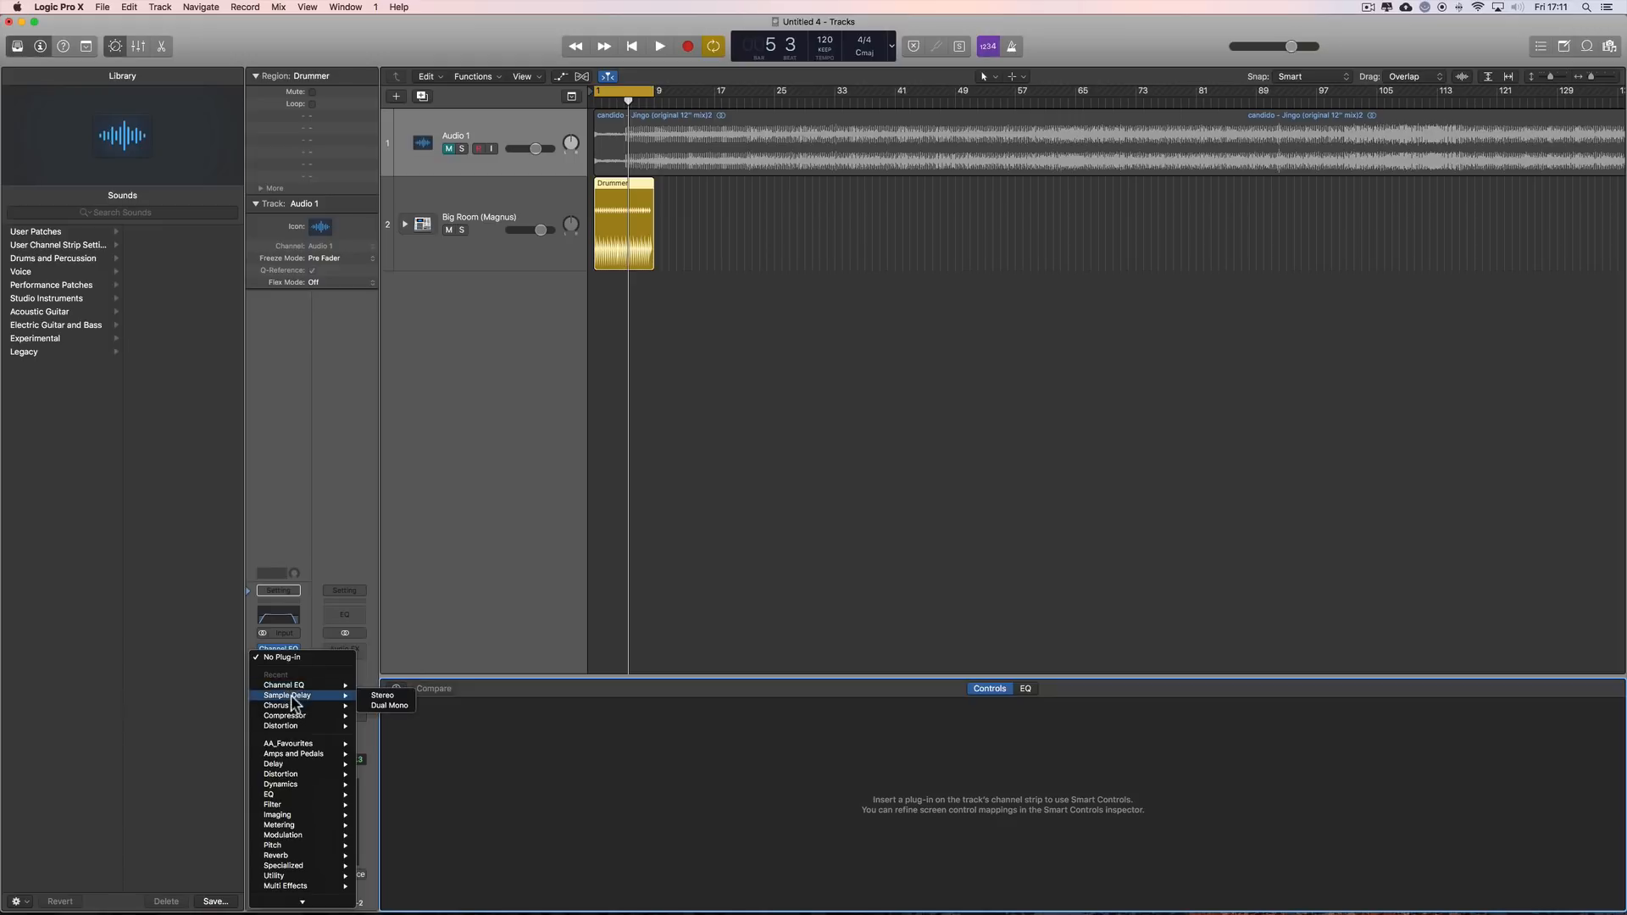
pyautogui.click(383, 695)
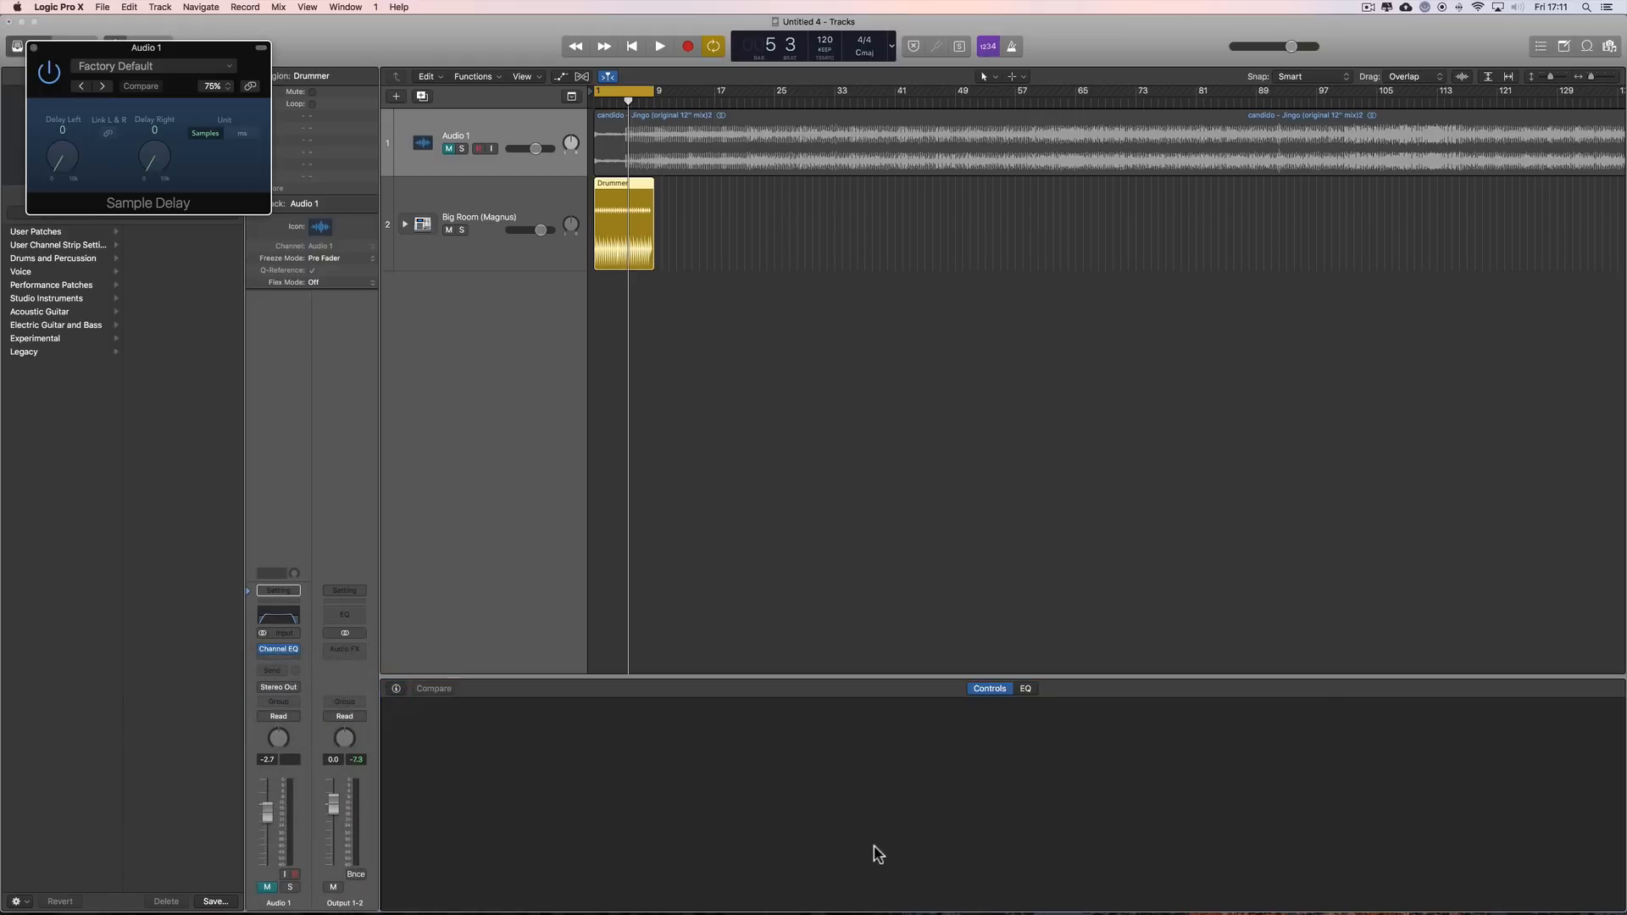
# - Move the Sample Delay window into the middle of the arrangement and close it
pyautogui.moveTo(166, 56); pyautogui.dragTo(806, 399)
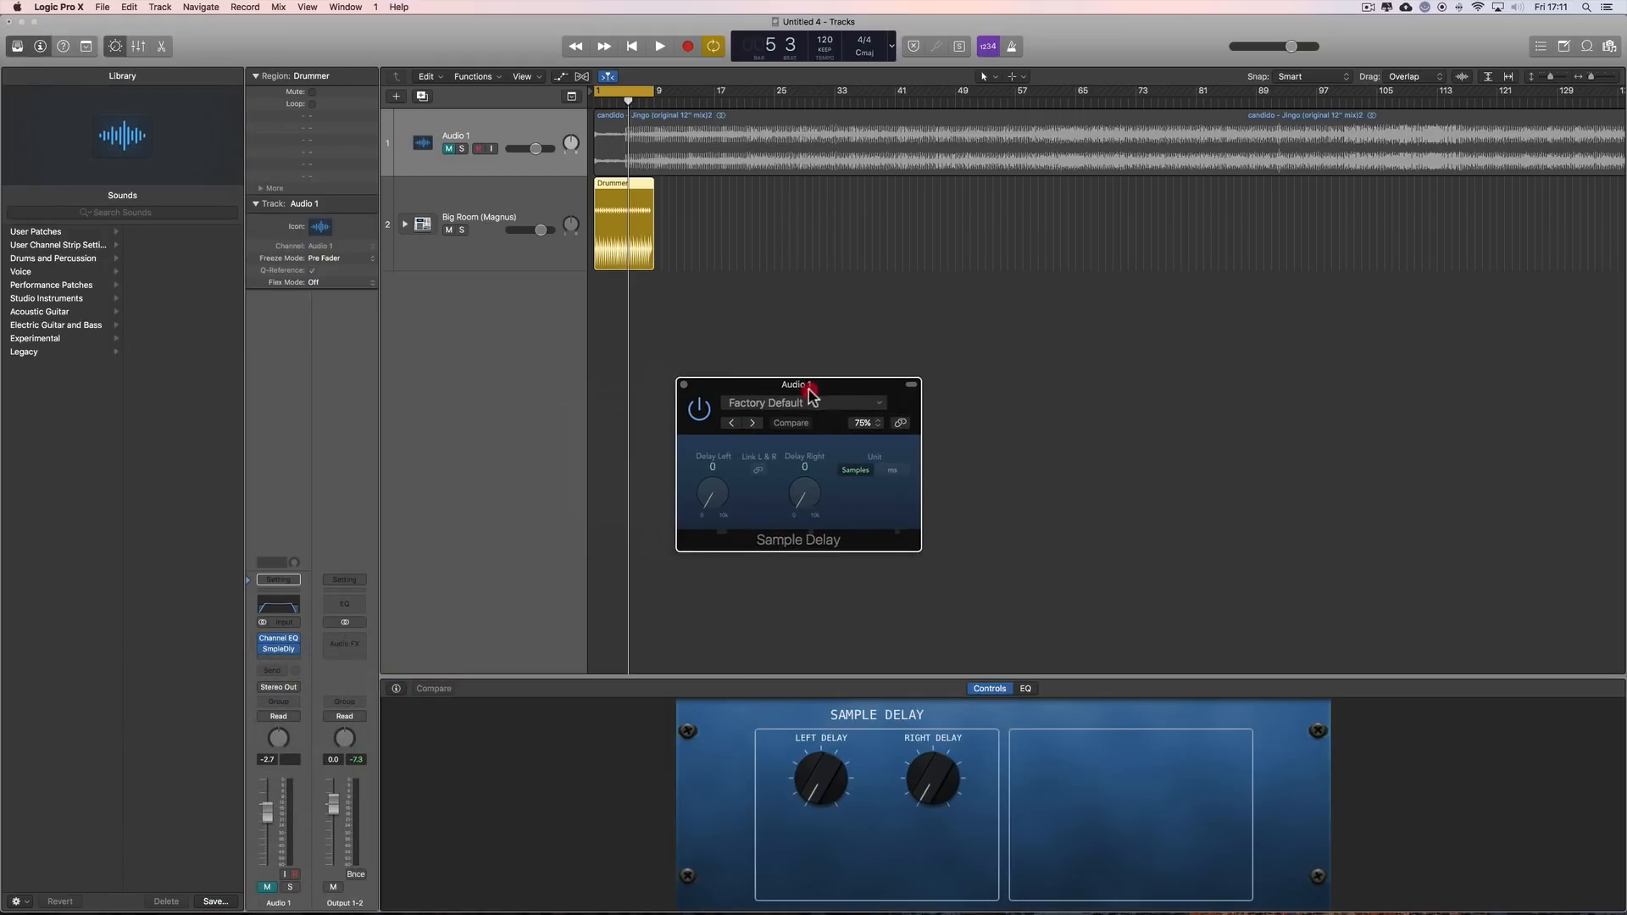
pyautogui.click(678, 383)
# - Compare the Channel EQ settings on Audio 1 with those on the Big Room track, closing each plug-in window after checking
pyautogui.moveTo(283, 649)
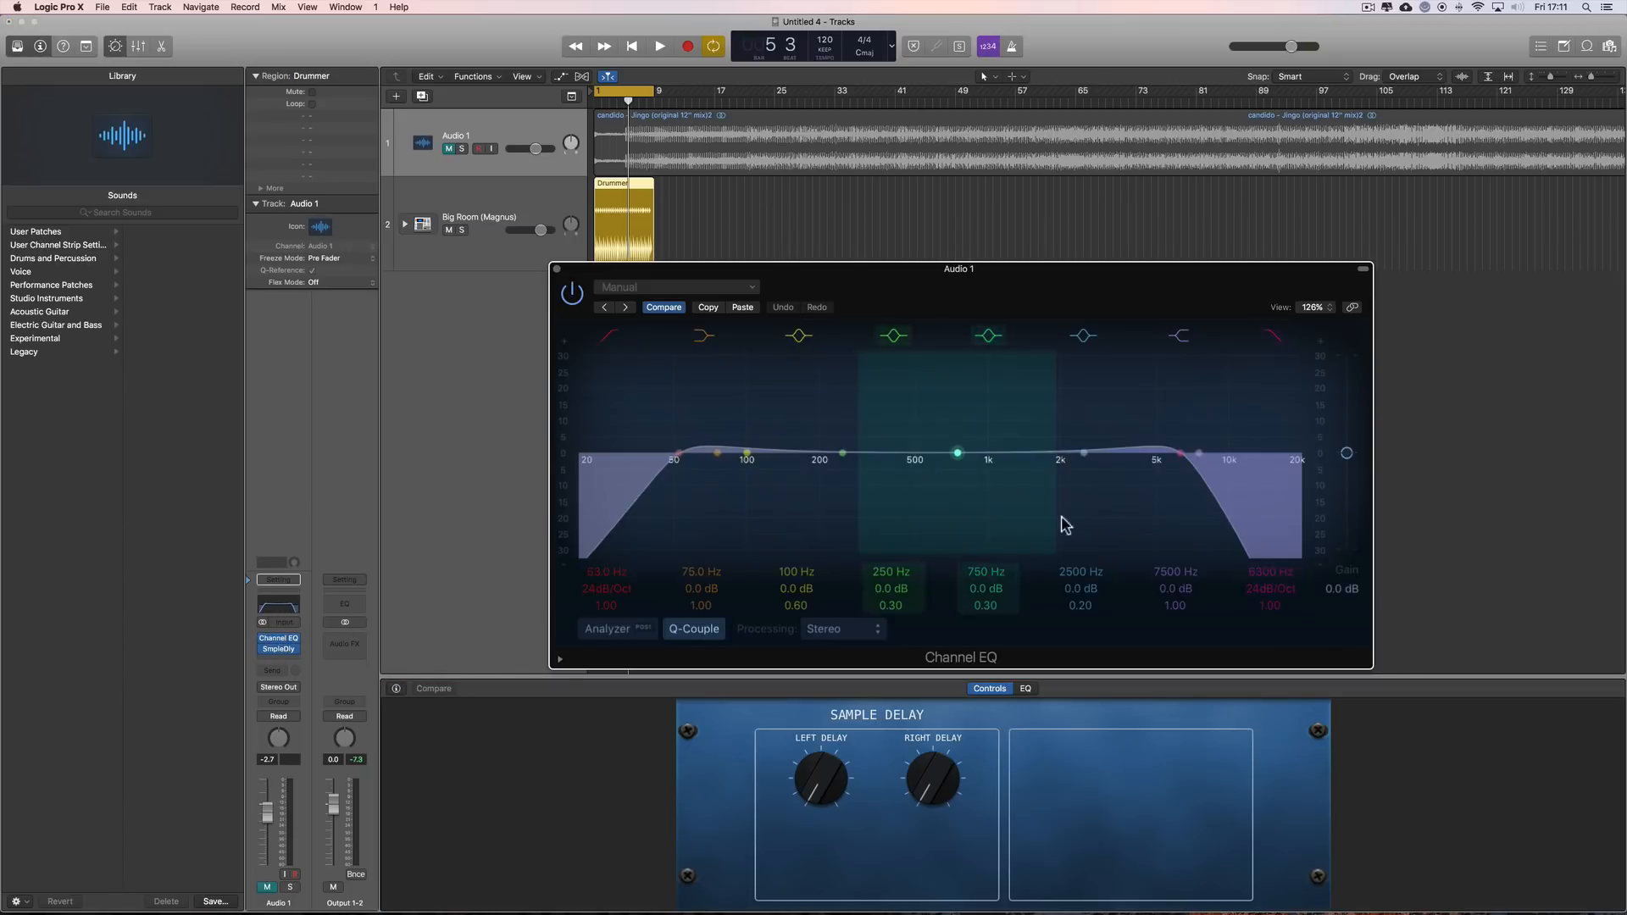
pyautogui.click(573, 292)
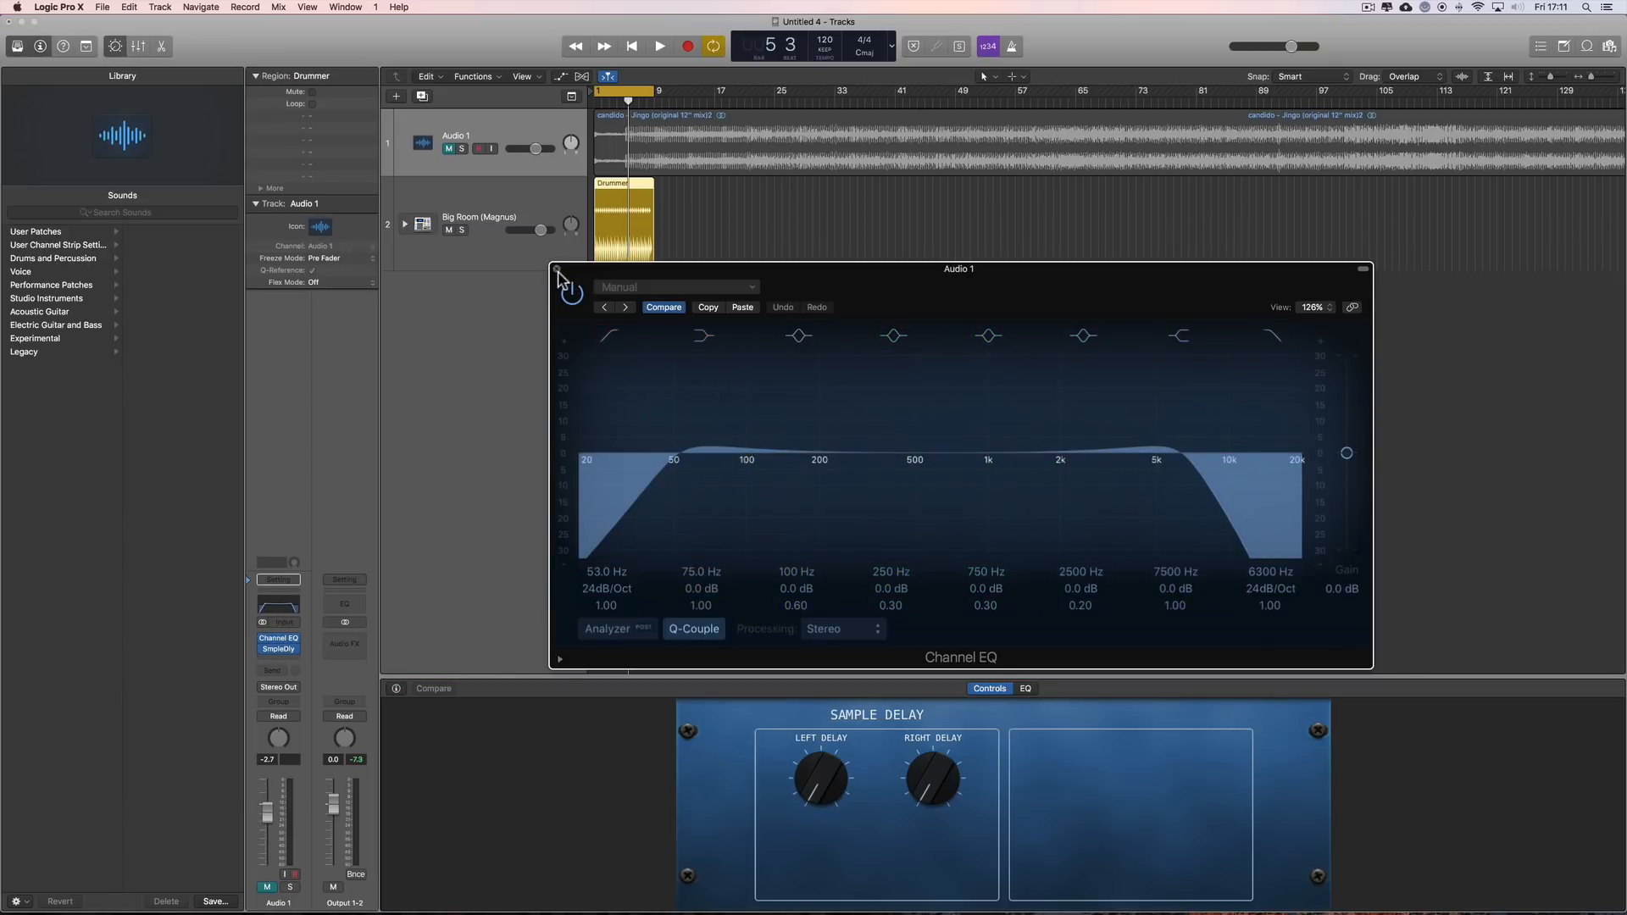
pyautogui.click(557, 270)
pyautogui.click(537, 200)
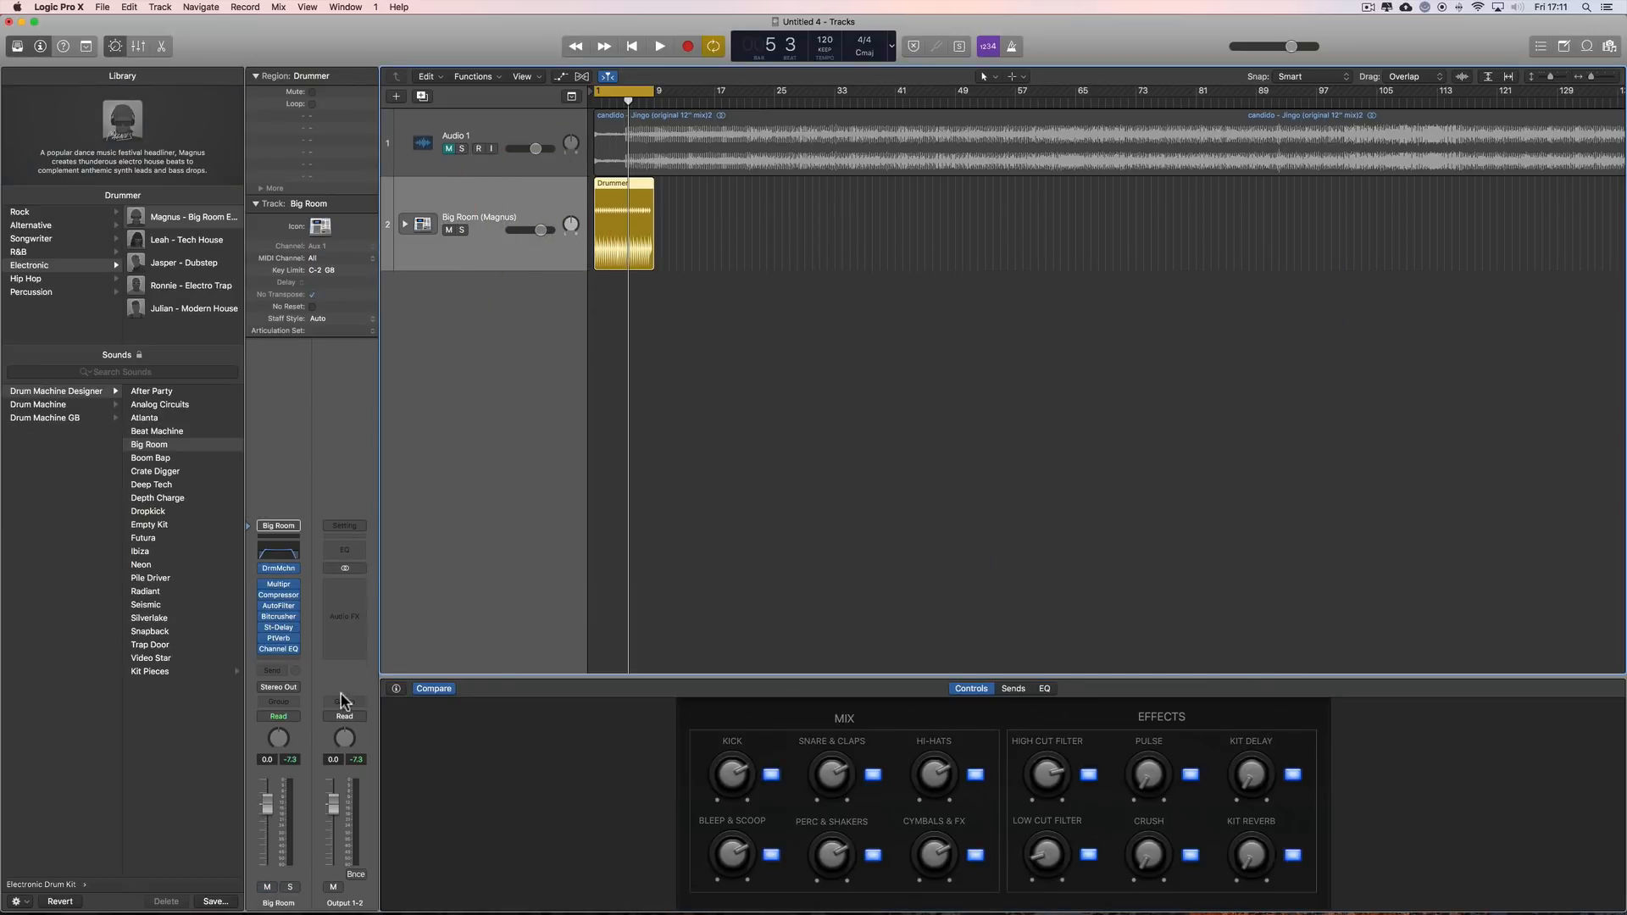
pyautogui.click(278, 650)
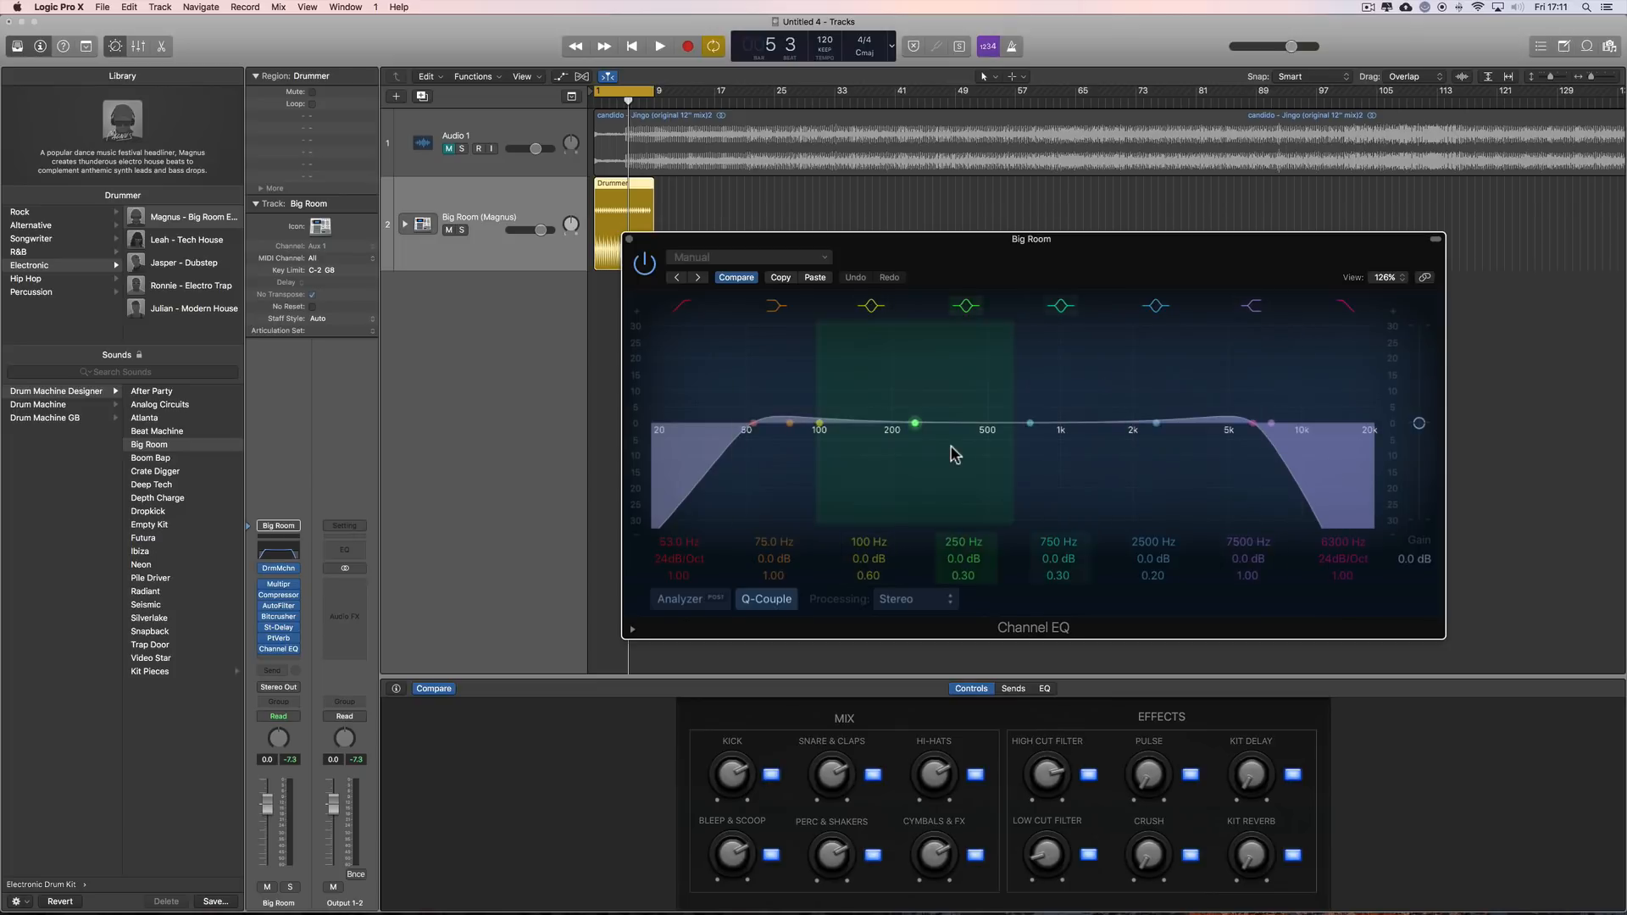
pyautogui.click(628, 244)
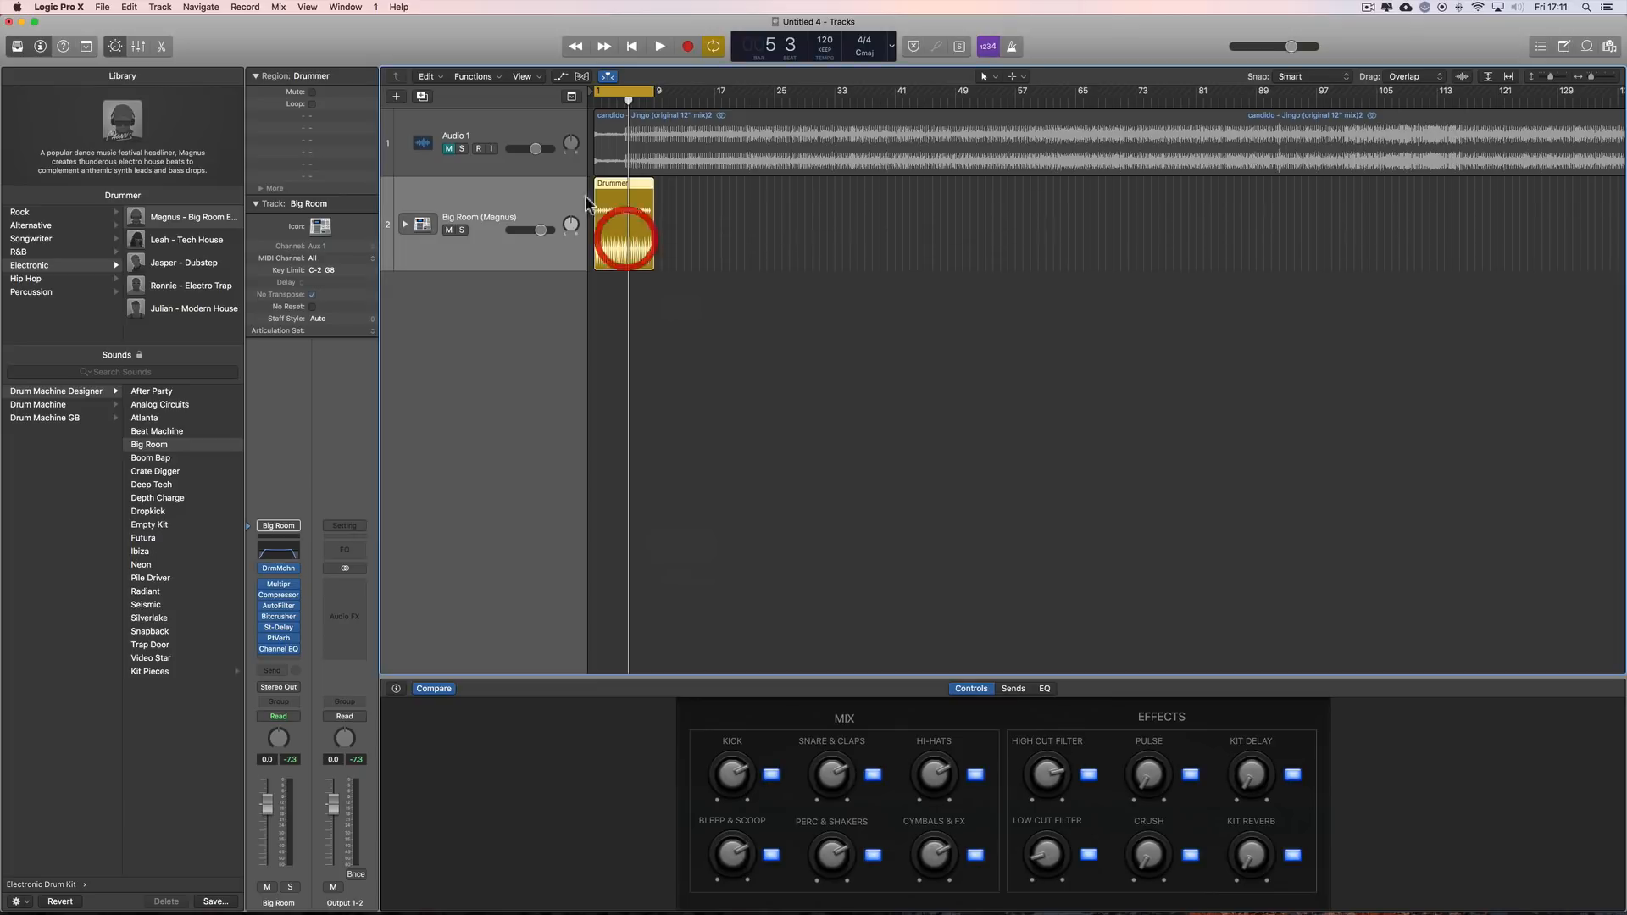
pyautogui.click(520, 135)
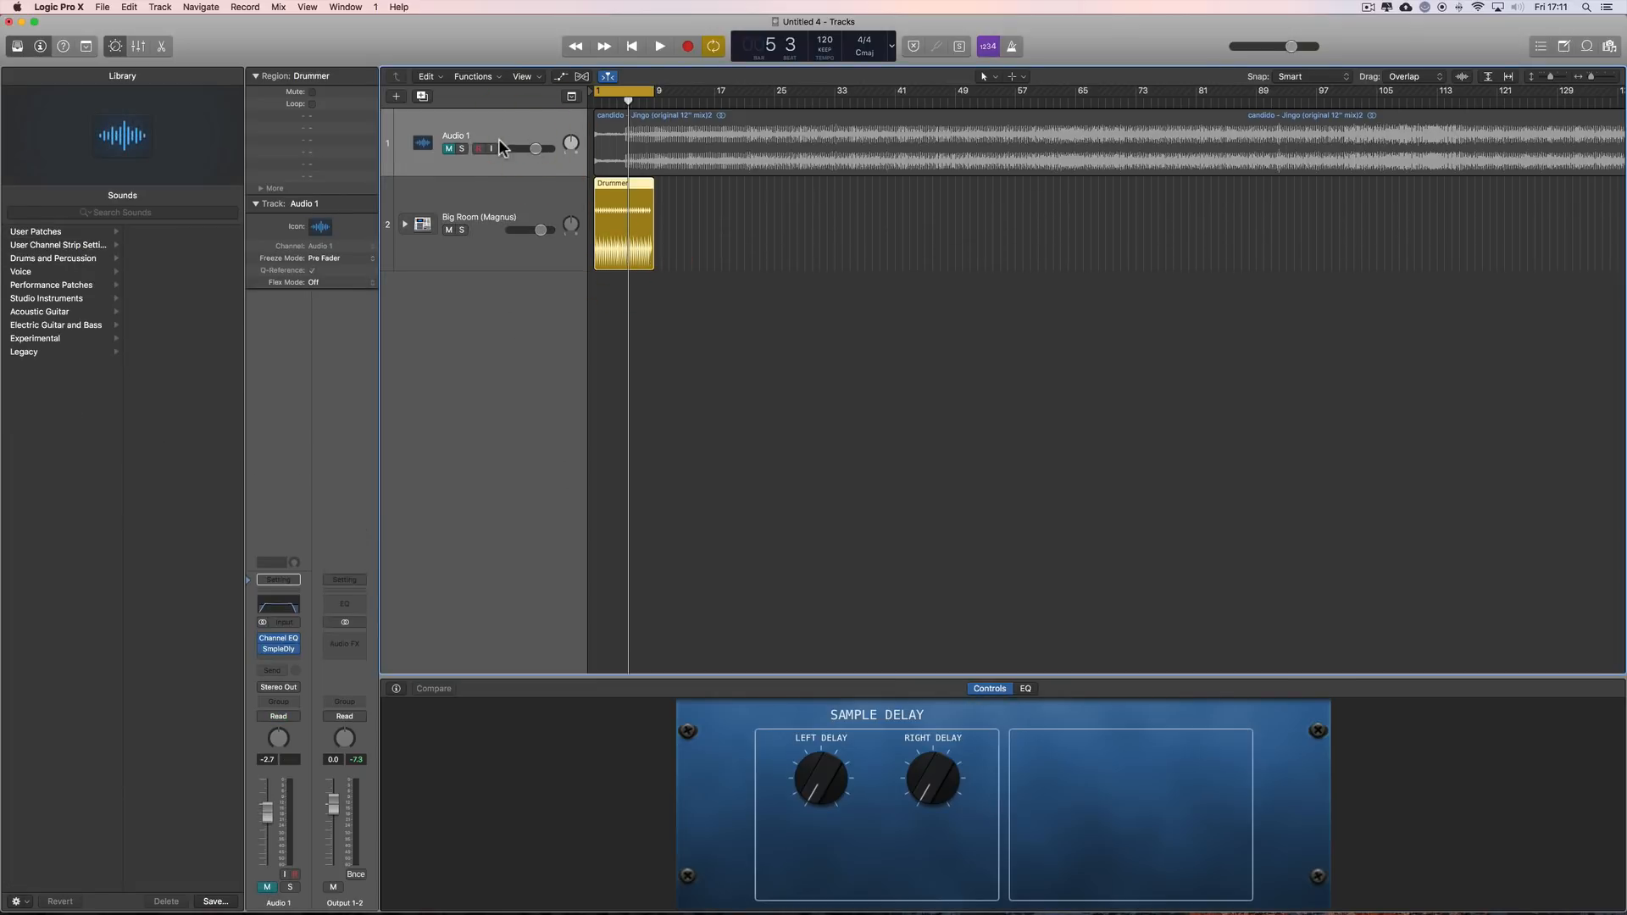
pyautogui.click(281, 646)
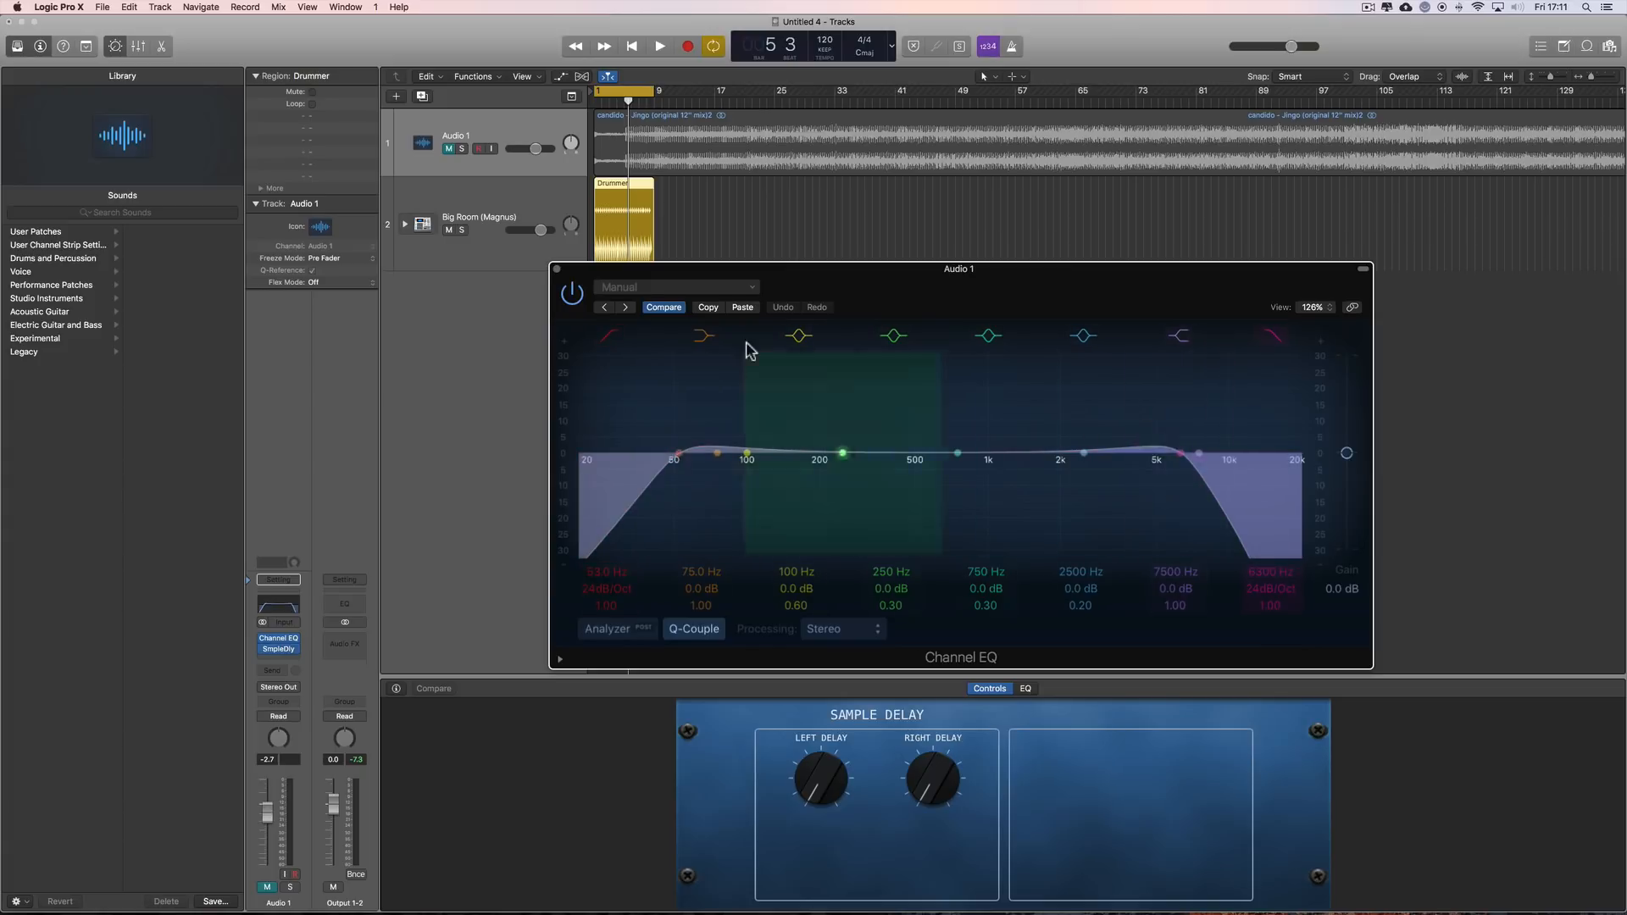
pyautogui.click(557, 269)
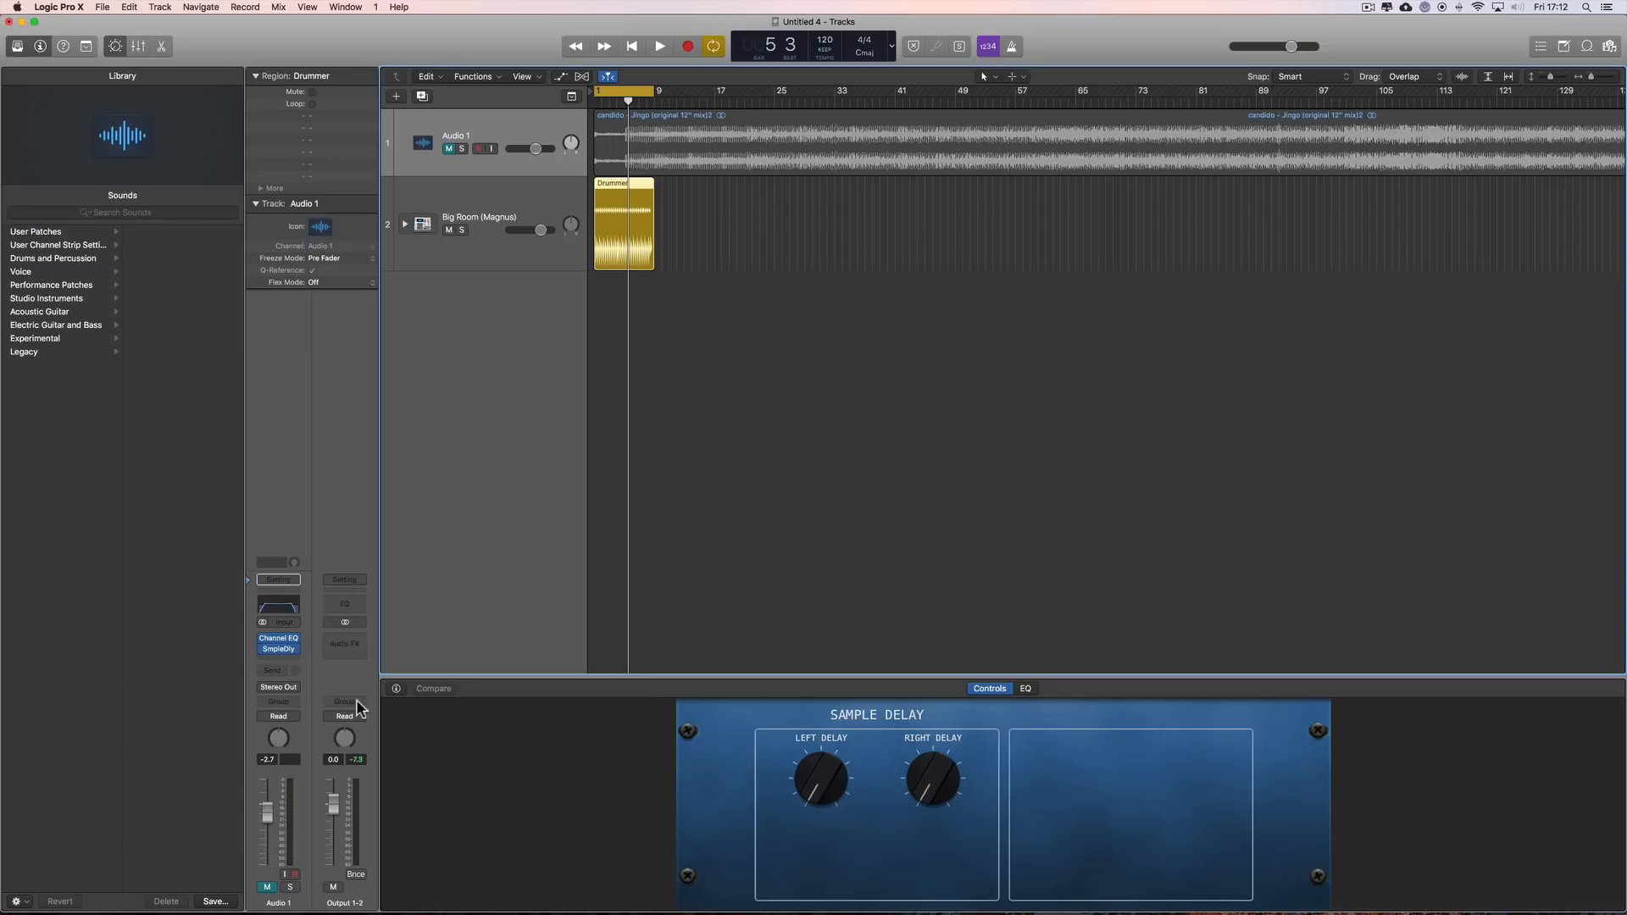
# - Show the Smart Controls inspector for Audio 1 and choose the Modern Black 66 layout
pyautogui.click(404, 689)
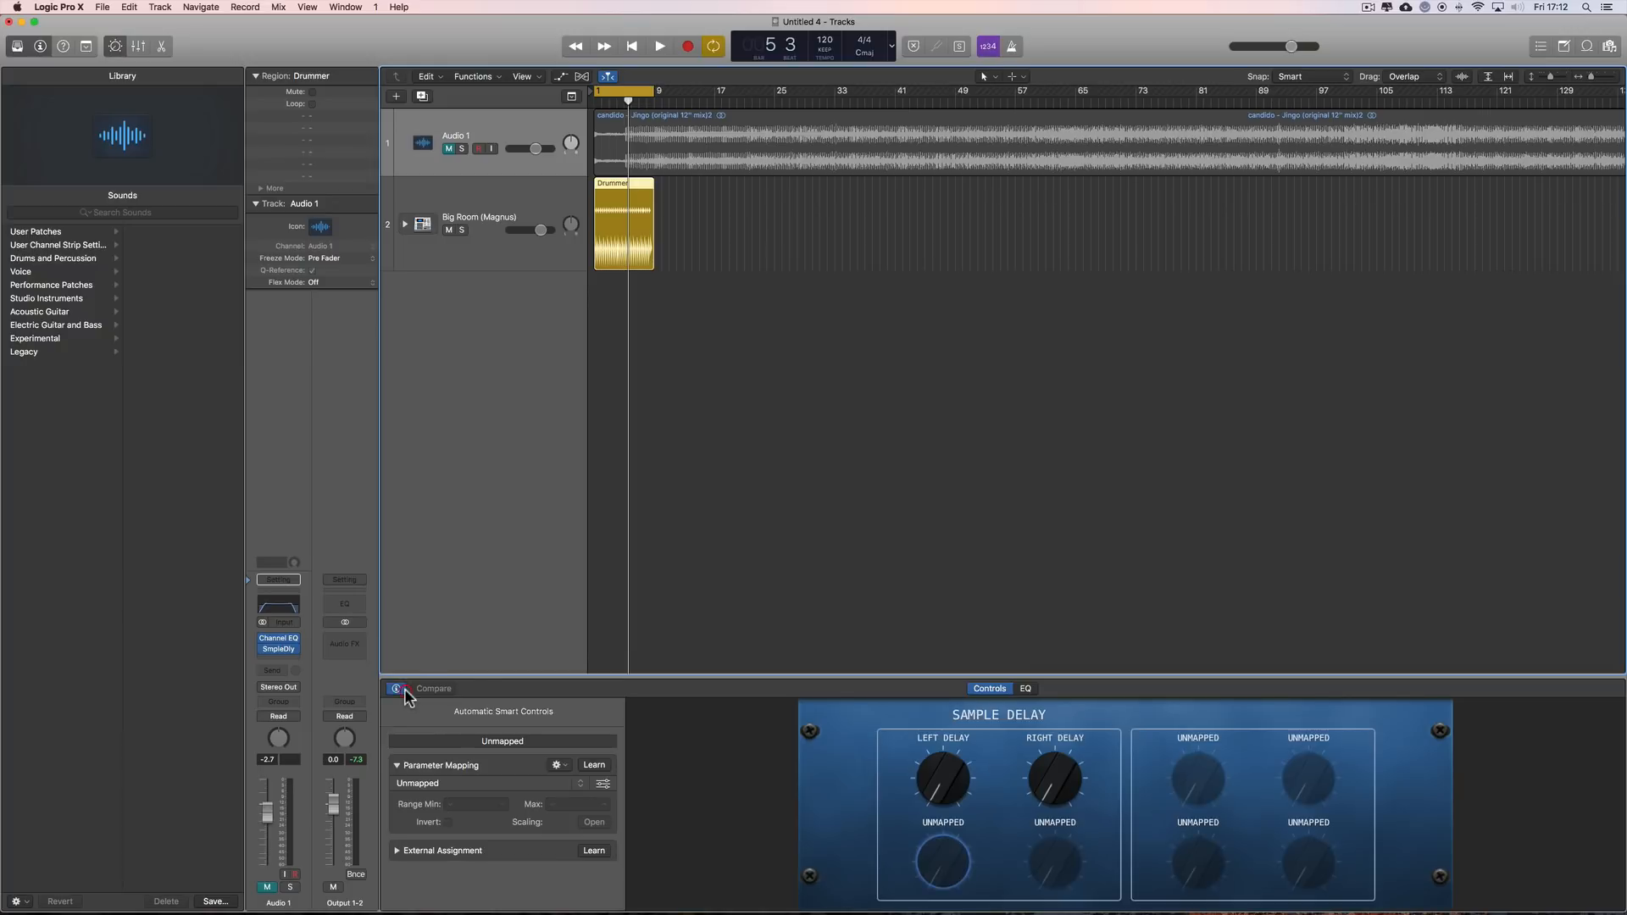
pyautogui.click(462, 707)
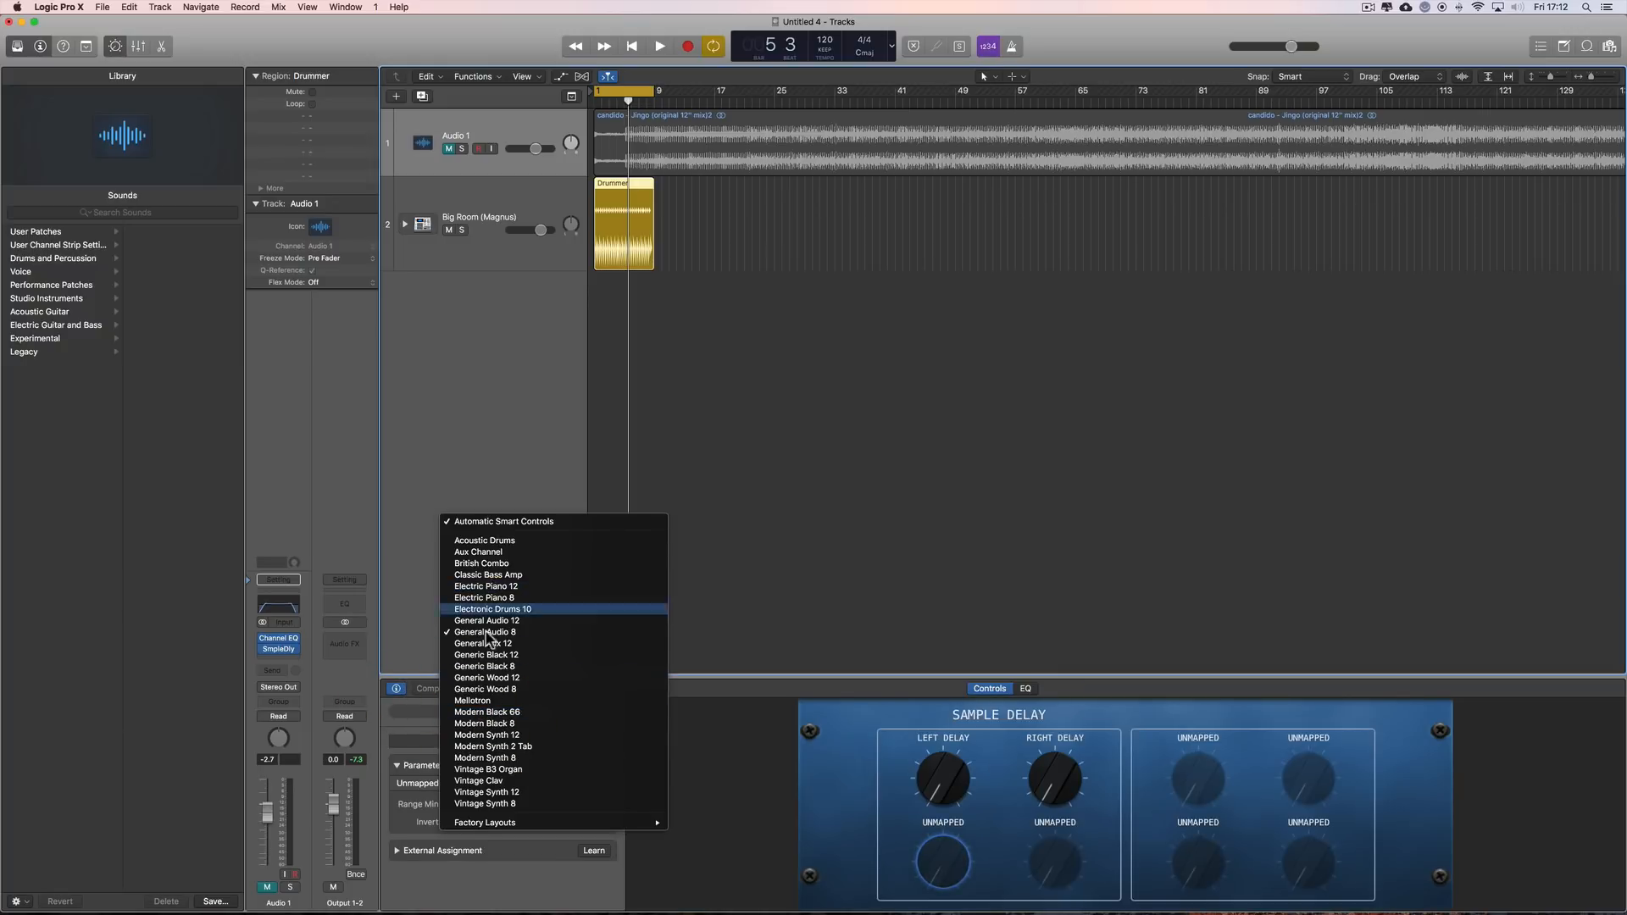
pyautogui.click(529, 715)
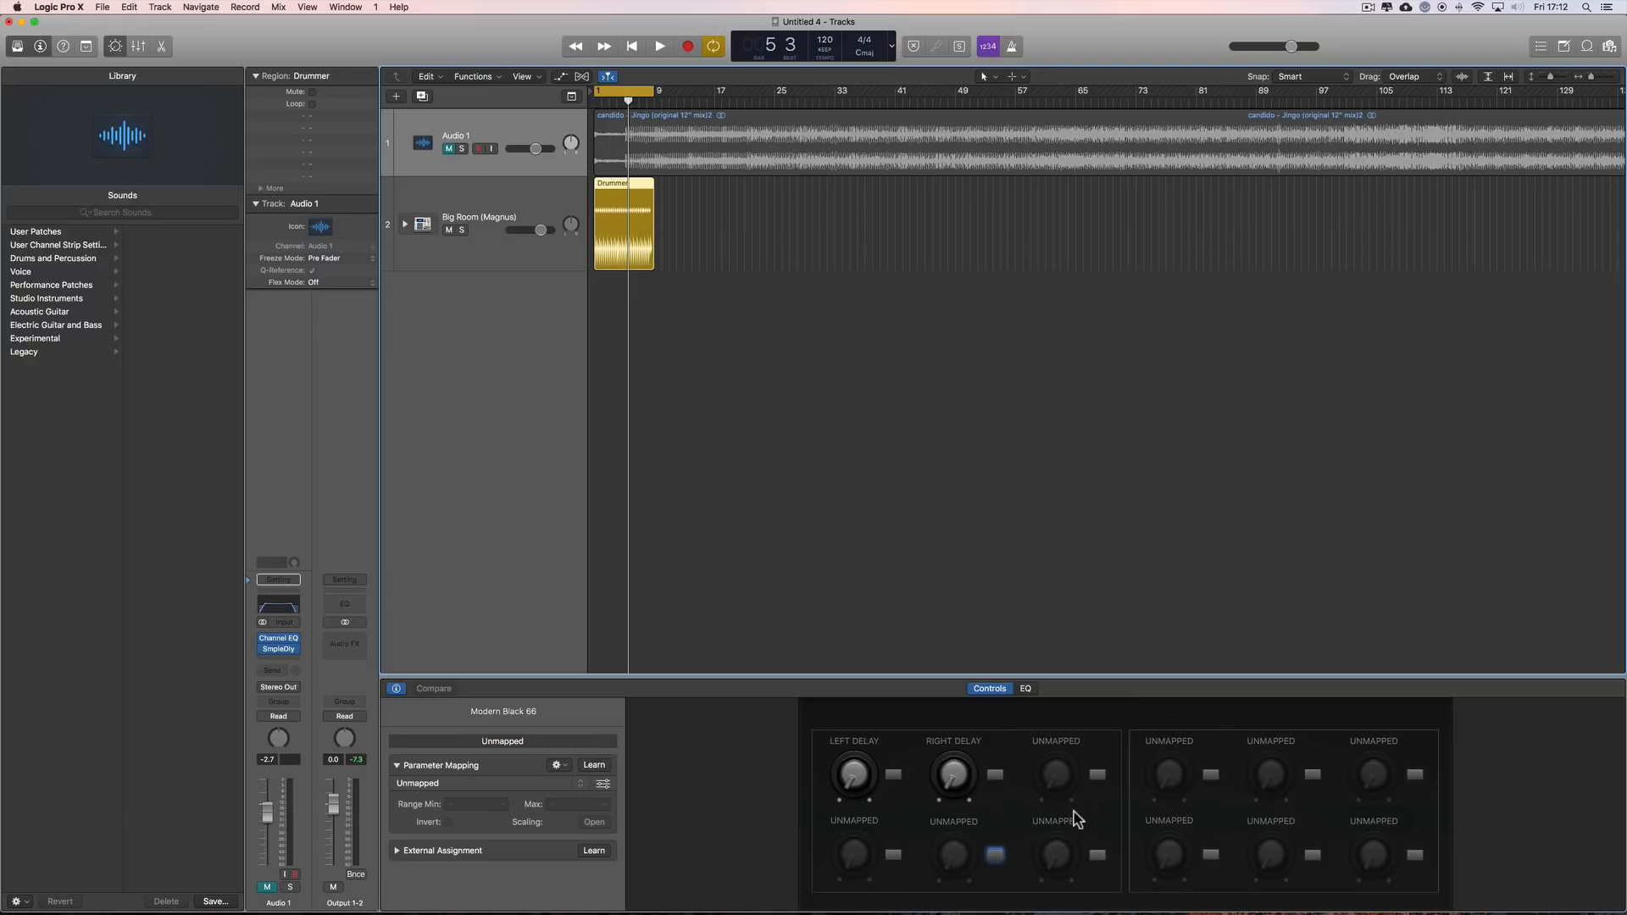
# - Copy the parameter mapping of the Big Room track's High Cut Filter smart control
pyautogui.click(530, 198)
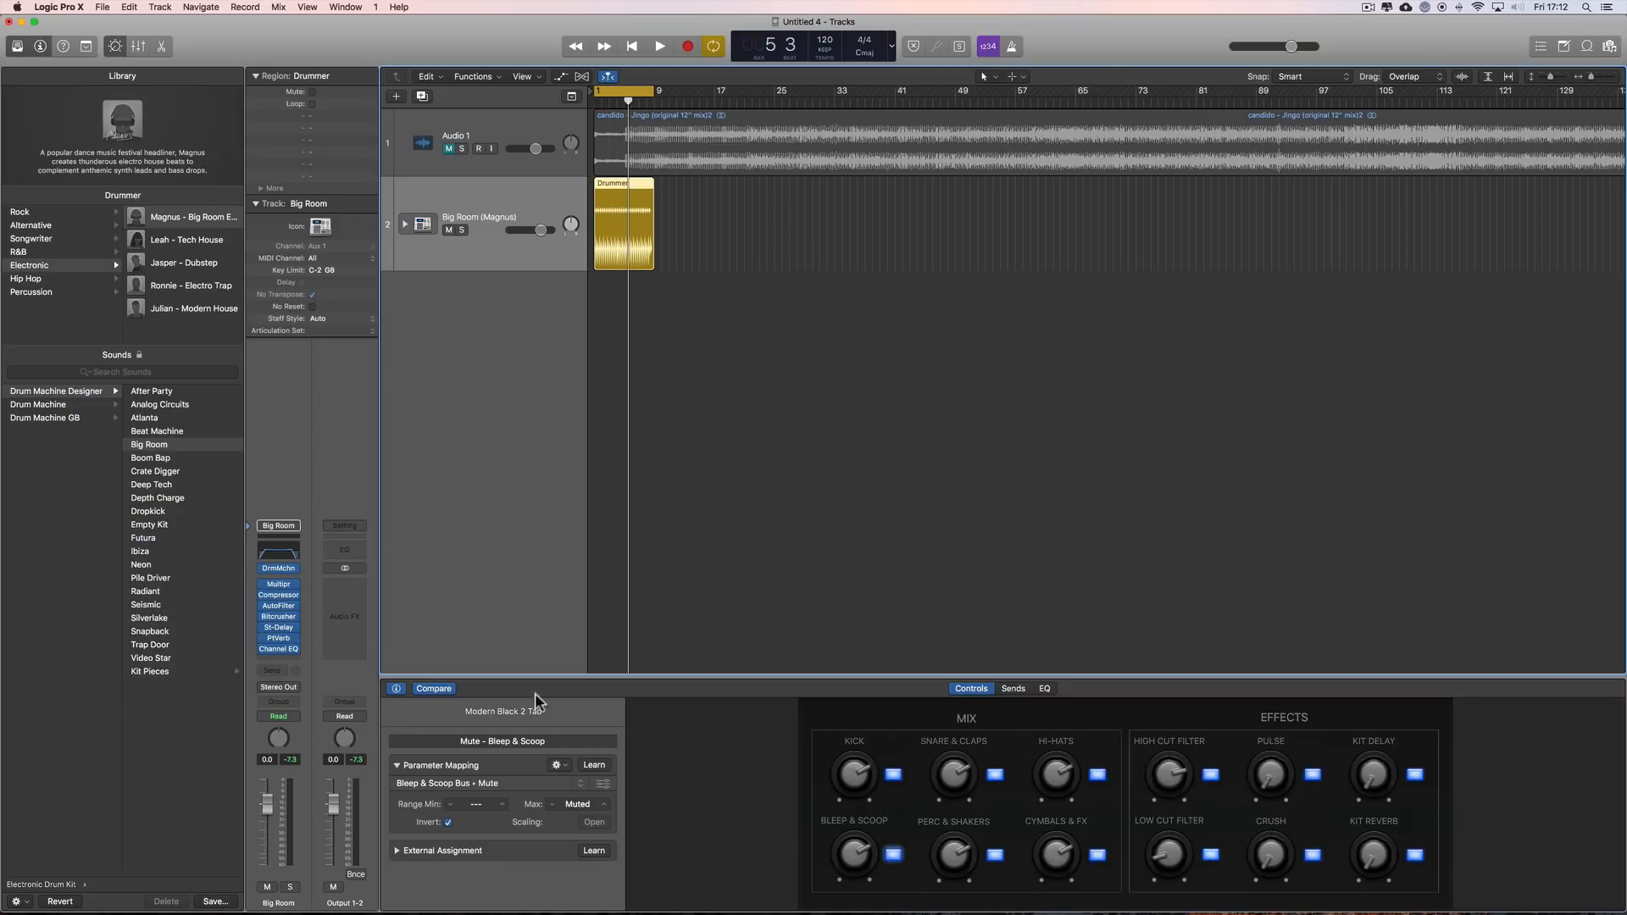
pyautogui.click(397, 688)
pyautogui.click(397, 688)
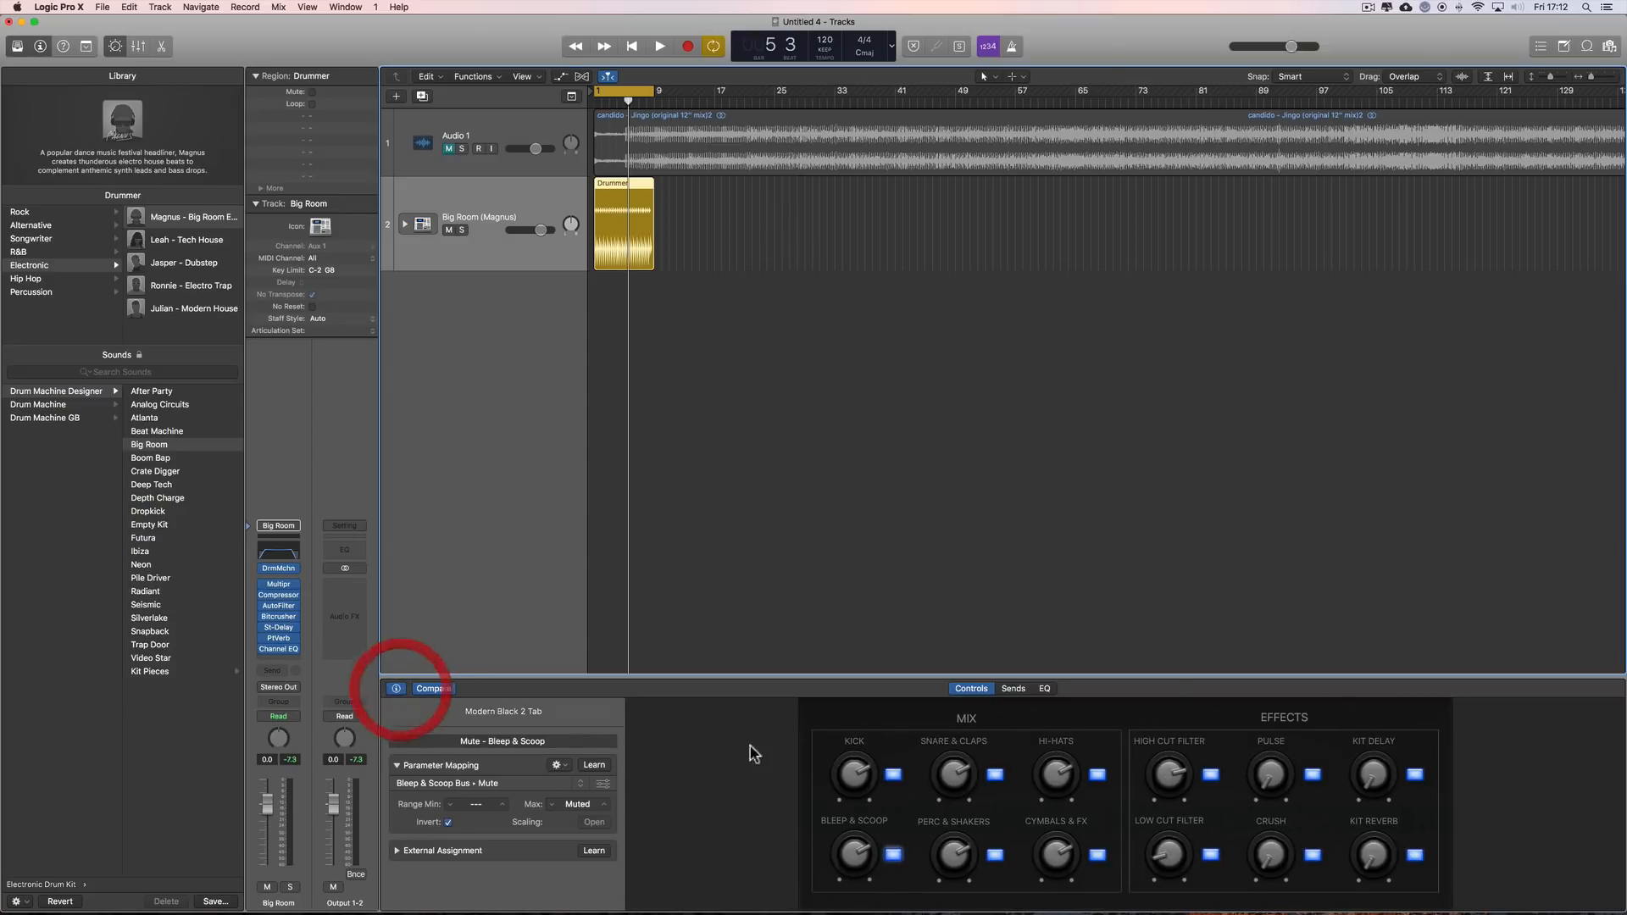
pyautogui.click(1170, 776)
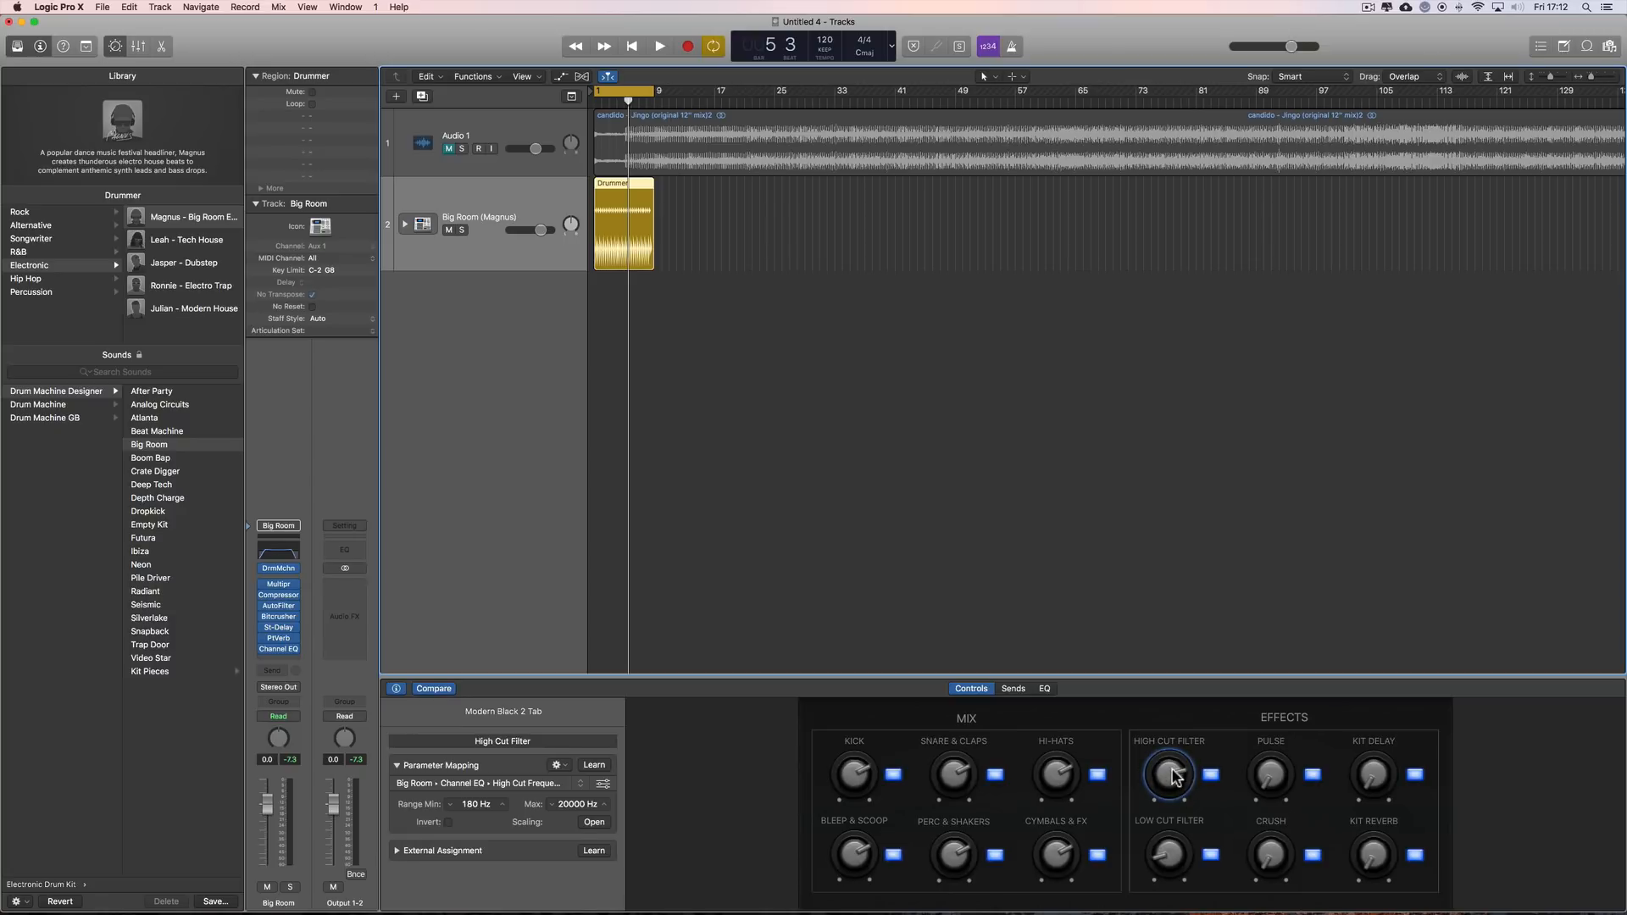
pyautogui.click(507, 784)
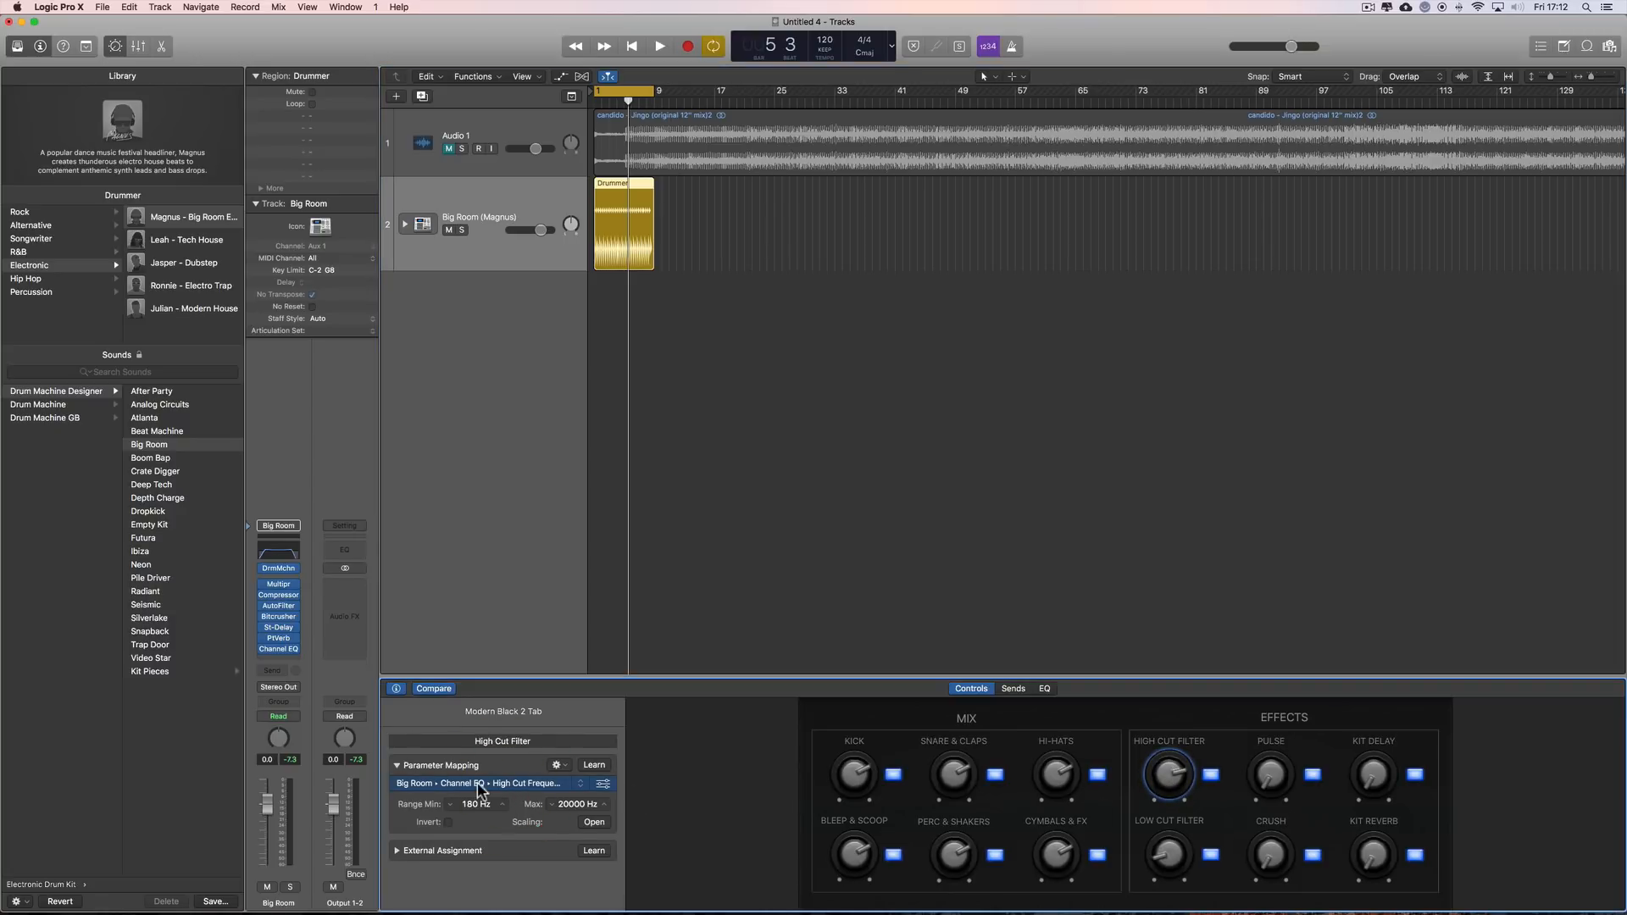
pyautogui.click(561, 765)
pyautogui.click(588, 780)
# - Delete the Left Delay mapping in Audio 1's smart controls and paste the copied High Cut Filter mapping onto that knob
pyautogui.click(507, 129)
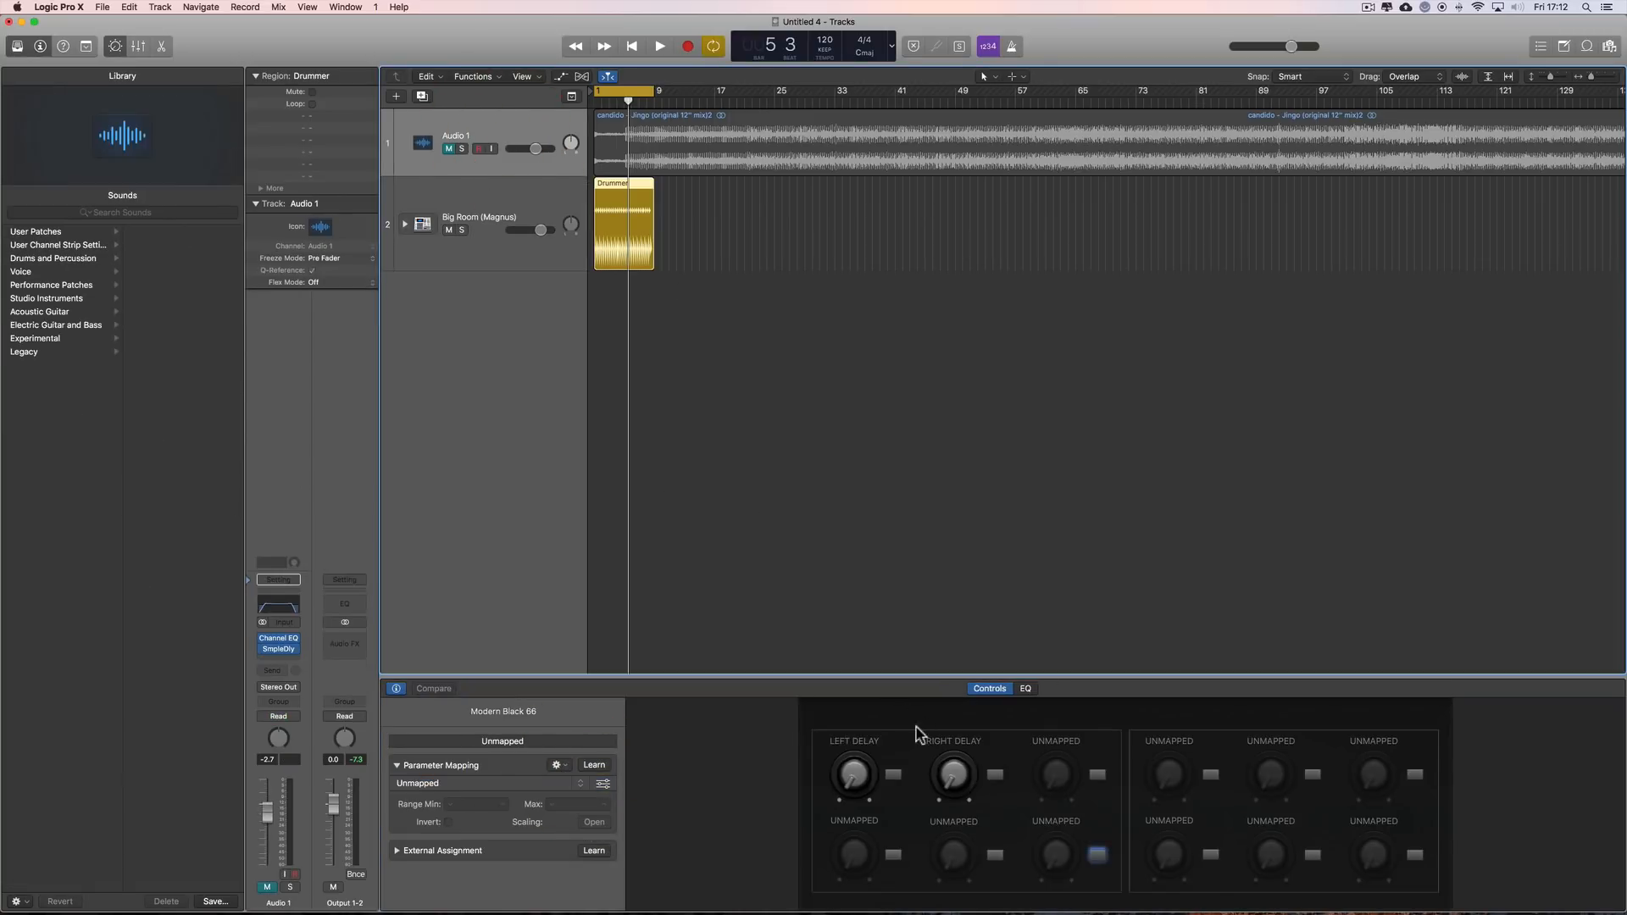
pyautogui.click(854, 776)
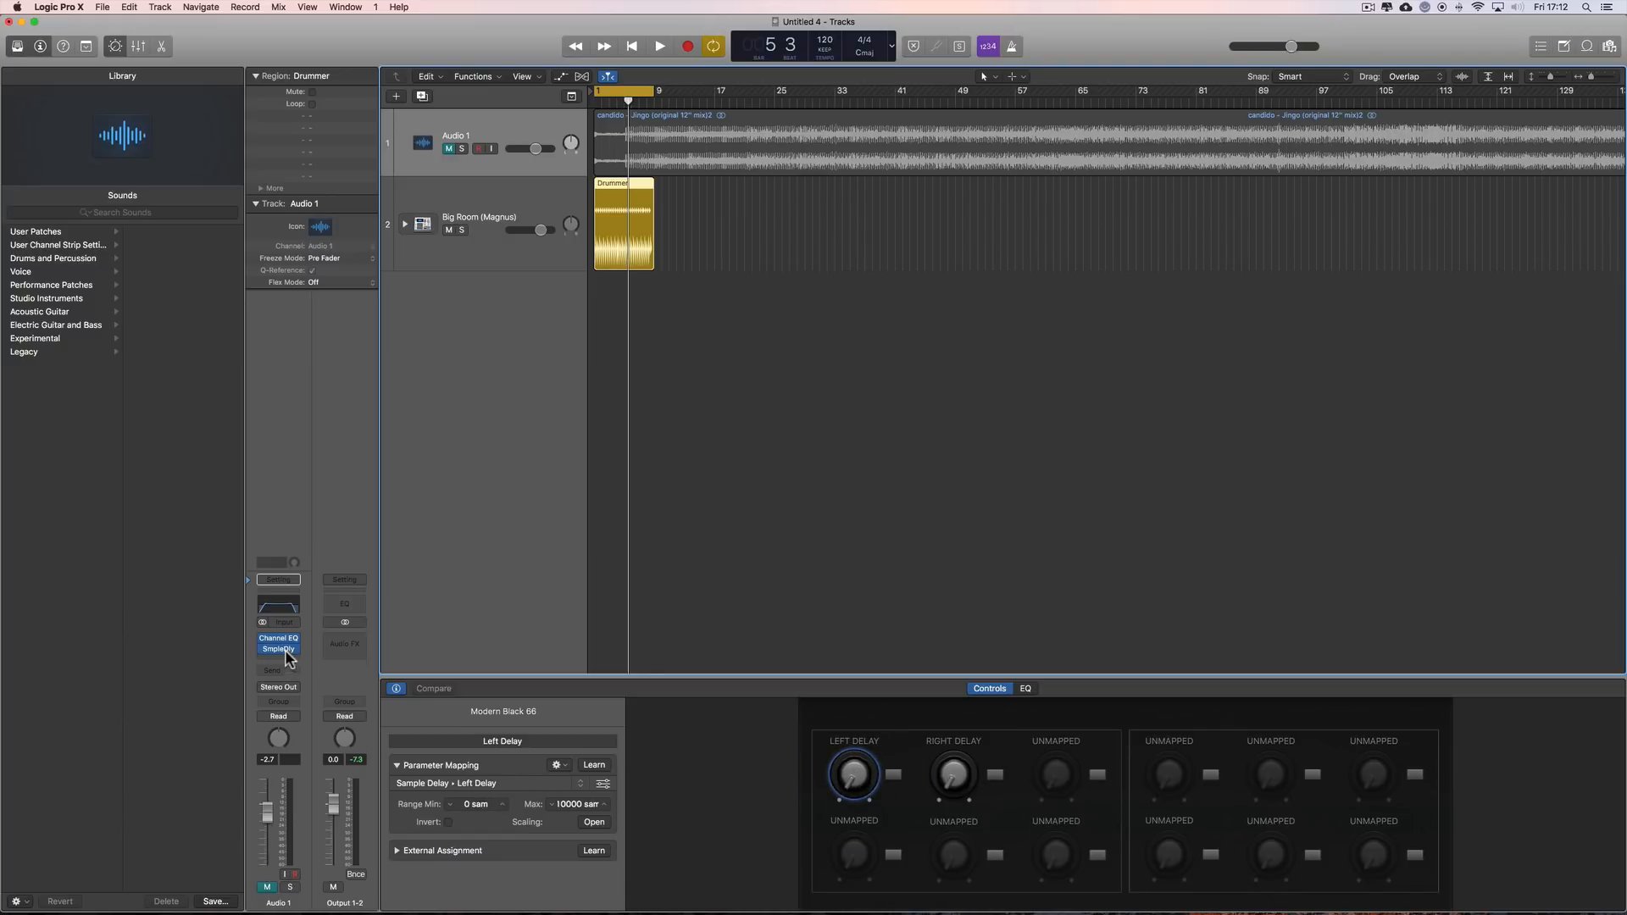
pyautogui.click(488, 783)
pyautogui.click(563, 765)
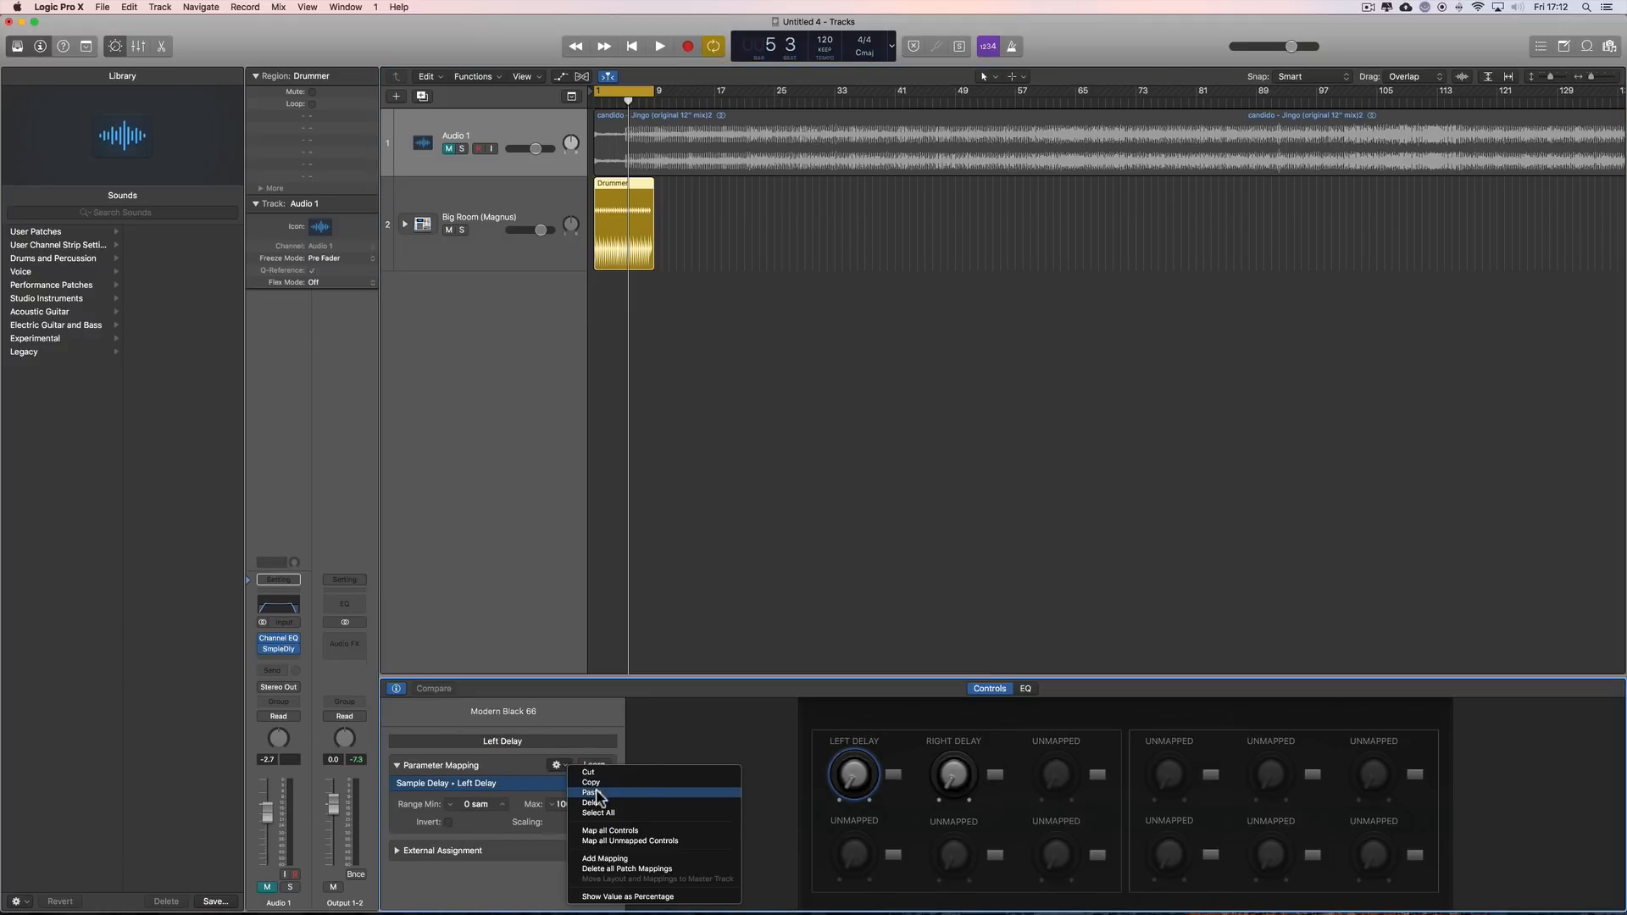
pyautogui.click(584, 798)
pyautogui.click(560, 765)
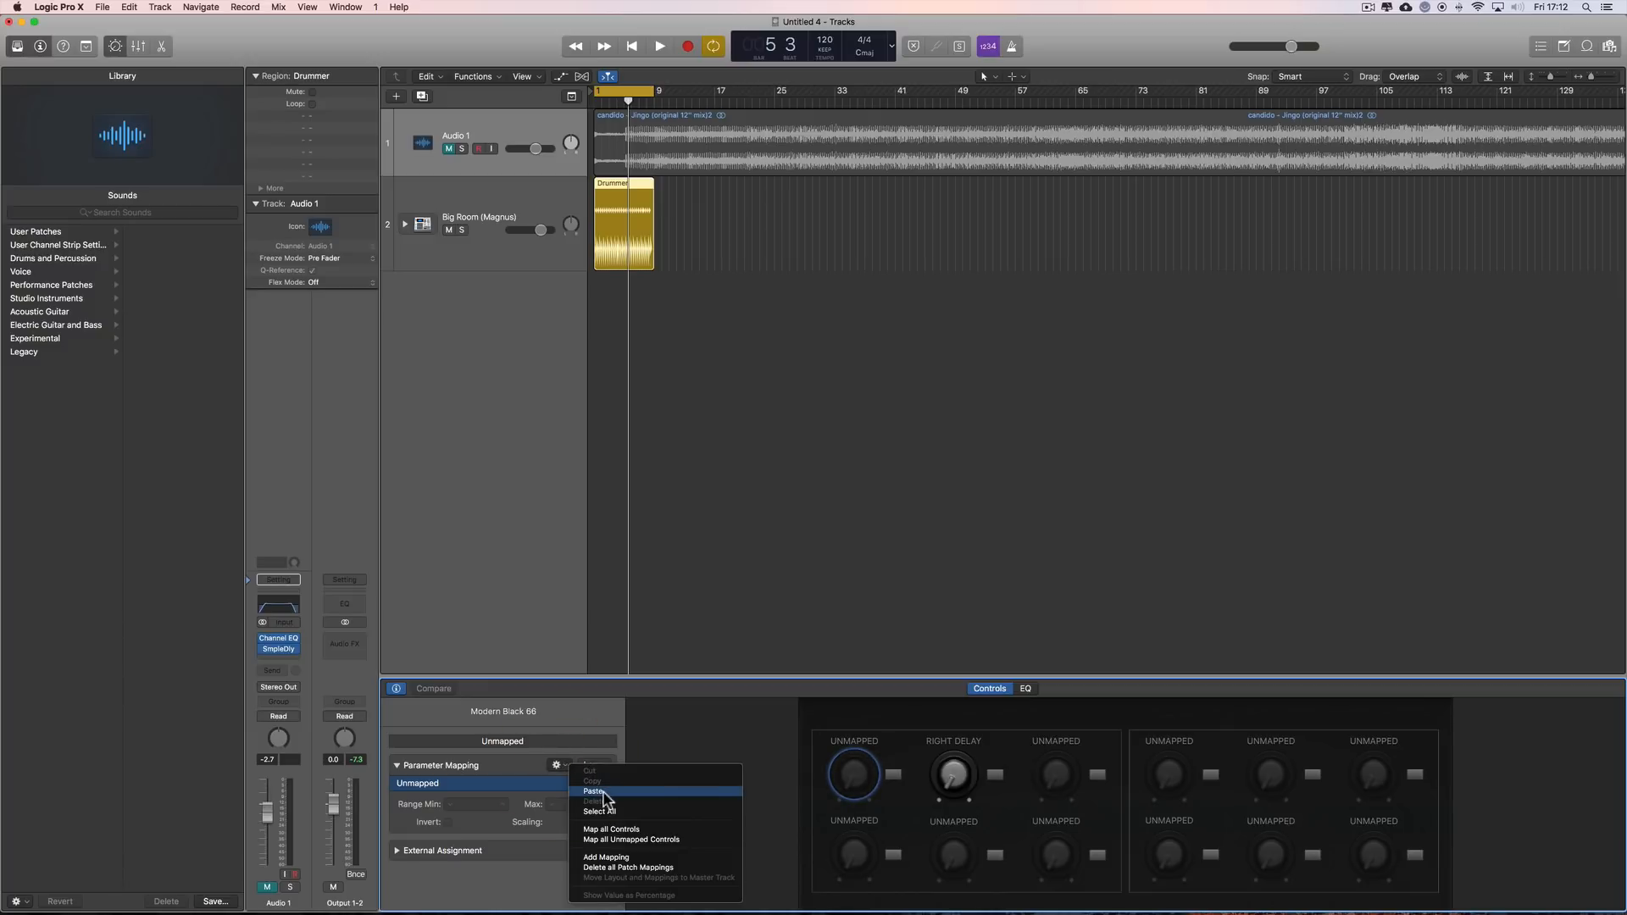
pyautogui.click(603, 792)
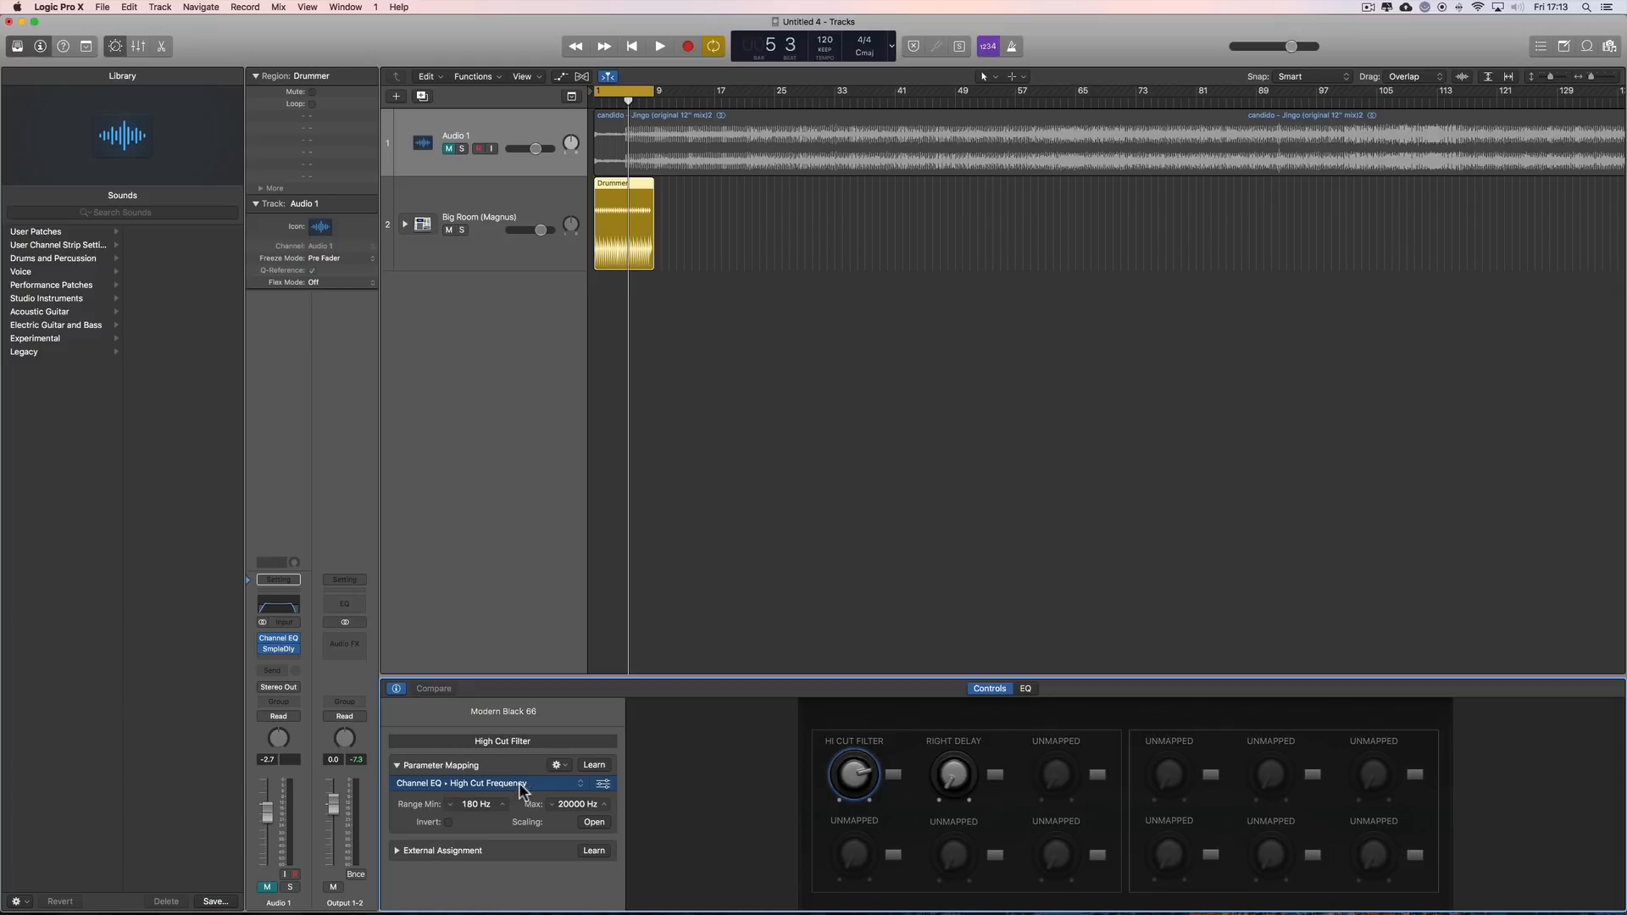
# - Copy the parameter mapping of the Big Room track's Low Cut Filter smart control
pyautogui.click(529, 209)
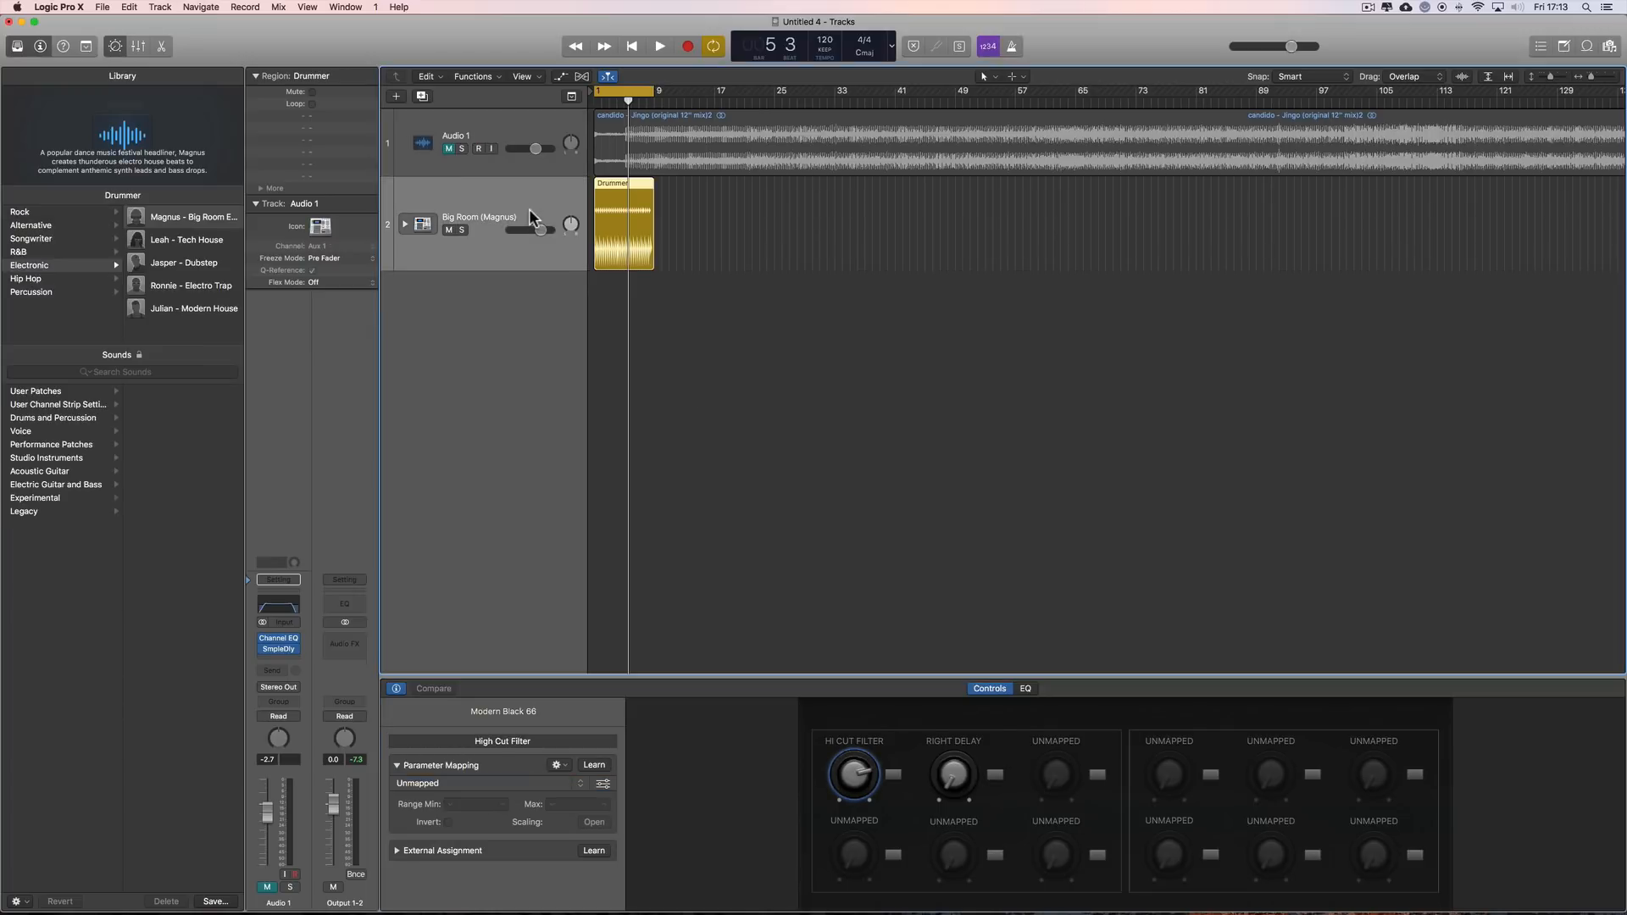
pyautogui.click(1174, 858)
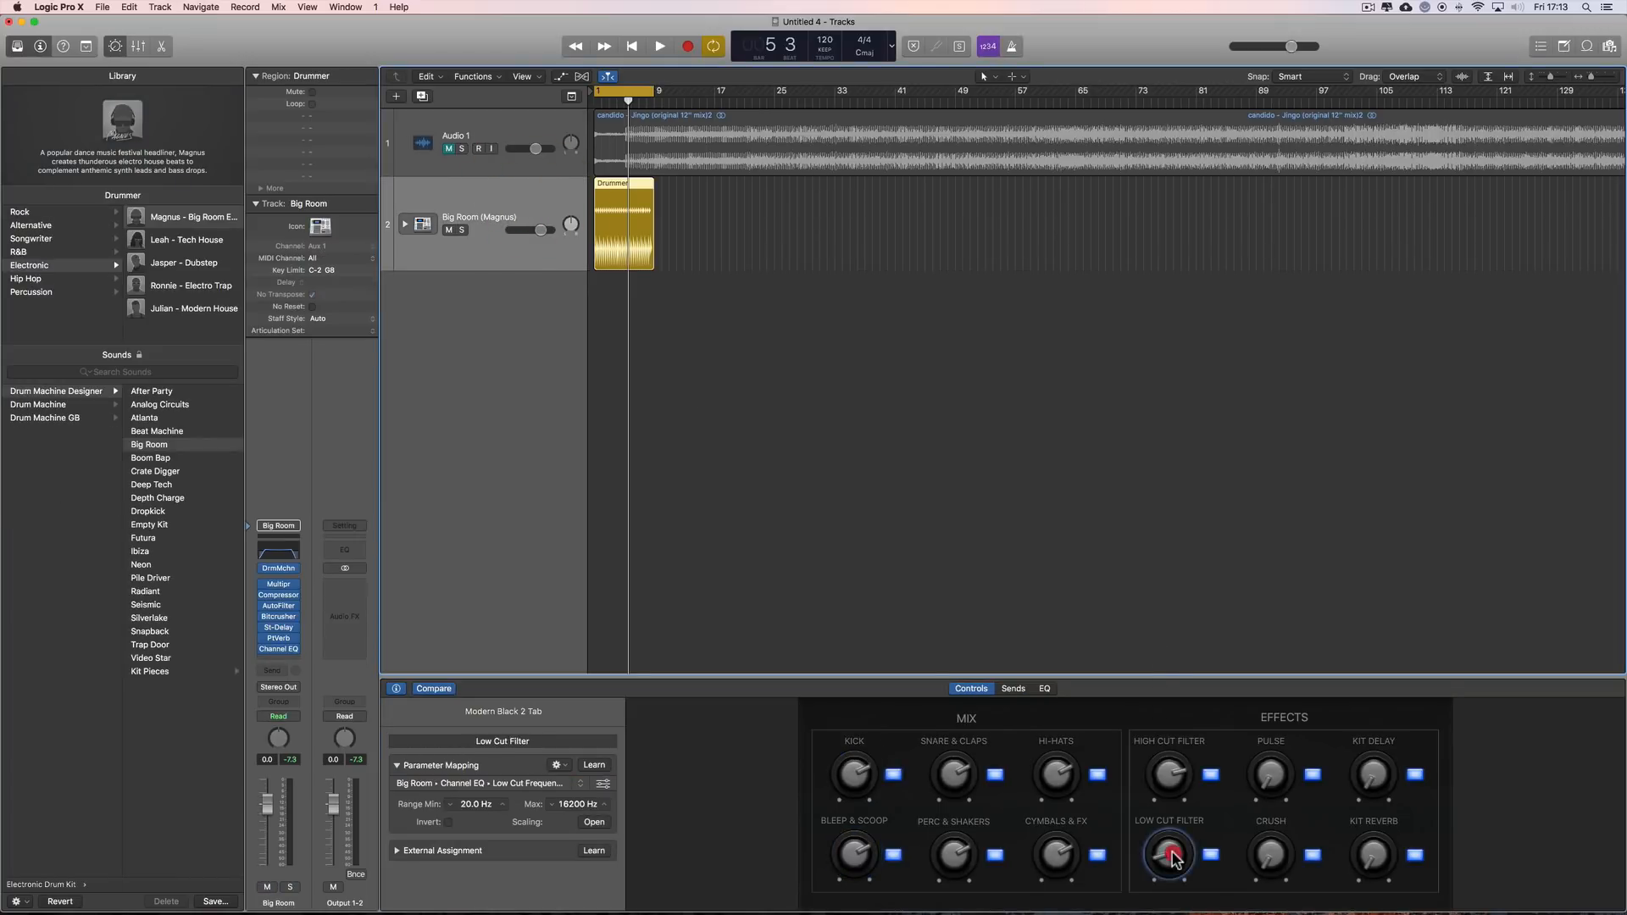
pyautogui.click(519, 783)
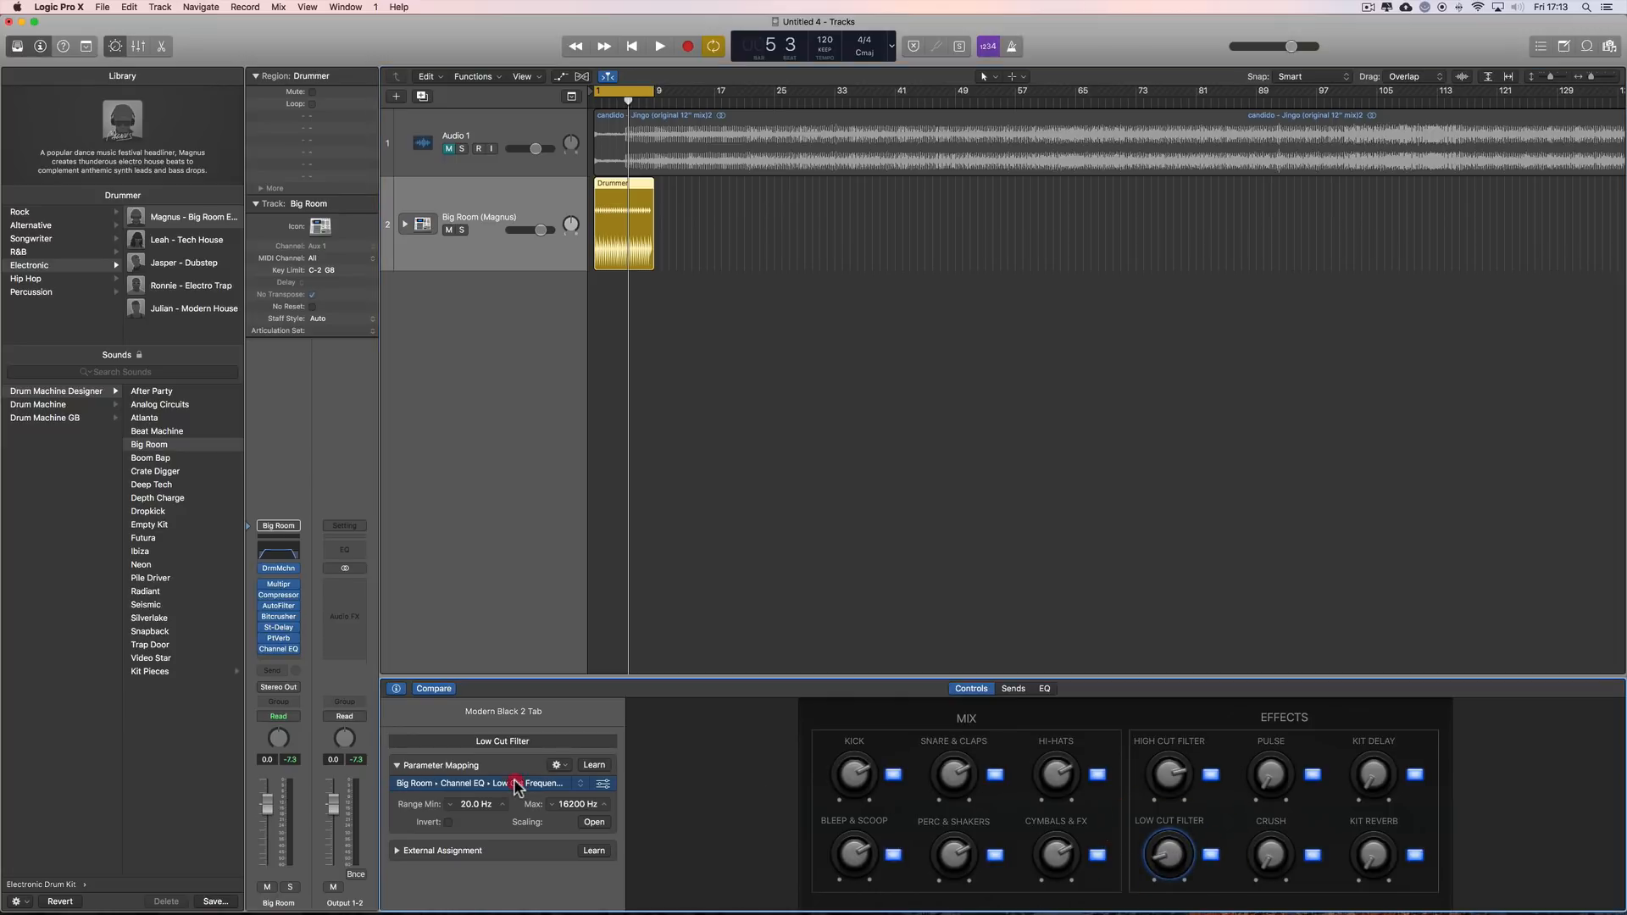
pyautogui.click(569, 766)
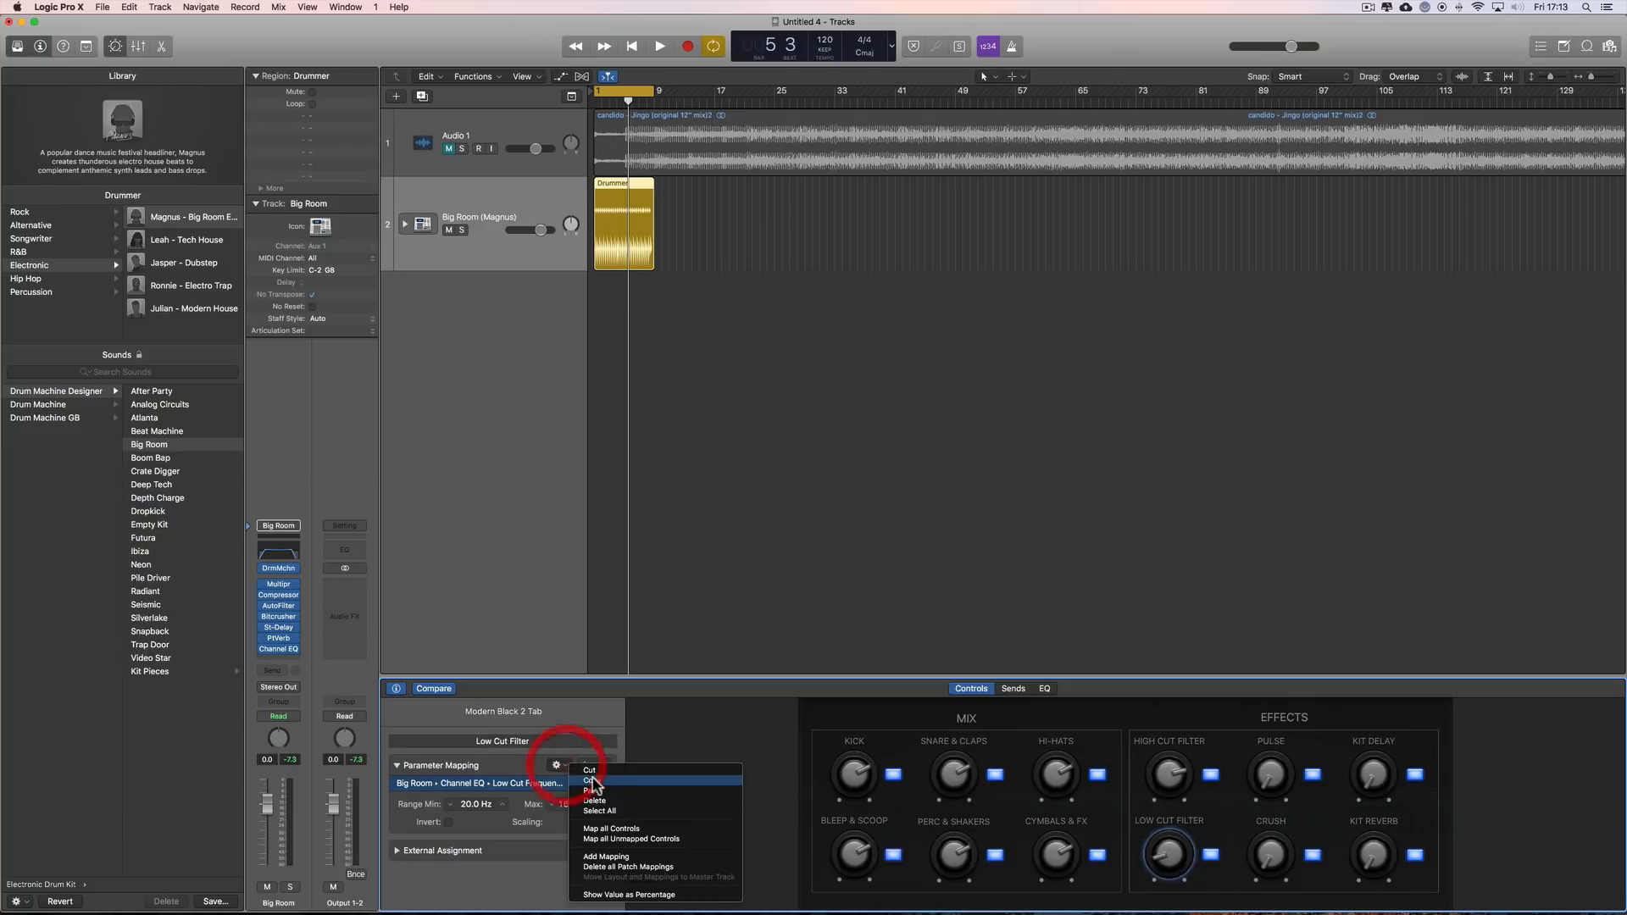
pyautogui.click(601, 784)
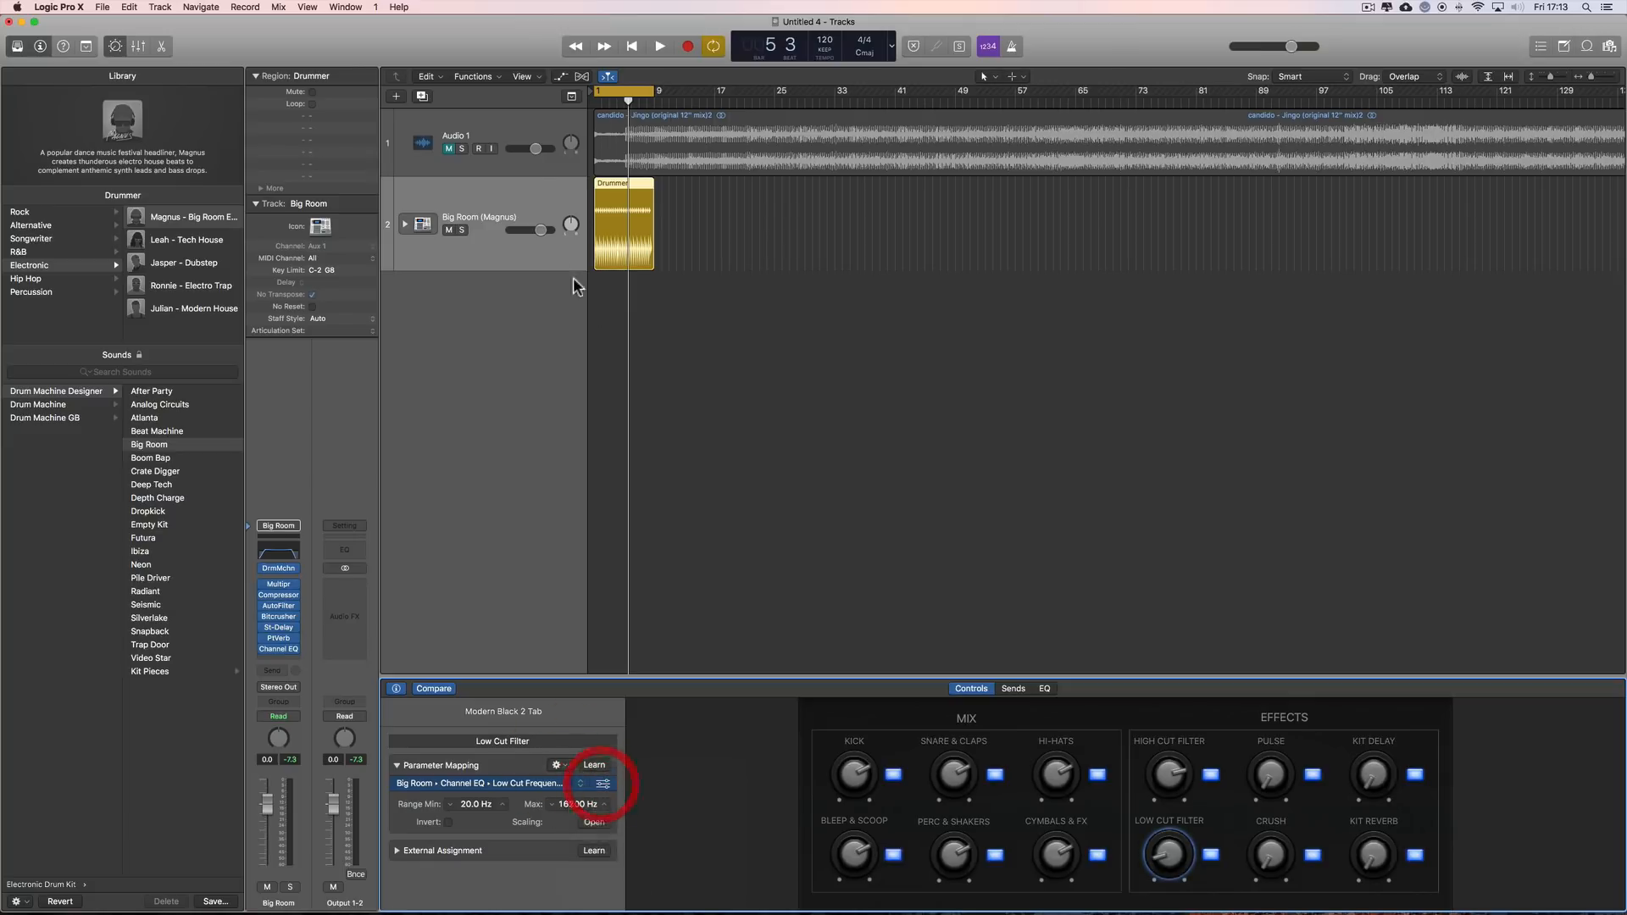
# - Delete the Right Delay mapping in Audio 1's smart controls and paste the copied Low Cut Filter mapping onto that knob
pyautogui.click(517, 129)
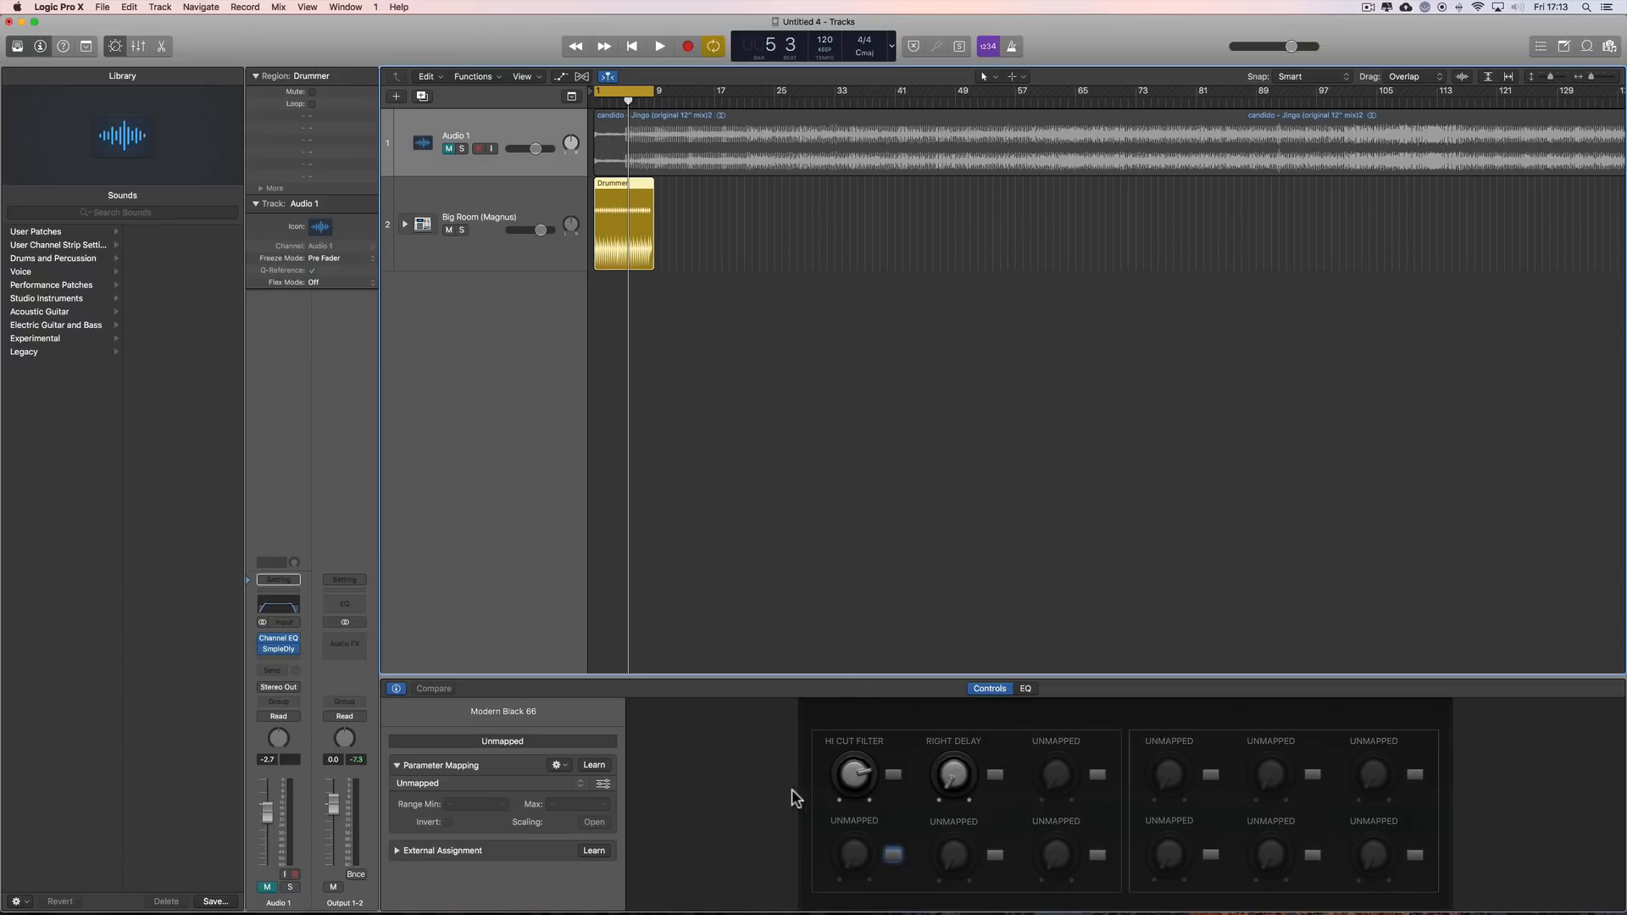
pyautogui.click(956, 779)
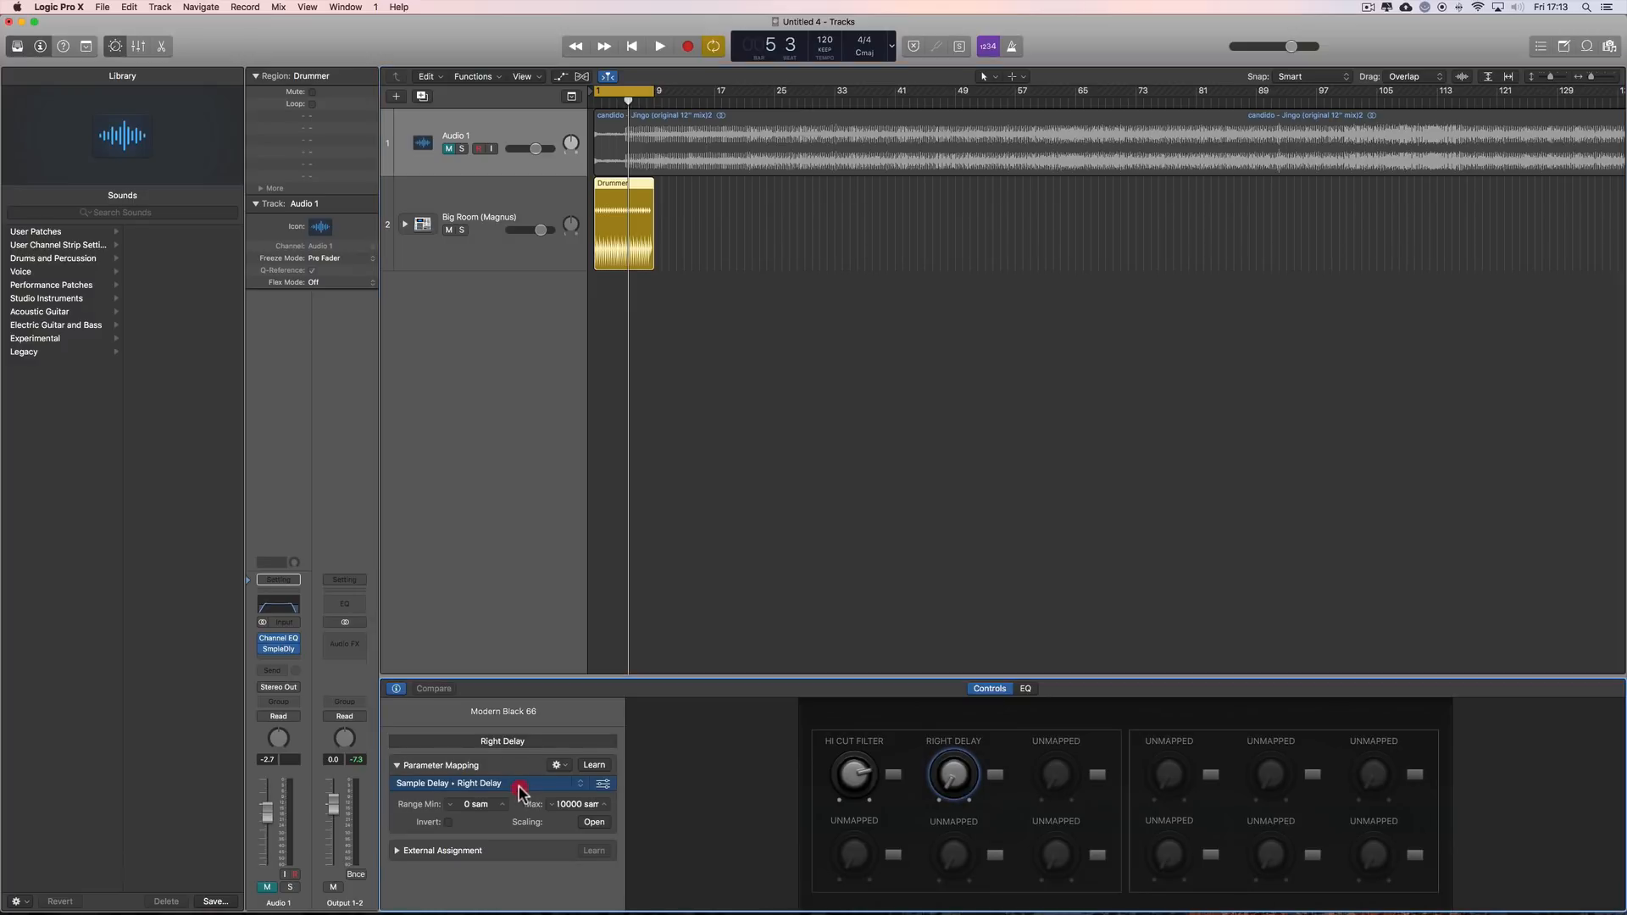
pyautogui.rightClick(563, 773)
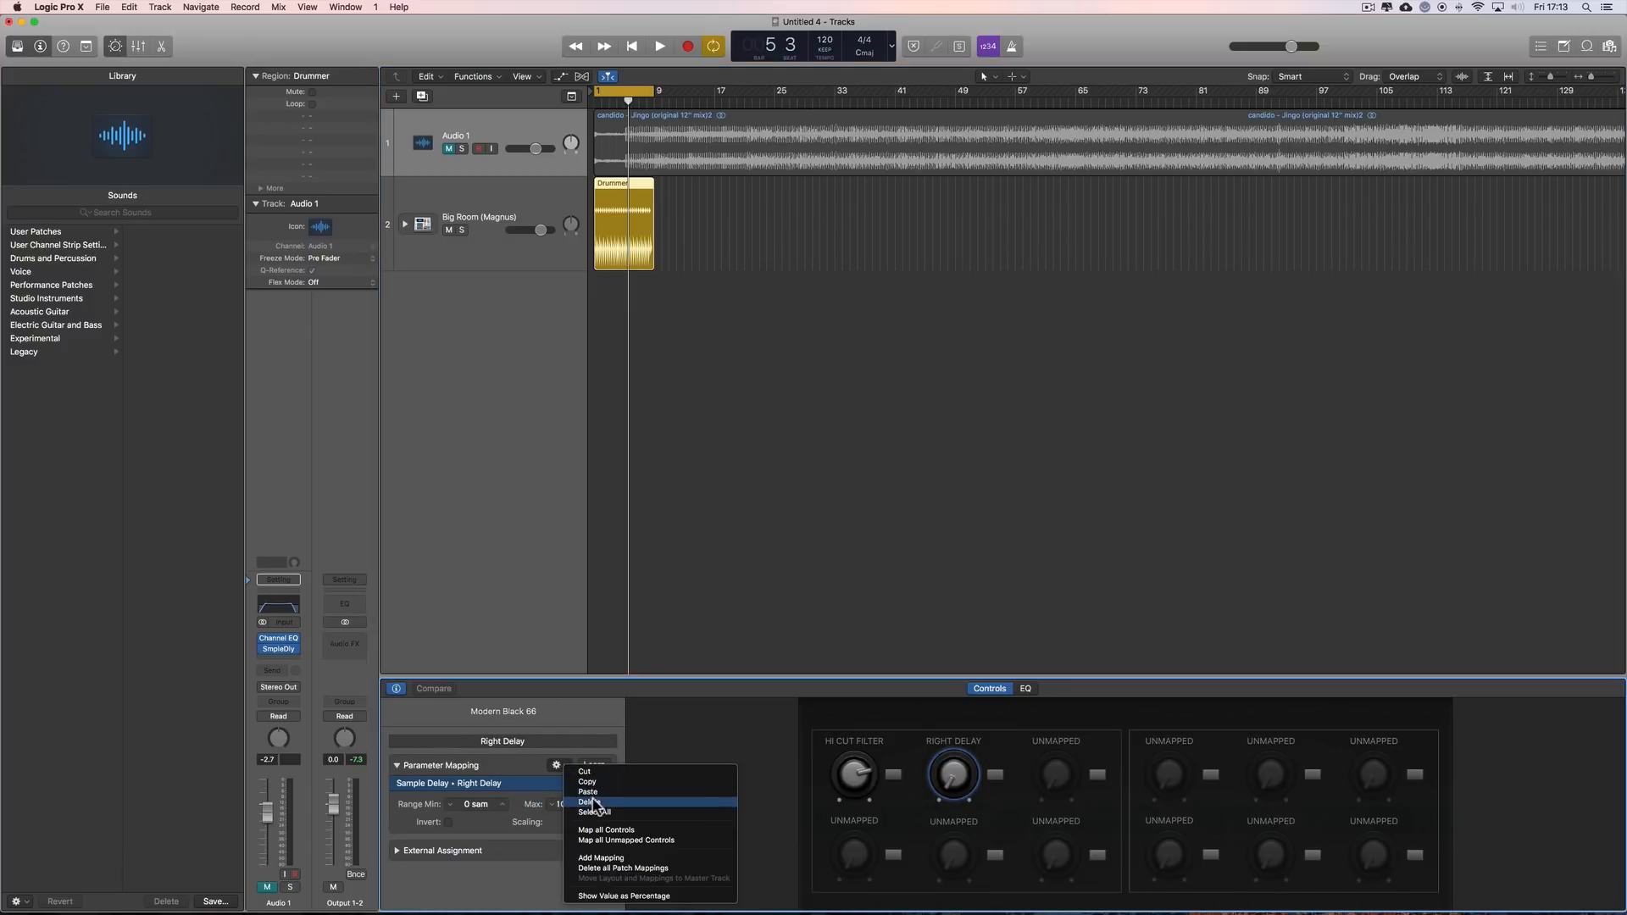
pyautogui.click(596, 803)
pyautogui.rightClick(567, 768)
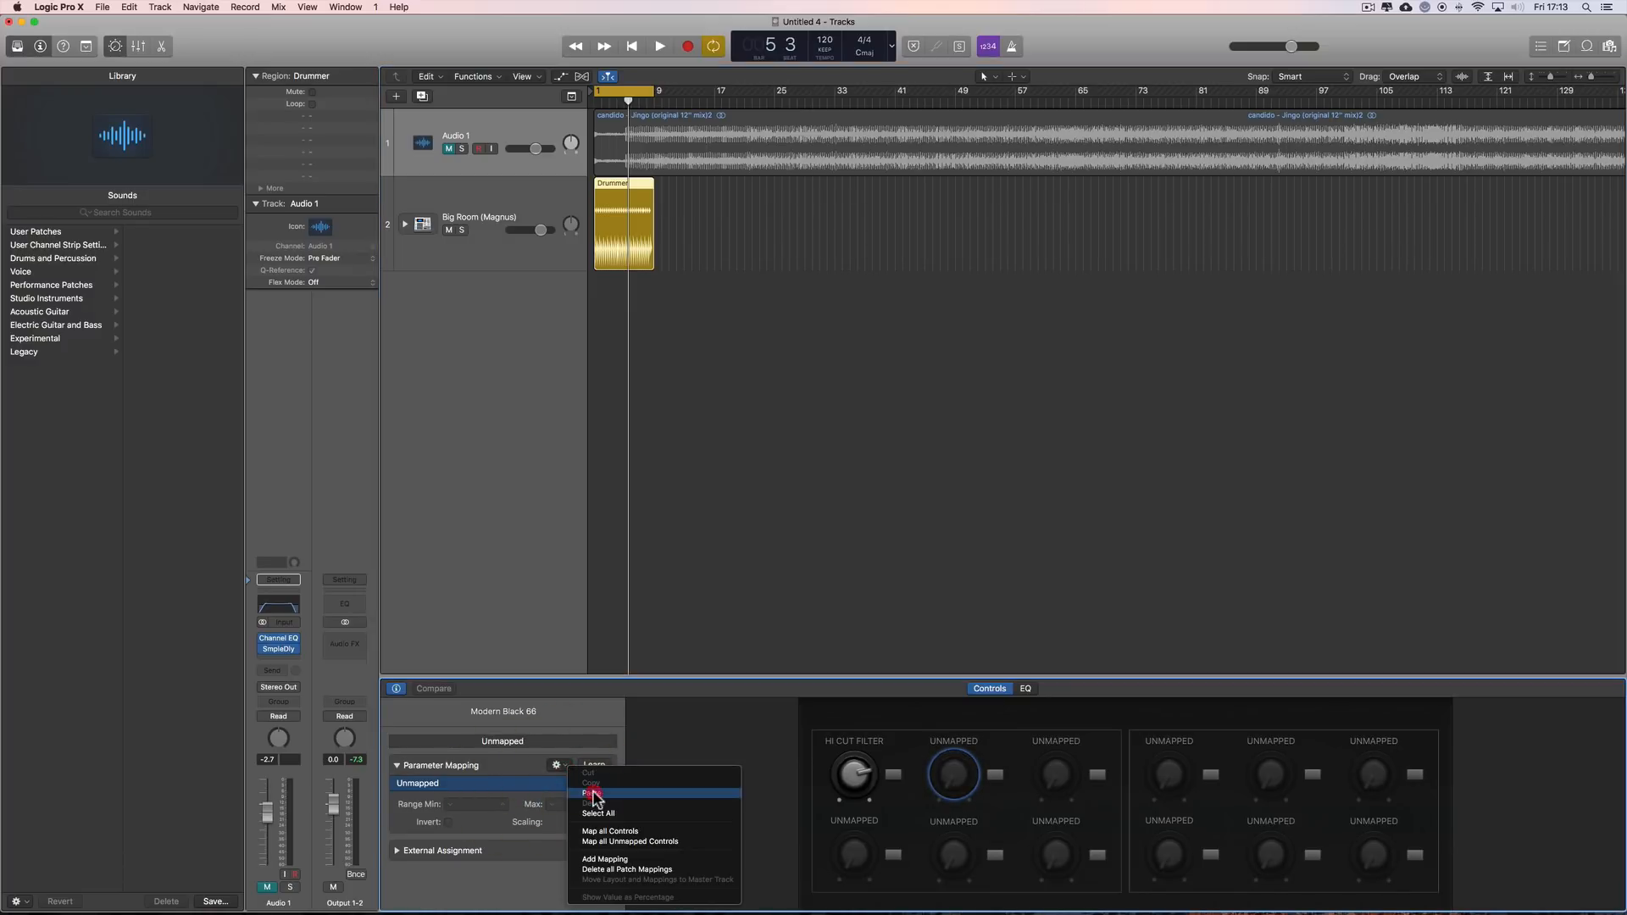
pyautogui.click(594, 793)
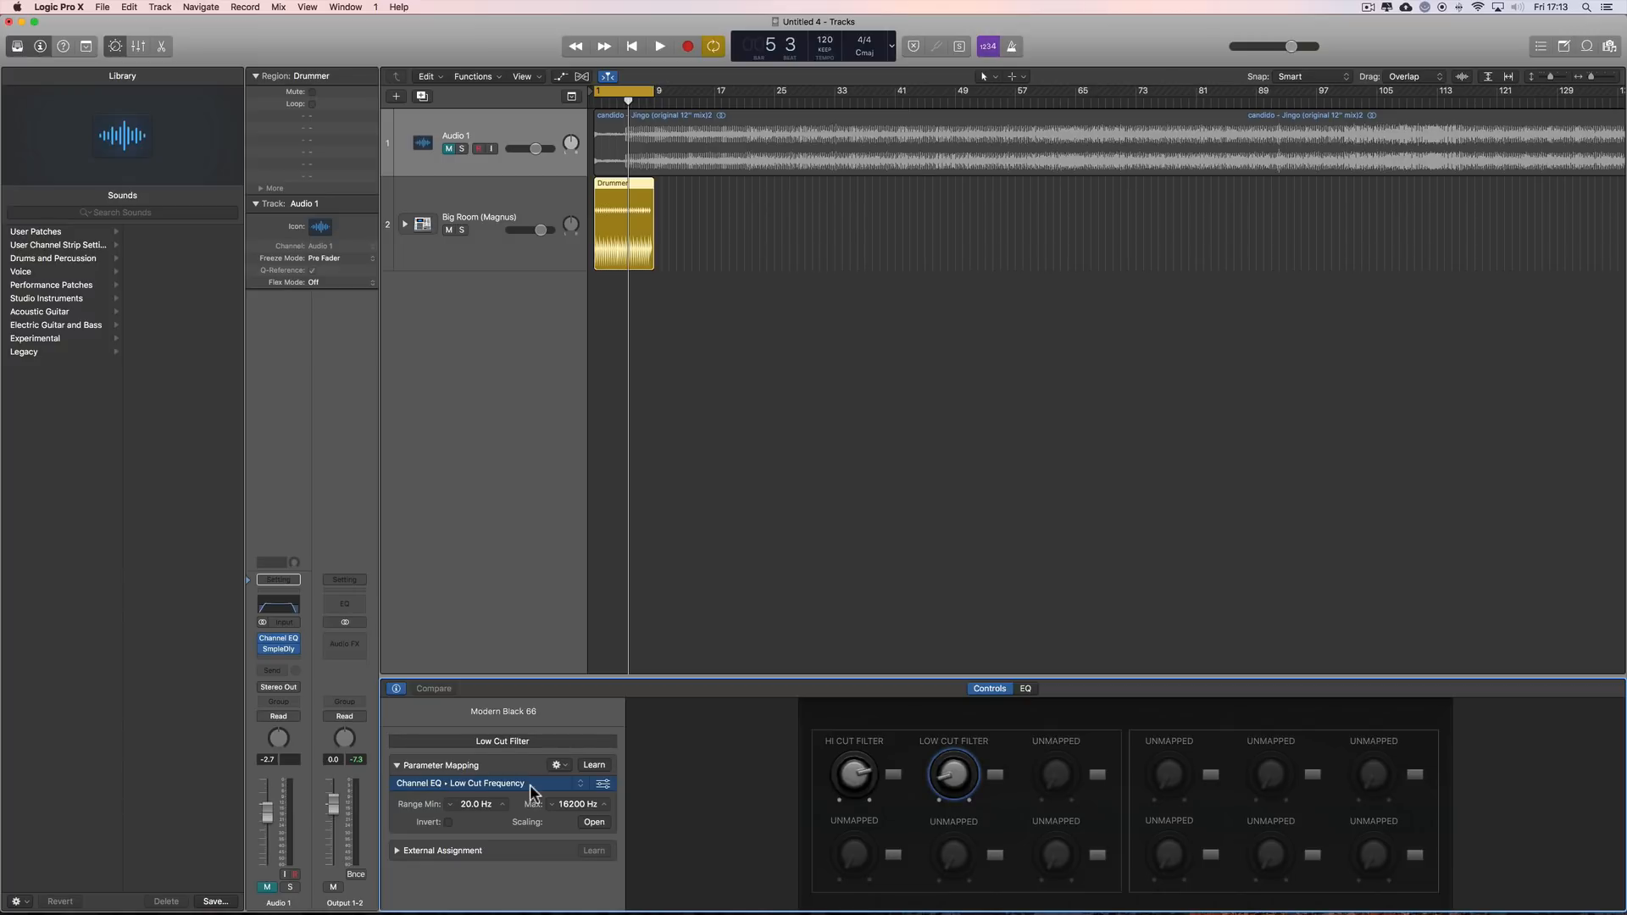
# - With Audio 1's Channel EQ open, turn the smart control knobs to a low cut of about 56 Hz and a high cut of 6000 Hz
pyautogui.click(279, 607)
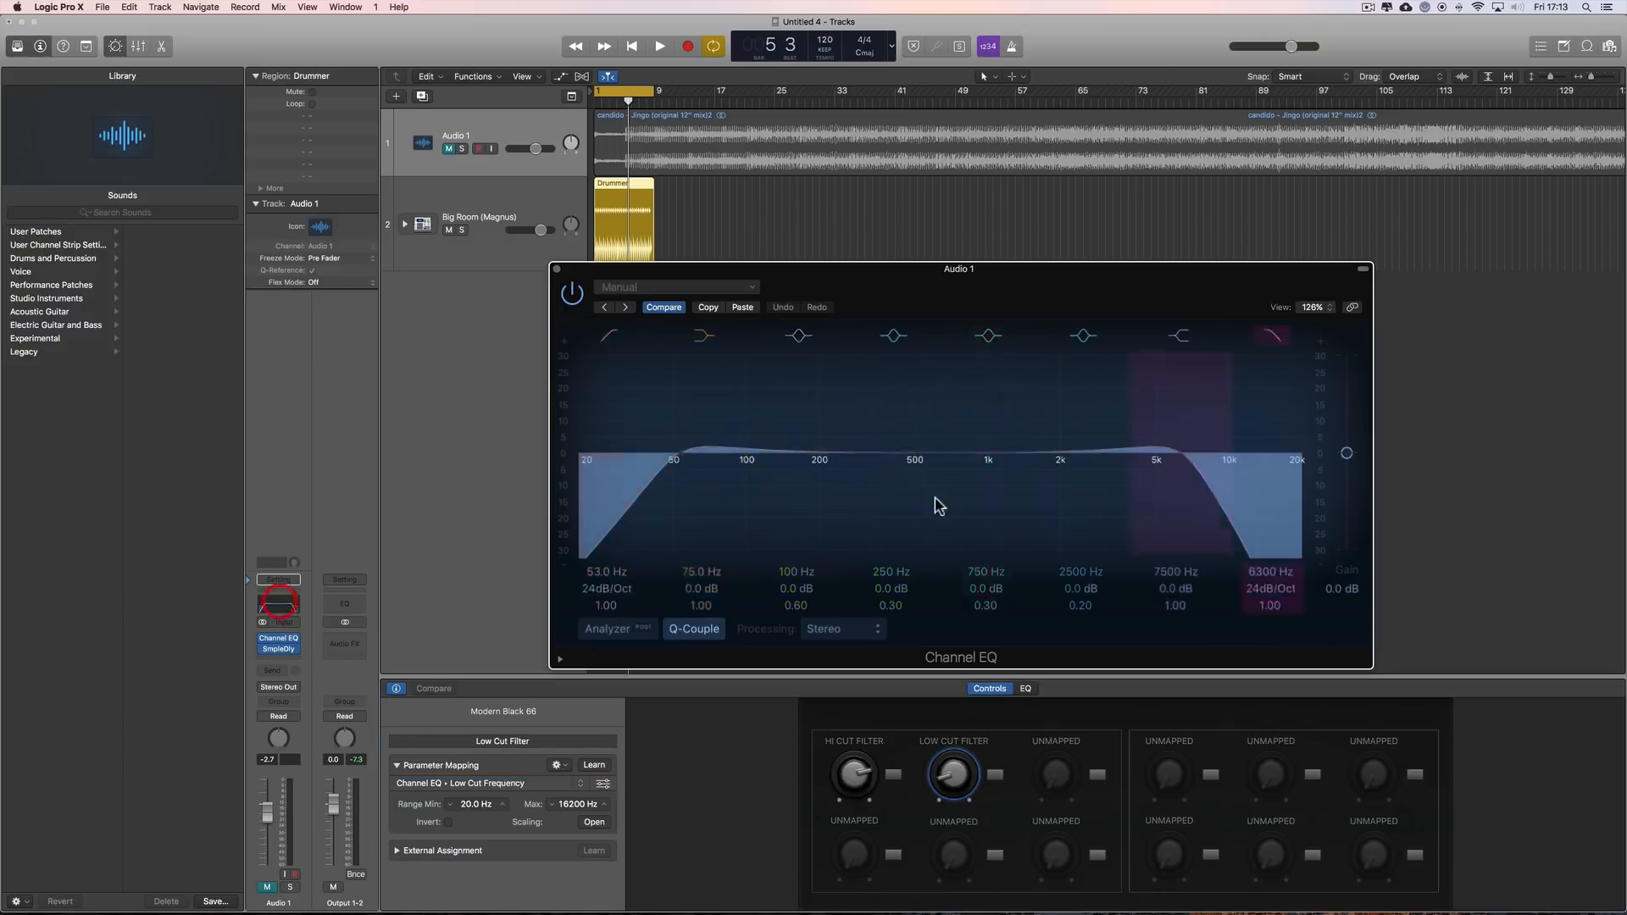
pyautogui.moveTo(963, 276); pyautogui.dragTo(1127, 259)
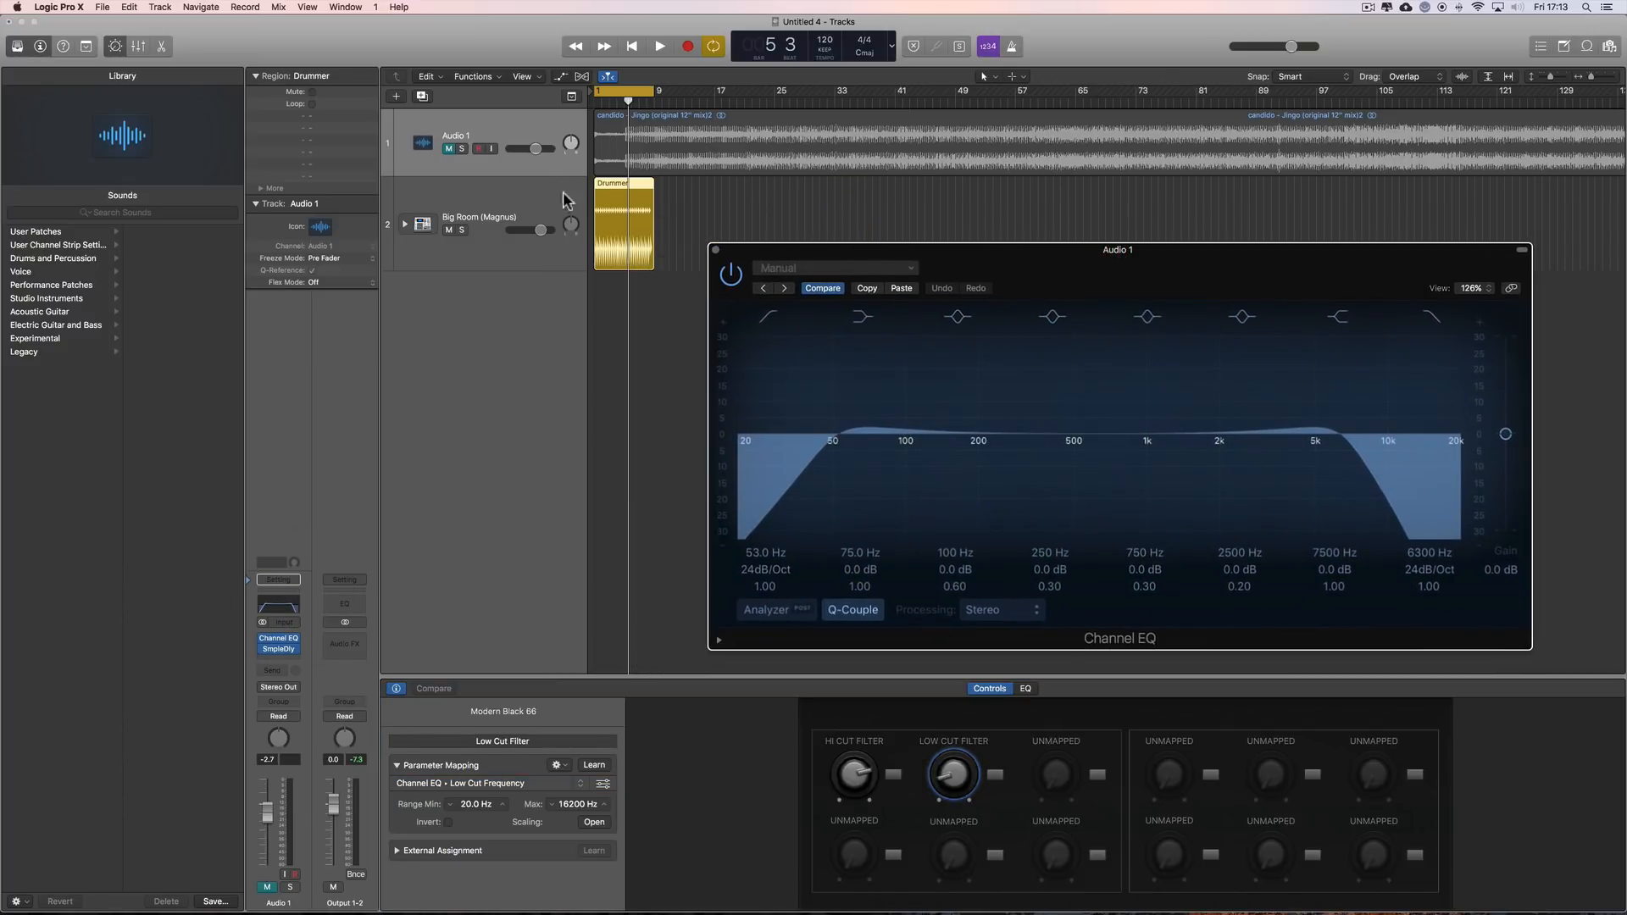
pyautogui.moveTo(953, 778)
pyautogui.mouseDown()
pyautogui.moveTo(954, 763)
pyautogui.moveTo(953, 777)
pyautogui.mouseUp()
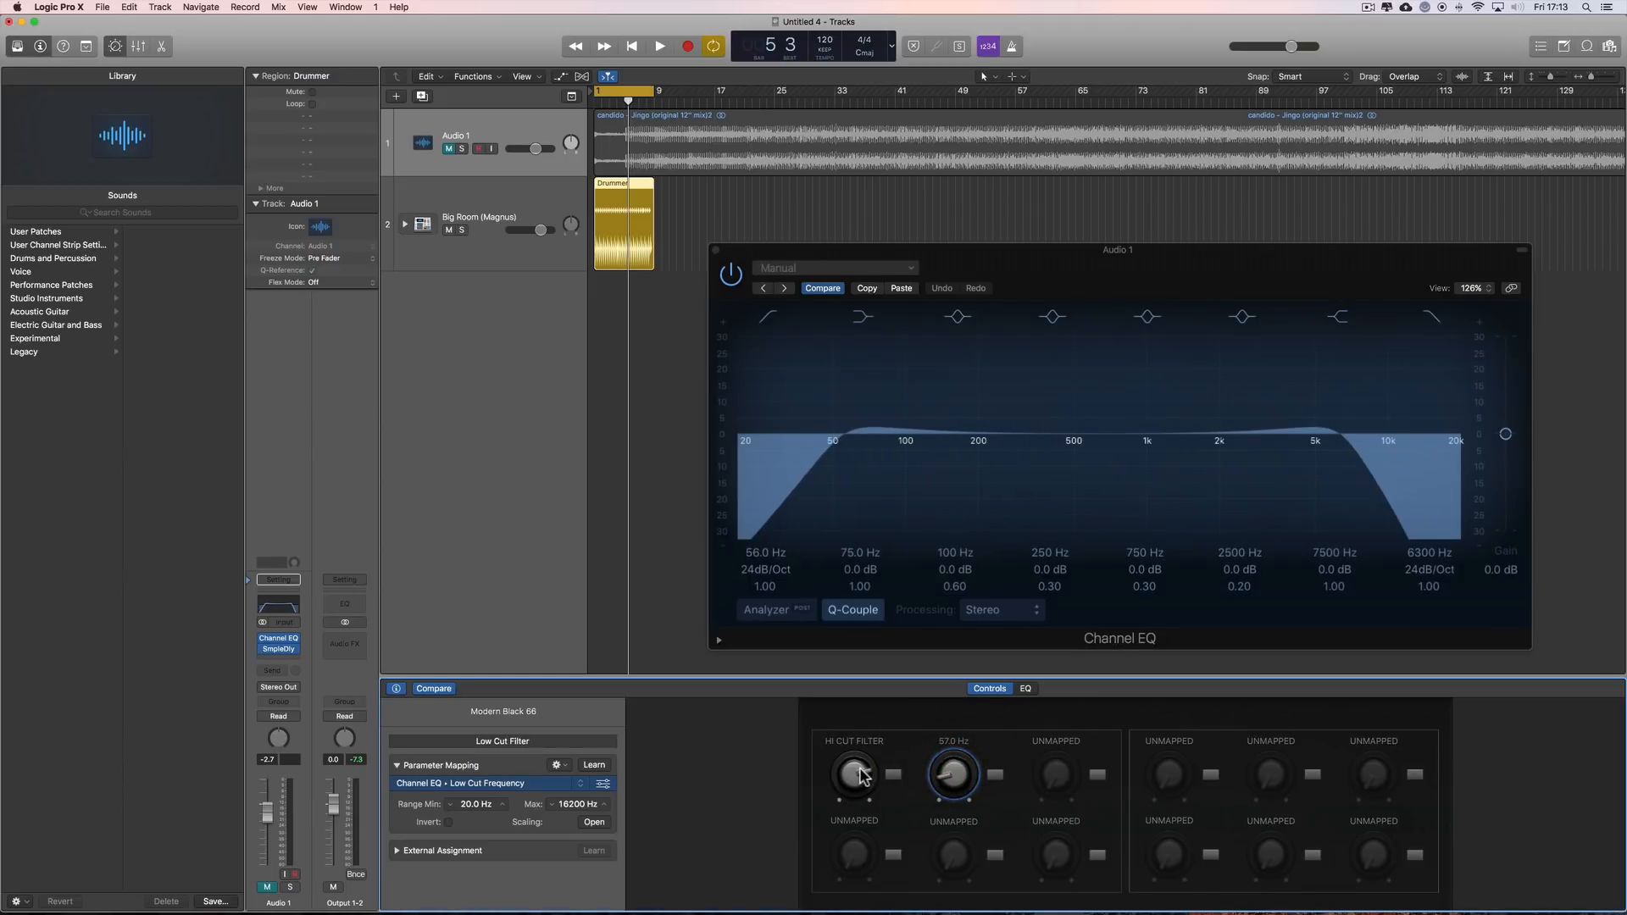
pyautogui.moveTo(856, 773)
pyautogui.mouseDown()
pyautogui.moveTo(861, 797)
pyautogui.moveTo(857, 776)
pyautogui.moveTo(875, 770)
pyautogui.mouseUp()
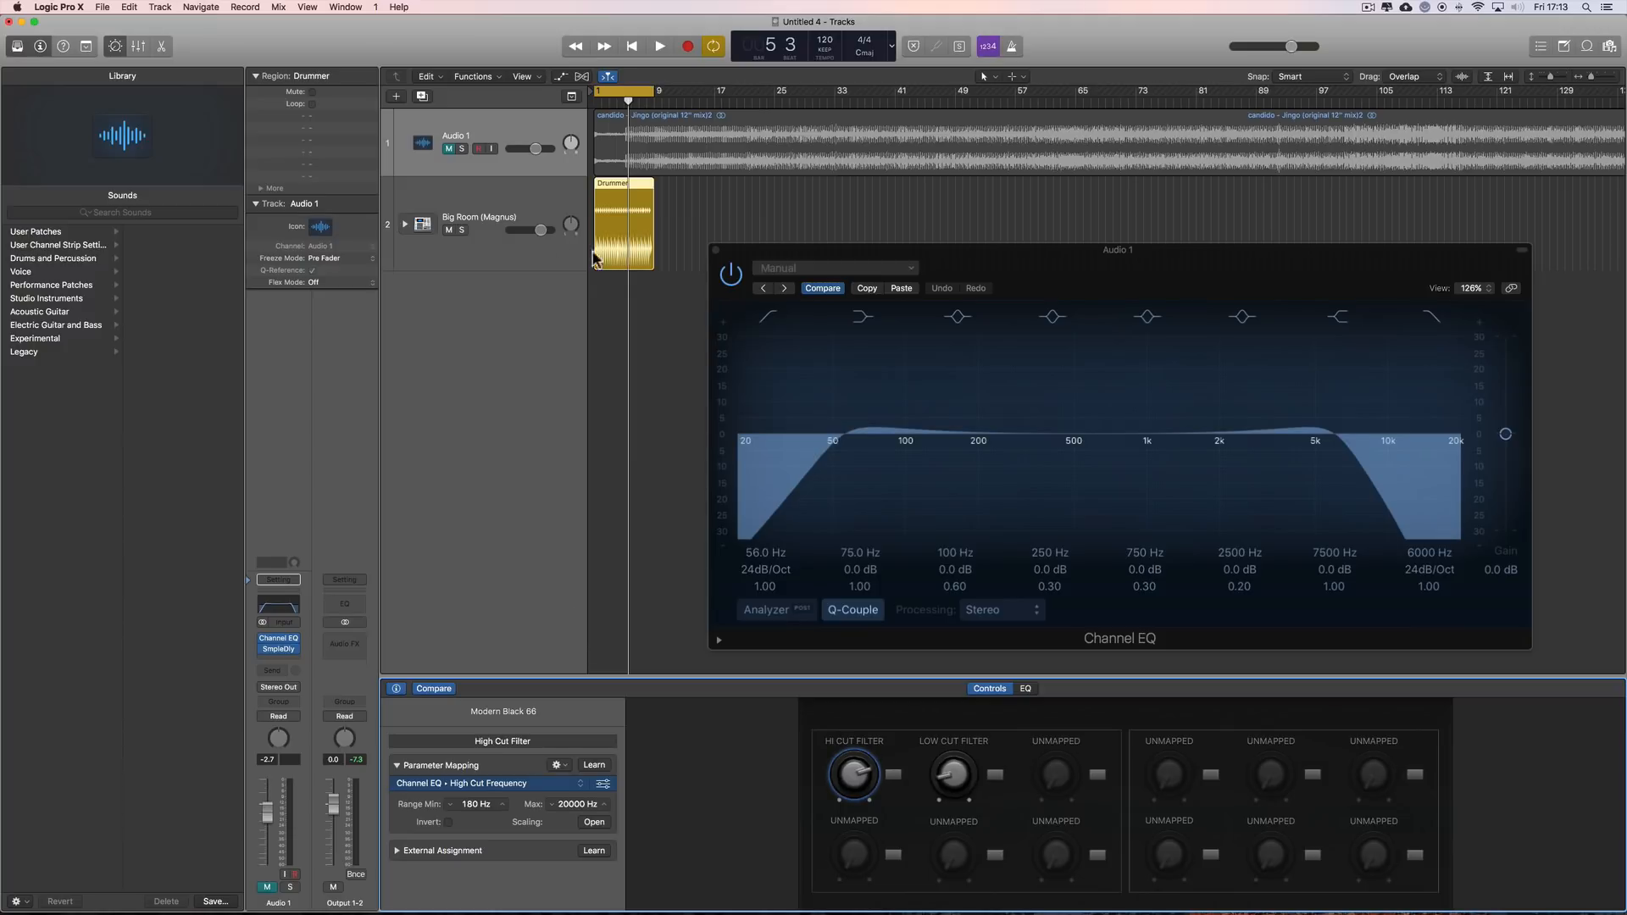
# - Copy the parameter mapping of the Big Room track's High Cut Filter On/Off switch
pyautogui.click(527, 203)
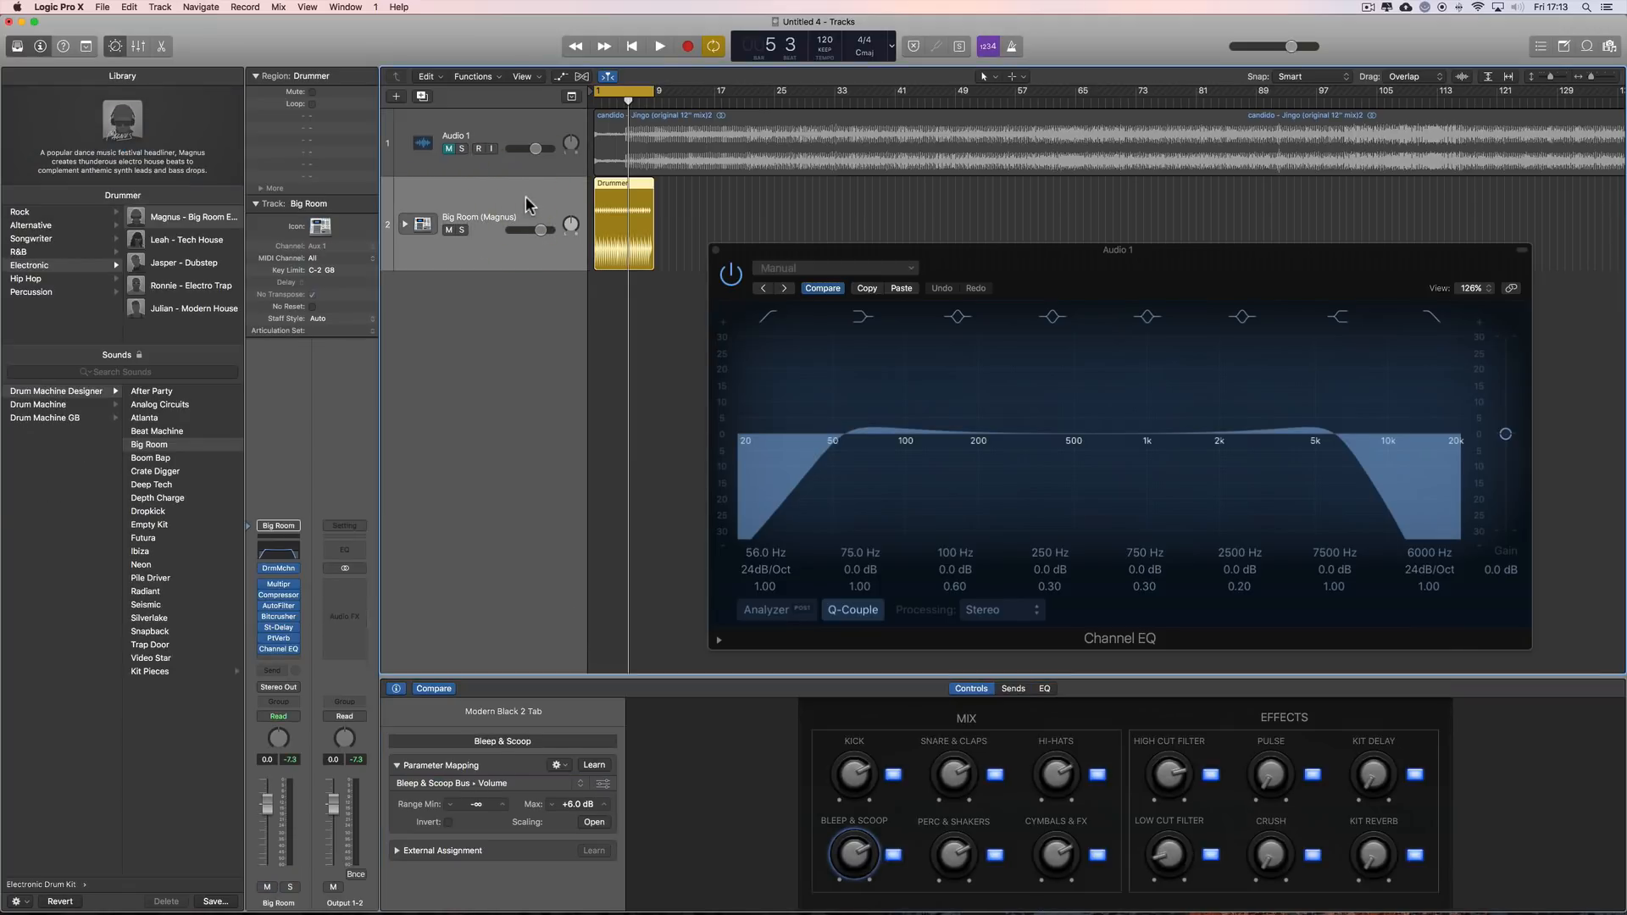
pyautogui.click(1213, 777)
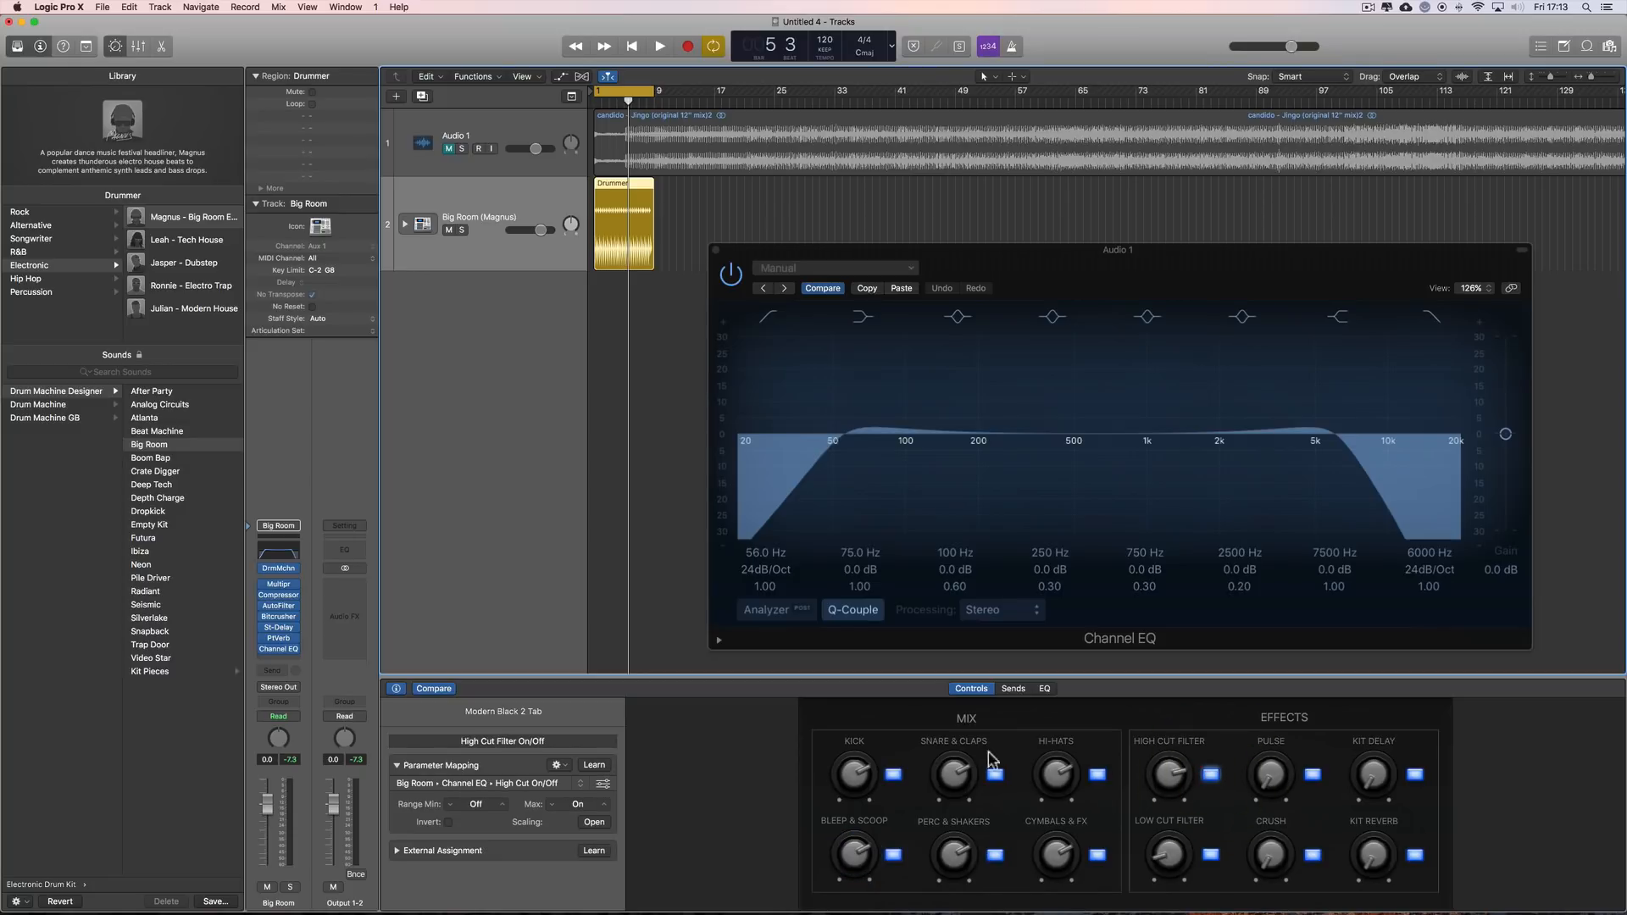
pyautogui.click(454, 786)
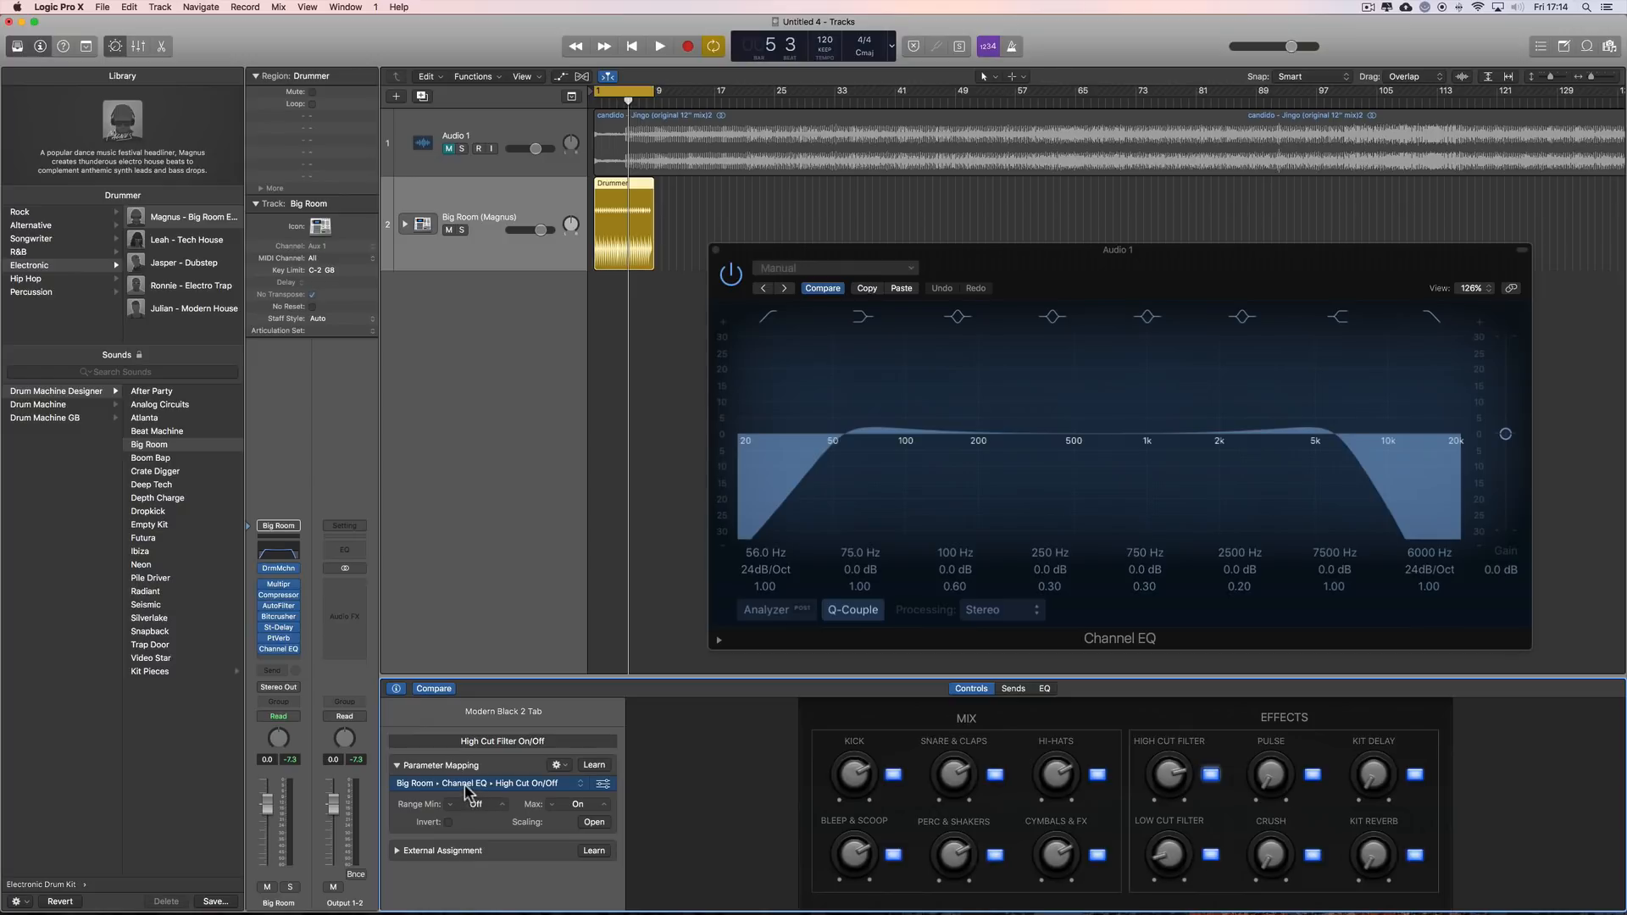
pyautogui.click(564, 767)
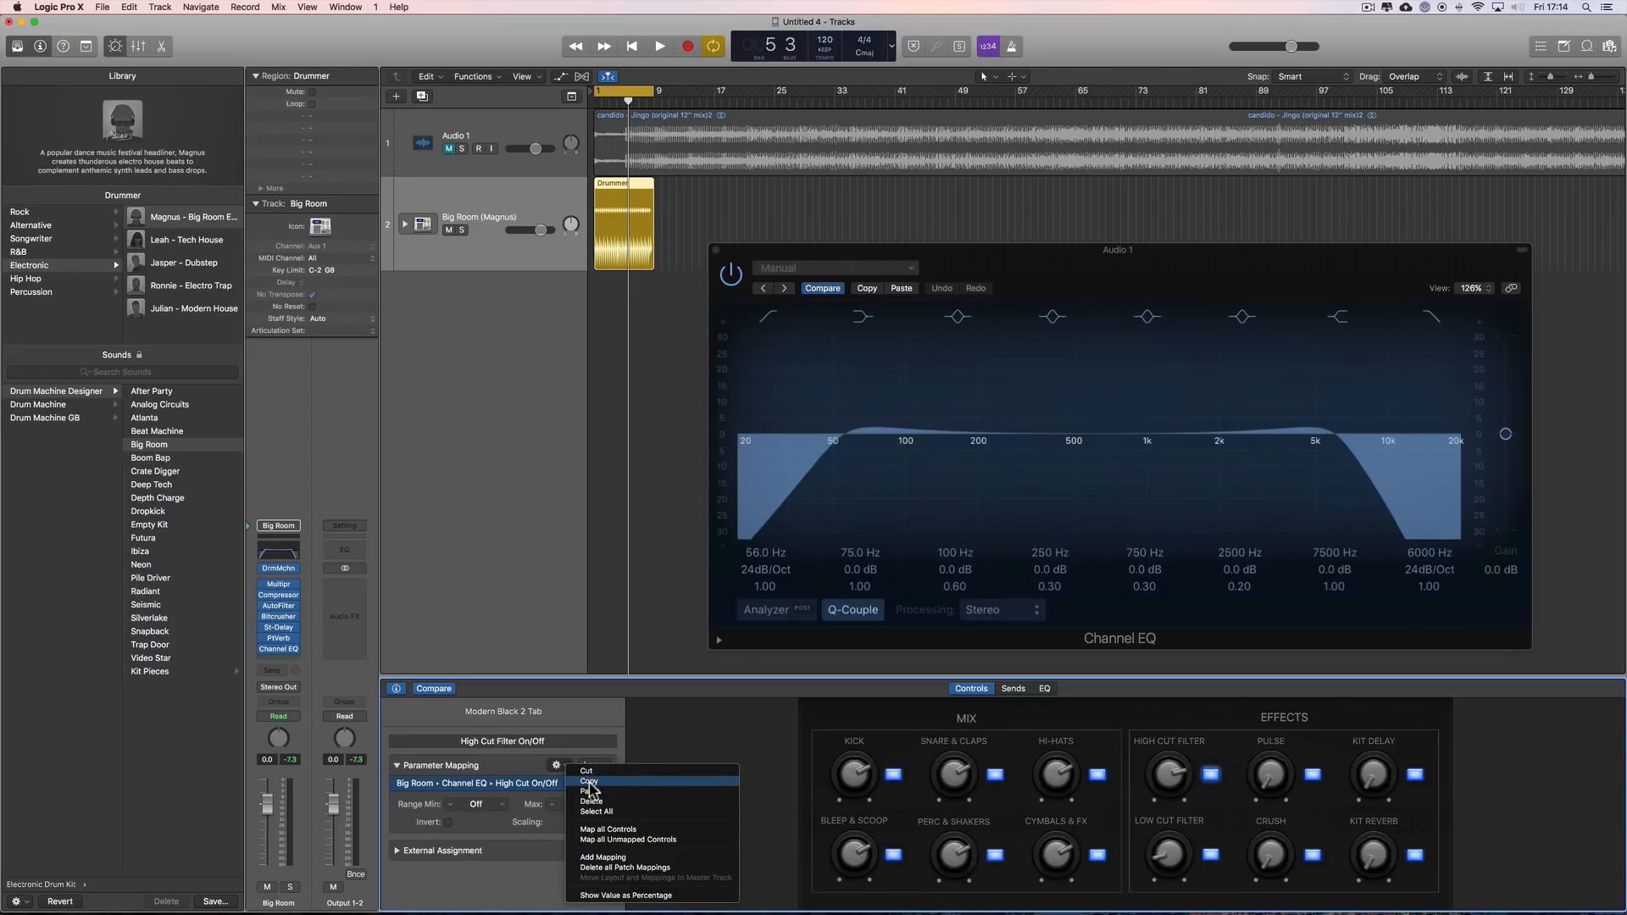
pyautogui.click(591, 782)
# - Paste the copied High Cut On/Off mapping onto the switch beside Audio 1's Hi Cut Filter knob
pyautogui.click(527, 143)
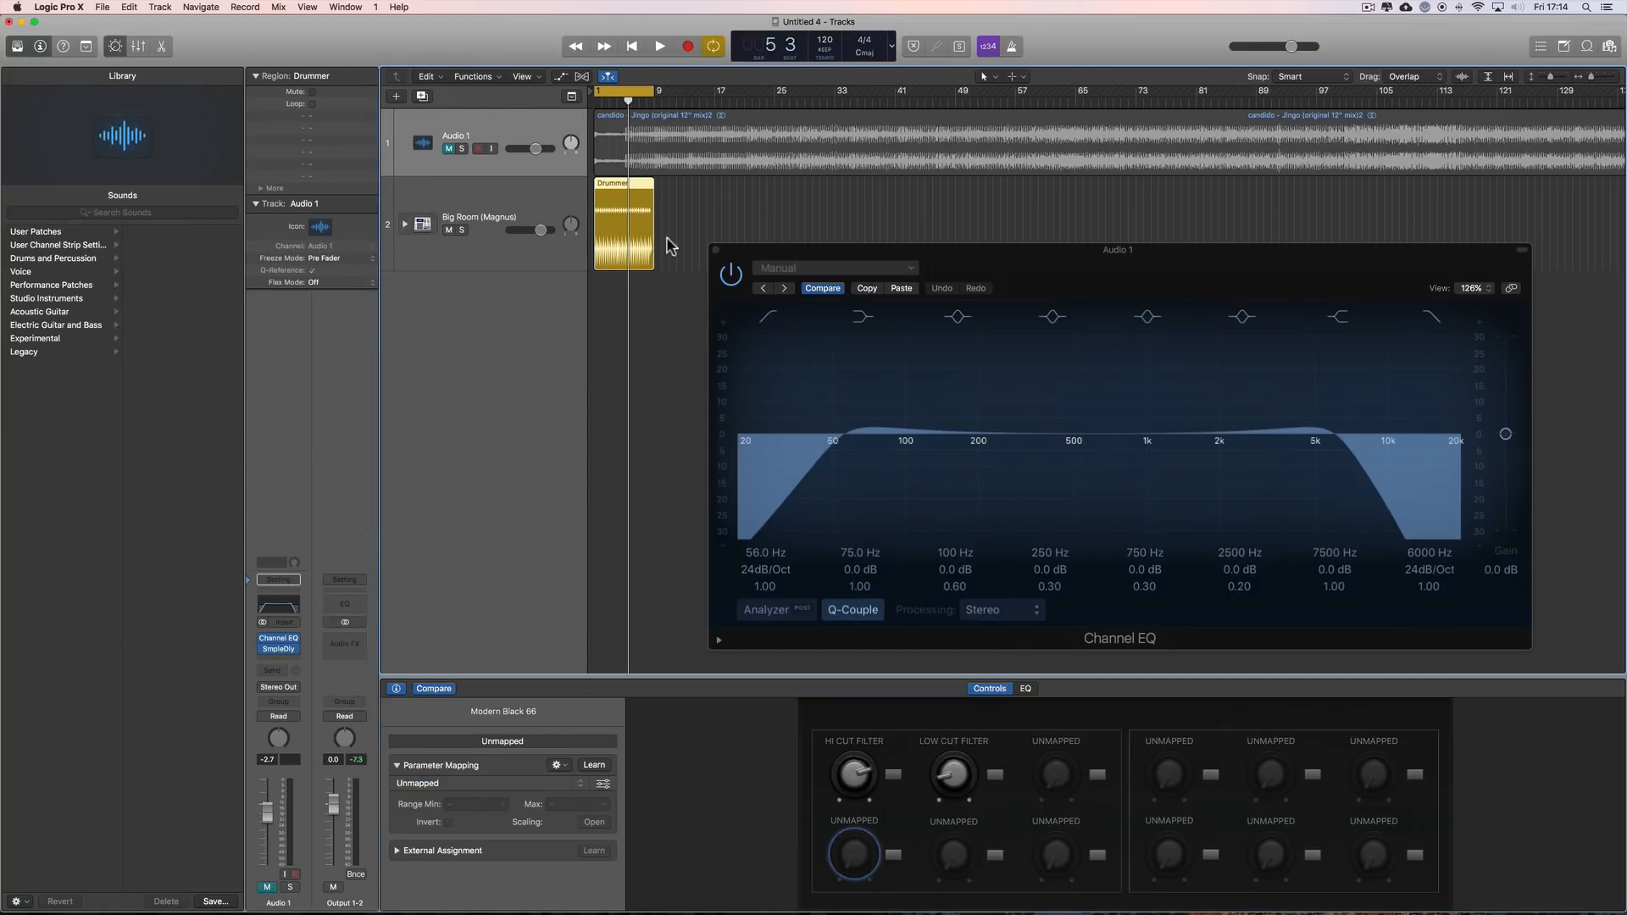
pyautogui.click(896, 774)
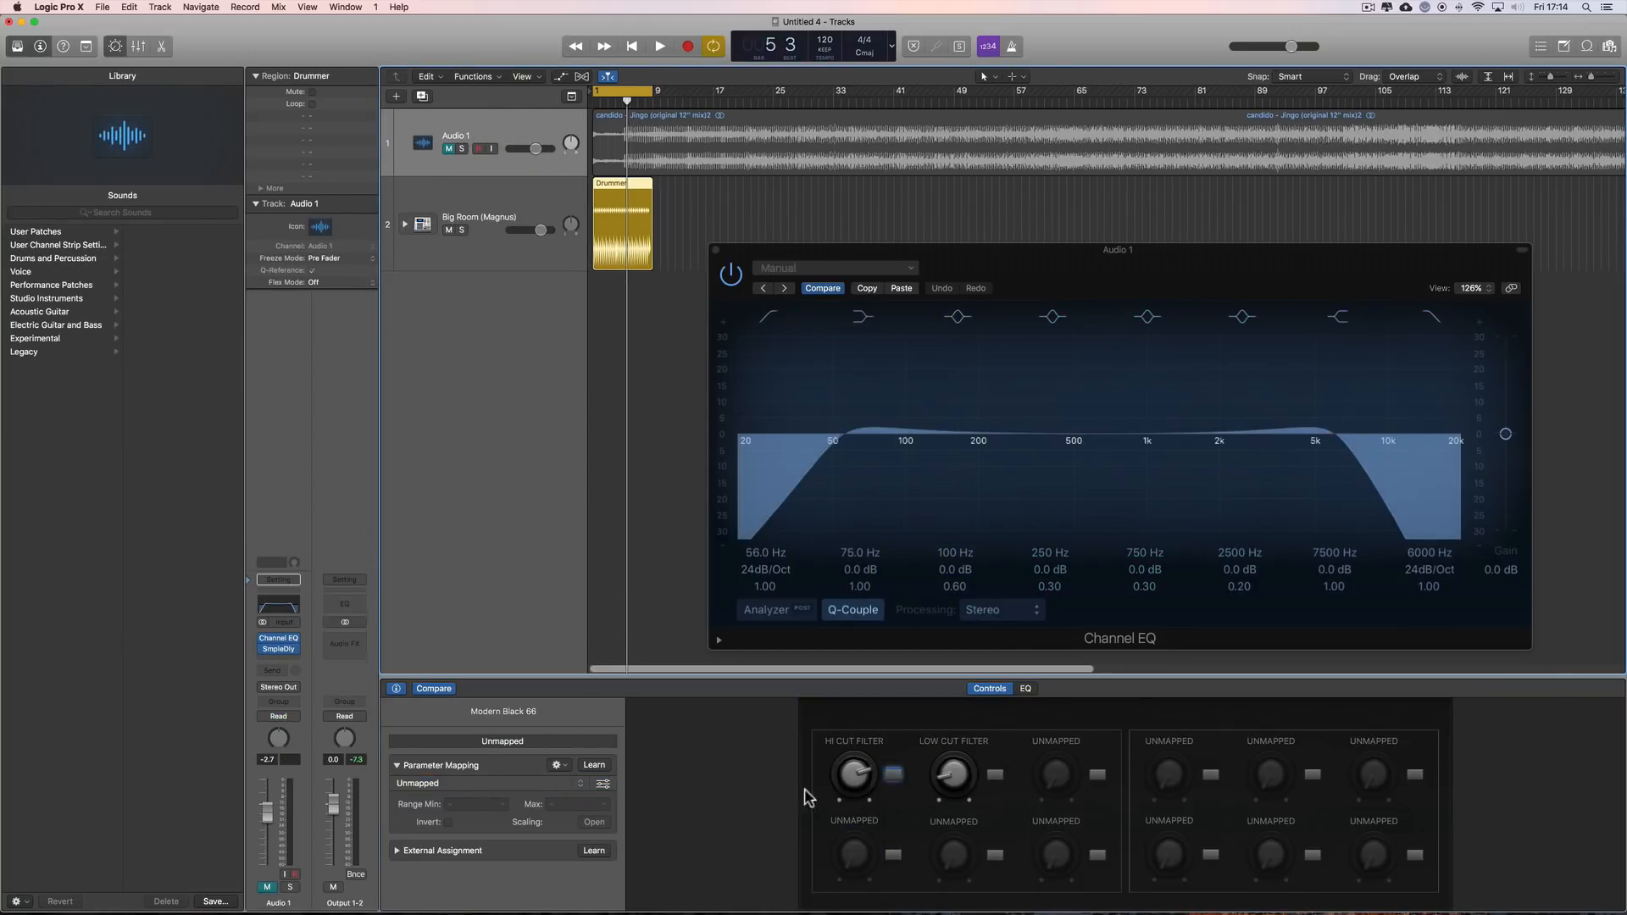
pyautogui.click(568, 766)
pyautogui.click(596, 793)
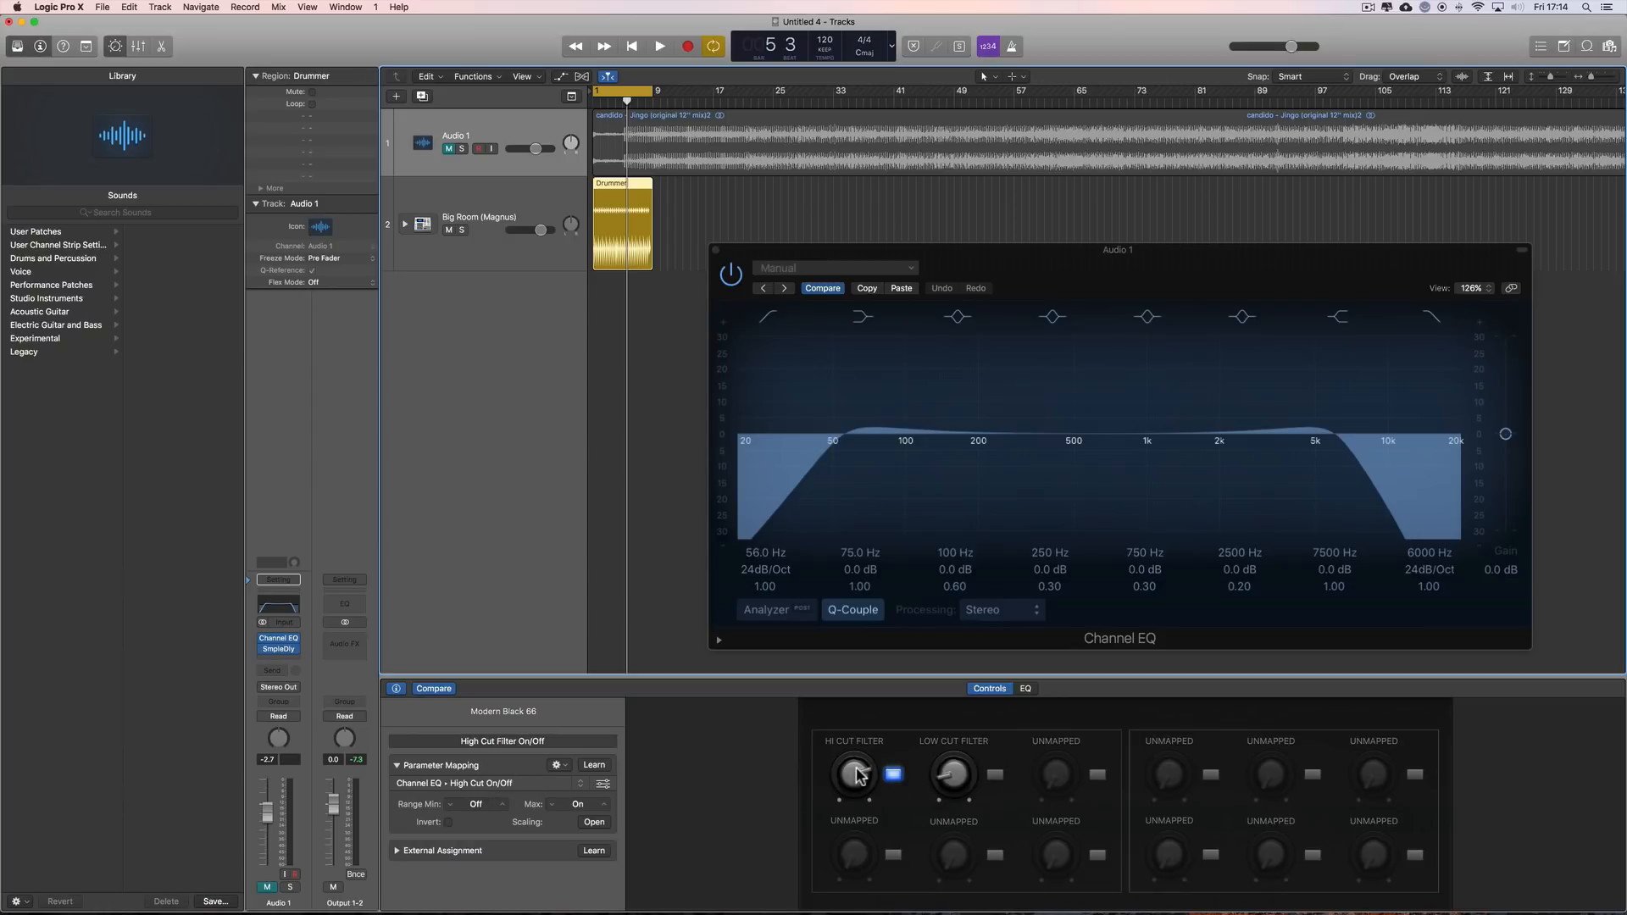
# - Copy the parameter mapping of the Big Room track's Low Cut Filter On/Off switch
pyautogui.click(534, 195)
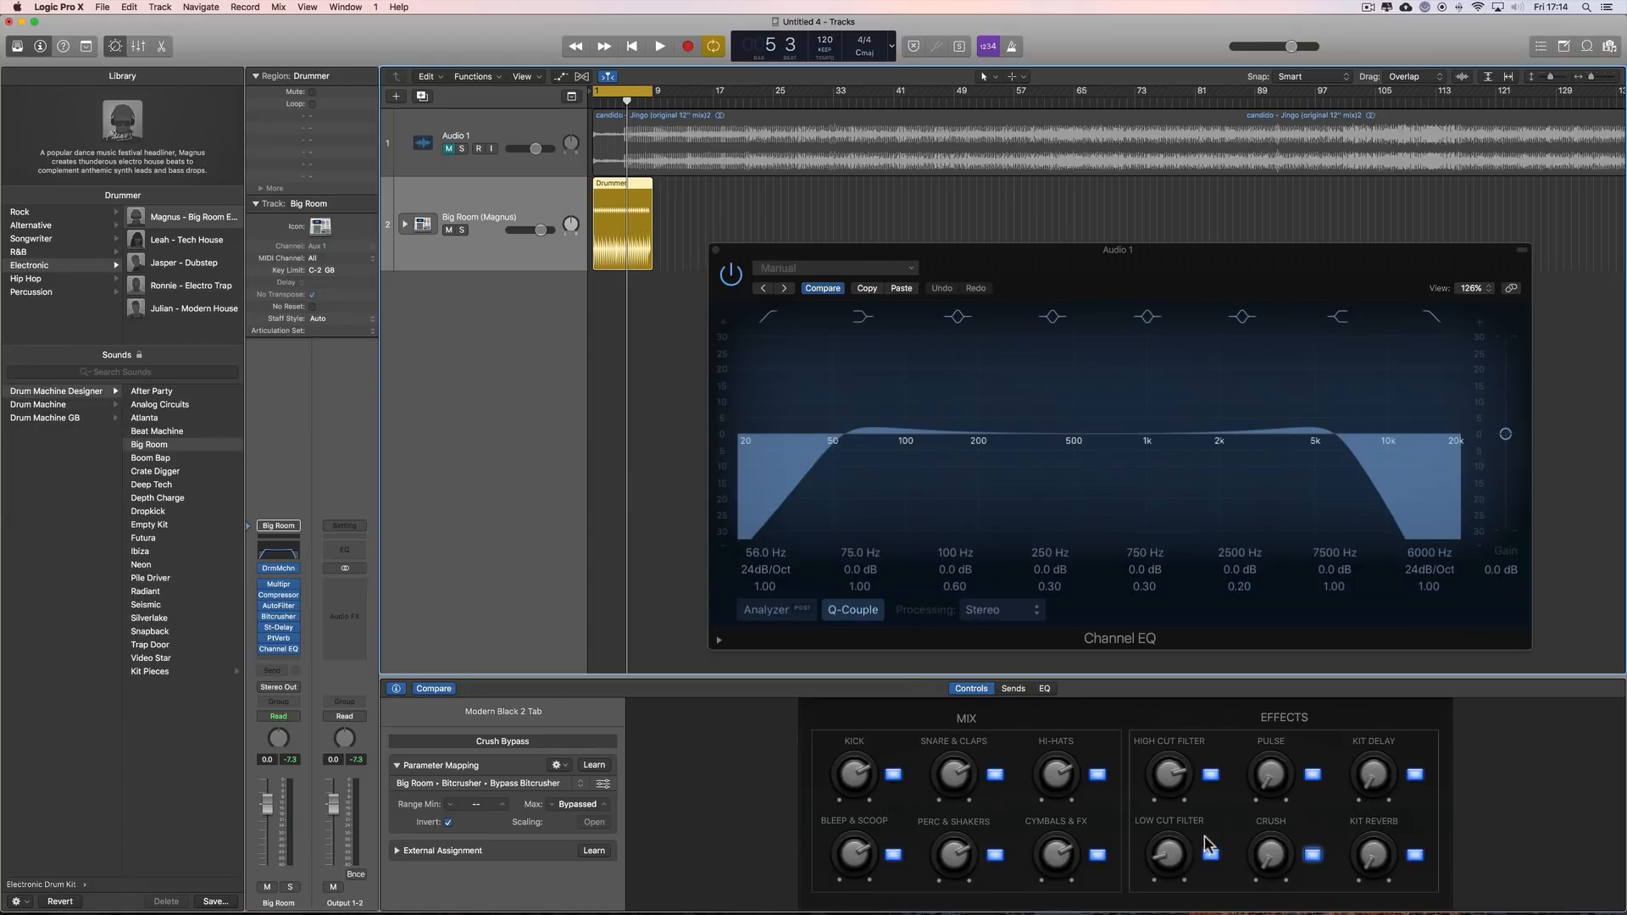
pyautogui.click(1176, 856)
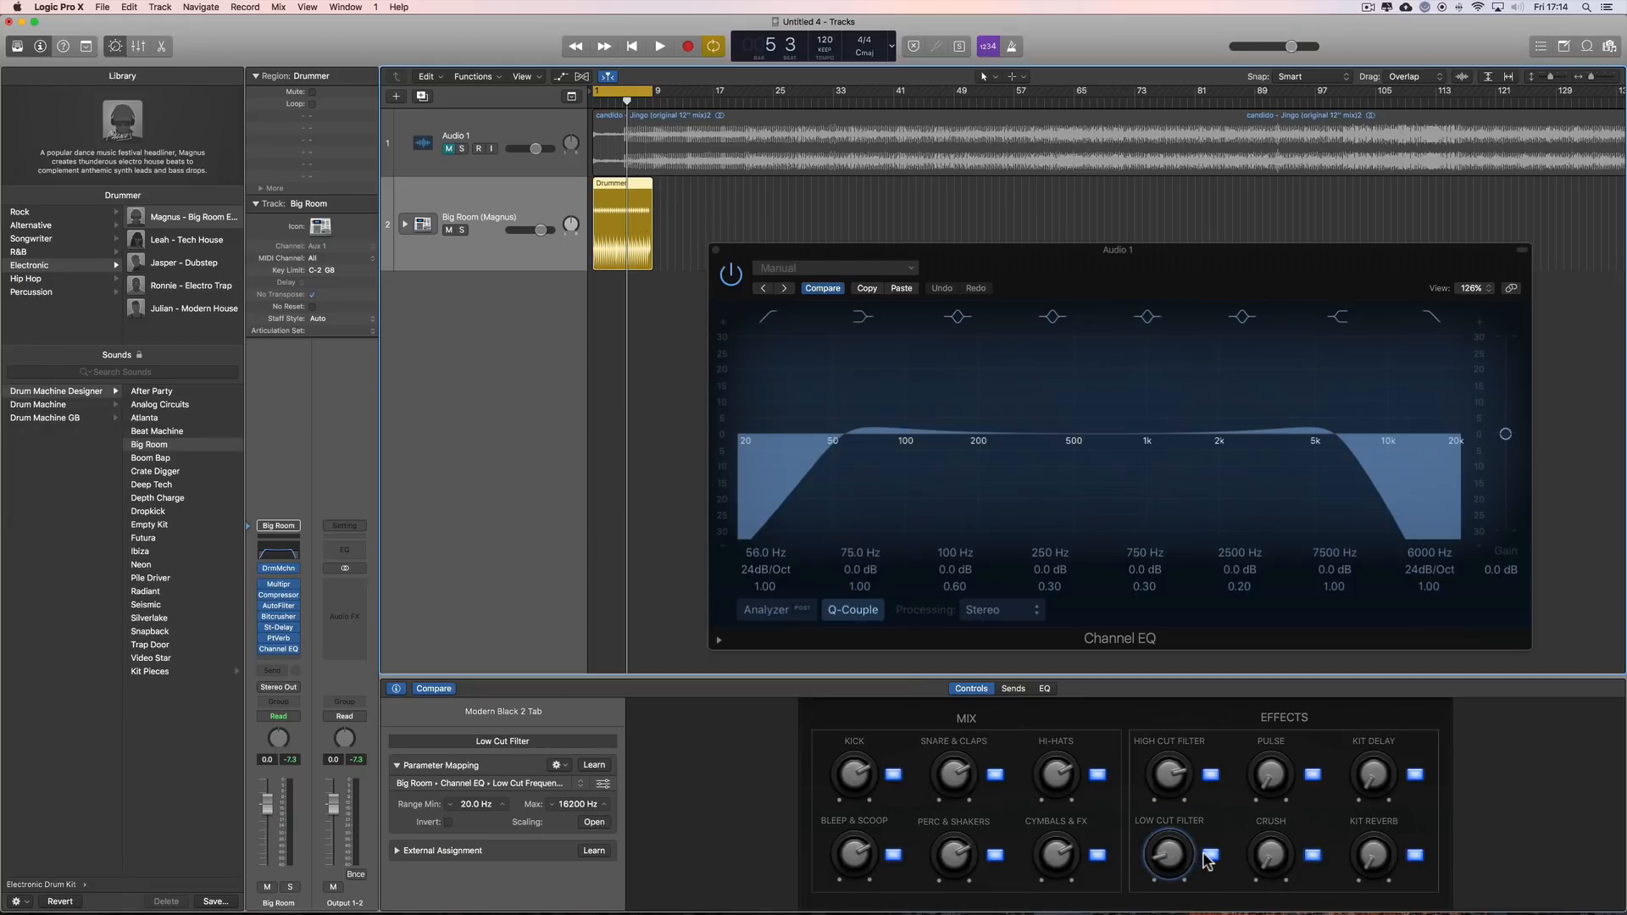
pyautogui.click(1211, 855)
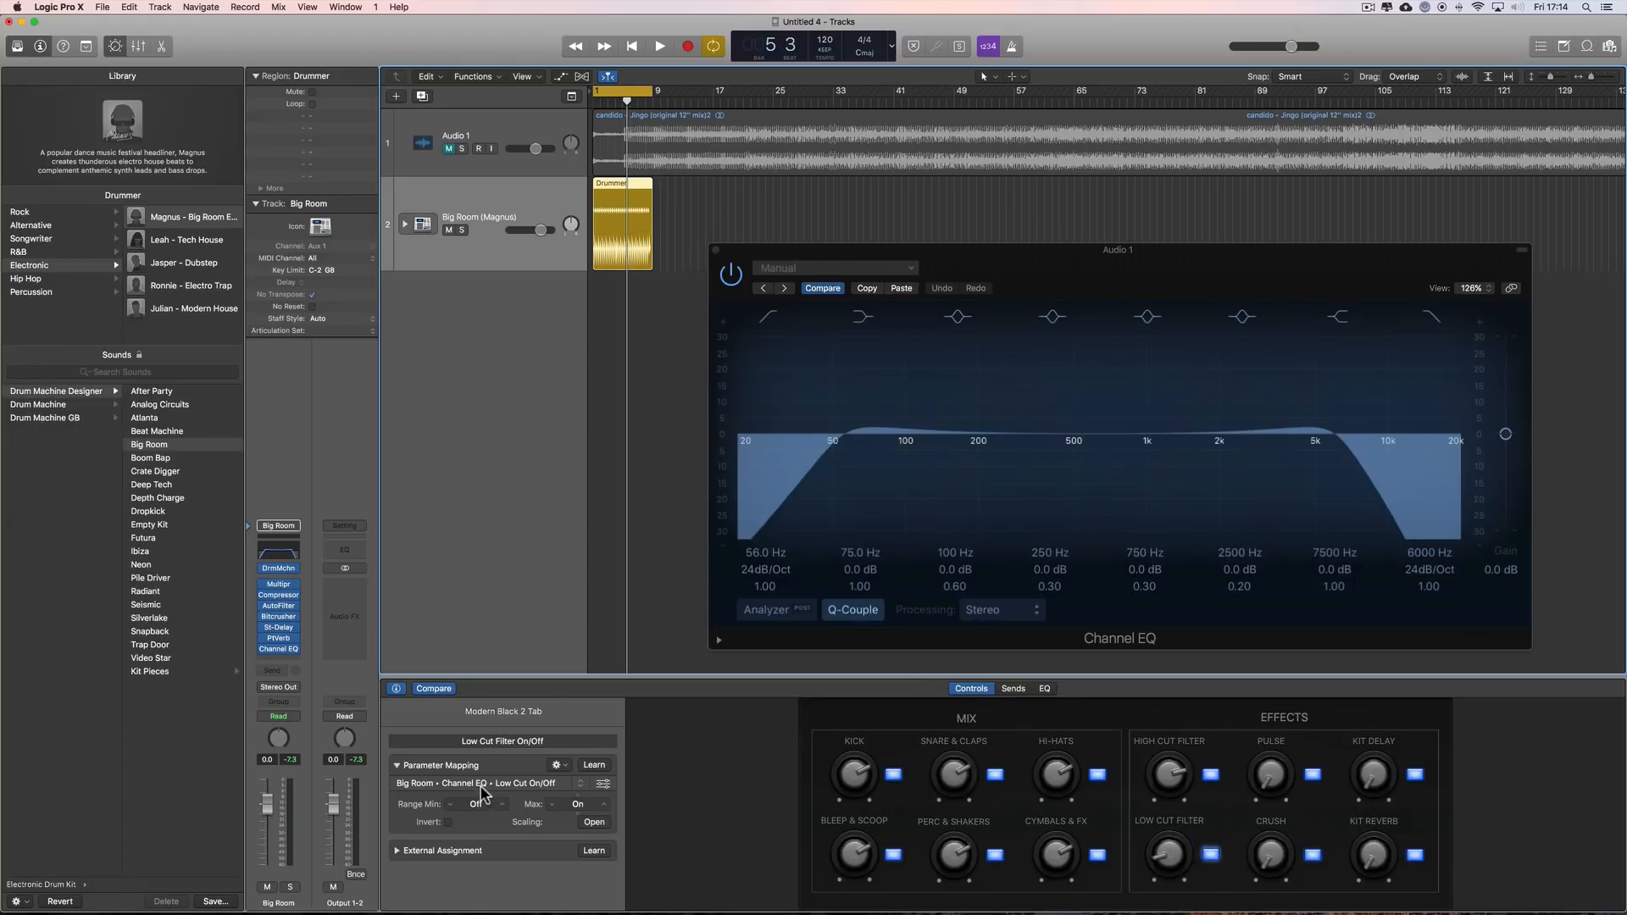
pyautogui.click(562, 767)
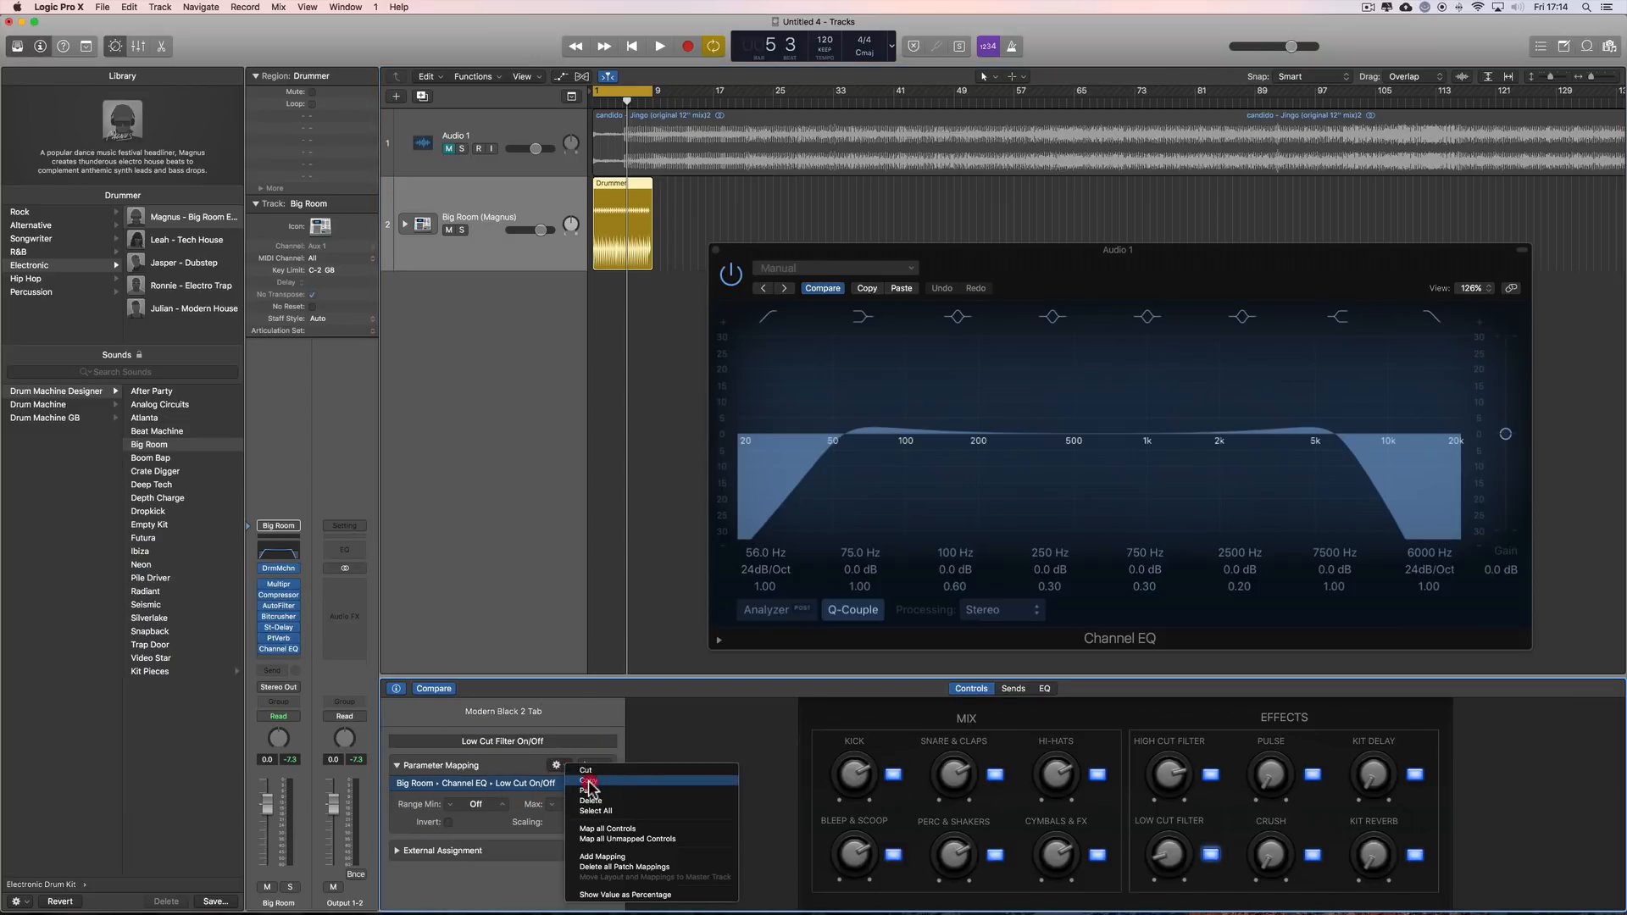
# - Paste the copied Low Cut On/Off mapping onto the switch beside Audio 1's Low Cut Filter knob
pyautogui.click(541, 186)
pyautogui.click(517, 142)
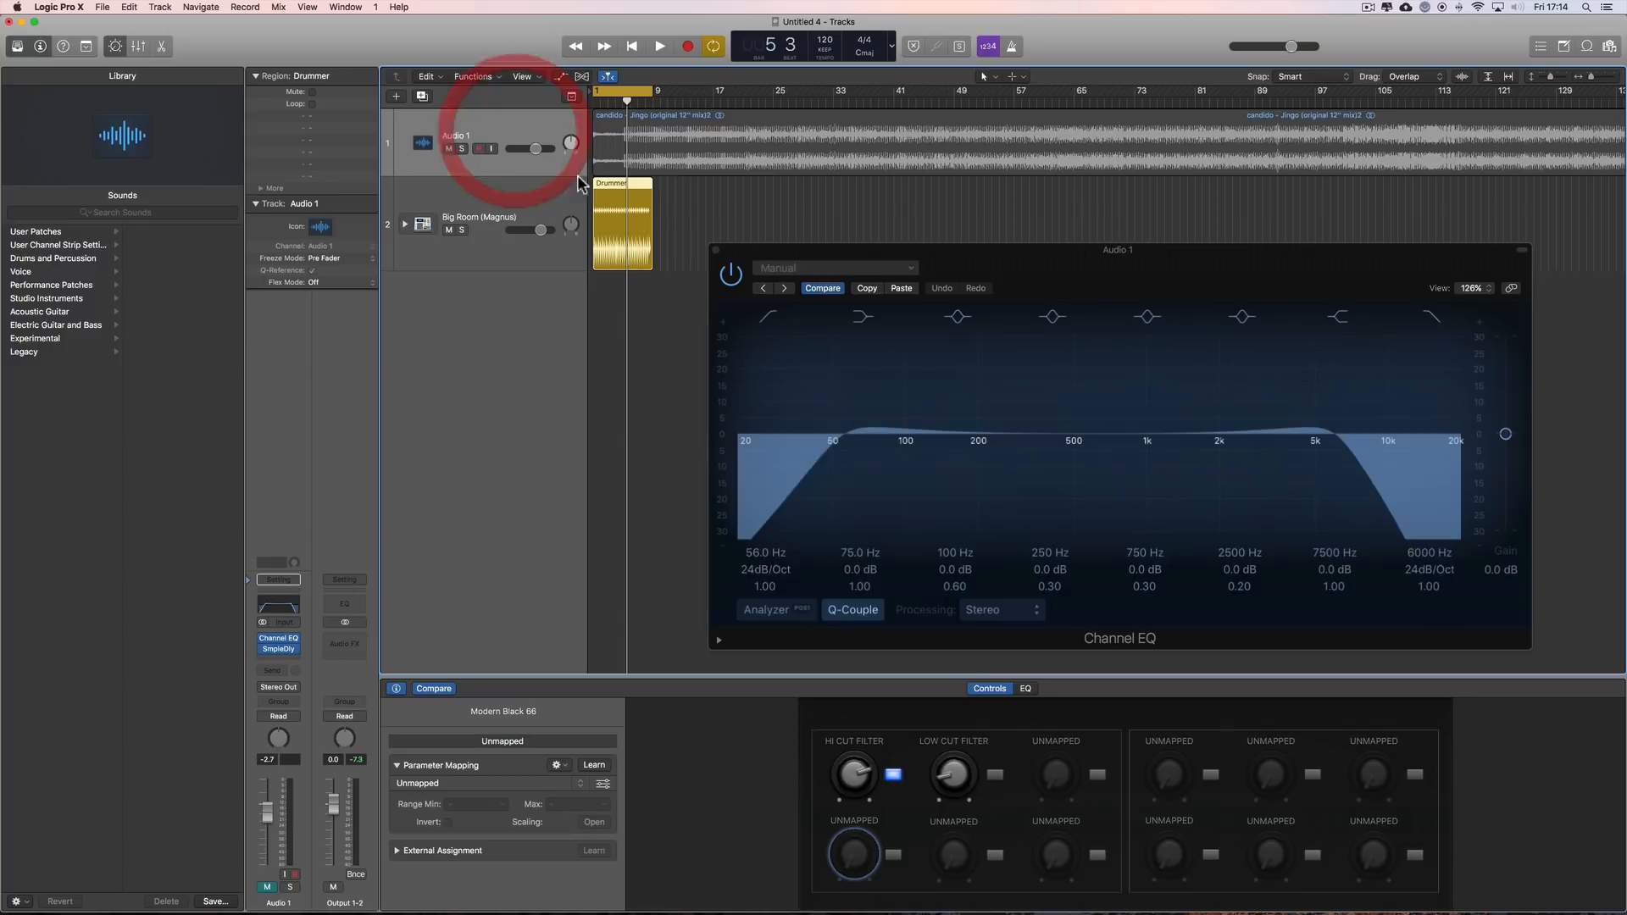
pyautogui.click(997, 777)
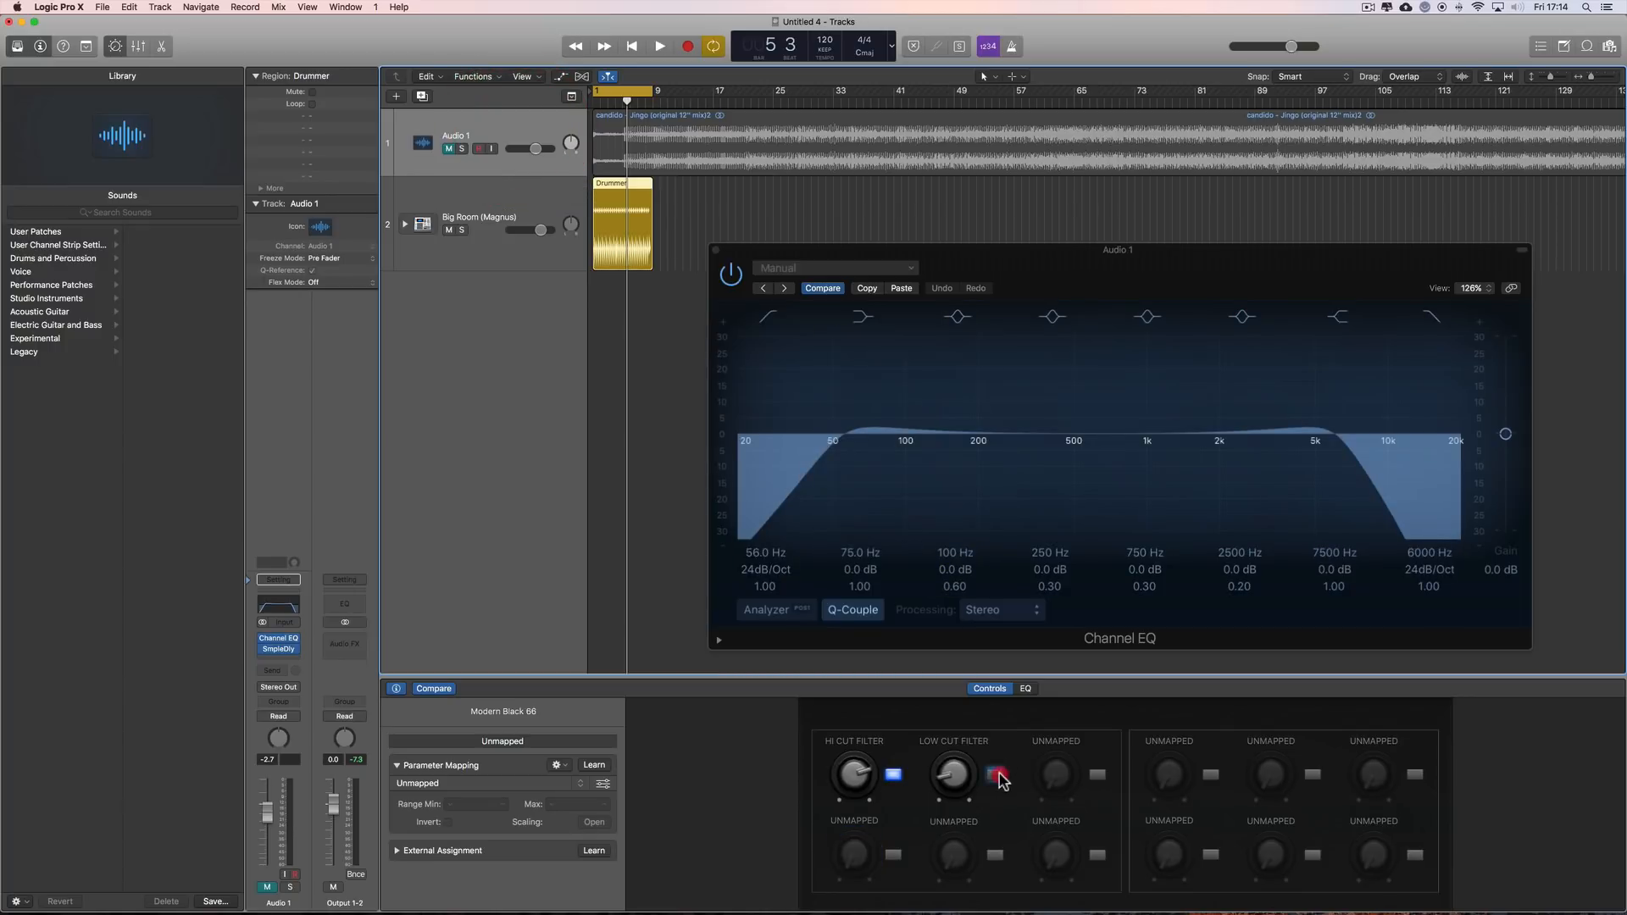
pyautogui.click(572, 770)
pyautogui.click(598, 790)
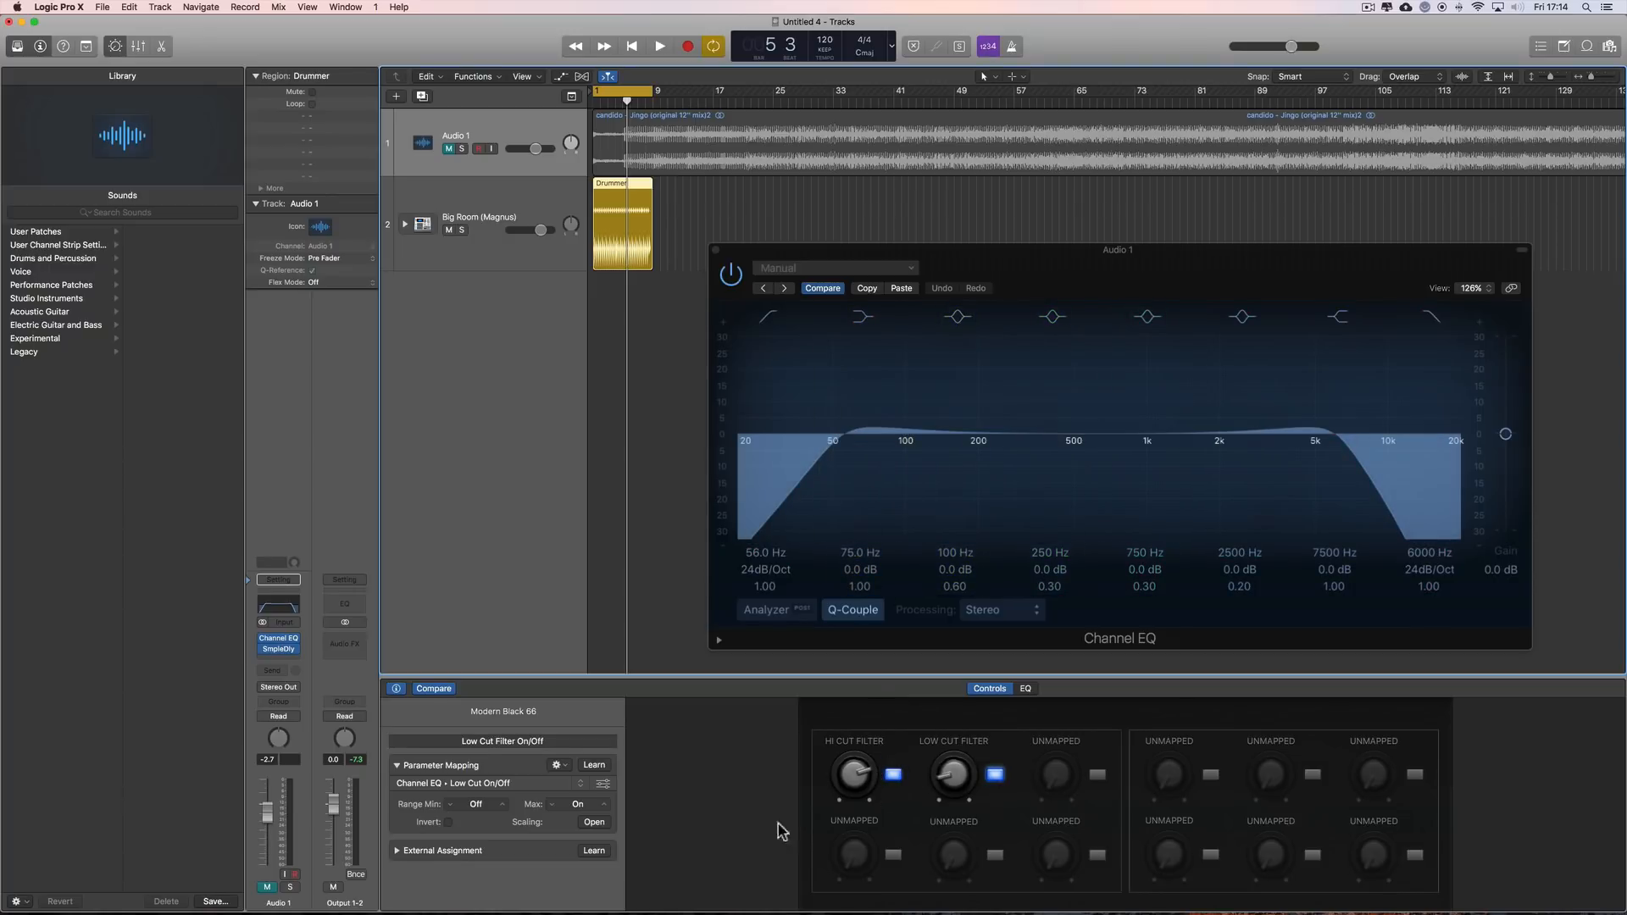
# - Remove the SmpleDly plug-in from Audio 1's channel strip and hide the smart controls inspector
pyautogui.click(289, 653)
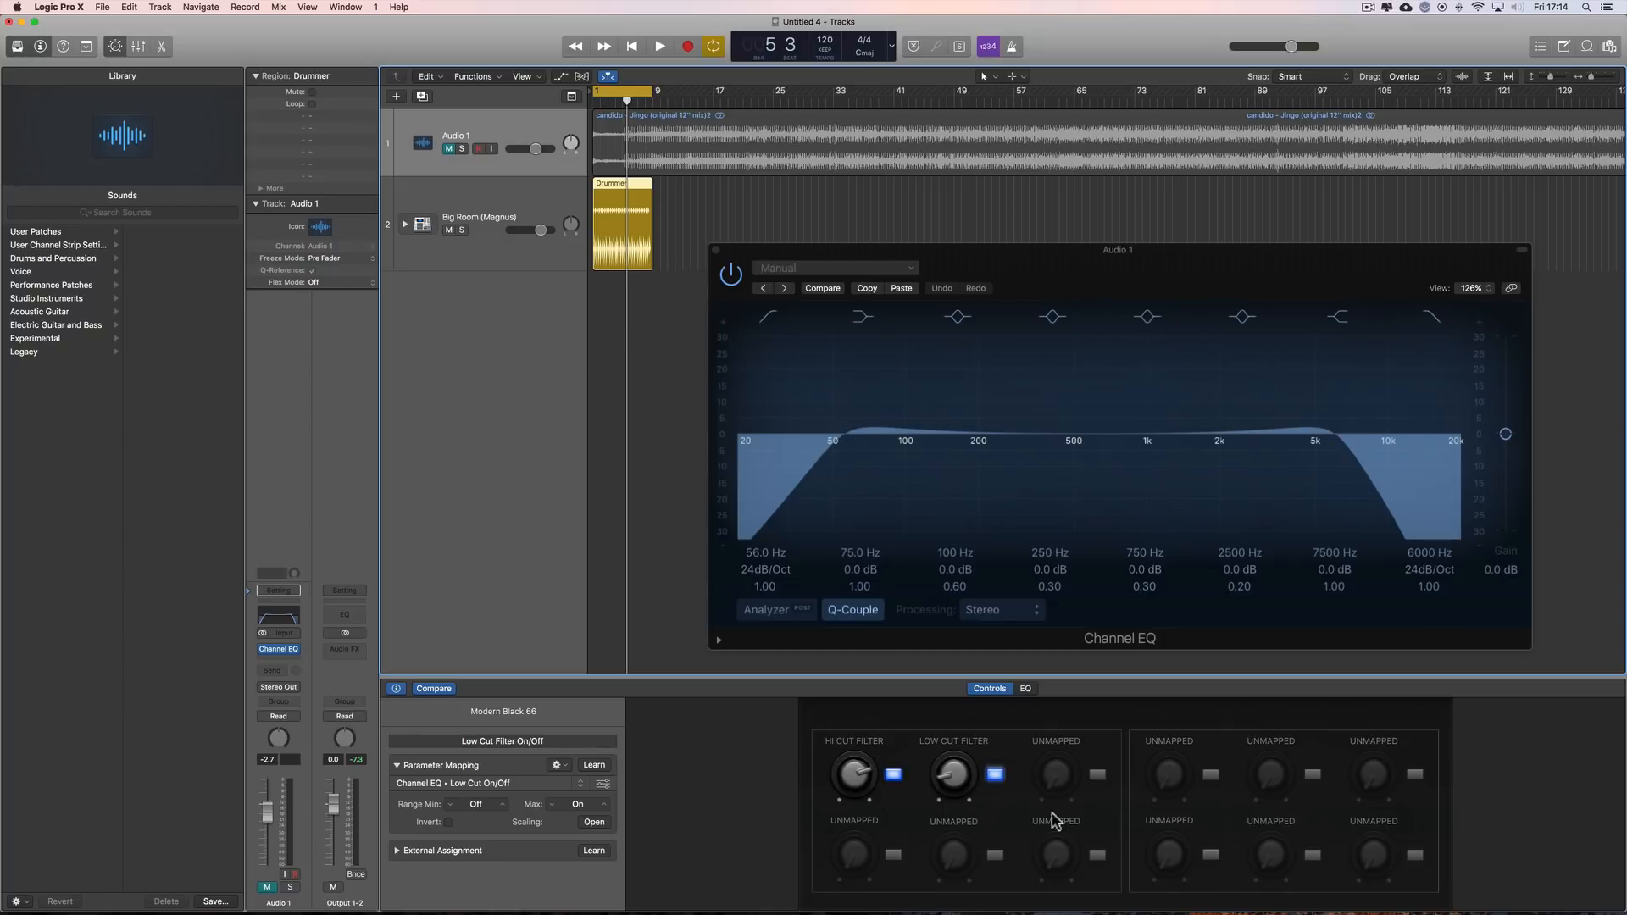
pyautogui.click(395, 689)
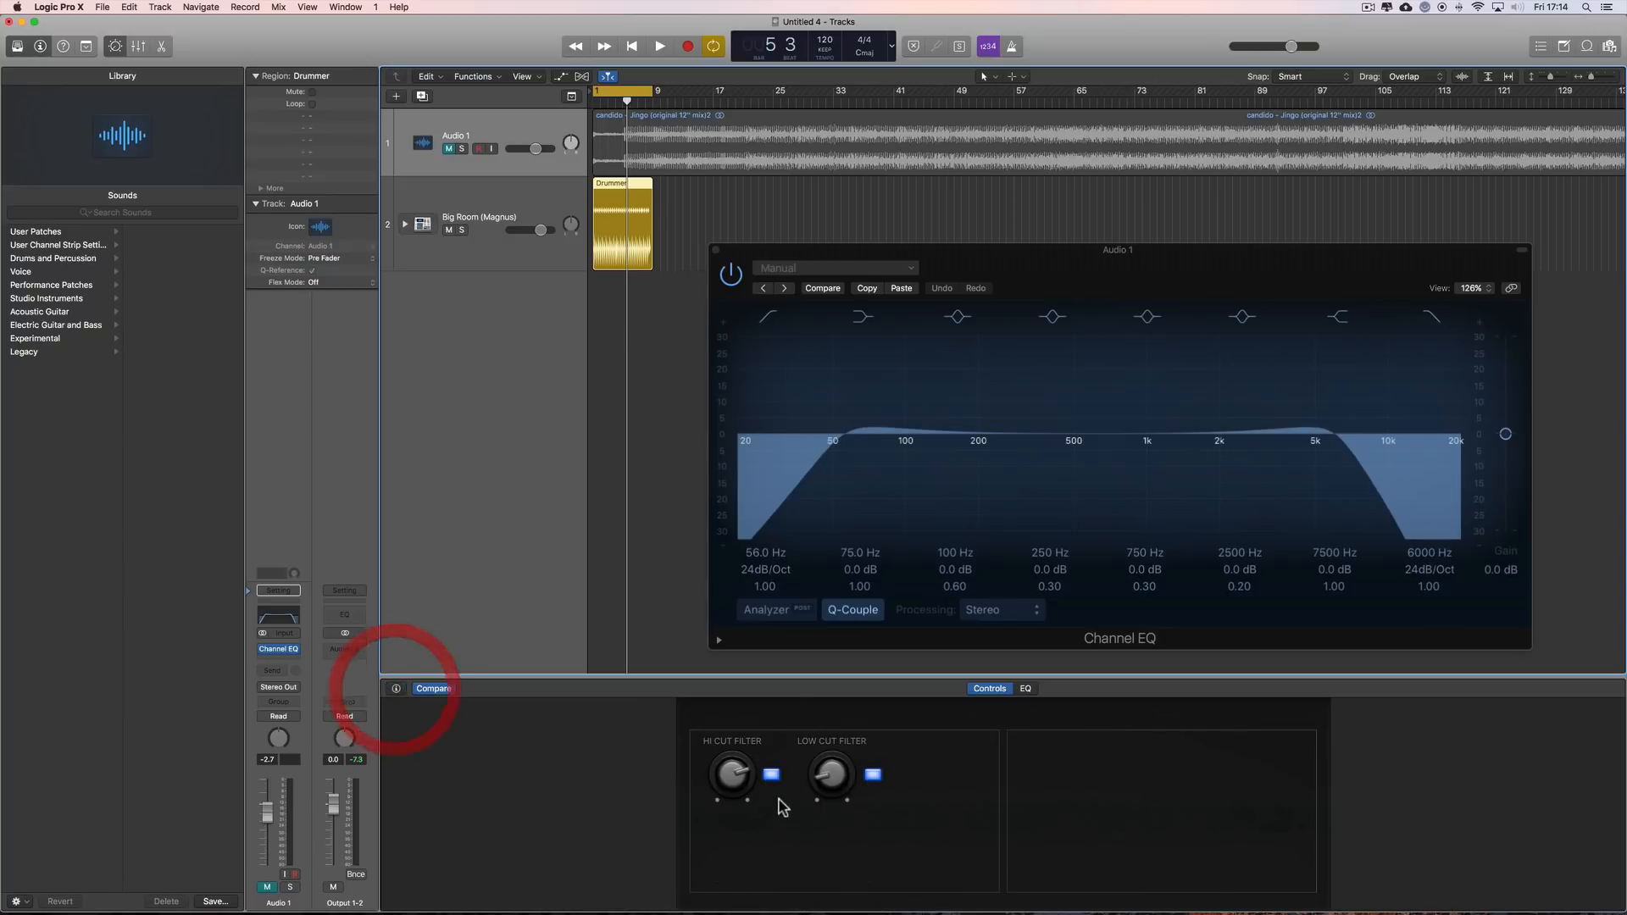
# - Turn Audio 1's smart control knobs to a high cut of 10000 Hz and a low cut of 186 Hz
pyautogui.moveTo(753, 777)
pyautogui.mouseDown()
pyautogui.moveTo(741, 814)
pyautogui.moveTo(743, 755)
pyautogui.mouseUp()
pyautogui.moveTo(834, 773)
pyautogui.mouseDown()
pyautogui.moveTo(835, 737)
pyautogui.moveTo(831, 755)
pyautogui.mouseUp()
# - Move the cycle range to start at bar 41, mute the Big Room track and unmute Audio 1
pyautogui.moveTo(612, 90); pyautogui.dragTo(906, 101)
pyautogui.click(448, 229)
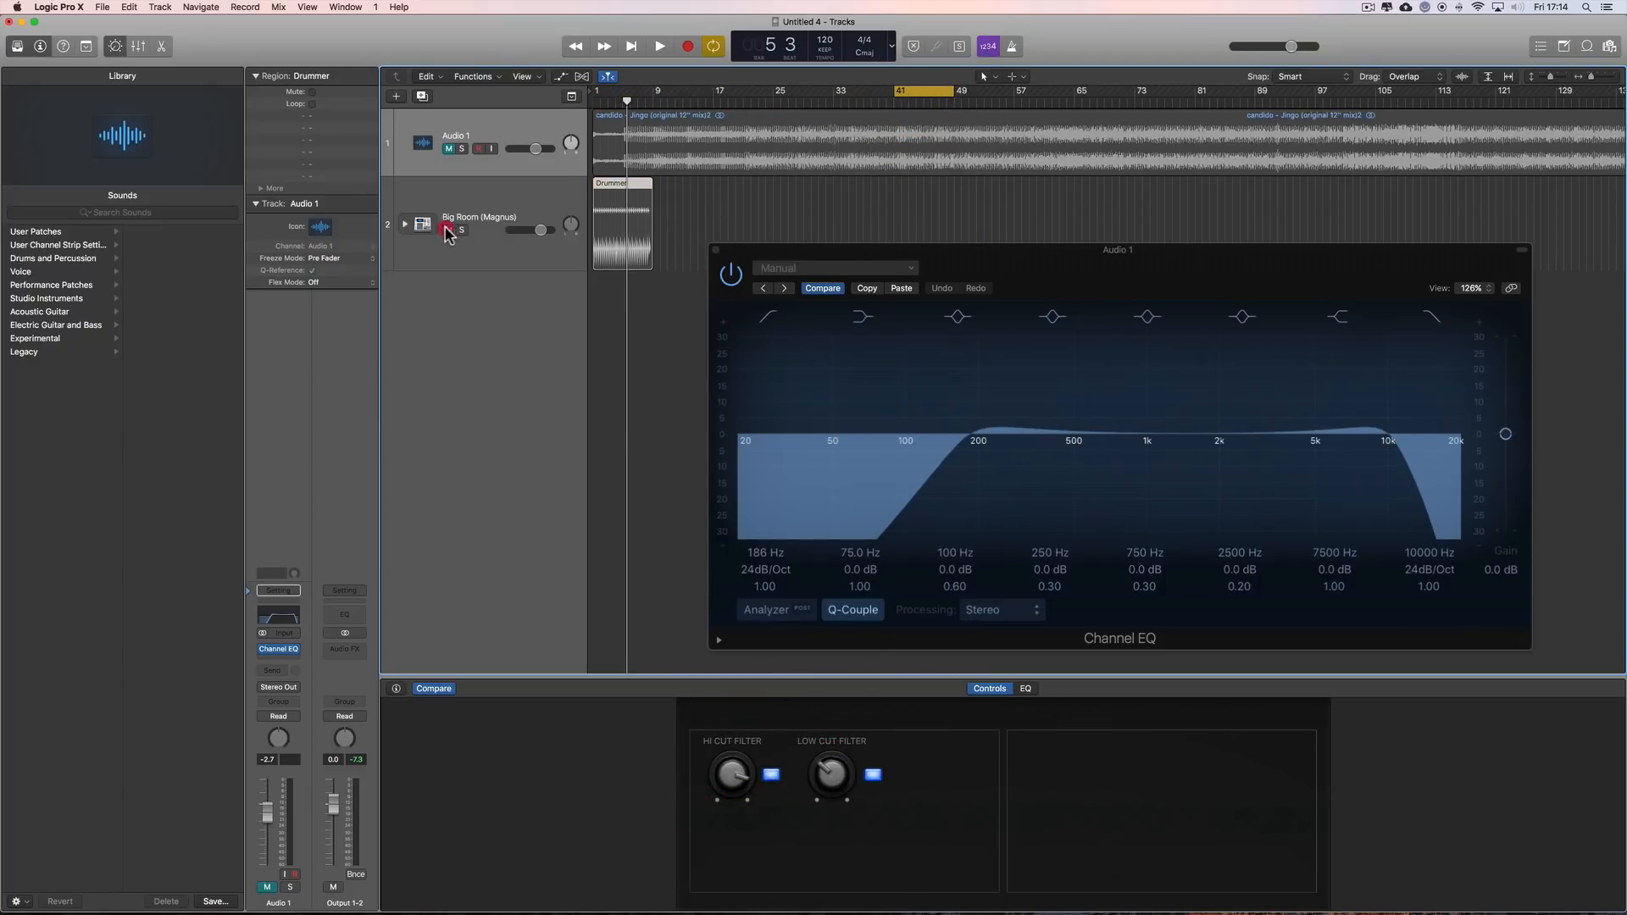
pyautogui.click(448, 149)
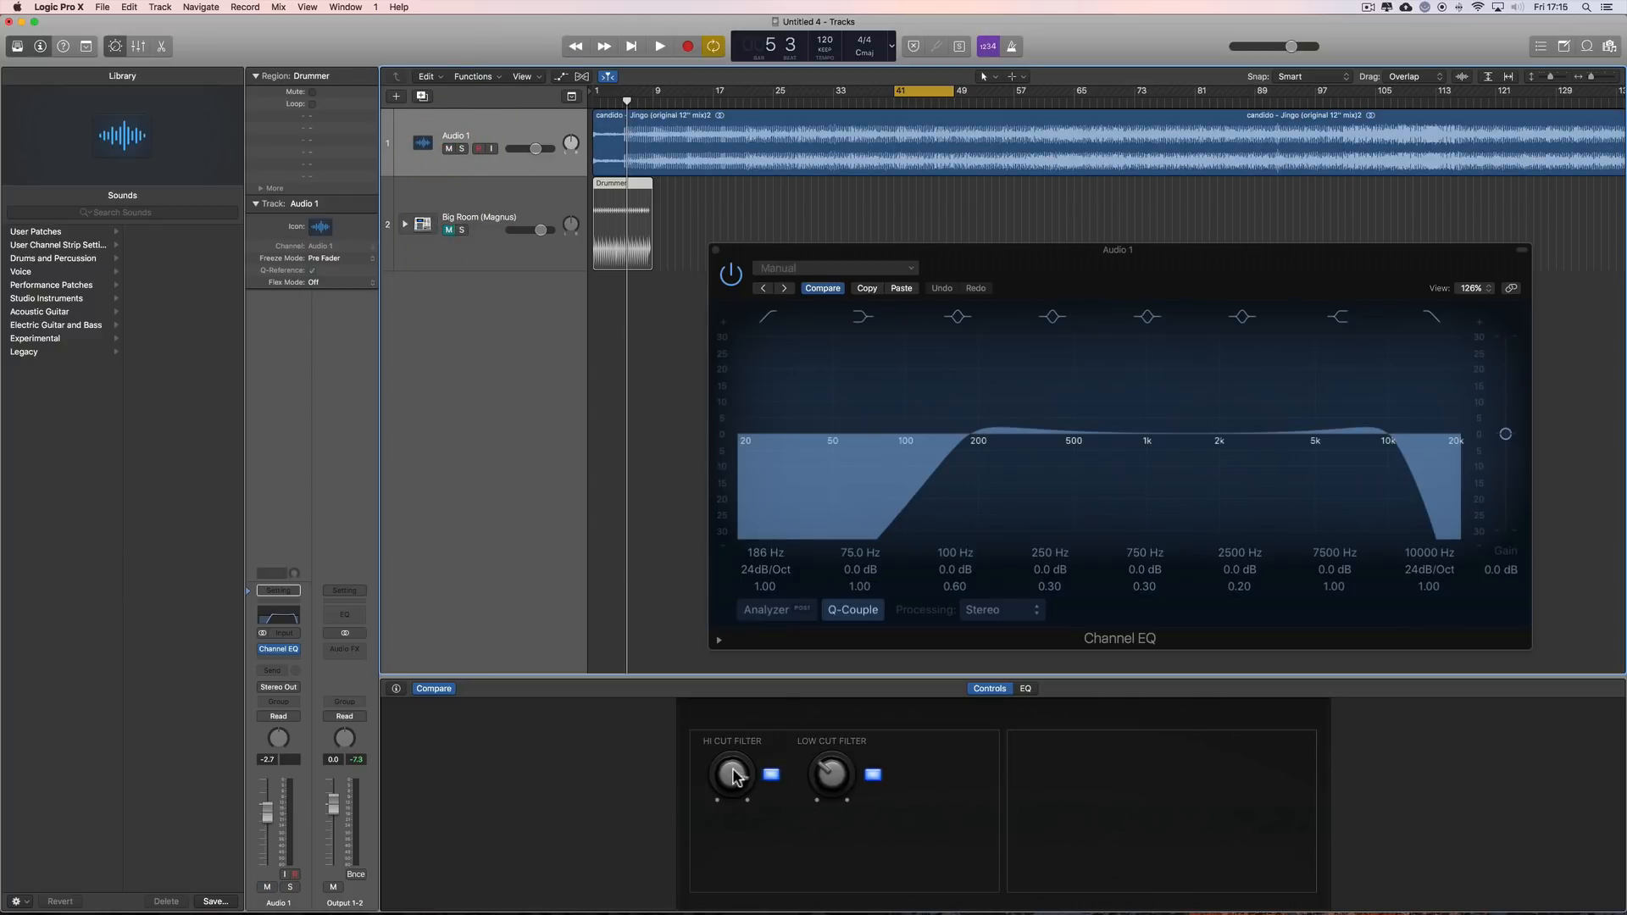
# - Turn the Low Cut Filter knob down to 20 Hz and the Hi Cut Filter knob up to 20000 Hz
pyautogui.moveTo(837, 783); pyautogui.dragTo(847, 843)
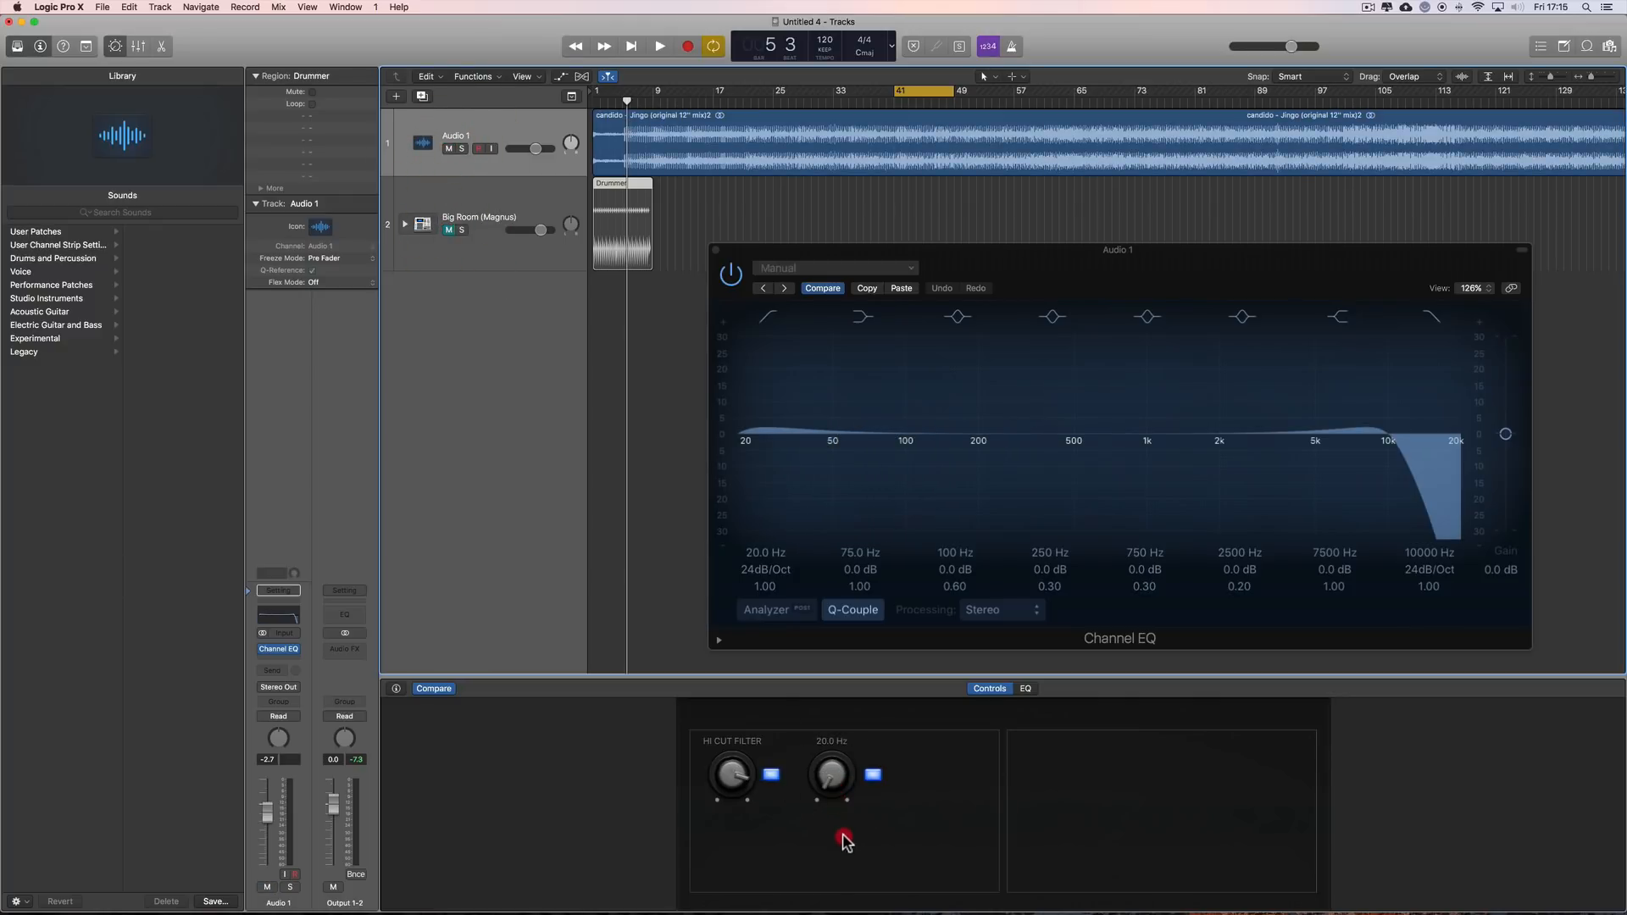
pyautogui.moveTo(739, 778); pyautogui.dragTo(741, 736)
# - Play the cycled section while sweeping the low and high cut knobs and switching the high cut filter off
pyautogui.press('space')
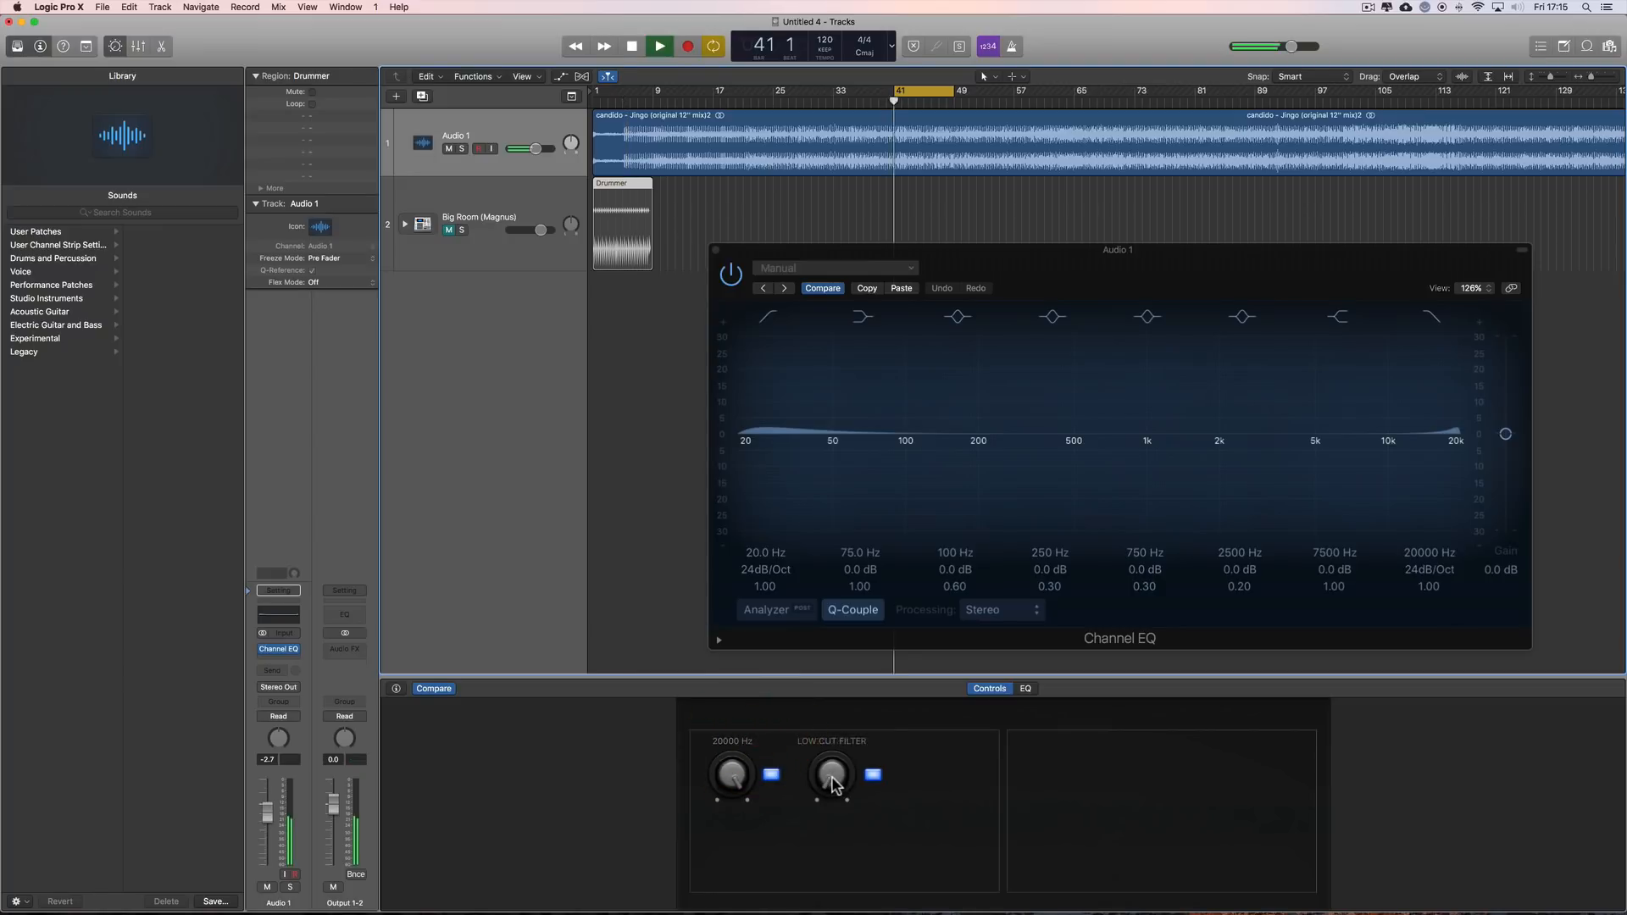
pyautogui.moveTo(833, 775); pyautogui.dragTo(830, 814)
pyautogui.moveTo(739, 781); pyautogui.dragTo(747, 827)
pyautogui.press('space')
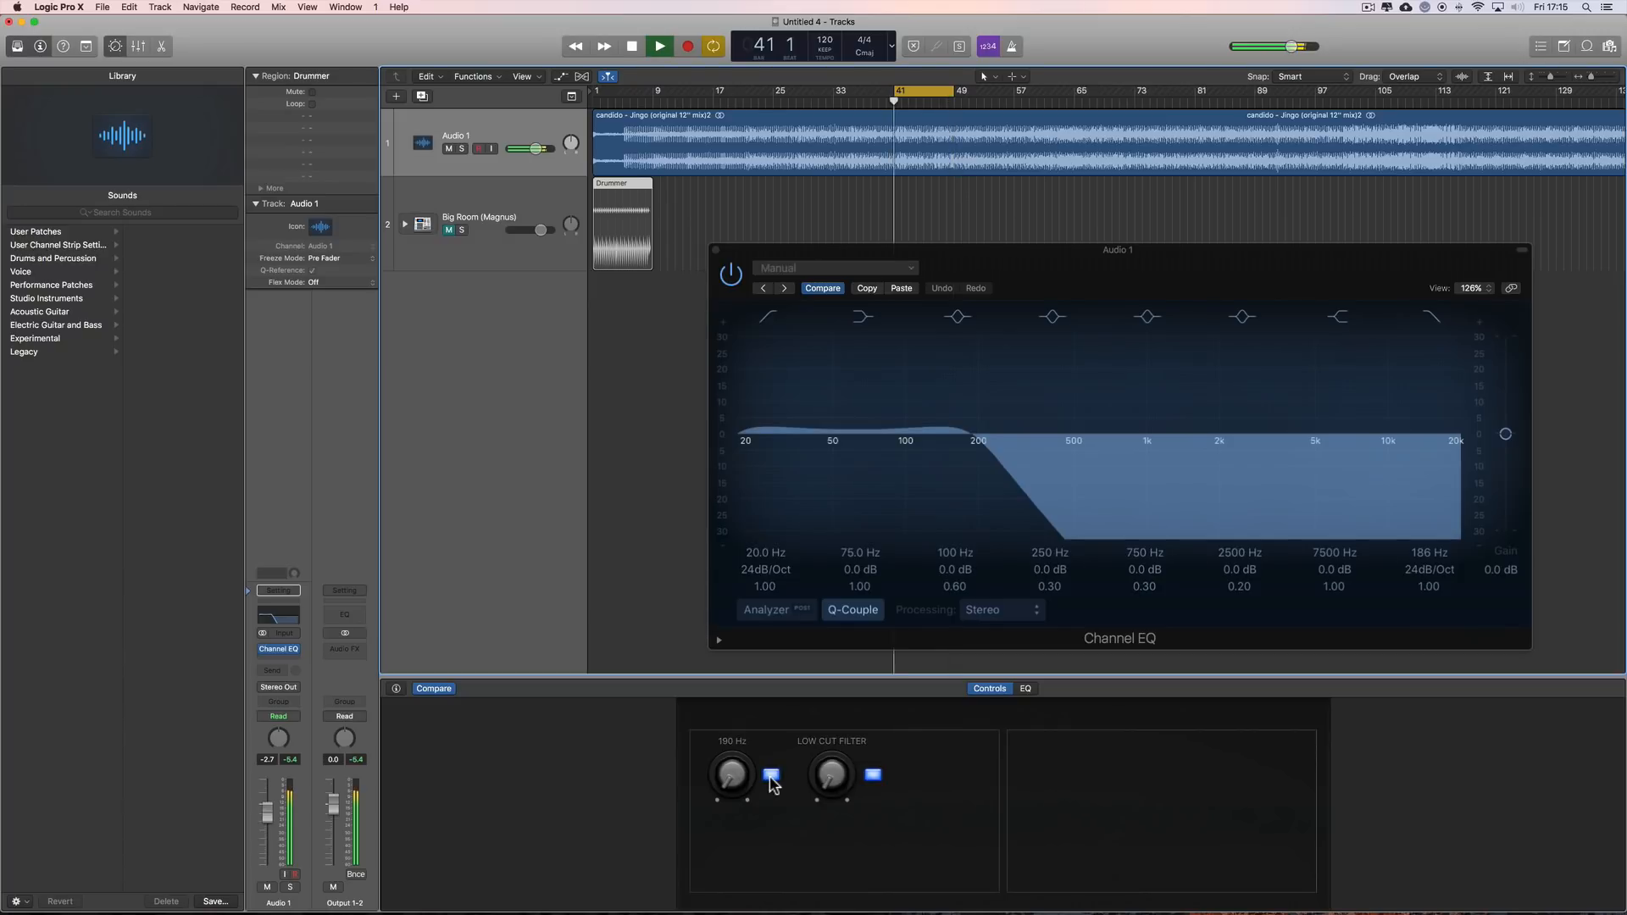
pyautogui.click(771, 775)
pyautogui.moveTo(744, 782); pyautogui.dragTo(600, 728)
# - With the smart controls inspector shown, turn both filter knobs fully down and switch the high cut filter back on
pyautogui.click(395, 689)
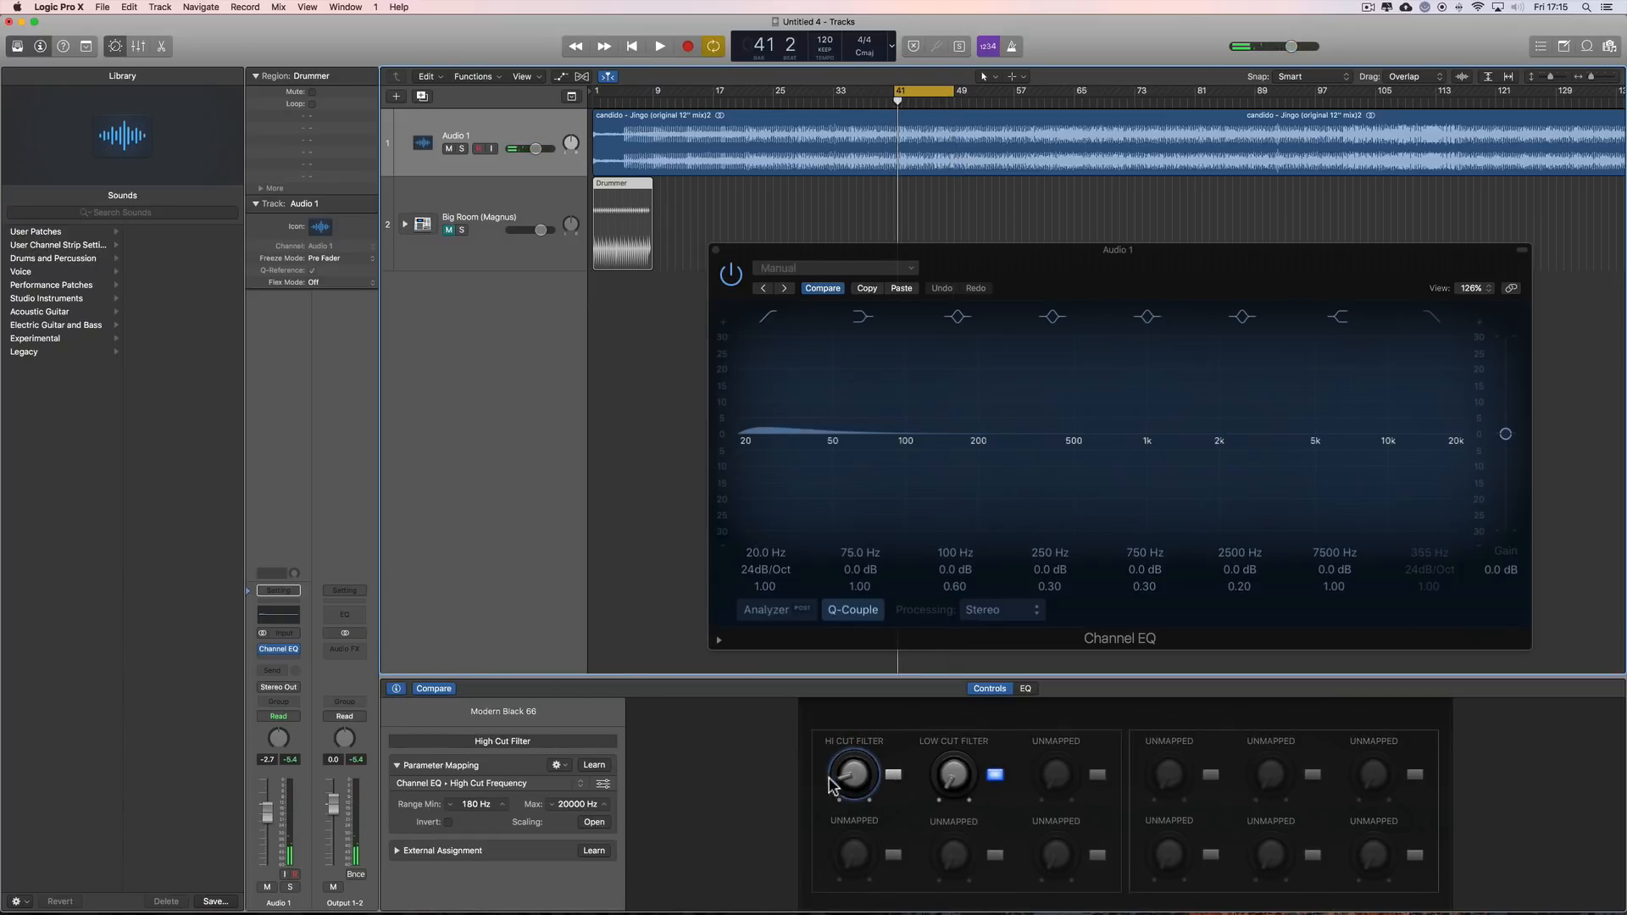
pyautogui.moveTo(854, 777); pyautogui.dragTo(851, 798)
pyautogui.click(960, 746)
pyautogui.moveTo(960, 745); pyautogui.dragTo(954, 796)
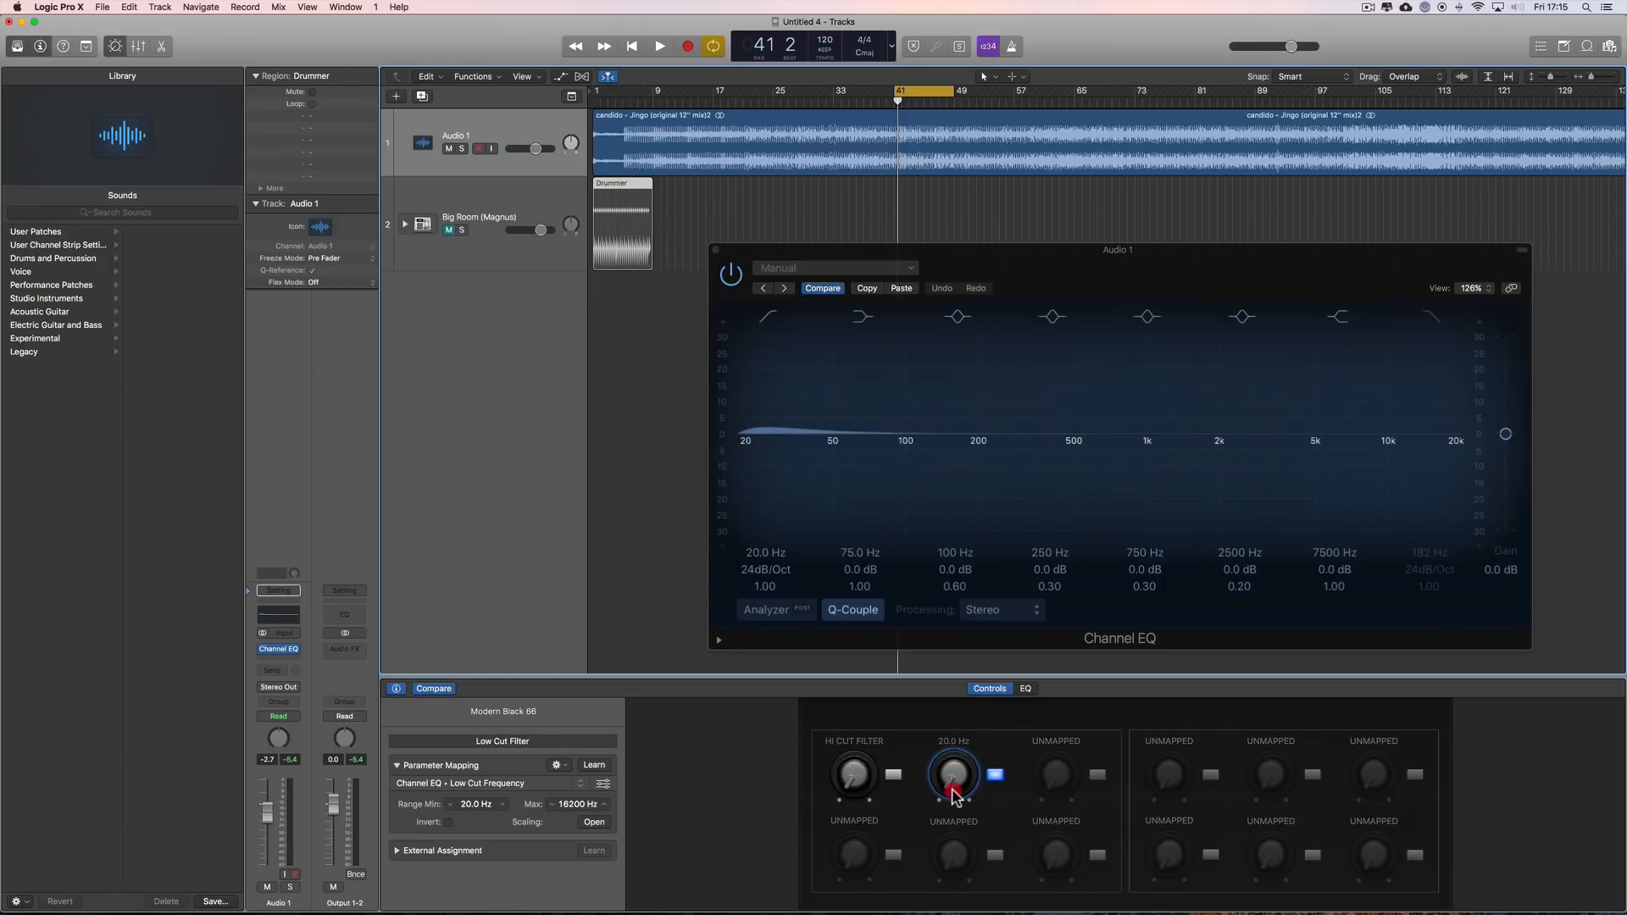
pyautogui.click(894, 775)
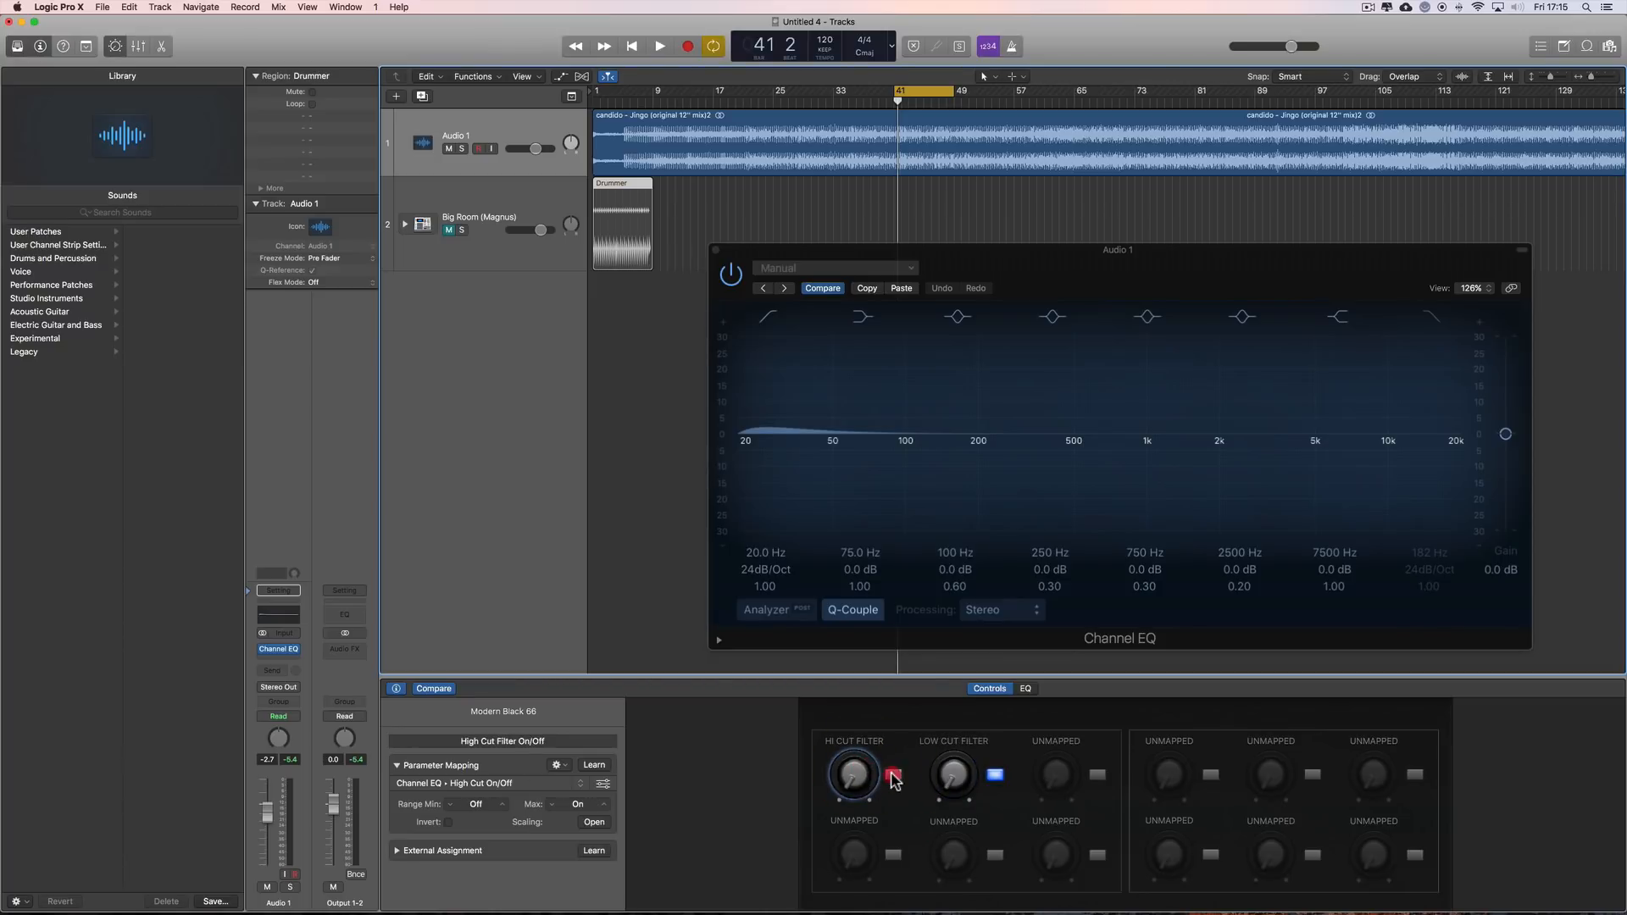
pyautogui.click(887, 775)
# - Lower the High Cut Filter mapping's range minimum to 60 Hz and audition its knob up to 20000 Hz
pyautogui.moveTo(850, 774)
pyautogui.mouseDown()
pyautogui.moveTo(857, 723)
pyautogui.moveTo(858, 801)
pyautogui.mouseUp()
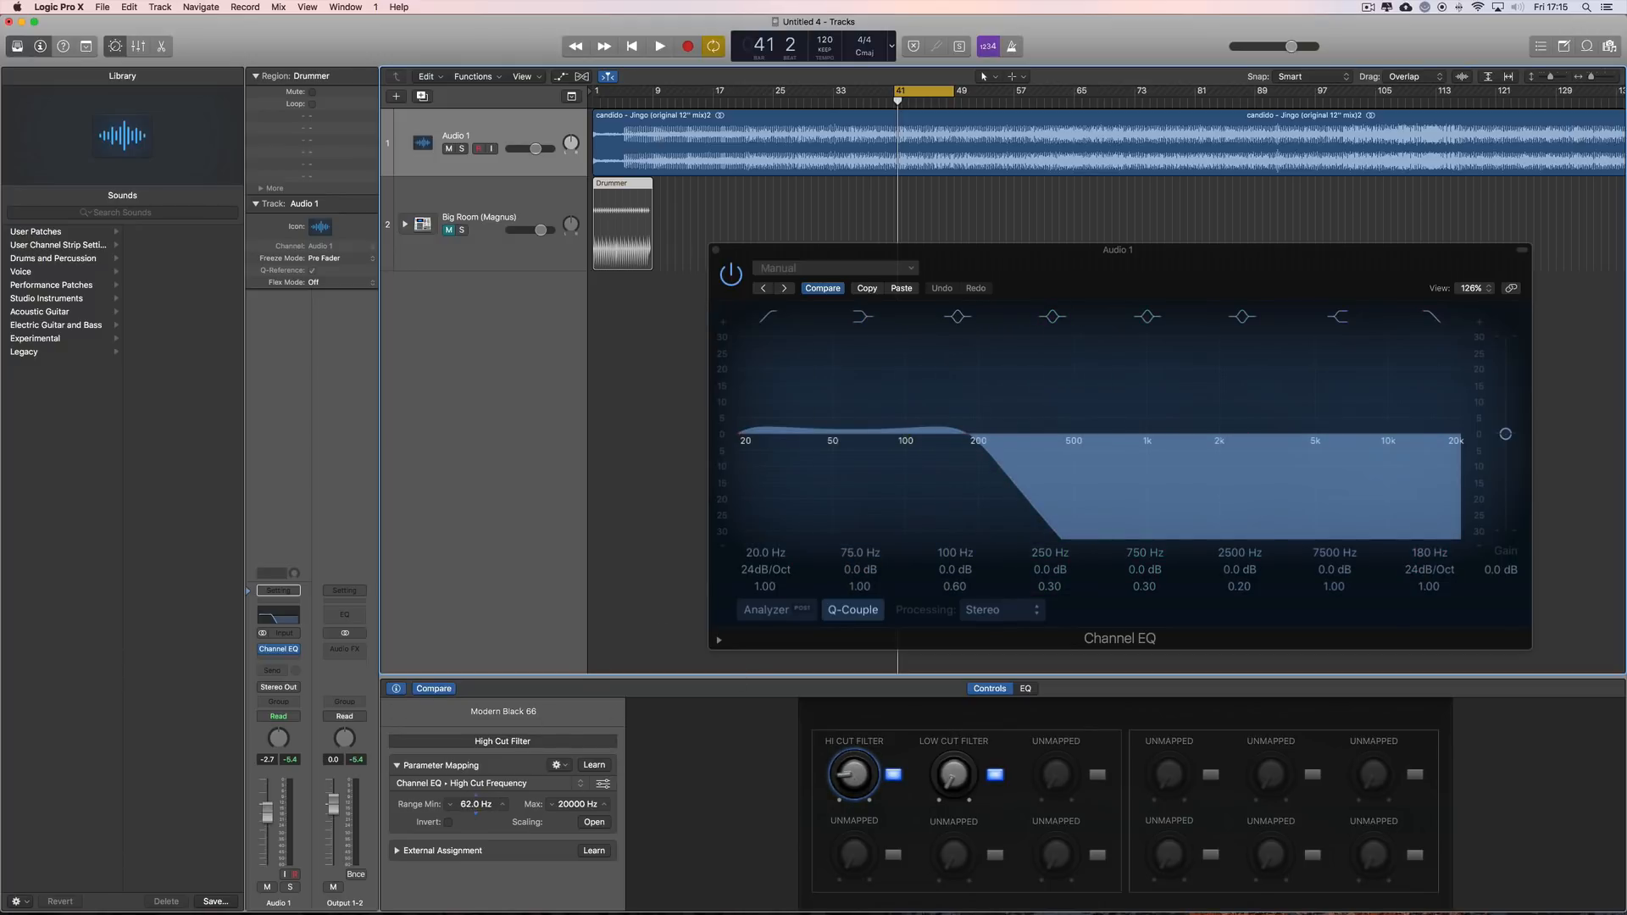
pyautogui.moveTo(858, 780)
pyautogui.mouseDown()
pyautogui.moveTo(860, 818)
pyautogui.moveTo(867, 629)
pyautogui.mouseUp()
pyautogui.press('space')
pyautogui.press('space')
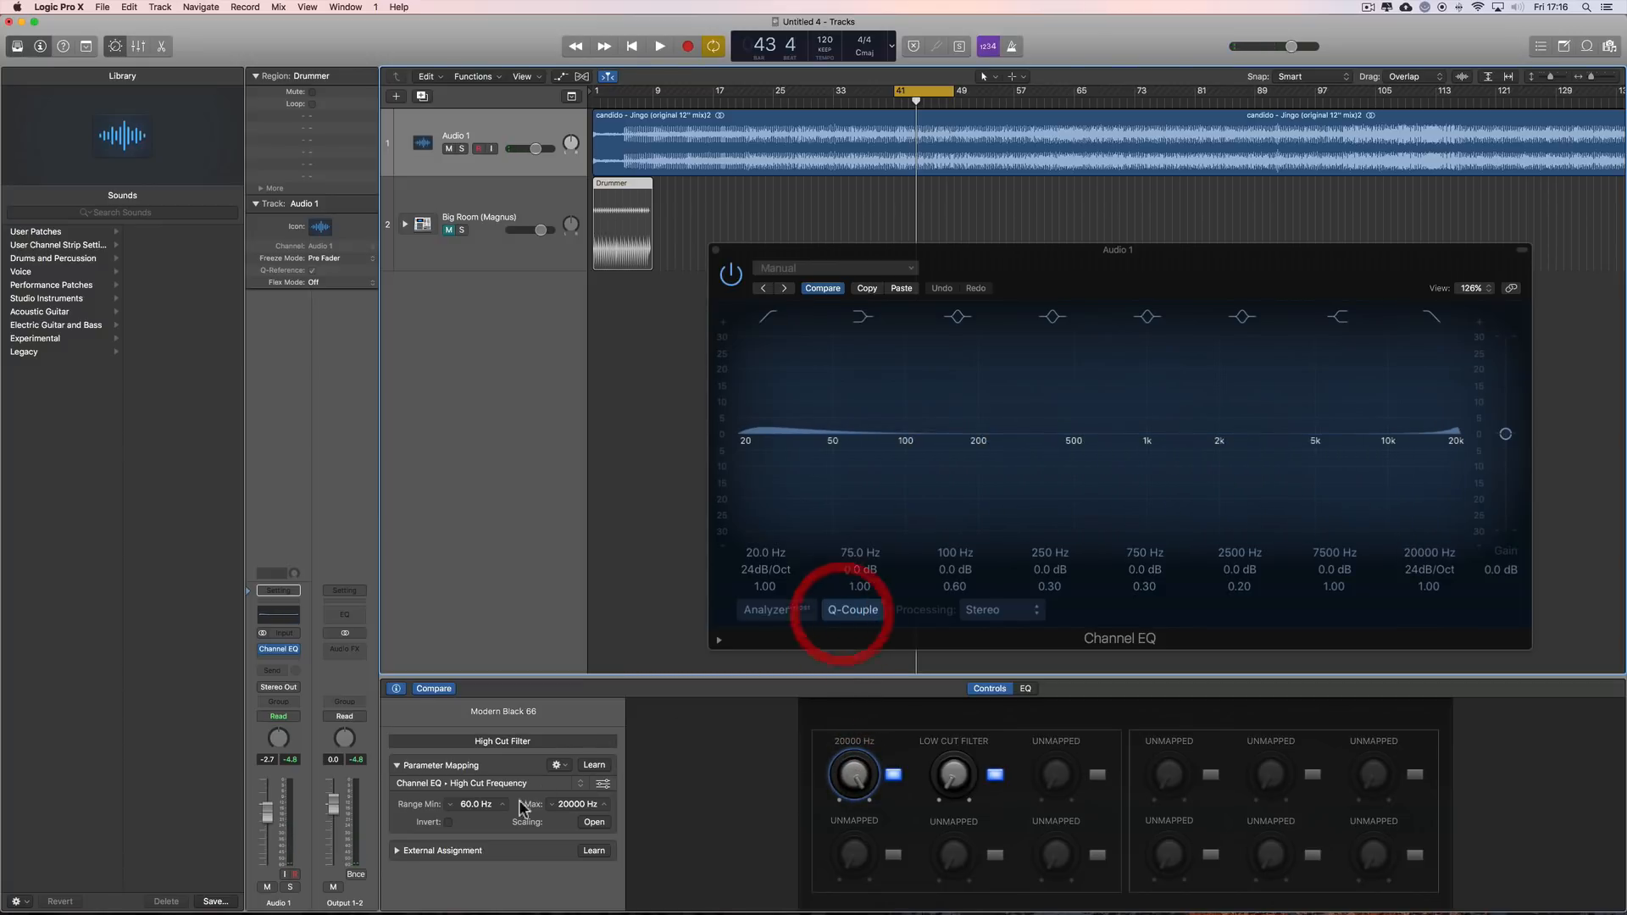
# - Examine the minimum and maximum range limits of the High Cut Filter and Low Cut Filter mappings
pyautogui.doubleClick(578, 805)
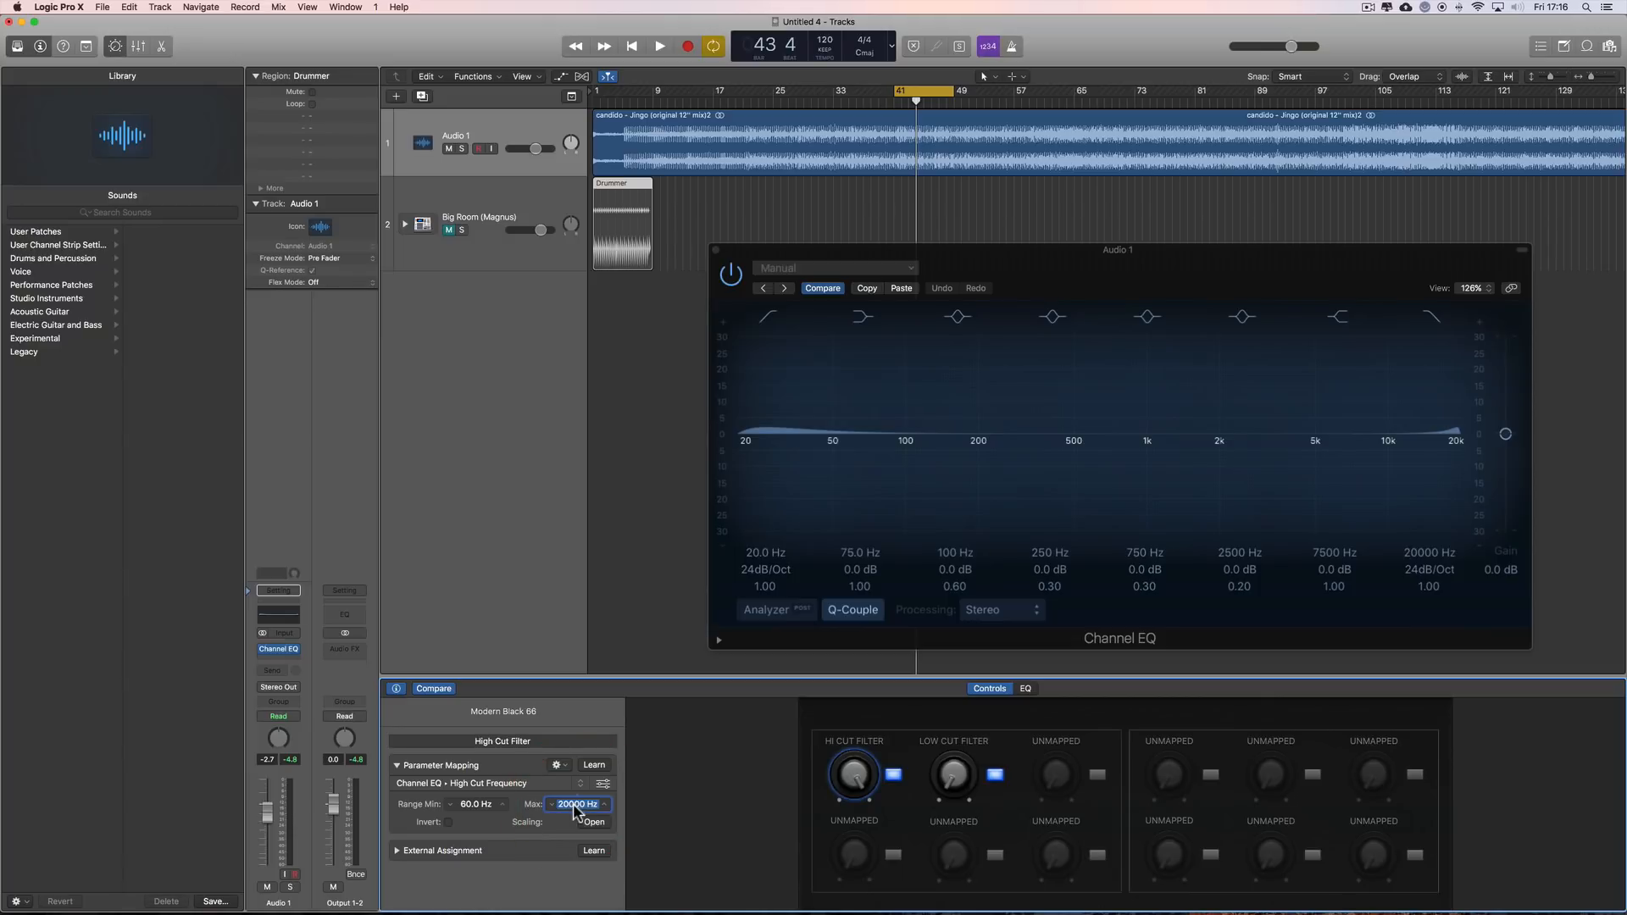
pyautogui.click(954, 774)
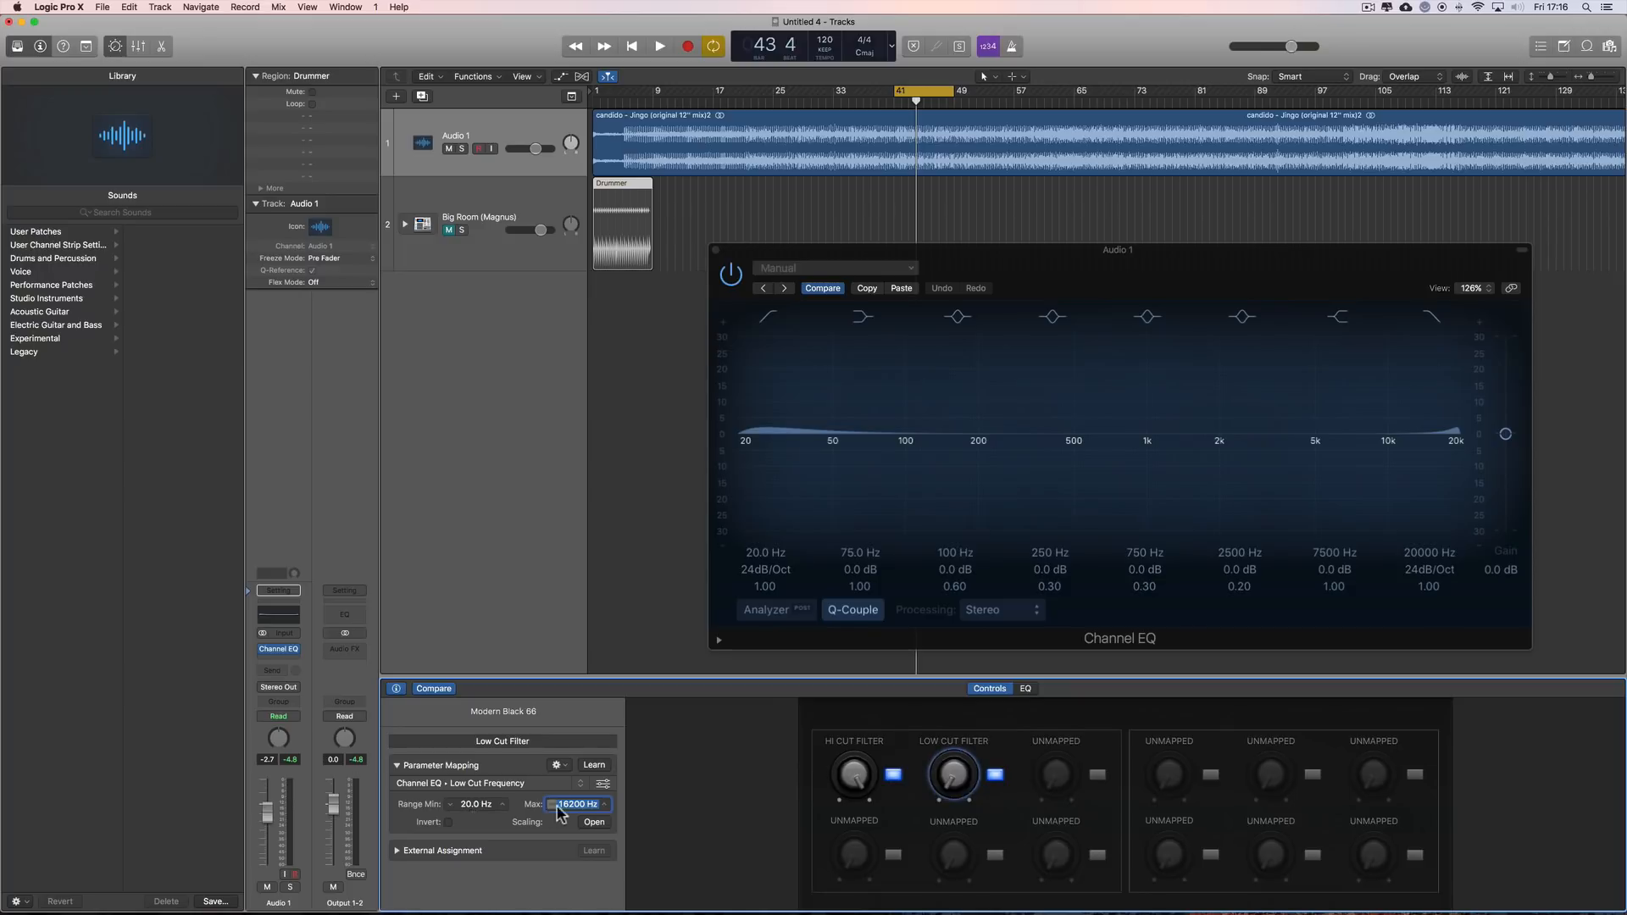
pyautogui.moveTo(958, 780)
pyautogui.mouseDown()
pyautogui.moveTo(981, 526)
pyautogui.moveTo(988, 653)
pyautogui.moveTo(955, 770)
pyautogui.mouseUp()
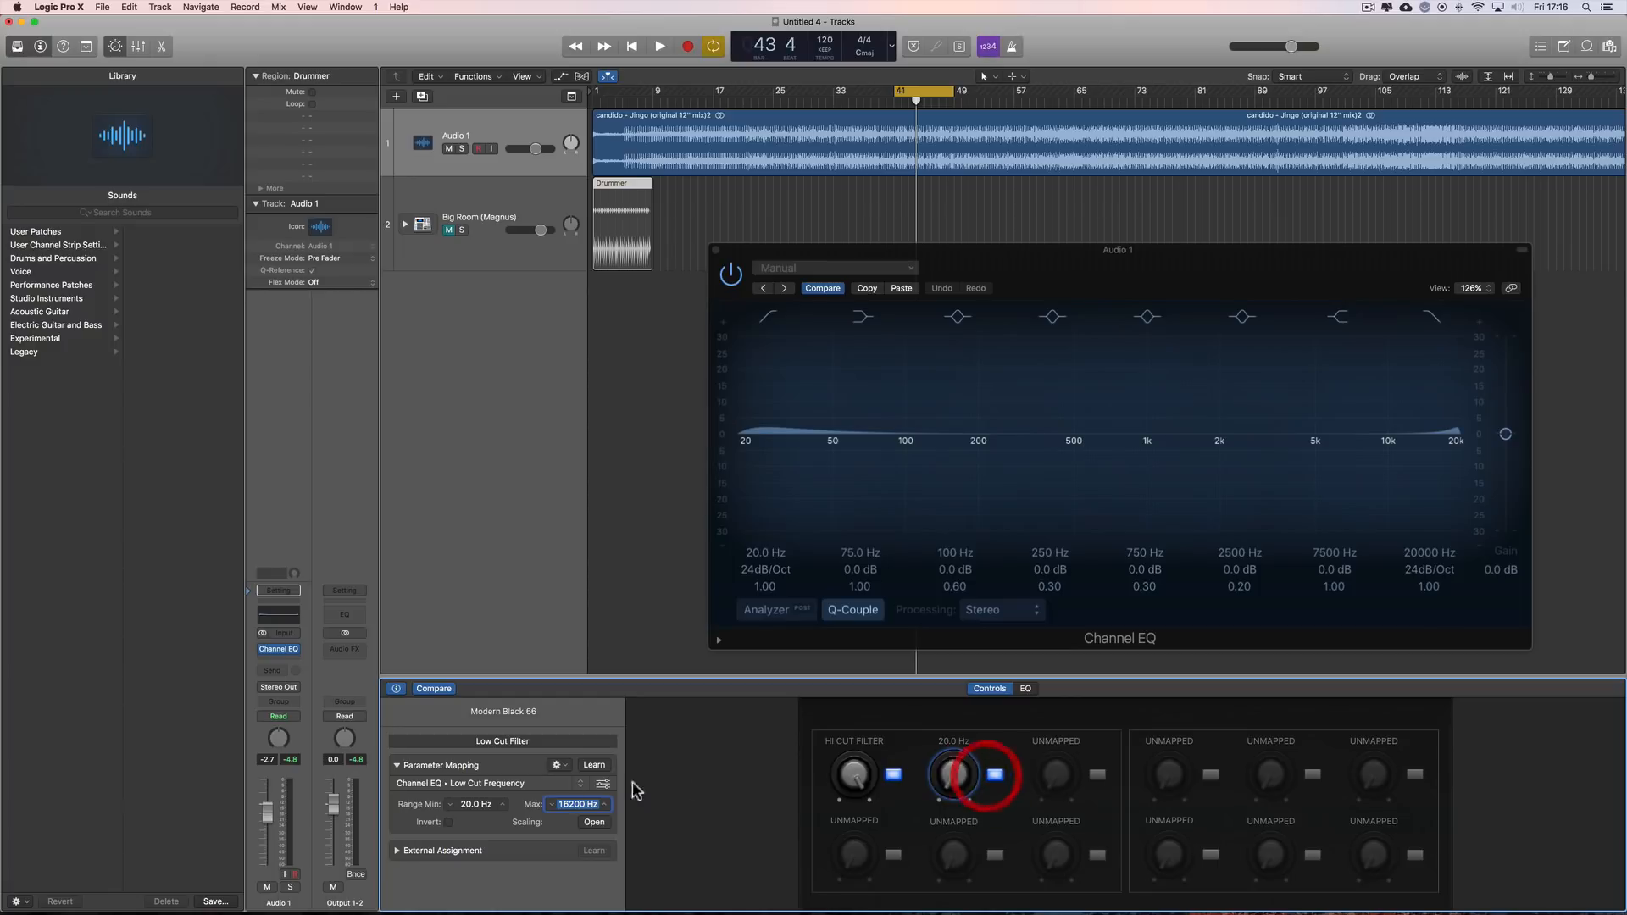
pyautogui.click(850, 775)
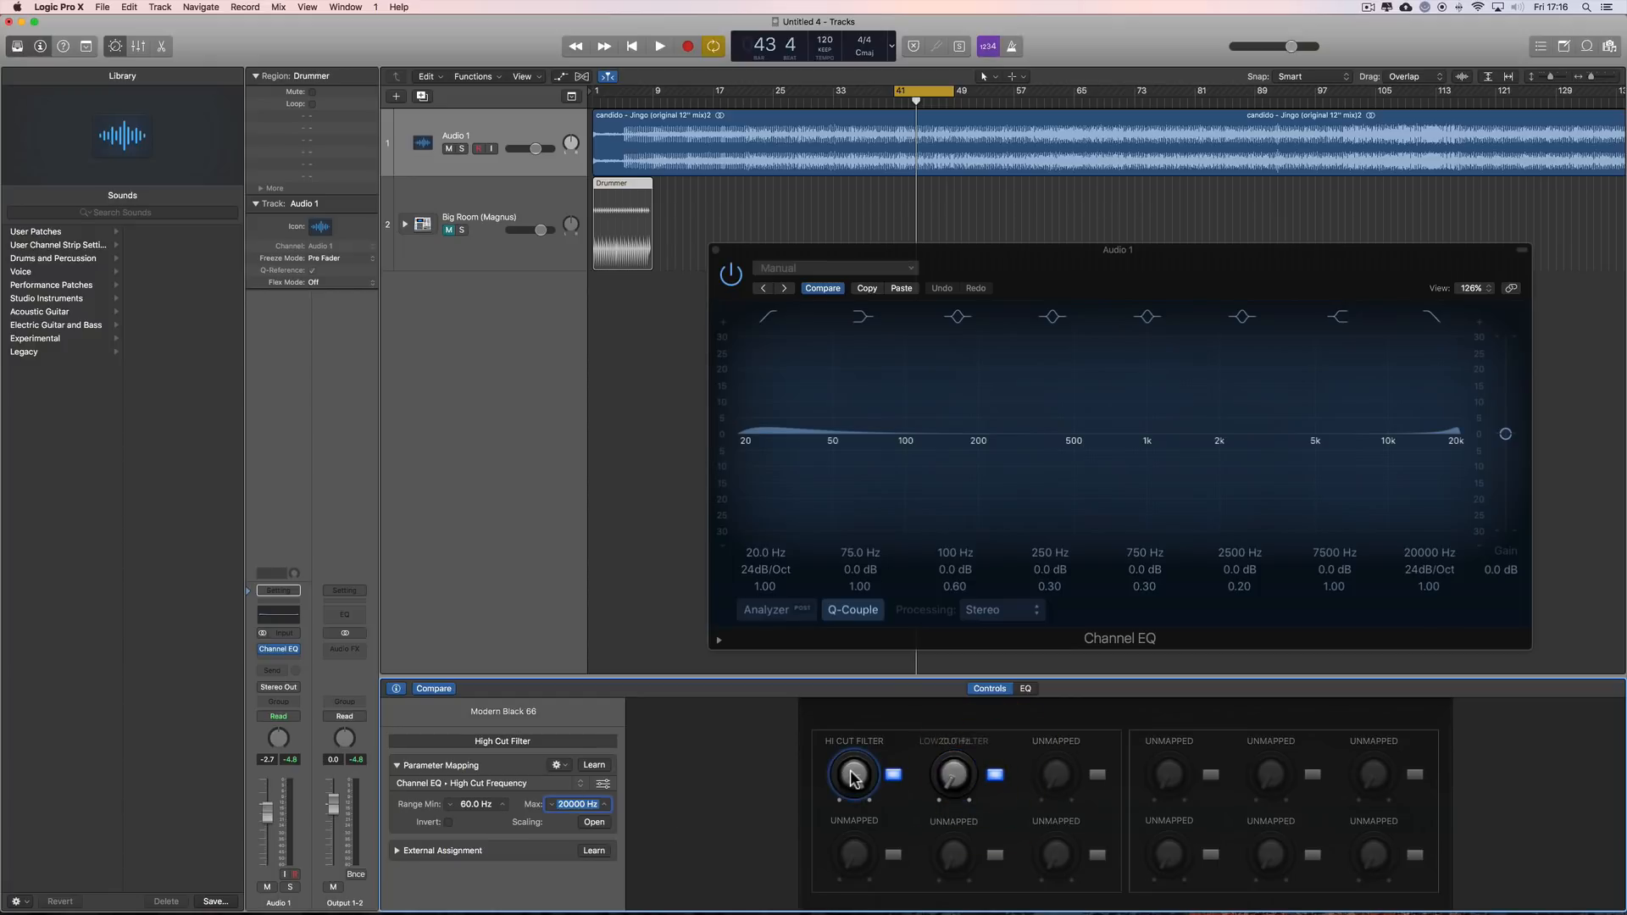
pyautogui.doubleClick(469, 805)
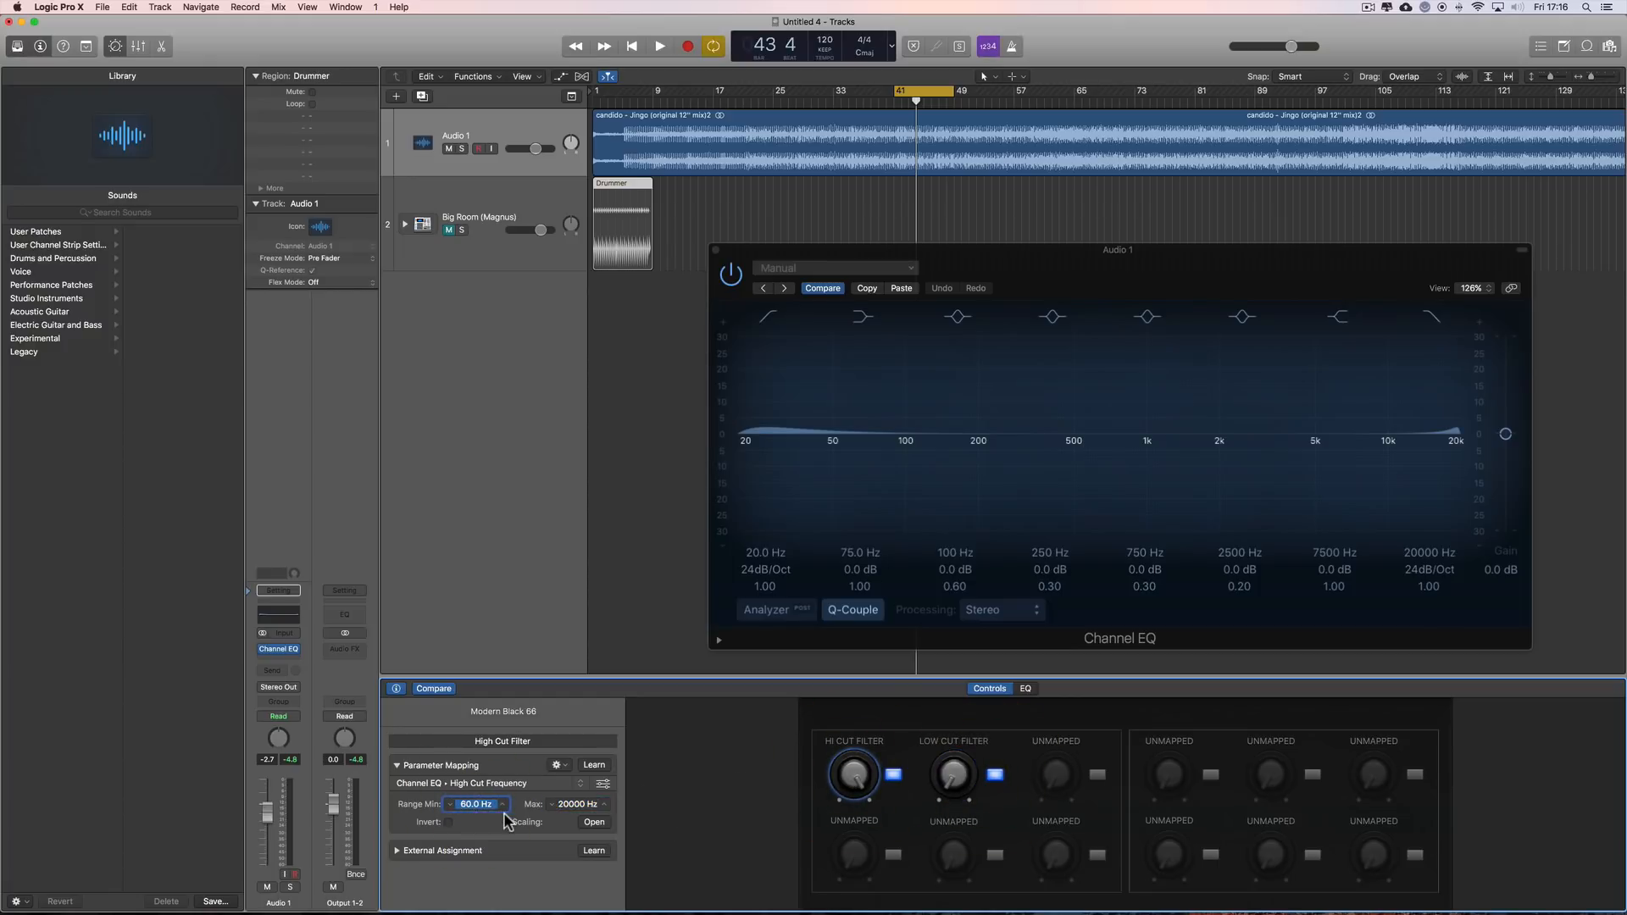
# - Hide the smart controls inspector and close Audio 1's Channel EQ window
pyautogui.click(395, 689)
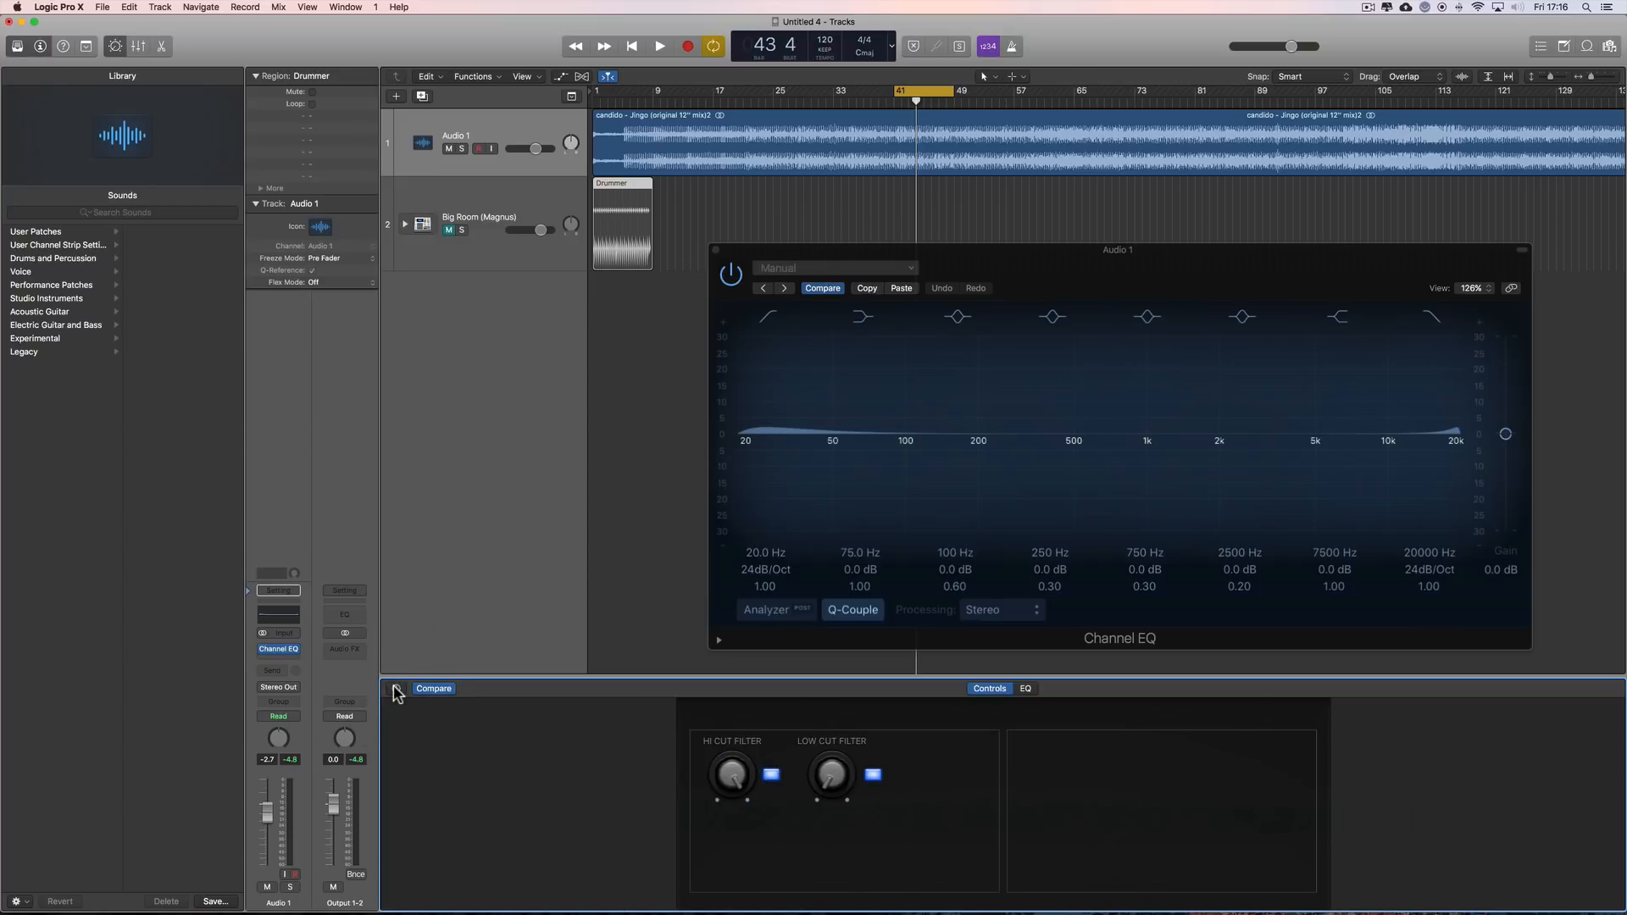
pyautogui.click(716, 250)
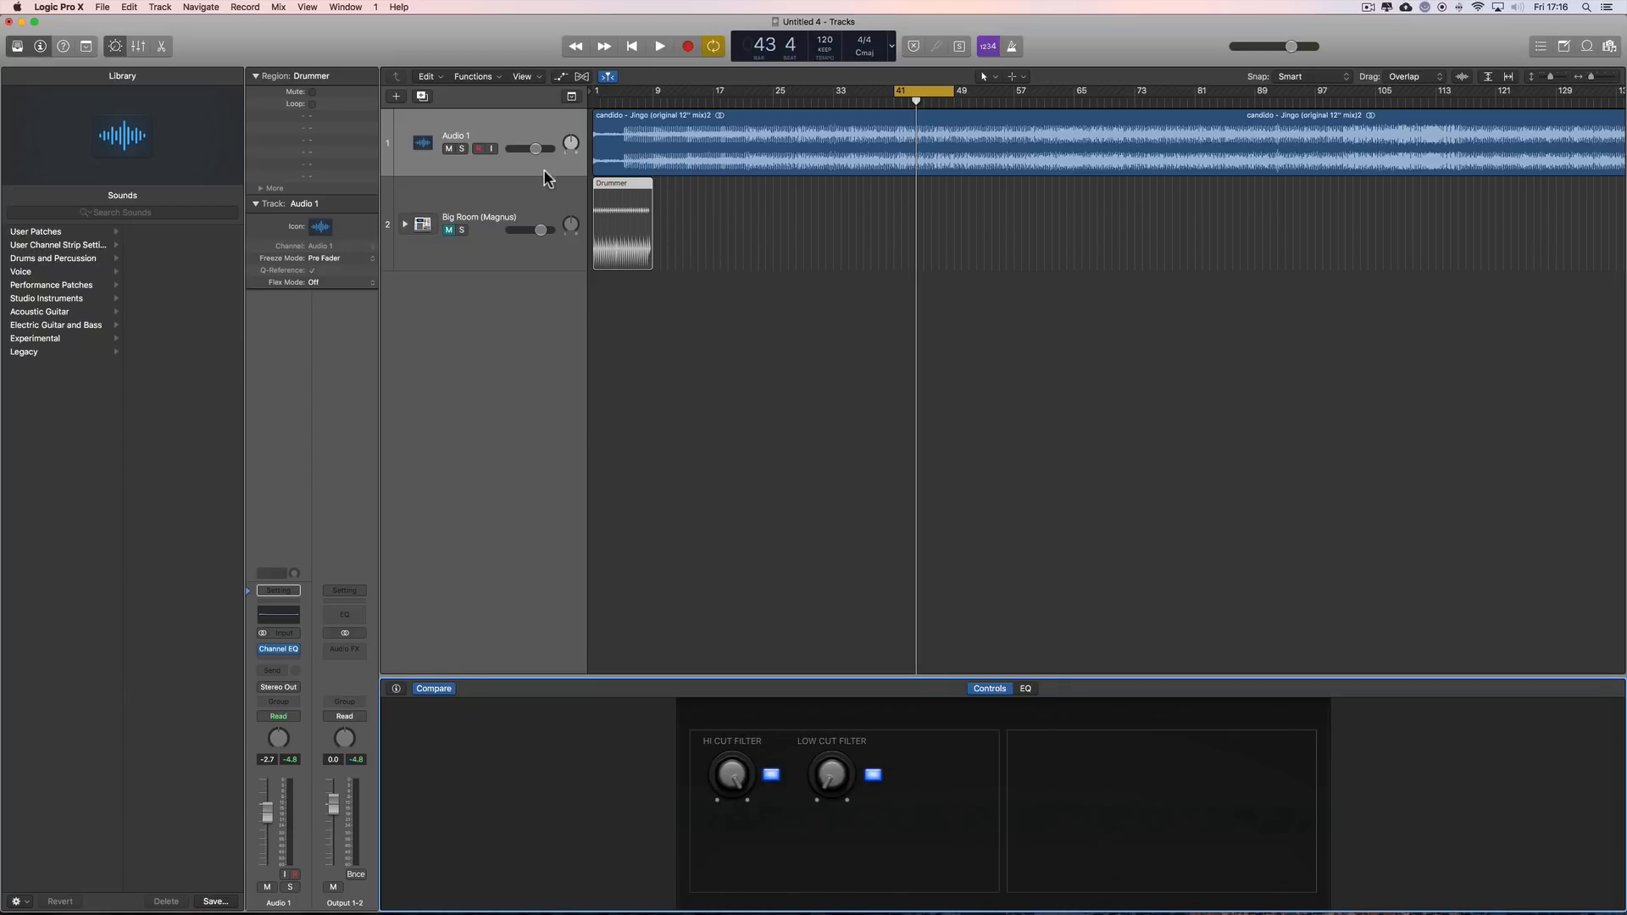
# - Save the Audio 1 track's channel strip and smart controls as a user patch named sweep_eq
pyautogui.click(516, 136)
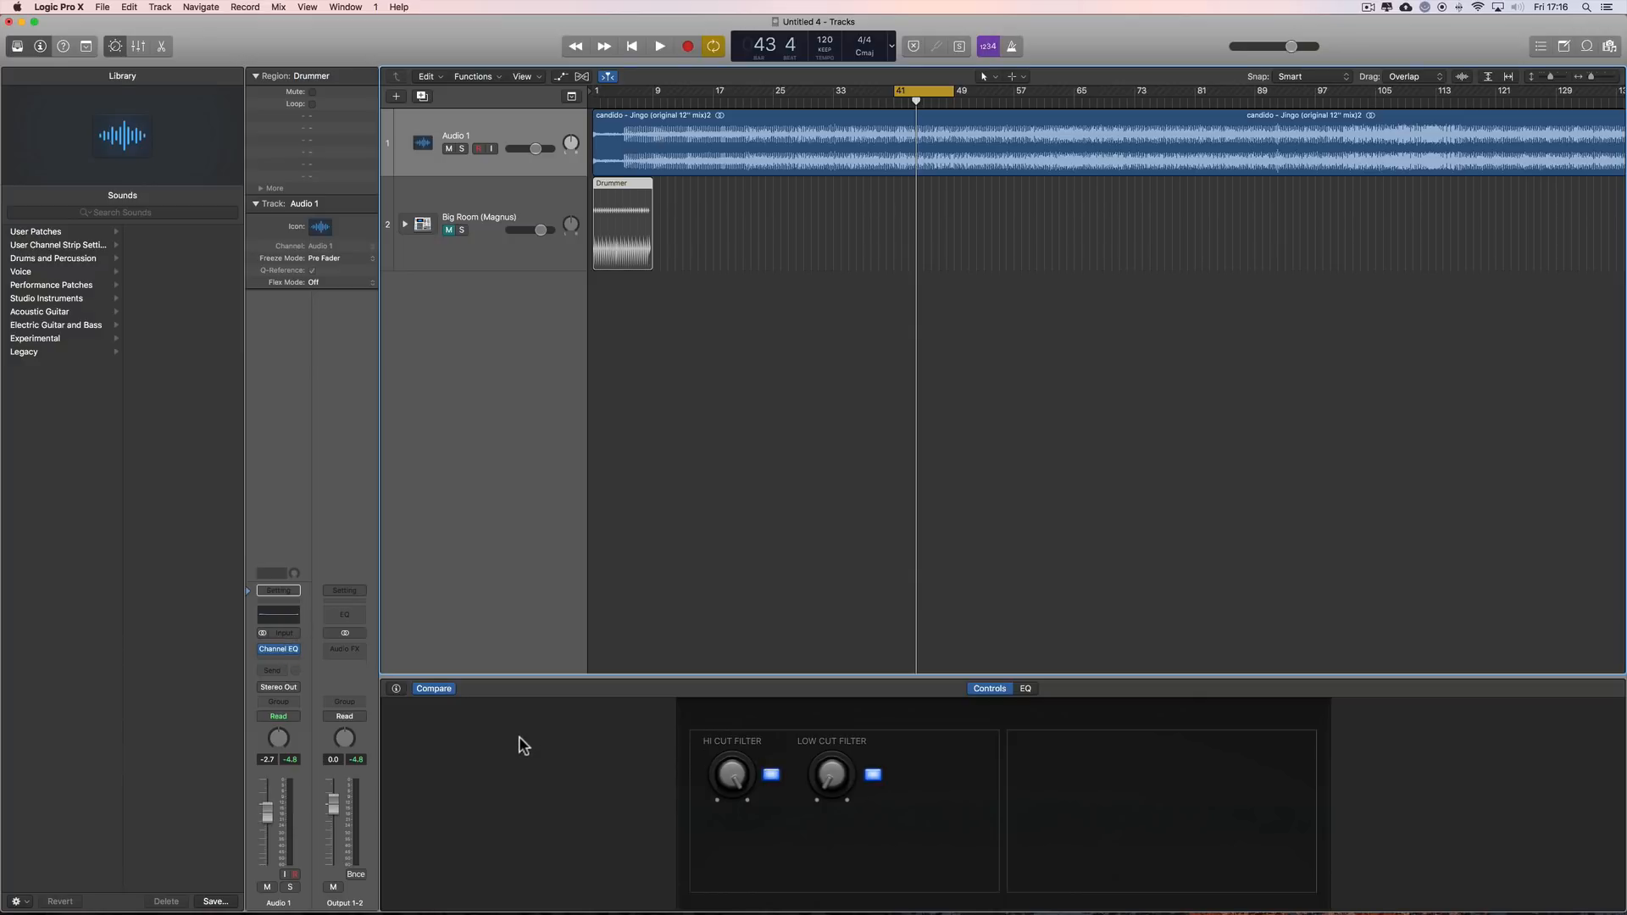
pyautogui.click(215, 901)
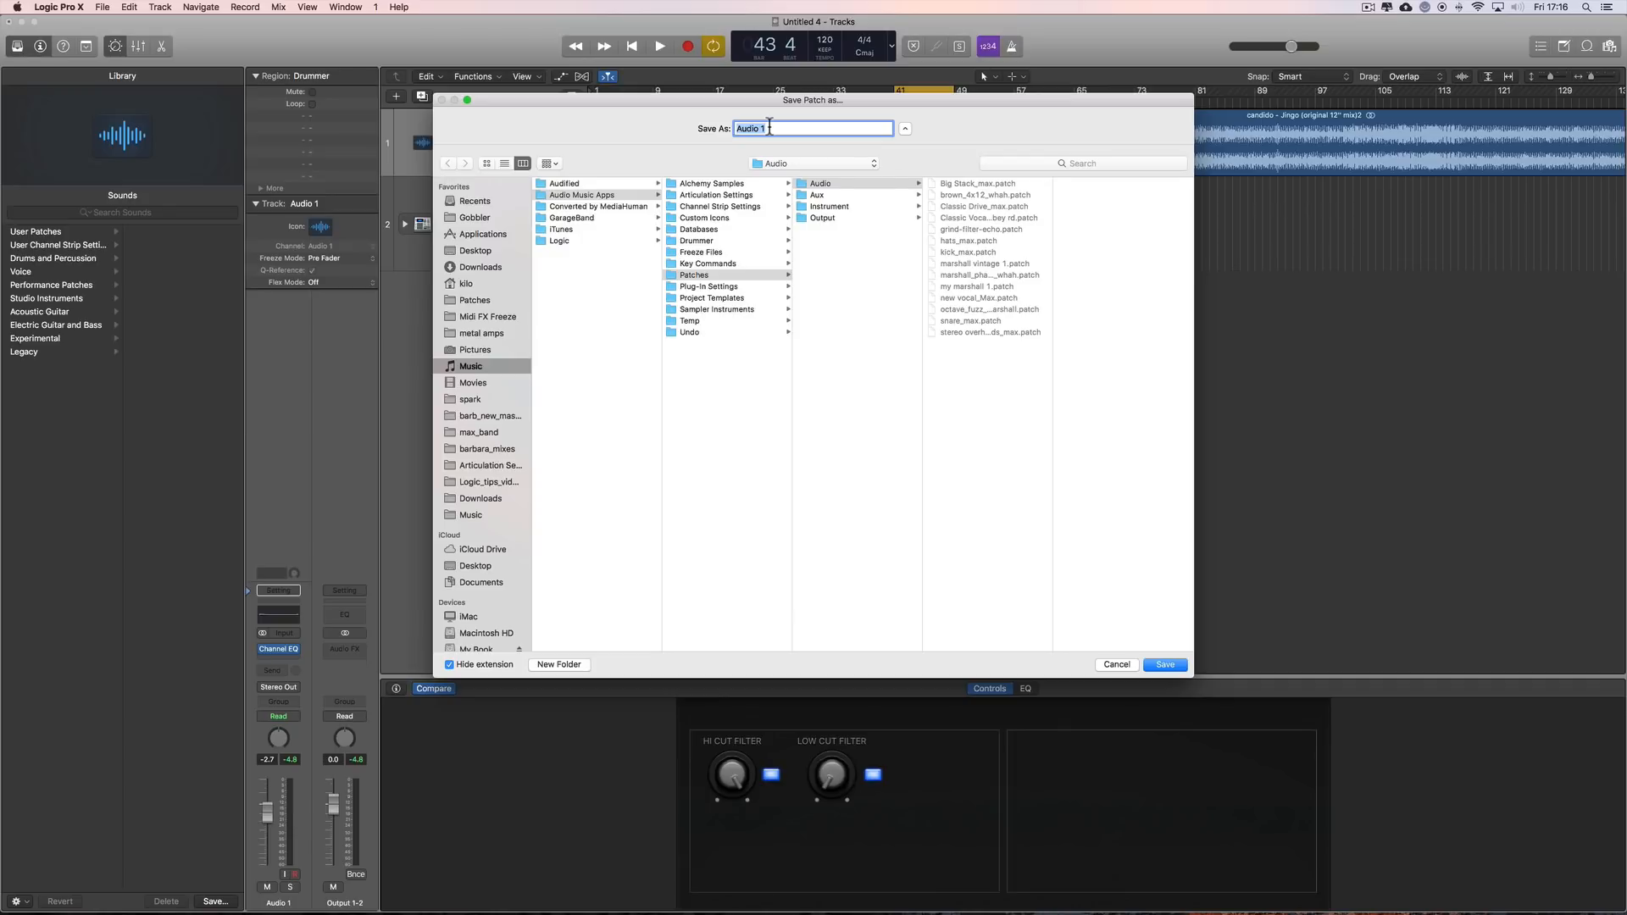
pyautogui.write('sweep_eq')
pyautogui.click(1165, 665)
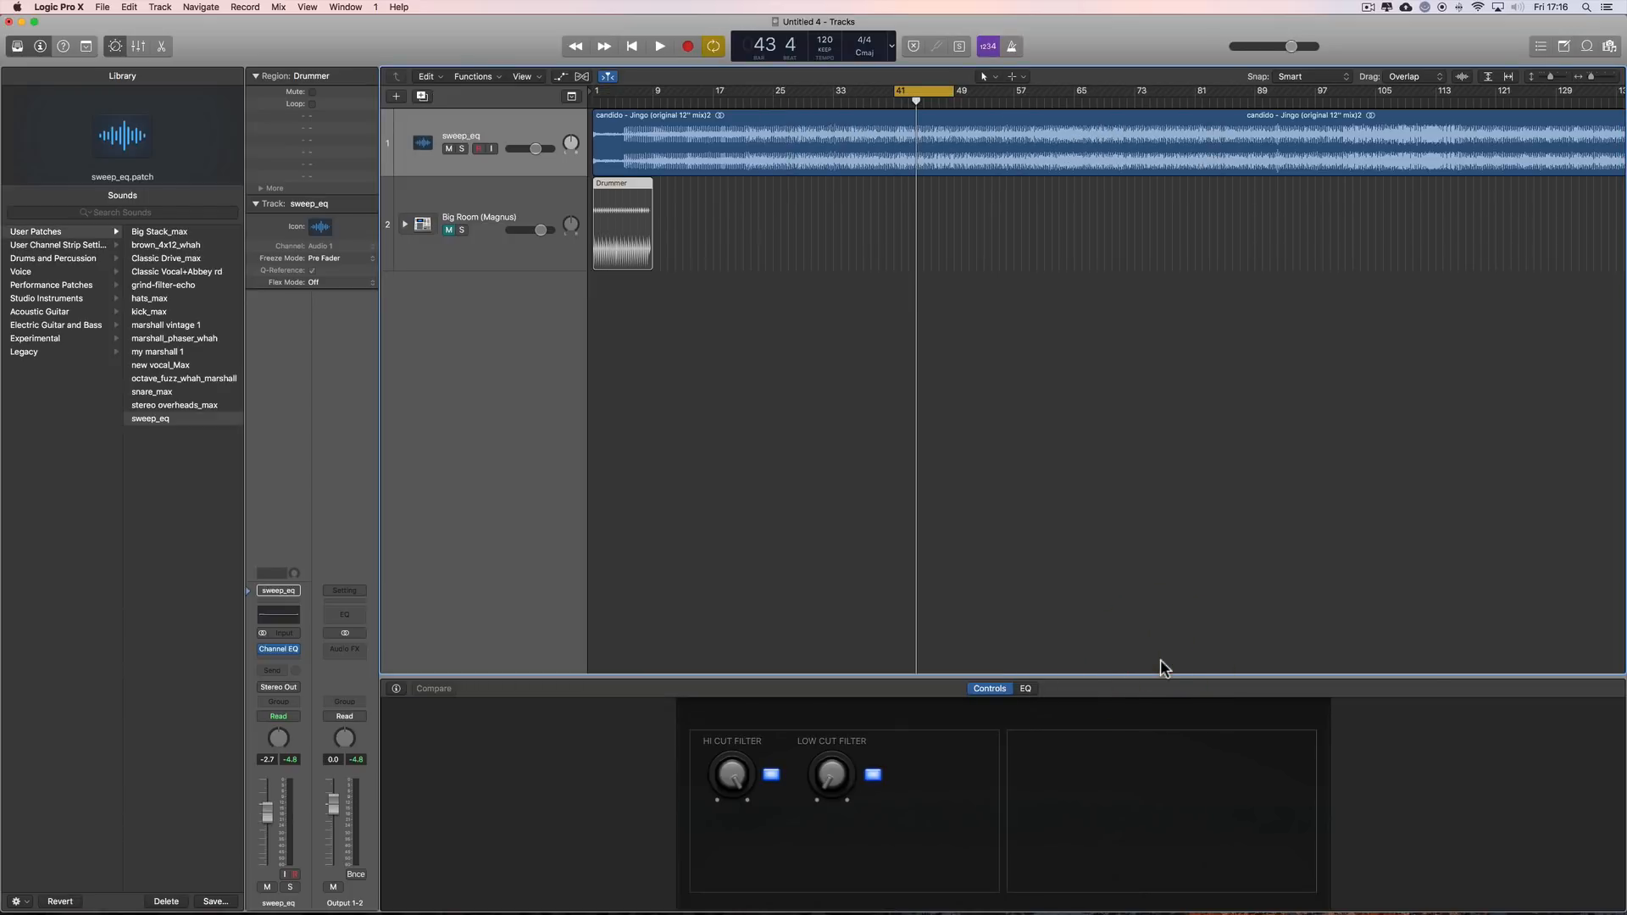
# - Delete the Big Room drummer track together with its region
pyautogui.click(739, 257)
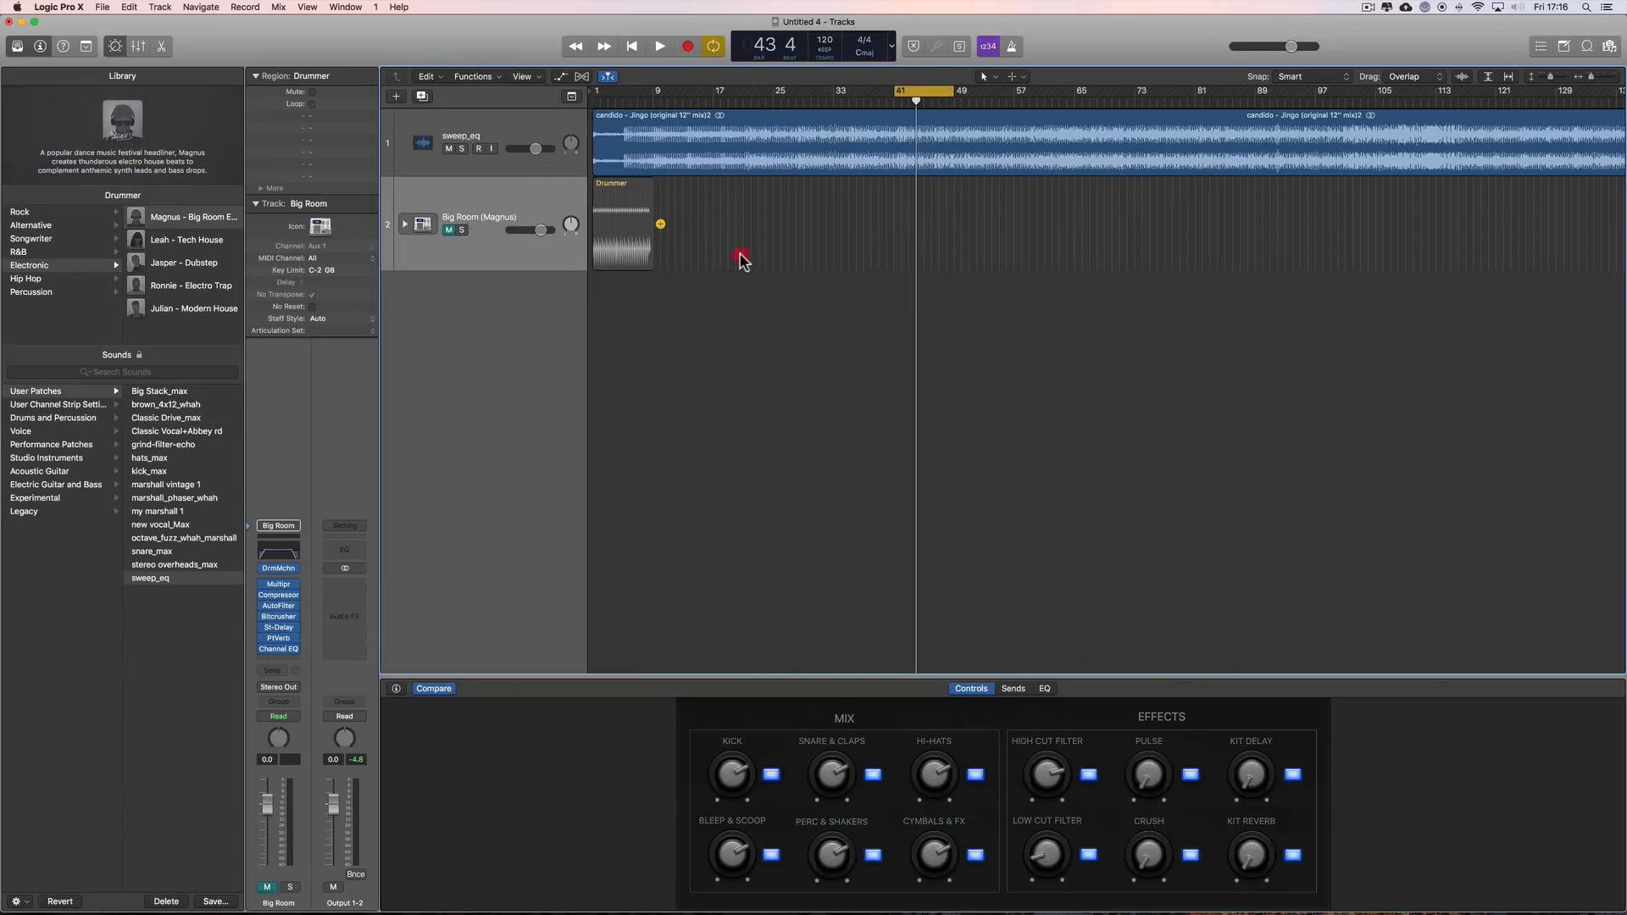
pyautogui.click(524, 209)
pyautogui.press('super+BackSpace')
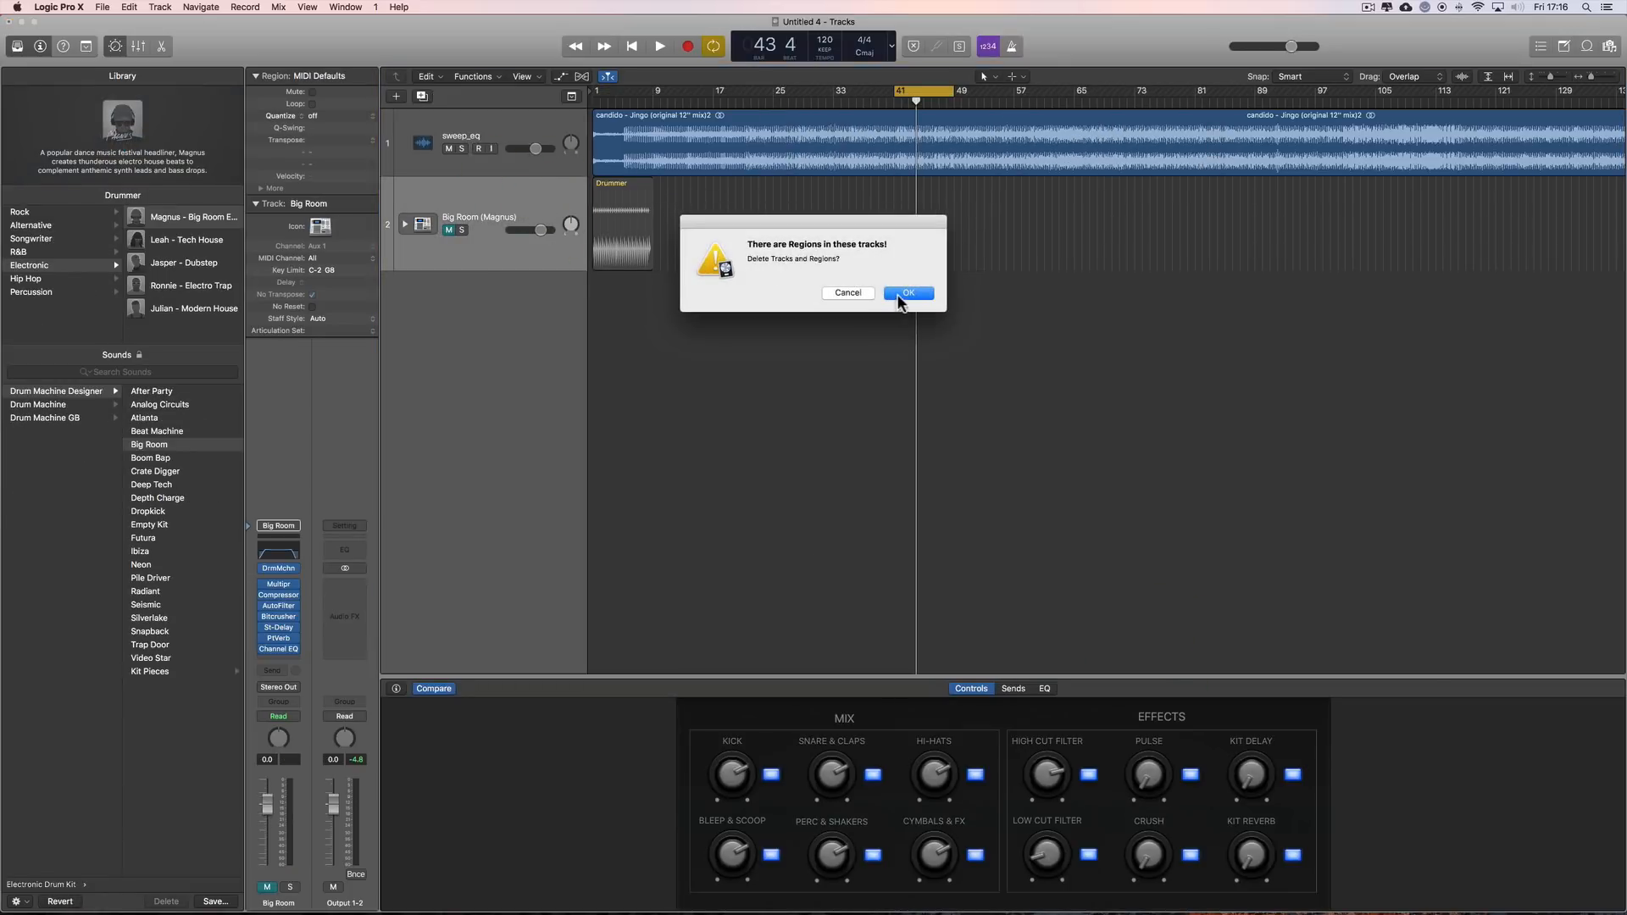
pyautogui.click(902, 297)
pyautogui.click(533, 221)
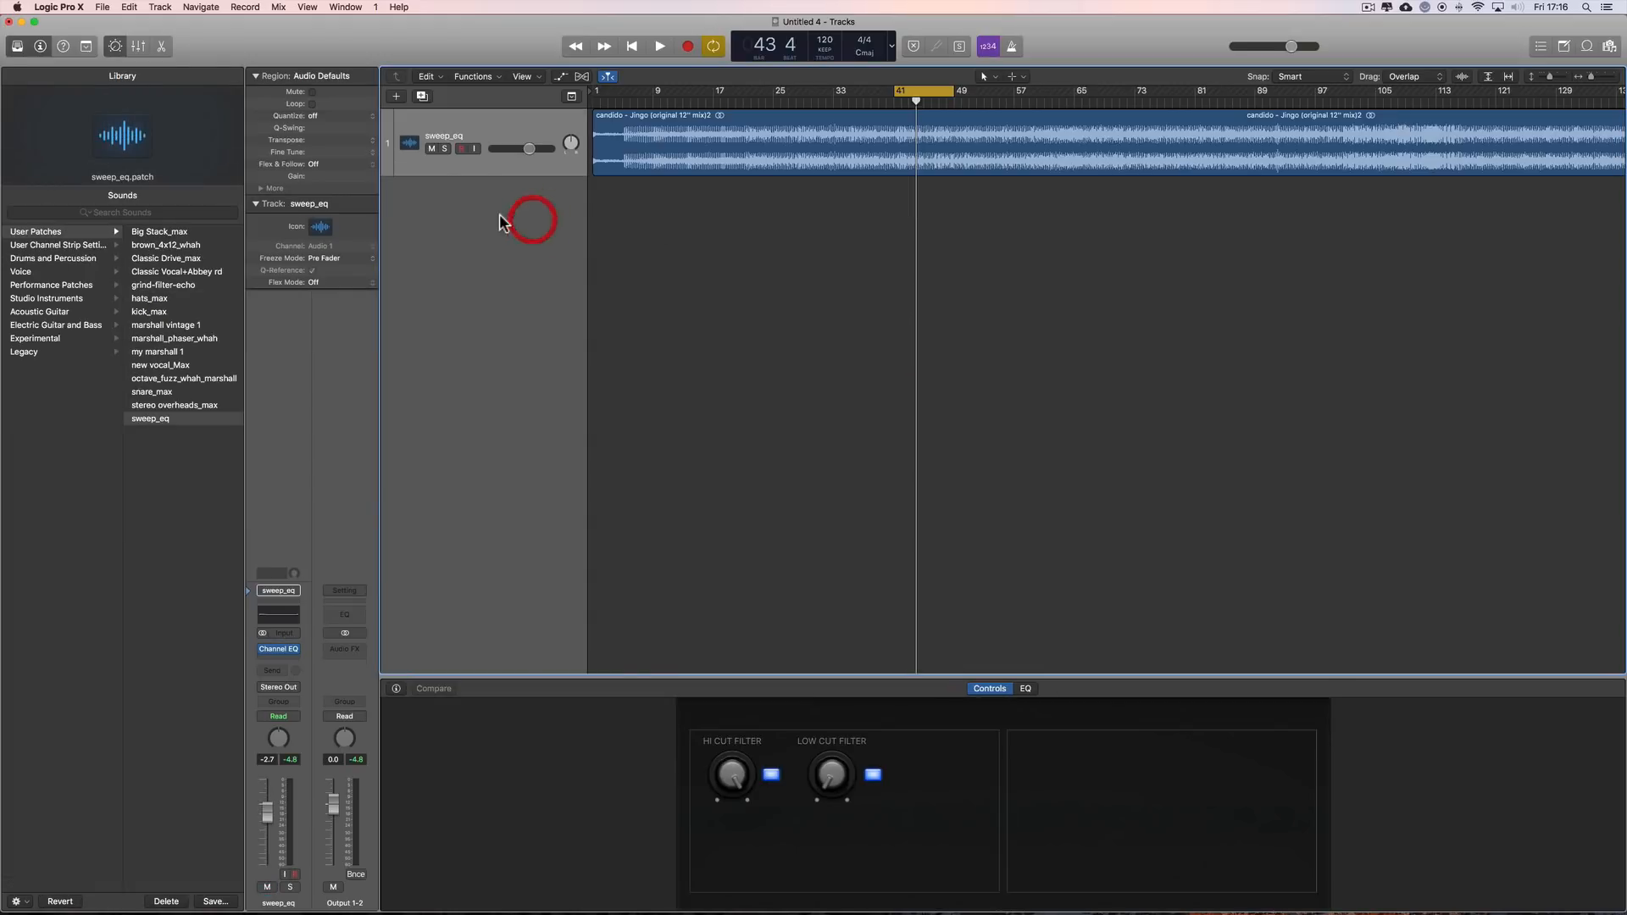
# - Add one new audio track and copy the audio region from the sweep_eq track onto it
pyautogui.click(396, 95)
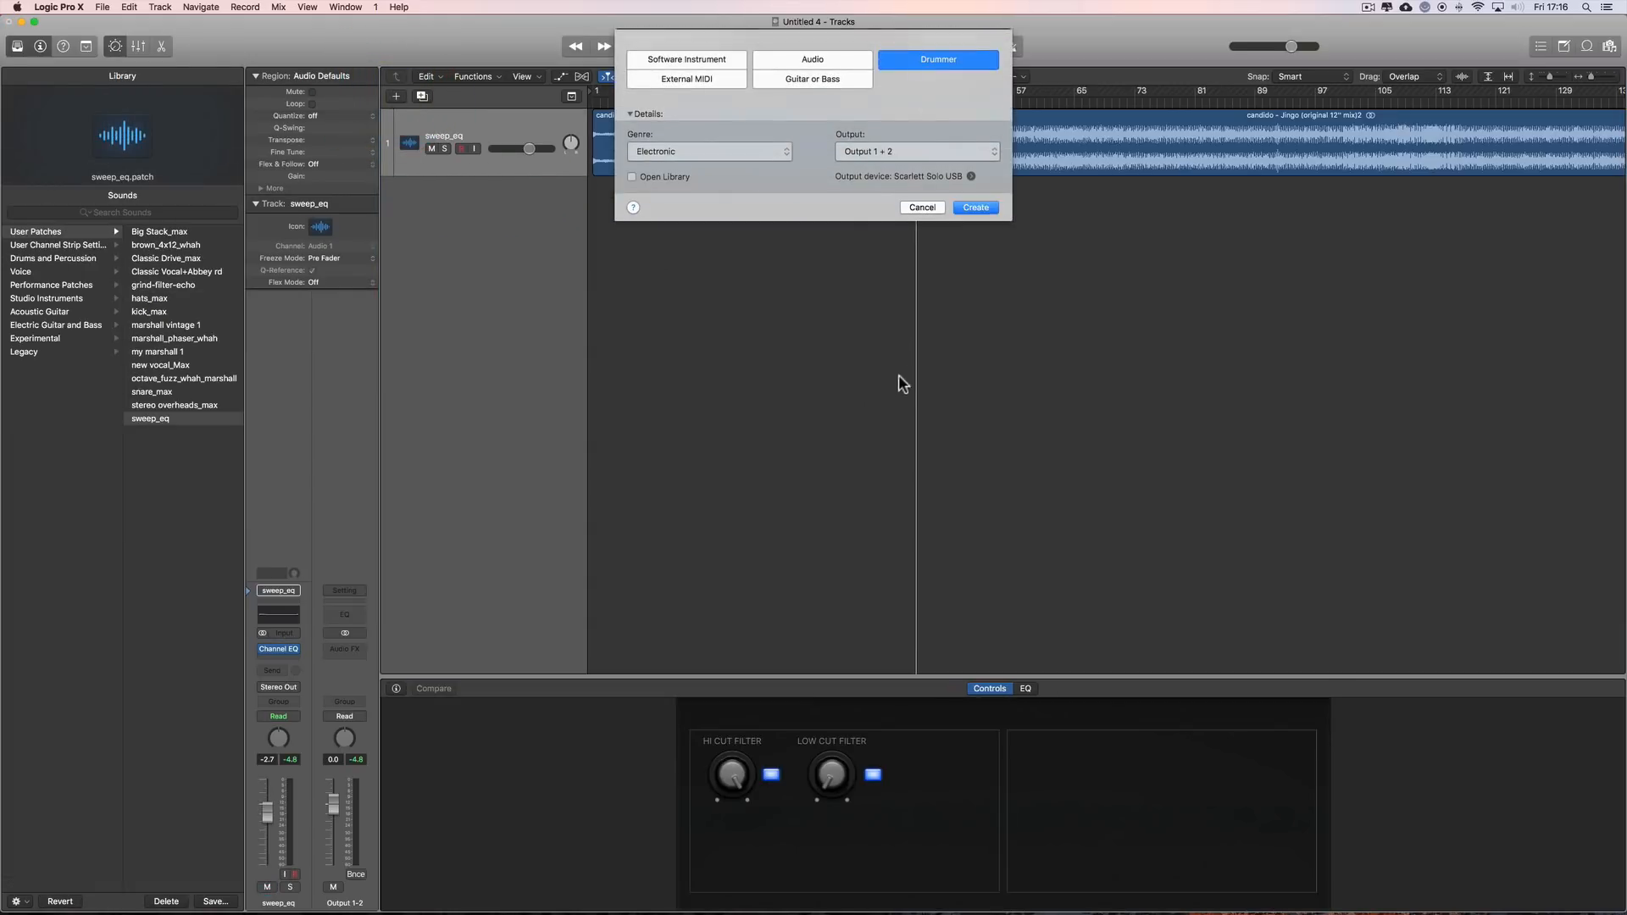
pyautogui.click(848, 61)
pyautogui.click(975, 256)
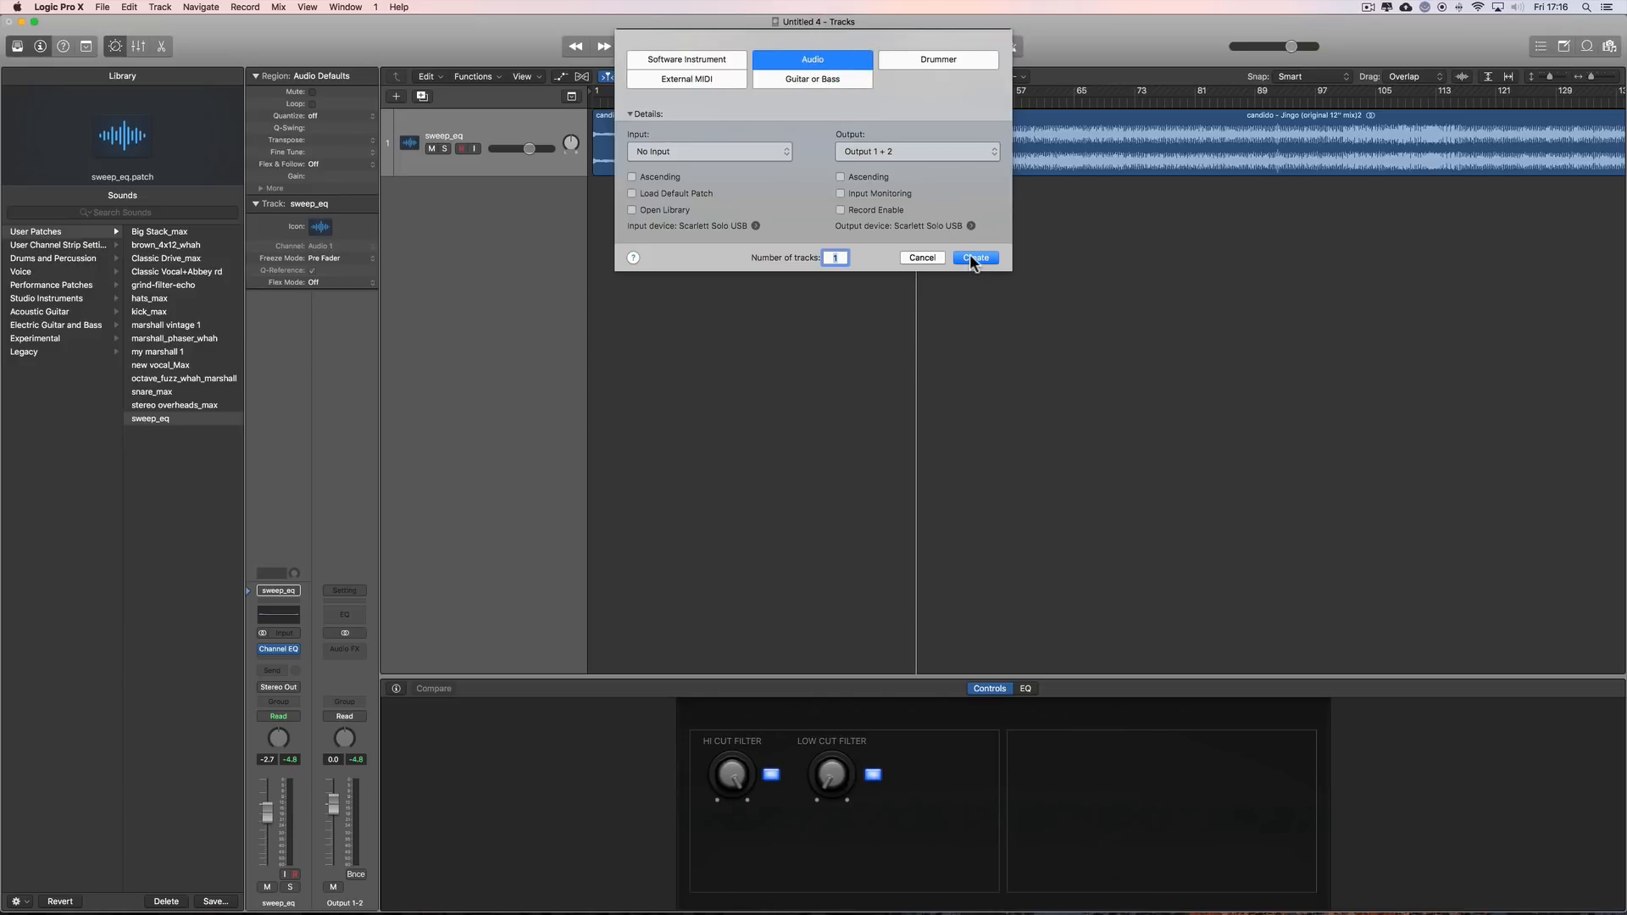
pyautogui.moveTo(660, 131); pyautogui.dragTo(658, 199)
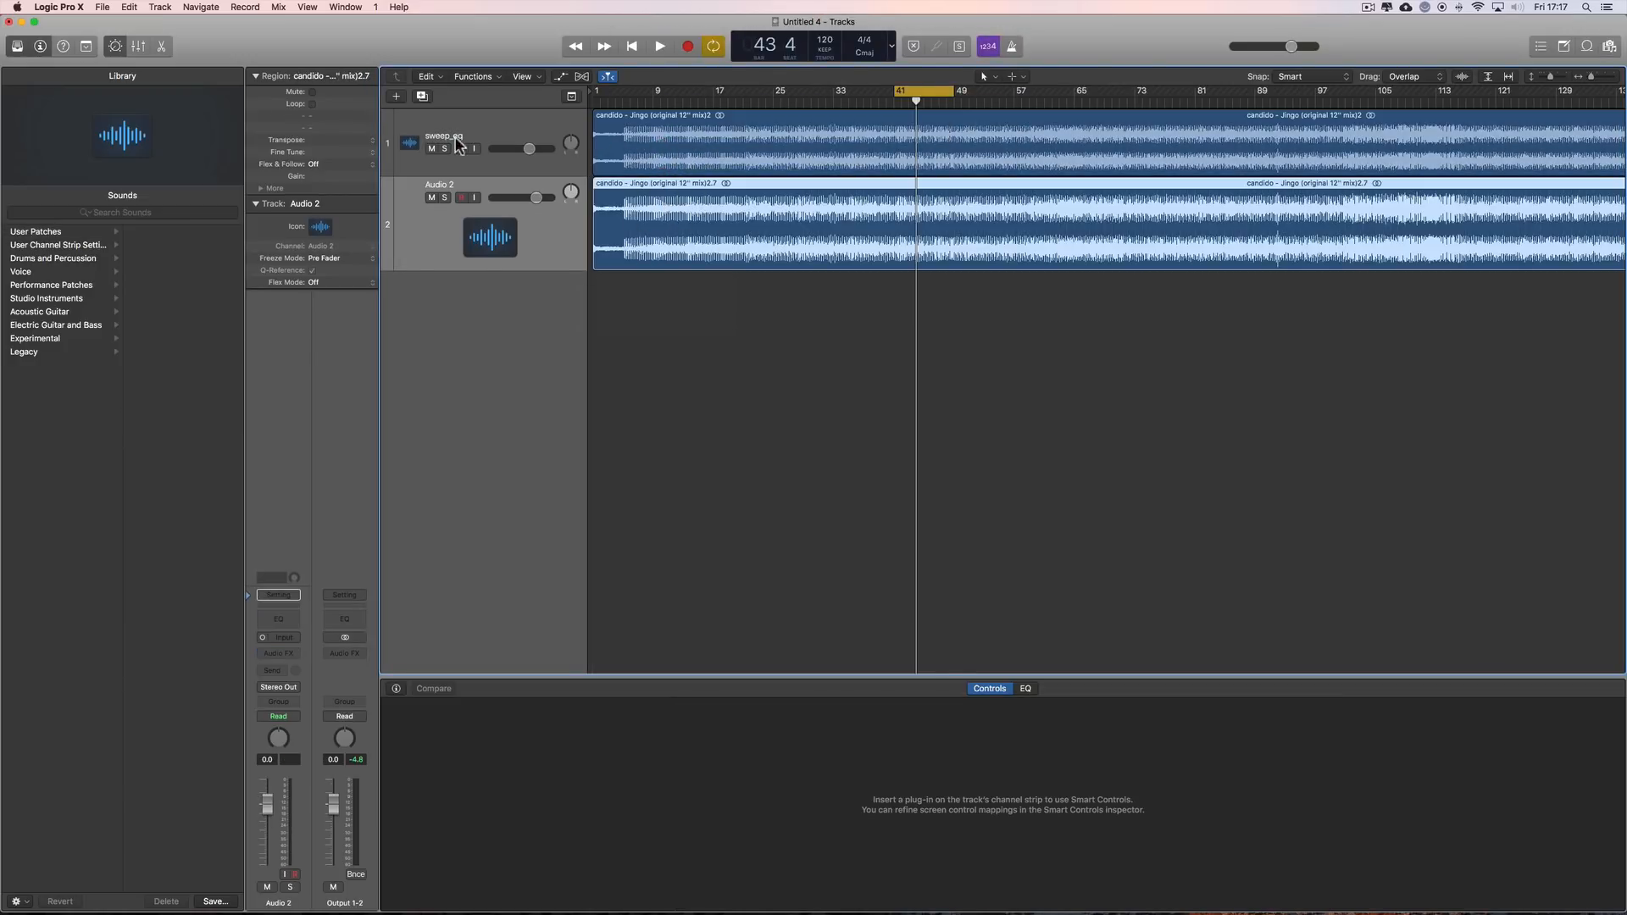
# - Mute the original sweep_eq track and load the sweep_eq user patch onto the Audio 2 track
pyautogui.click(433, 149)
pyautogui.click(531, 232)
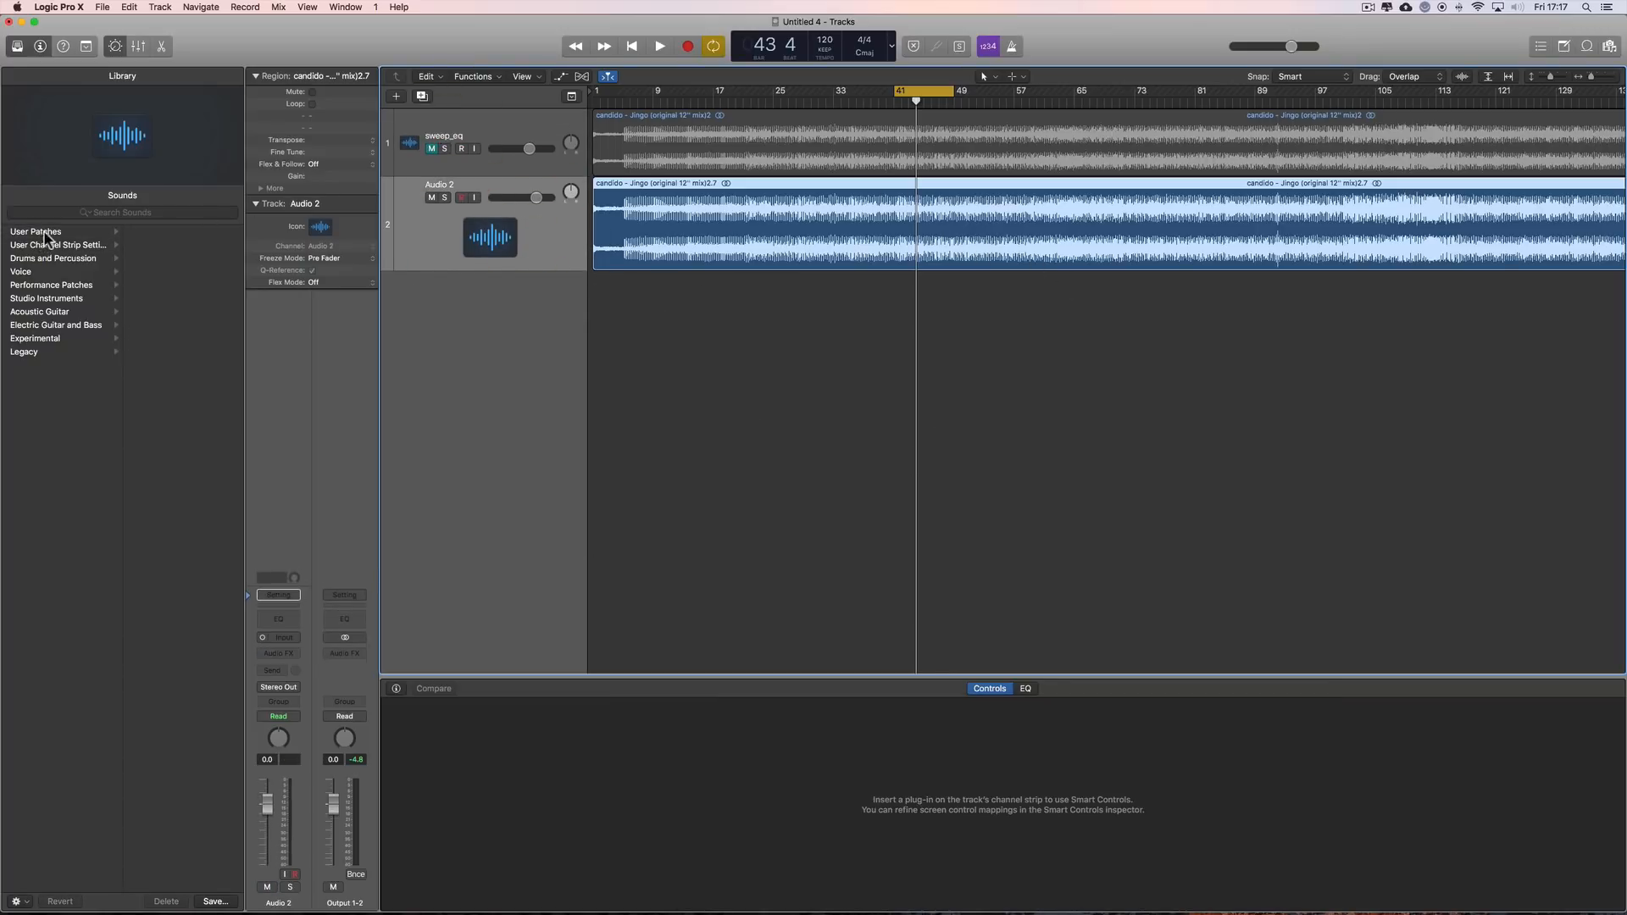
pyautogui.click(530, 216)
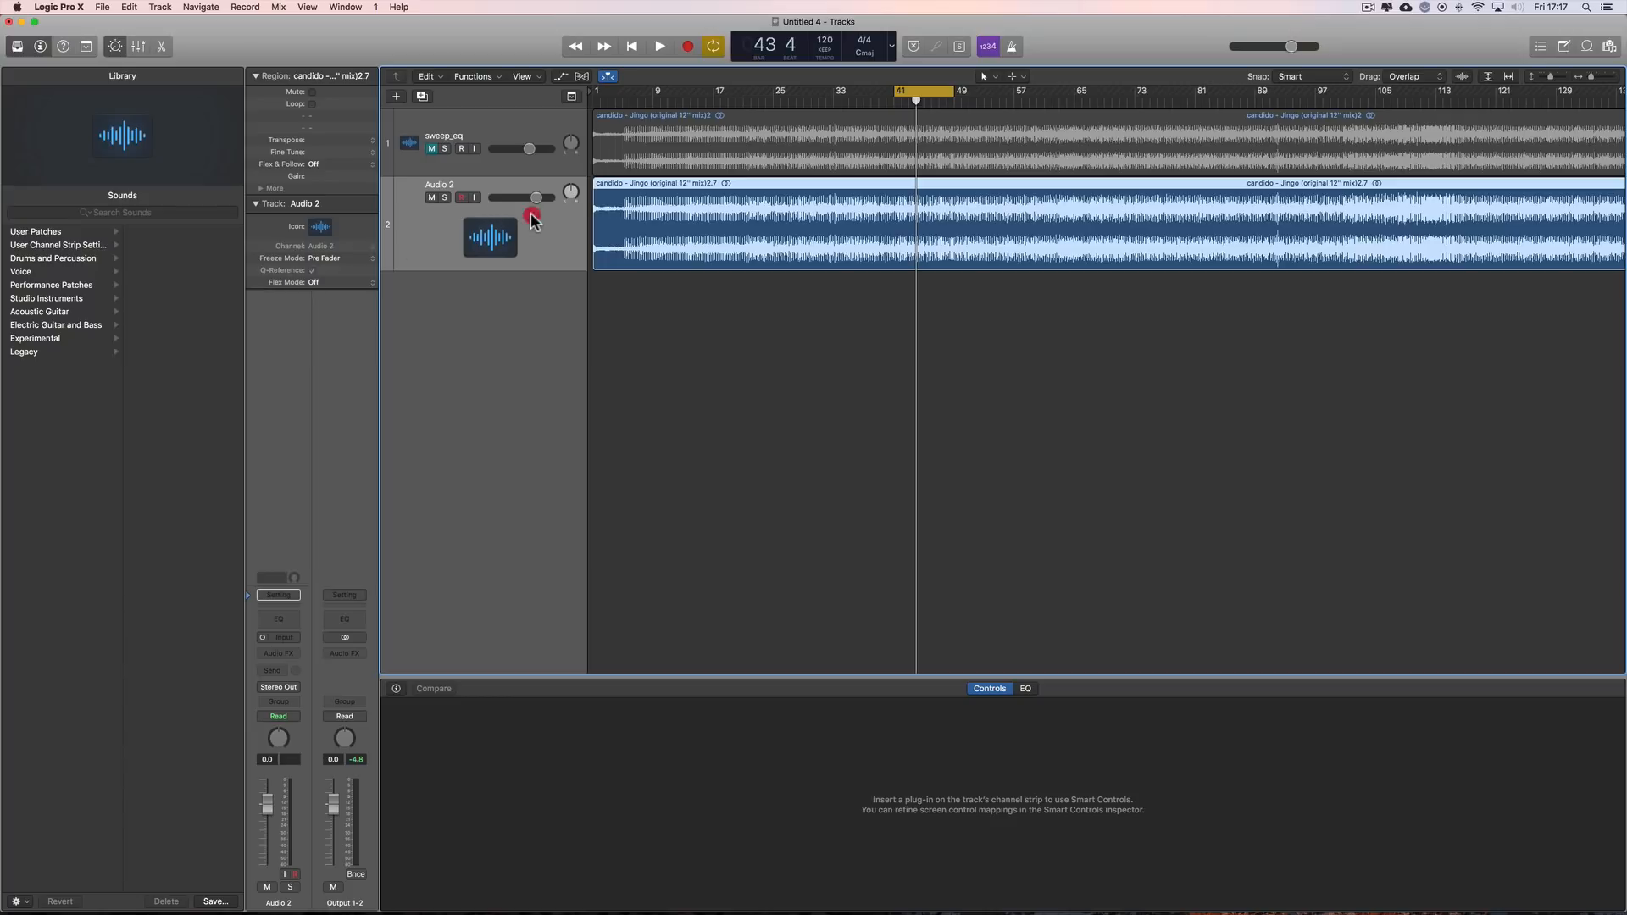
pyautogui.click(43, 232)
pyautogui.click(161, 418)
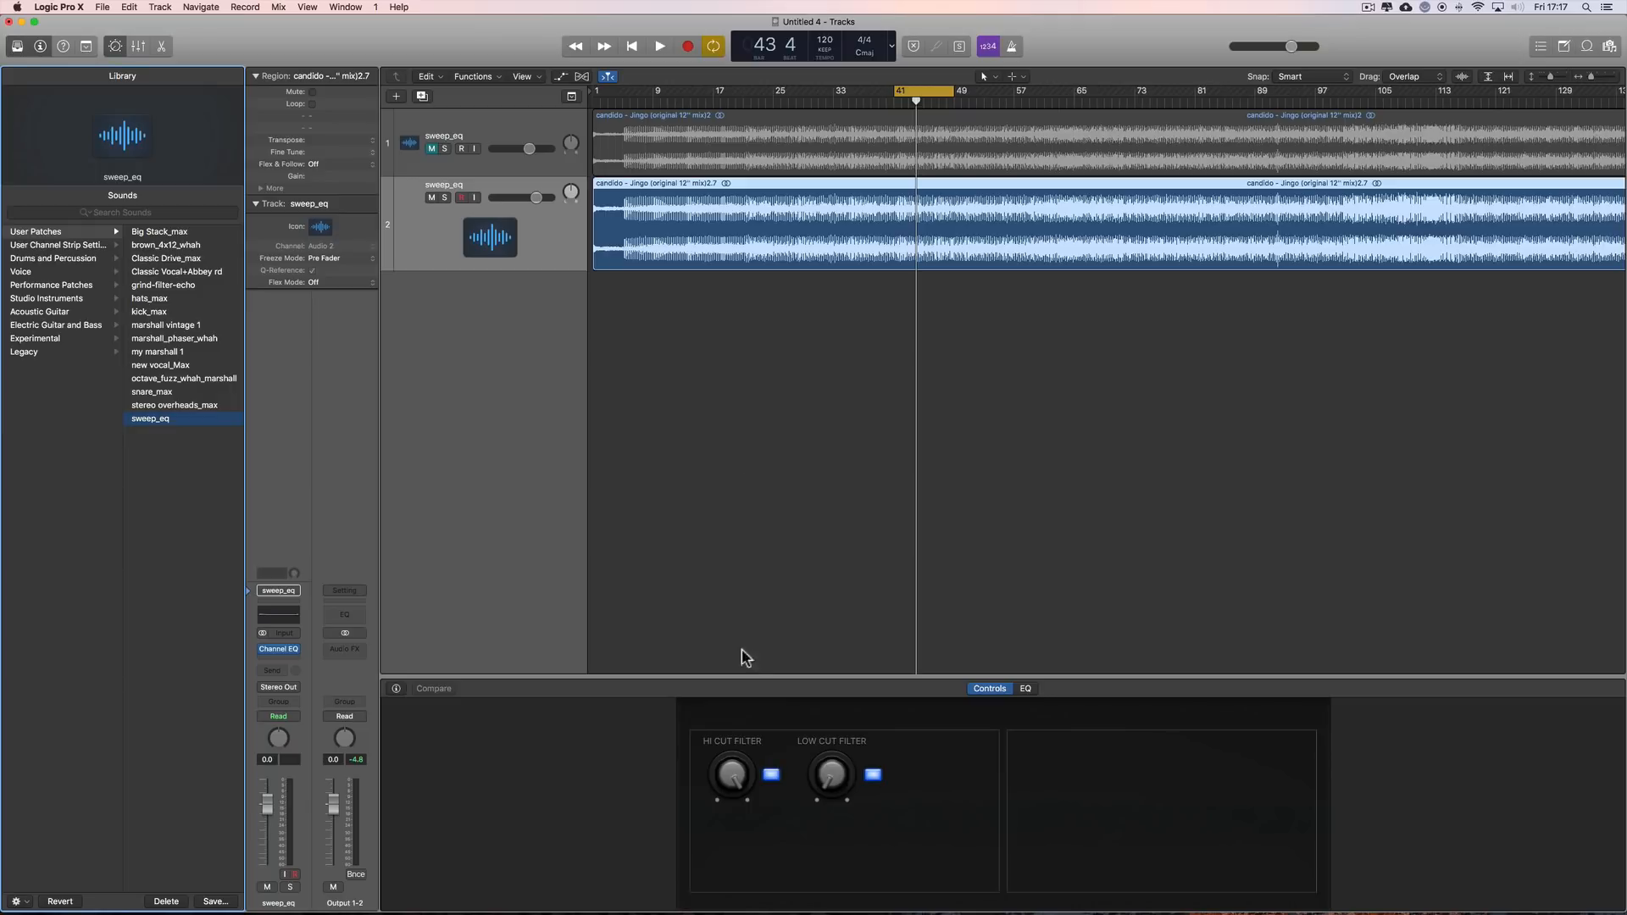
# - Start playback and turn the filter smart control knobs to audition the loaded patch
pyautogui.press('space')
pyautogui.moveTo(756, 756)
pyautogui.mouseDown()
pyautogui.moveTo(753, 900)
pyautogui.moveTo(746, 767)
pyautogui.moveTo(828, 694)
pyautogui.moveTo(836, 643)
pyautogui.moveTo(839, 750)
pyautogui.moveTo(843, 697)
pyautogui.mouseUp()
pyautogui.moveTo(842, 698); pyautogui.dragTo(843, 686)
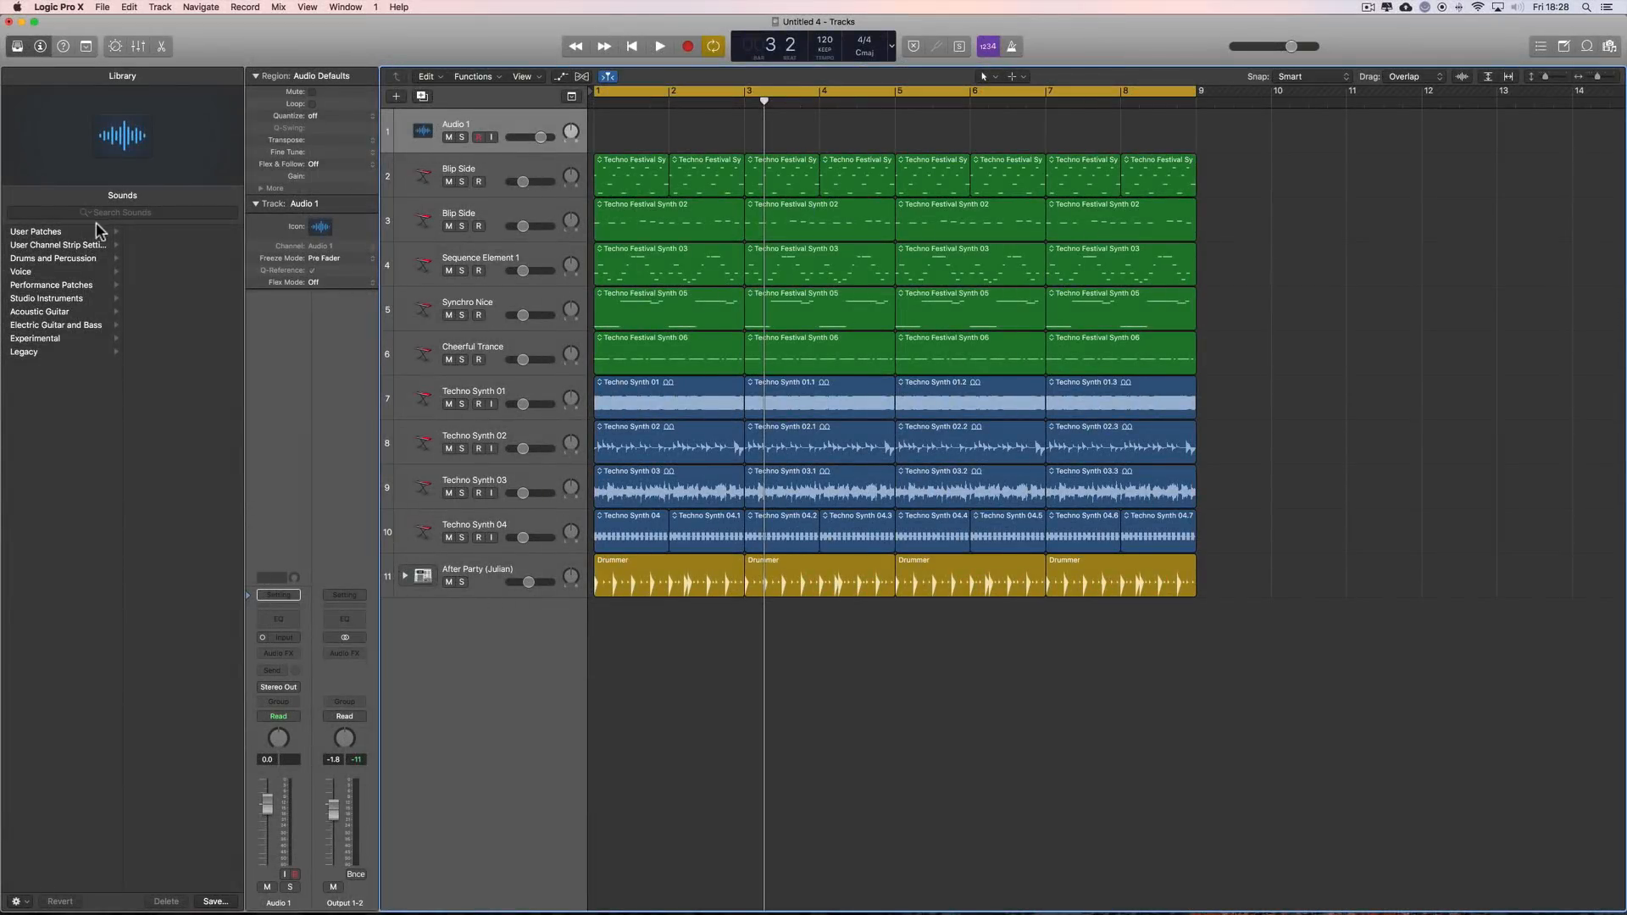
# - In the techno project, load the sweep_eq user patch onto the Audio 1 track
pyautogui.click(66, 232)
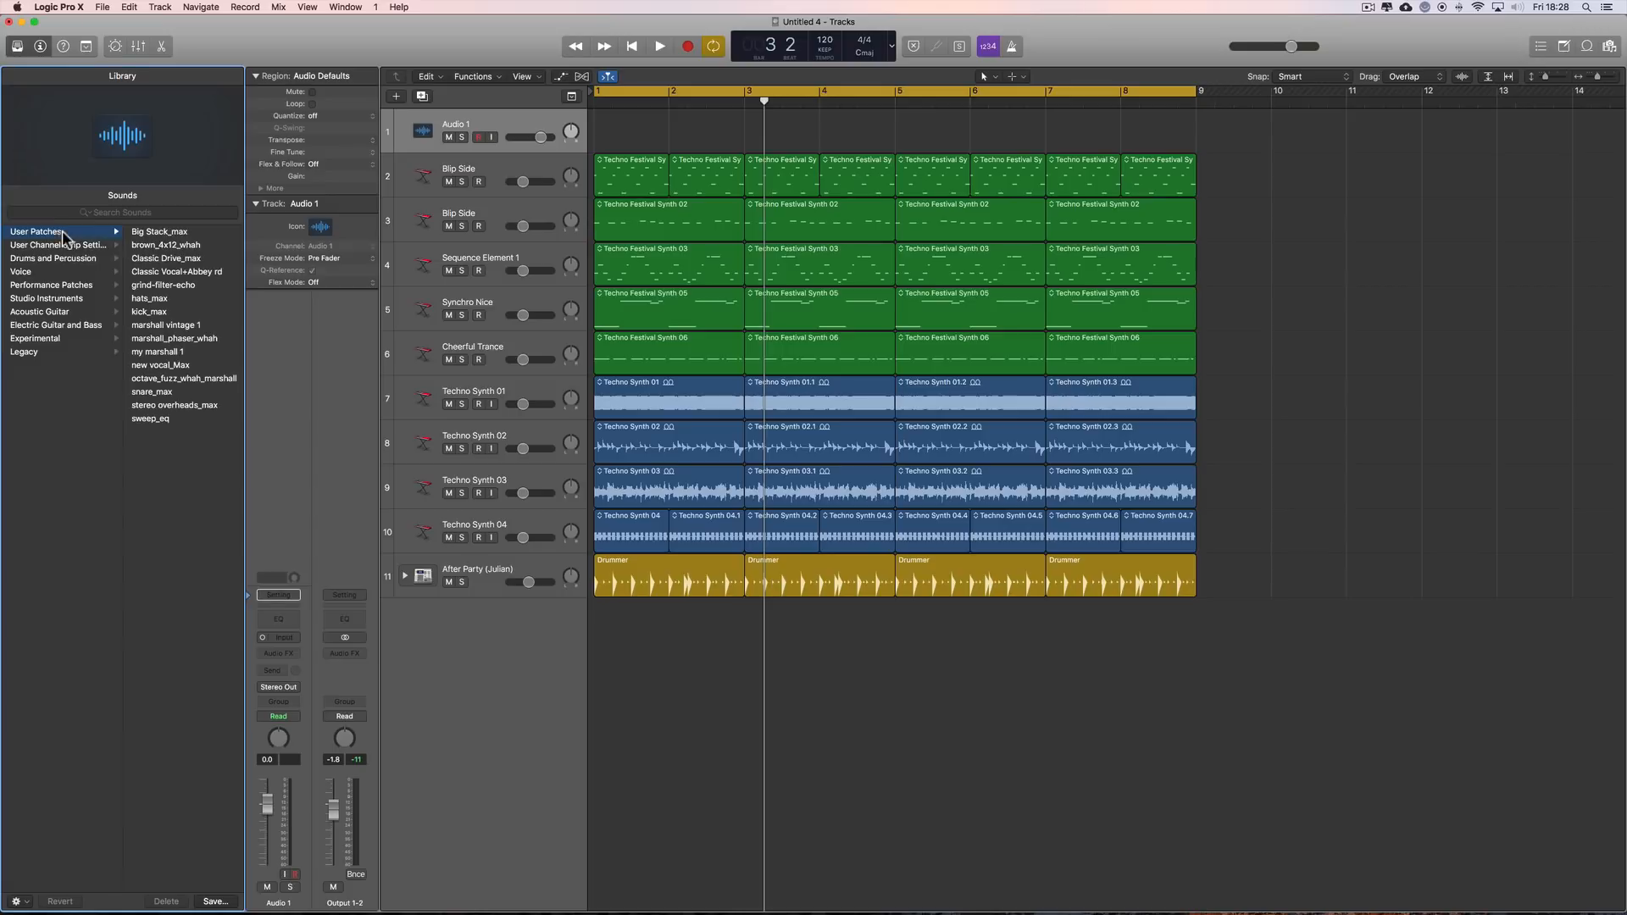
pyautogui.click(500, 121)
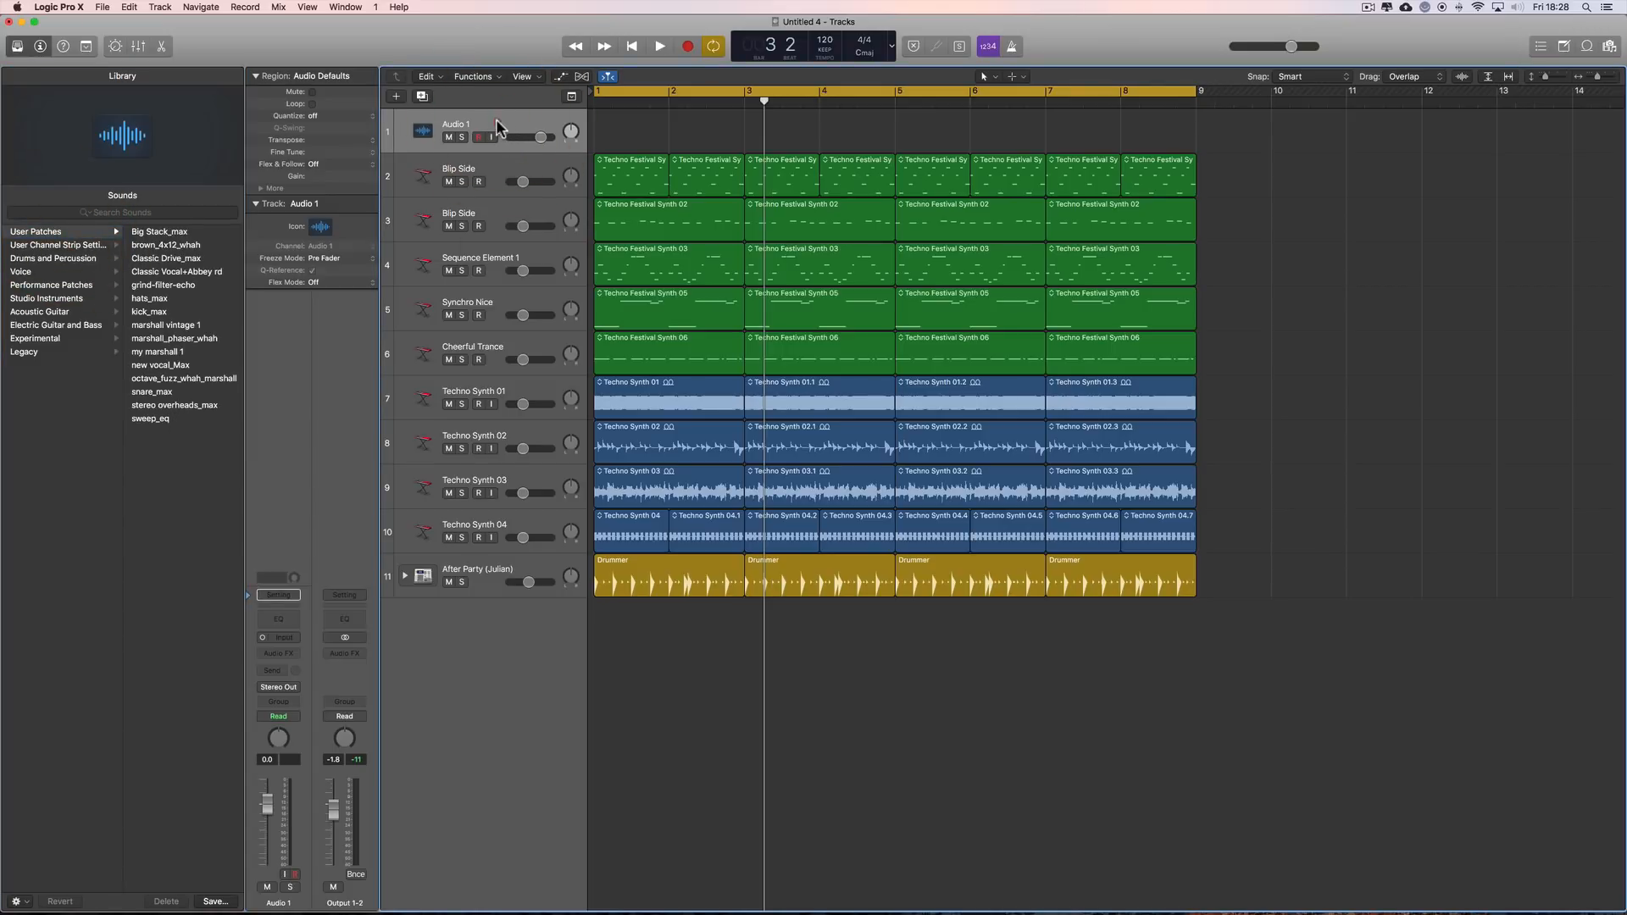
pyautogui.click(161, 420)
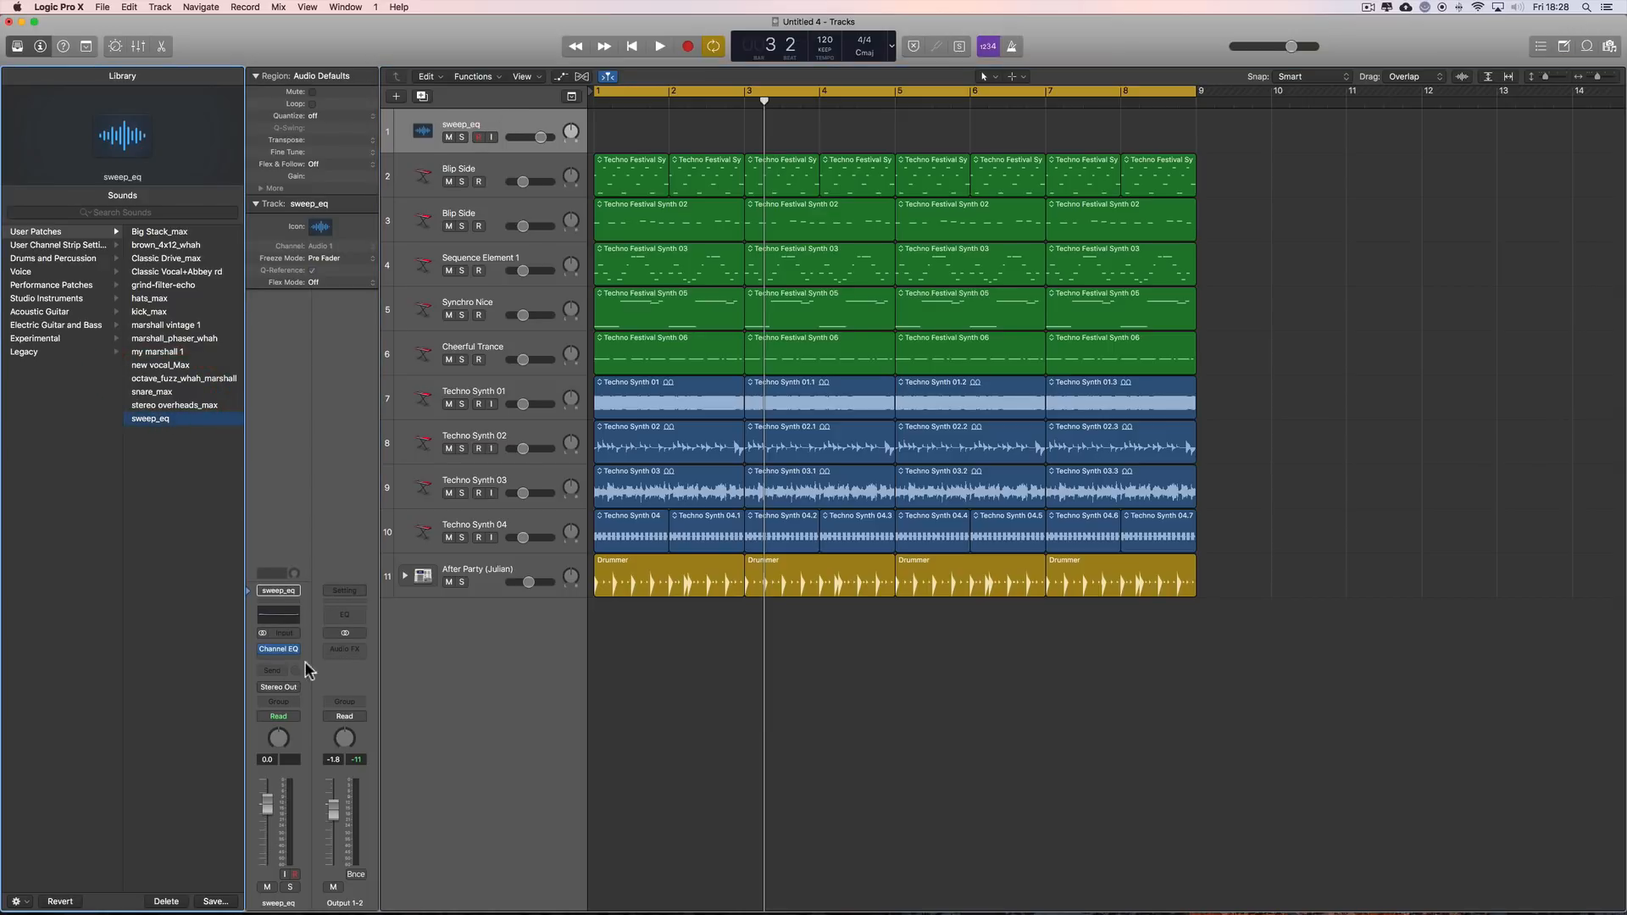
# - Show and hide the sweep_eq track's smart controls, and delete that track
pyautogui.click(114, 46)
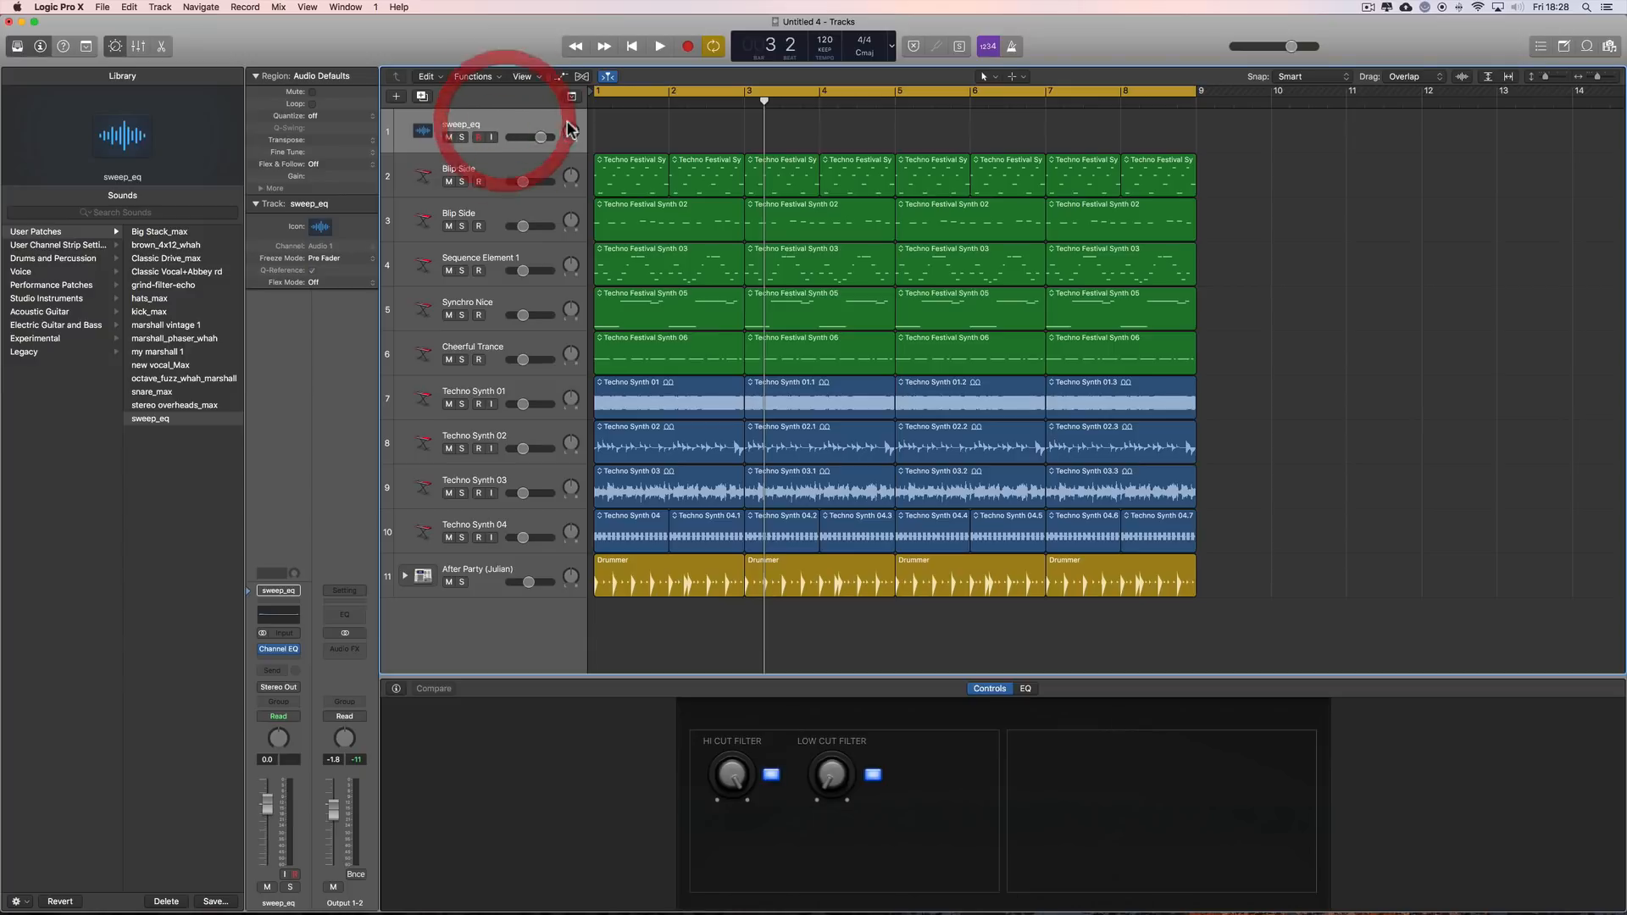
pyautogui.click(116, 47)
pyautogui.press('super+BackSpace')
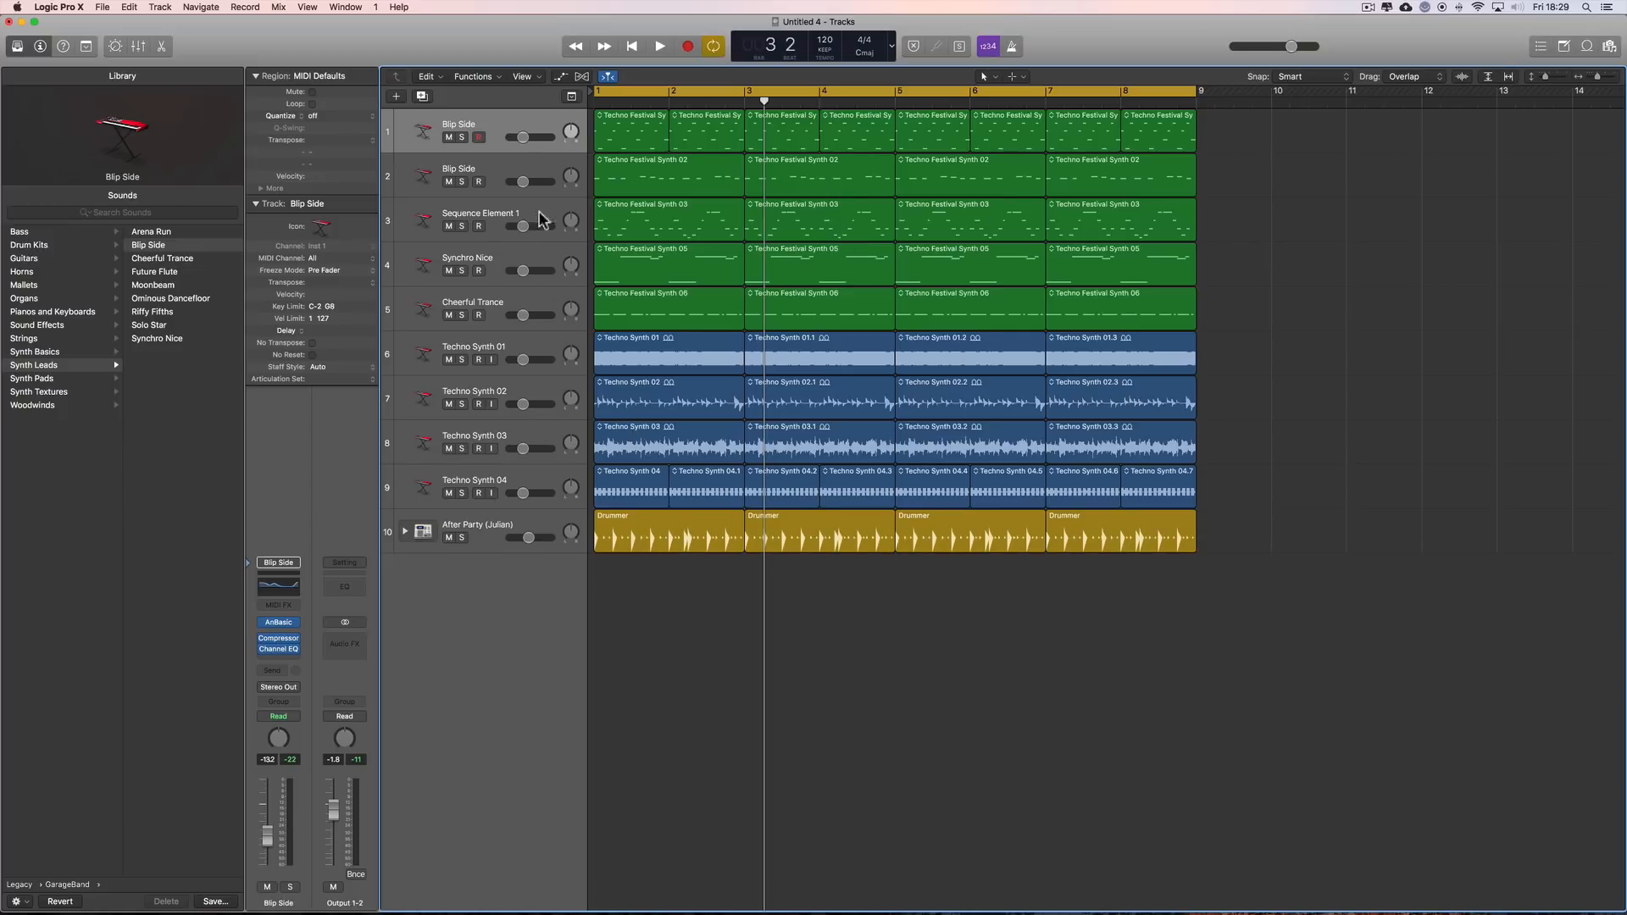
# - Play a short stretch of the techno arrangement from the beginning and stop playback
pyautogui.press('Return')
pyautogui.press('space')
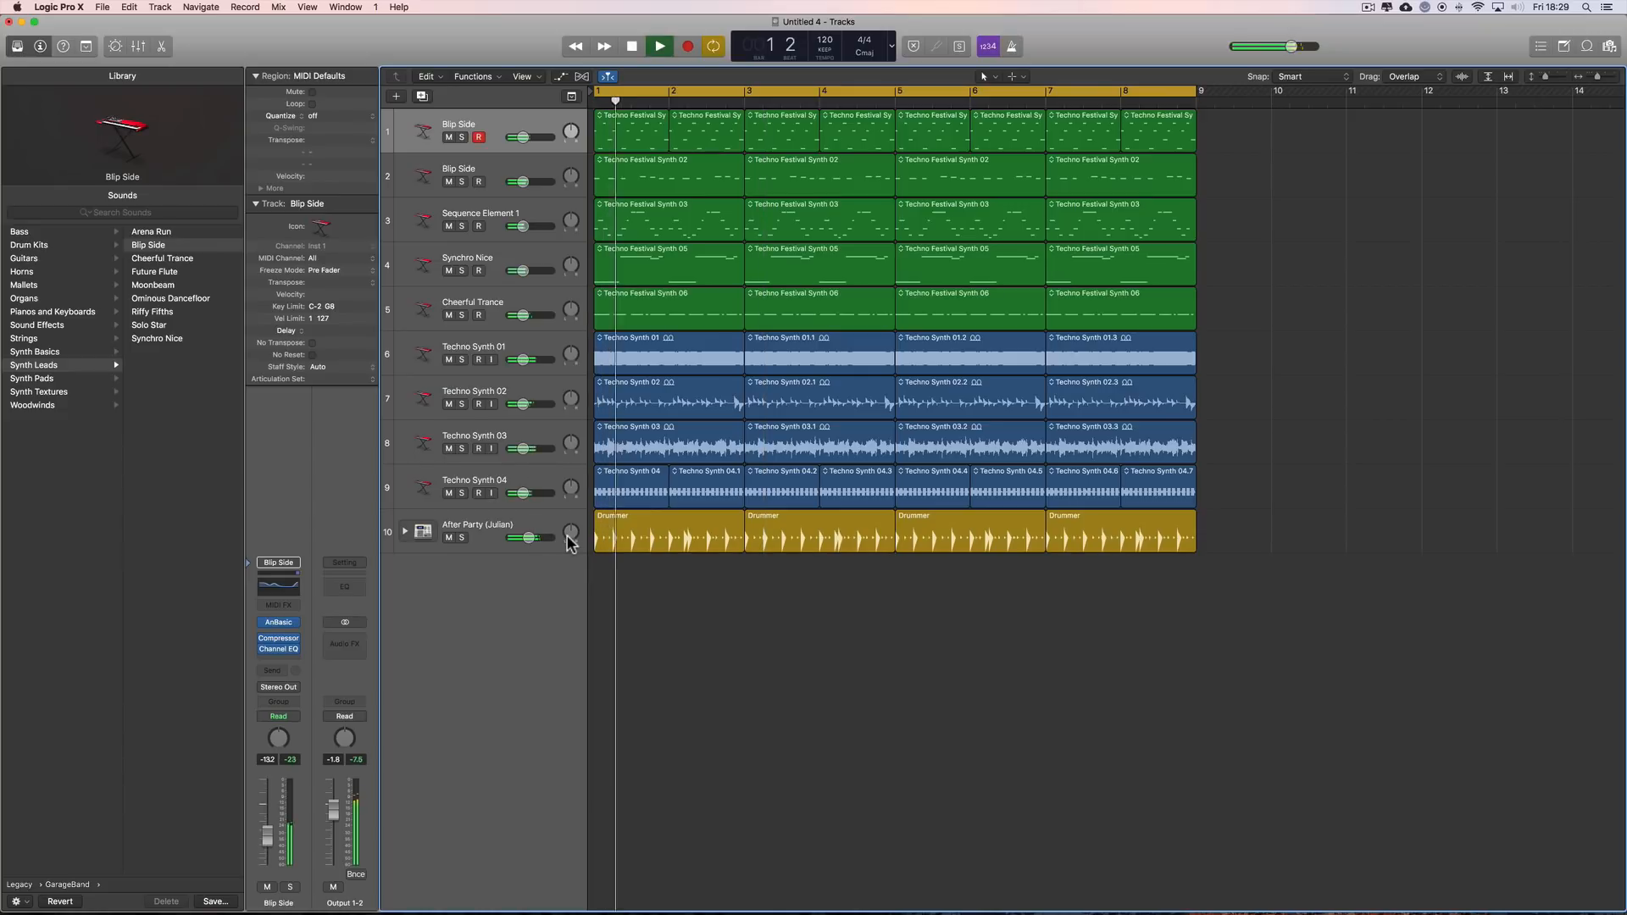
pyautogui.press('space')
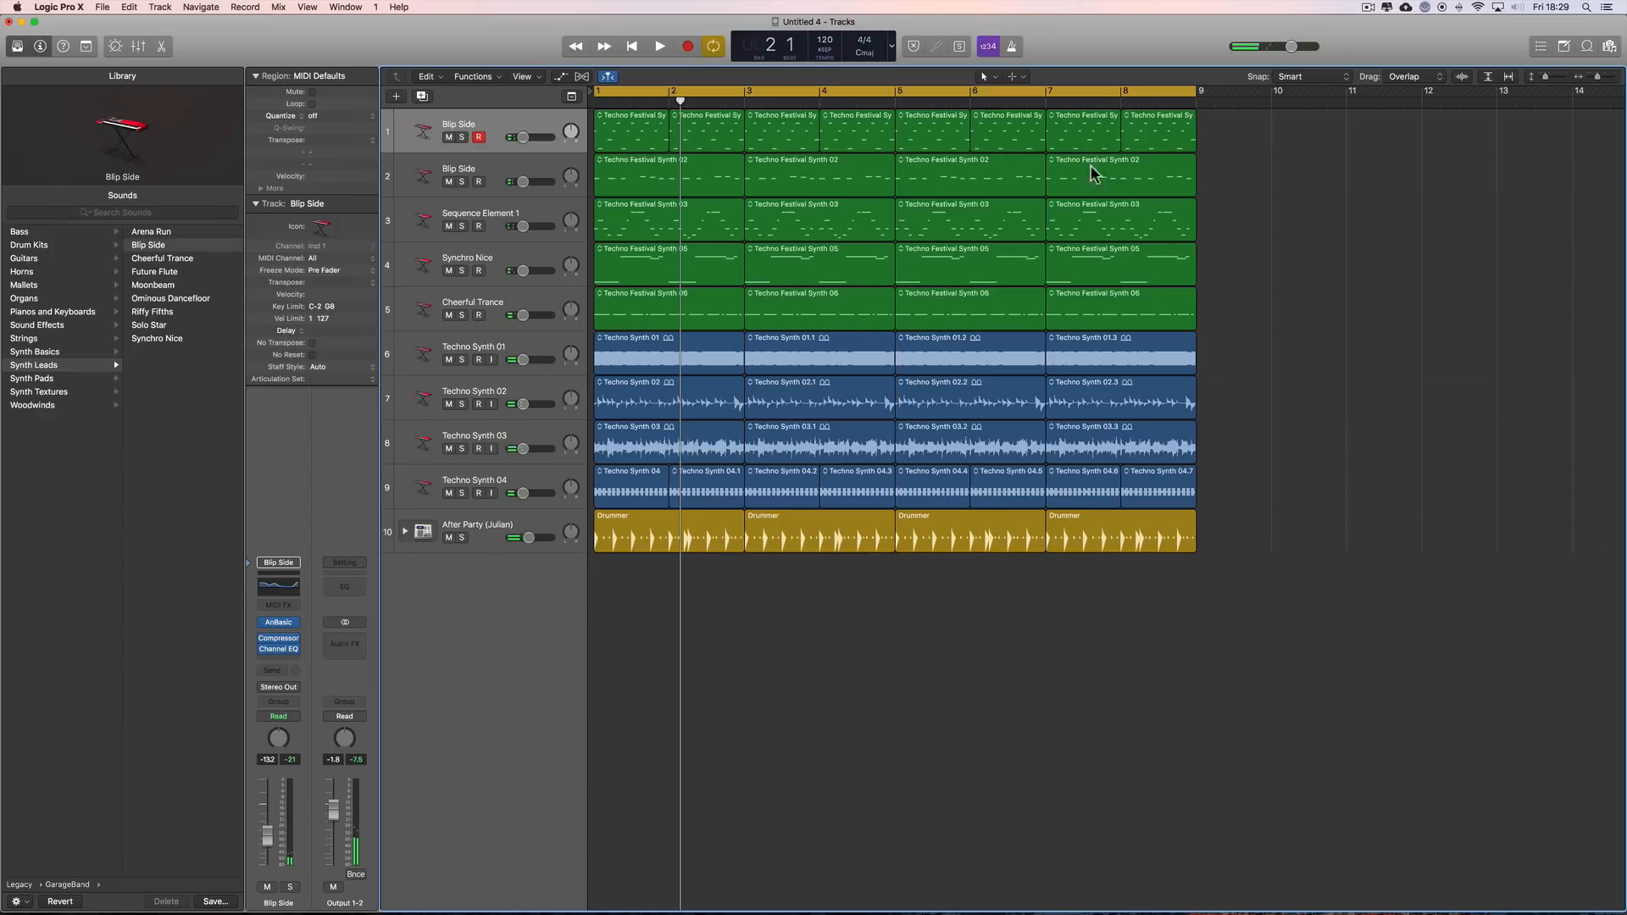
# - Select the software instrument regions, the Techno Synth audio regions and the Drummer regions in turn to review the arrangement
pyautogui.moveTo(1218, 128); pyautogui.dragTo(843, 320)
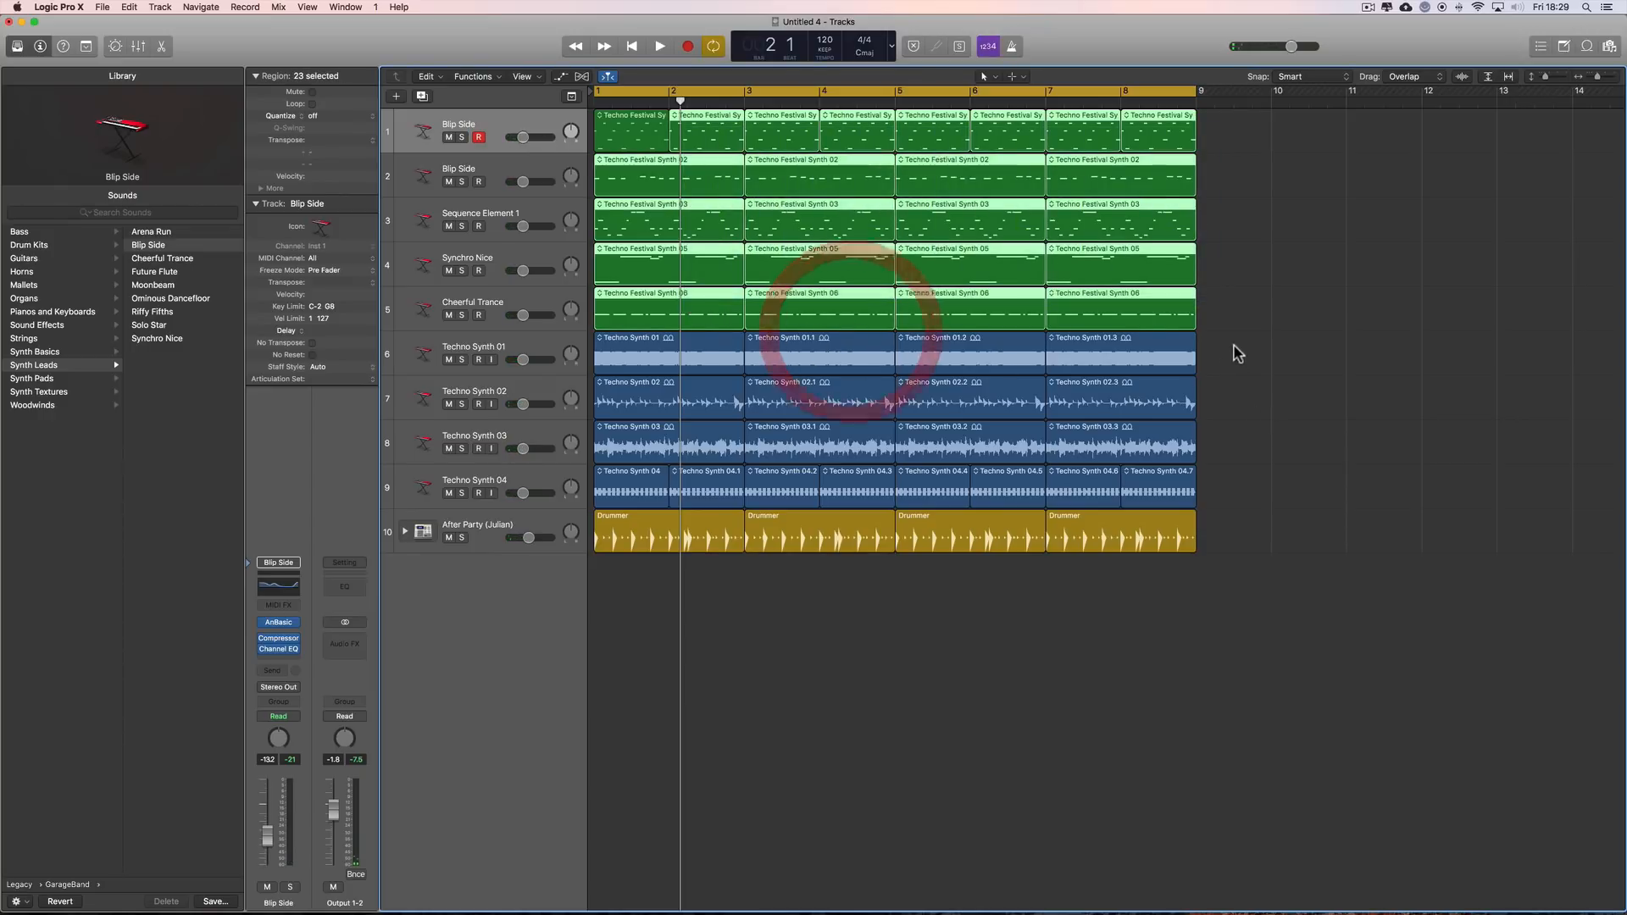
pyautogui.moveTo(1235, 349); pyautogui.dragTo(672, 473)
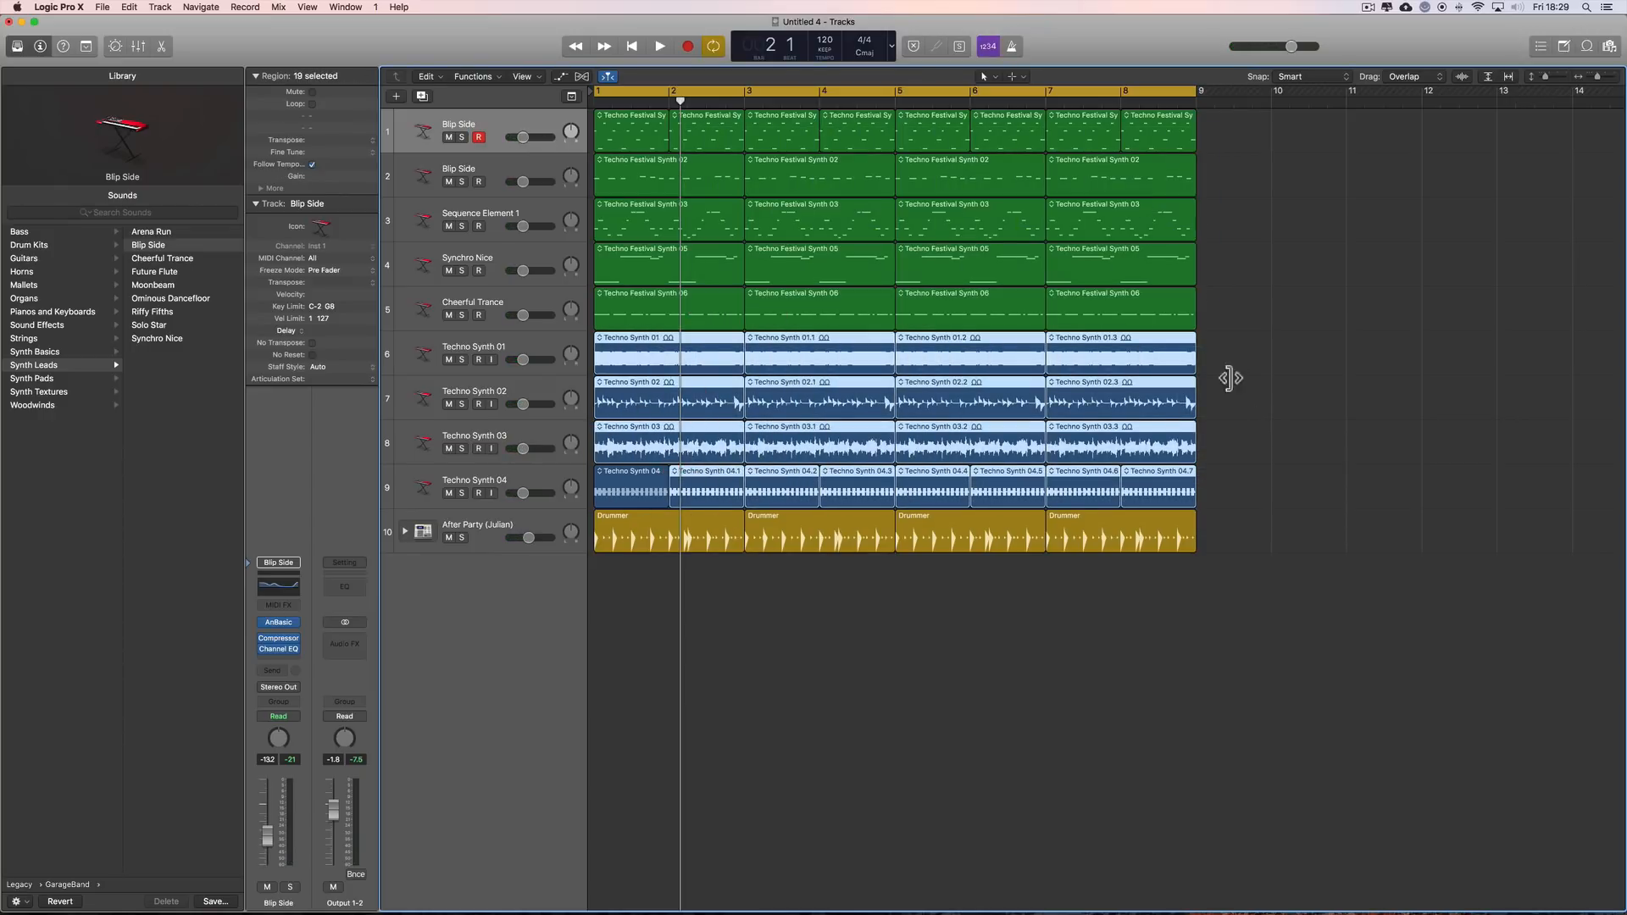
pyautogui.moveTo(1252, 344); pyautogui.dragTo(678, 480)
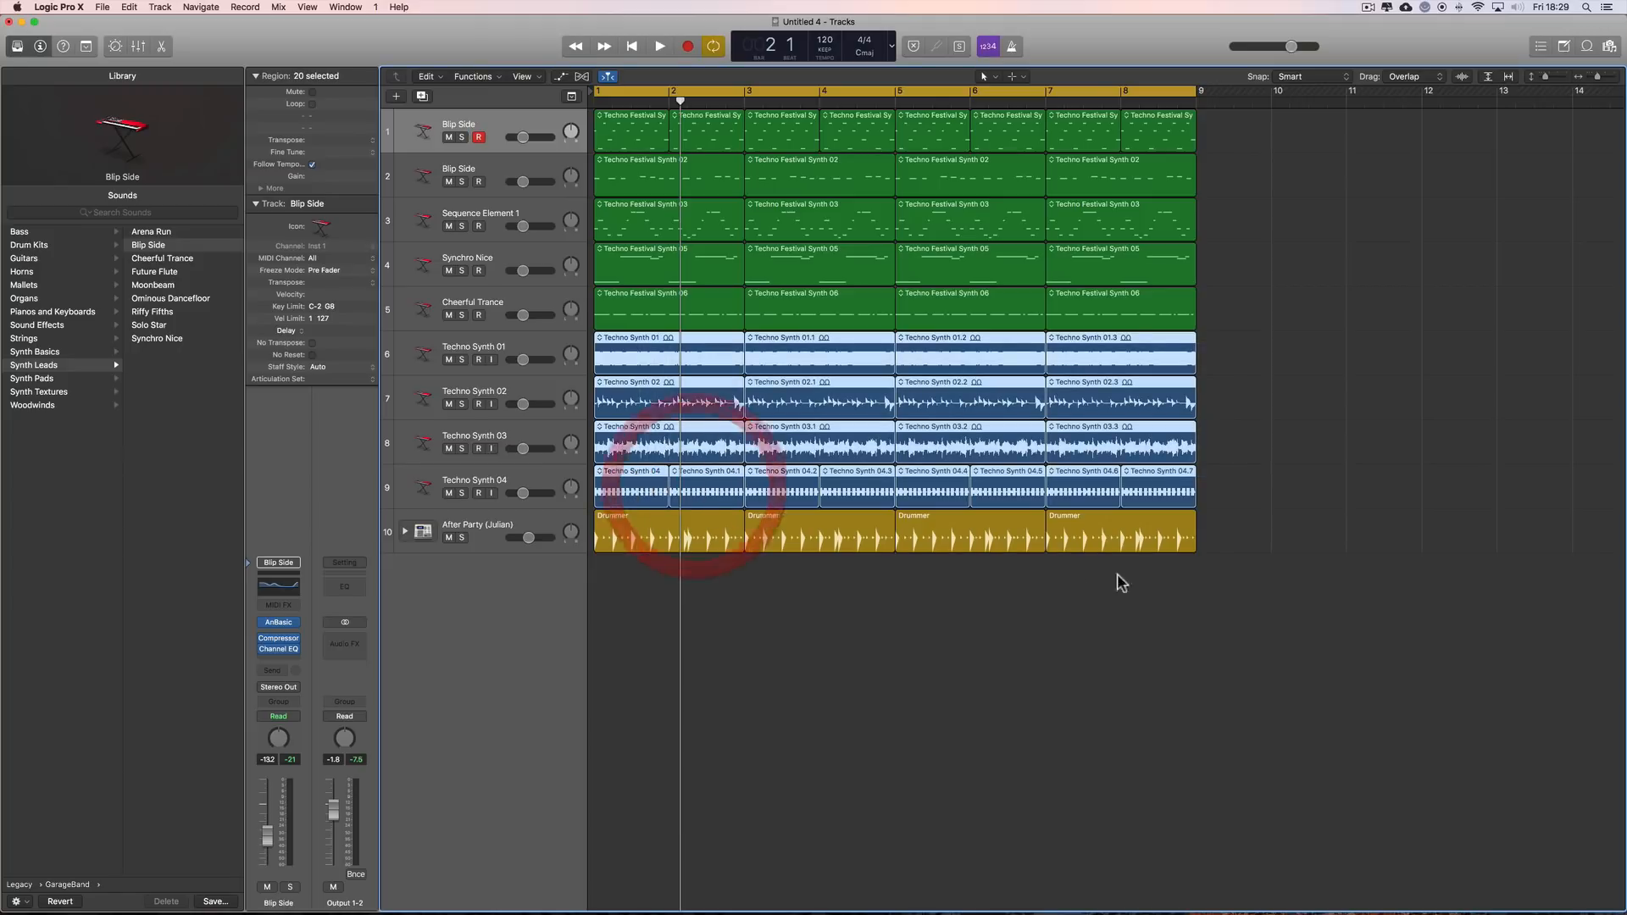
pyautogui.click(1094, 542)
pyautogui.moveTo(1093, 543); pyautogui.dragTo(661, 547)
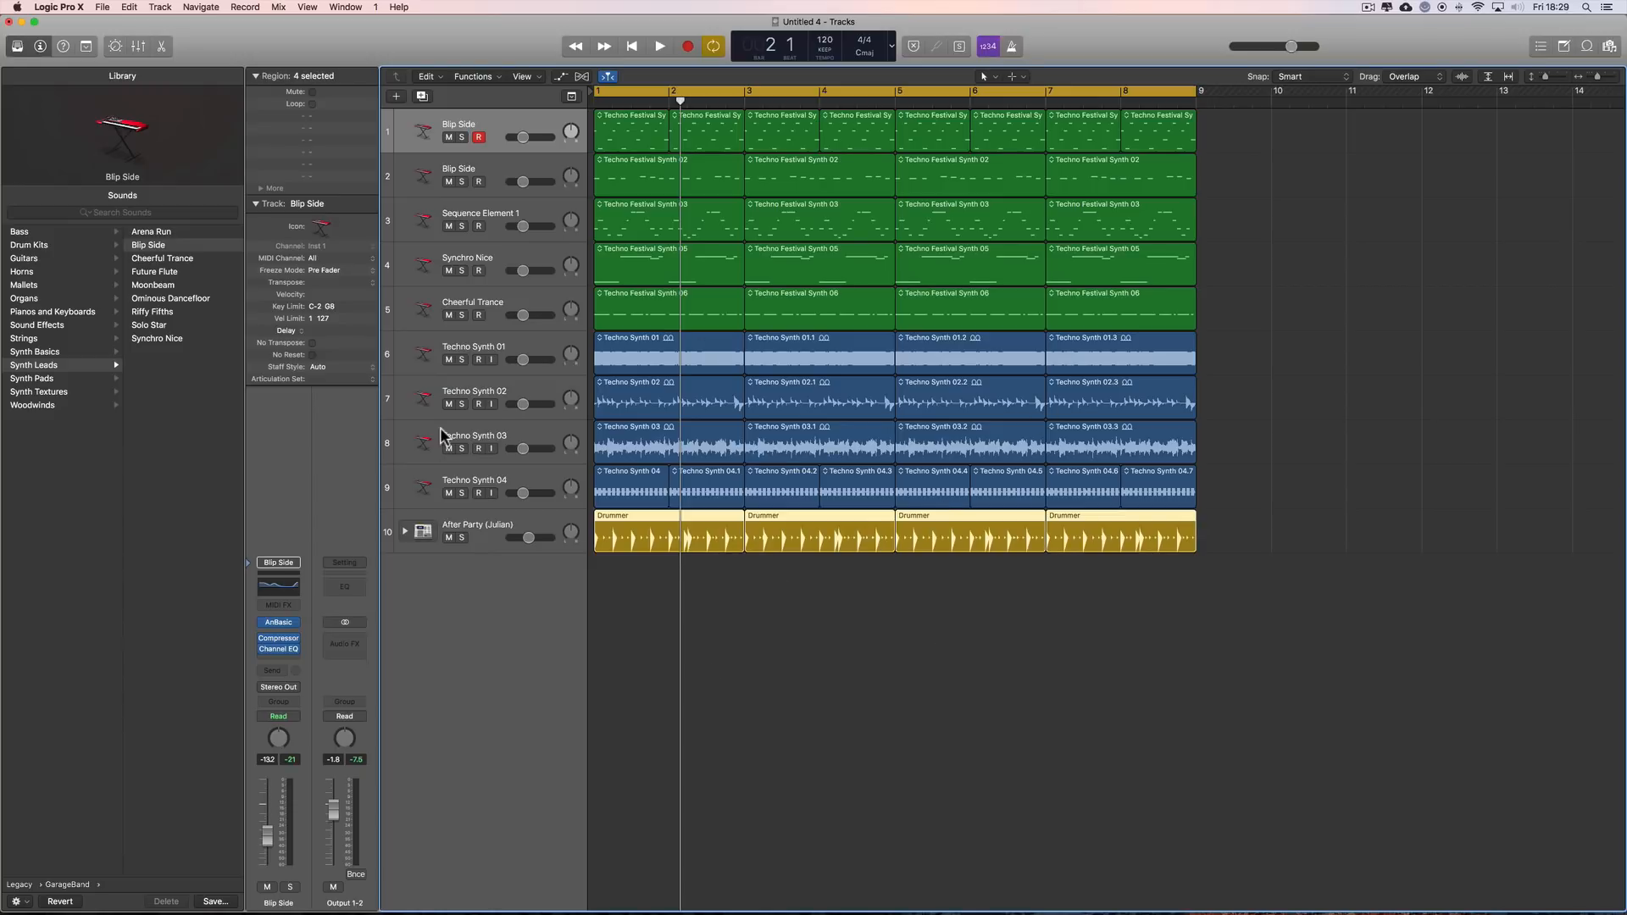
# - Add one new audio track, move it to the top of the track list and display the user patches for it
pyautogui.moveTo(155, 96)
pyautogui.click(396, 96)
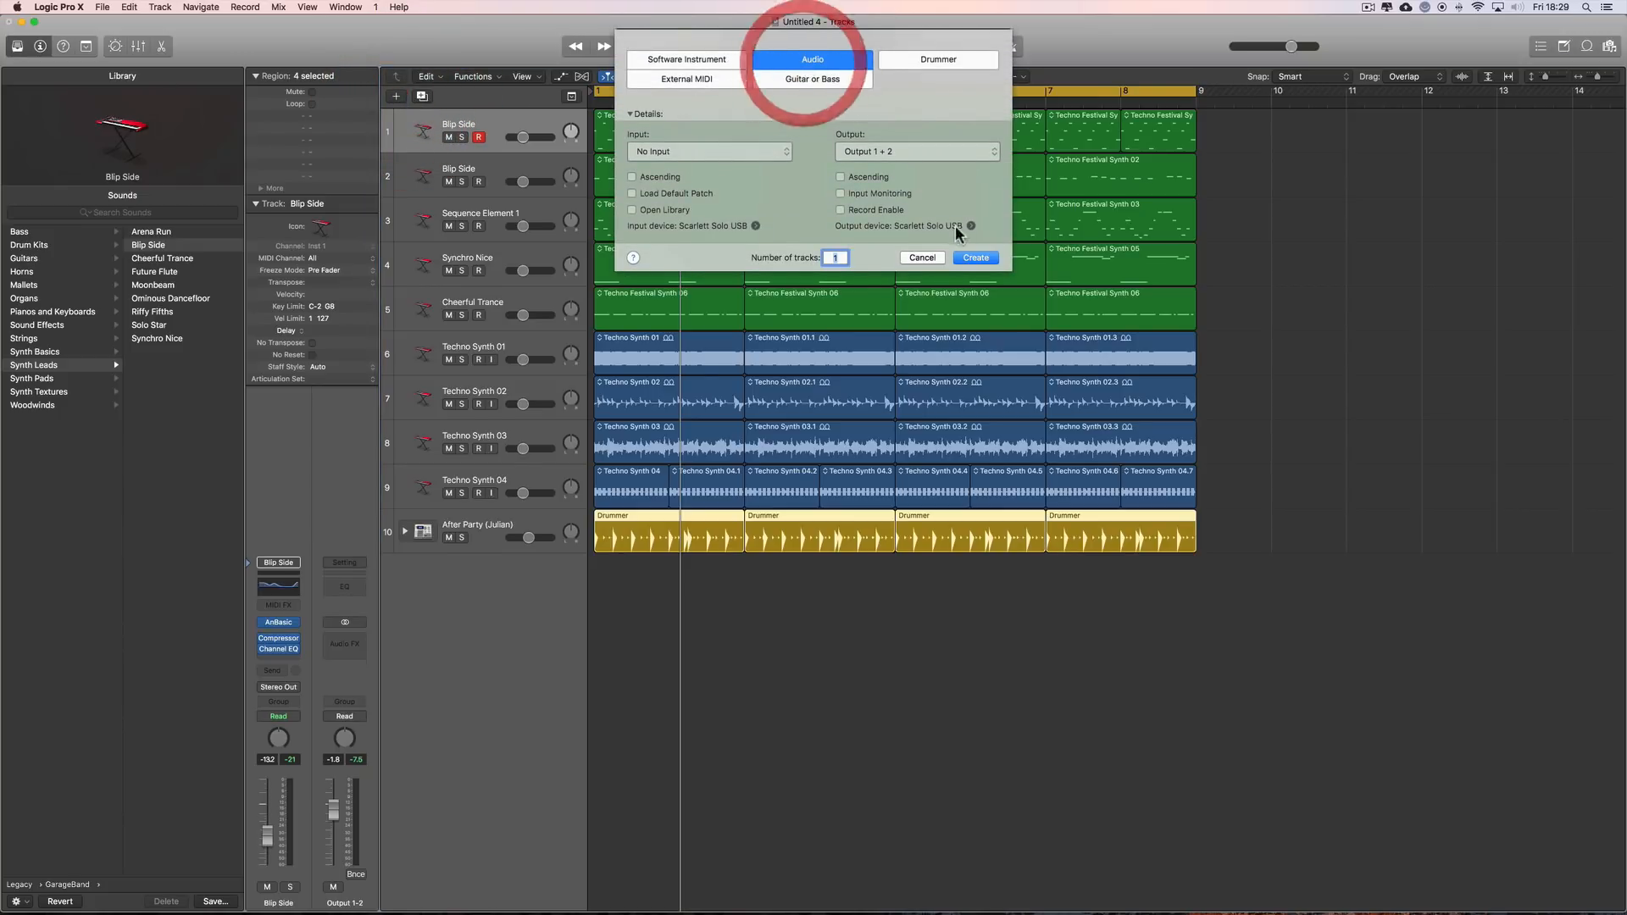
pyautogui.click(974, 257)
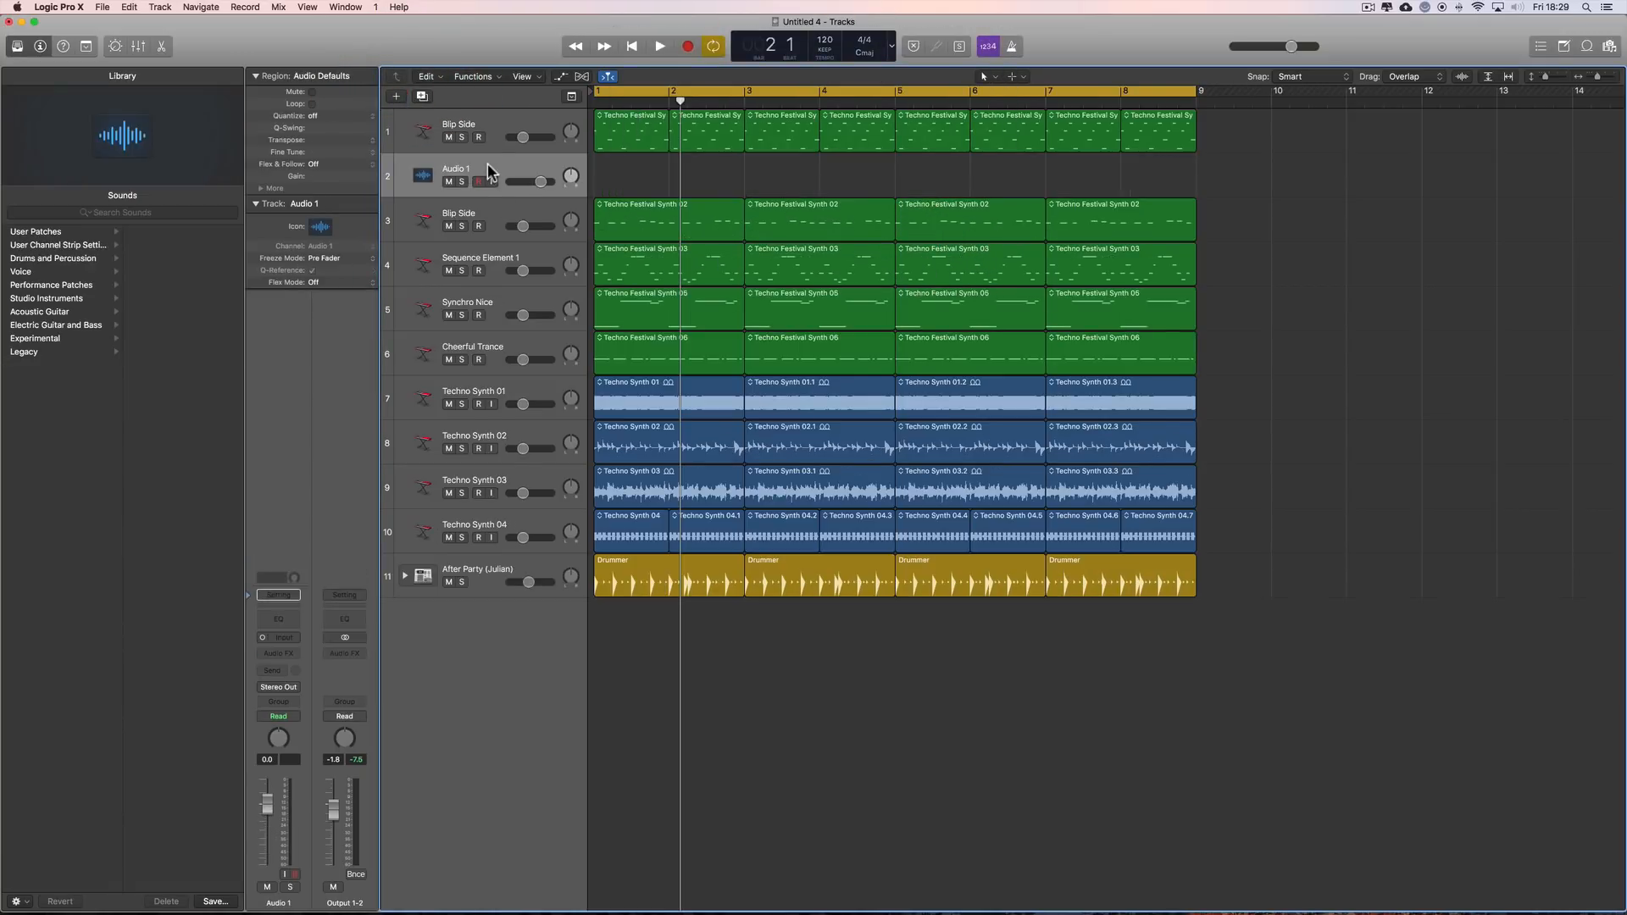
pyautogui.moveTo(494, 174); pyautogui.dragTo(518, 135)
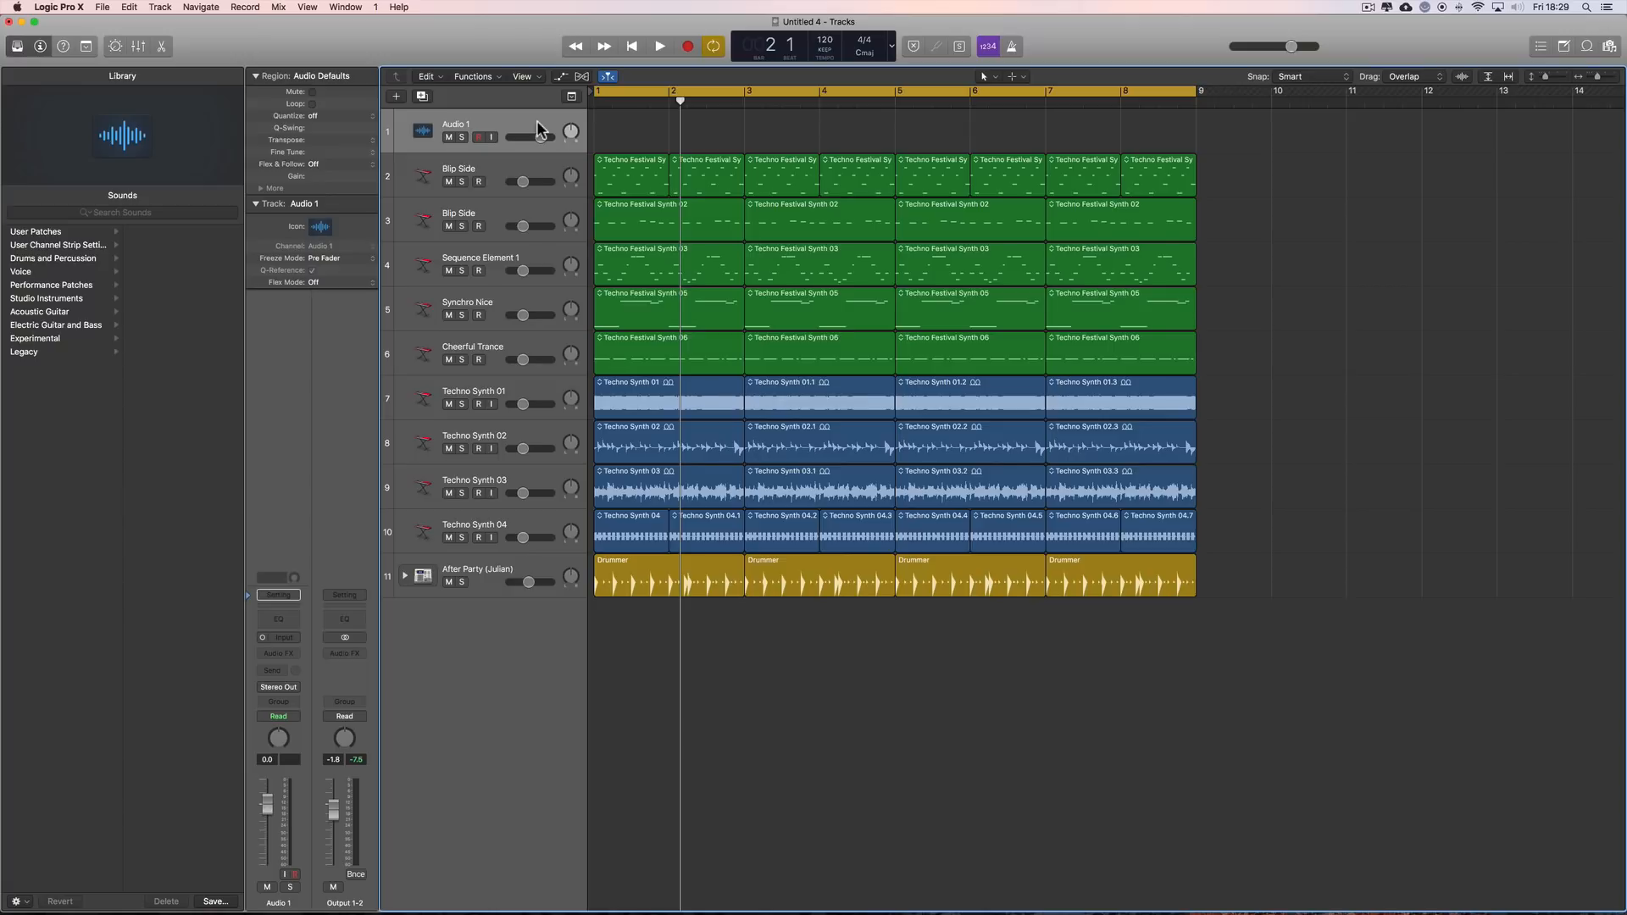
pyautogui.click(495, 127)
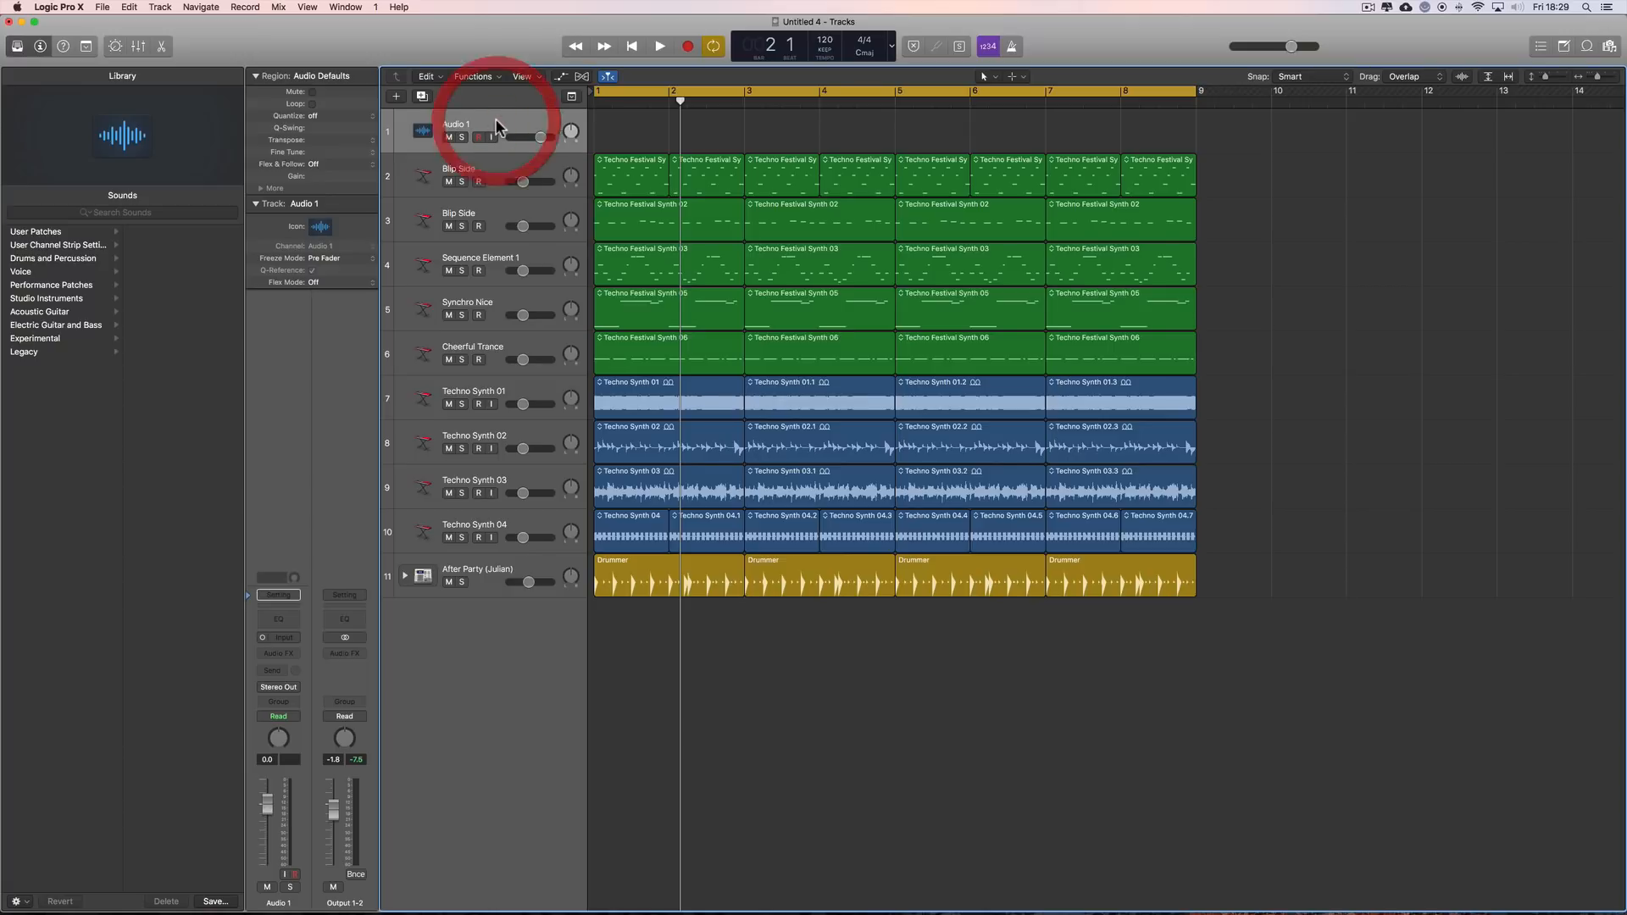
pyautogui.click(73, 234)
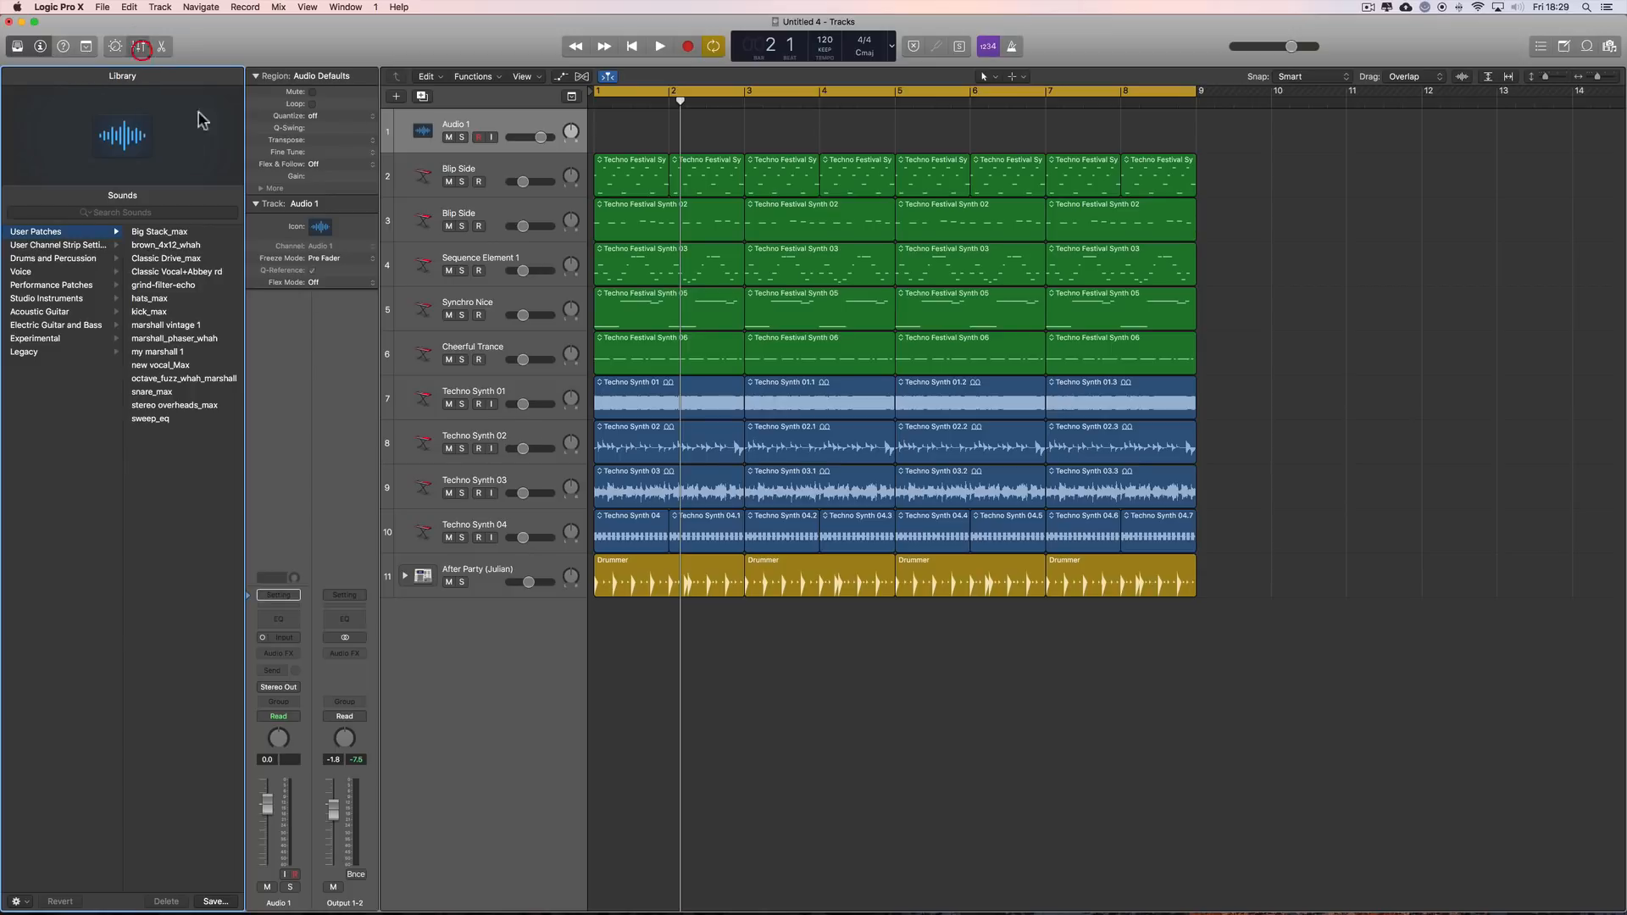
# - In the mixer, route the outputs of all channel strips from the first Blip Side through After Party to Bus 8
pyautogui.press('x')
pyautogui.click(524, 863)
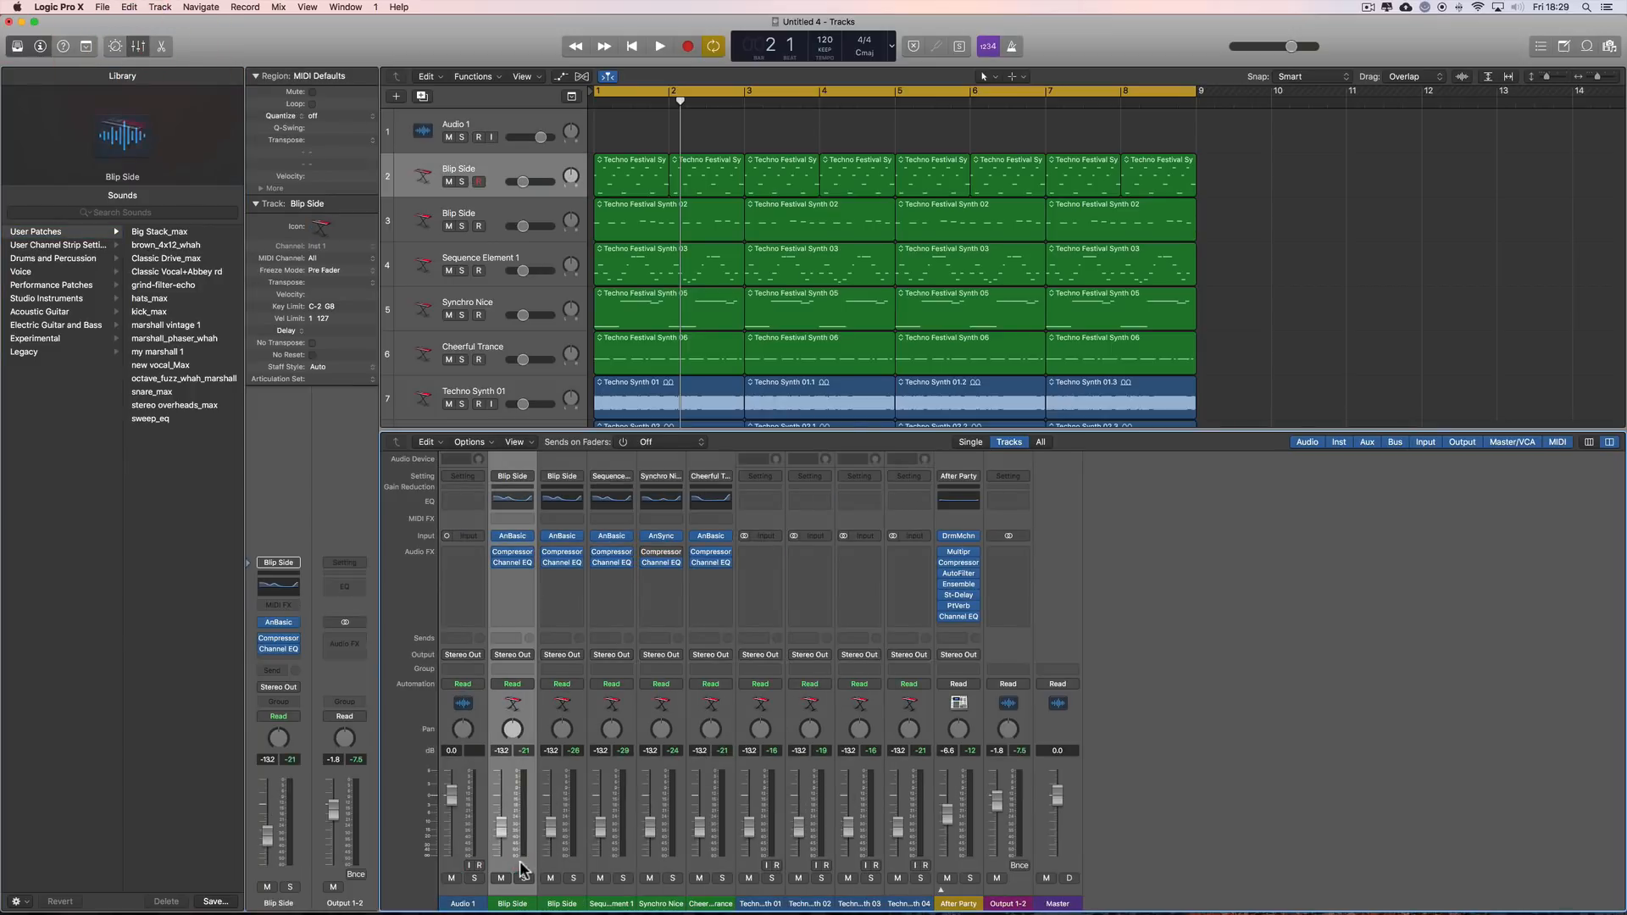
pyautogui.keyDown('shift'); pyautogui.click(949, 869); pyautogui.keyUp('shift')
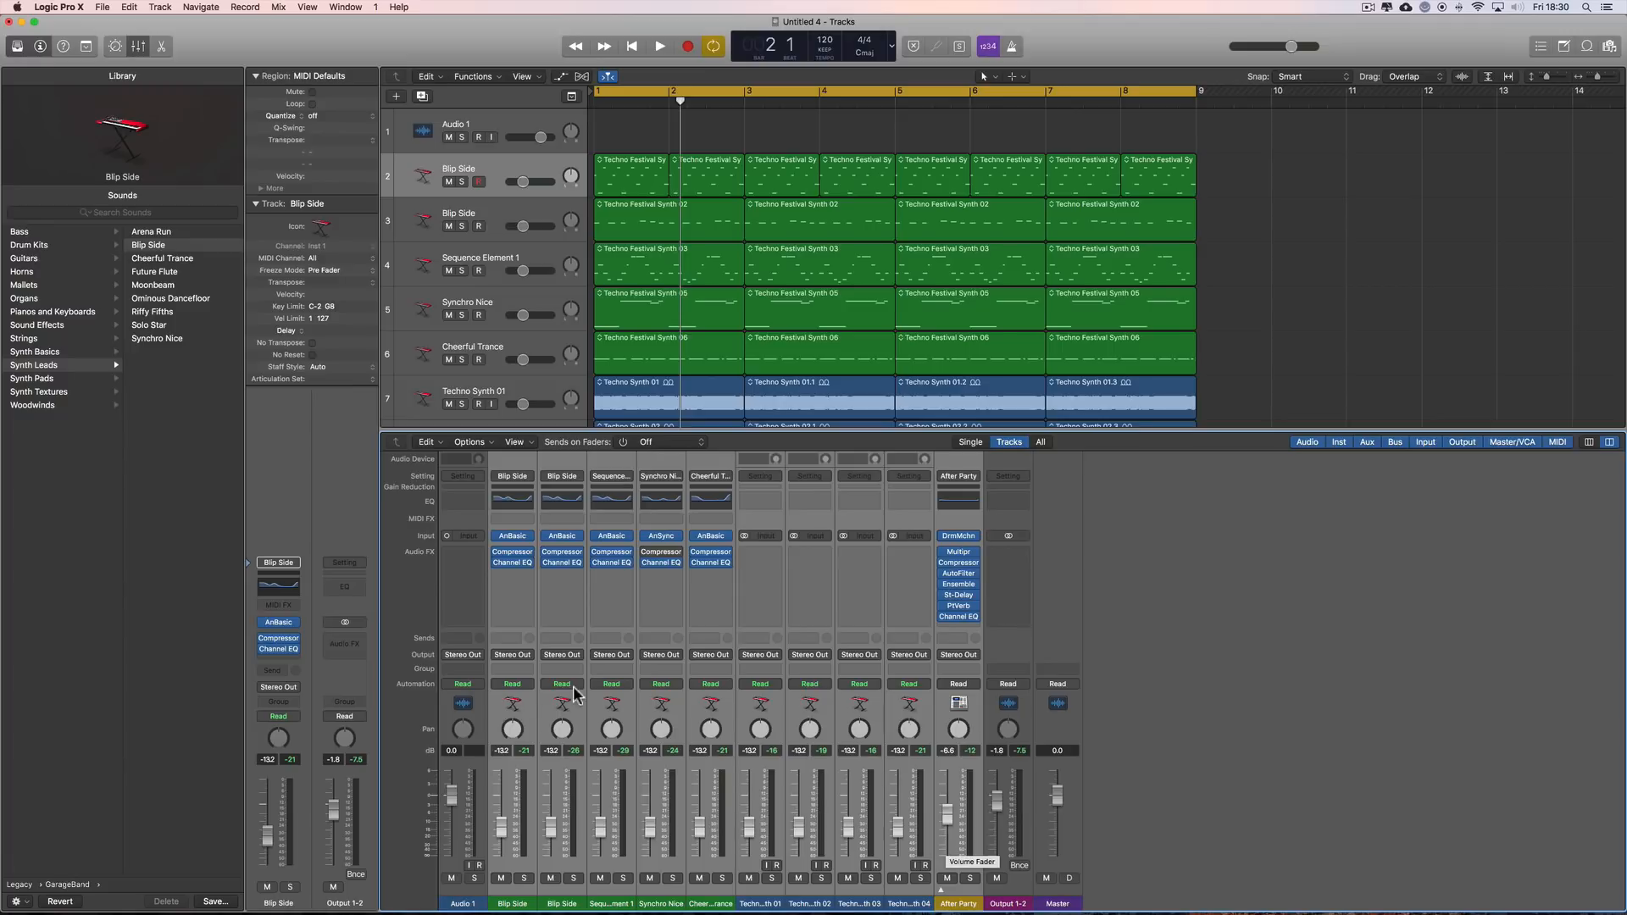
pyautogui.click(525, 655)
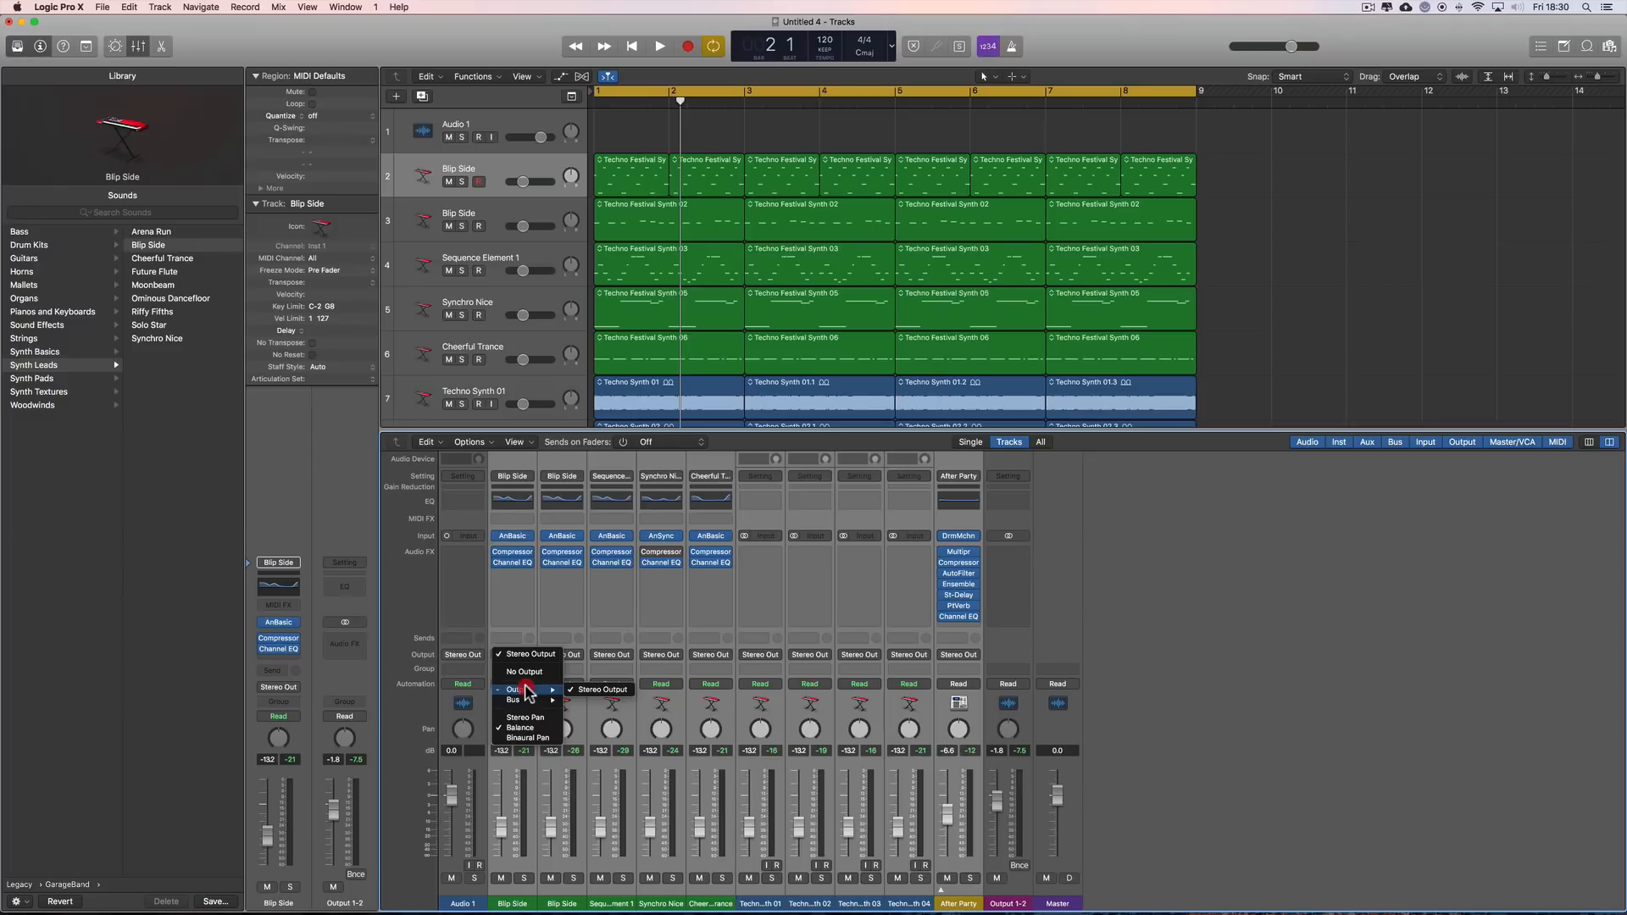
pyautogui.moveTo(525, 700)
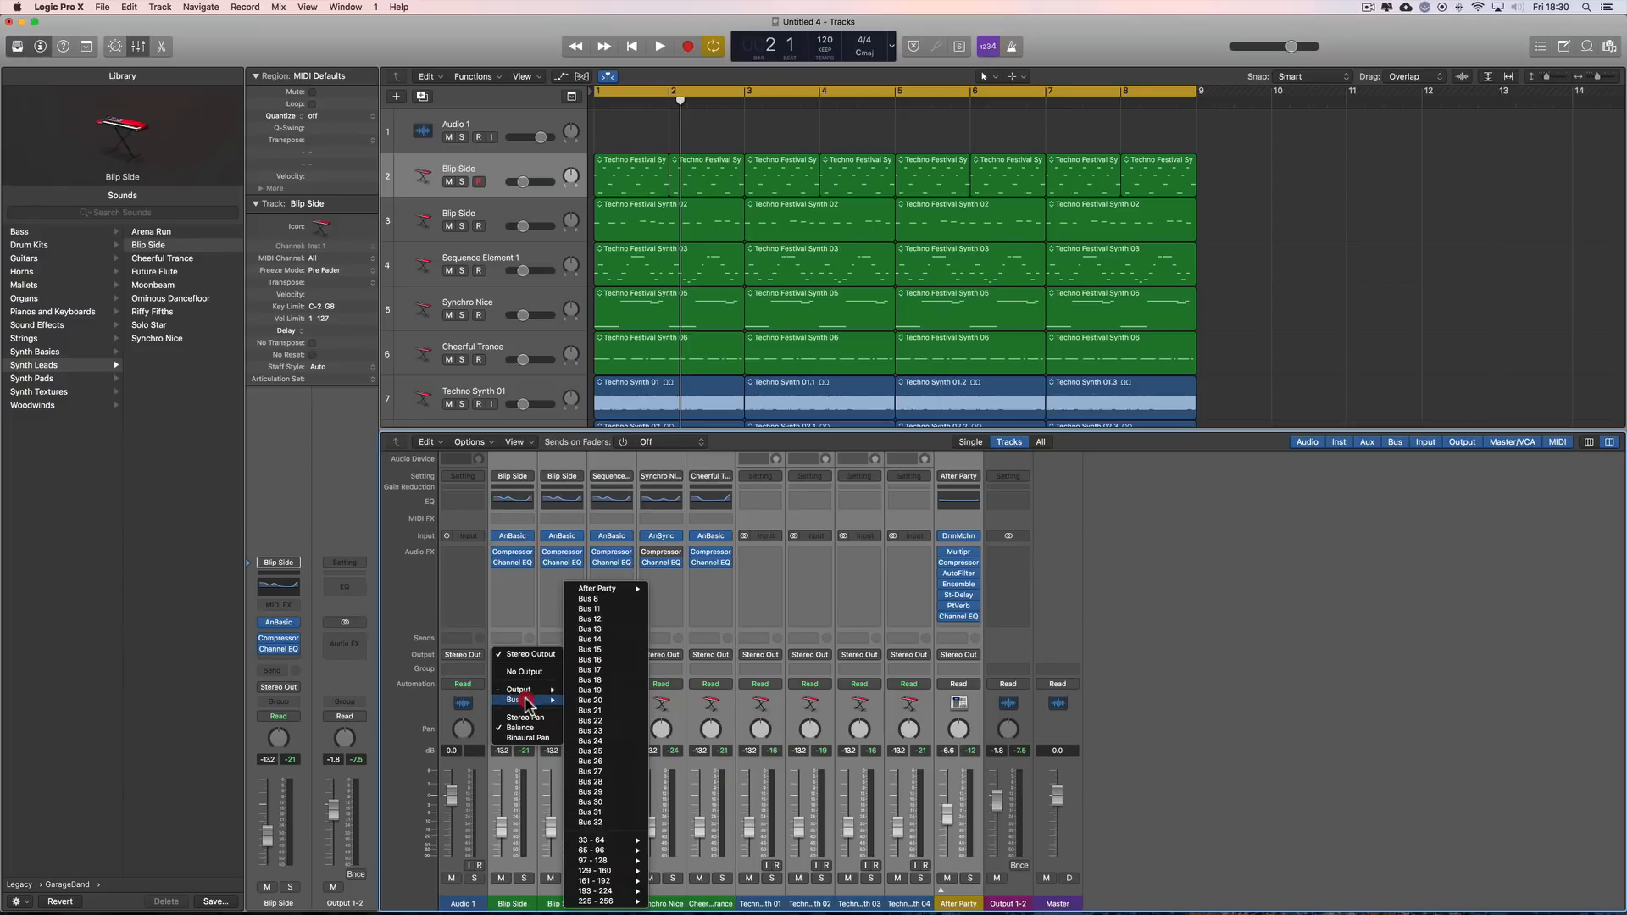
pyautogui.click(618, 600)
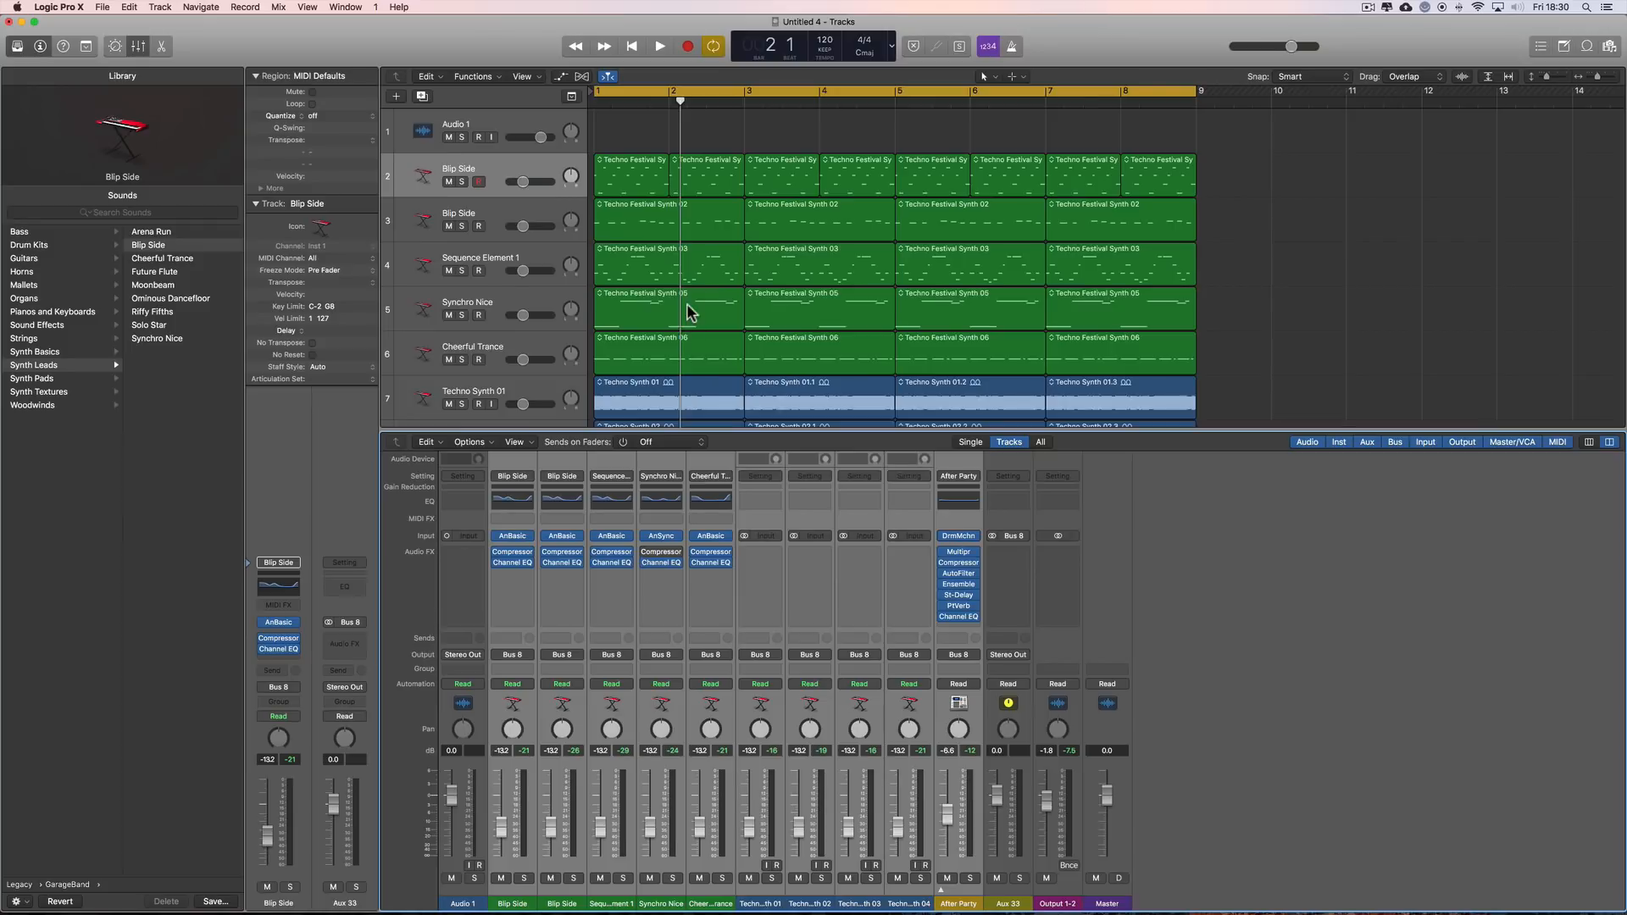
pyautogui.scroll(-5, 688, 314)
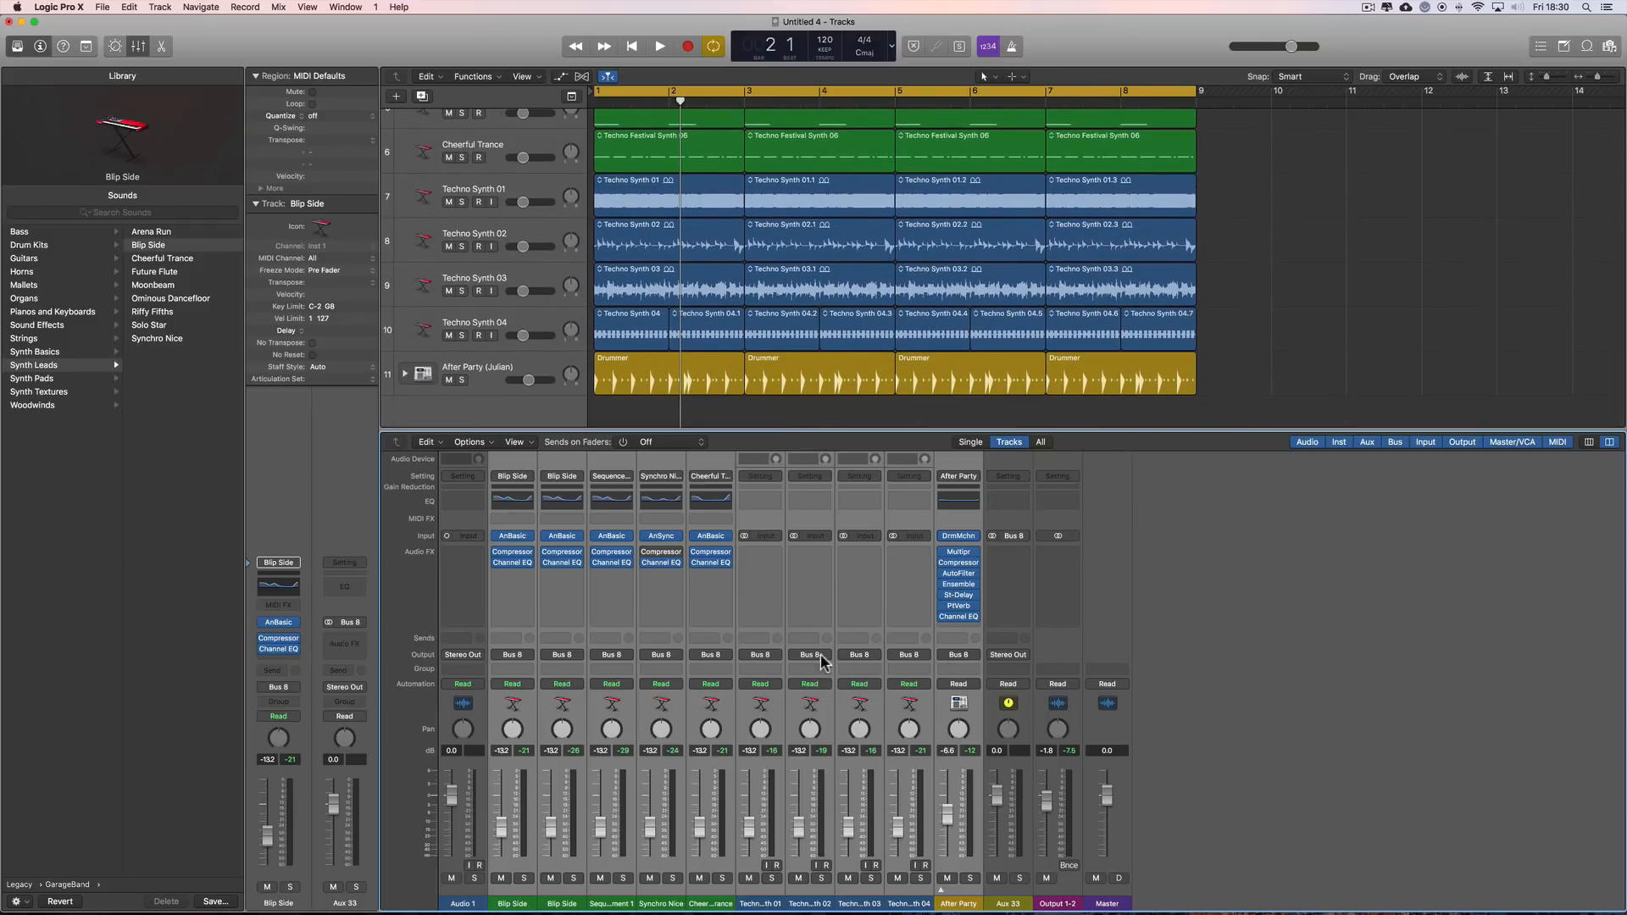
# - Test the Bus 8 routing by moving the Aux 33 fader and playing briefly, and leave the fader at about -0.6 dB
pyautogui.click(1017, 888)
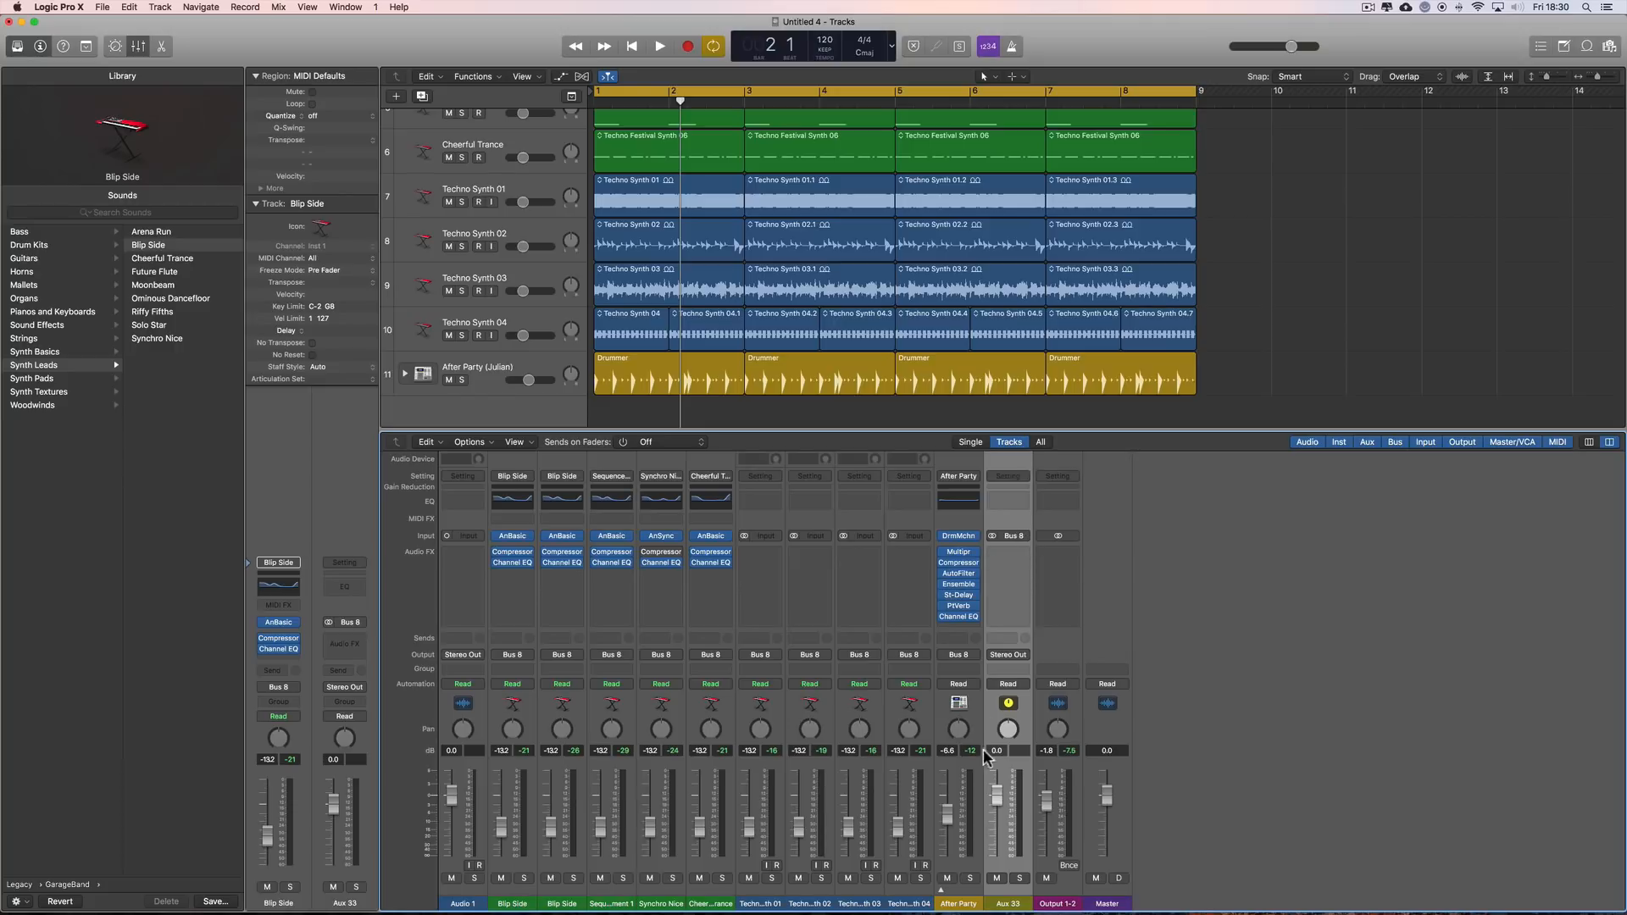
pyautogui.moveTo(998, 797); pyautogui.dragTo(998, 836)
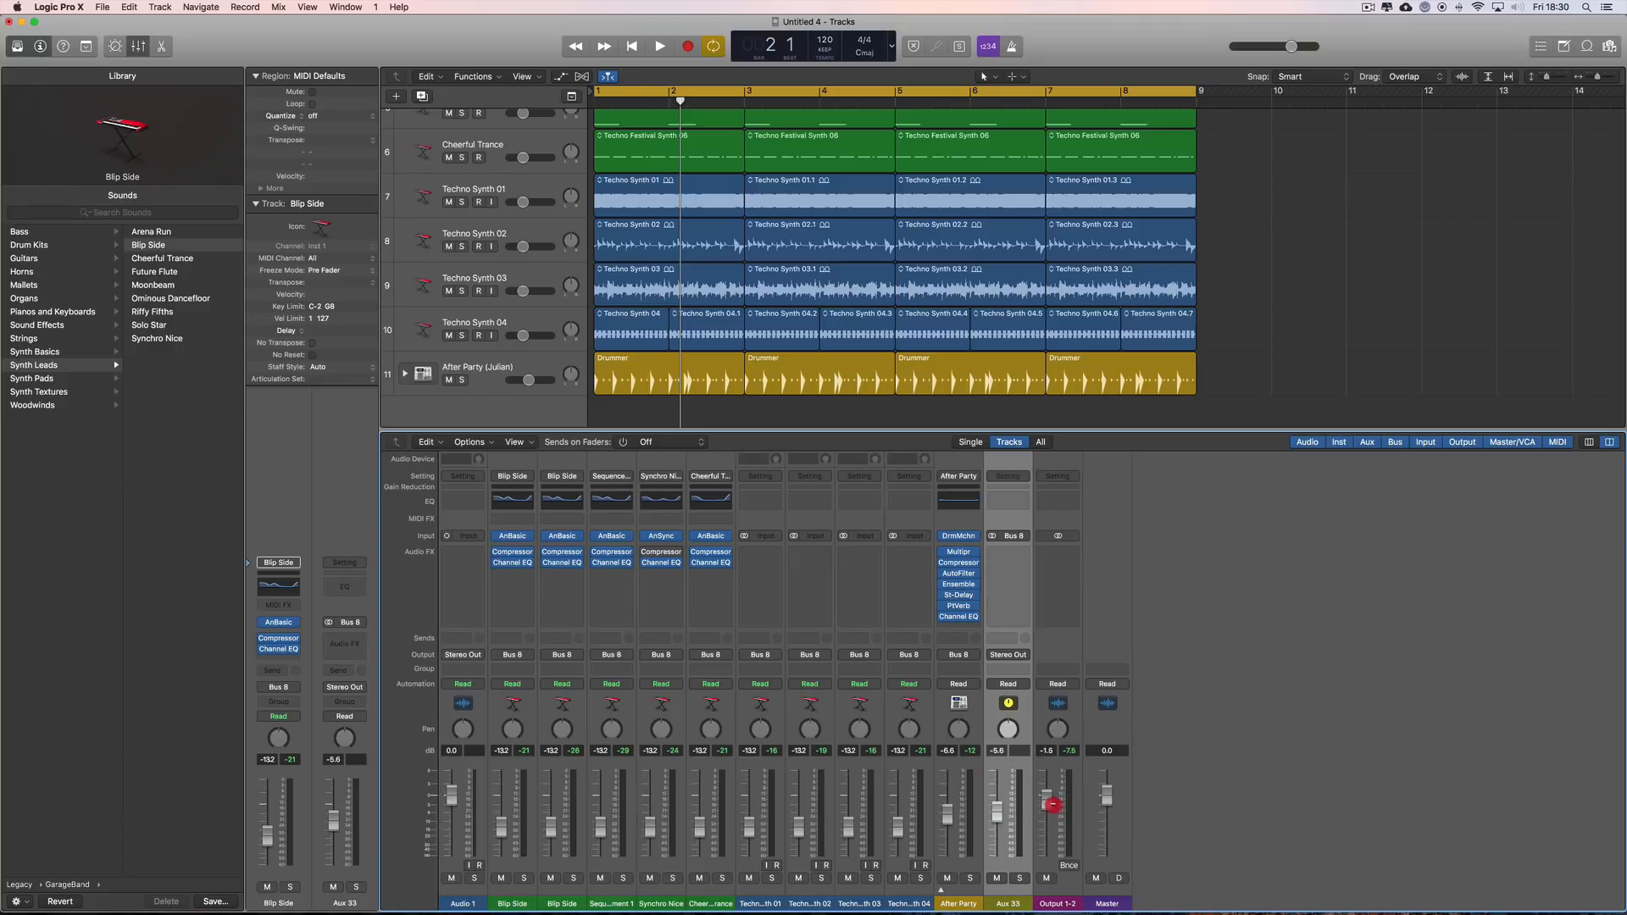
pyautogui.moveTo(997, 814)
pyautogui.mouseDown()
pyautogui.moveTo(1001, 891)
pyautogui.moveTo(1000, 842)
pyautogui.mouseUp()
pyautogui.press('space')
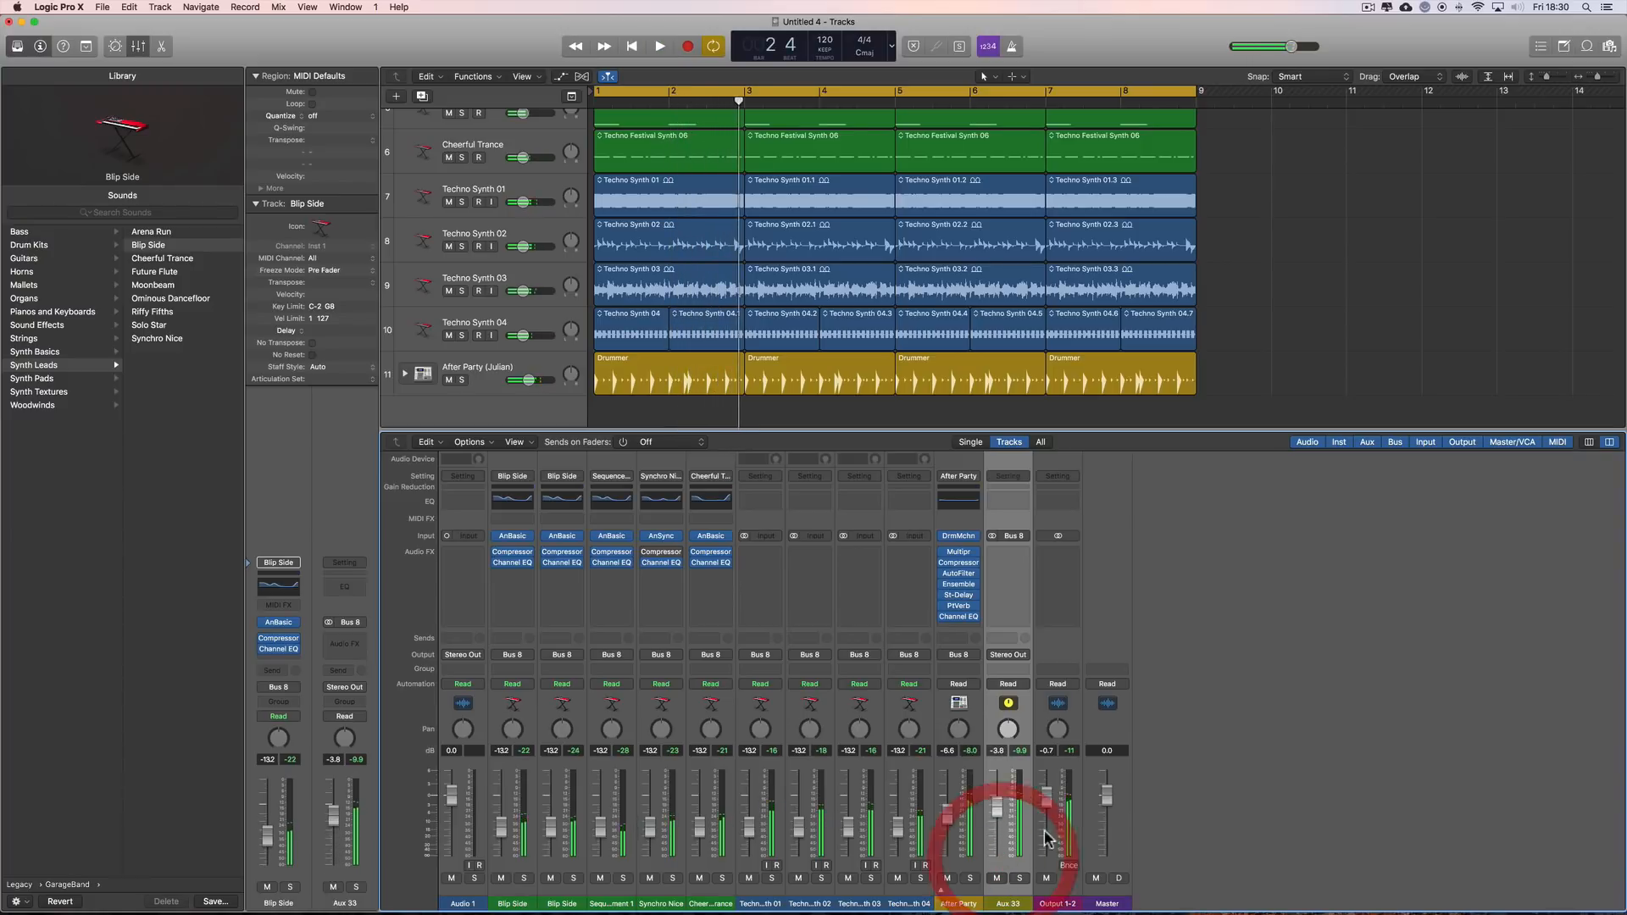
pyautogui.click(1056, 835)
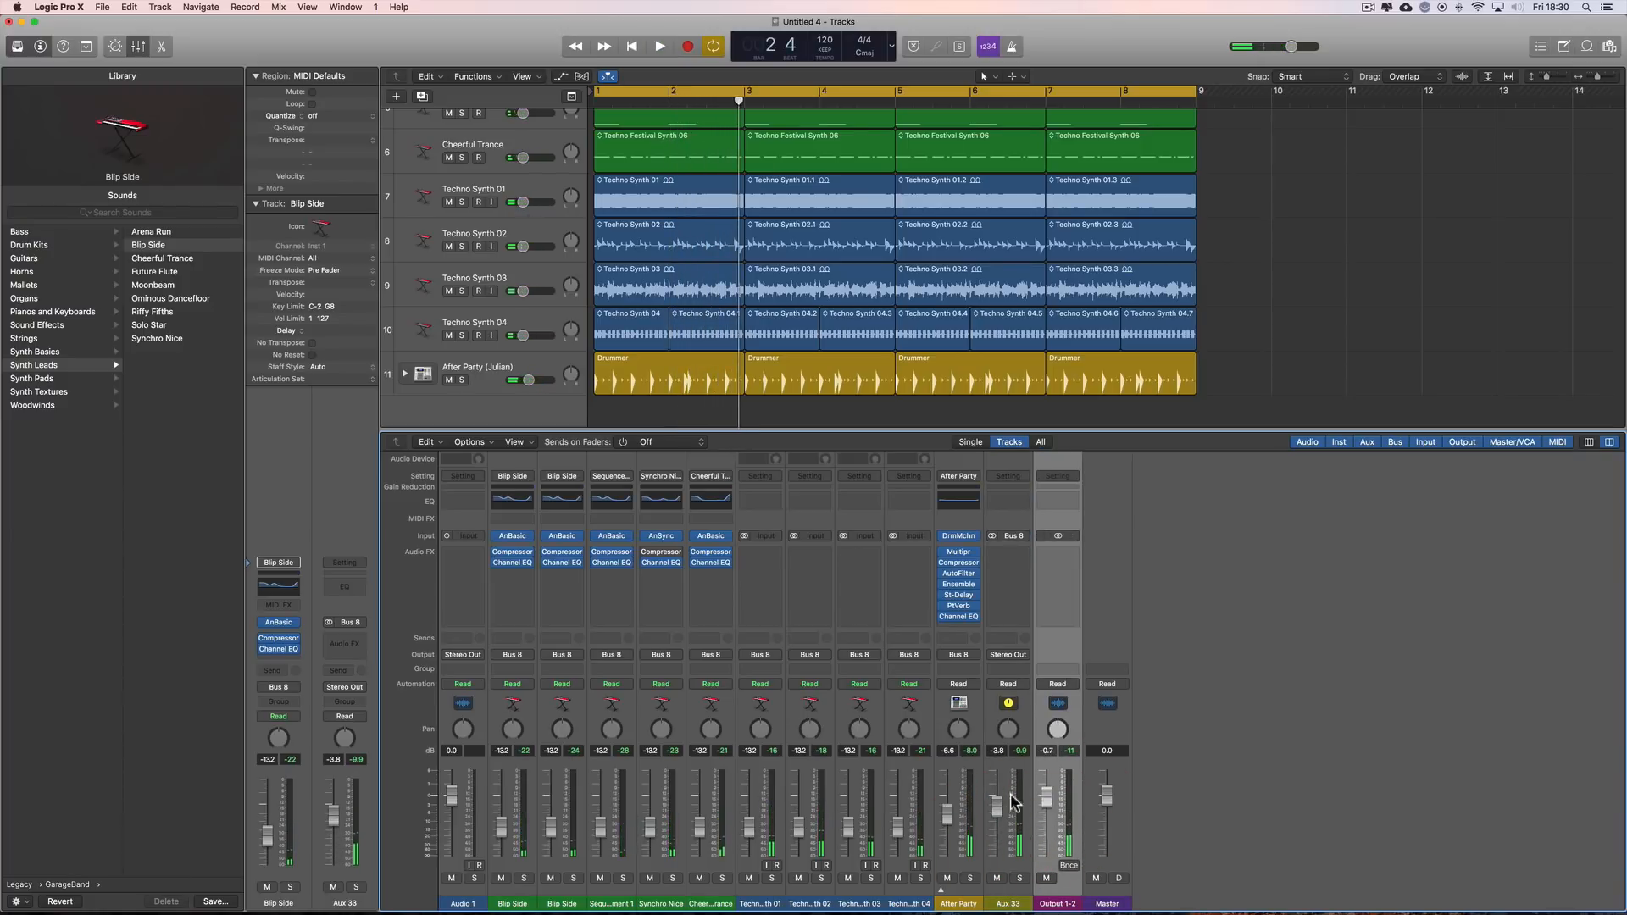
pyautogui.click(999, 805)
pyautogui.moveTo(1000, 816)
pyautogui.mouseDown()
pyautogui.moveTo(997, 778)
pyautogui.moveTo(1002, 847)
pyautogui.moveTo(998, 797)
pyautogui.mouseUp()
pyautogui.click(1077, 842)
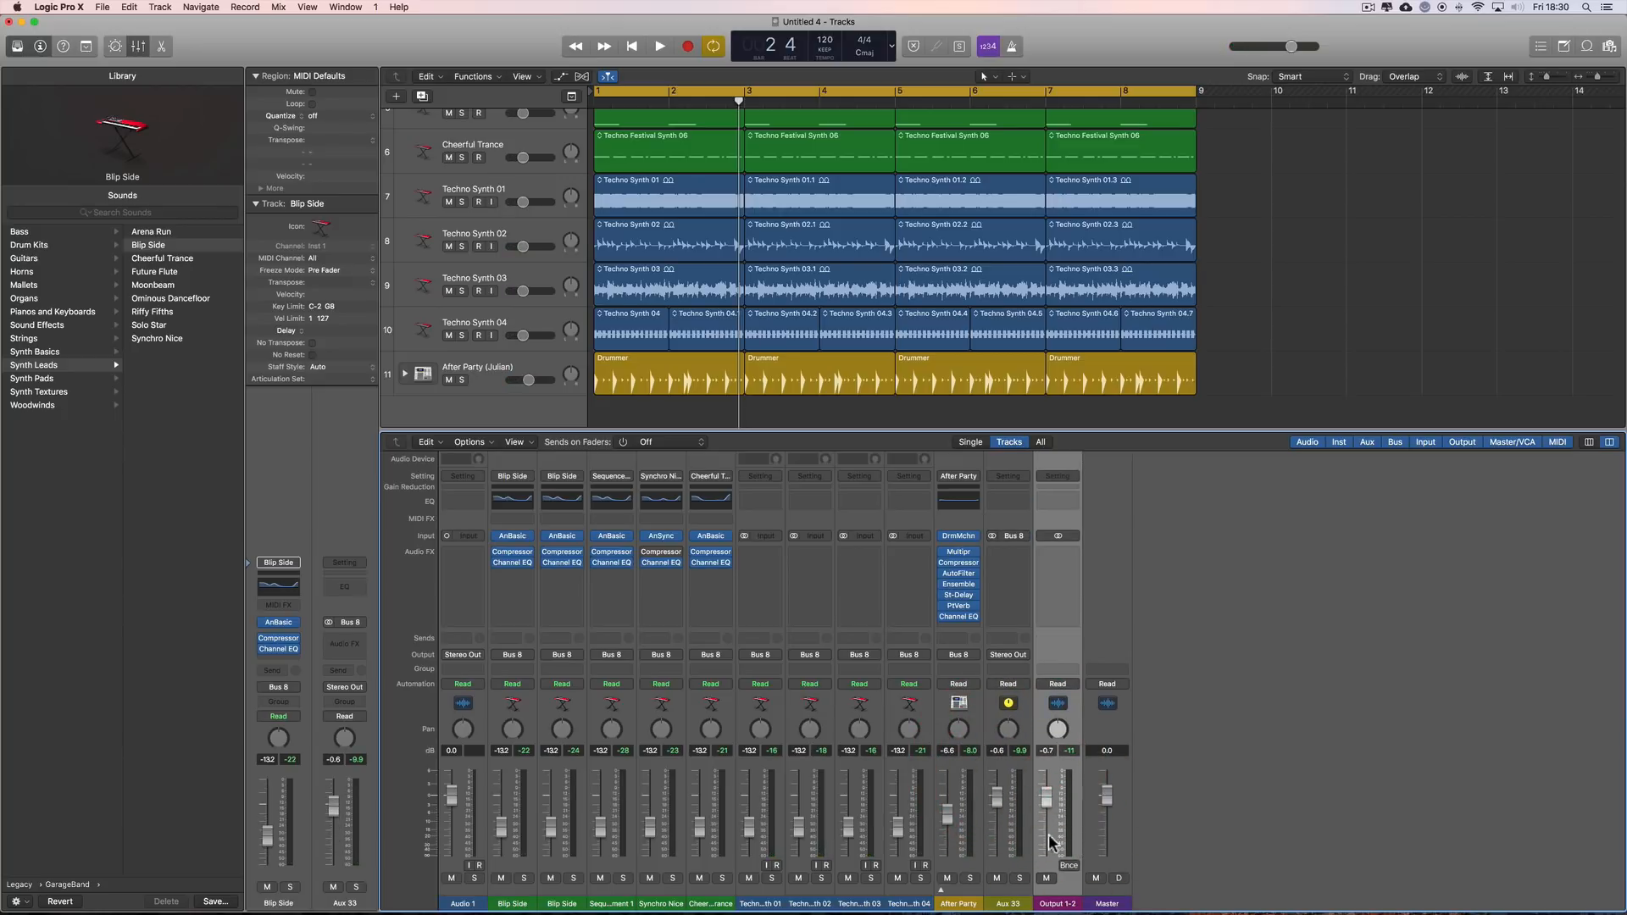
pyautogui.click(1026, 853)
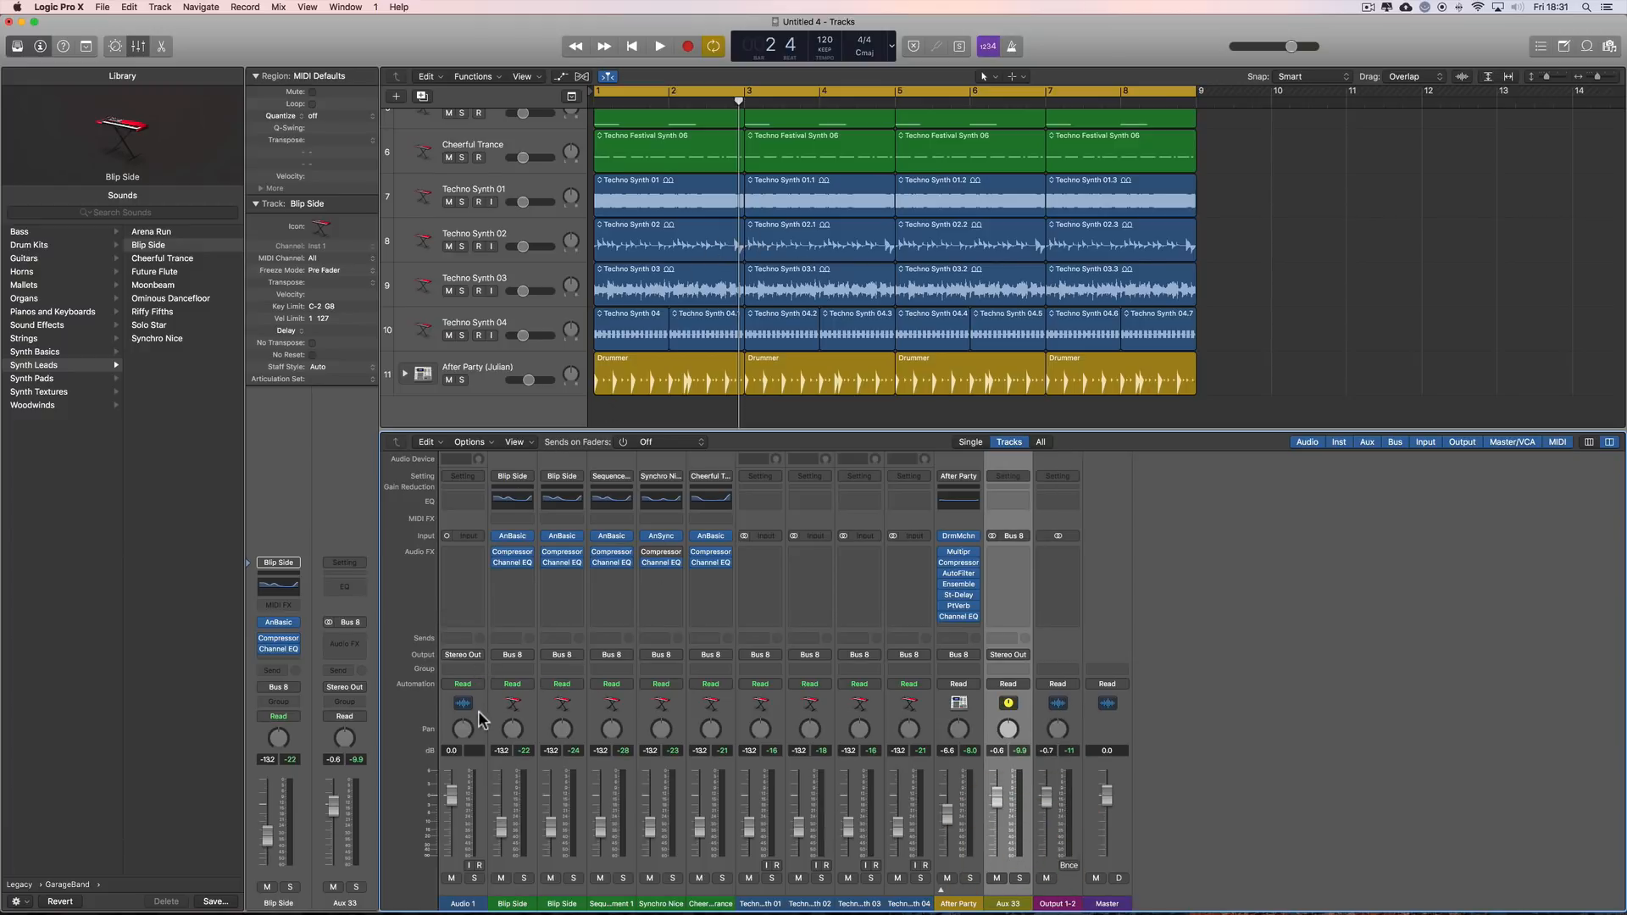
# - Load the user patch sweep_eq on the empty Audio 1 track
pyautogui.scroll(5, 506, 170)
pyautogui.click(504, 131)
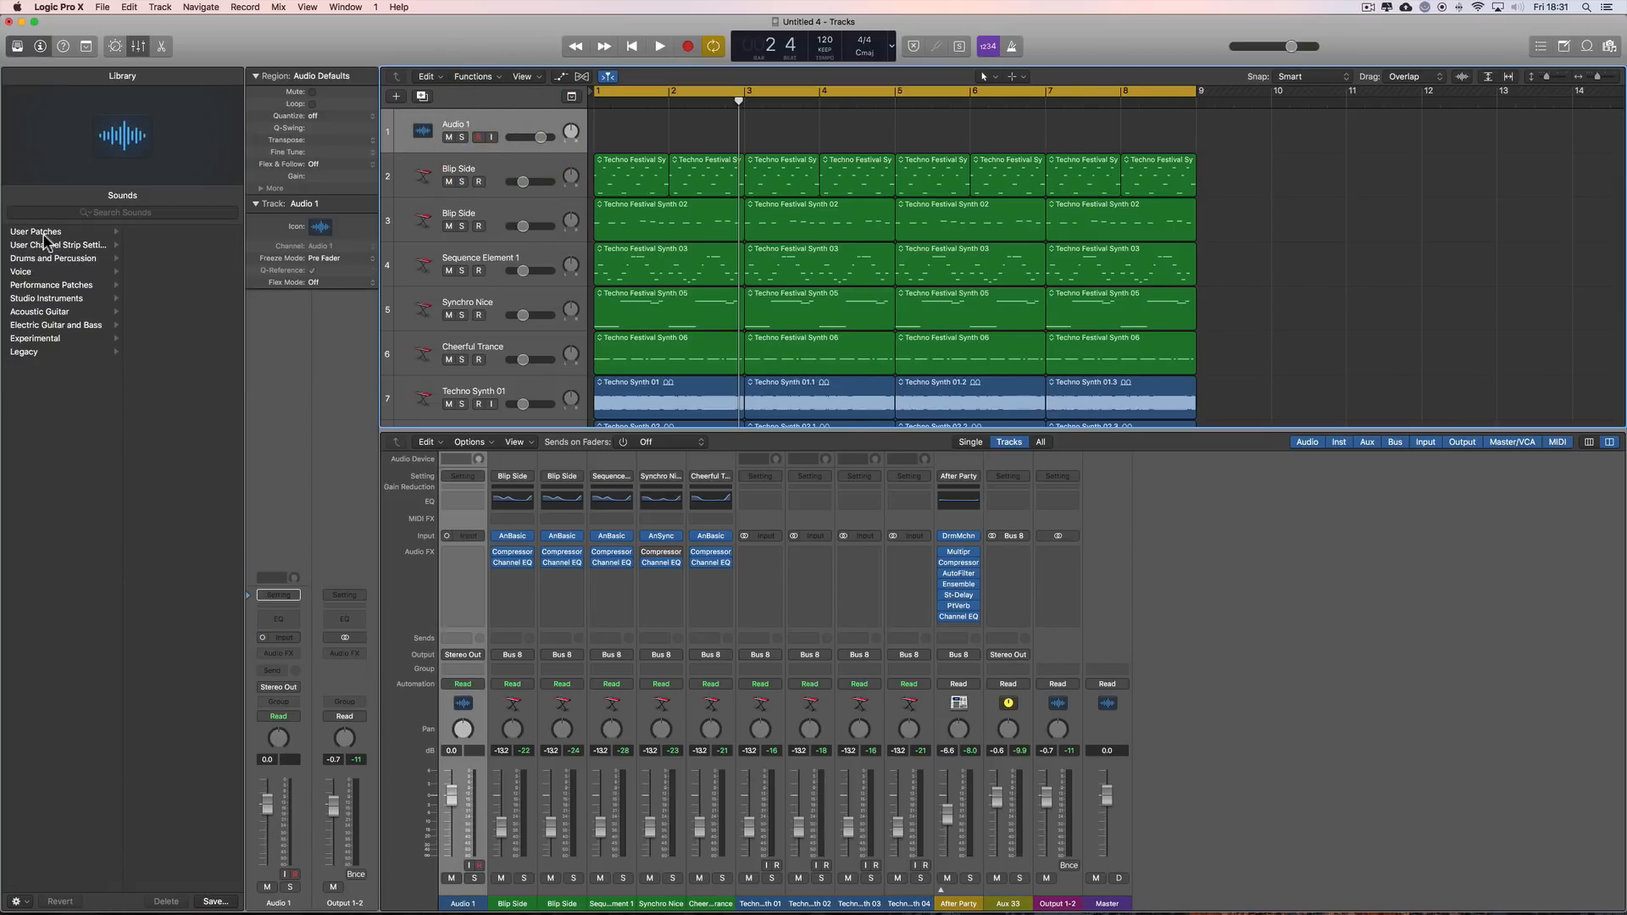
pyautogui.click(42, 232)
pyautogui.click(158, 420)
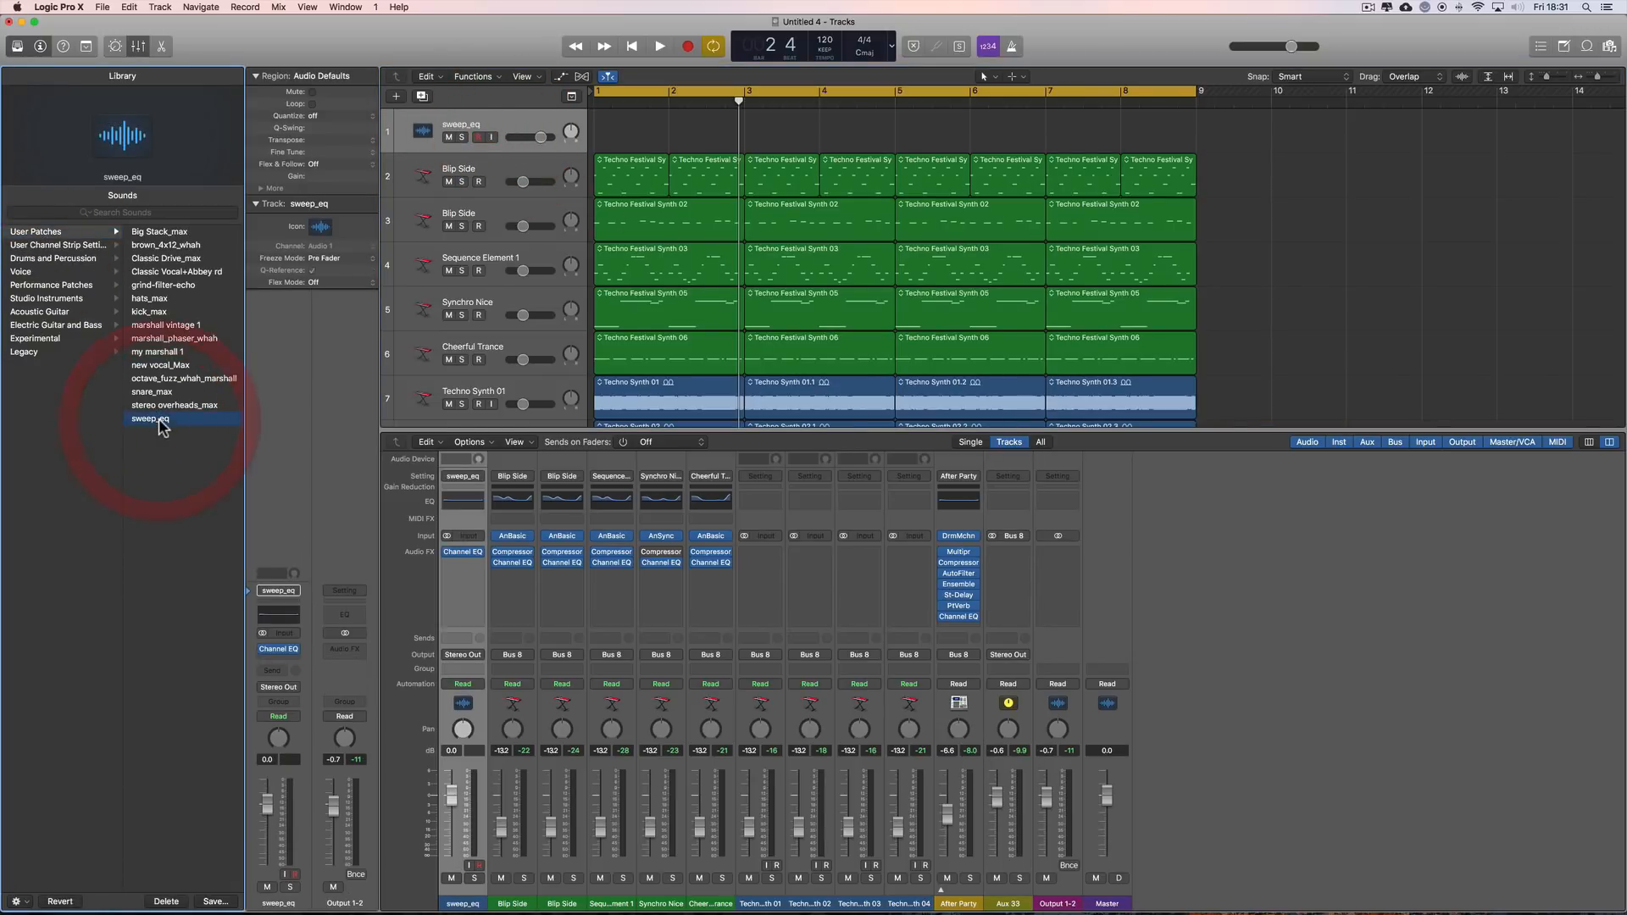
# - Copy the channel strip setting of the sweep_eq audio channel and paste it onto the Aux 33 channel strip
pyautogui.click(467, 477)
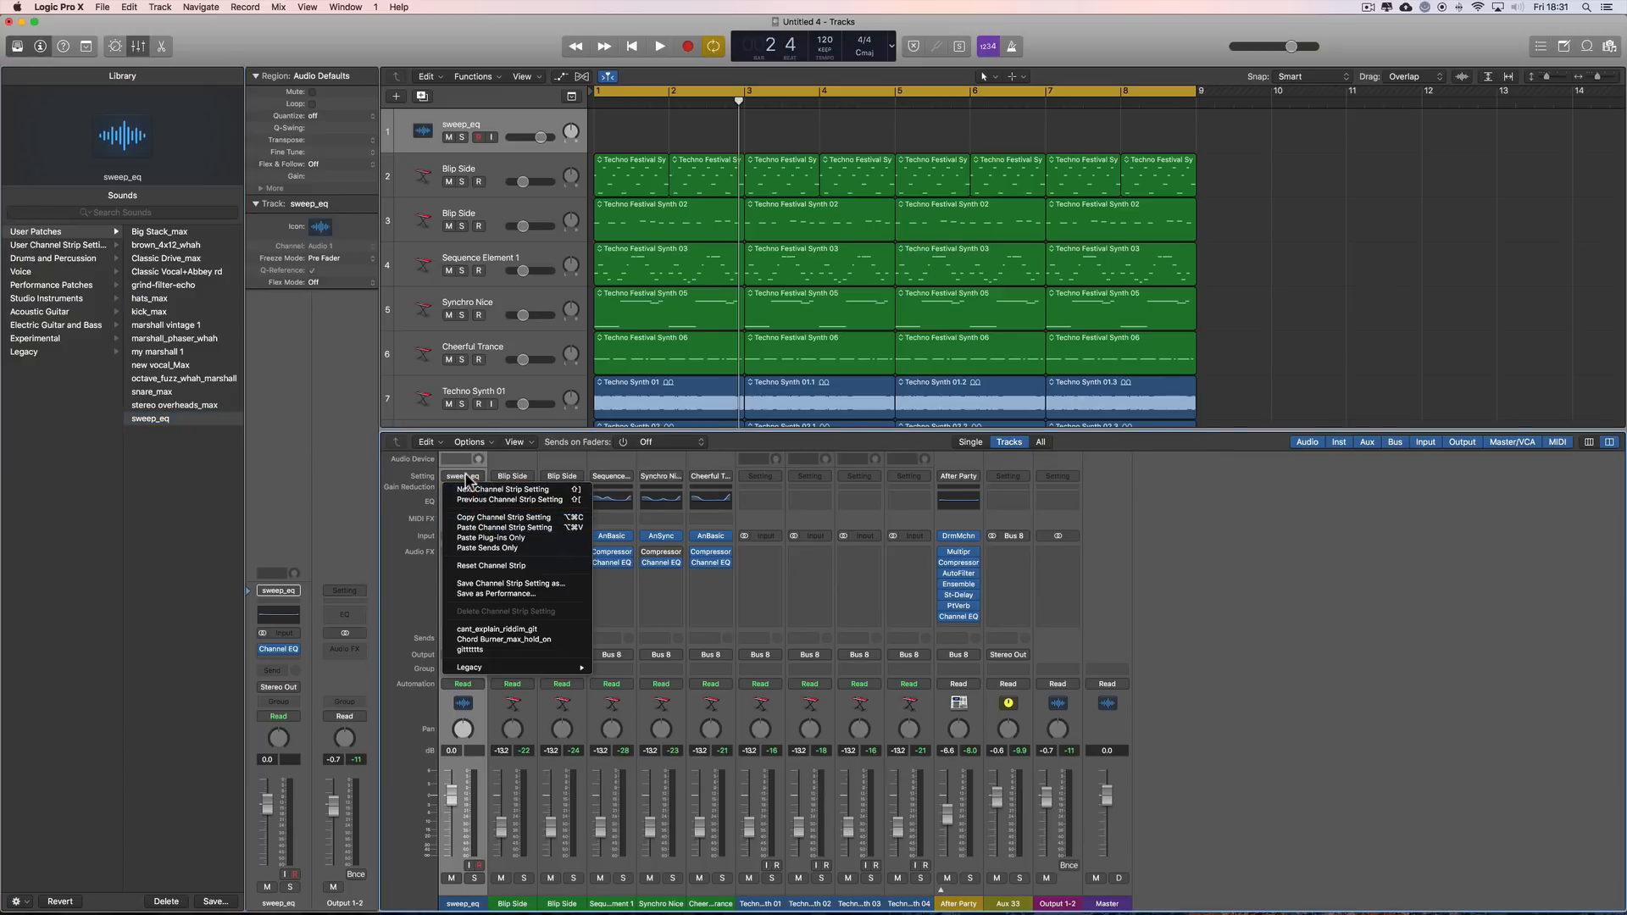
pyautogui.click(466, 483)
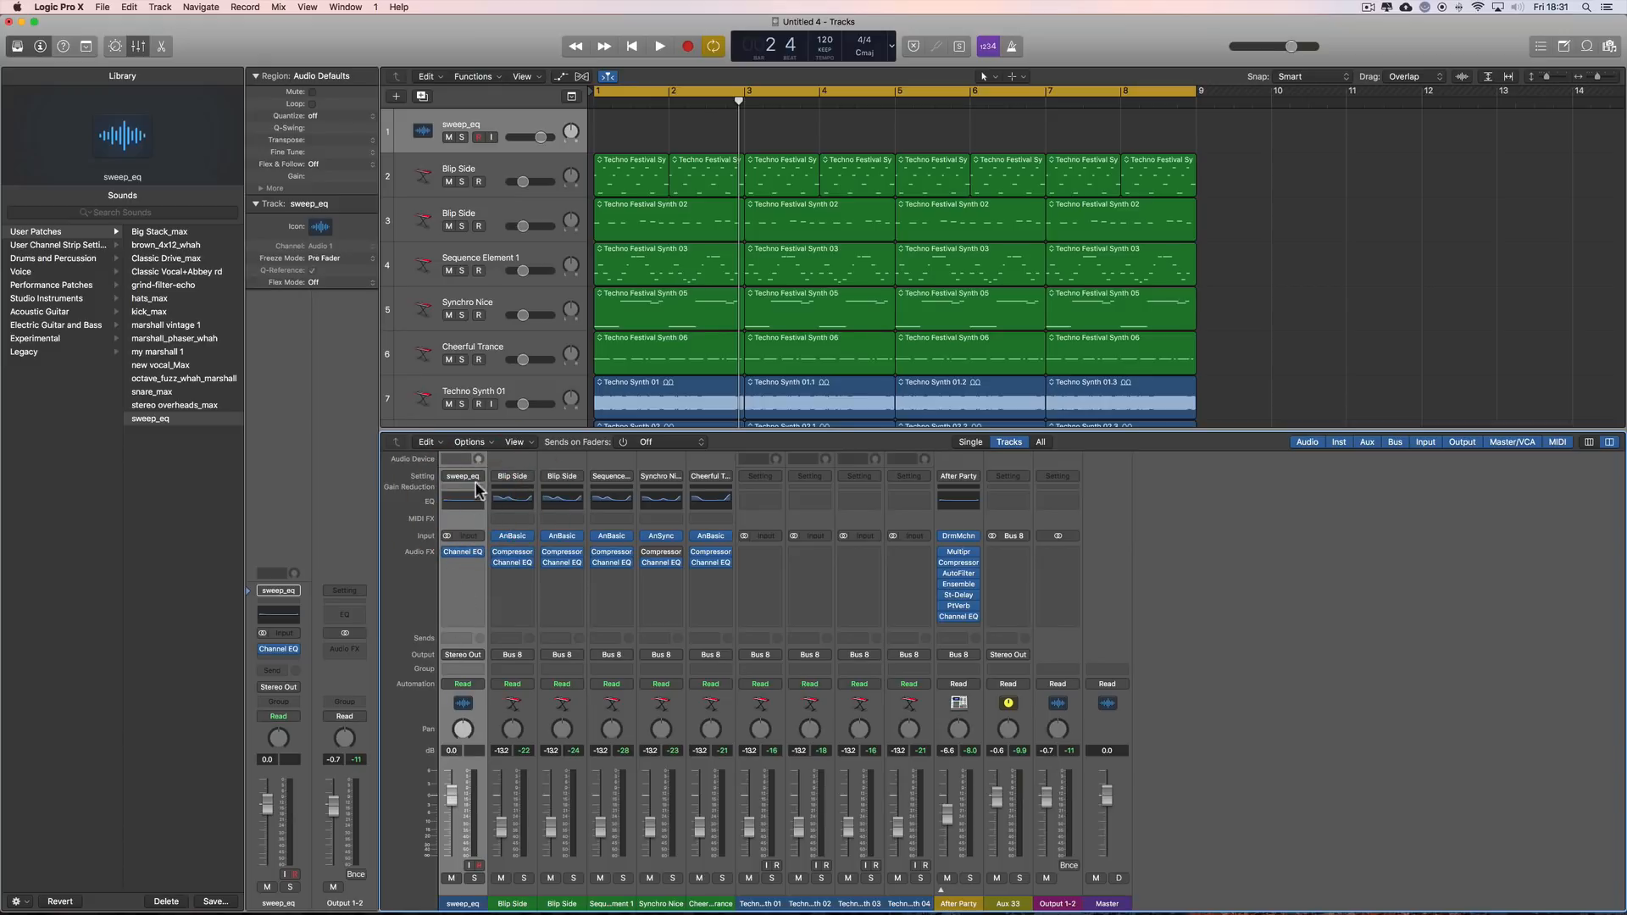
pyautogui.click(477, 477)
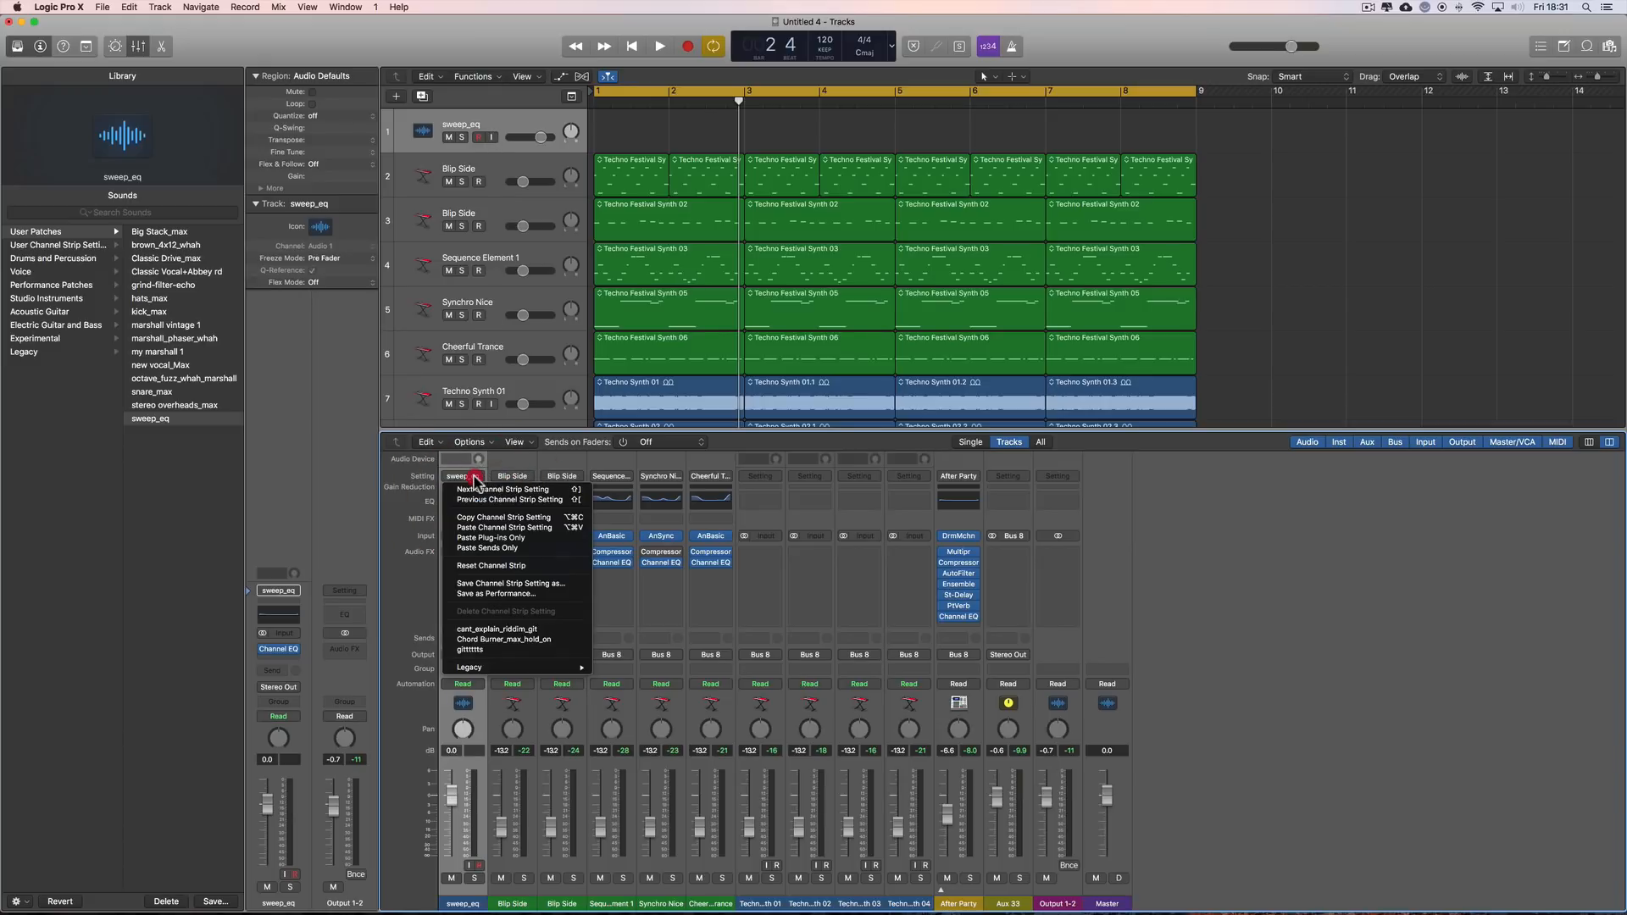
pyautogui.click(497, 519)
pyautogui.click(1003, 868)
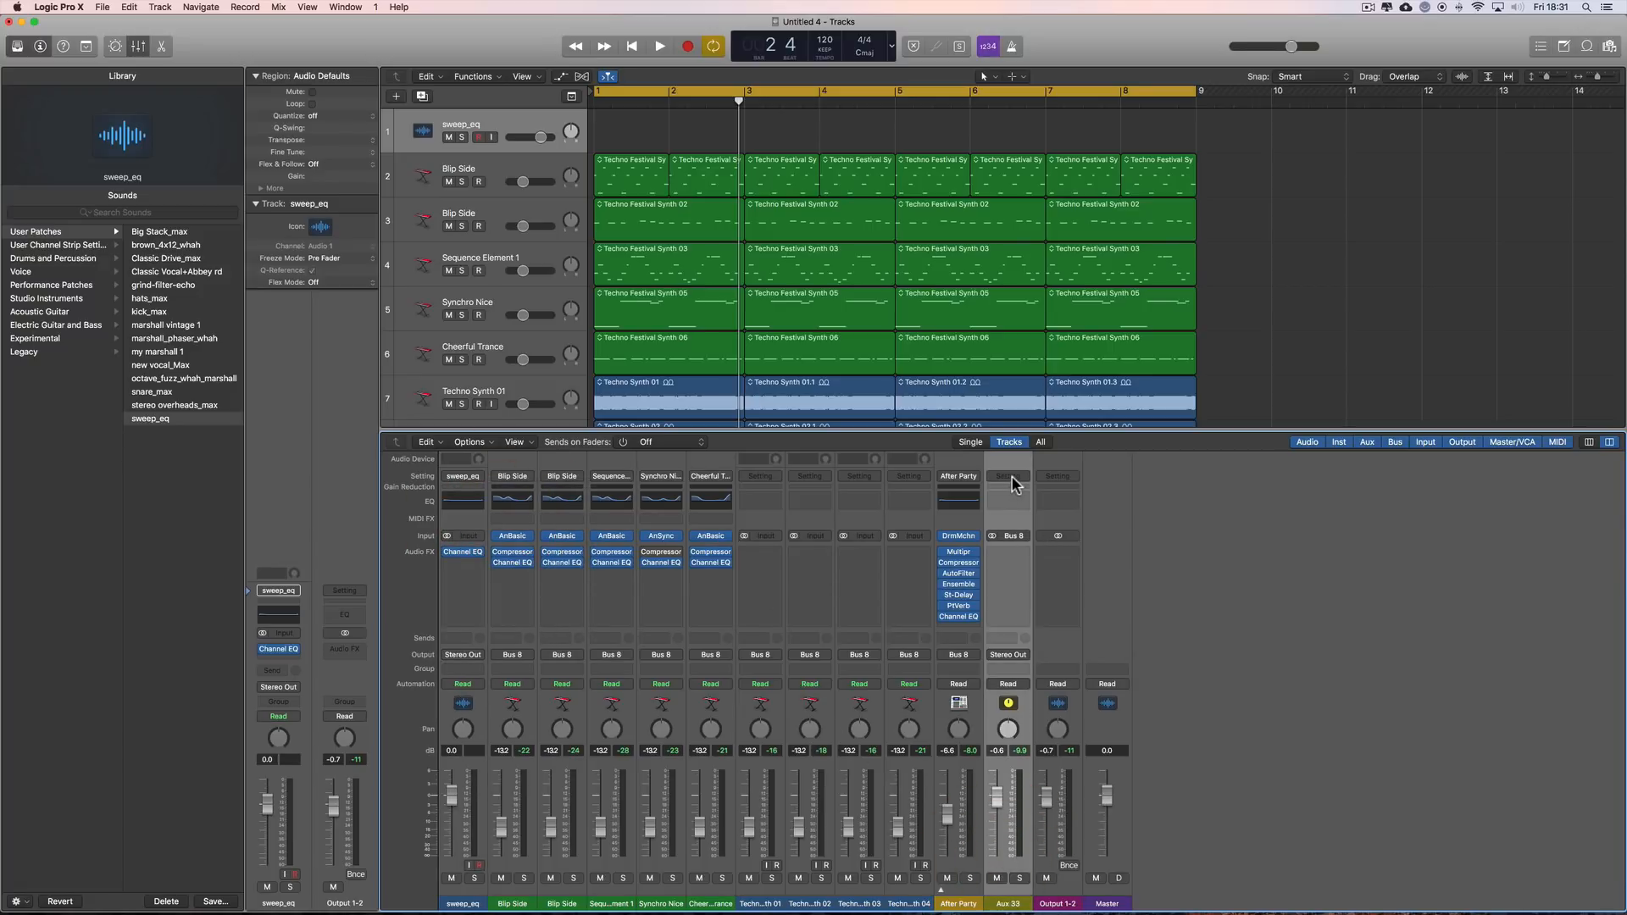
pyautogui.click(1013, 480)
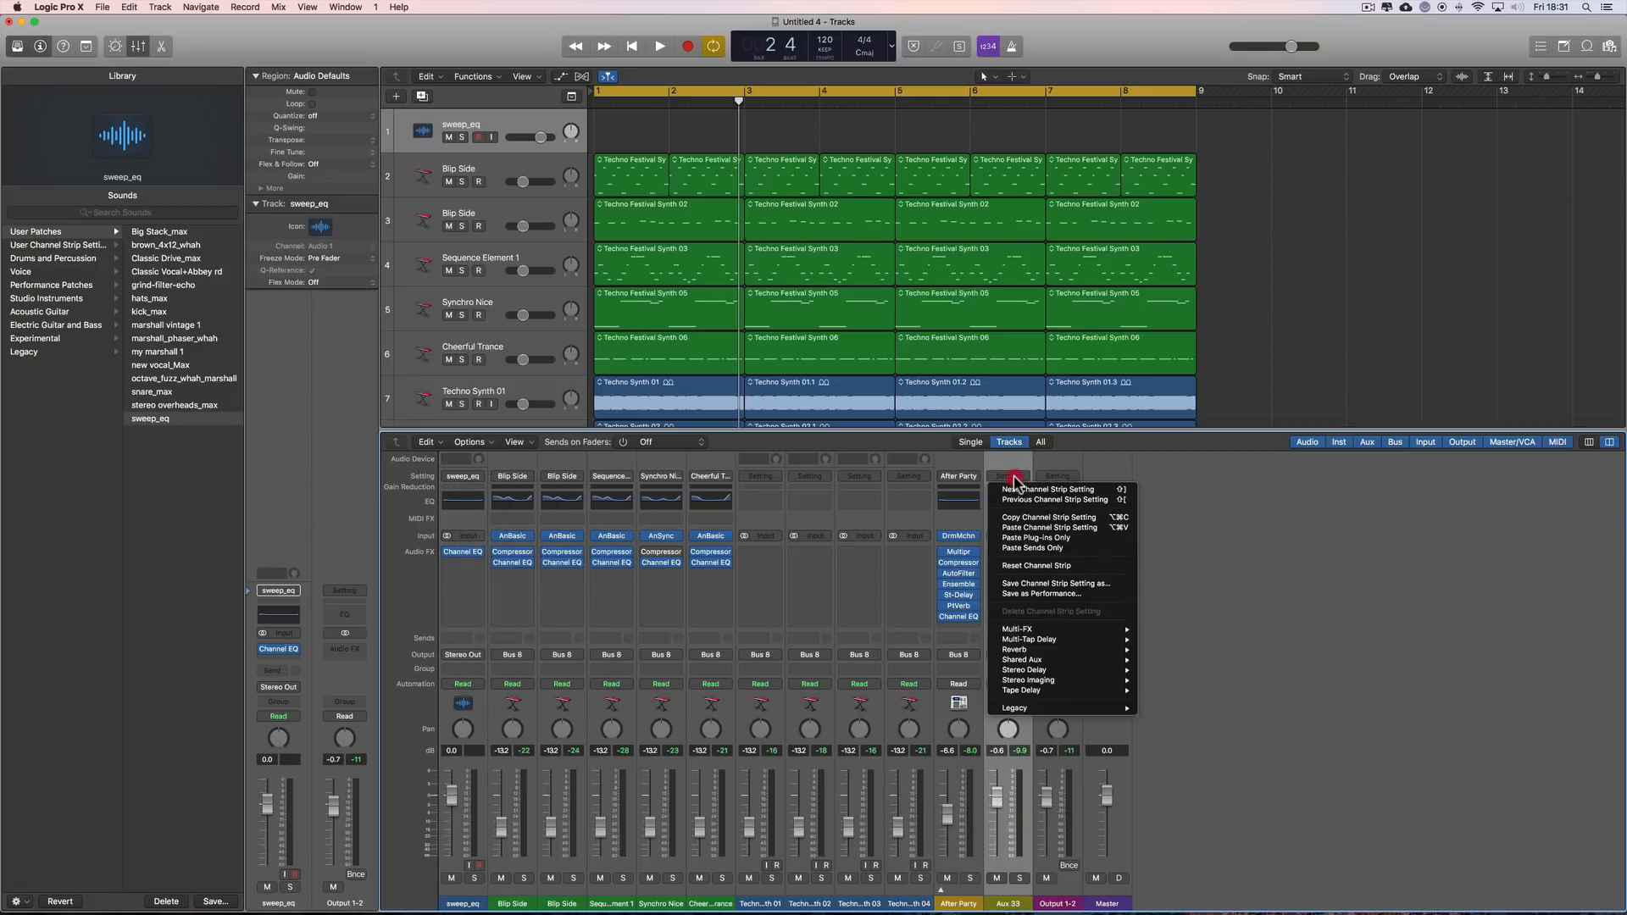
pyautogui.click(1037, 527)
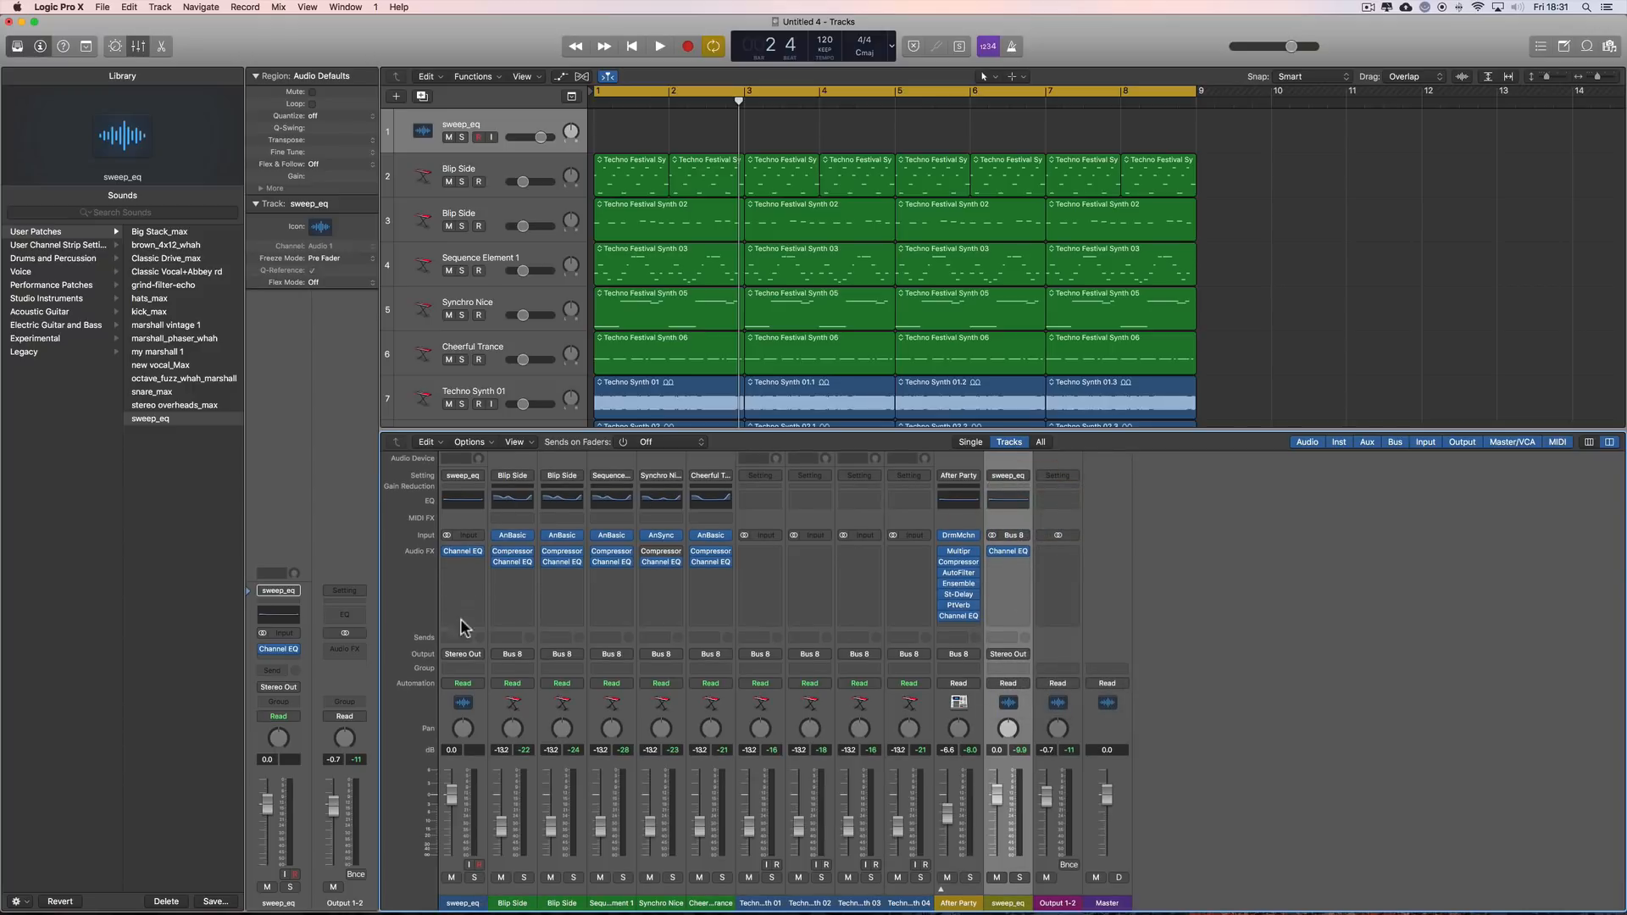
# - Lower the fader of the sweep_eq aux channel to about -2.5 dB
pyautogui.click(476, 700)
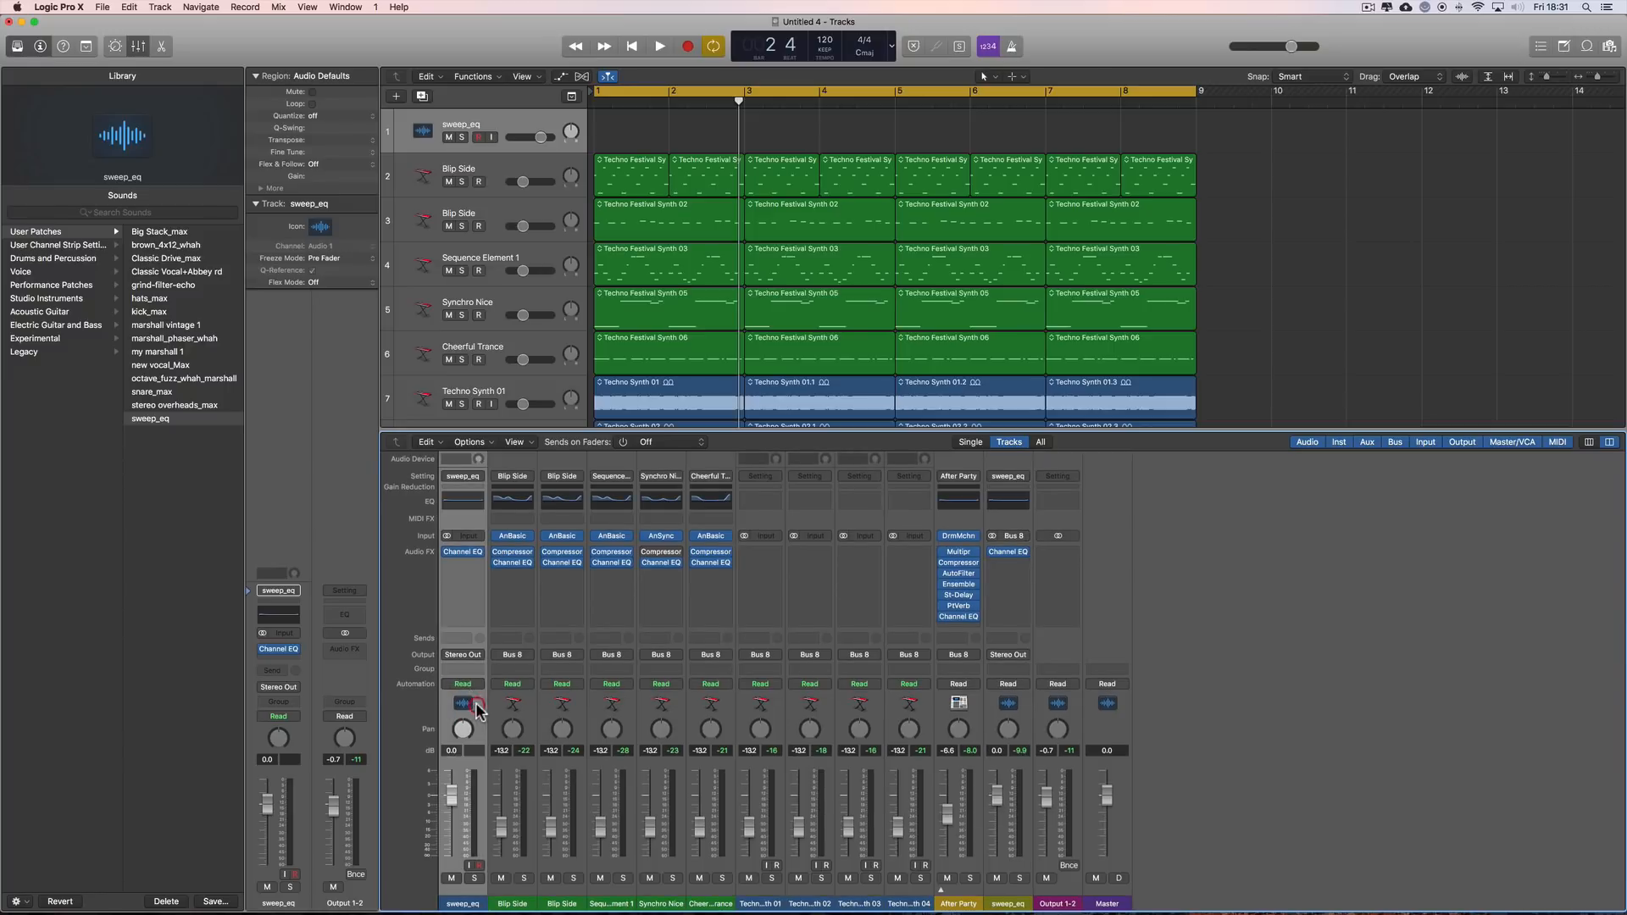
pyautogui.click(1023, 724)
pyautogui.moveTo(998, 797)
pyautogui.mouseDown()
pyautogui.moveTo(999, 831)
pyautogui.moveTo(1003, 797)
pyautogui.mouseUp()
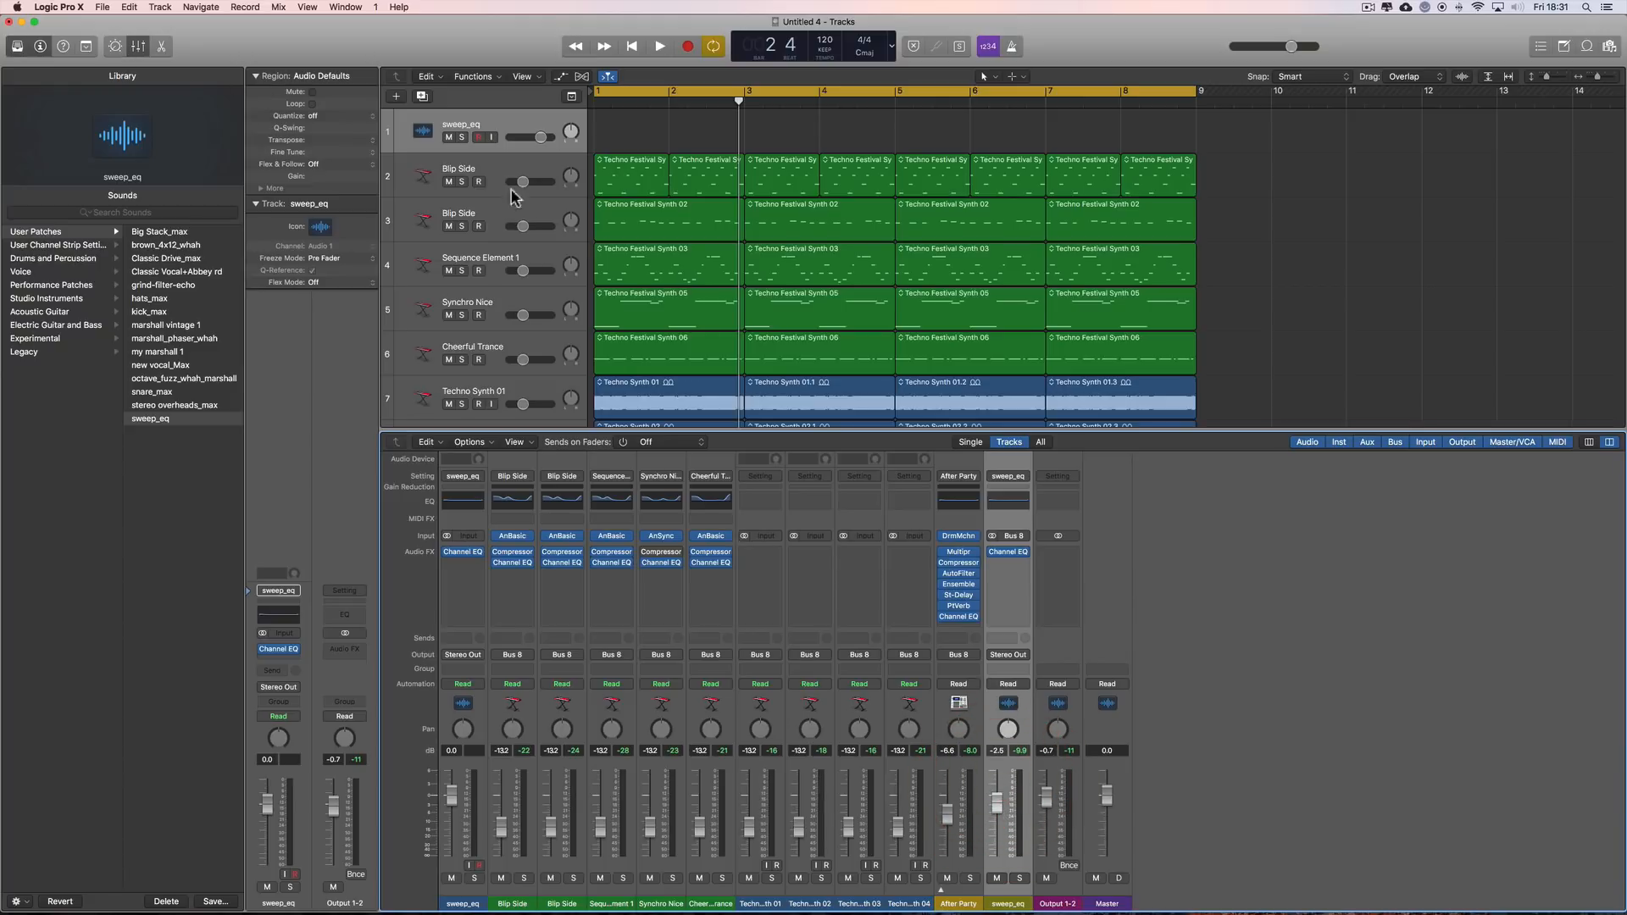
pyautogui.scroll(-5, 523, 191)
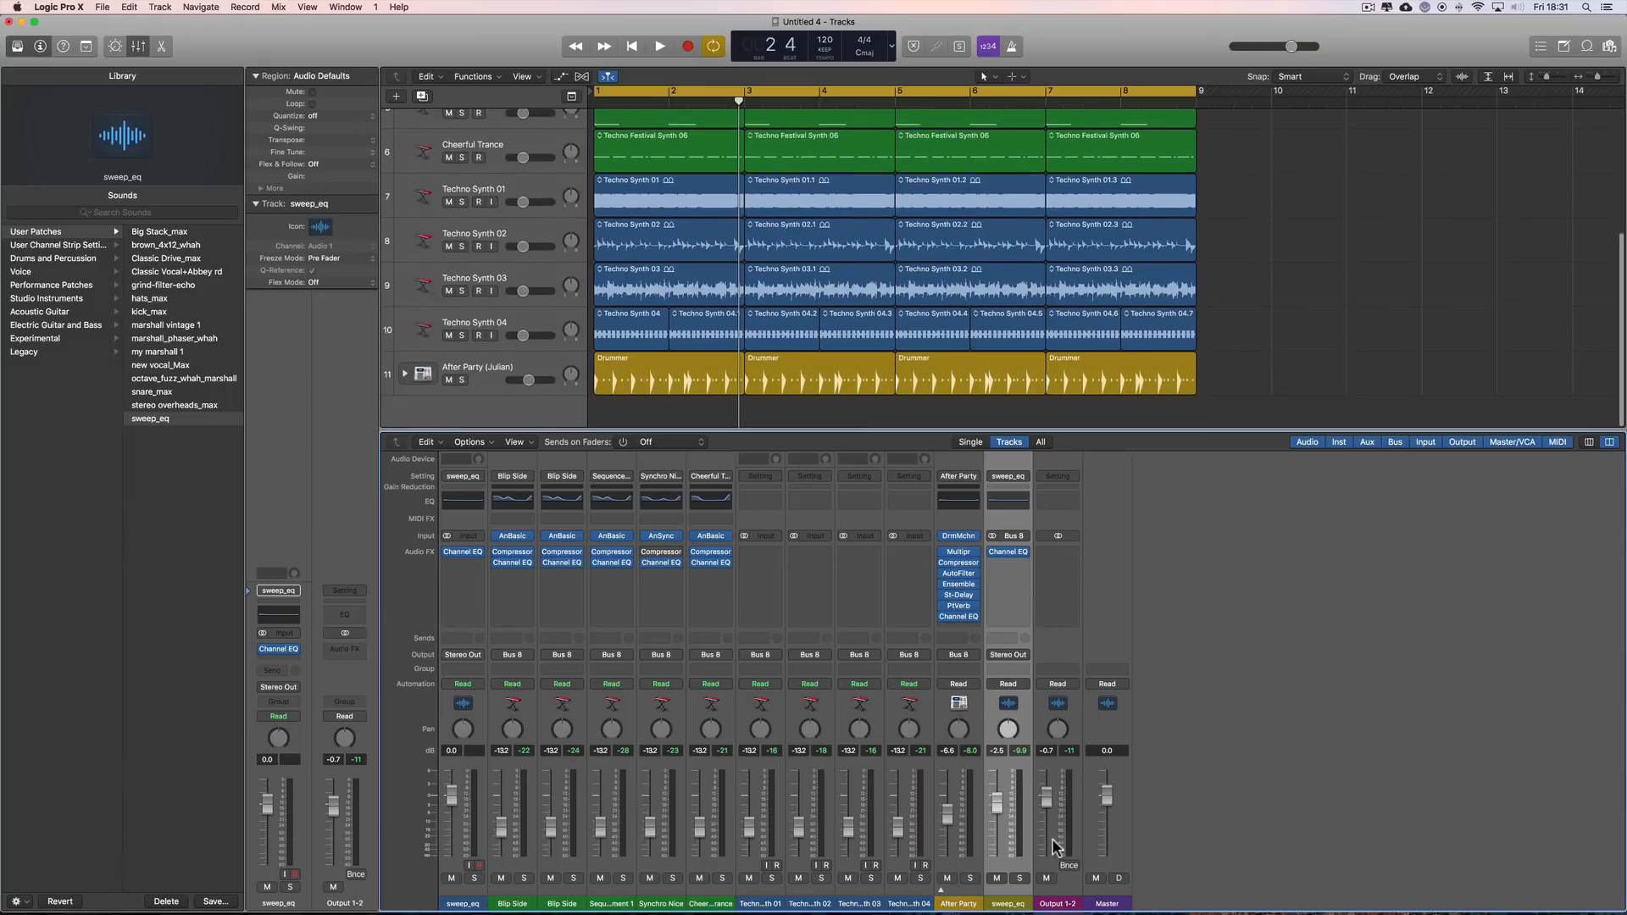
pyautogui.rightClick(1021, 717)
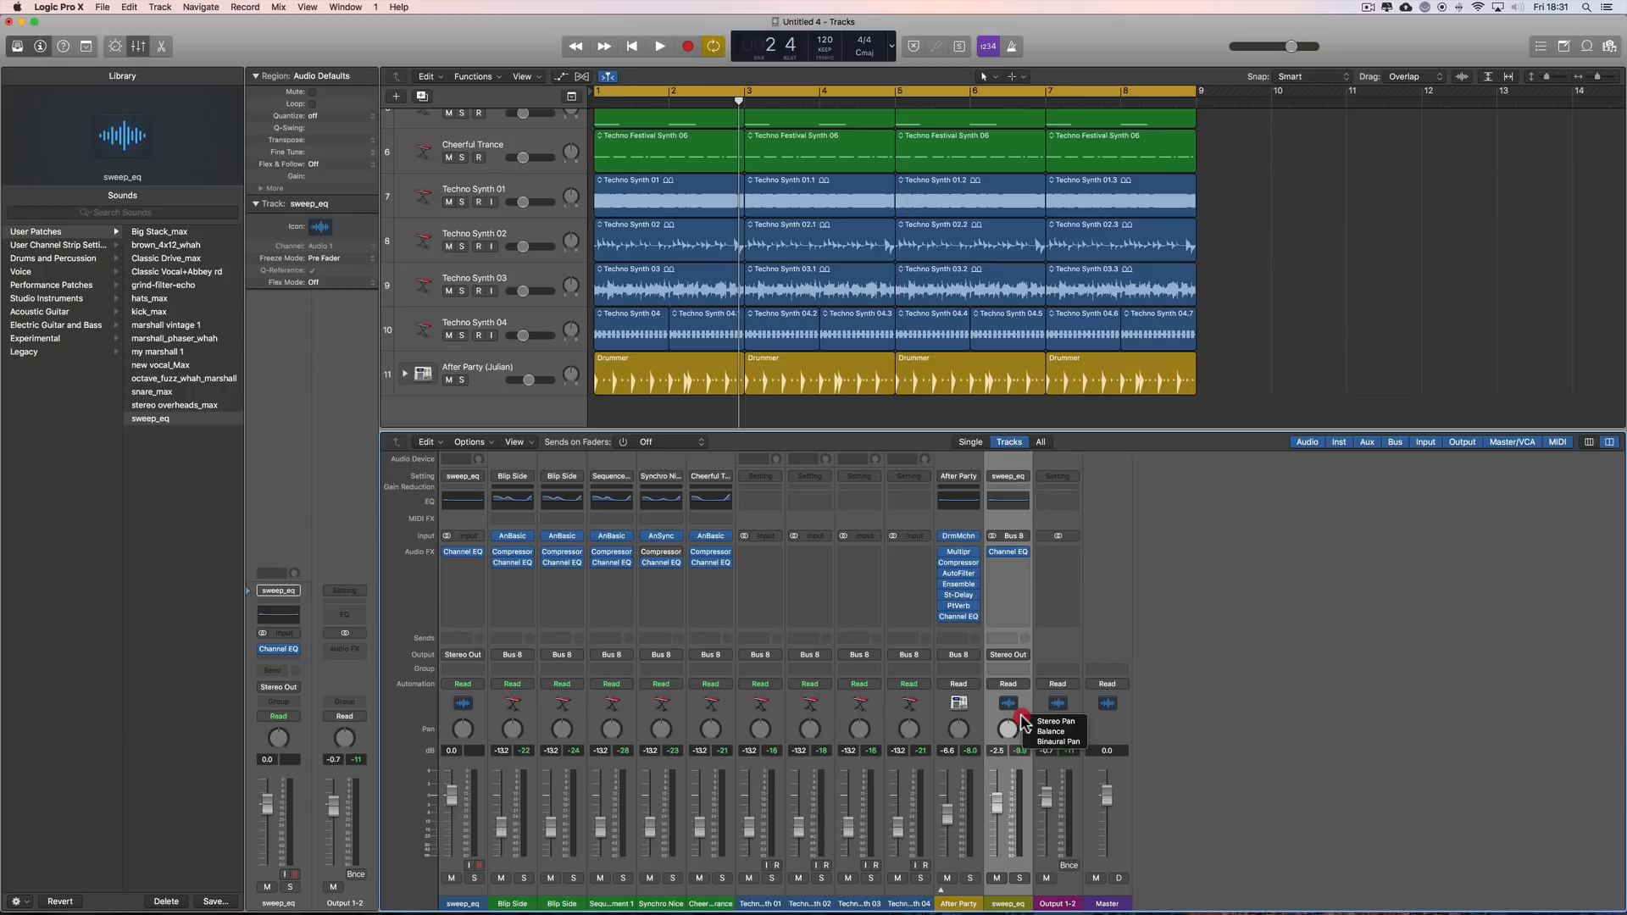
pyautogui.rightClick(1032, 703)
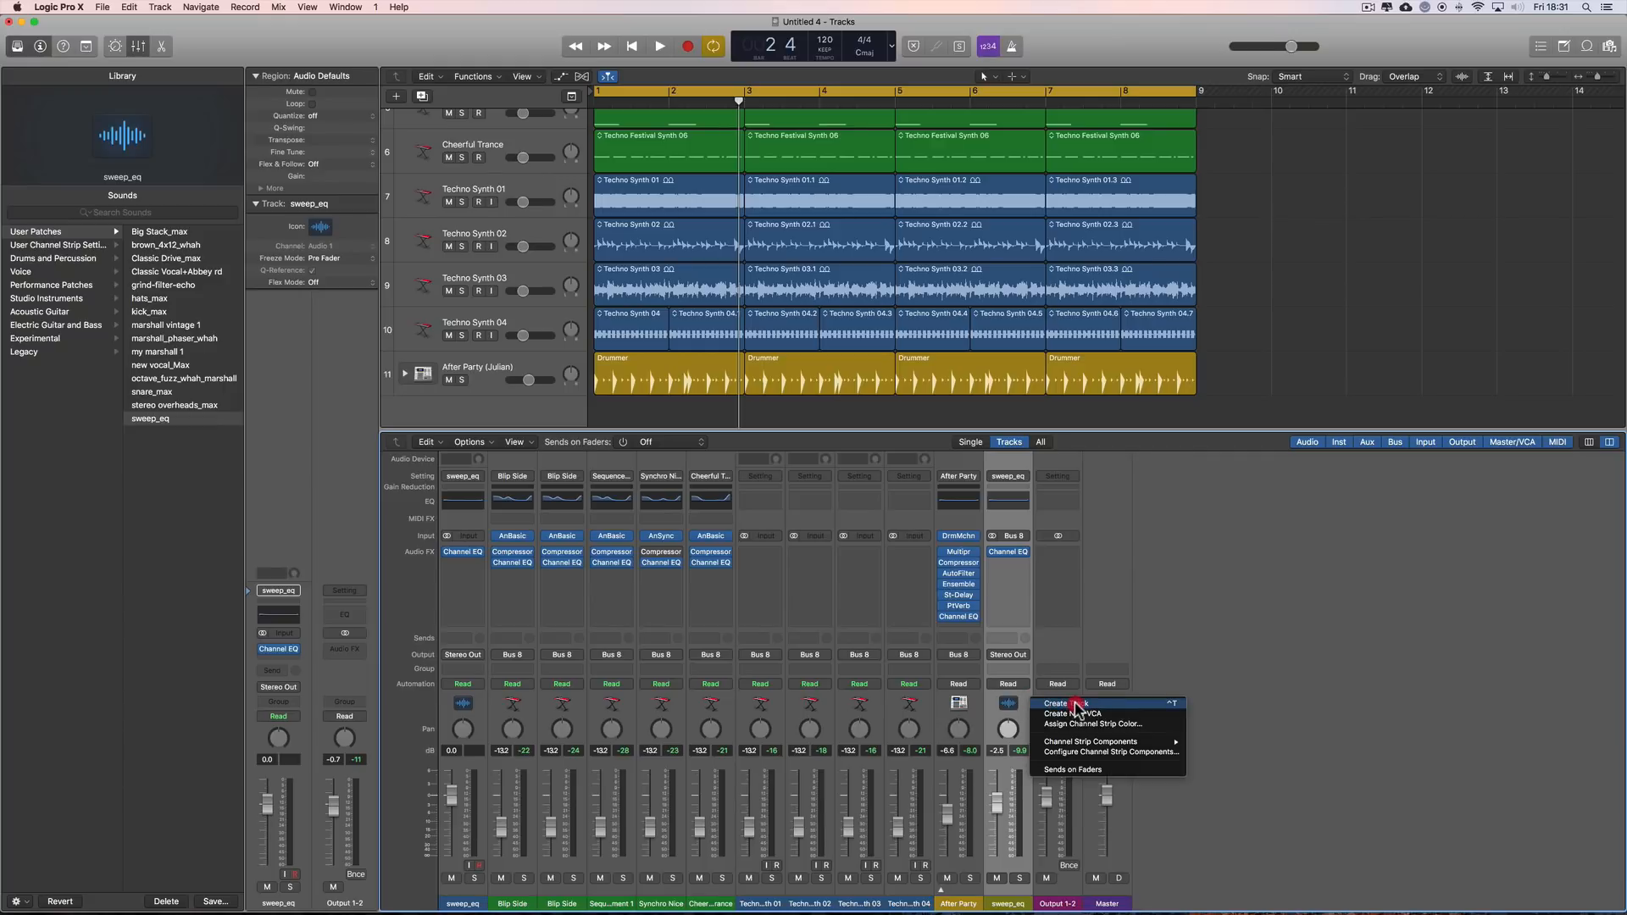
pyautogui.click(1108, 672)
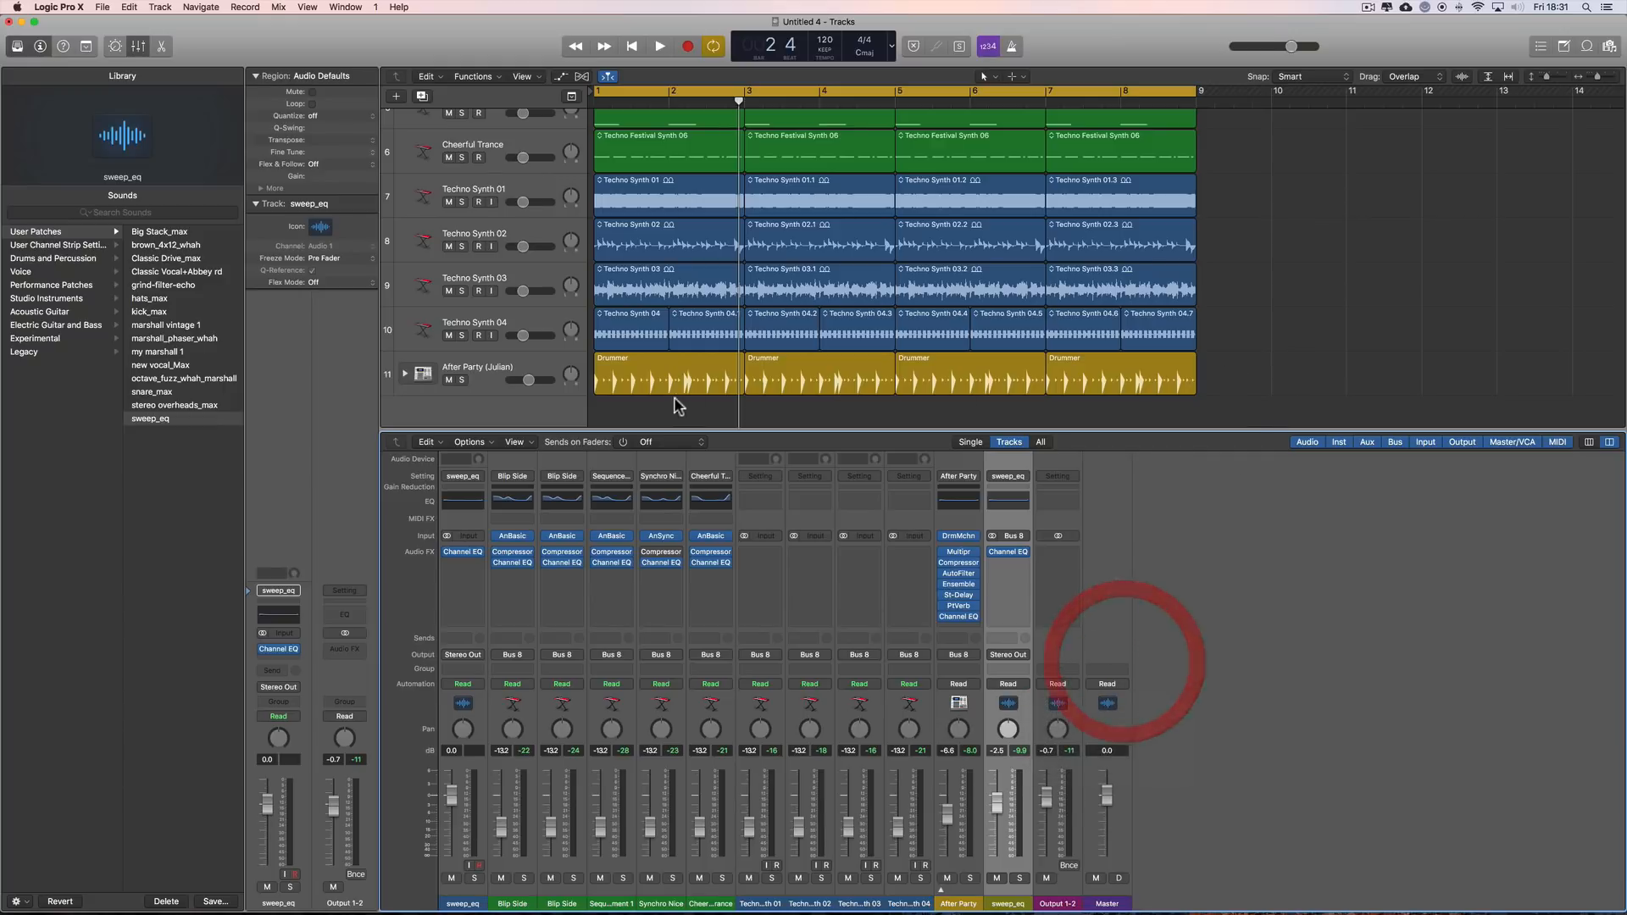
# - Create an arrangement track for the sweep_eq aux channel below the After Party track and select it
pyautogui.click(523, 363)
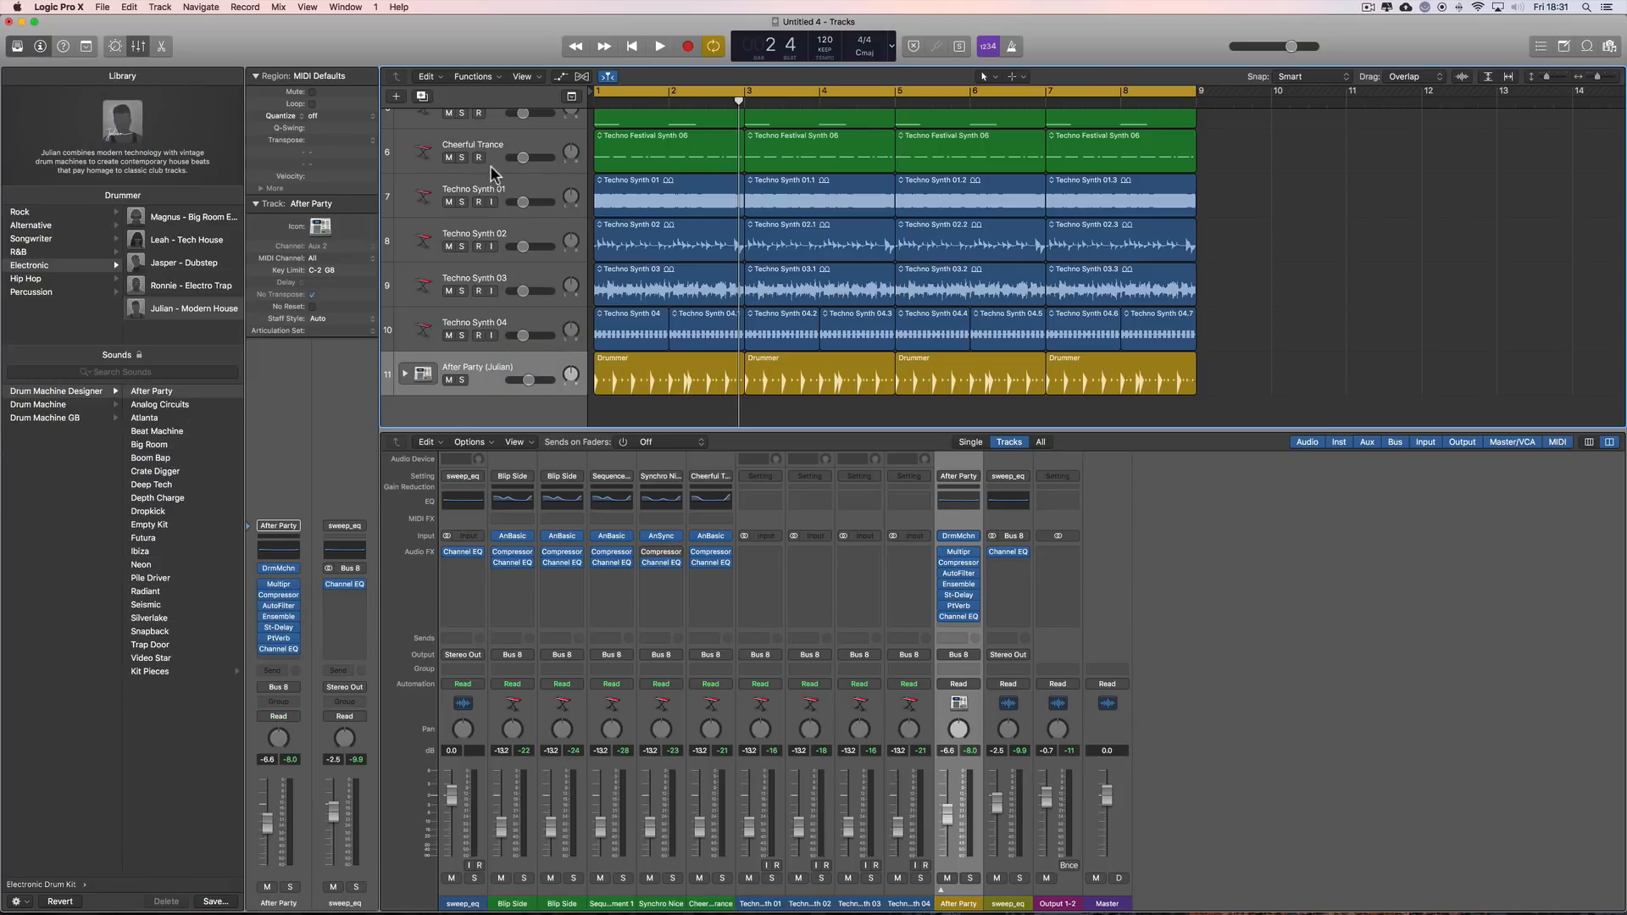
pyautogui.scroll(5, 489, 171)
pyautogui.scroll(-5, 509, 271)
pyautogui.scroll(1, 542, 378)
pyautogui.click(1024, 717)
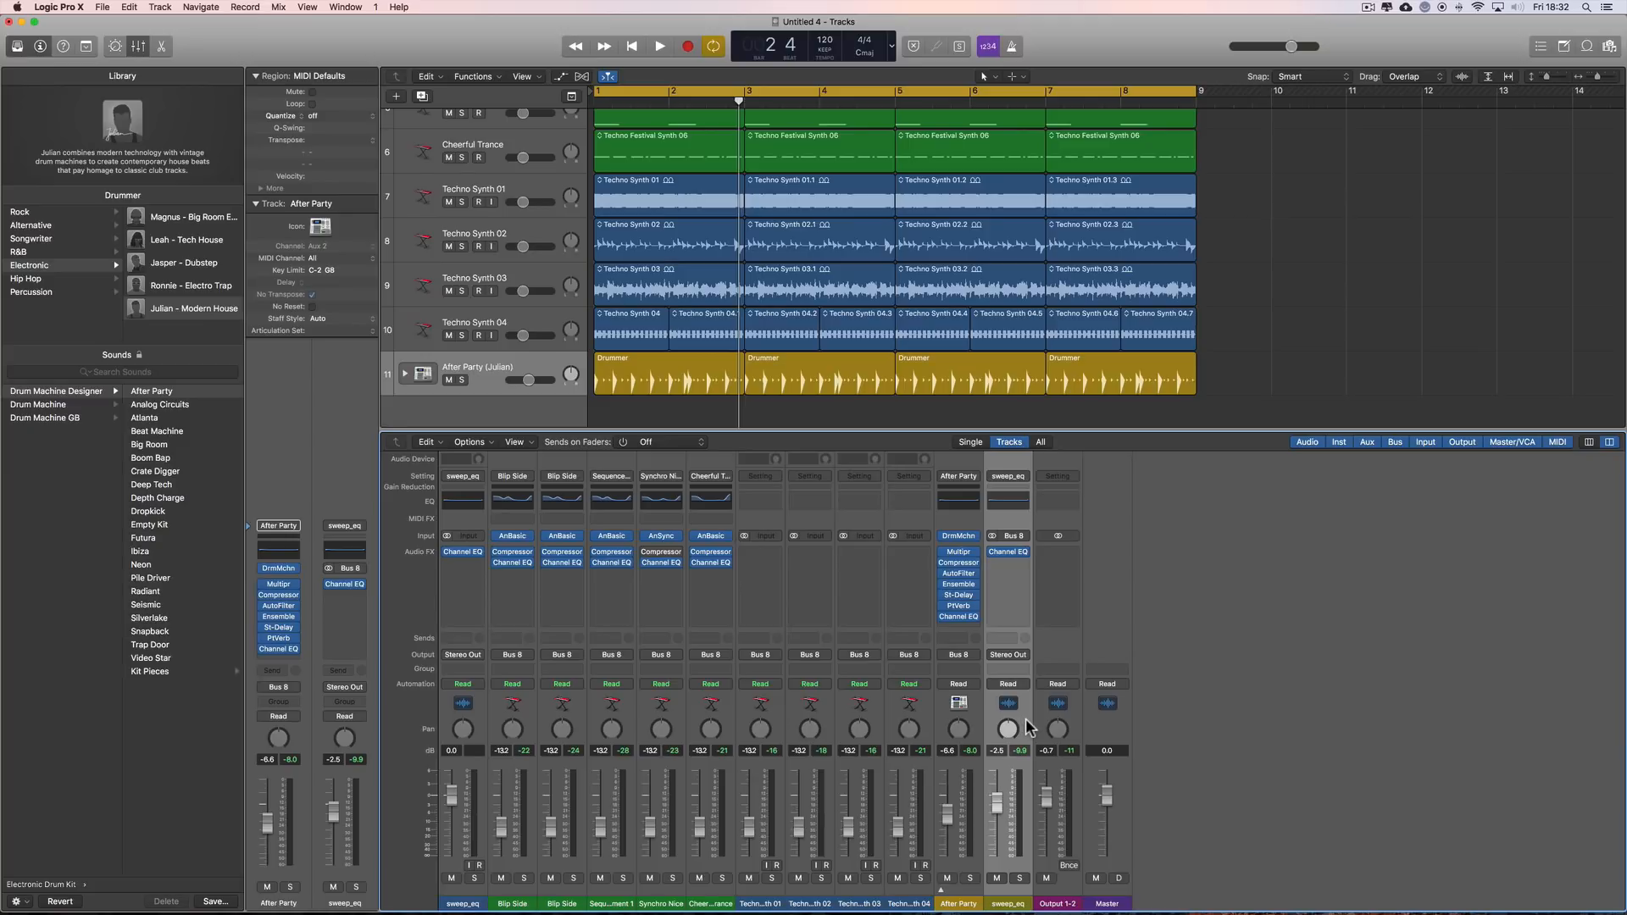
pyautogui.rightClick(1027, 722)
pyautogui.click(1055, 719)
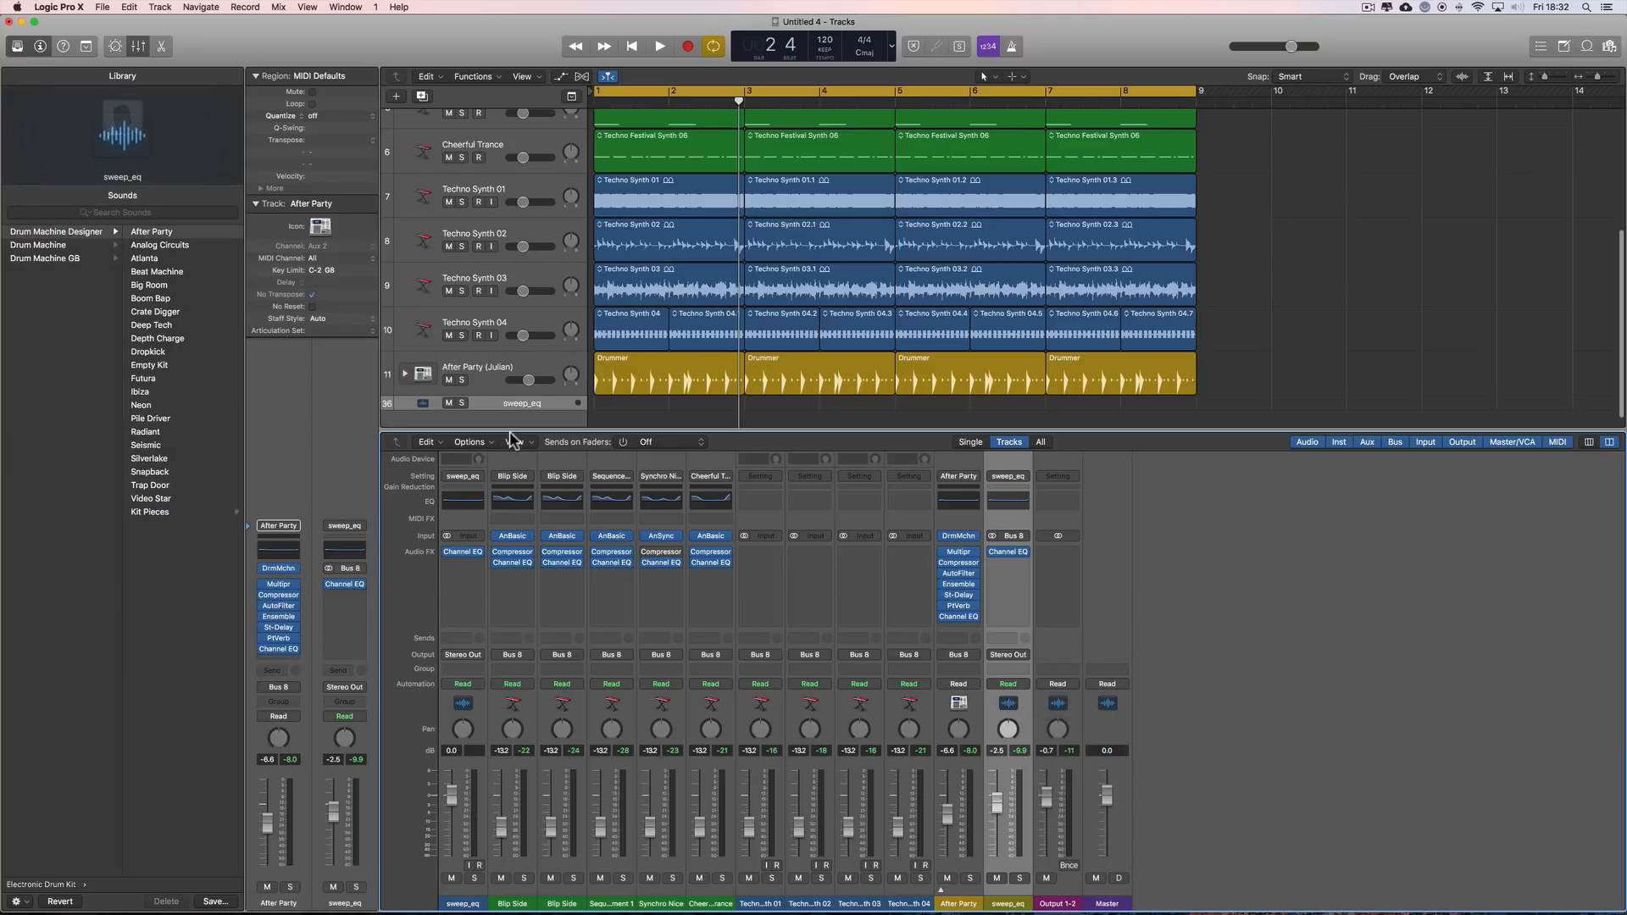
pyautogui.click(504, 404)
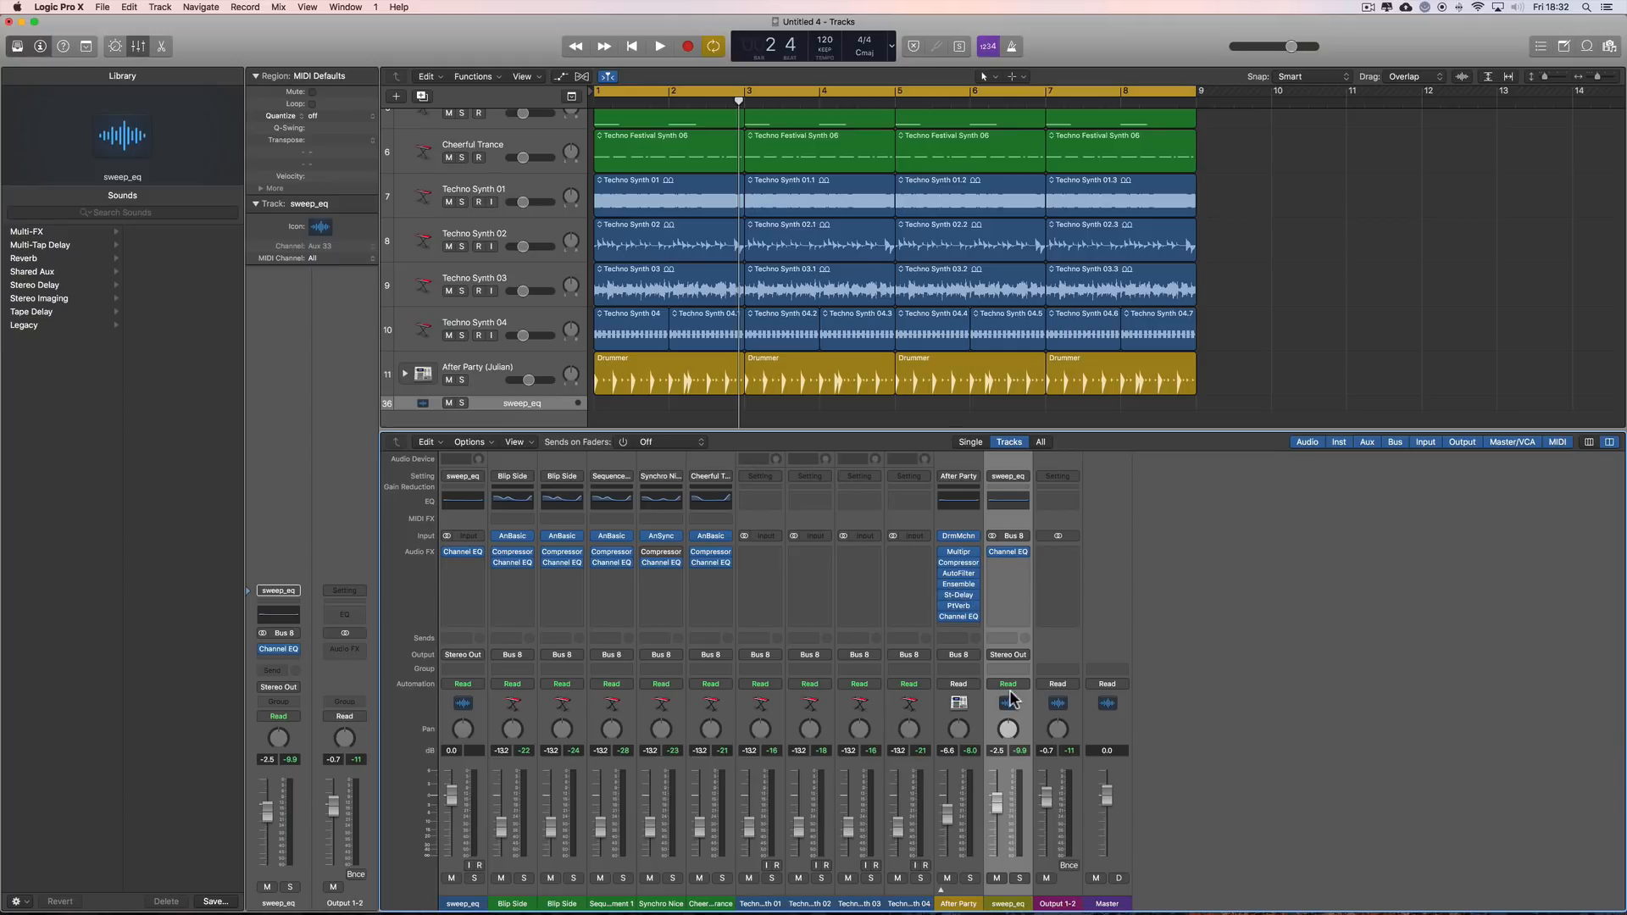
# - Hide the mixer, enlarge the sweep_eq aux track's height, and turn its volume all the way down during playback
pyautogui.click(138, 46)
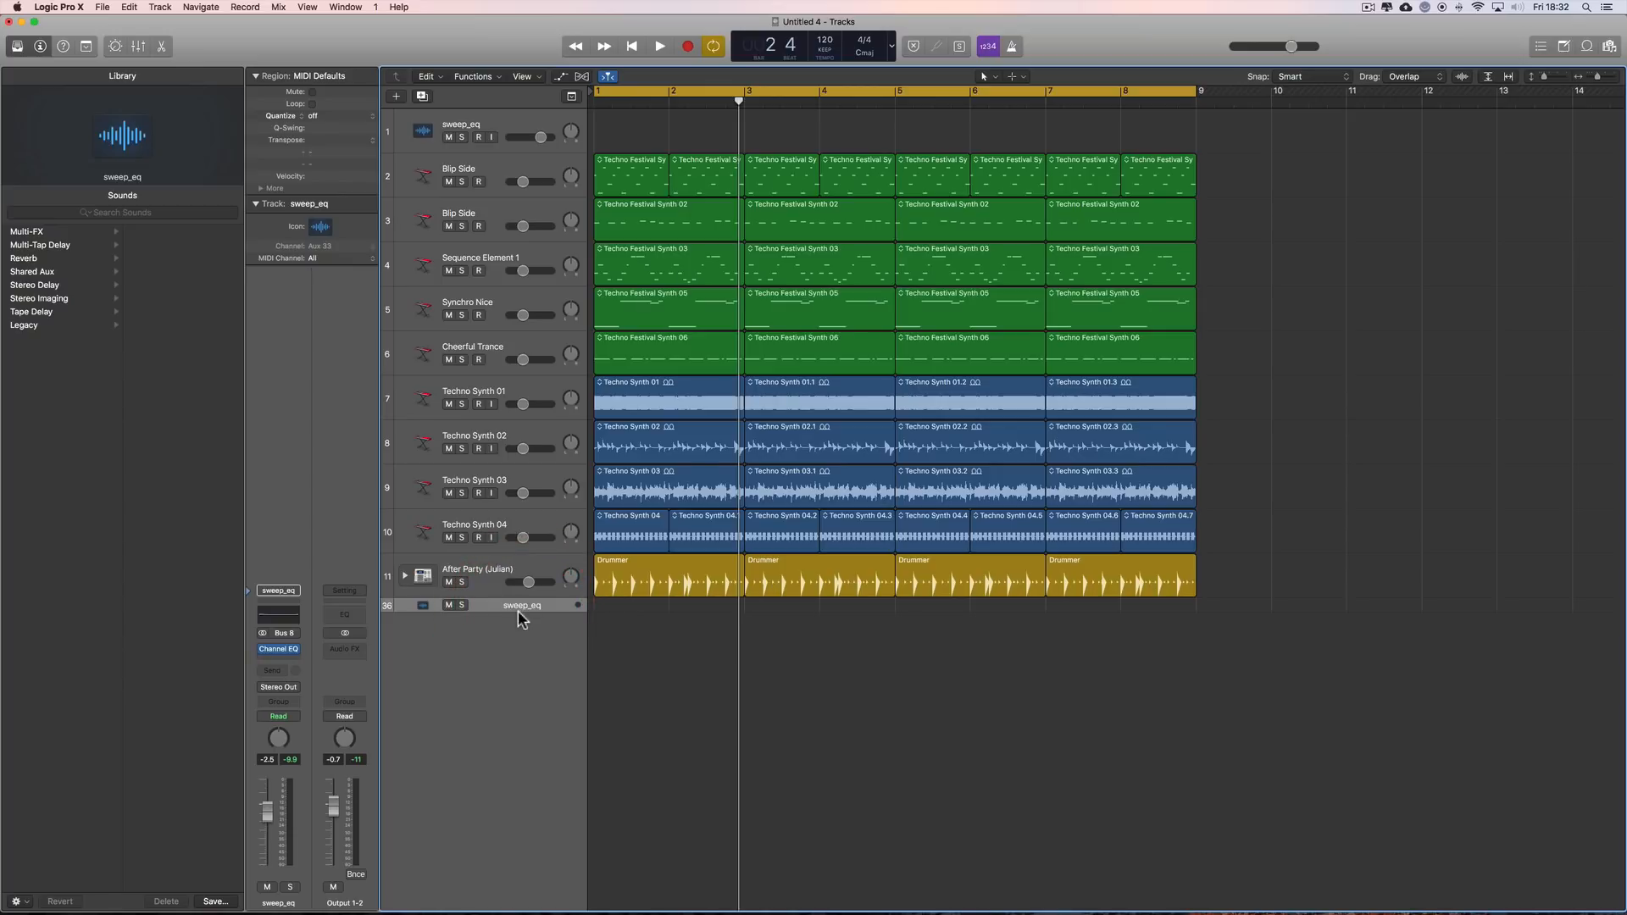
pyautogui.moveTo(517, 609); pyautogui.dragTo(475, 658)
pyautogui.press('space')
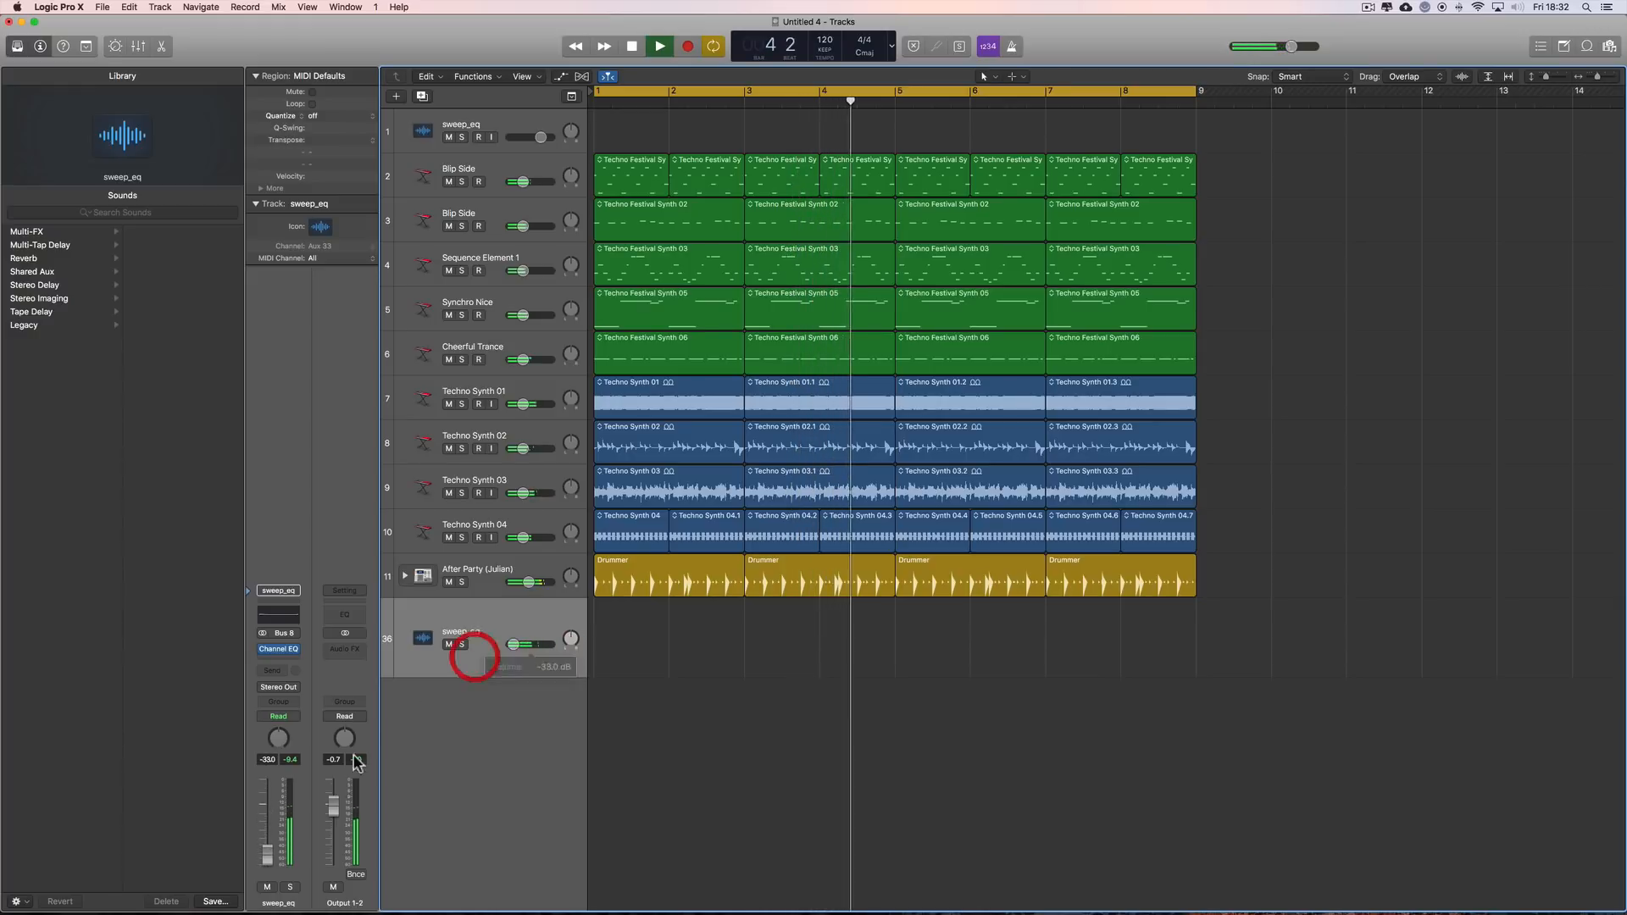
pyautogui.moveTo(268, 855)
pyautogui.mouseDown()
pyautogui.moveTo(264, 818)
pyautogui.moveTo(266, 861)
pyautogui.mouseUp()
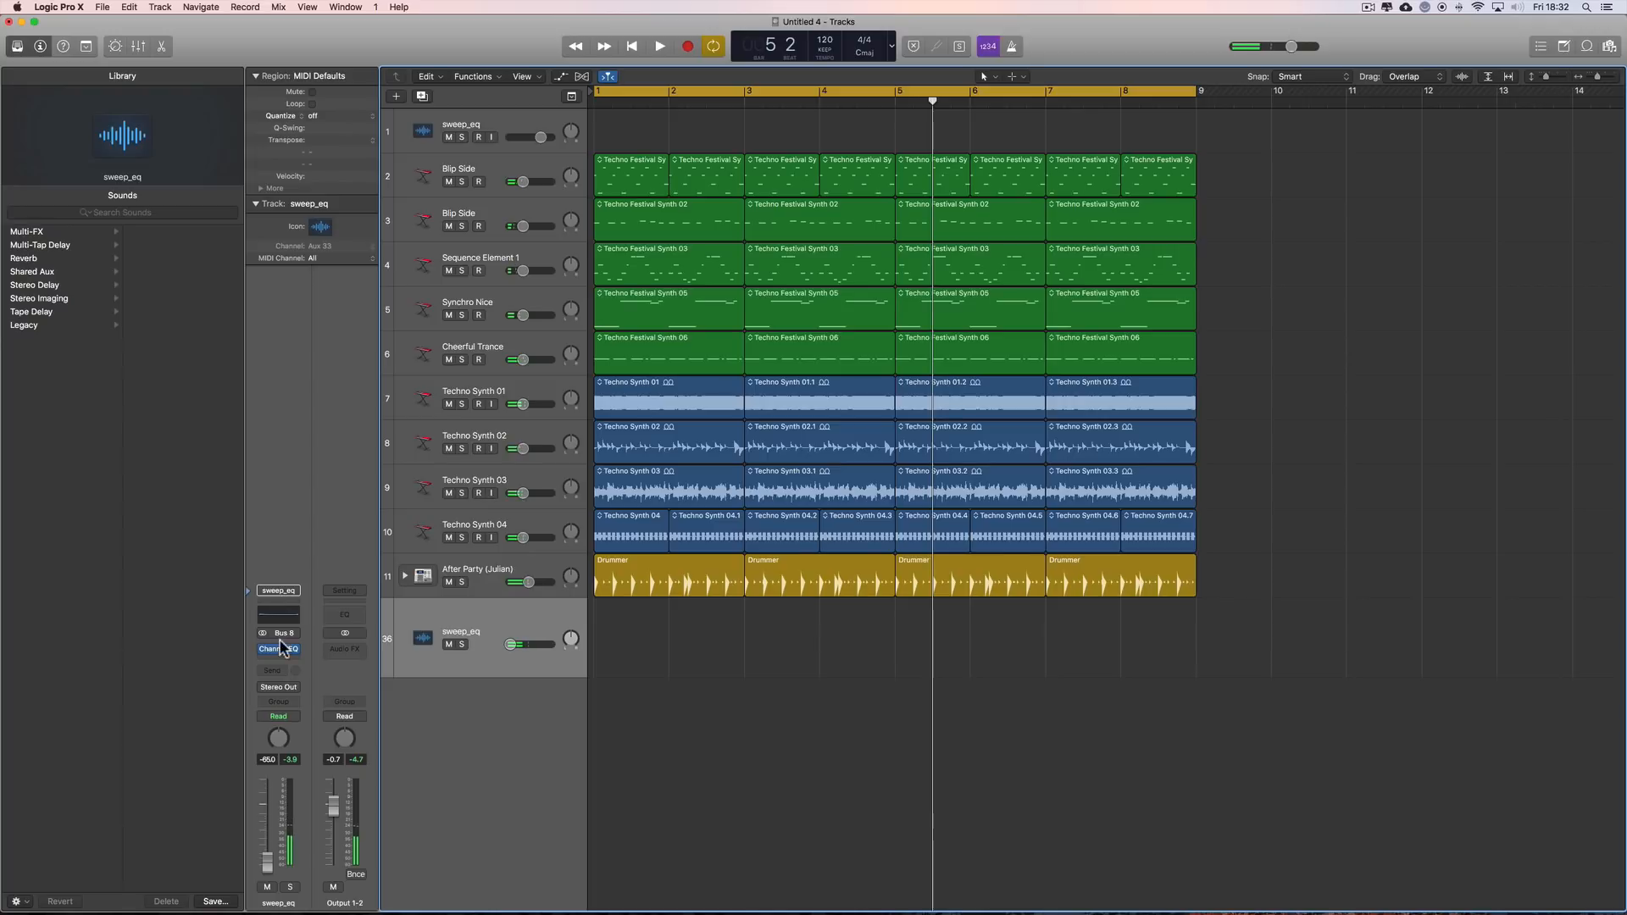
pyautogui.moveTo(280, 649)
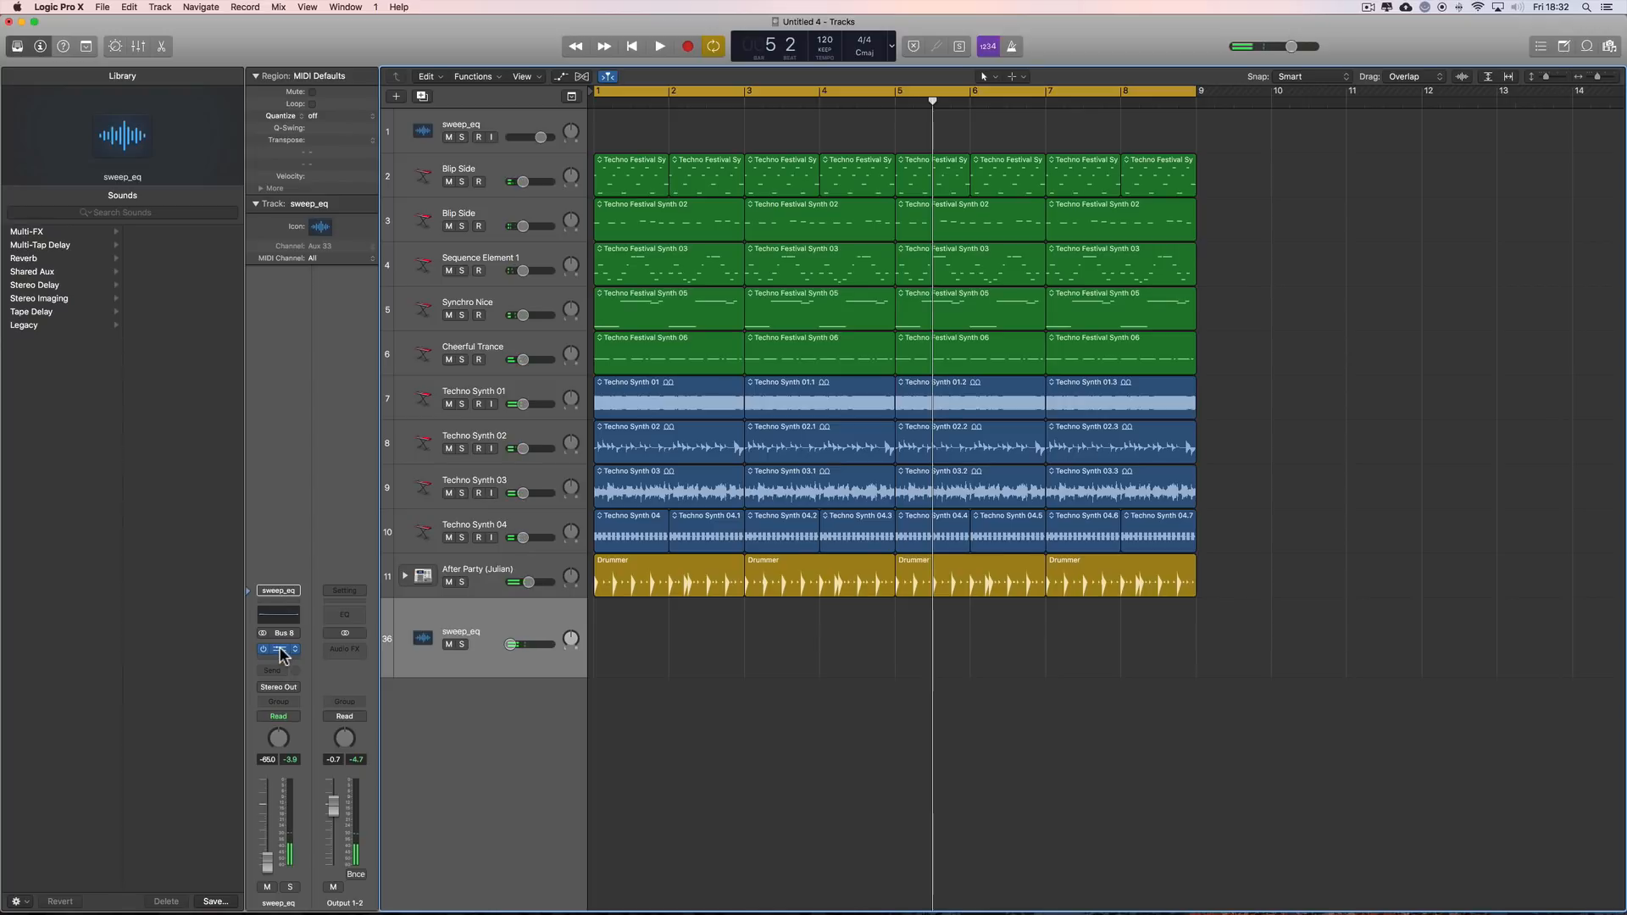
pyautogui.click(502, 614)
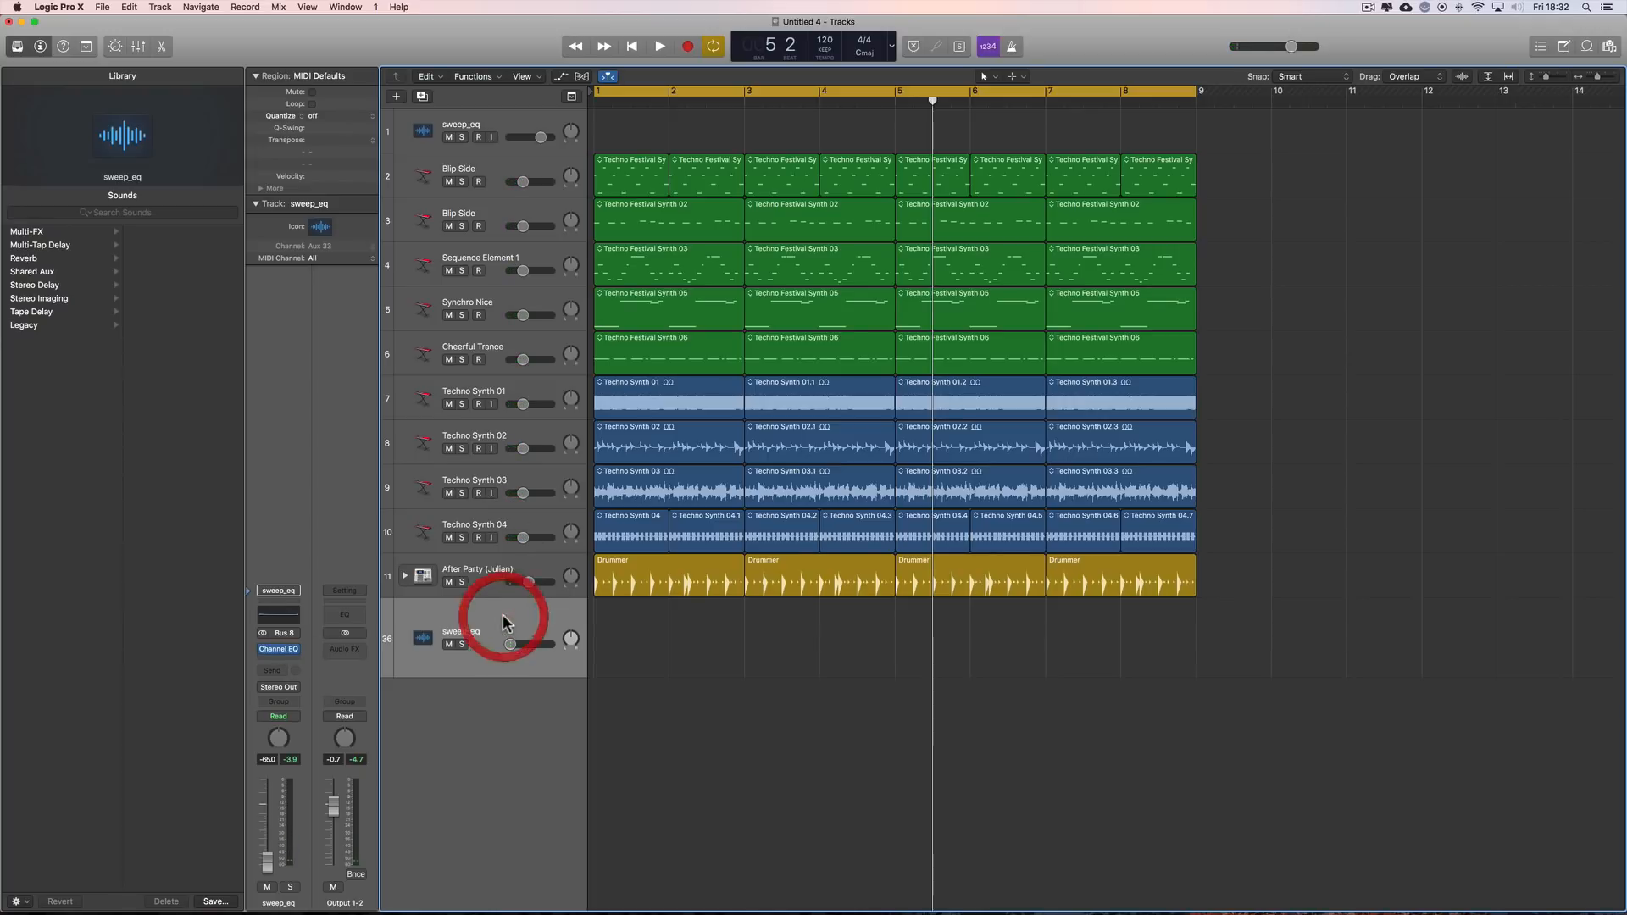
# - Display the smart controls for the sweep_eq aux track, try the Hi Cut Filter during playback, and reset the track volume to 0.0 dB
pyautogui.click(116, 48)
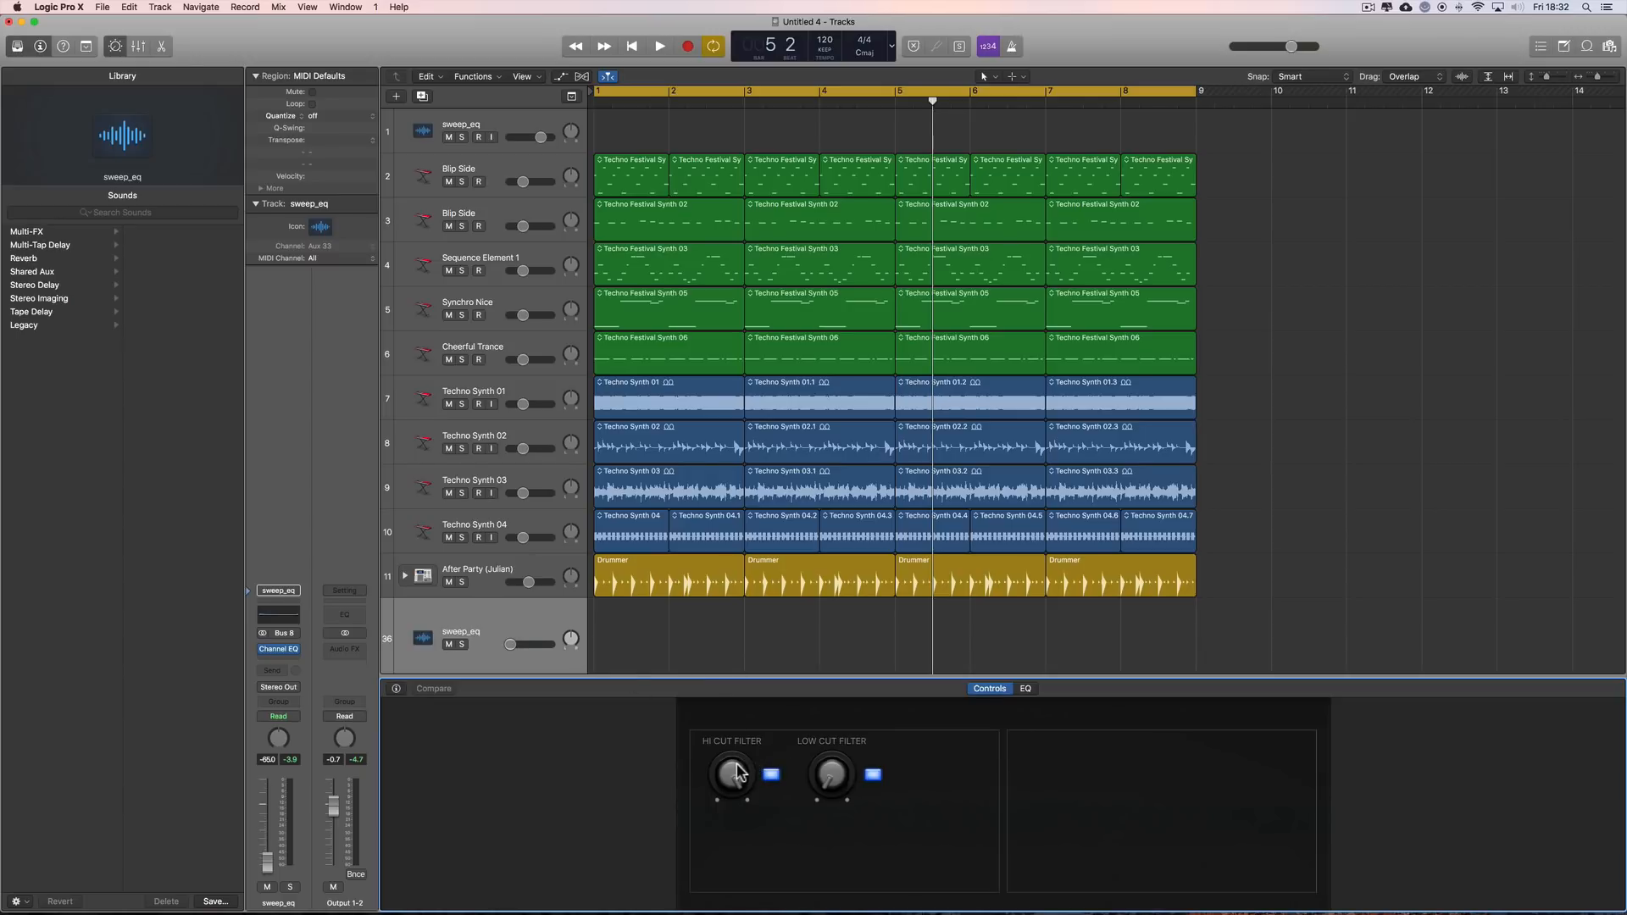
pyautogui.press('space')
pyautogui.moveTo(736, 766); pyautogui.dragTo(737, 715)
pyautogui.press('space')
pyautogui.keyDown('alt'); pyautogui.click(515, 646); pyautogui.keyUp('alt')
# - Sweep the Low Cut Filter up to about 2900 Hz during playback, stop, and return it to 20.0 Hz
pyautogui.press('space')
pyautogui.moveTo(834, 773); pyautogui.dragTo(833, 670)
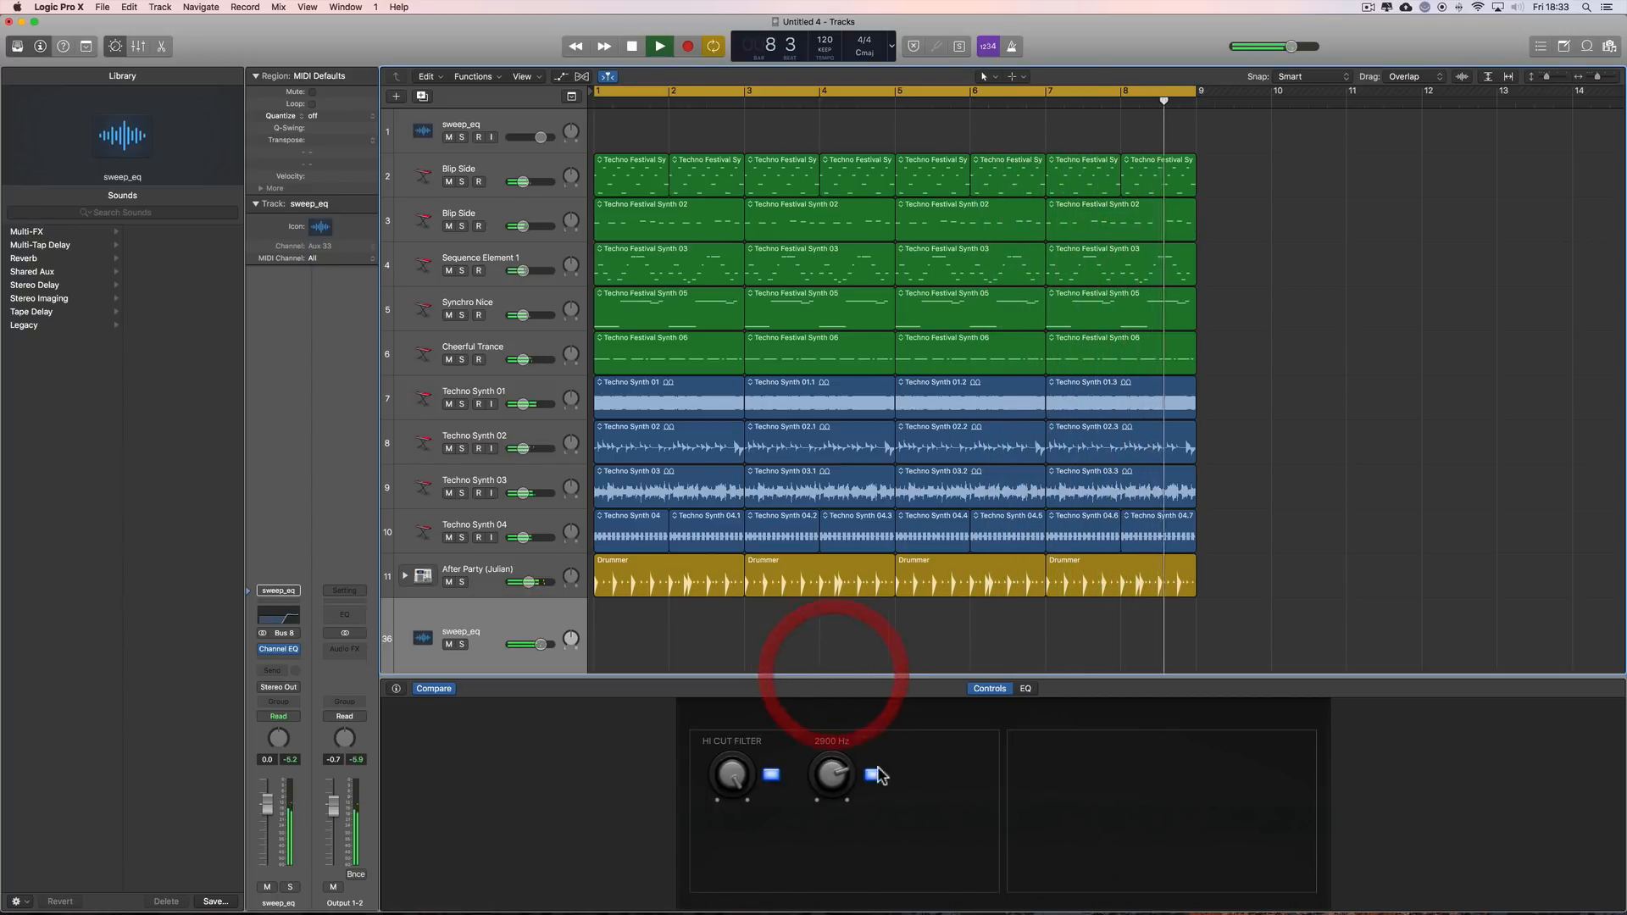
pyautogui.click(878, 771)
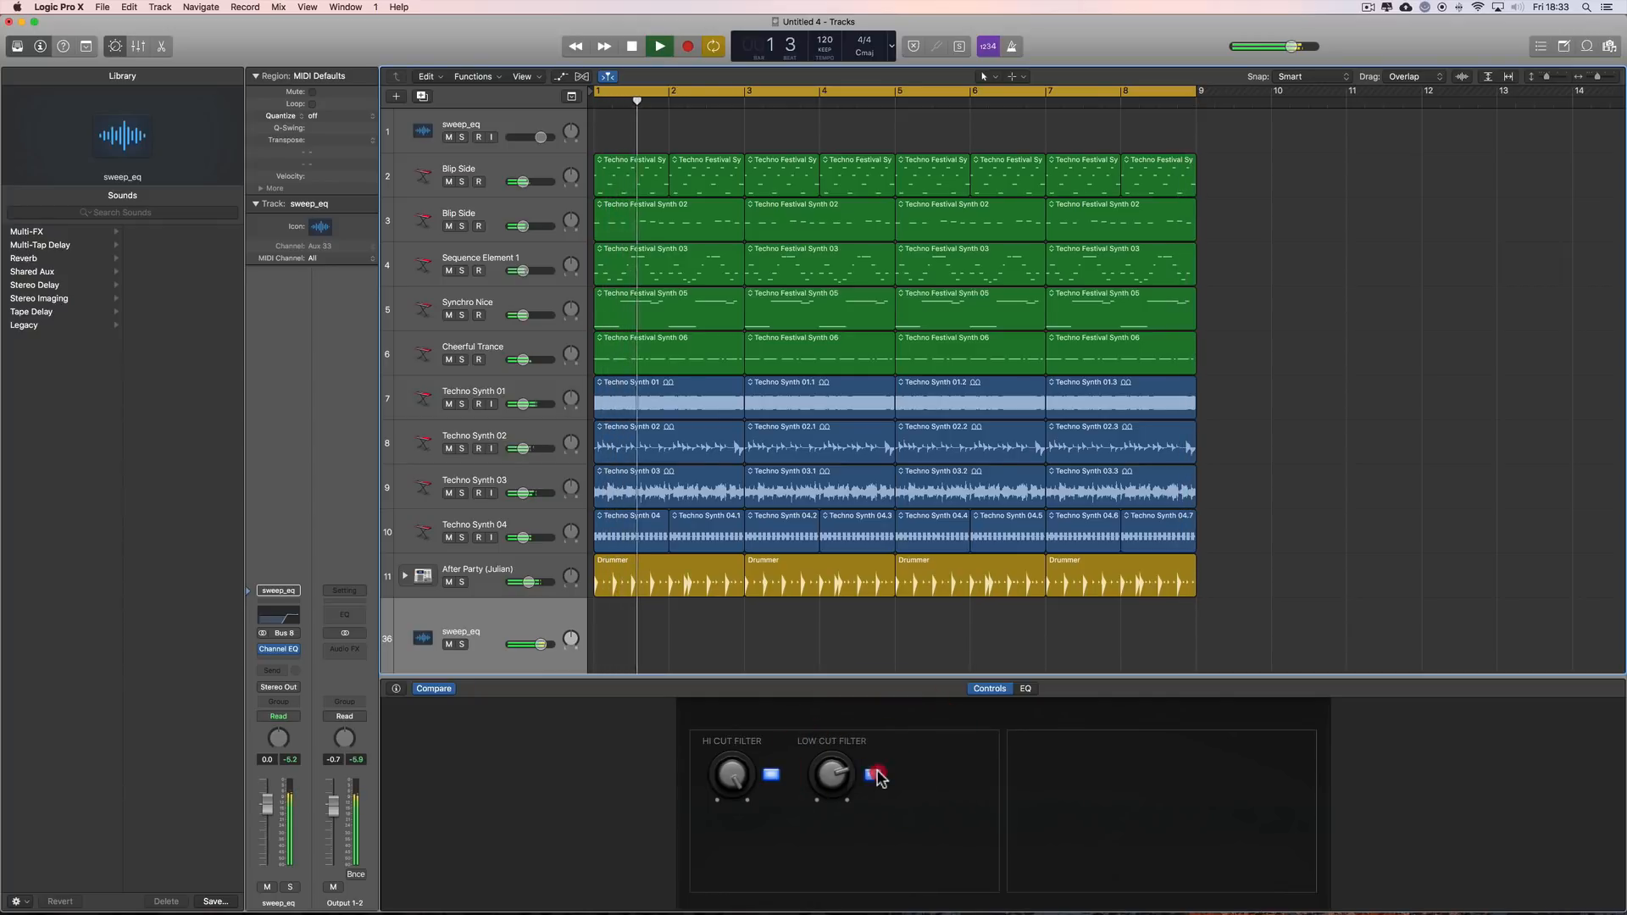
pyautogui.press('space')
pyautogui.moveTo(832, 770); pyautogui.dragTo(845, 810)
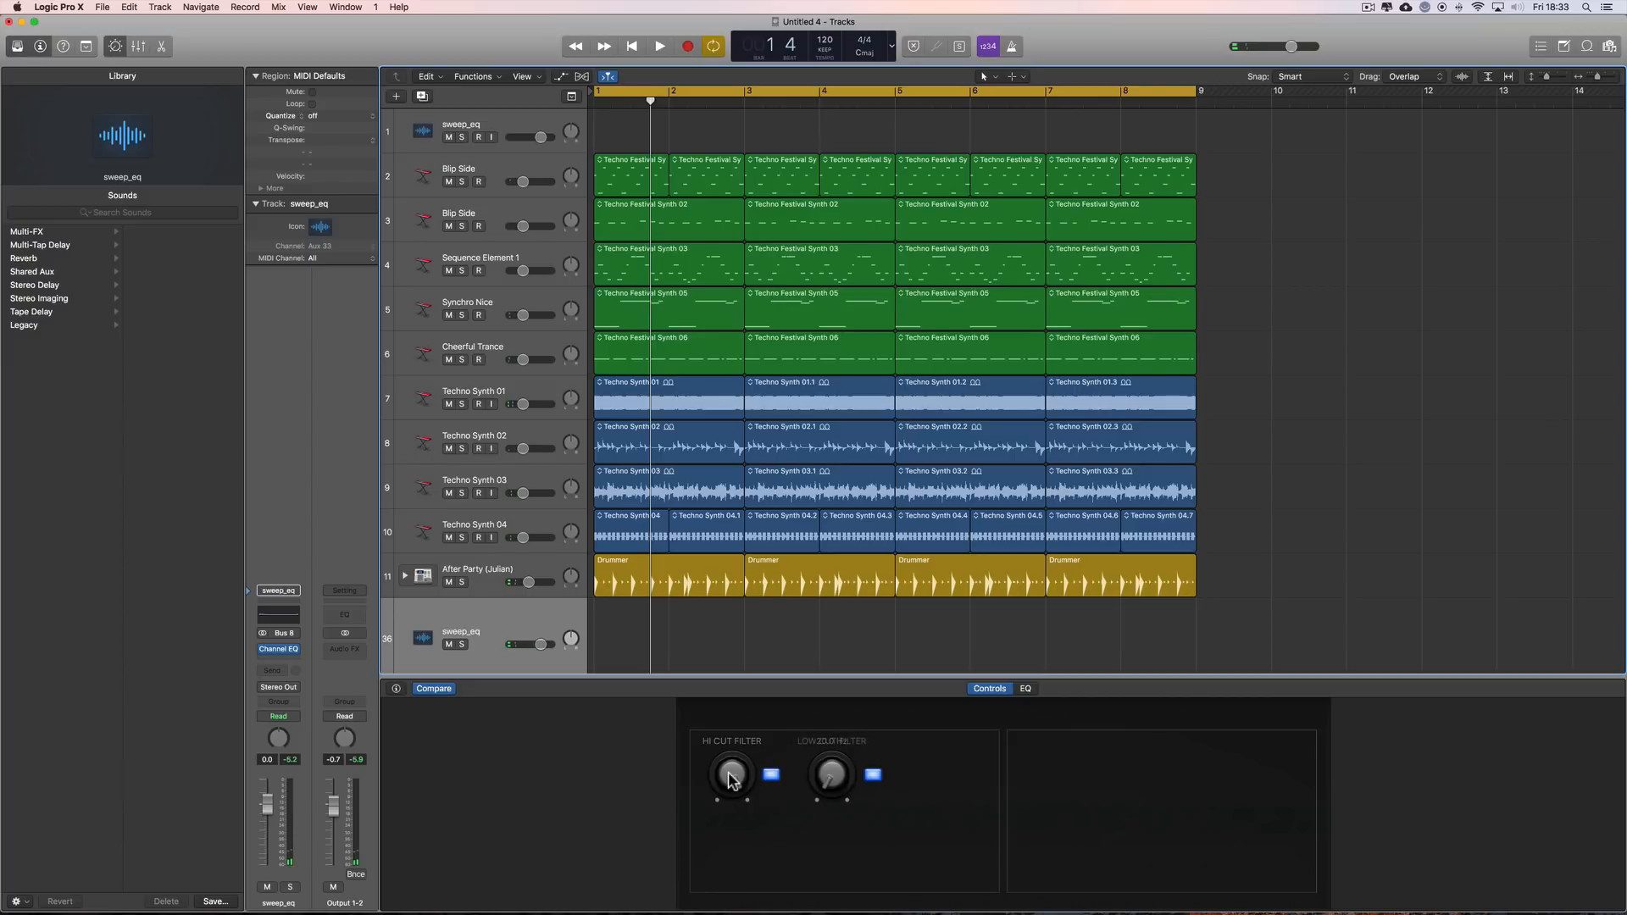
# - Show the mixer and save the sweep_eq aux channel's settings as a new patch named sweep_eq_bus
pyautogui.click(137, 50)
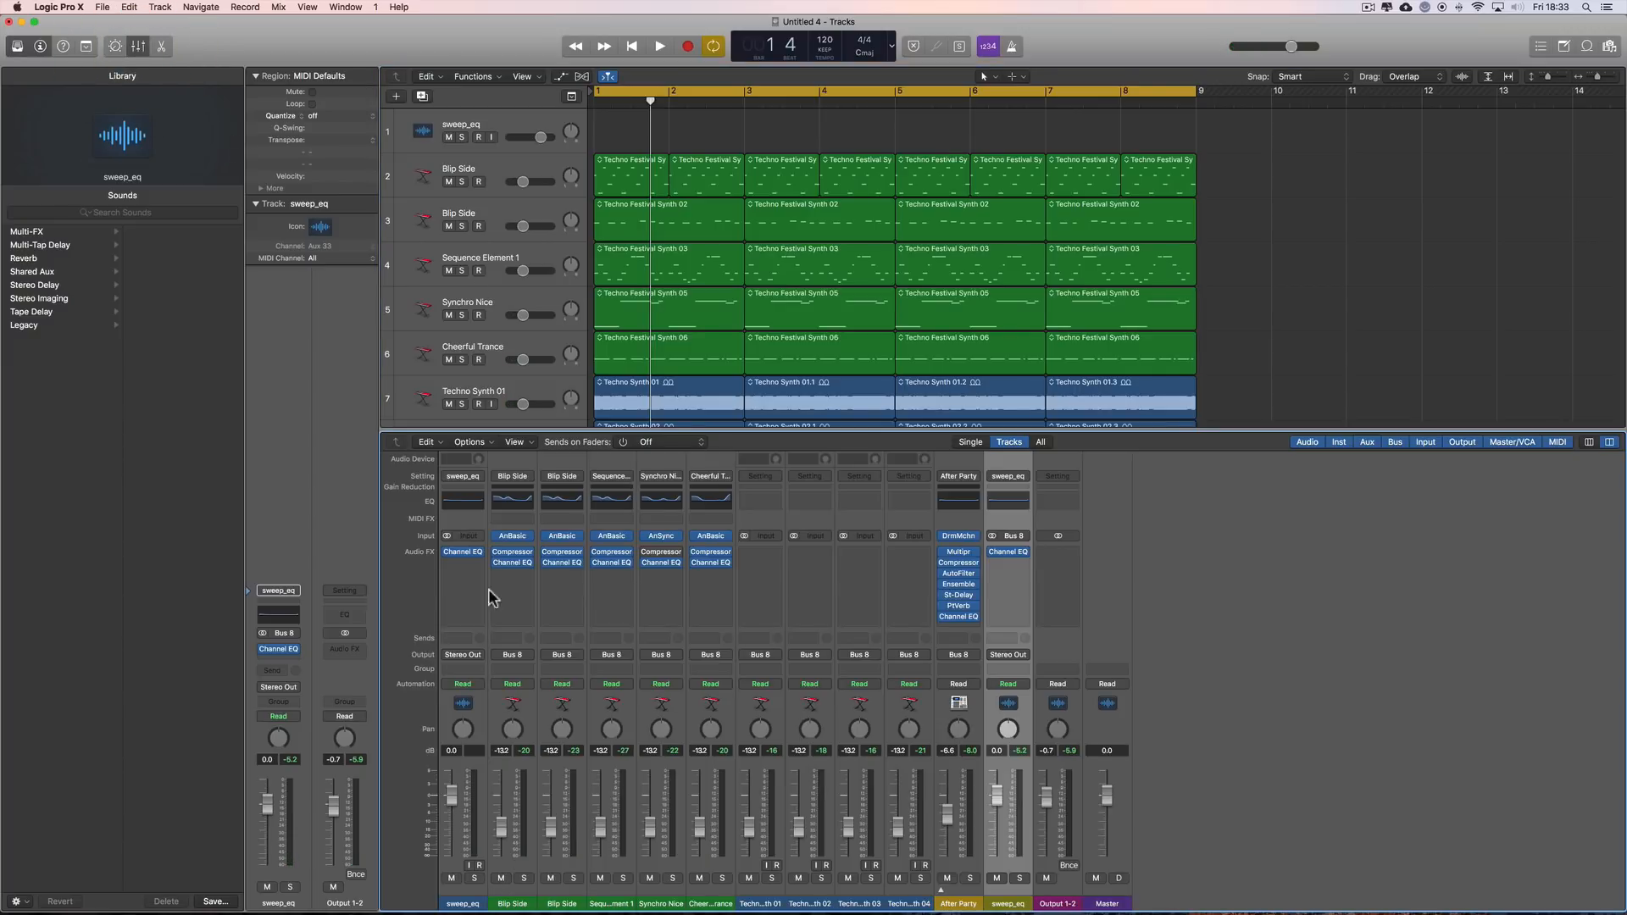
pyautogui.click(477, 736)
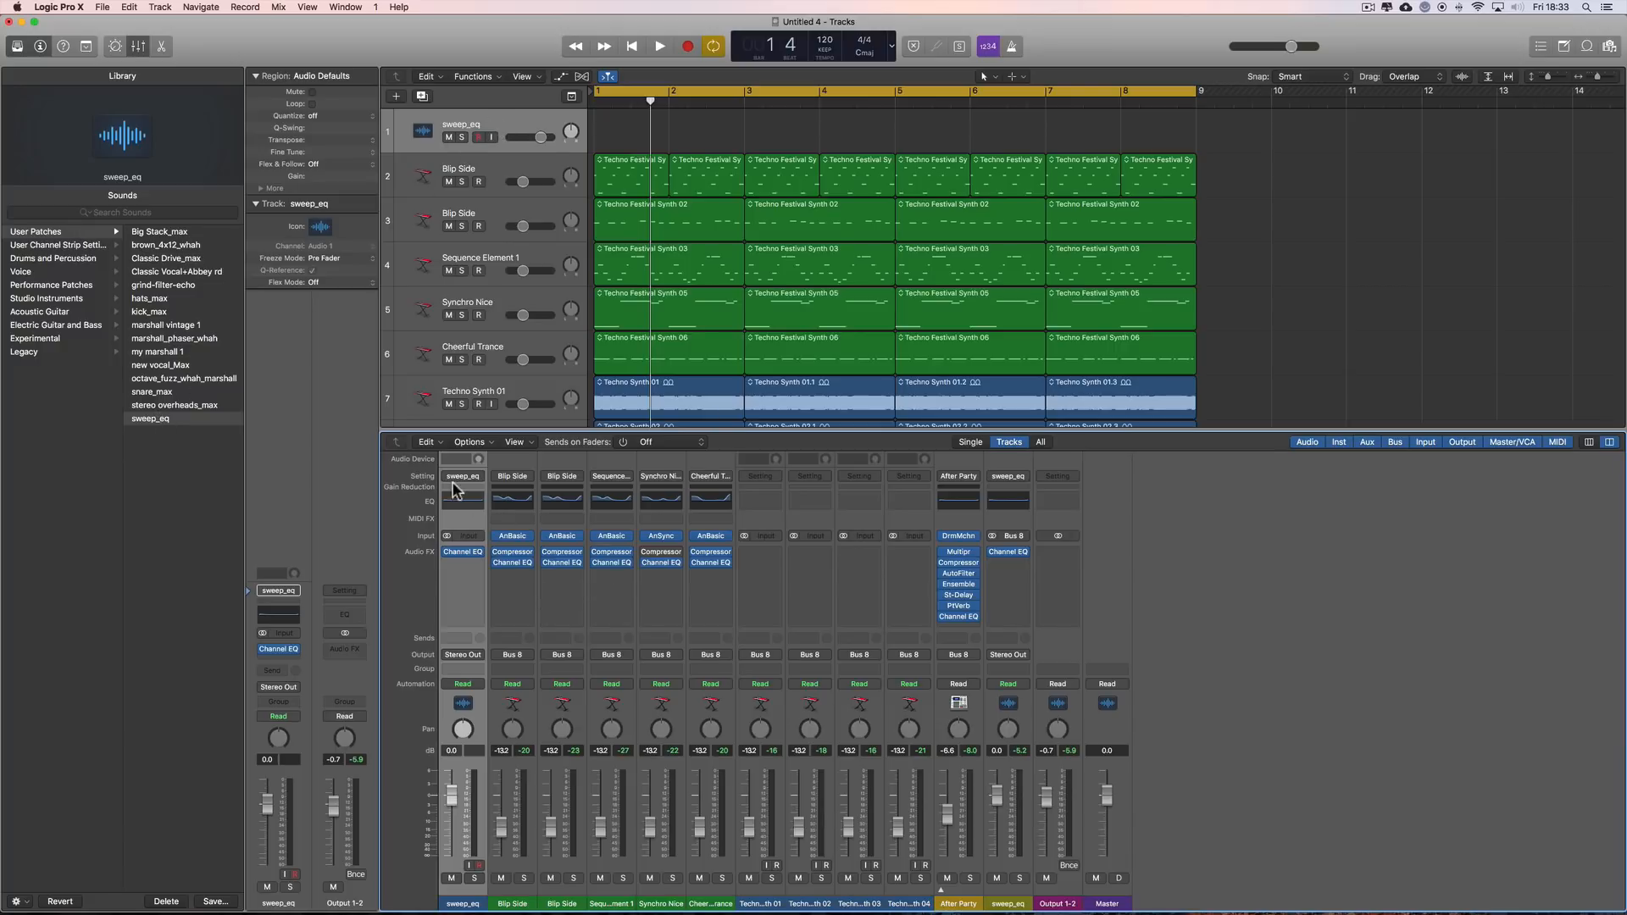
pyautogui.click(1022, 766)
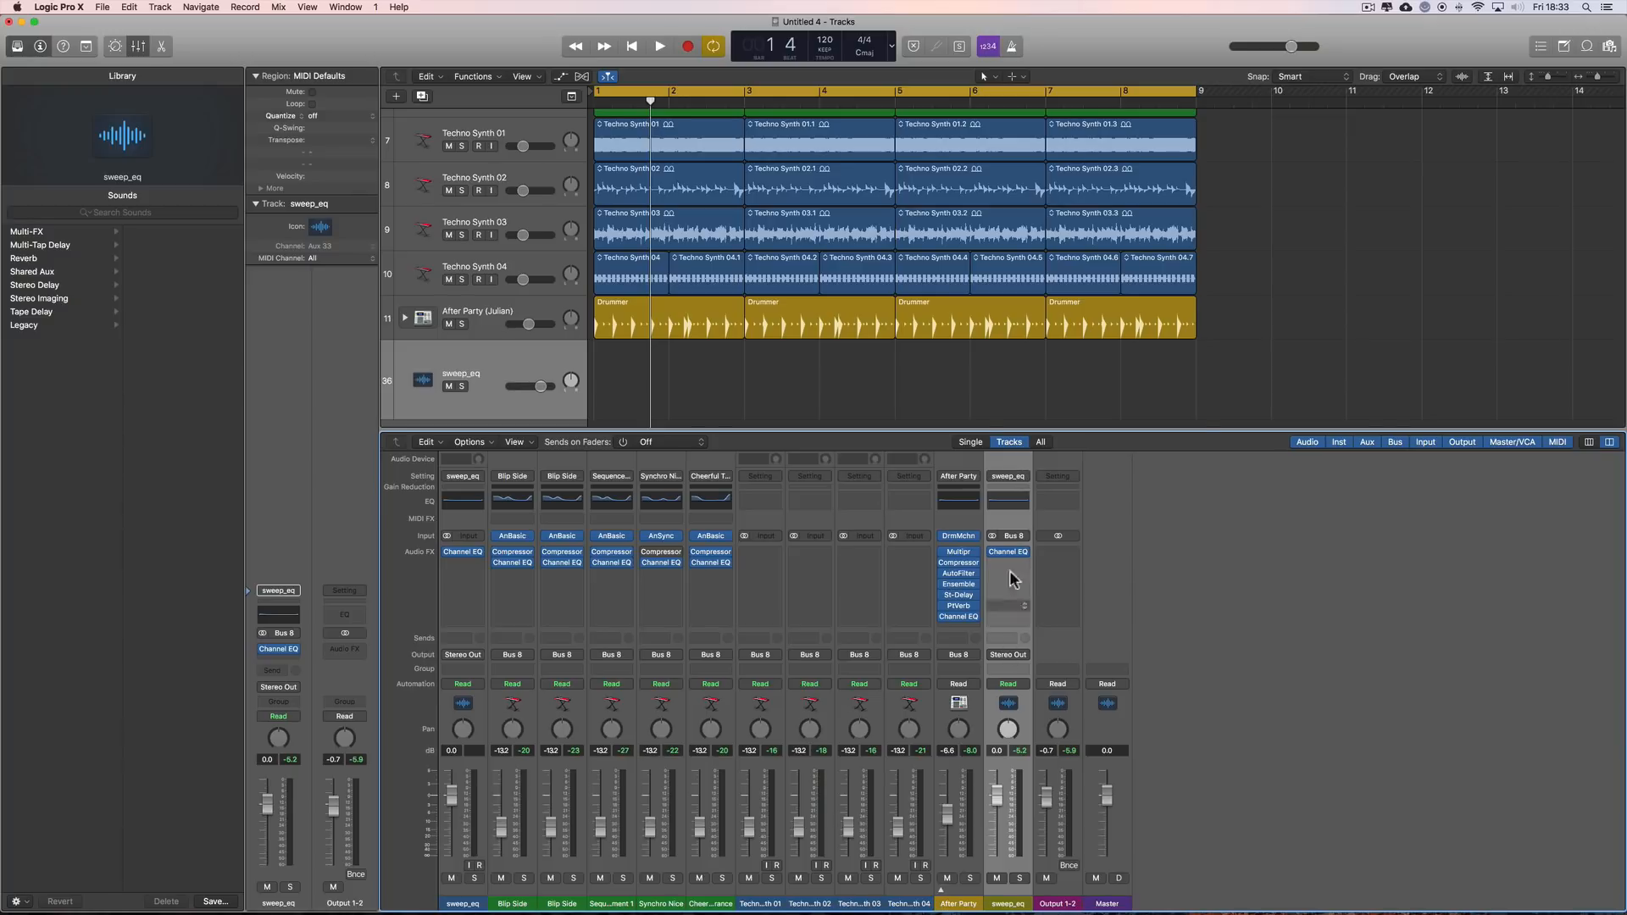
pyautogui.click(517, 374)
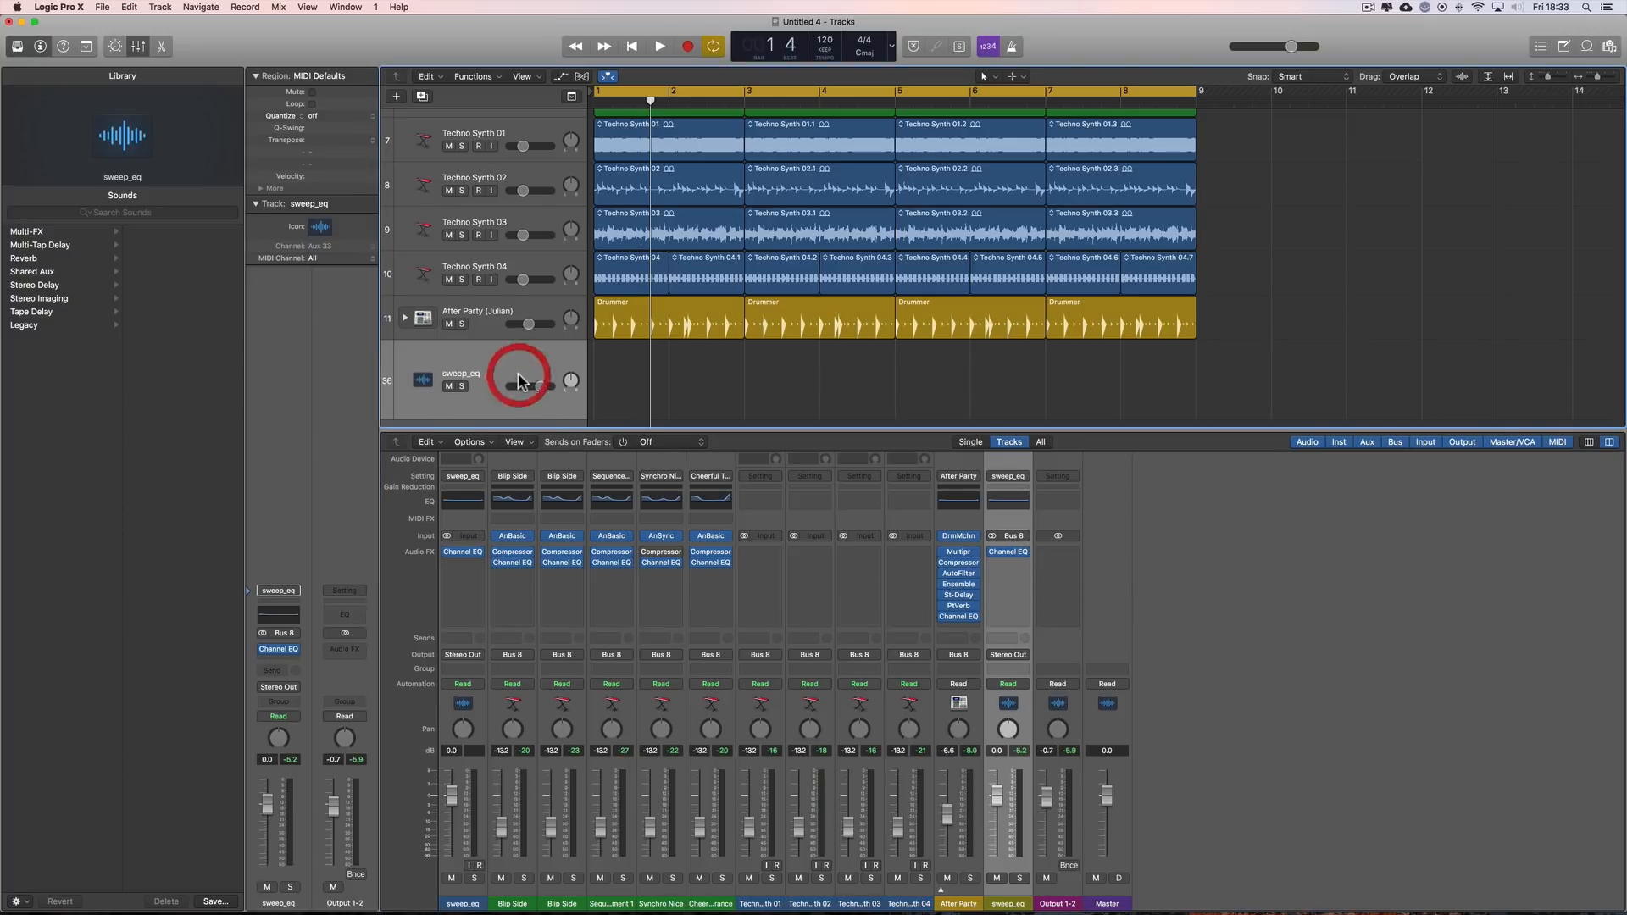
pyautogui.click(470, 357)
pyautogui.click(231, 901)
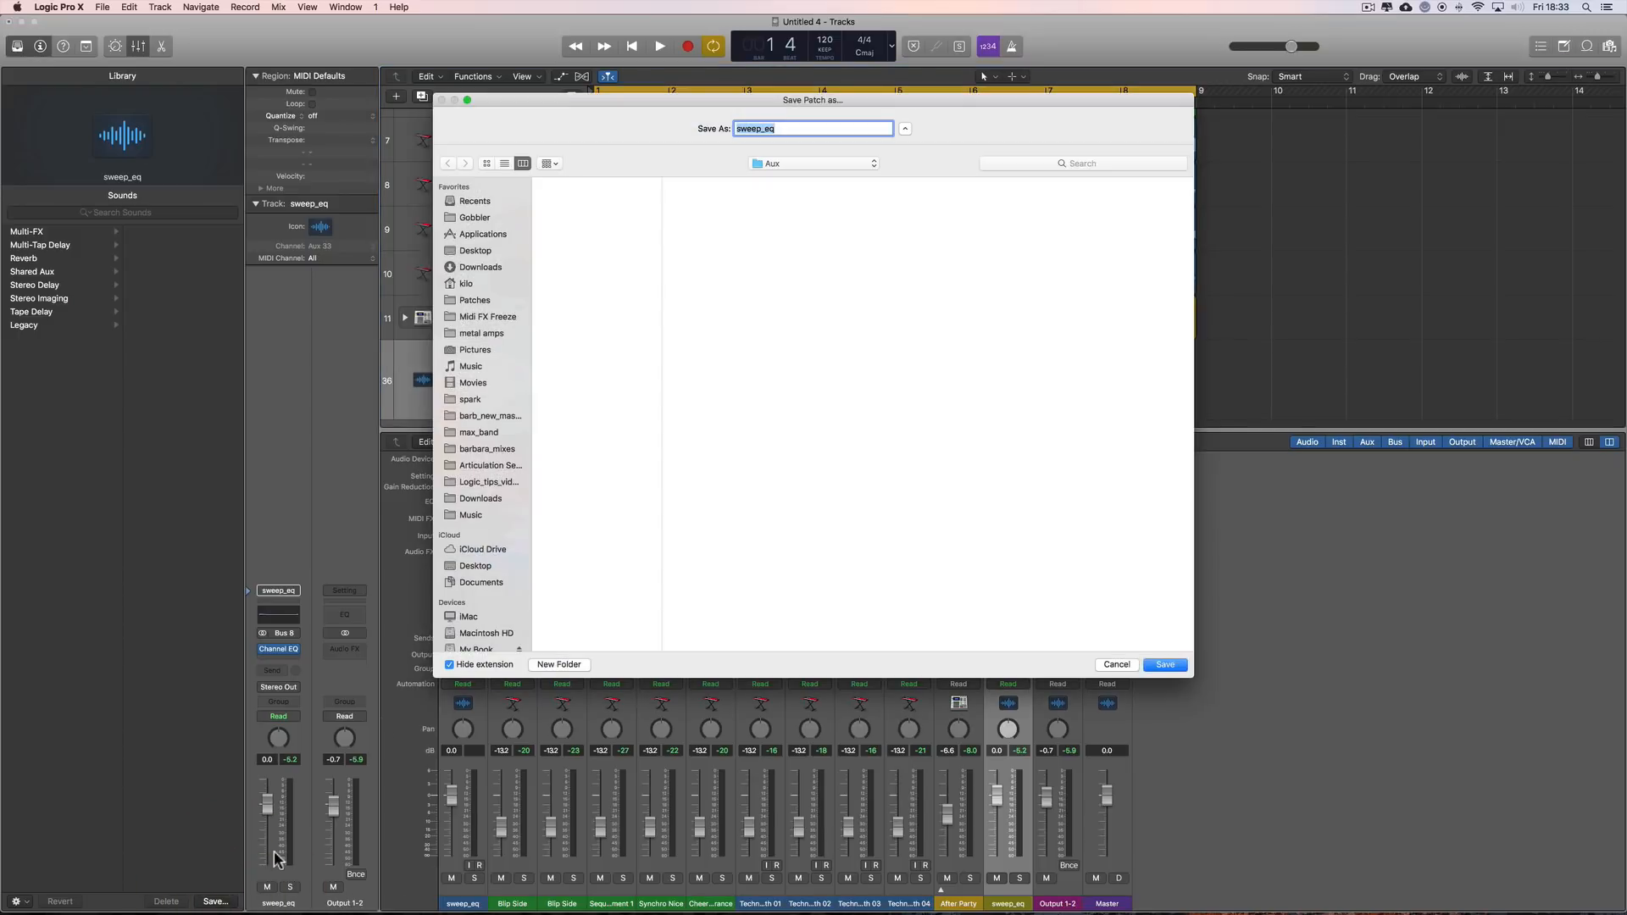
pyautogui.click(786, 132)
pyautogui.click(1166, 664)
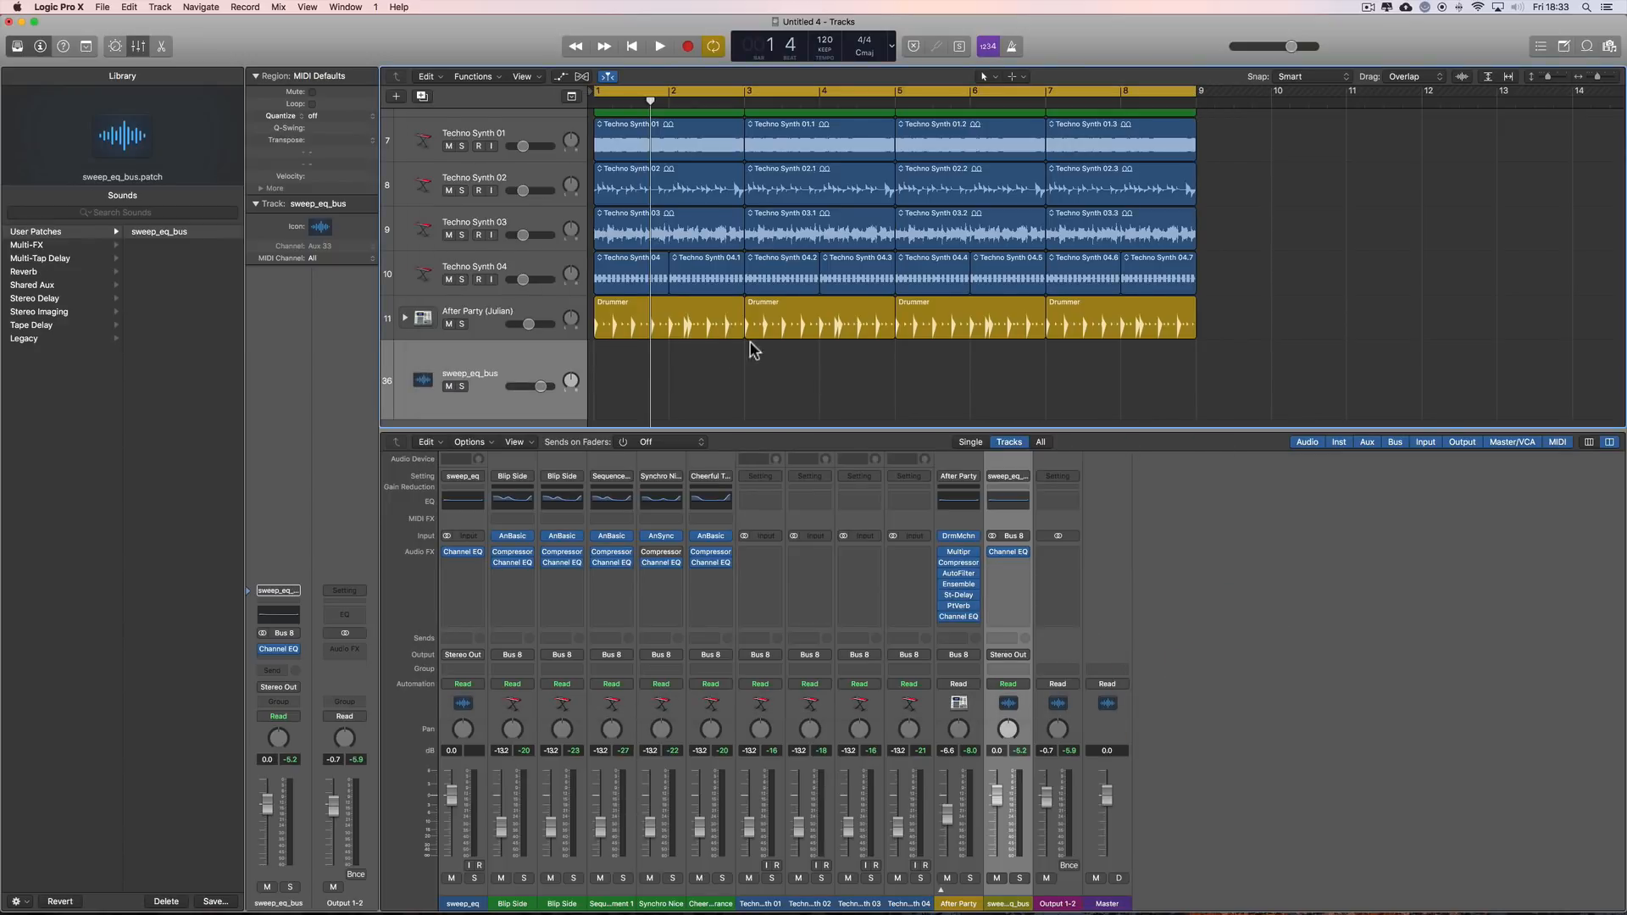
# - Select all channels from the first Blip Side through After Party and route their outputs to Stereo Output
pyautogui.scroll(6, 755, 349)
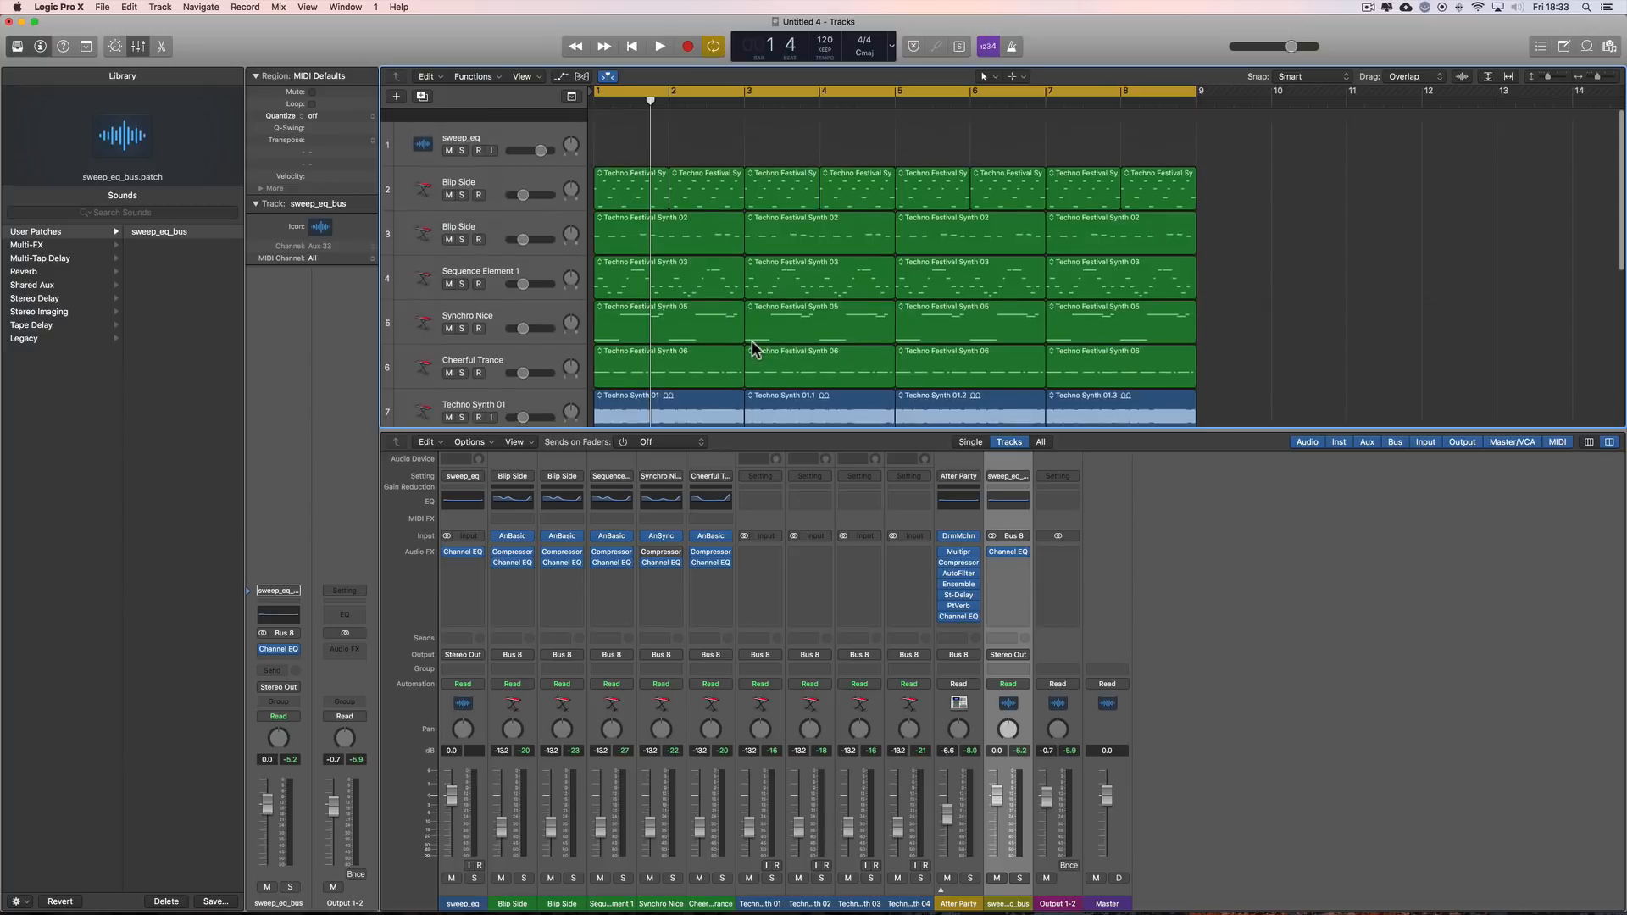
pyautogui.click(501, 843)
pyautogui.click(964, 866)
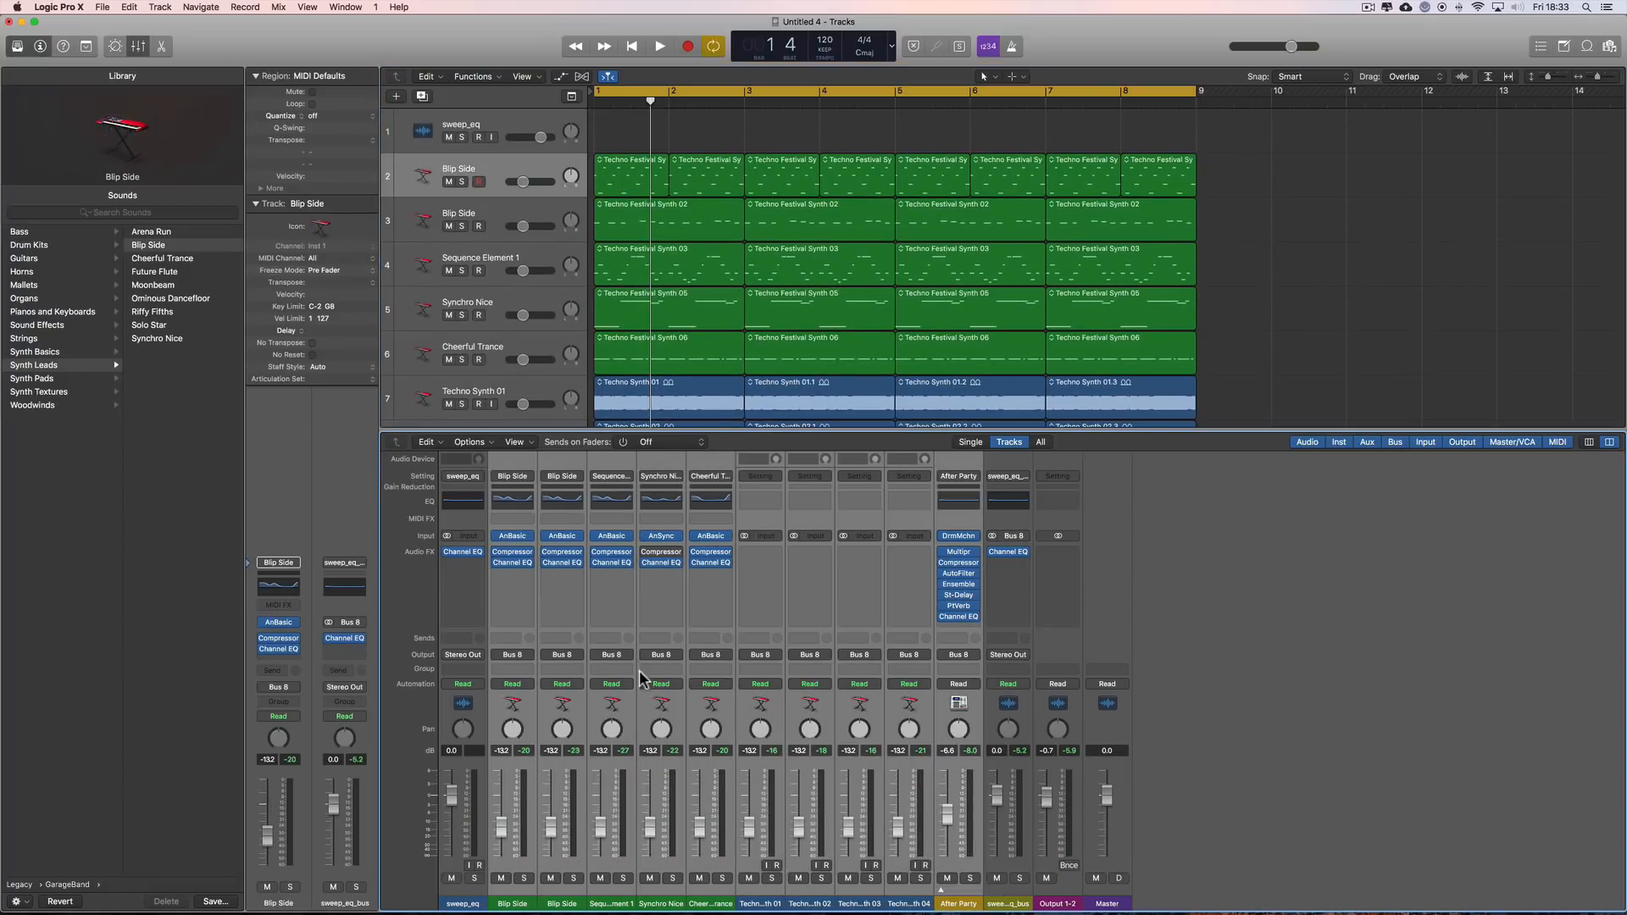
pyautogui.click(532, 654)
pyautogui.moveTo(536, 690)
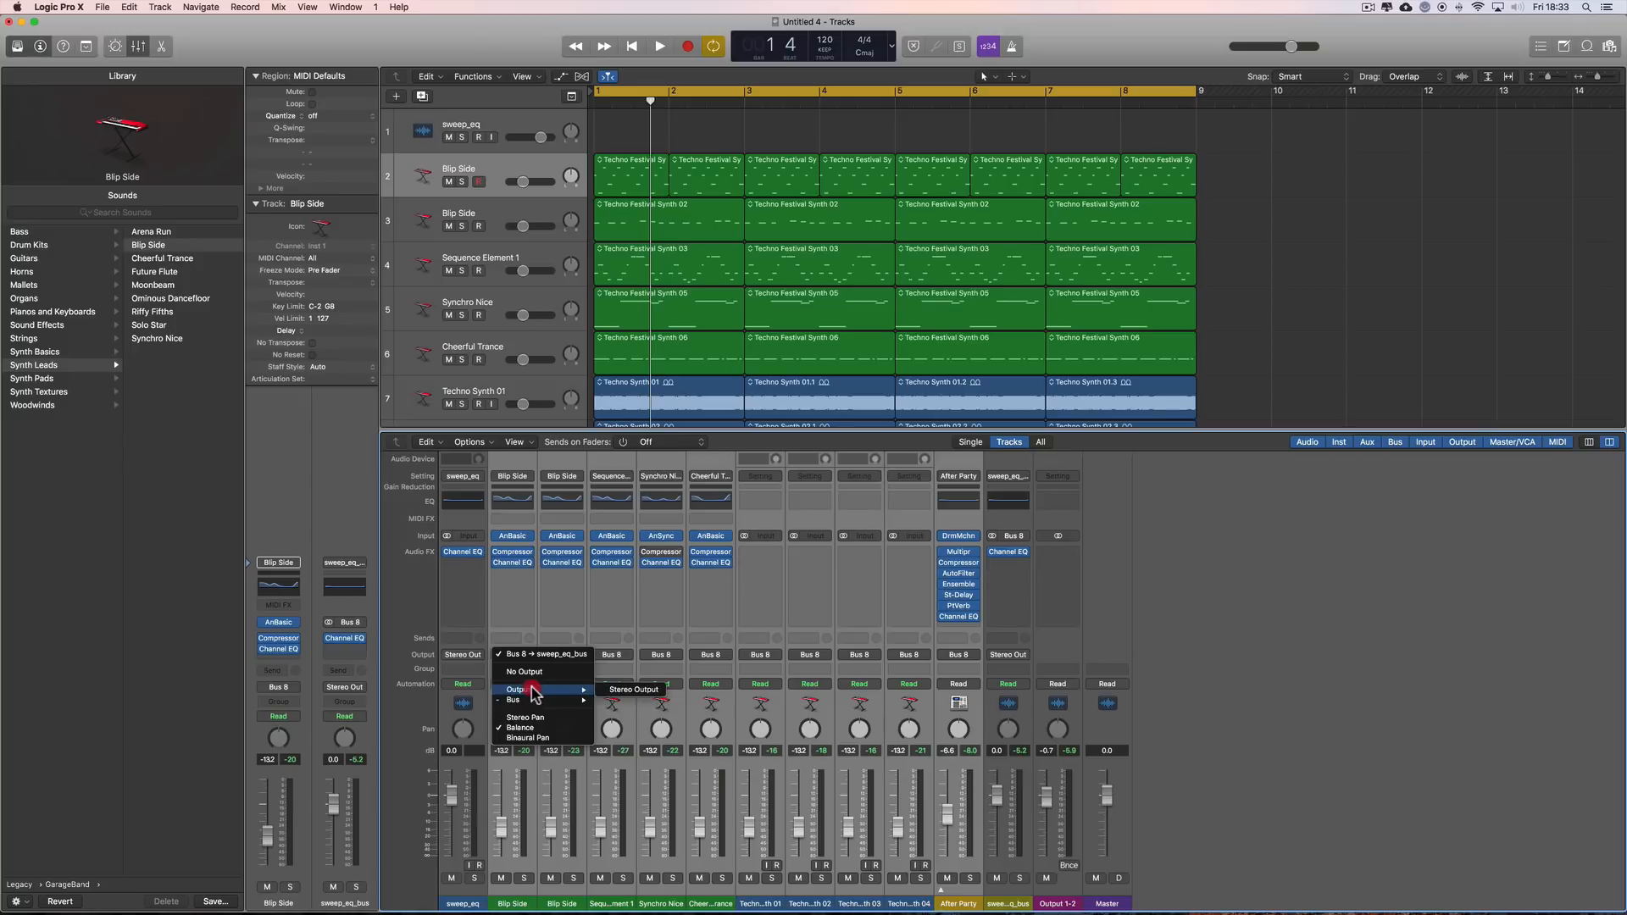
pyautogui.click(636, 690)
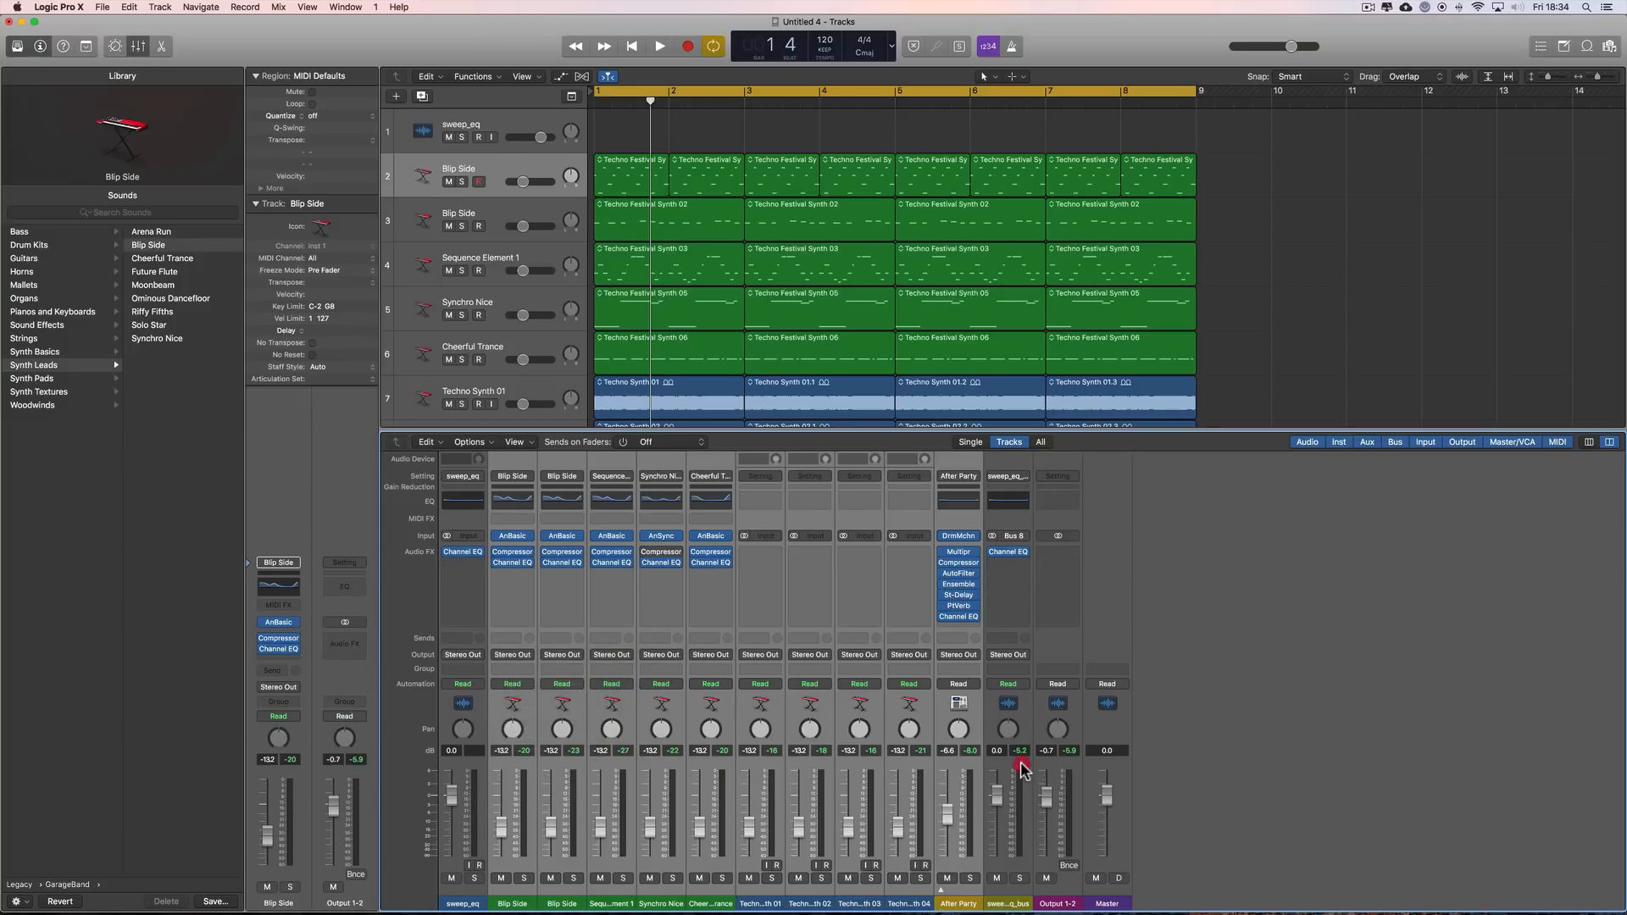
# - Delete the sweep_eq_bus aux channel despite its active bus routing, and remove its leftover No Output track
pyautogui.click(1021, 770)
pyautogui.press('Delete')
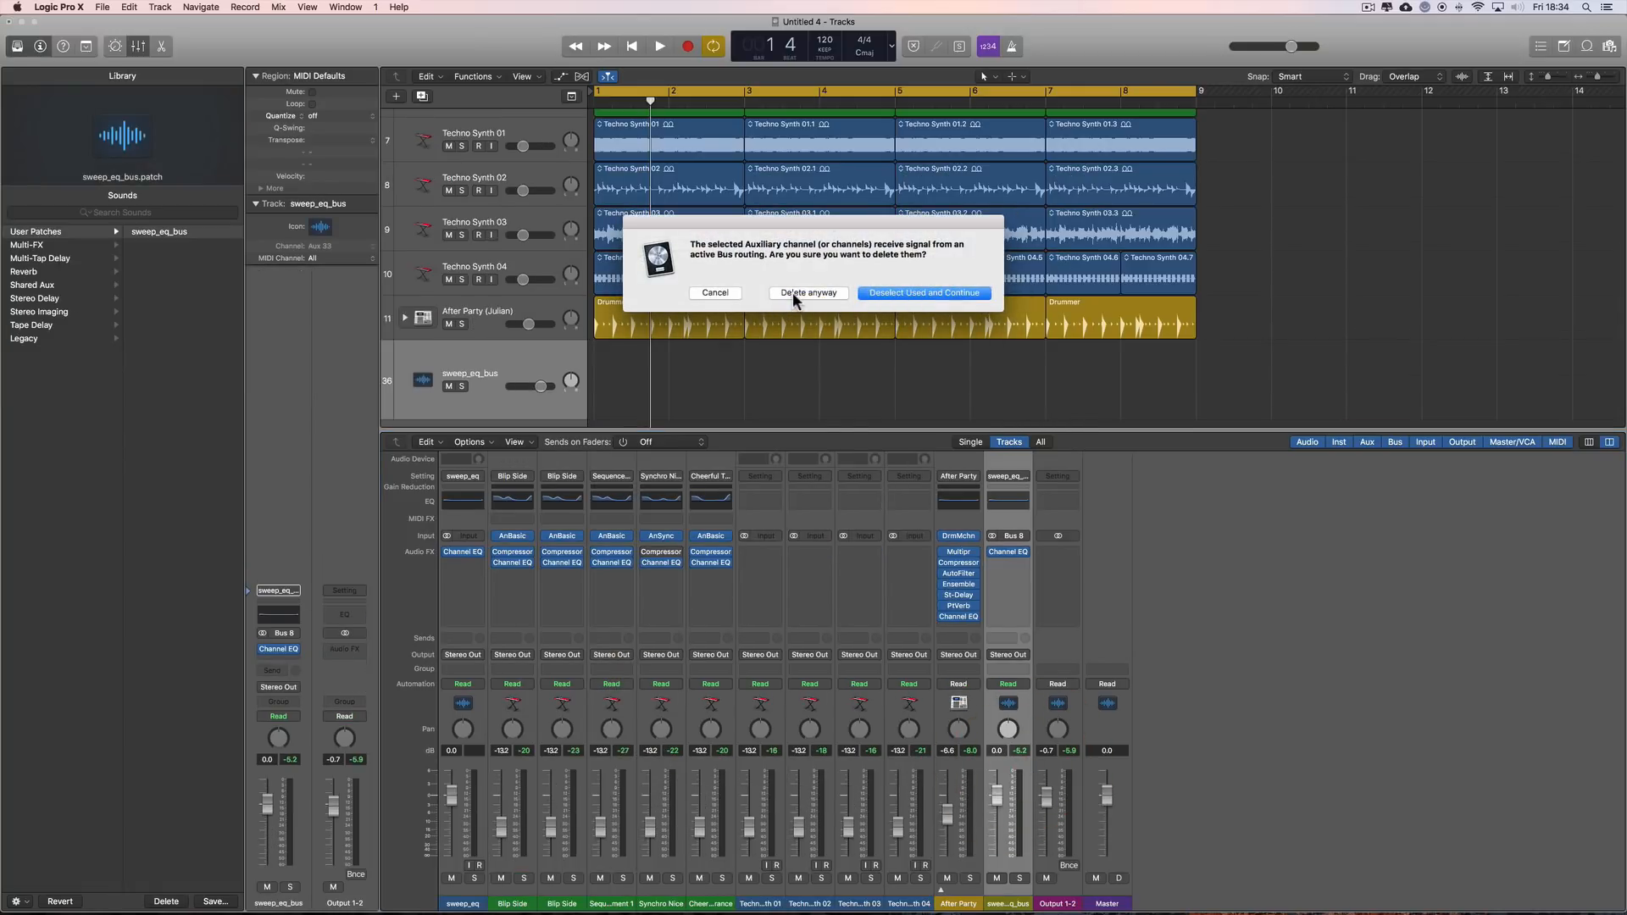
pyautogui.click(795, 293)
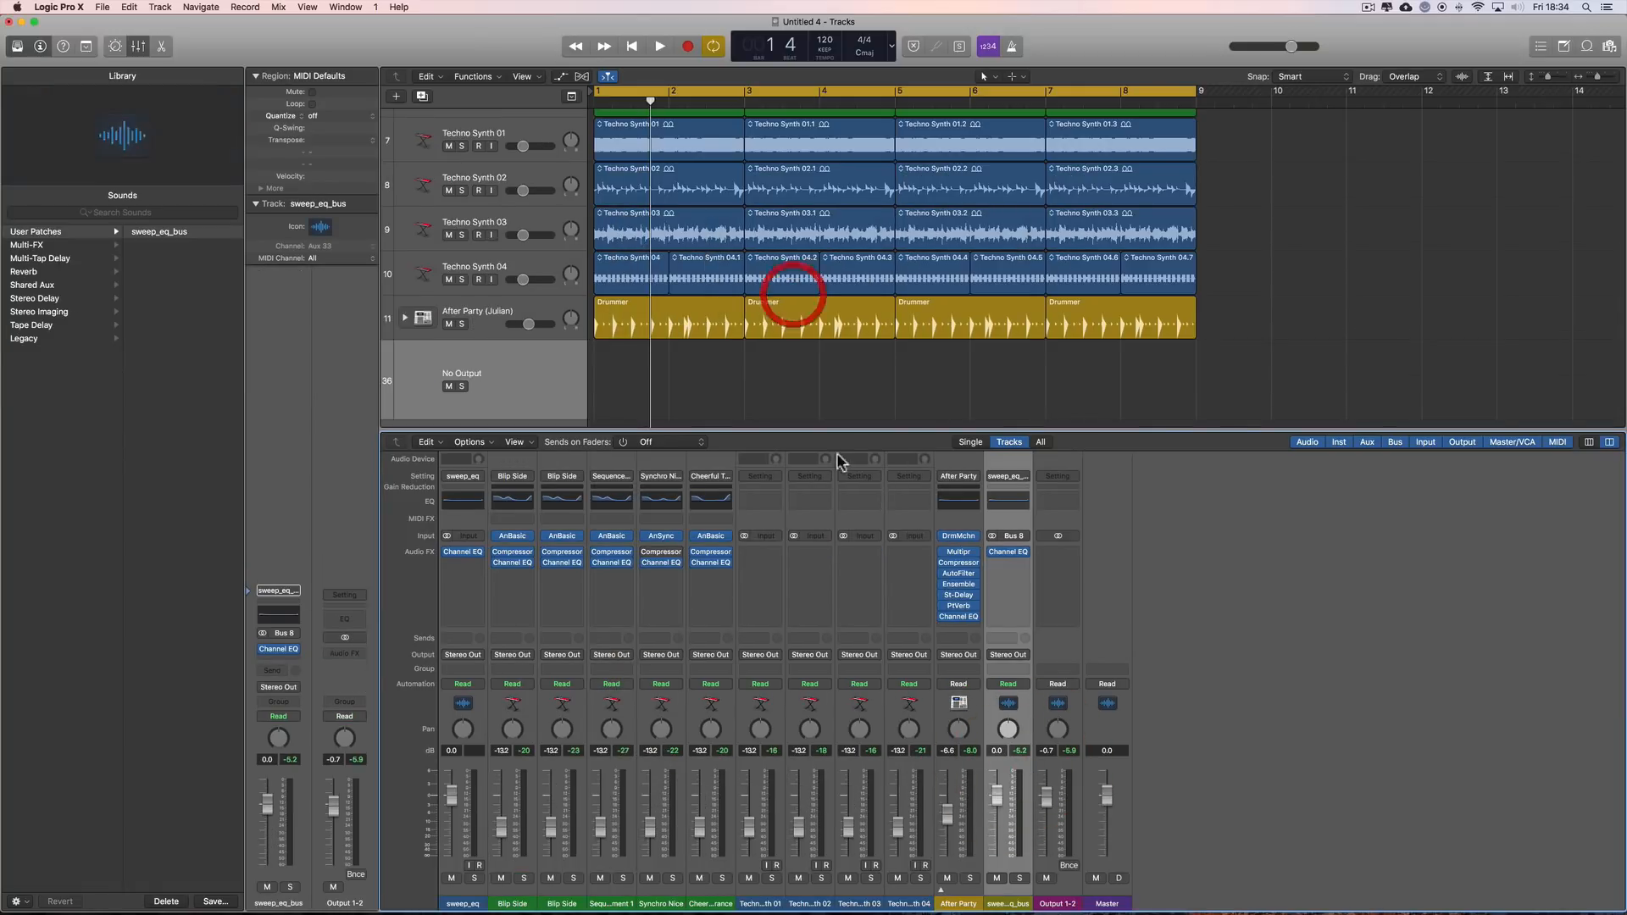
pyautogui.click(511, 378)
pyautogui.press('Delete')
# - Delete the empty sweep_eq audio track above Blip Side and play the project with the mixer hidden
pyautogui.scroll(5, 518, 197)
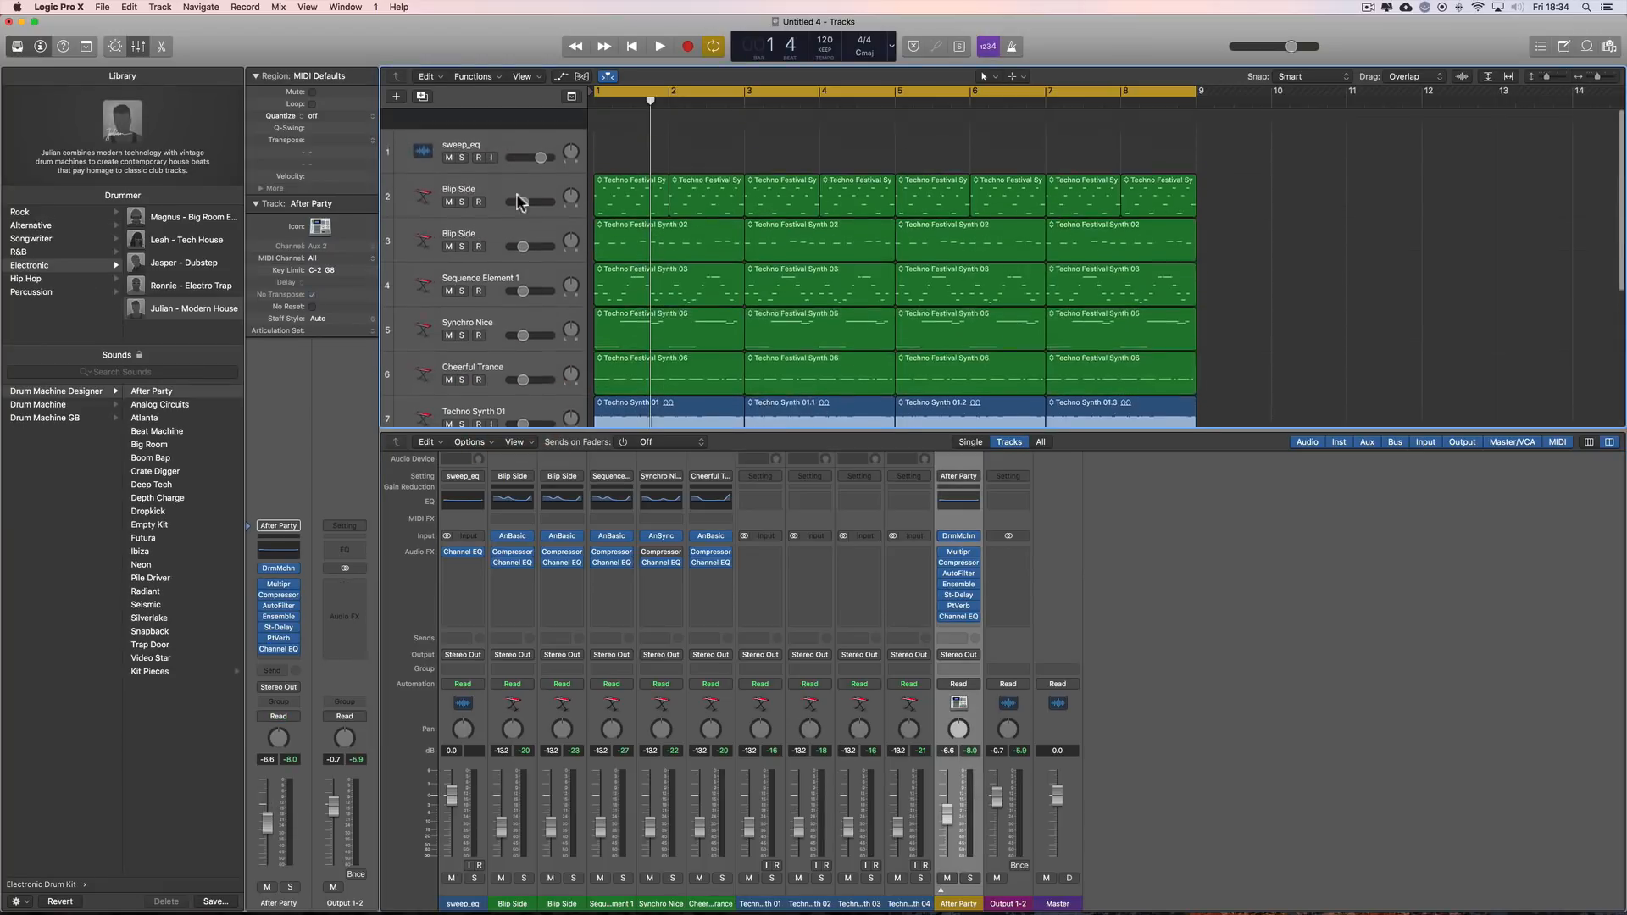
pyautogui.click(522, 119)
pyautogui.press('Delete')
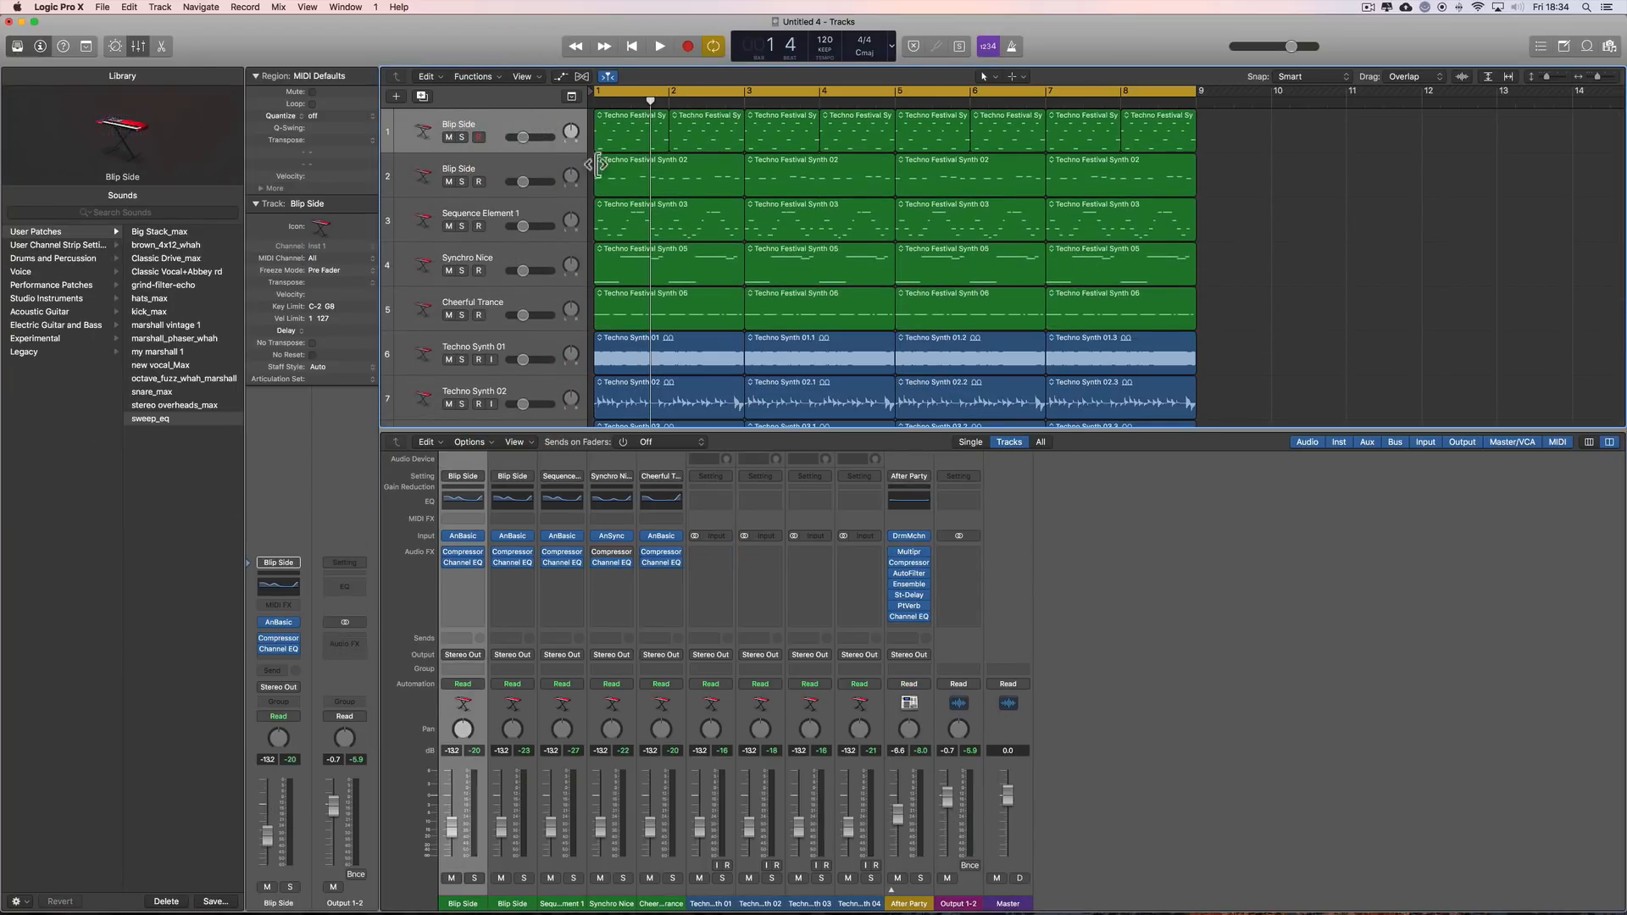
pyautogui.click(141, 51)
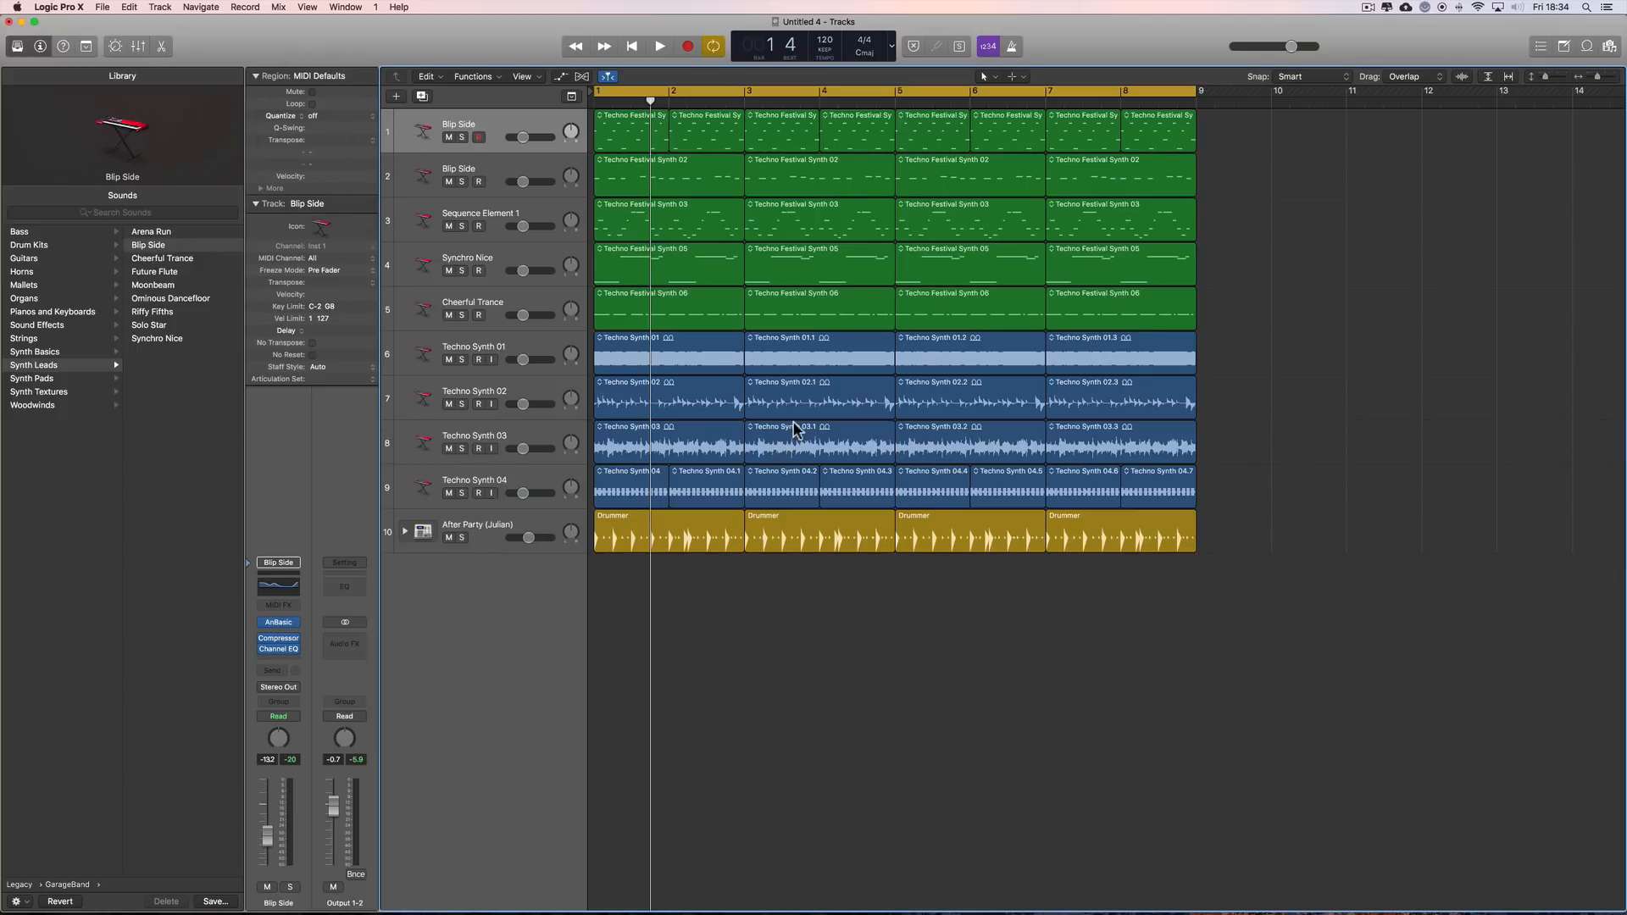
pyautogui.press('space')
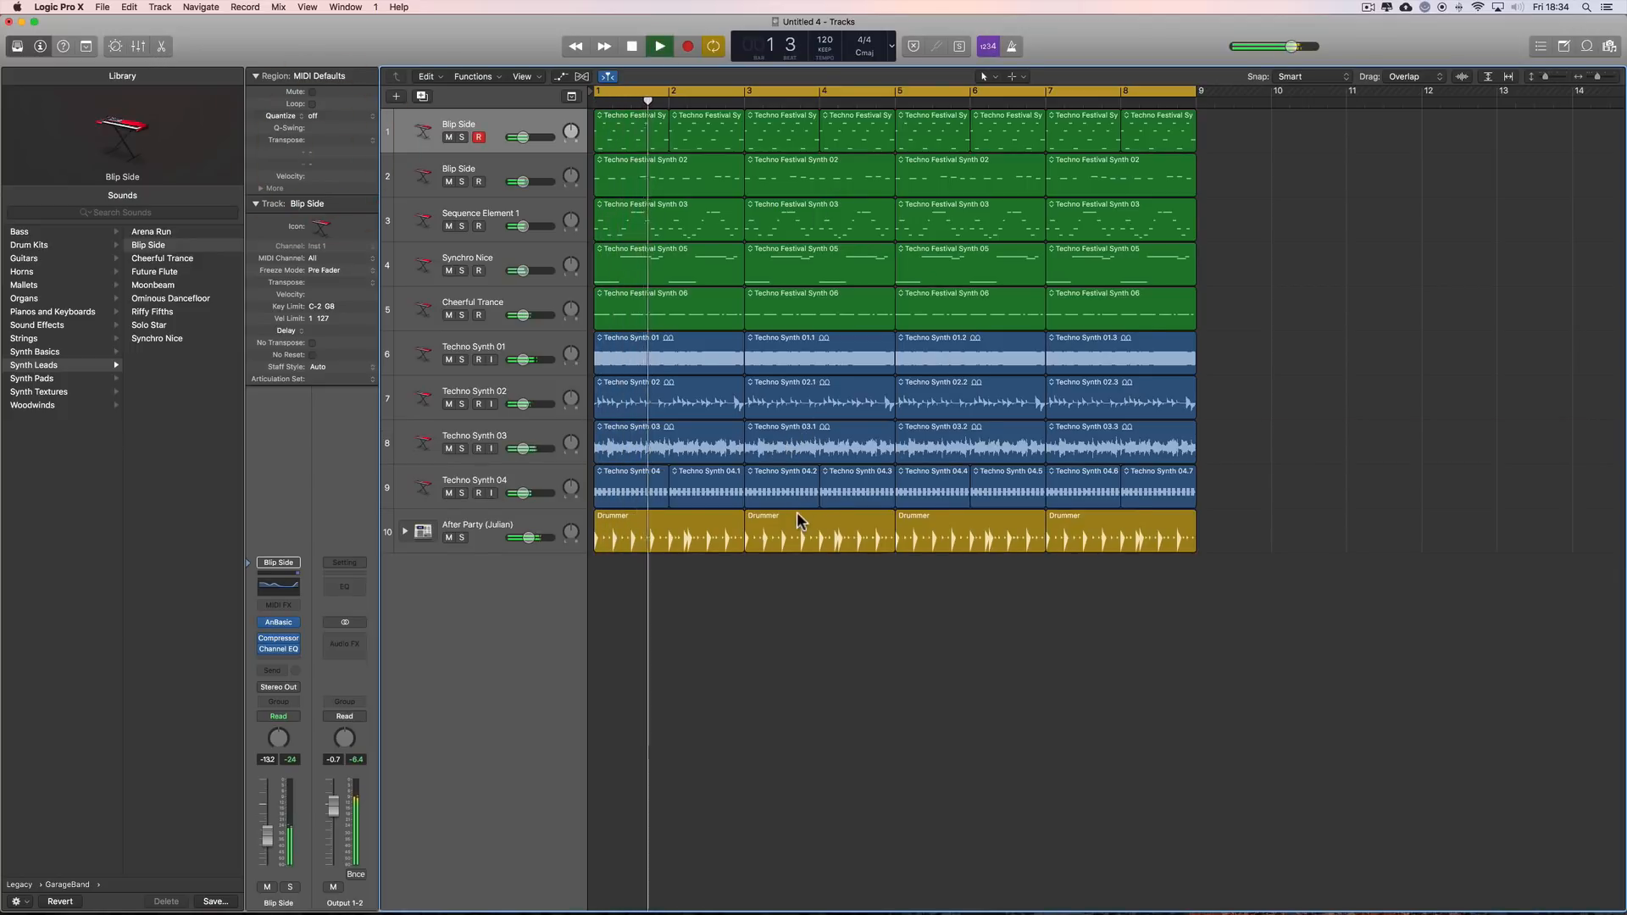
# - Show the mixer and route the outputs of all channels from the first Blip Side through After Party to Bus 8
pyautogui.click(143, 49)
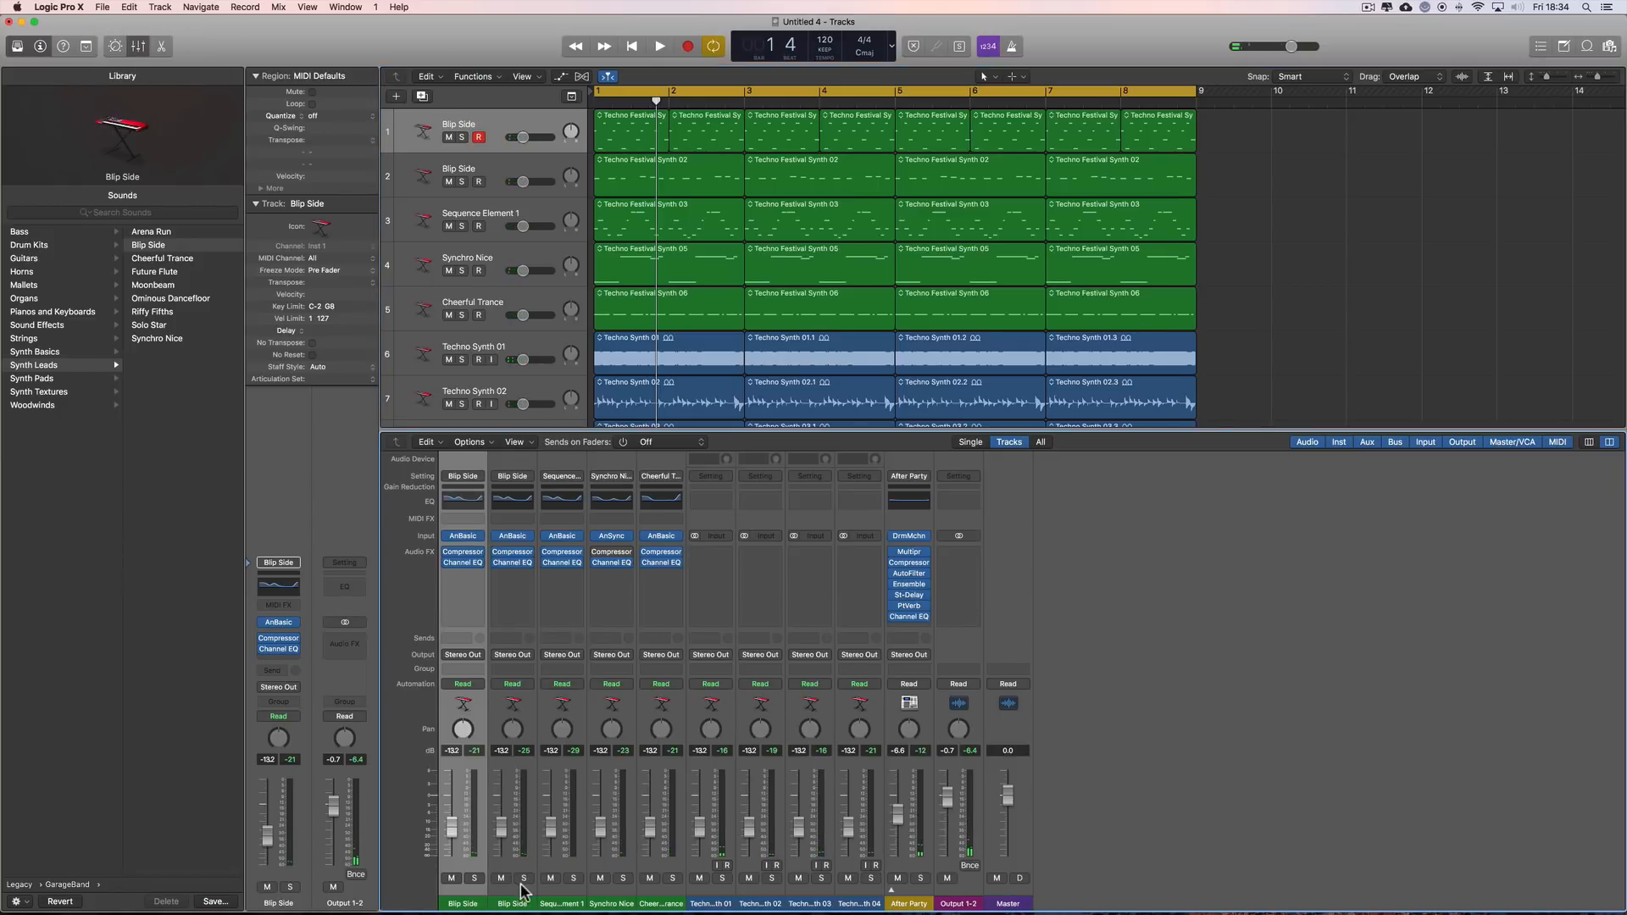
pyautogui.keyDown('shift'); pyautogui.click(925, 893); pyautogui.keyUp('shift')
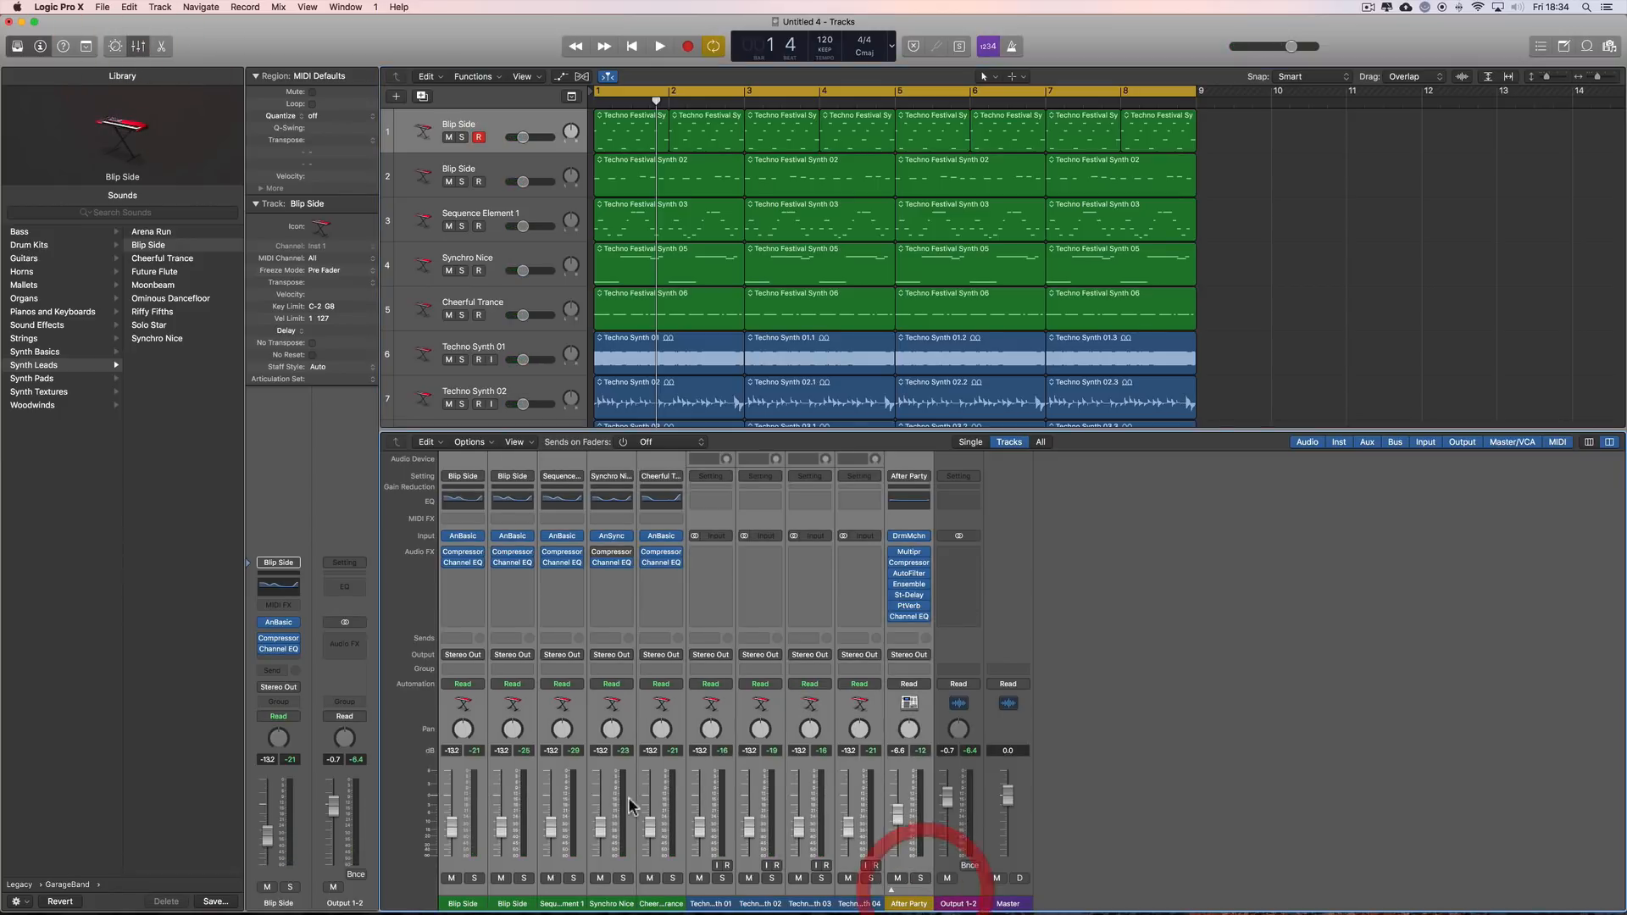
pyautogui.click(469, 659)
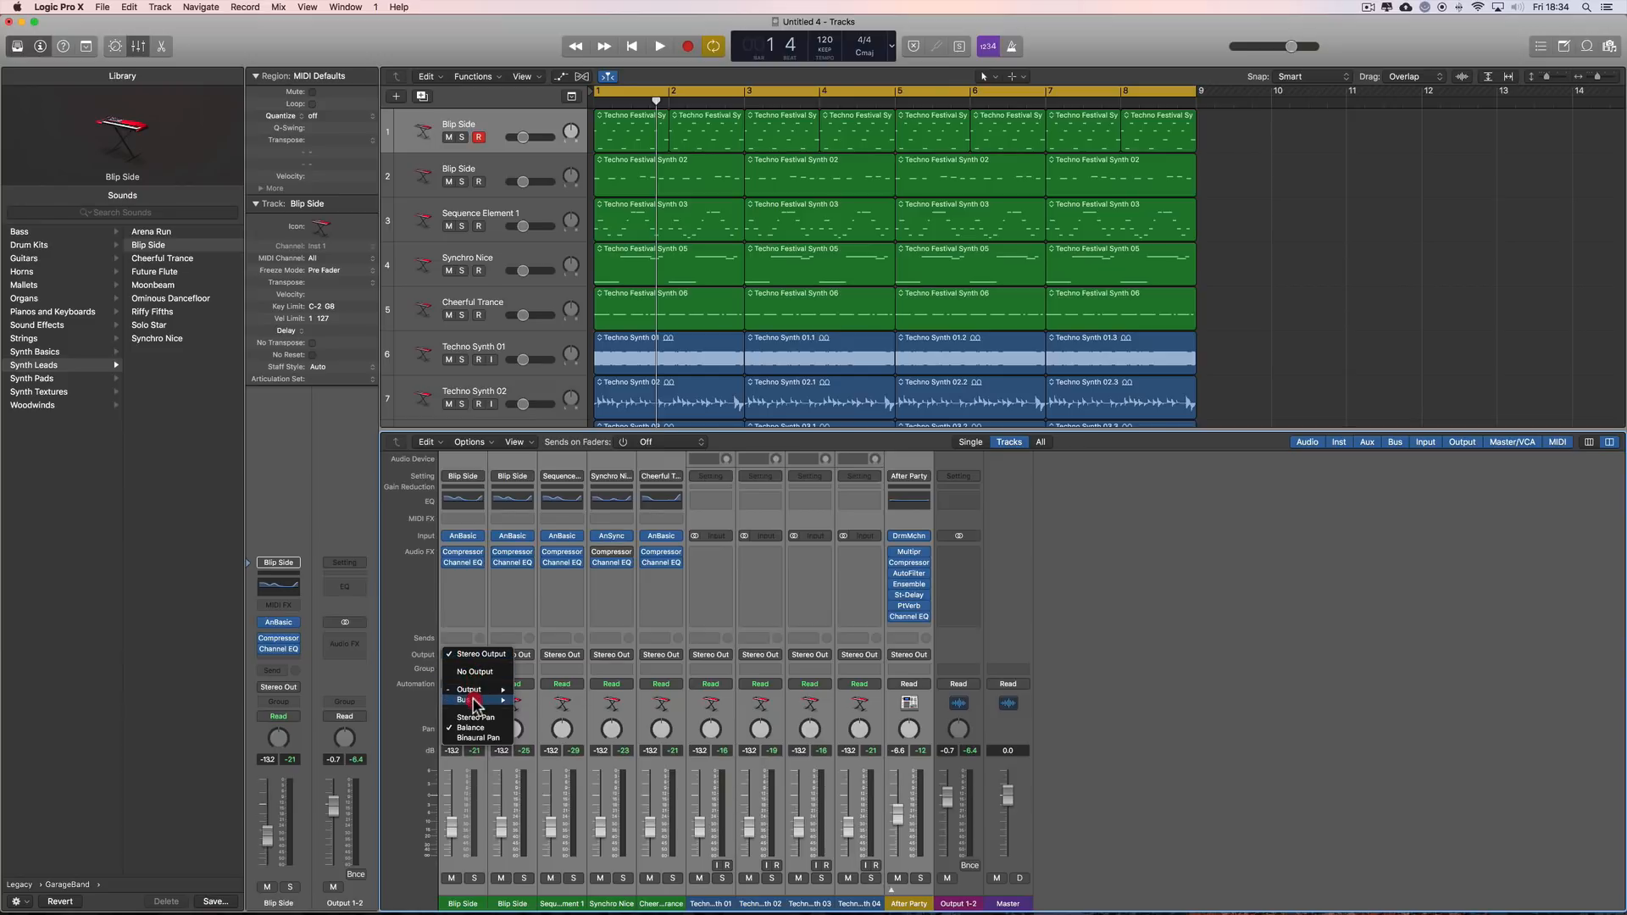
pyautogui.moveTo(475, 700)
pyautogui.click(560, 599)
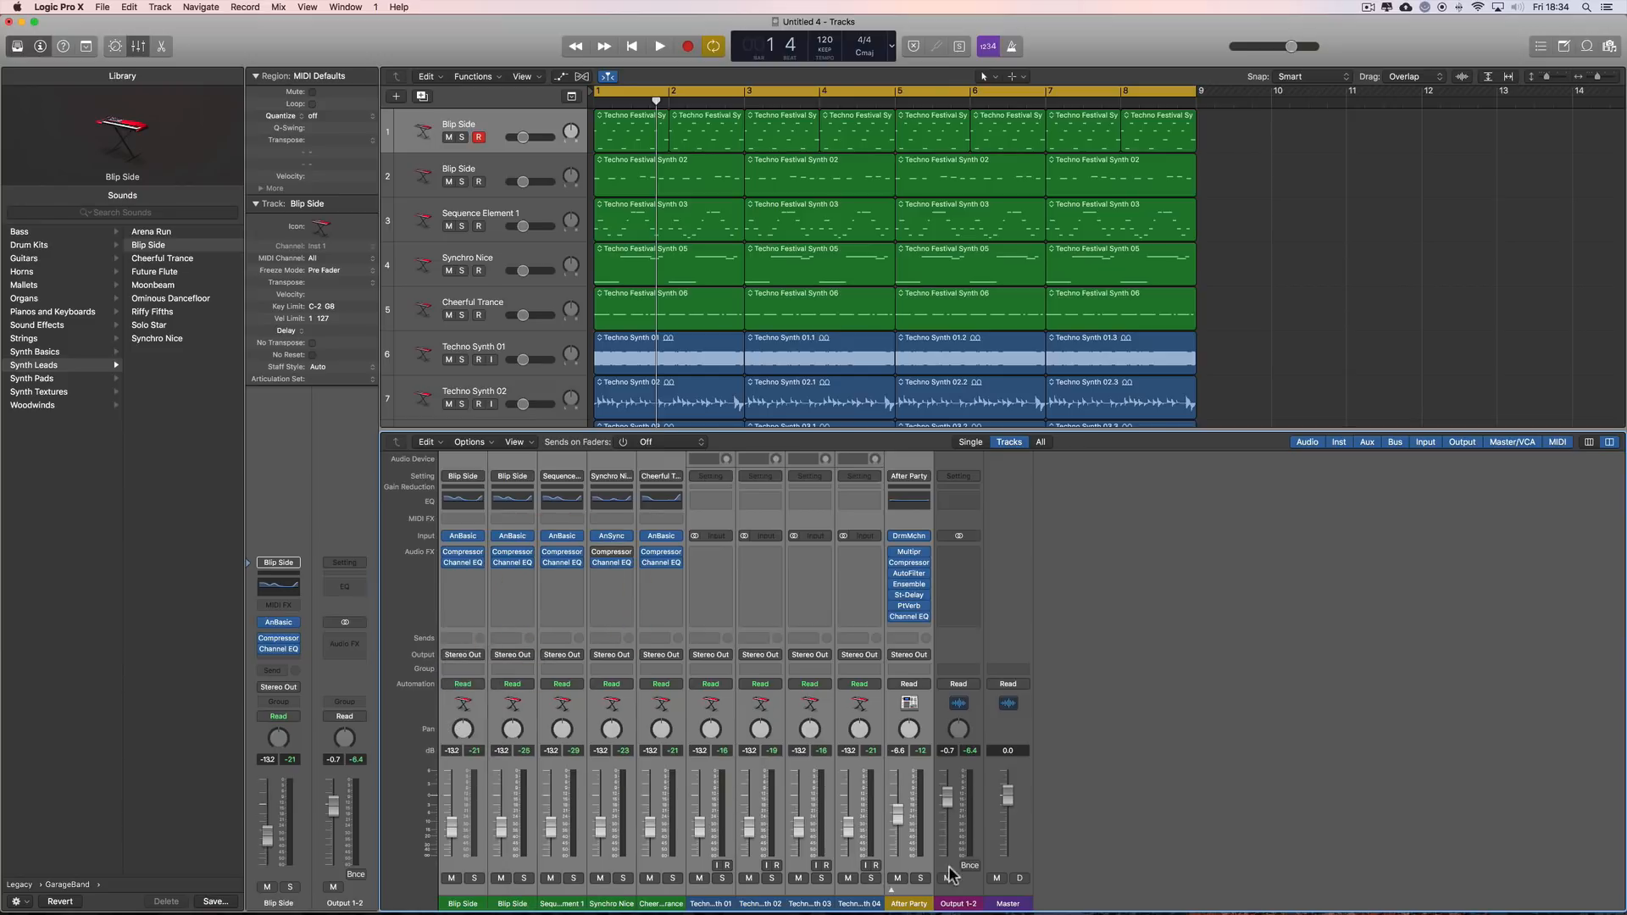
pyautogui.click(956, 895)
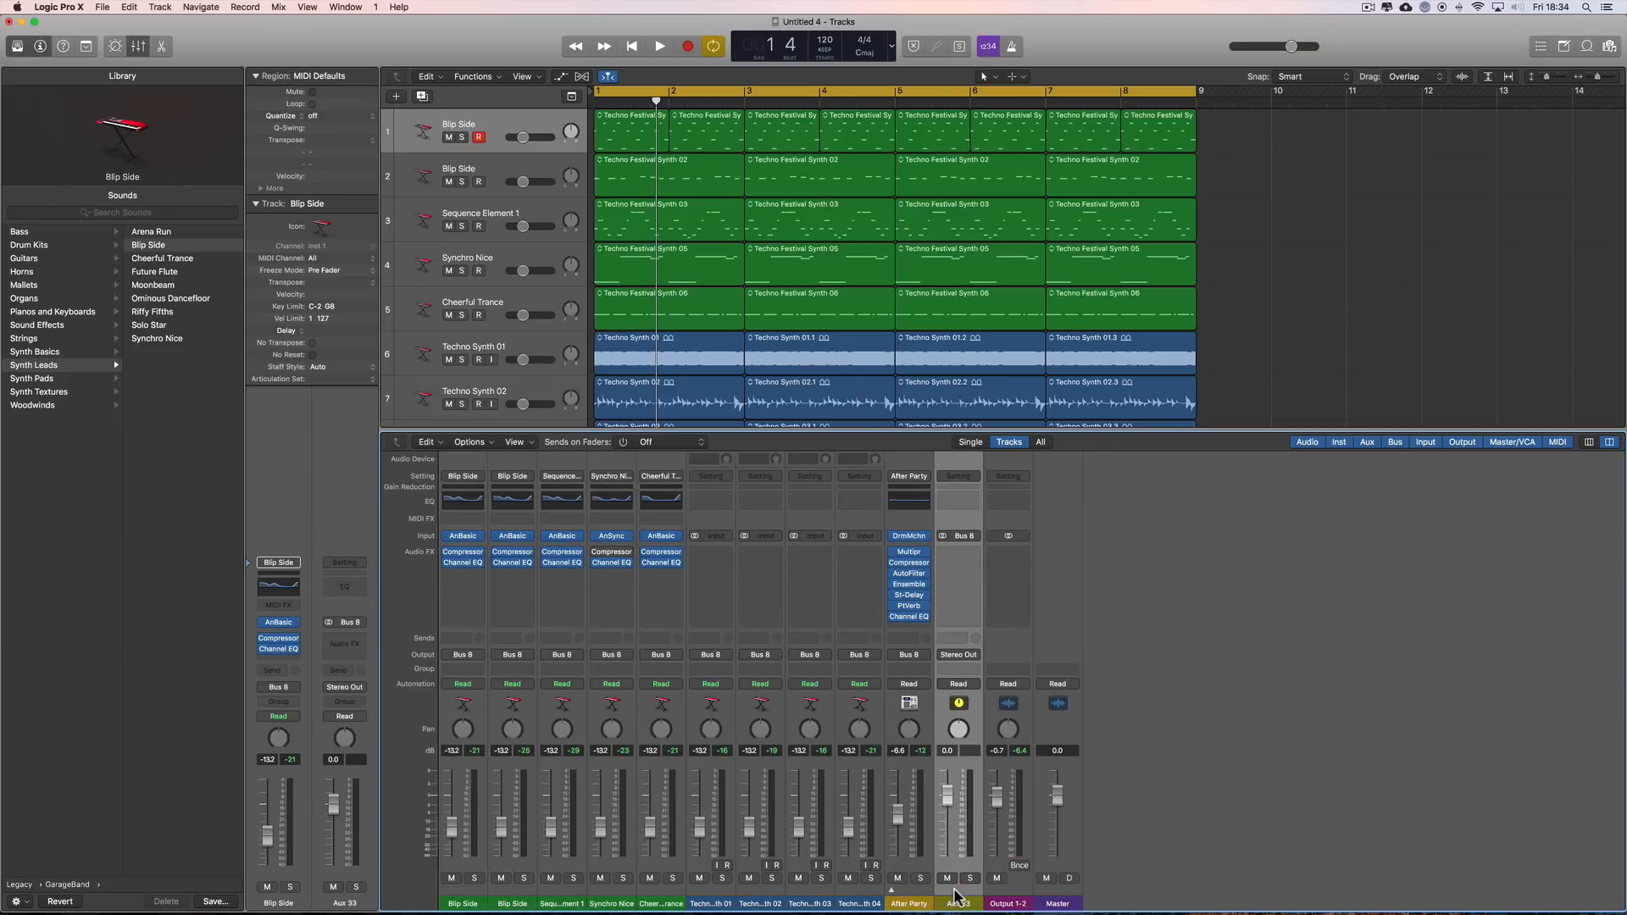
pyautogui.rightClick(979, 735)
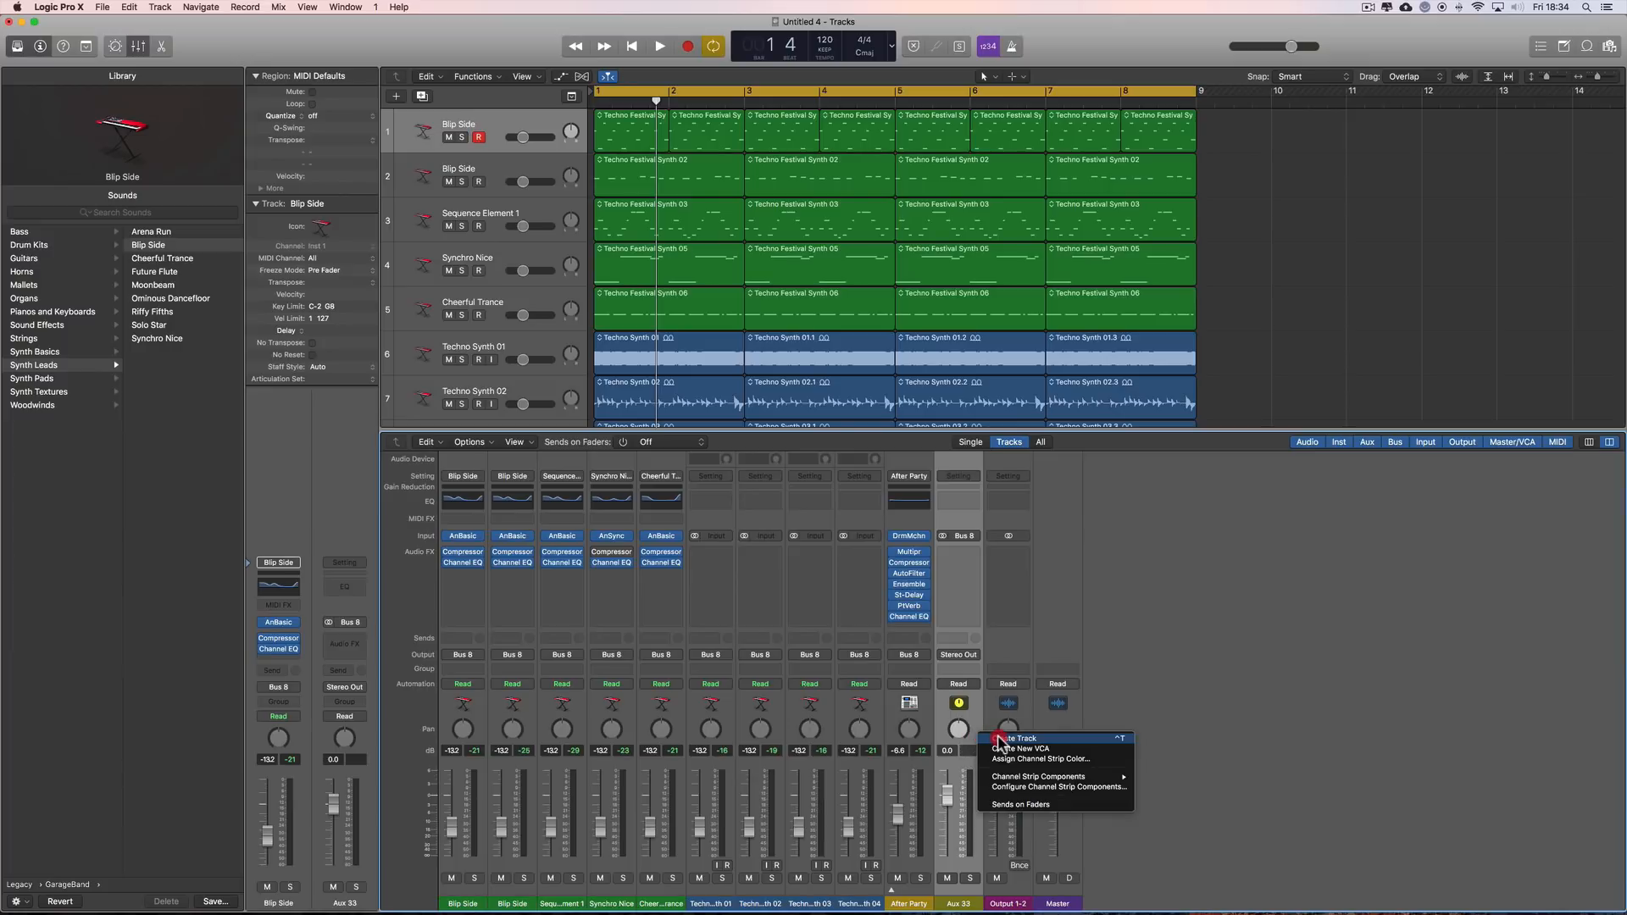
pyautogui.click(1404, 261)
# - Create an arrangement track for the Aux 33 channel below the After Party track
pyautogui.scroll(-5, 878, 275)
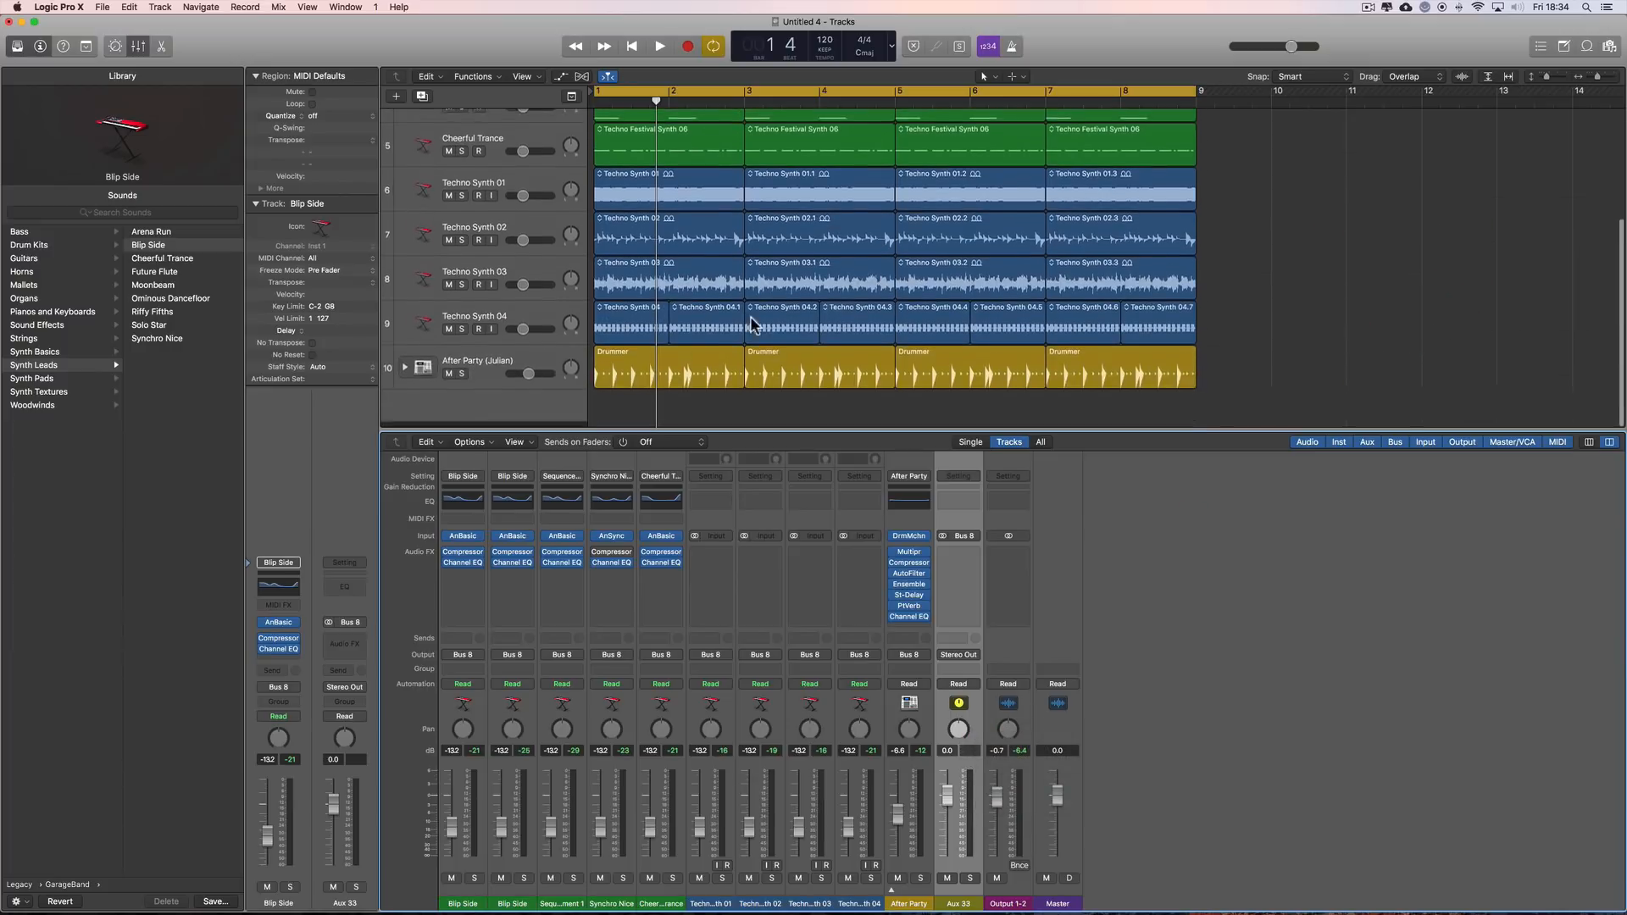
pyautogui.click(518, 363)
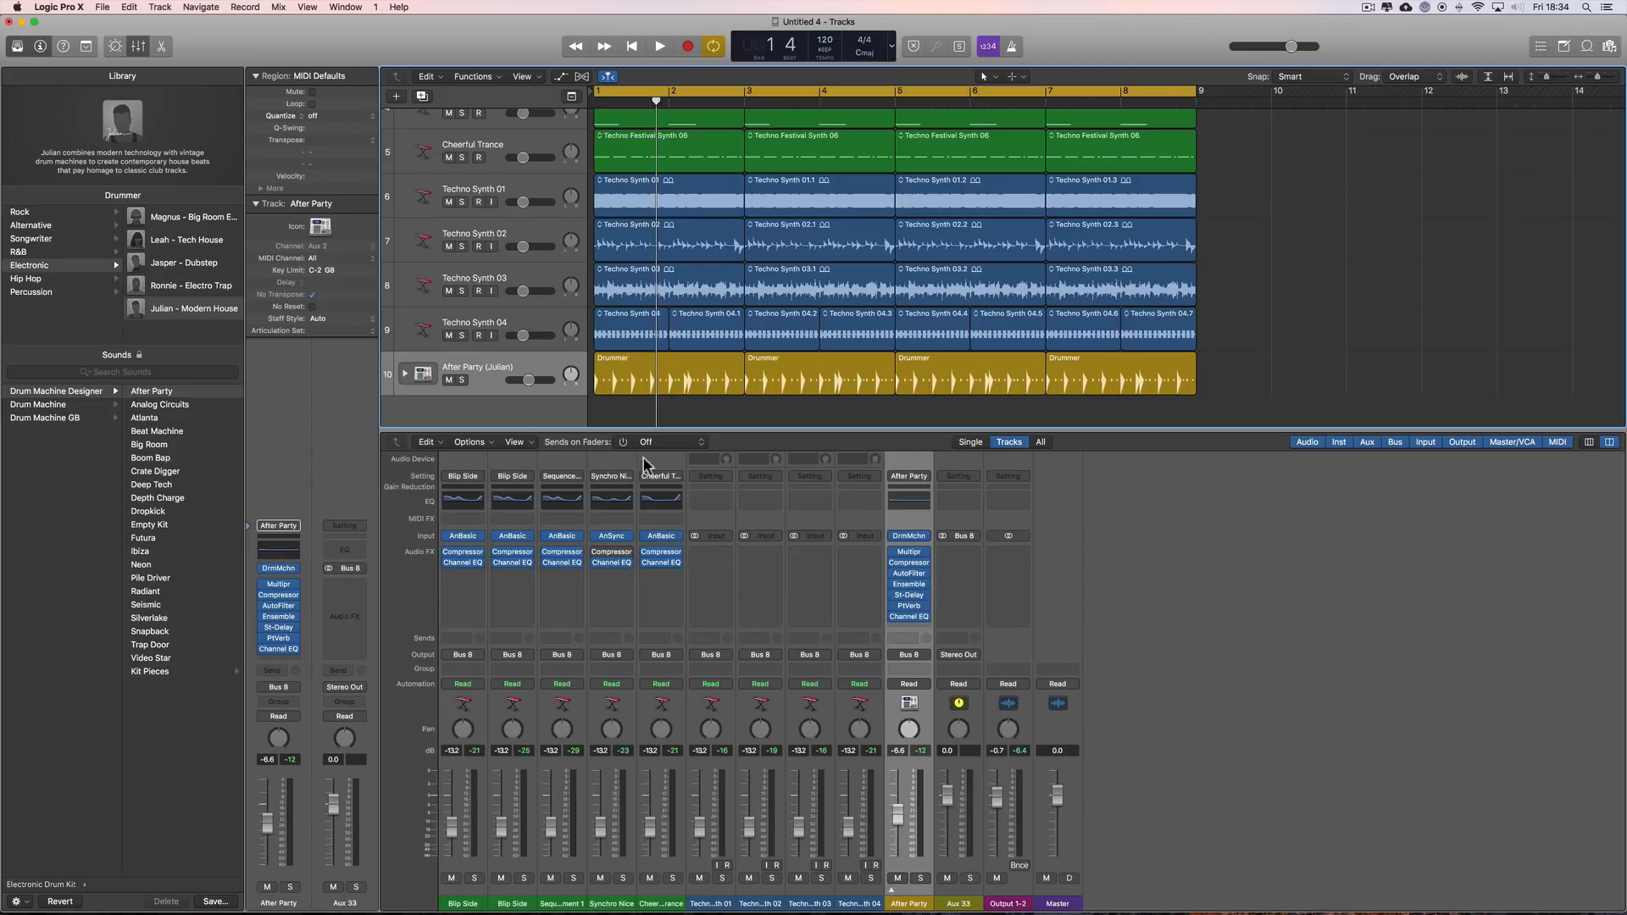
pyautogui.click(979, 746)
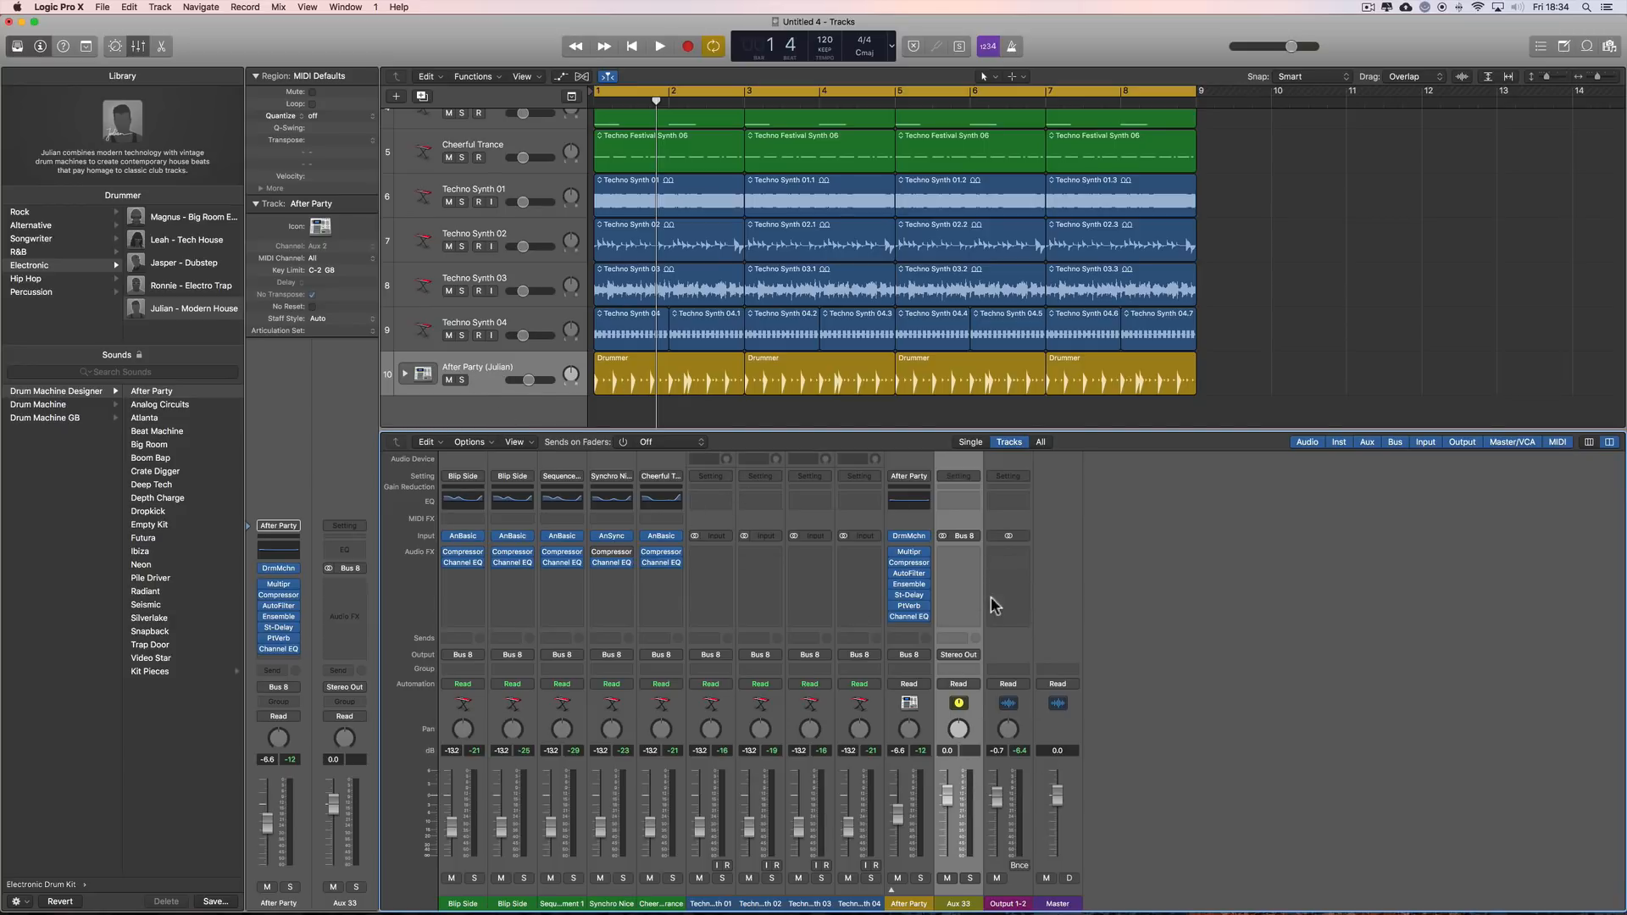
pyautogui.click(961, 728)
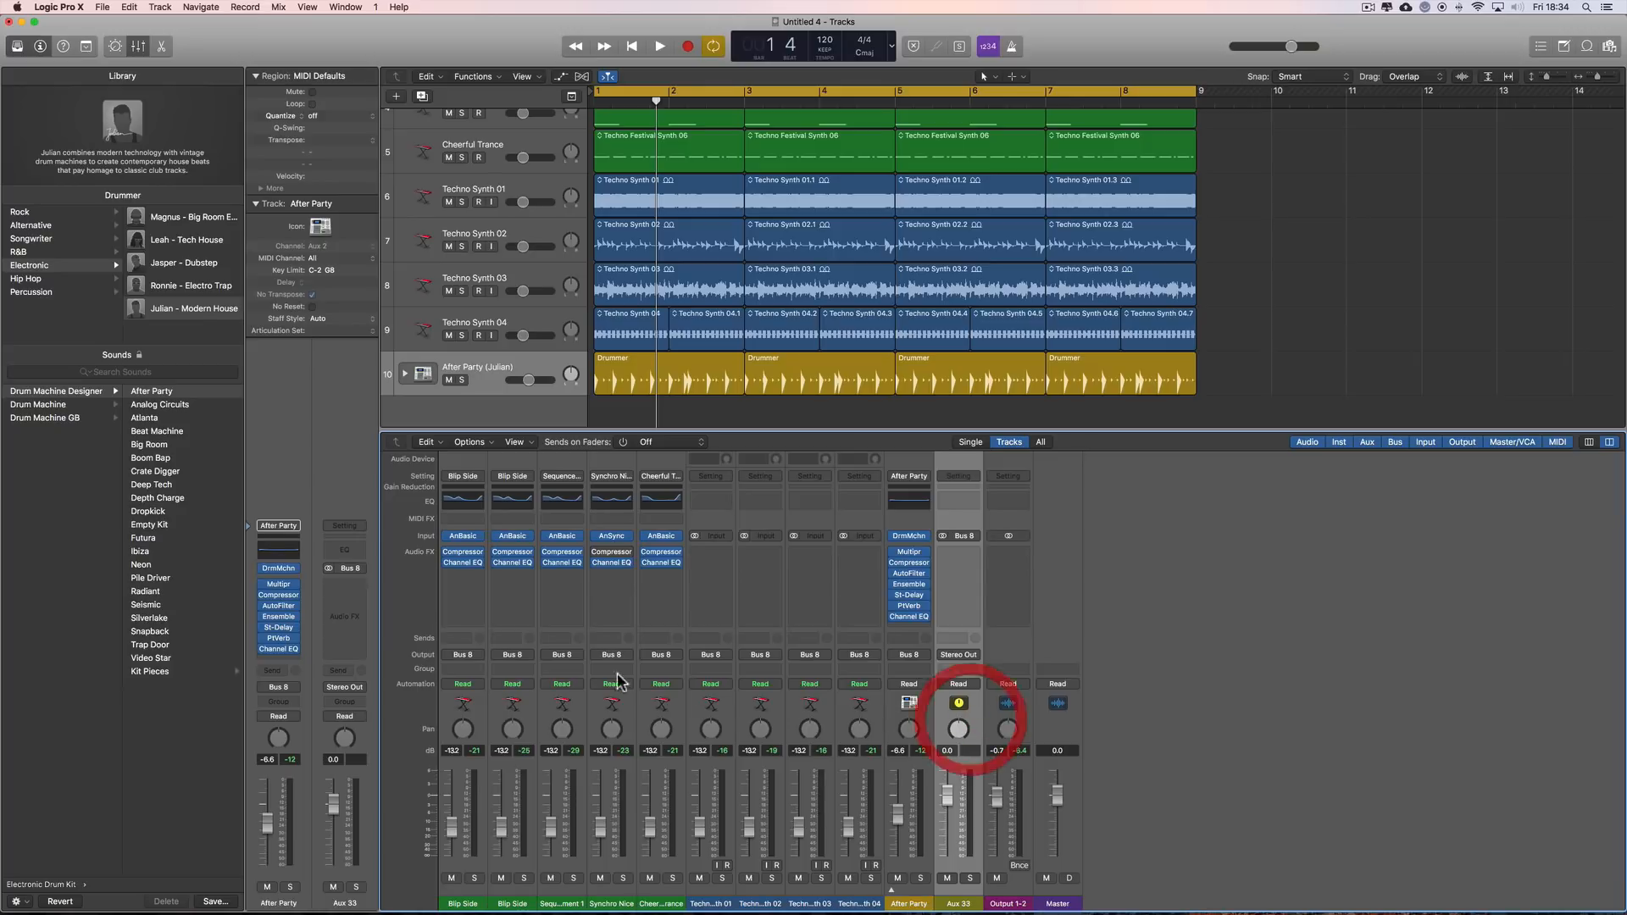
pyautogui.rightClick(980, 723)
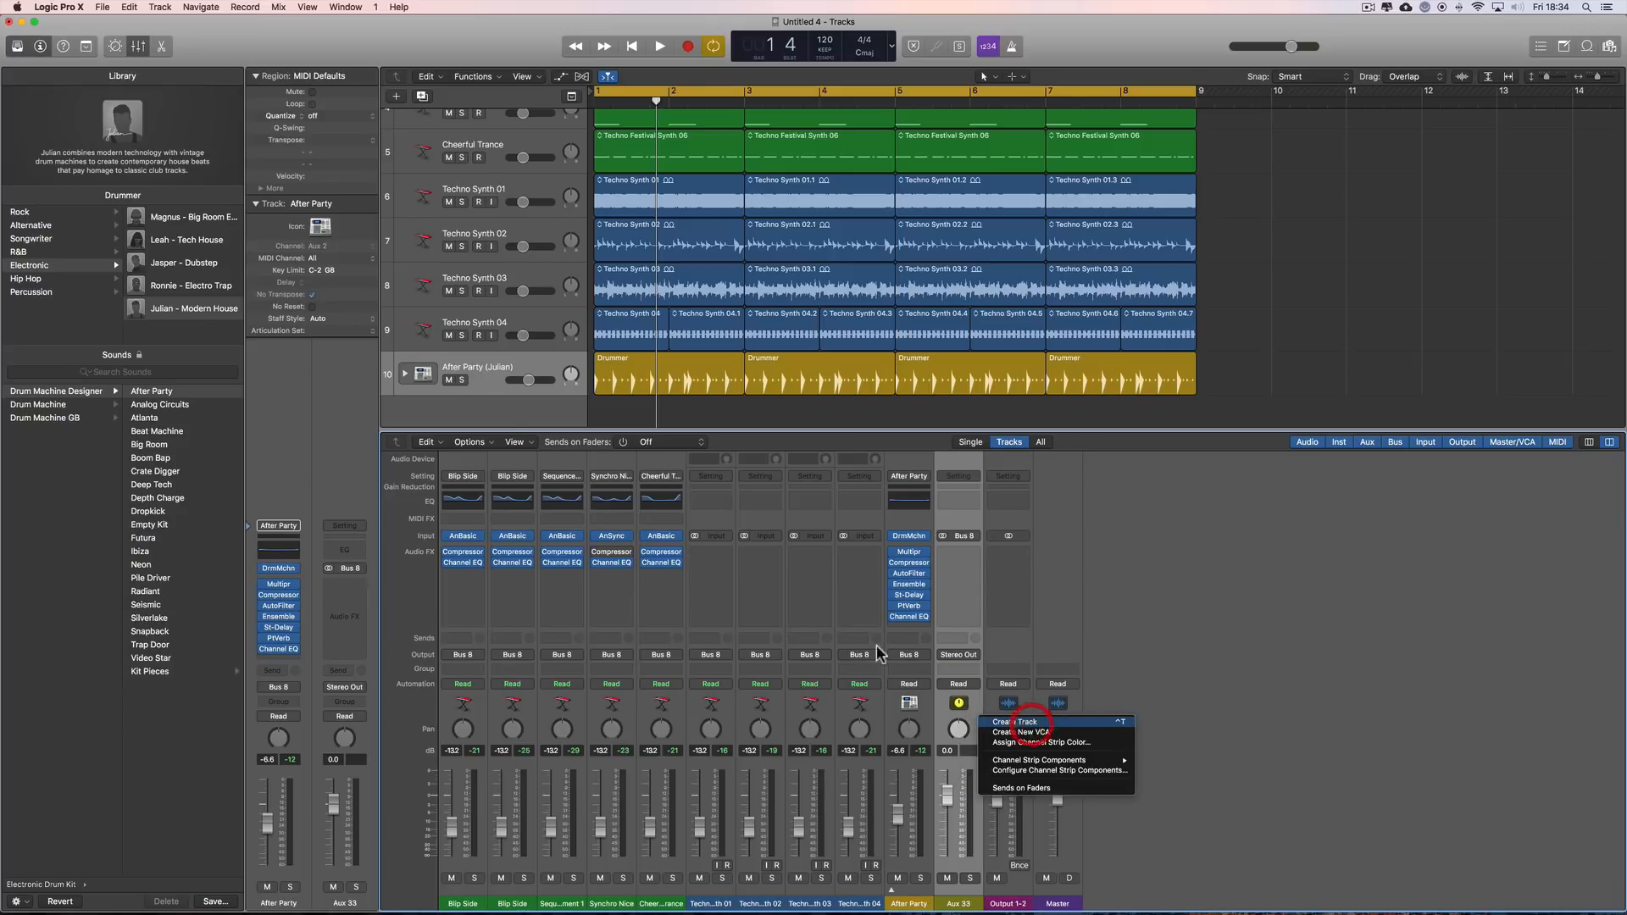
pyautogui.click(1021, 716)
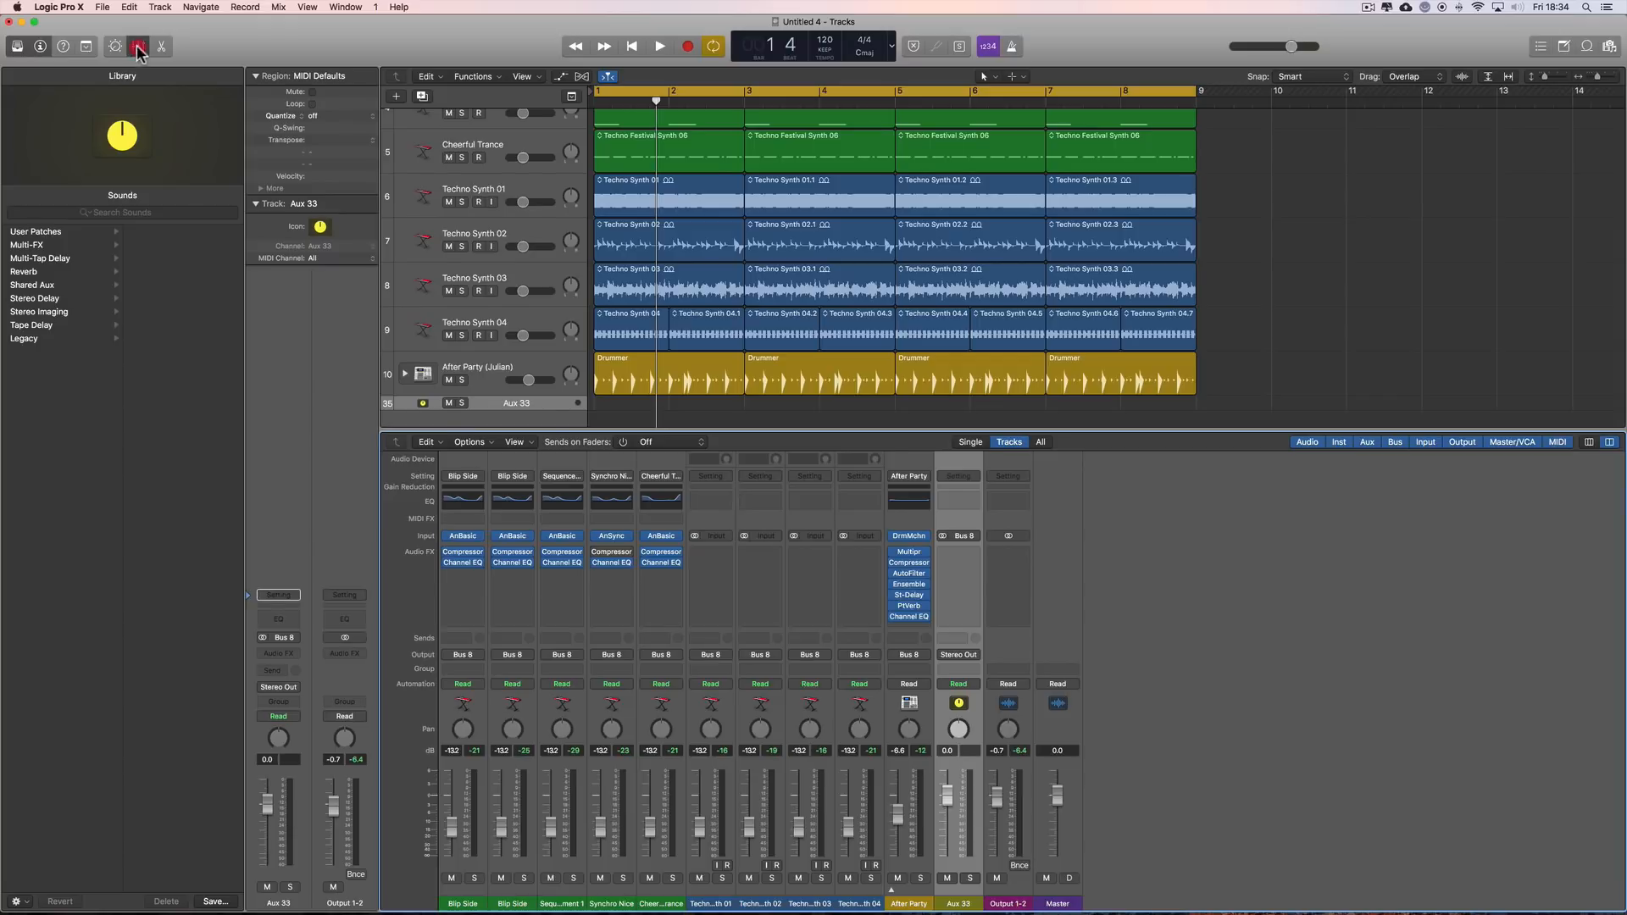
# - With the mixer hidden, enlarge the Aux 33 track's height and load the sweep_eq_bus user patch onto it
pyautogui.click(139, 47)
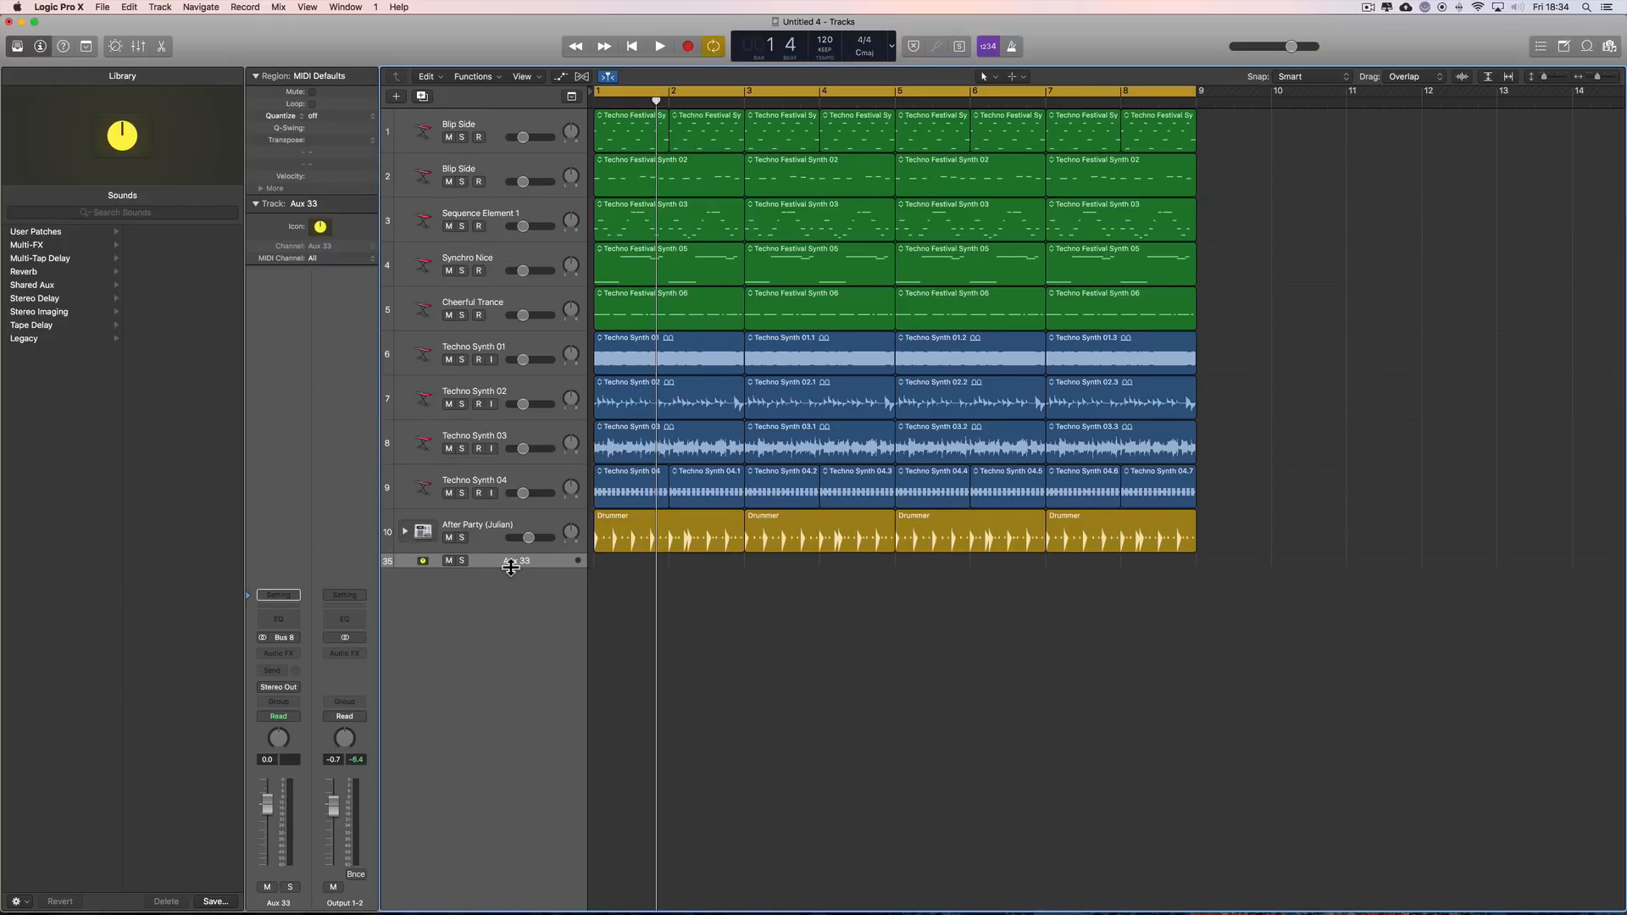
pyautogui.moveTo(510, 567); pyautogui.dragTo(510, 621)
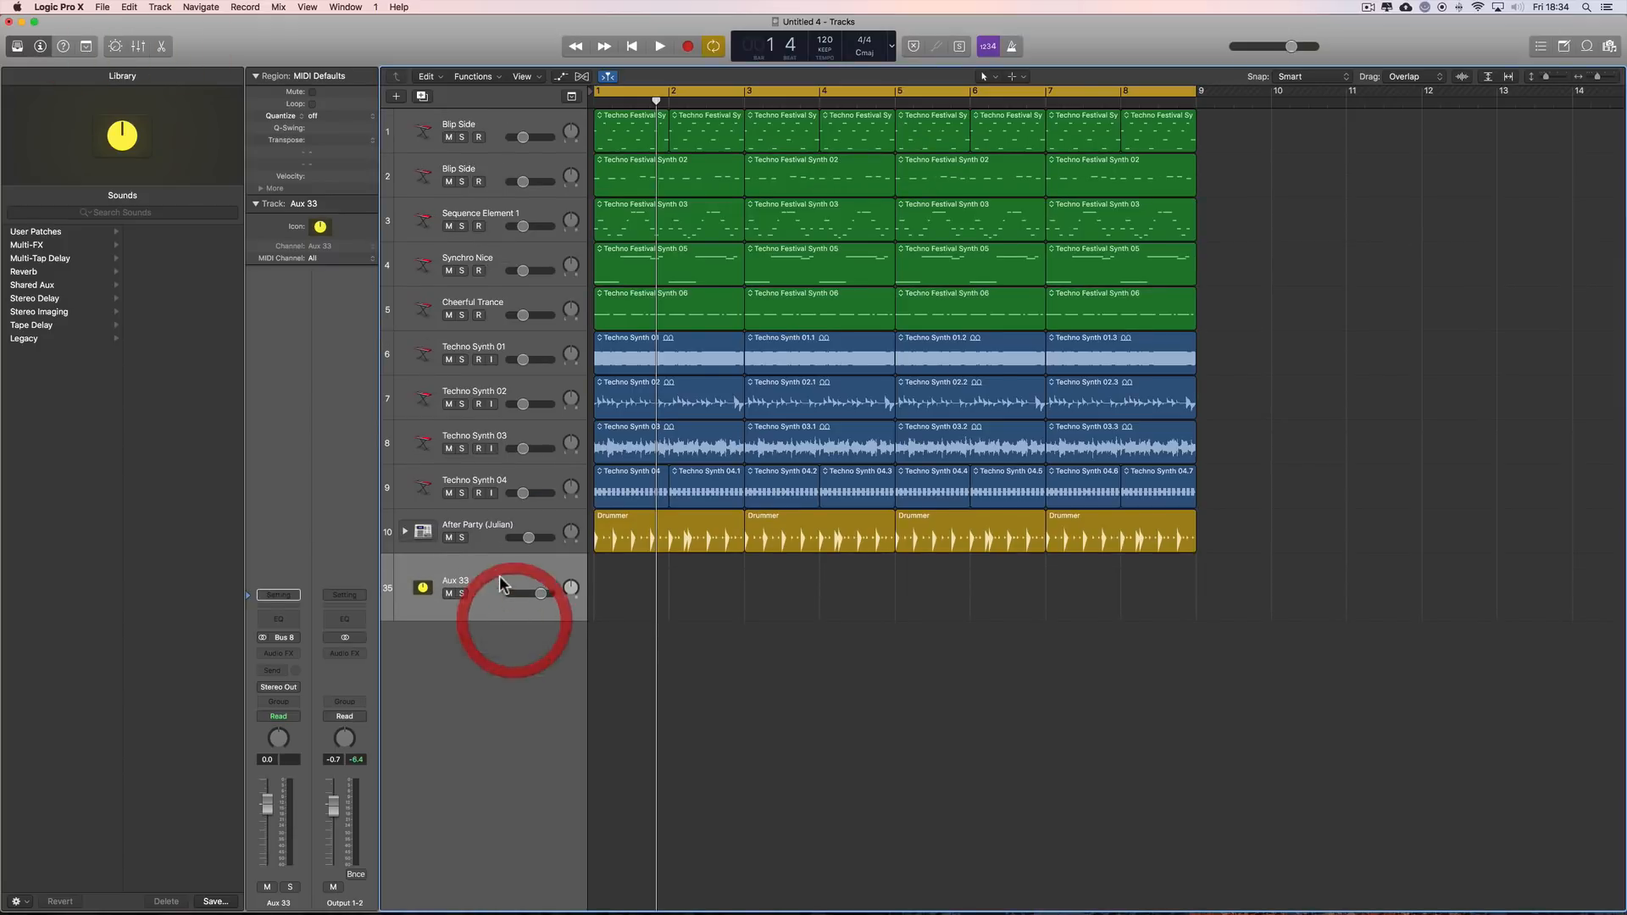
pyautogui.click(50, 232)
pyautogui.click(161, 233)
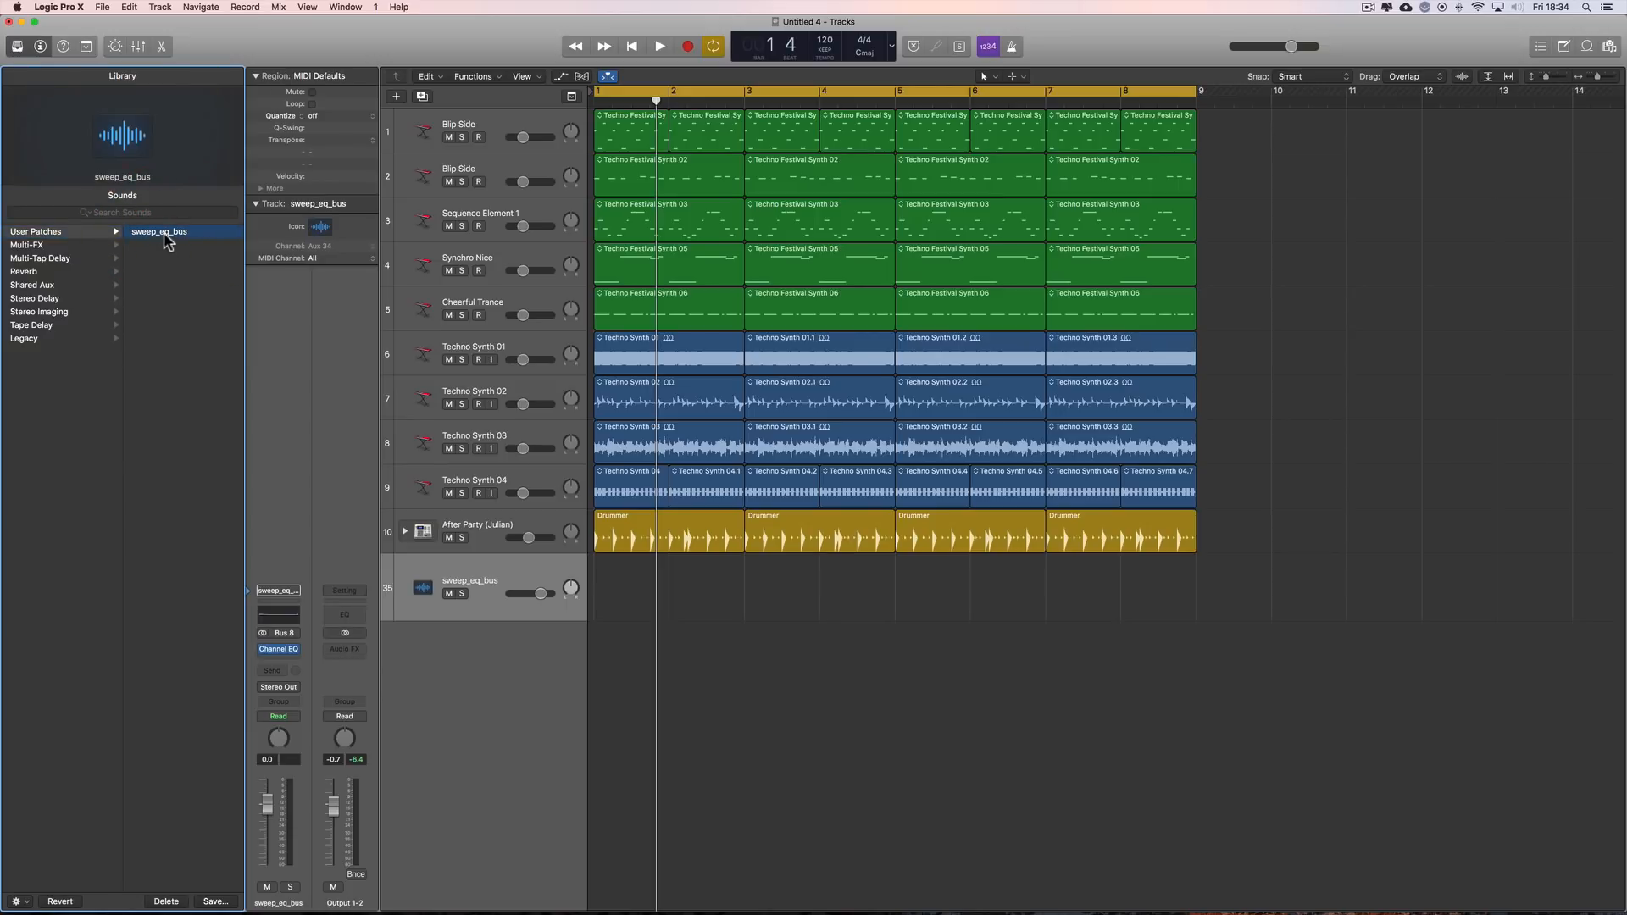
# - Display the sweep_eq_bus track's smart controls and sweep the Hi Cut and Low Cut filters during playback
pyautogui.click(114, 46)
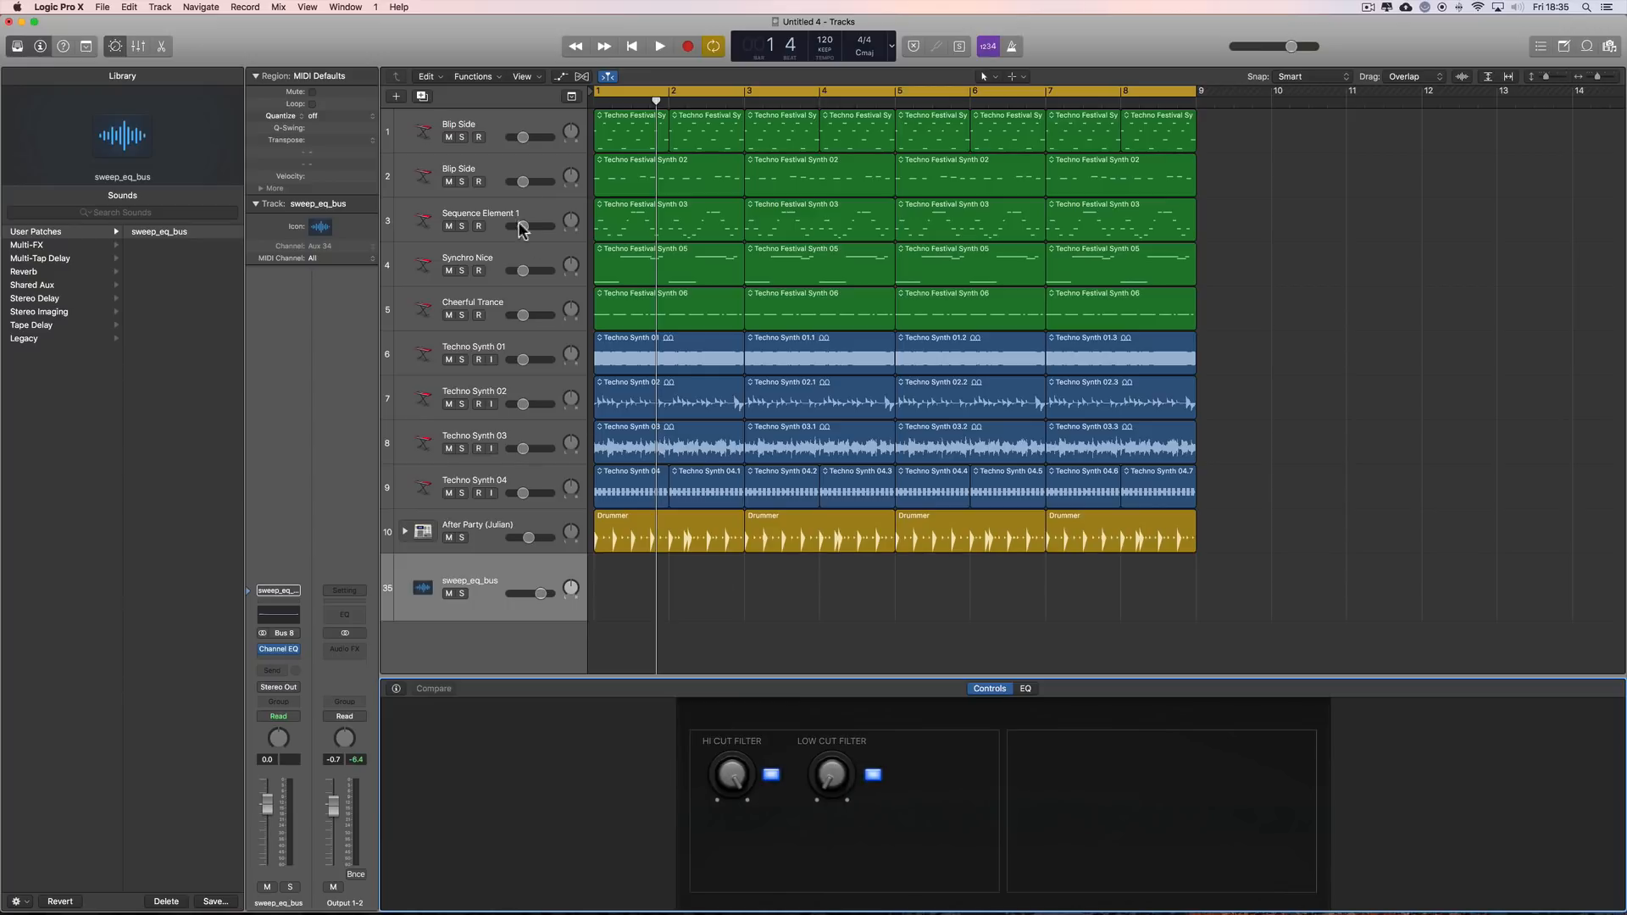
pyautogui.click(509, 581)
pyautogui.press('space')
pyautogui.moveTo(726, 786); pyautogui.dragTo(867, 819)
pyautogui.press('space')
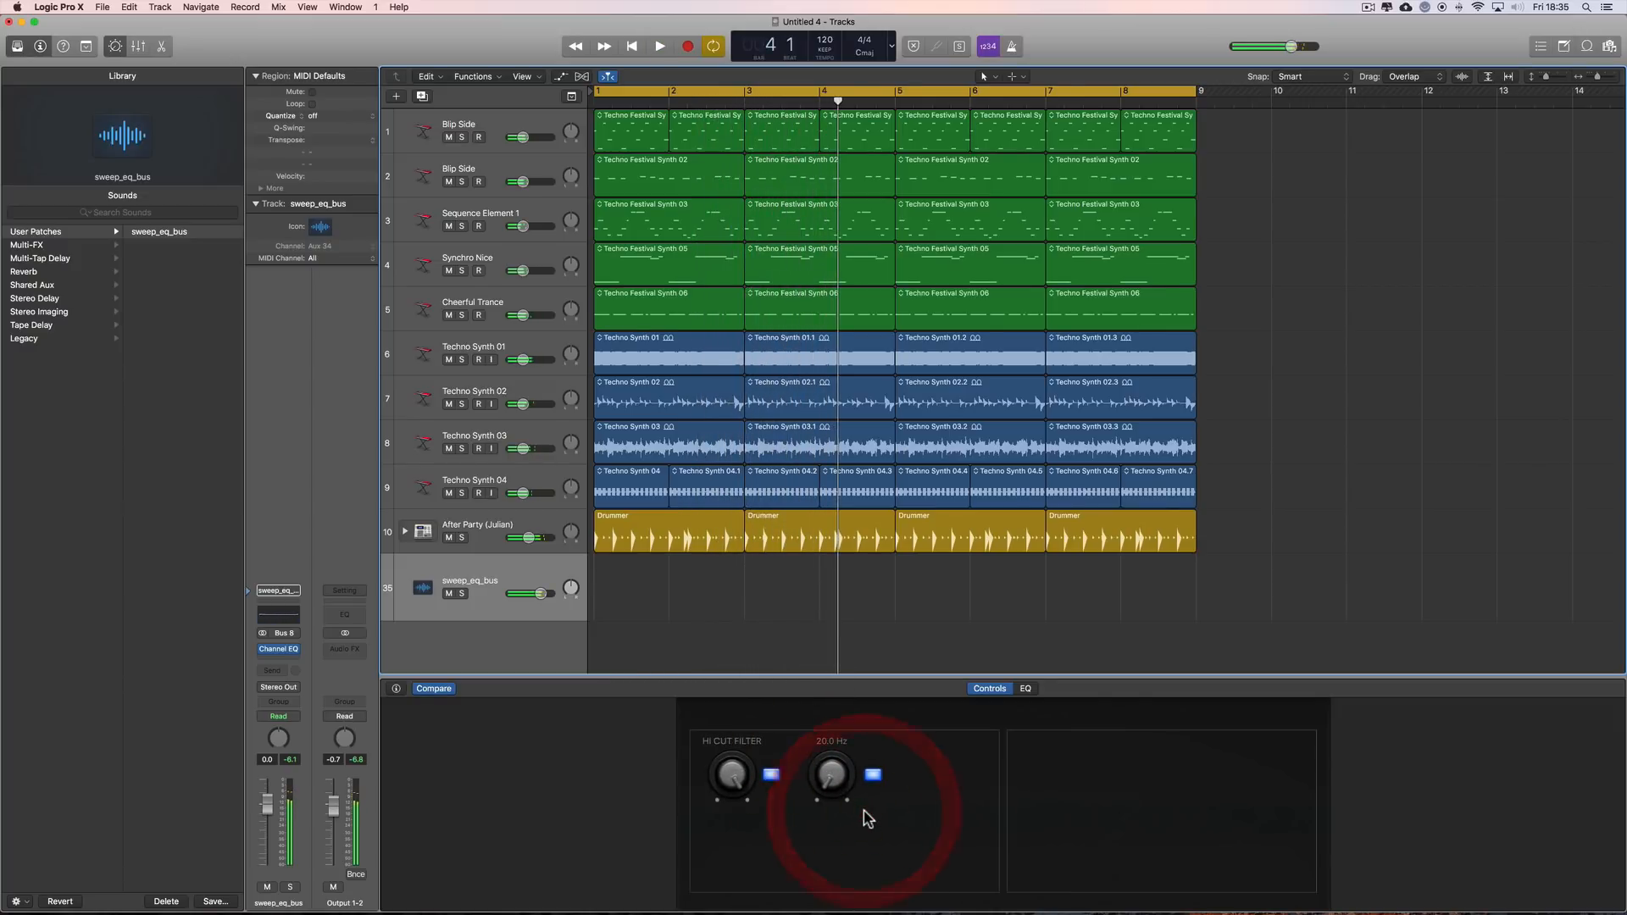
# - Show the mixer and lower the sweep_eq_bus channel's volume fader to -27.5 dB
pyautogui.click(140, 47)
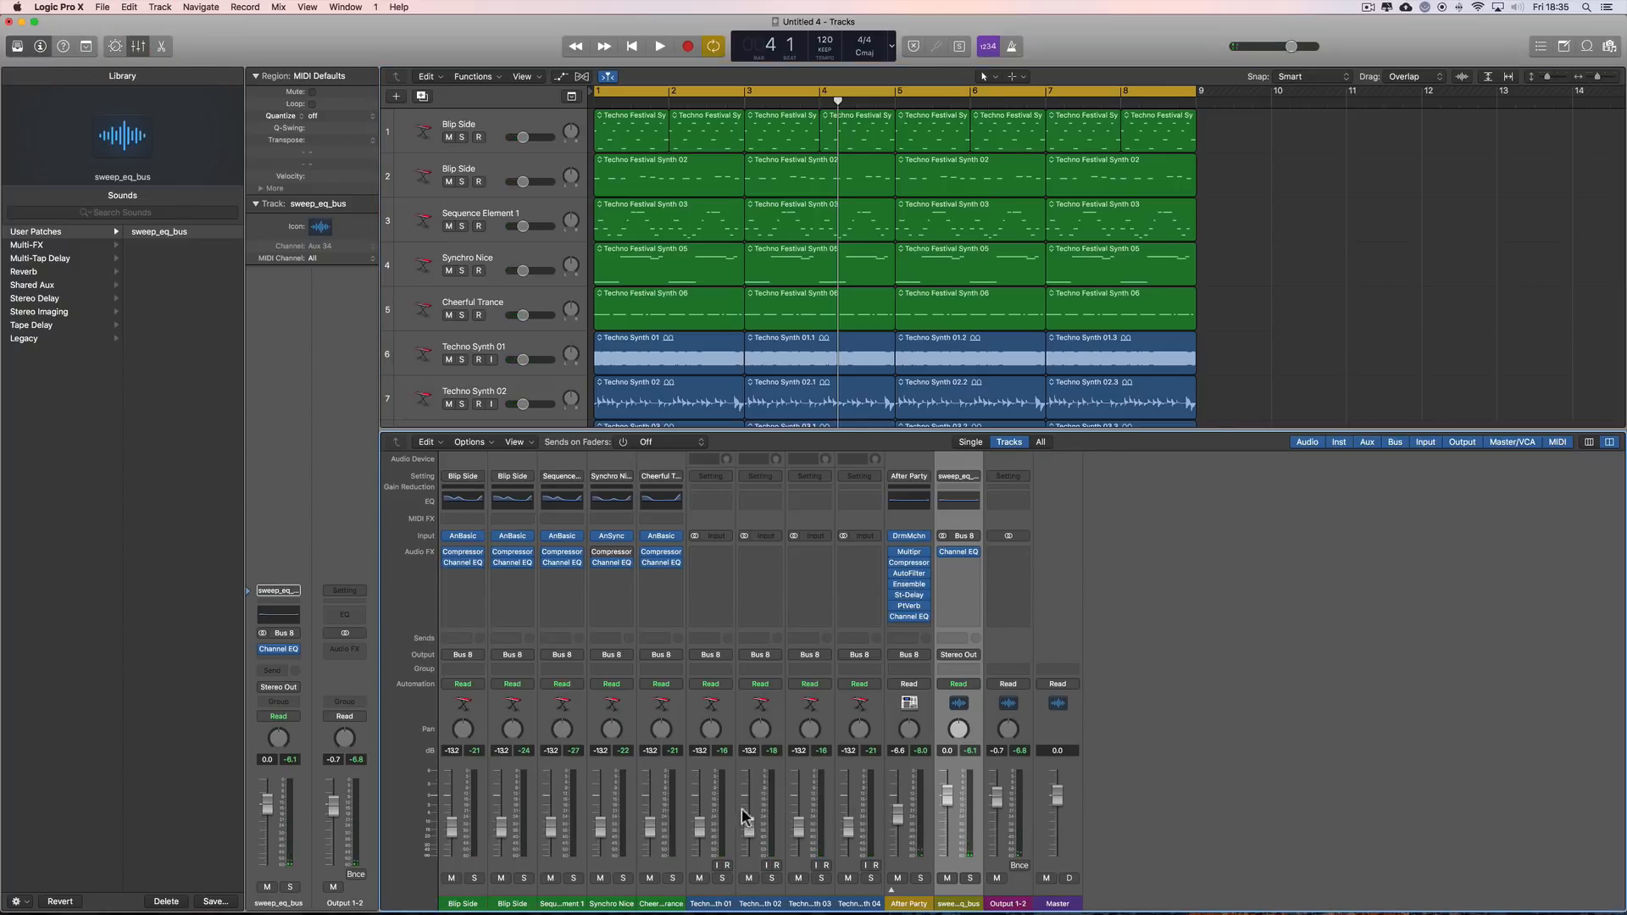
pyautogui.moveTo(943, 804); pyautogui.dragTo(950, 864)
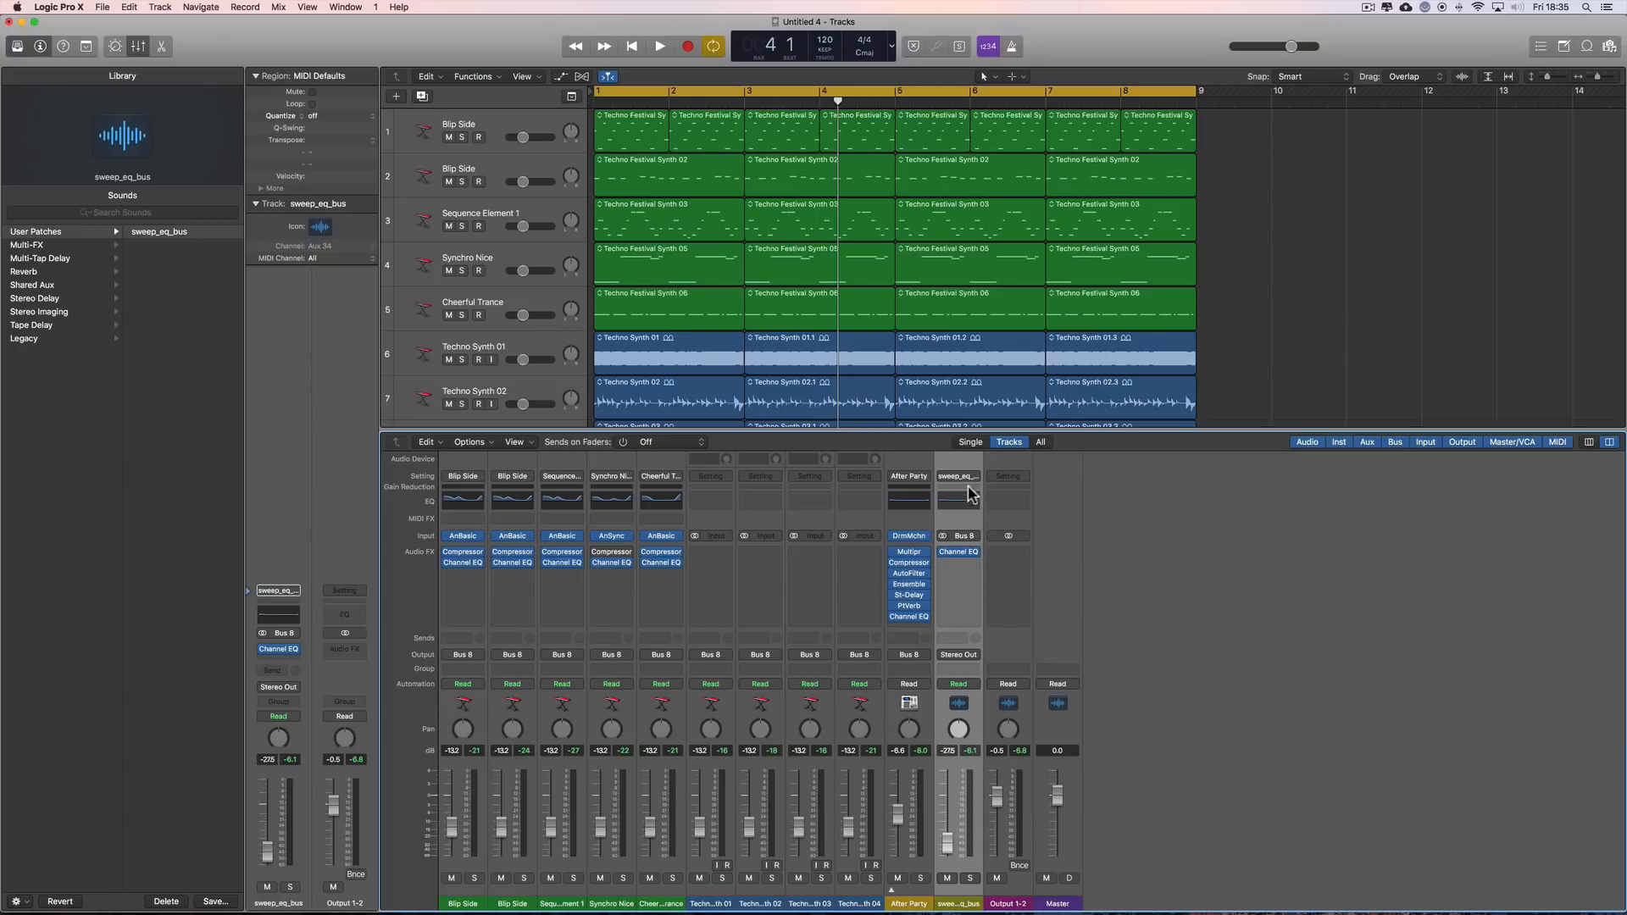
# - Raise the sweep_eq_bus channel's volume fader to 0.5 dB in the mixer
pyautogui.click(481, 864)
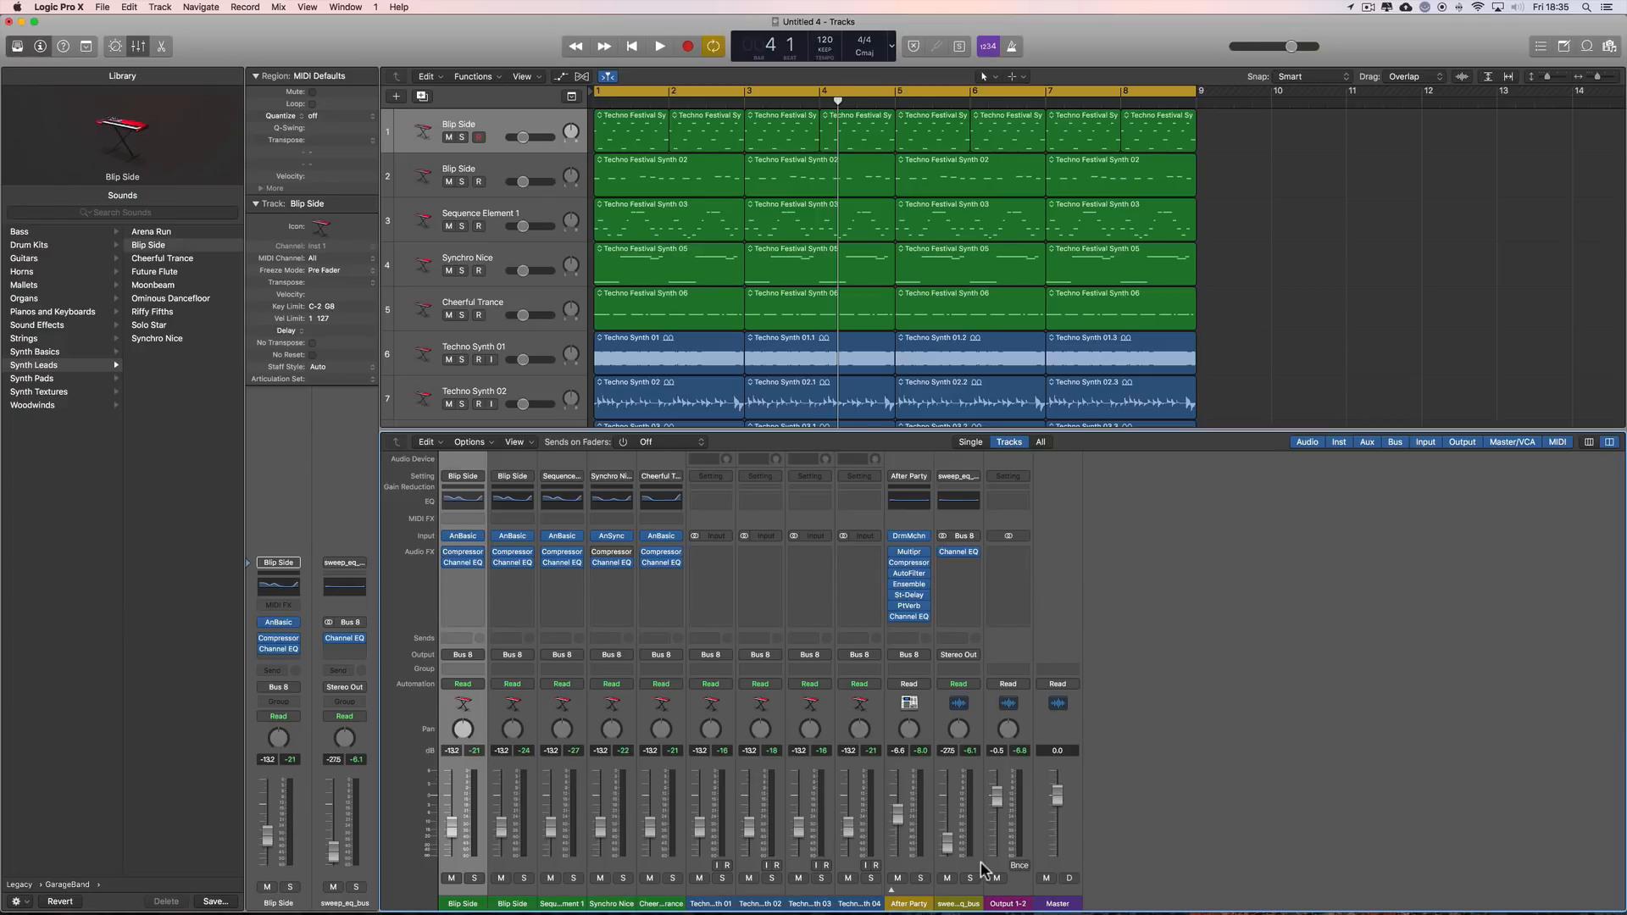
pyautogui.click(979, 843)
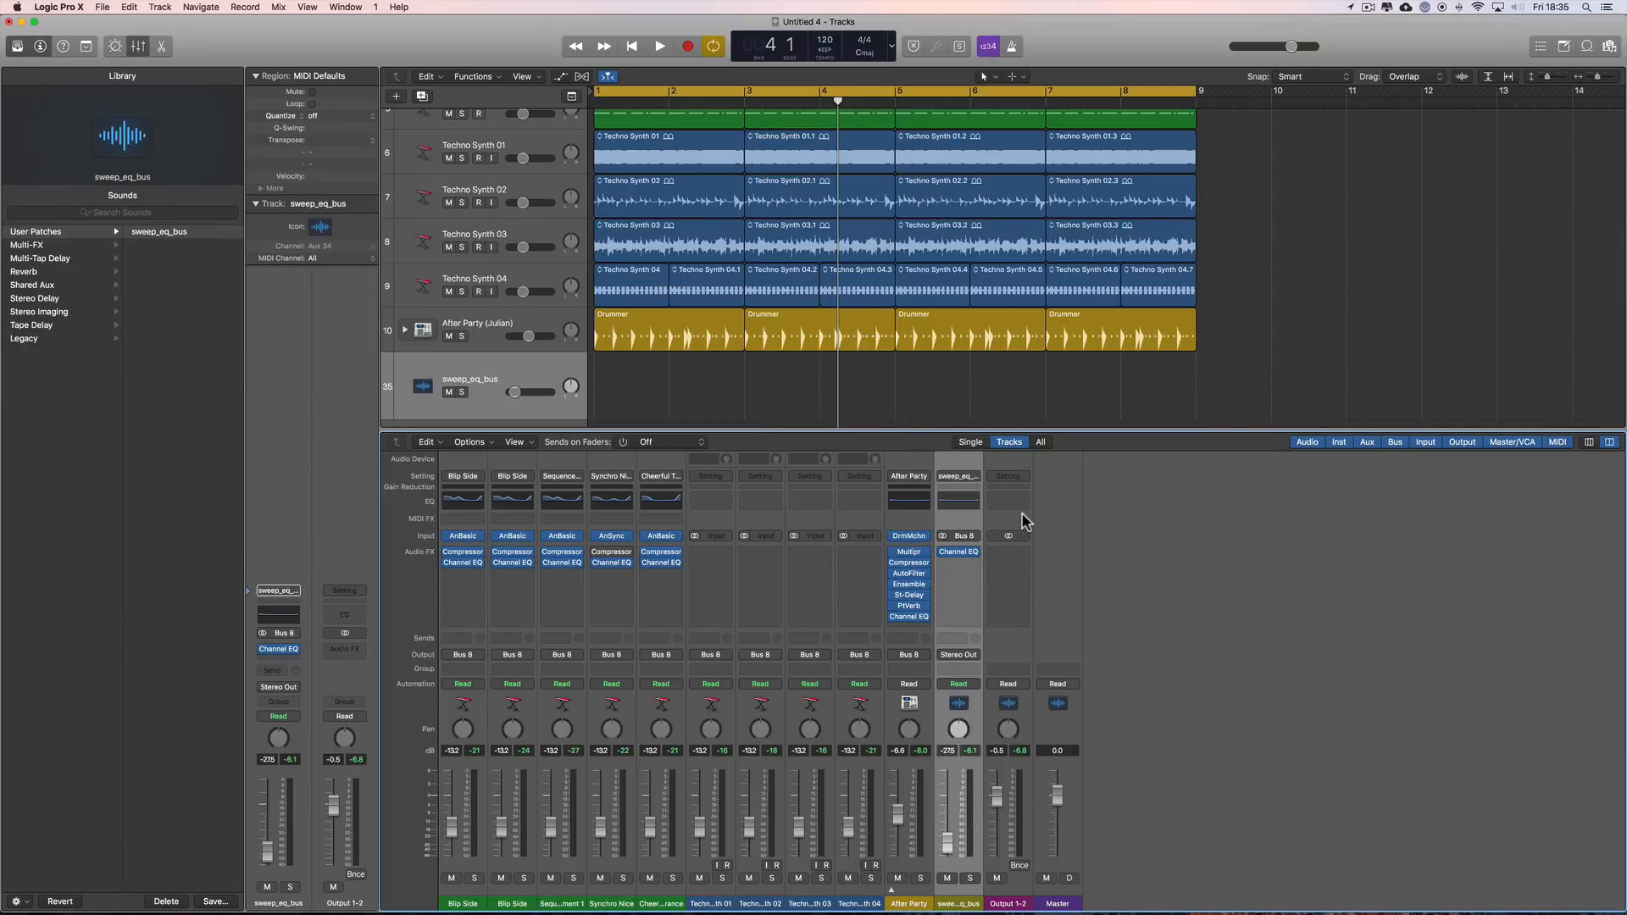
pyautogui.click(1023, 520)
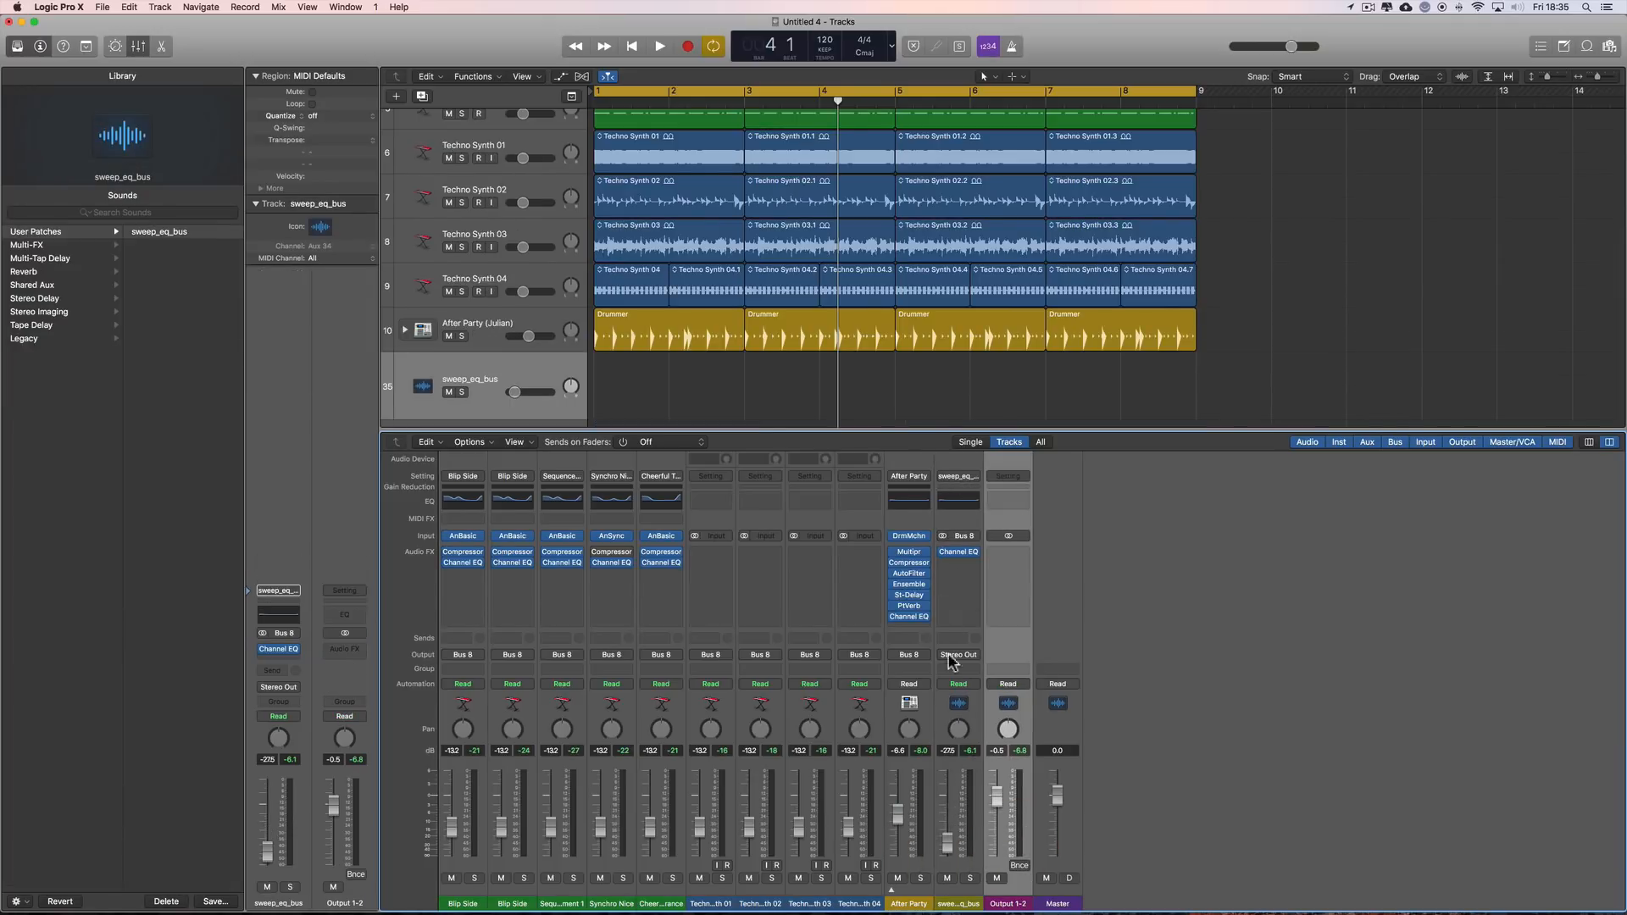
pyautogui.moveTo(947, 843); pyautogui.dragTo(950, 793)
pyautogui.click(977, 873)
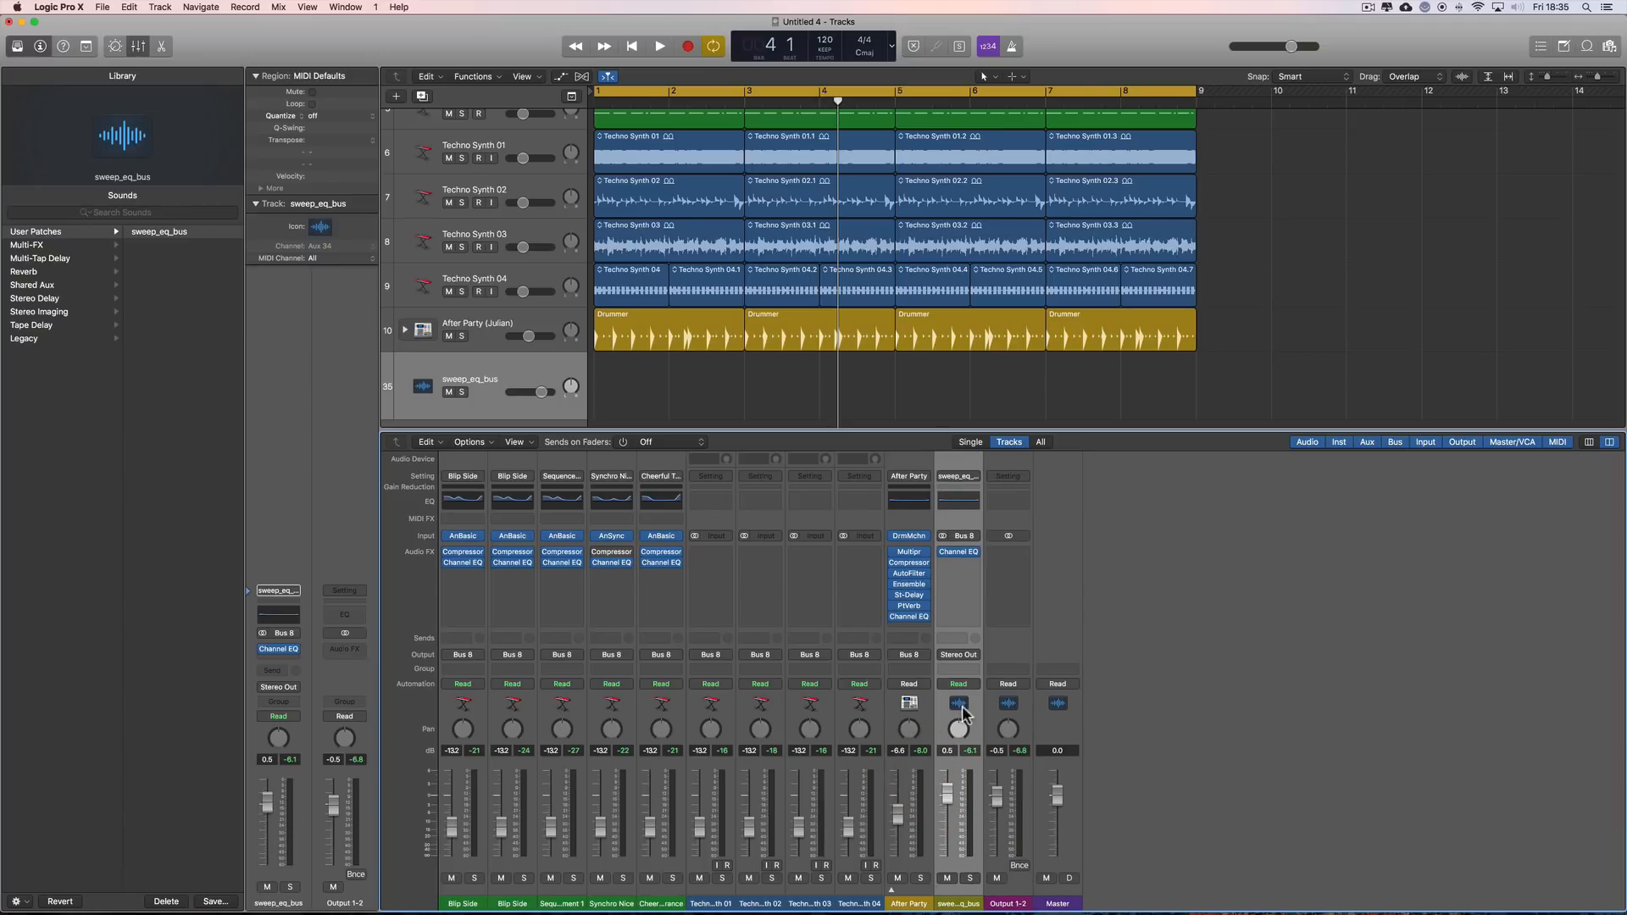
# - Copy the sweep_eq_bus channel strip setting and paste it onto the Output 1-2 channel strip
pyautogui.click(971, 480)
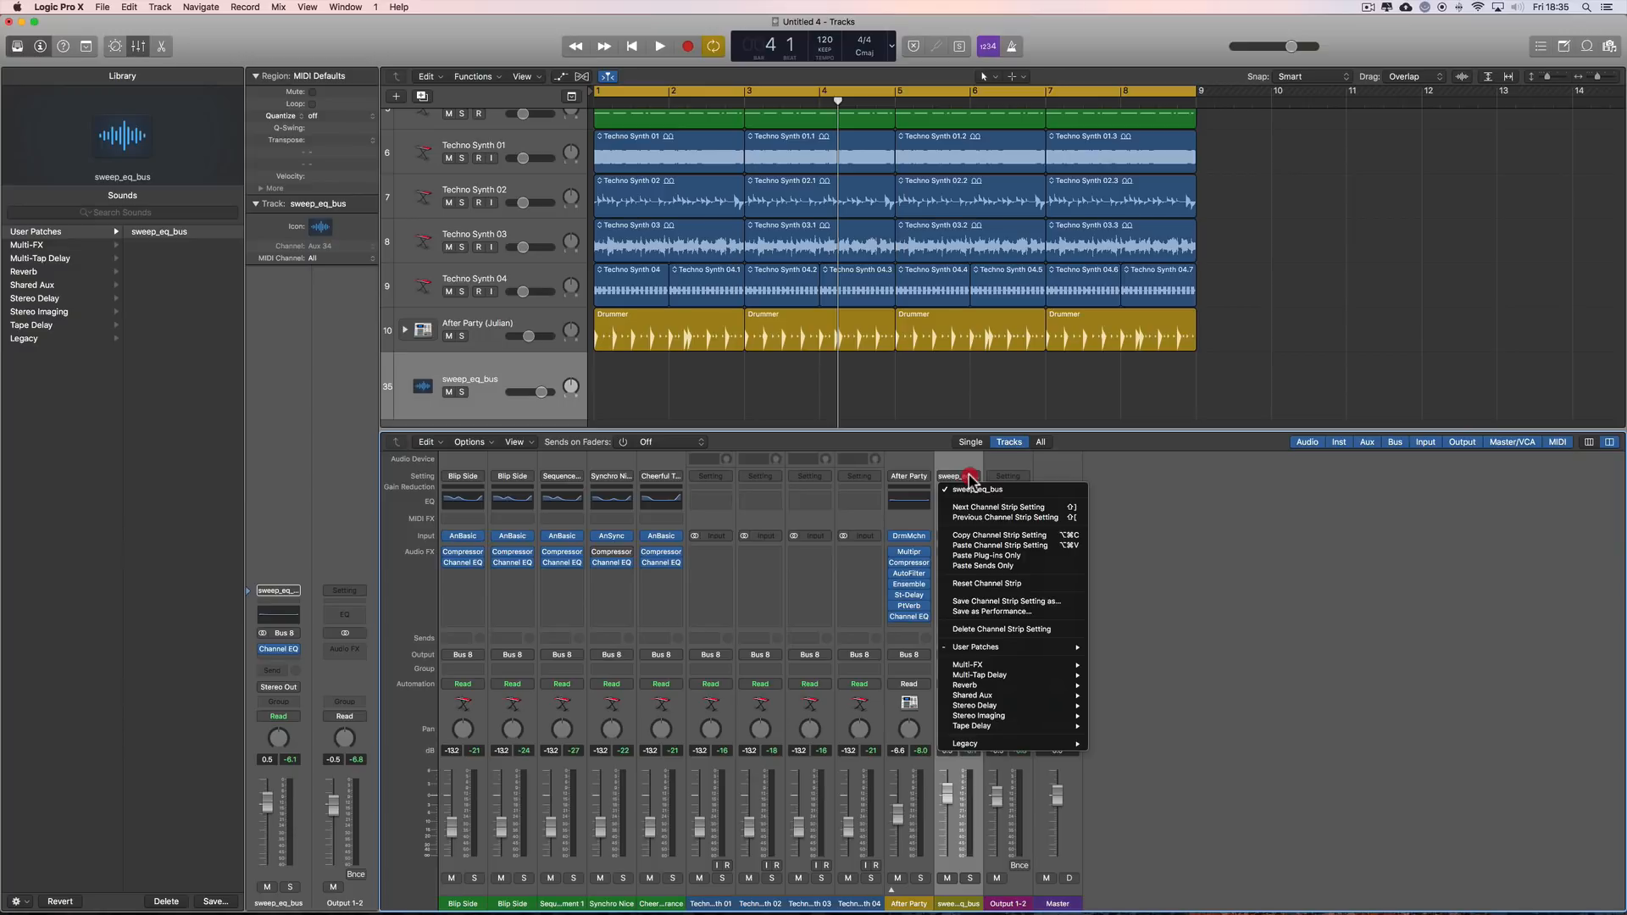
pyautogui.click(1028, 536)
pyautogui.click(1021, 483)
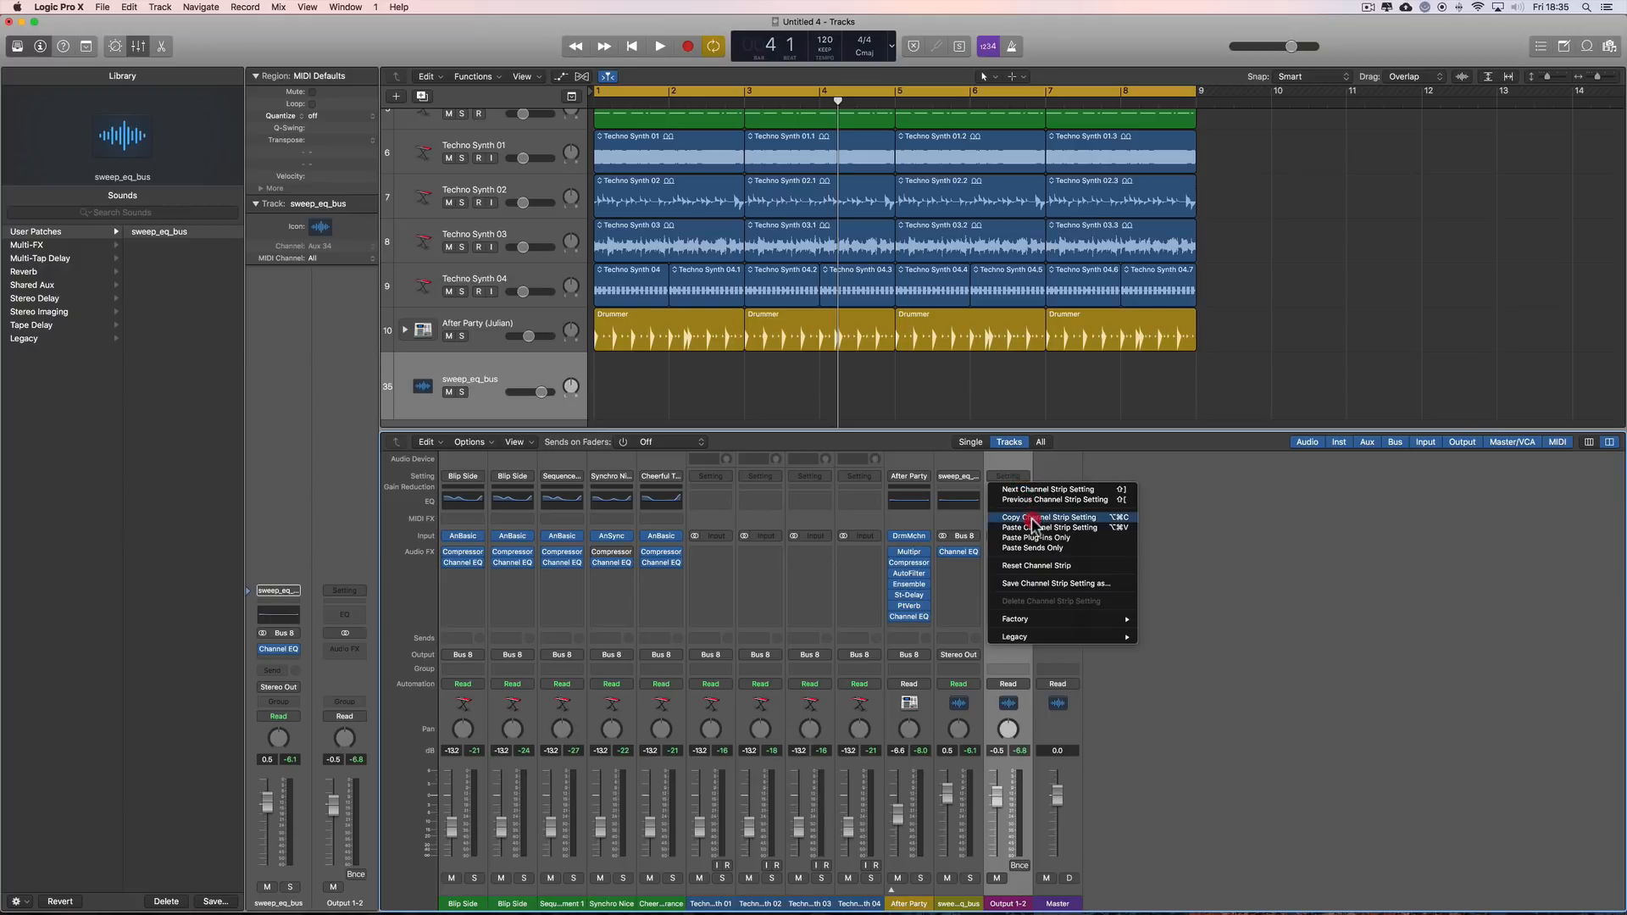
pyautogui.click(1033, 529)
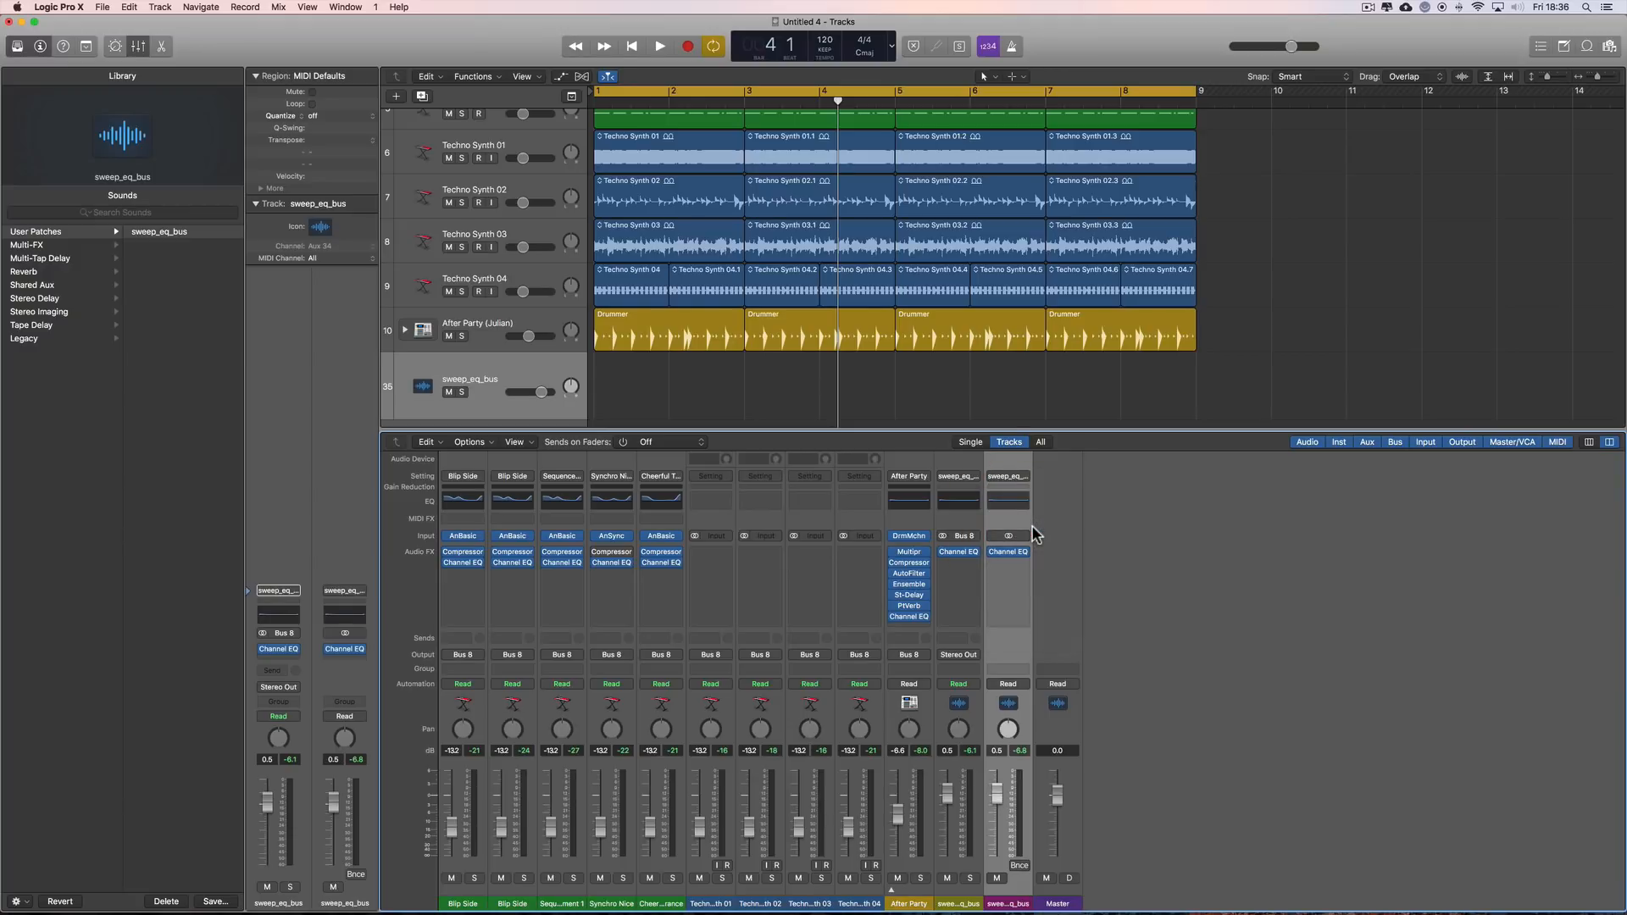
# - Select all channels from the first Blip Side through After Party and route their outputs to Stereo Out
pyautogui.click(486, 719)
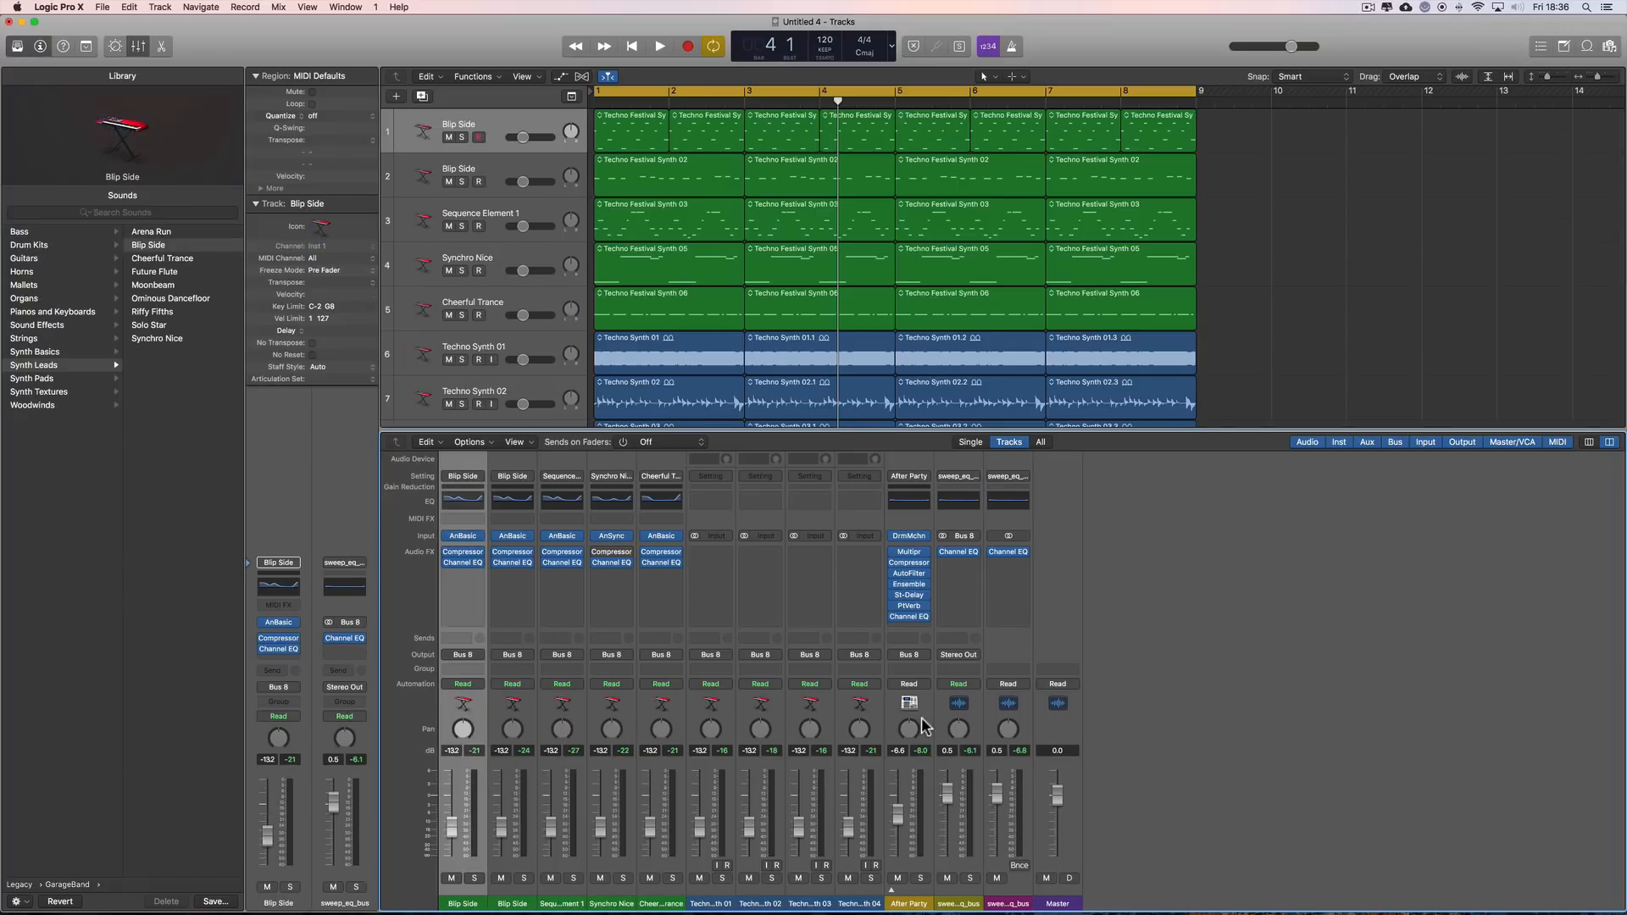
pyautogui.click(476, 660)
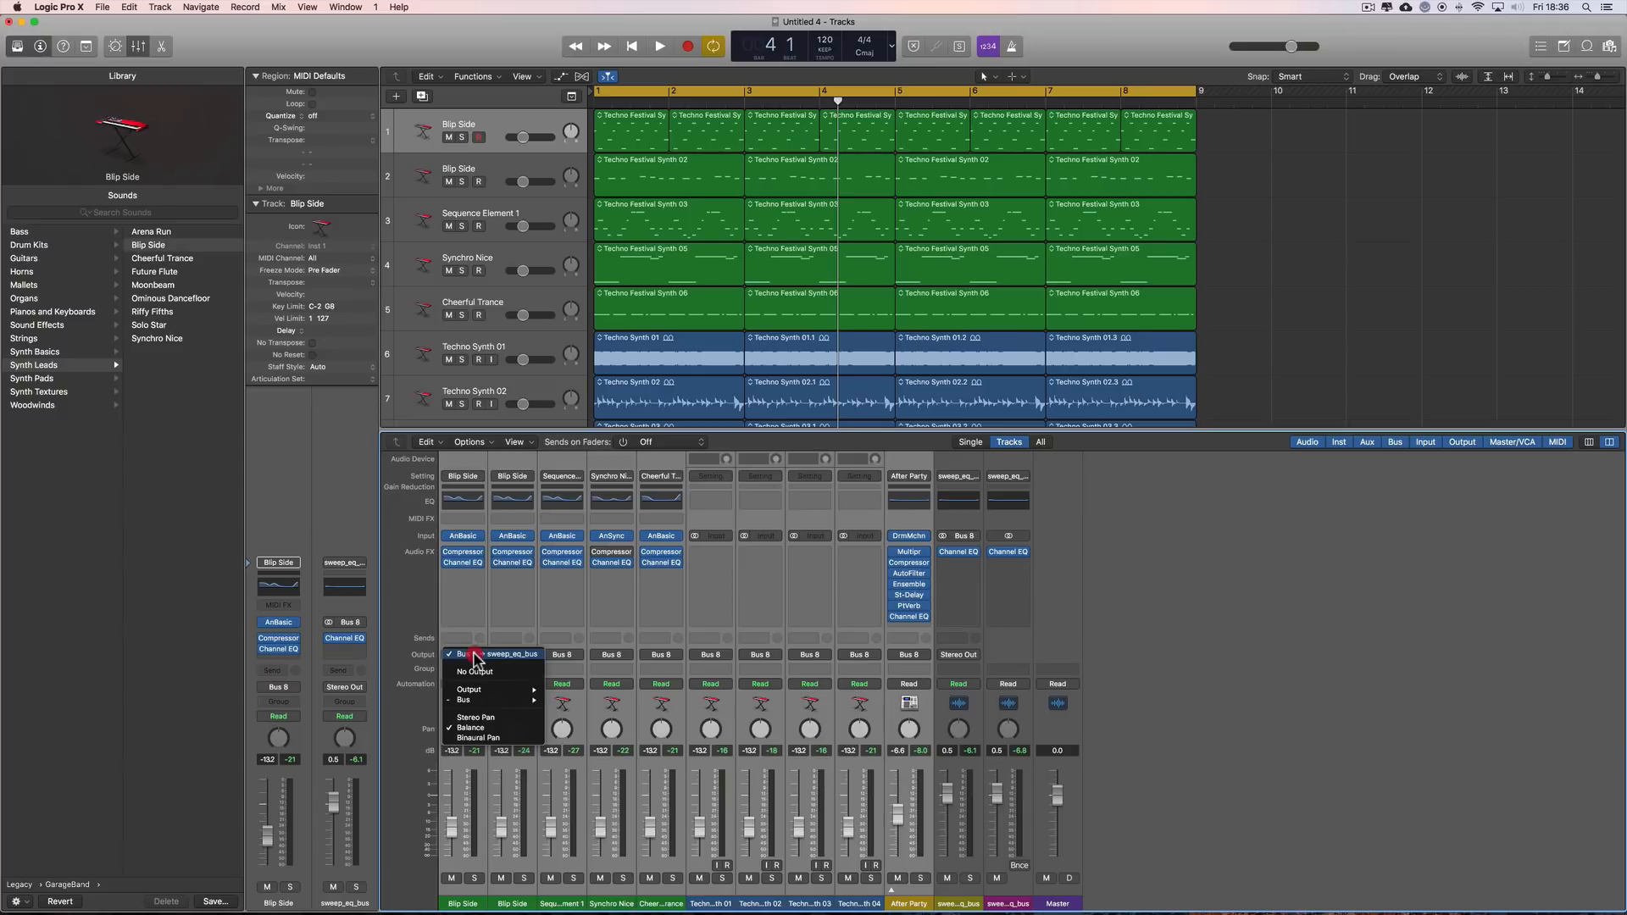
pyautogui.click(568, 685)
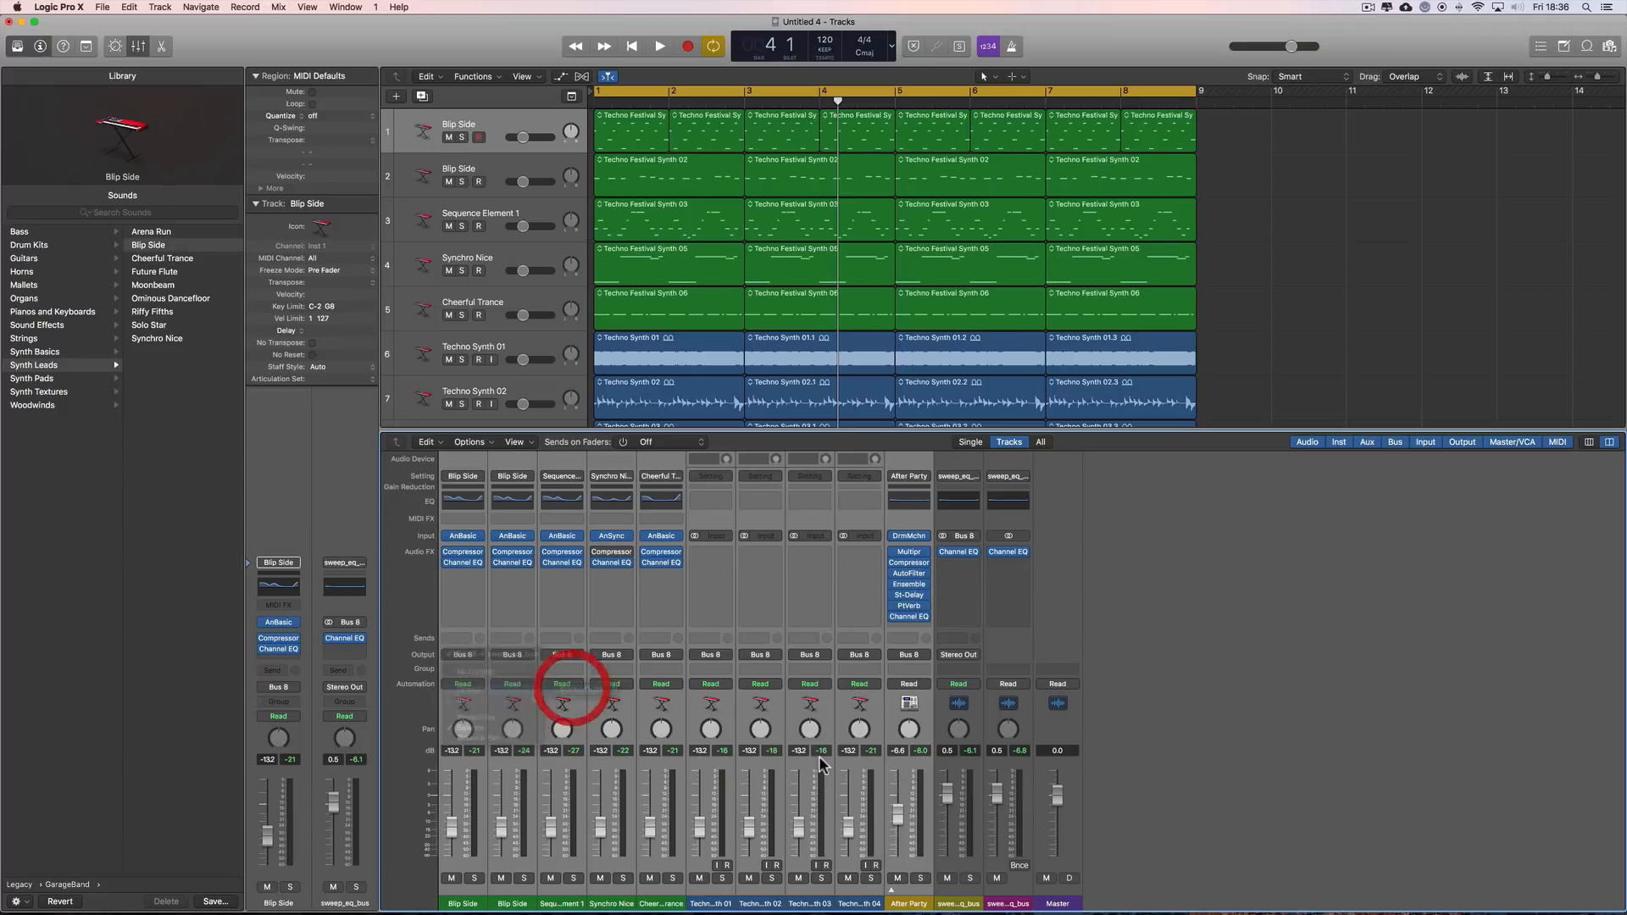
# - Delete the sweep_eq_bus aux channel fed by Bus 8 along with its arrangement track
pyautogui.click(975, 723)
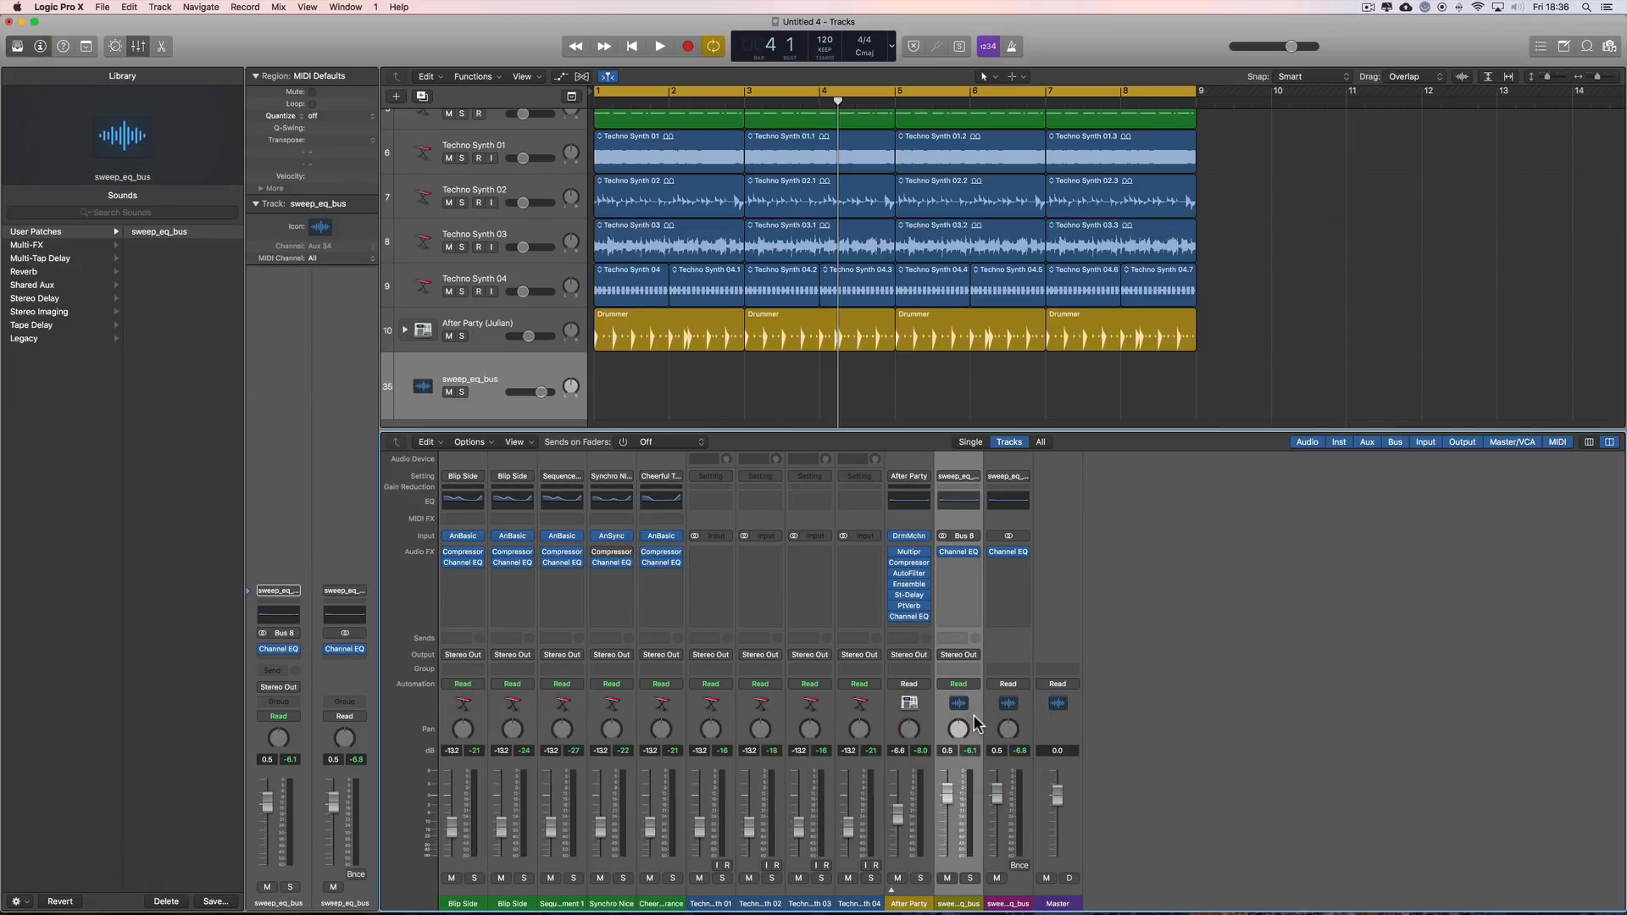
pyautogui.press('Delete')
pyautogui.click(809, 293)
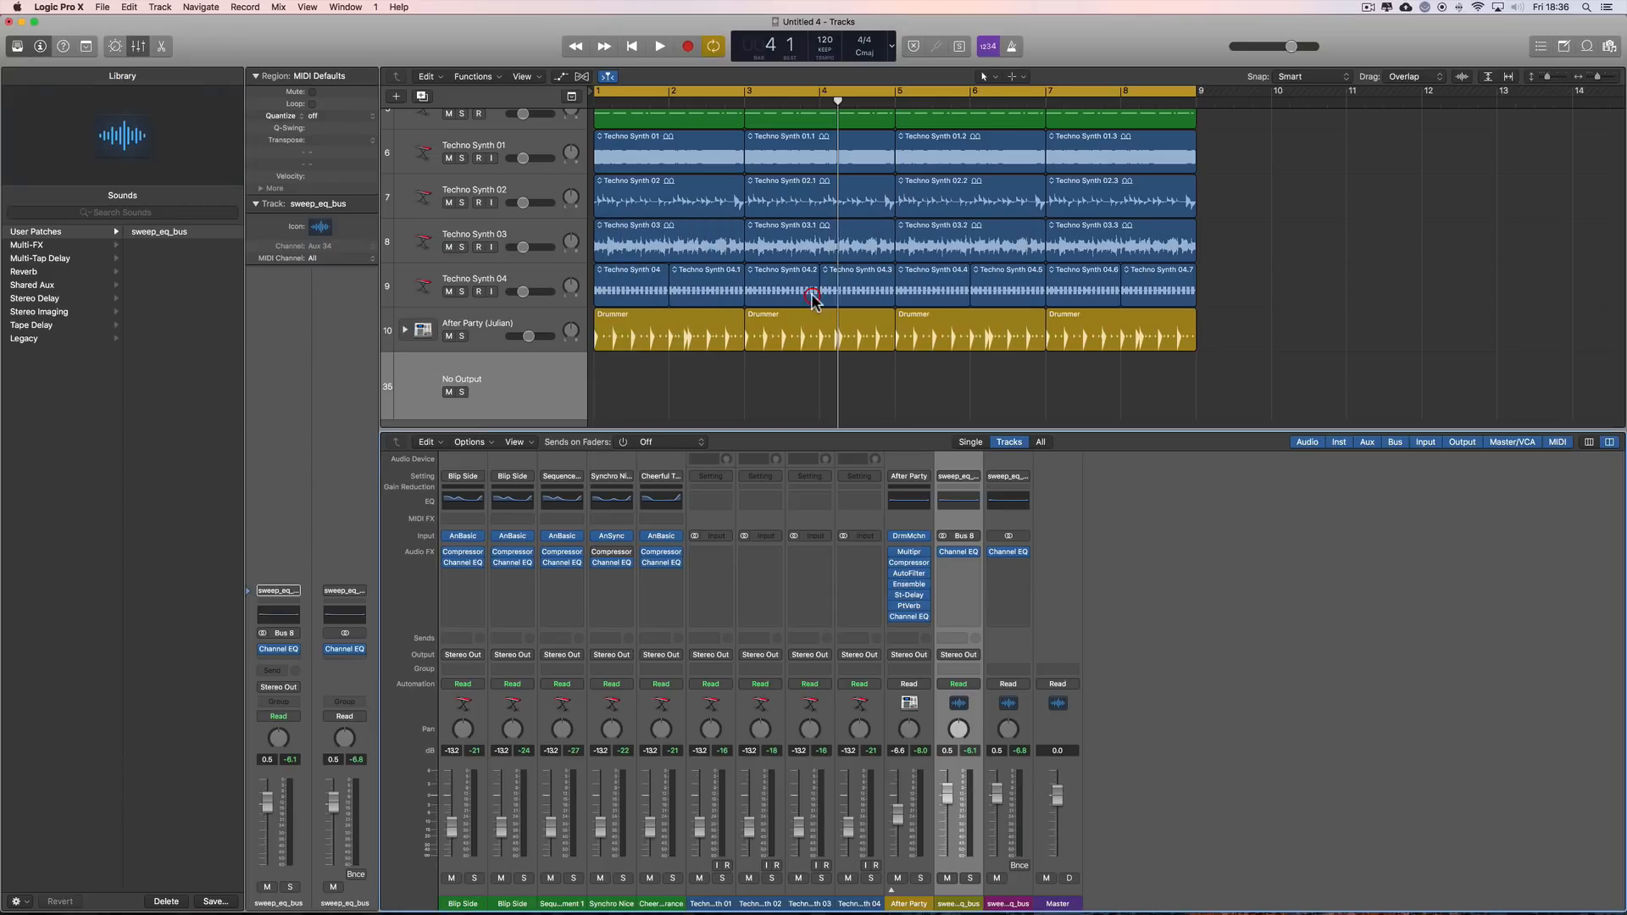
pyautogui.press('Delete')
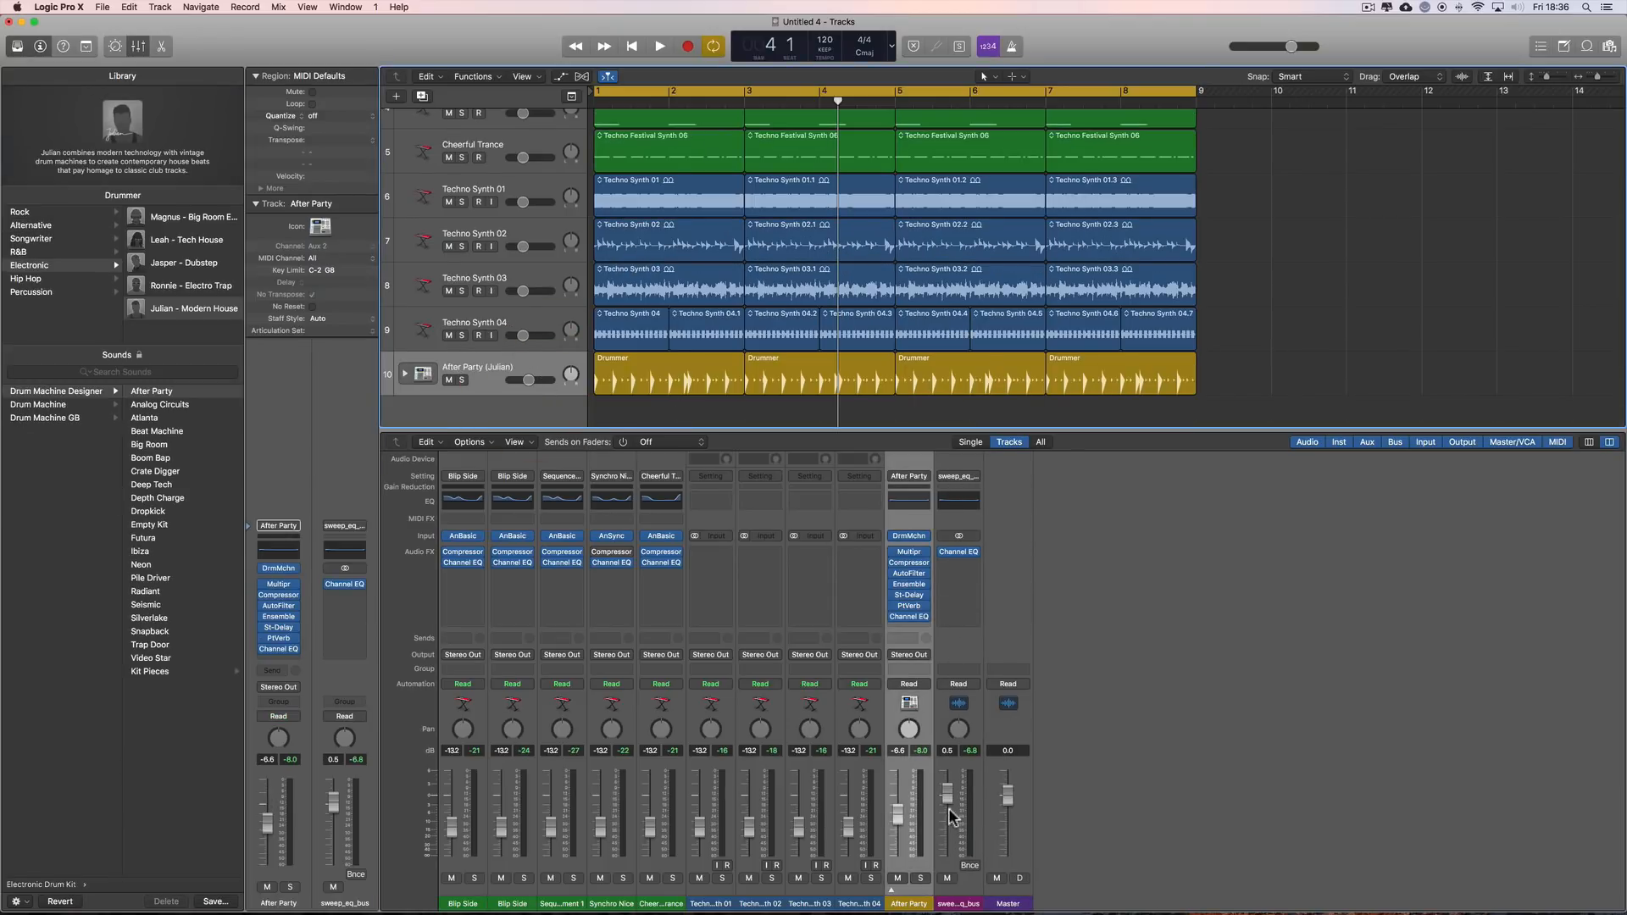
# - Play the project and set the stereo output channel's volume fader to 0.1 dB
pyautogui.click(966, 789)
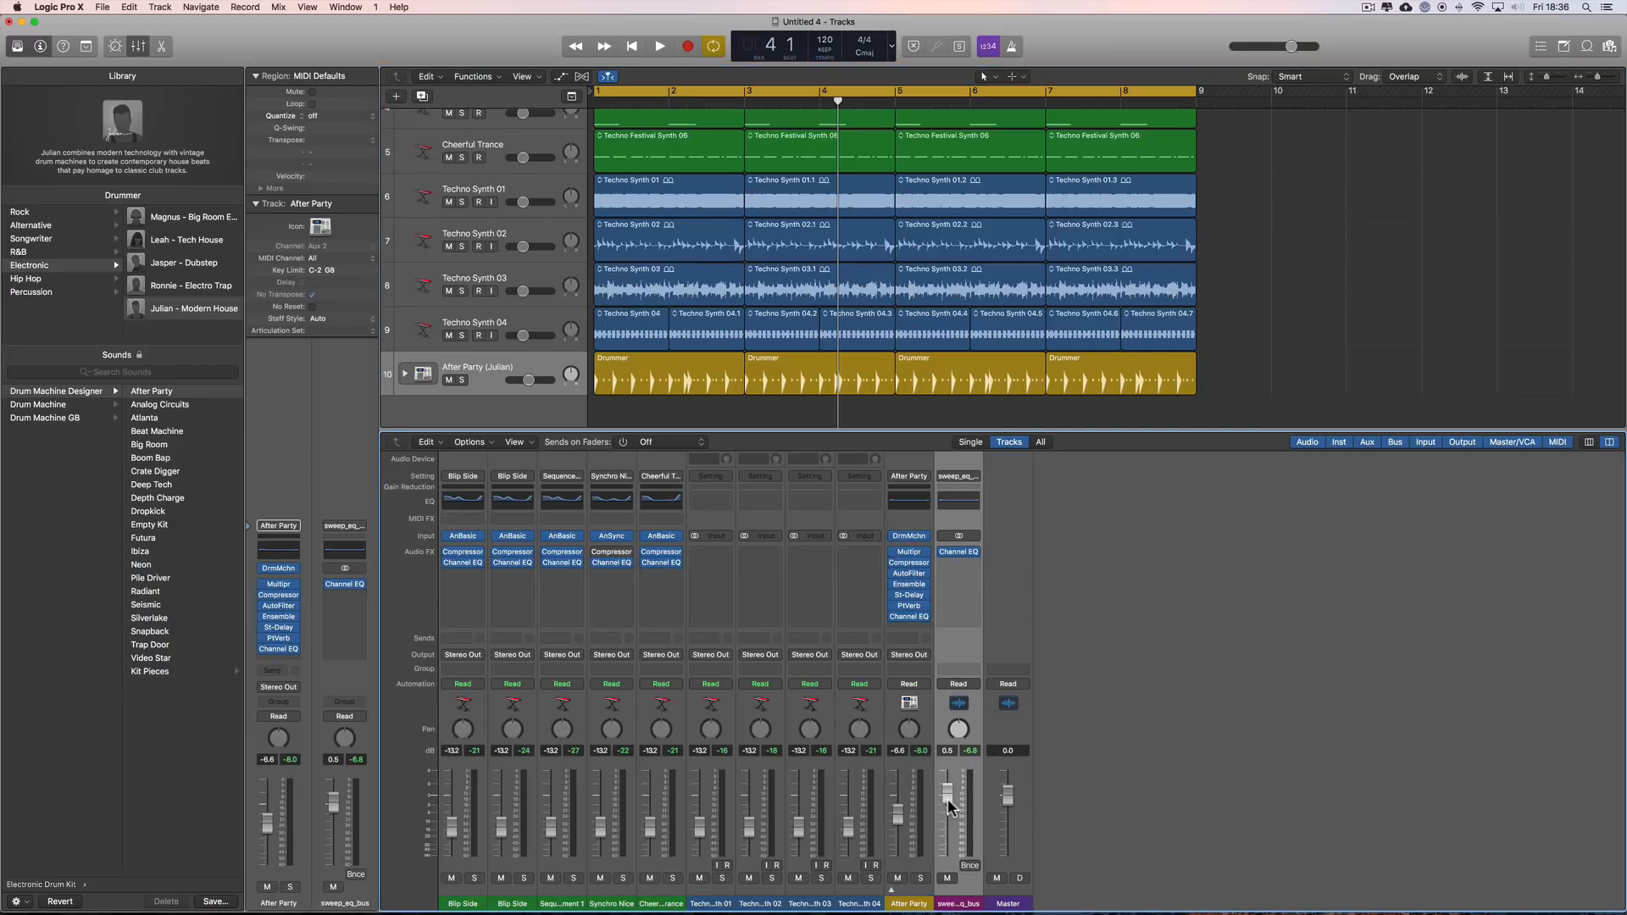
pyautogui.press('space')
pyautogui.moveTo(948, 799)
pyautogui.mouseDown()
pyautogui.moveTo(958, 808)
pyautogui.moveTo(954, 794)
pyautogui.mouseUp()
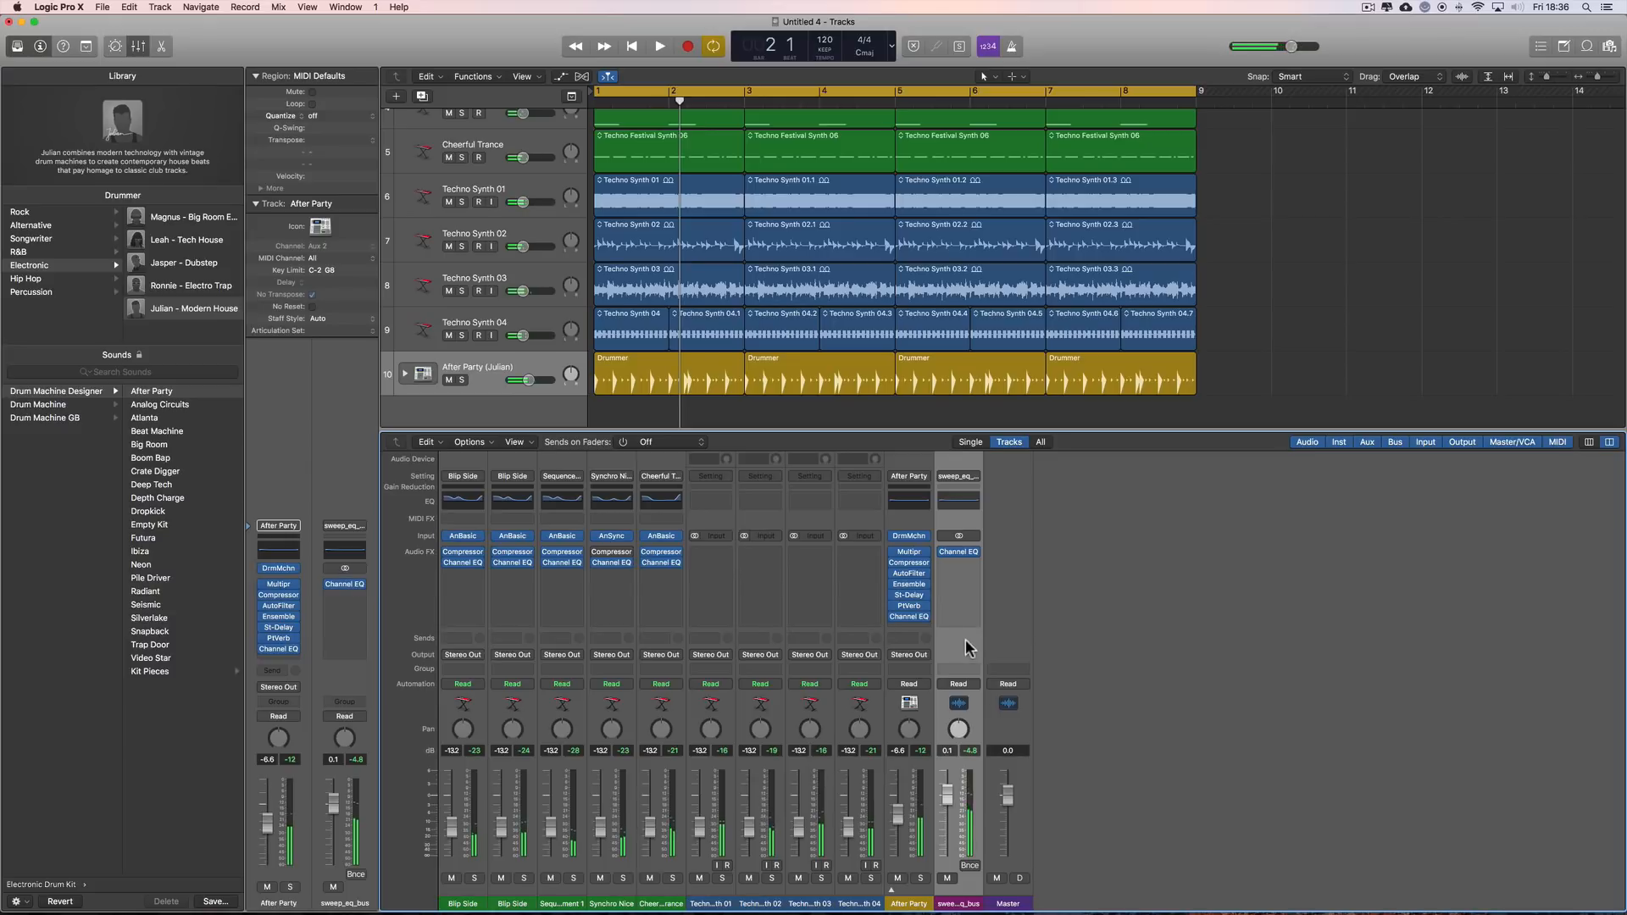
# - Show the output track in the arrangement, select it and display its smart controls
pyautogui.click(161, 8)
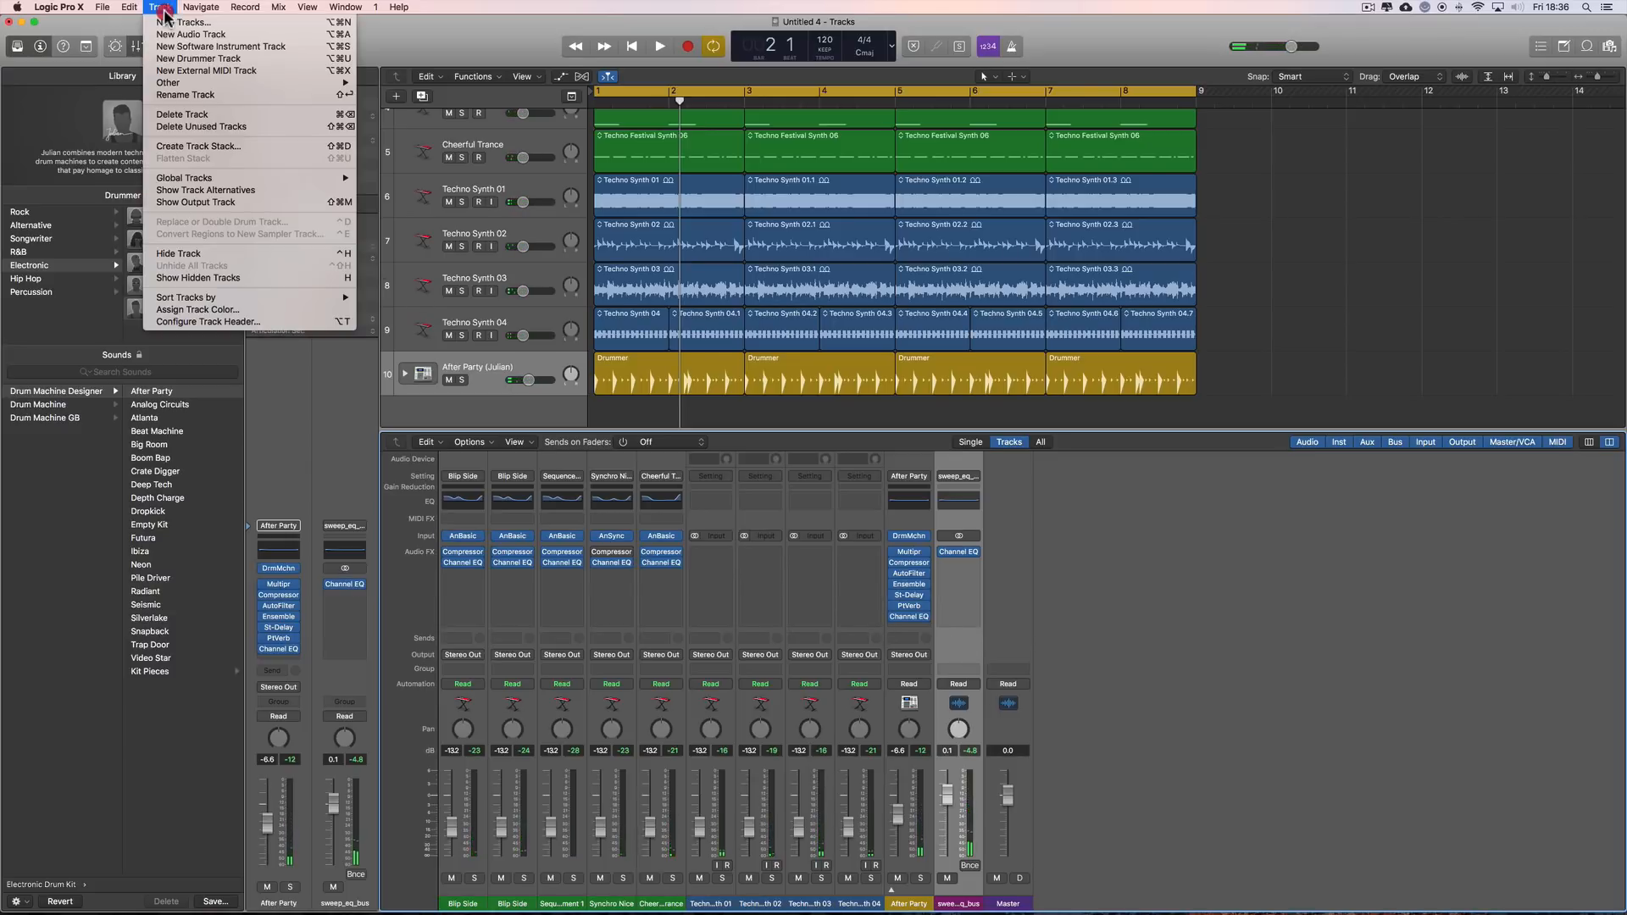
pyautogui.click(200, 204)
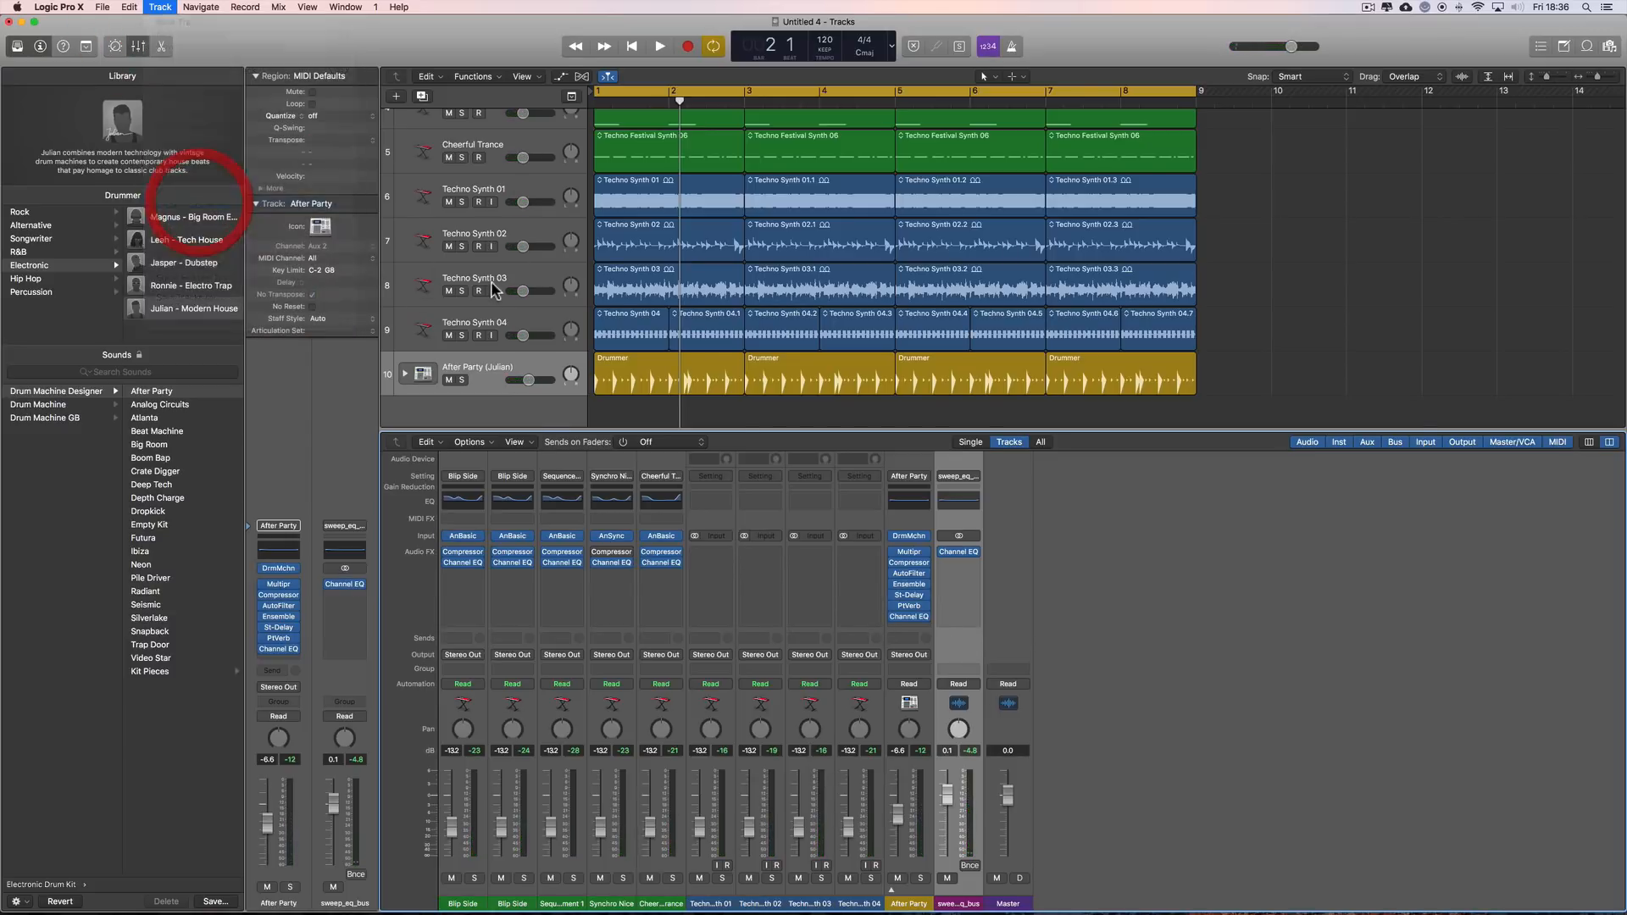
pyautogui.click(527, 411)
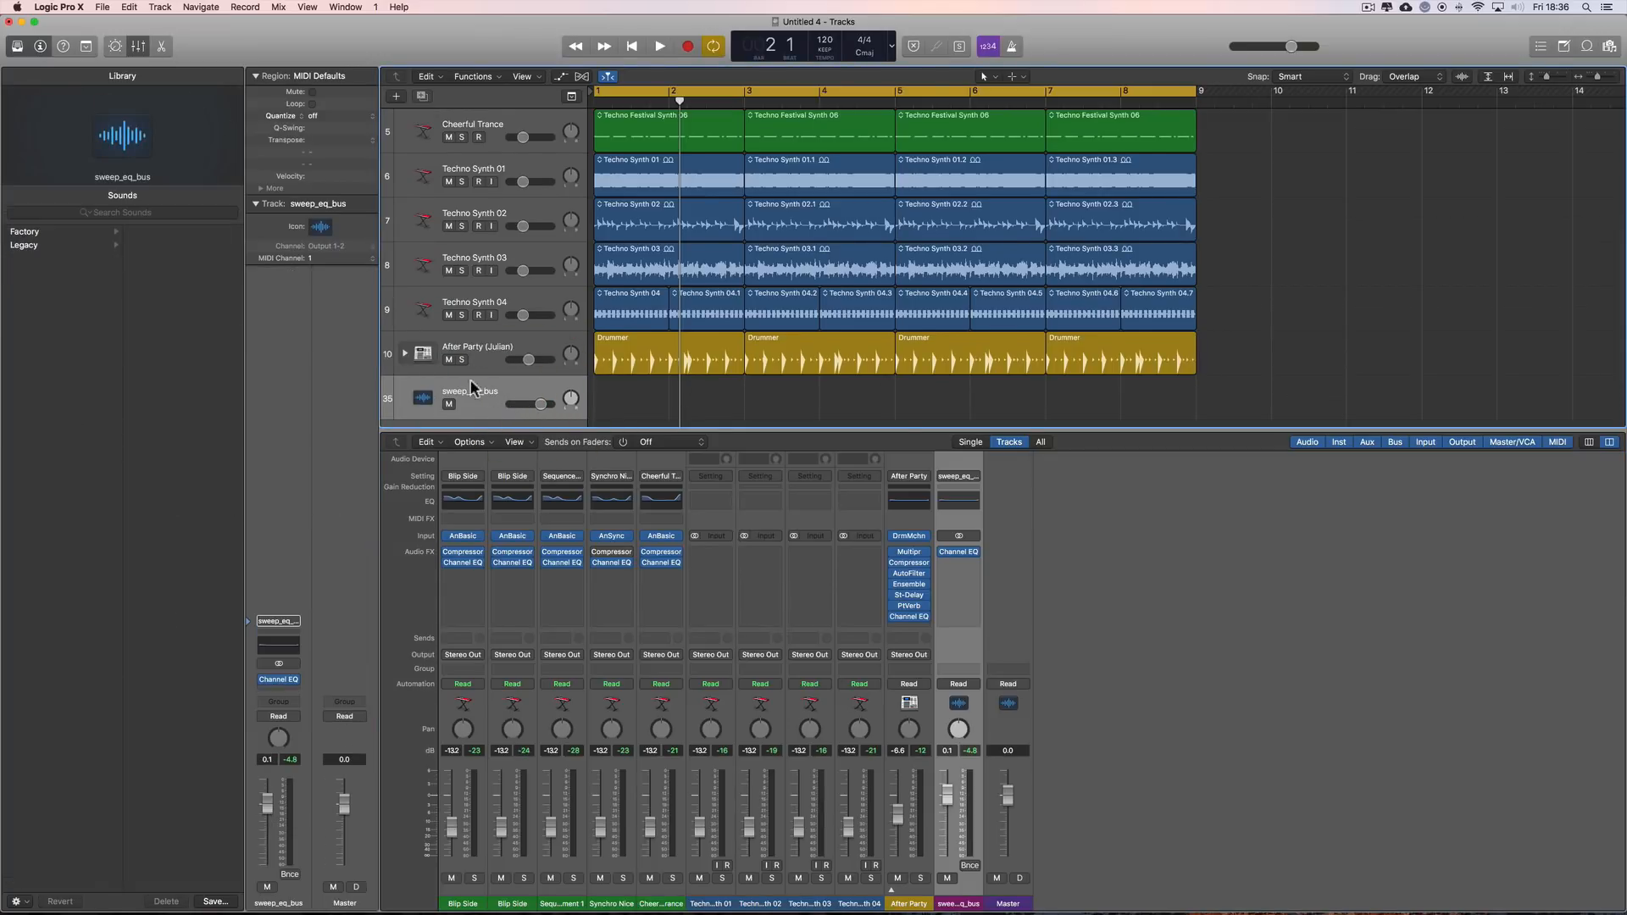
pyautogui.click(117, 49)
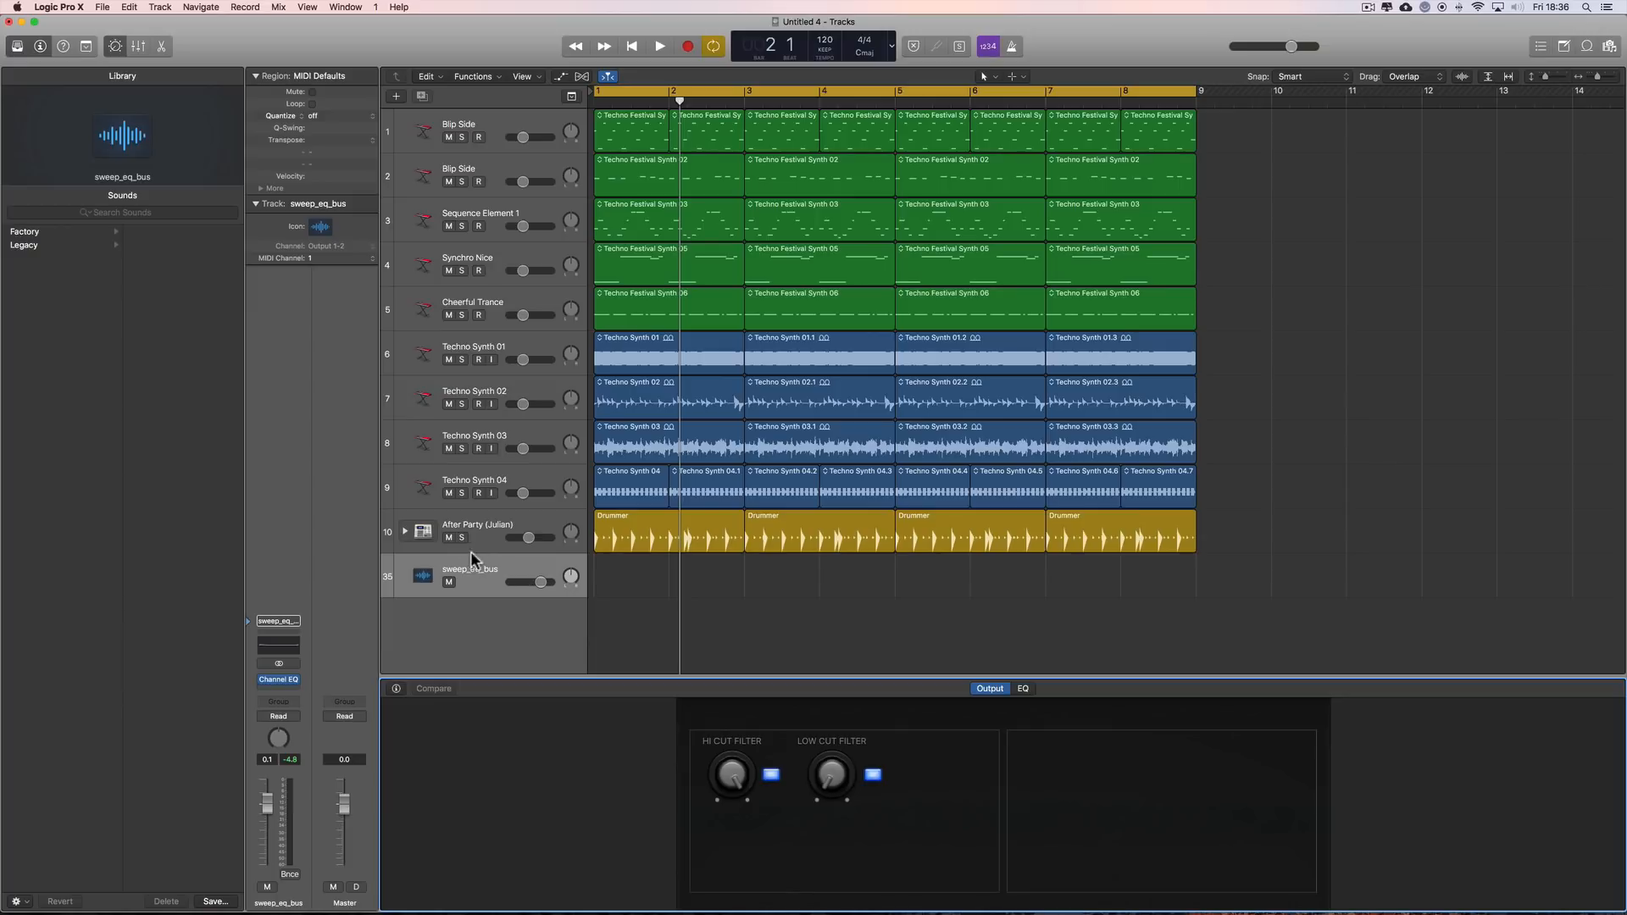
pyautogui.press('x')
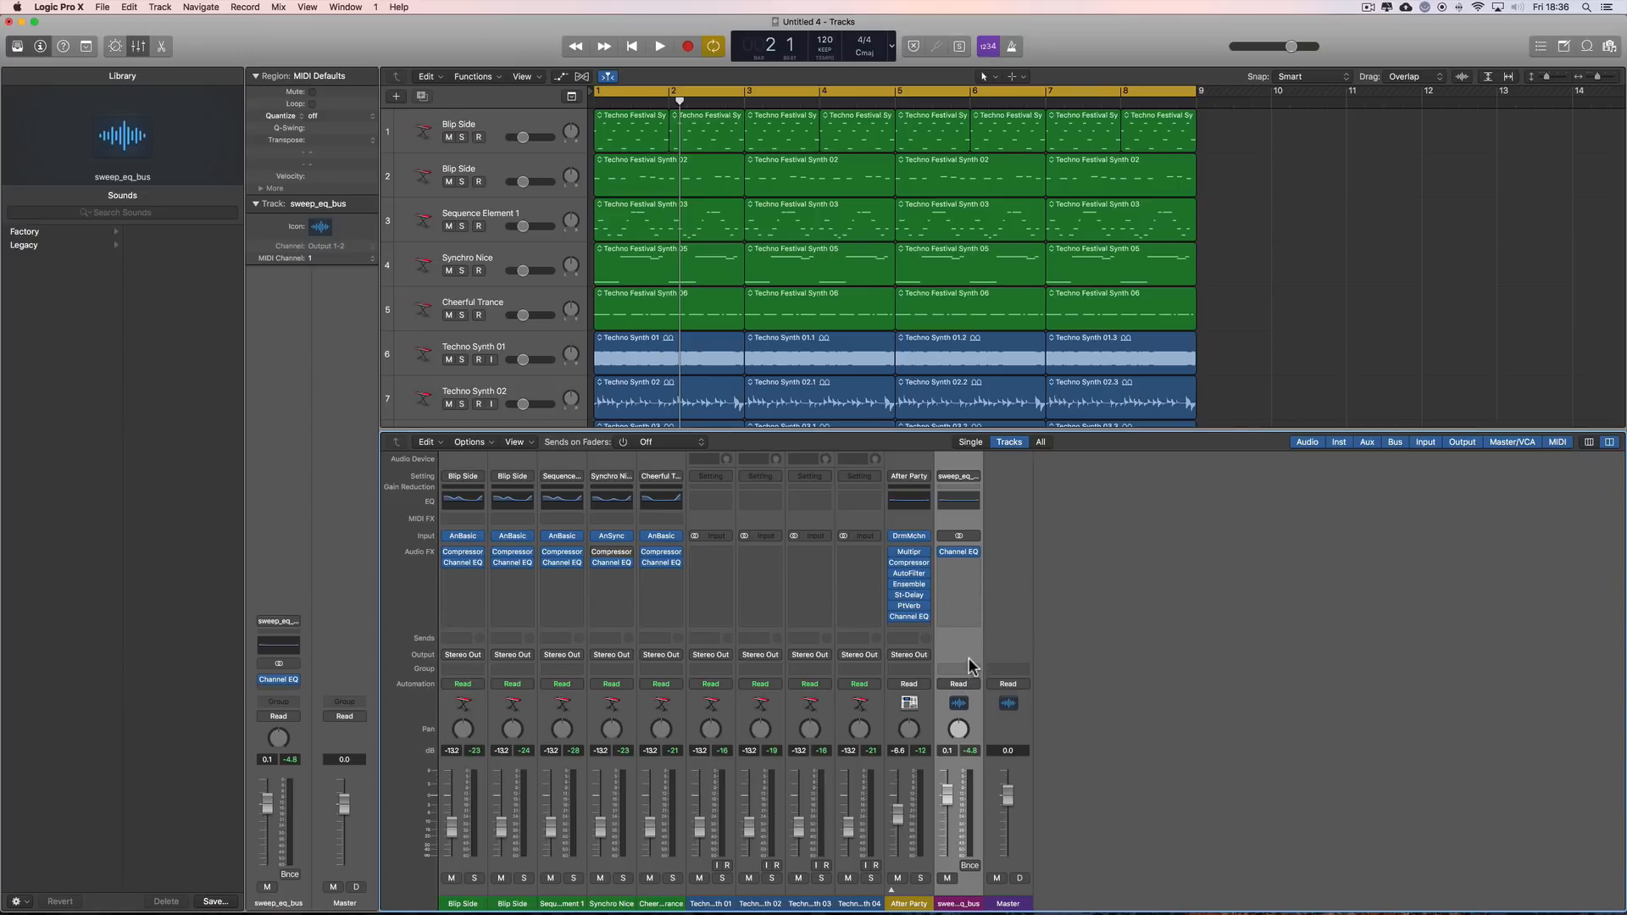
pyautogui.click(154, 8)
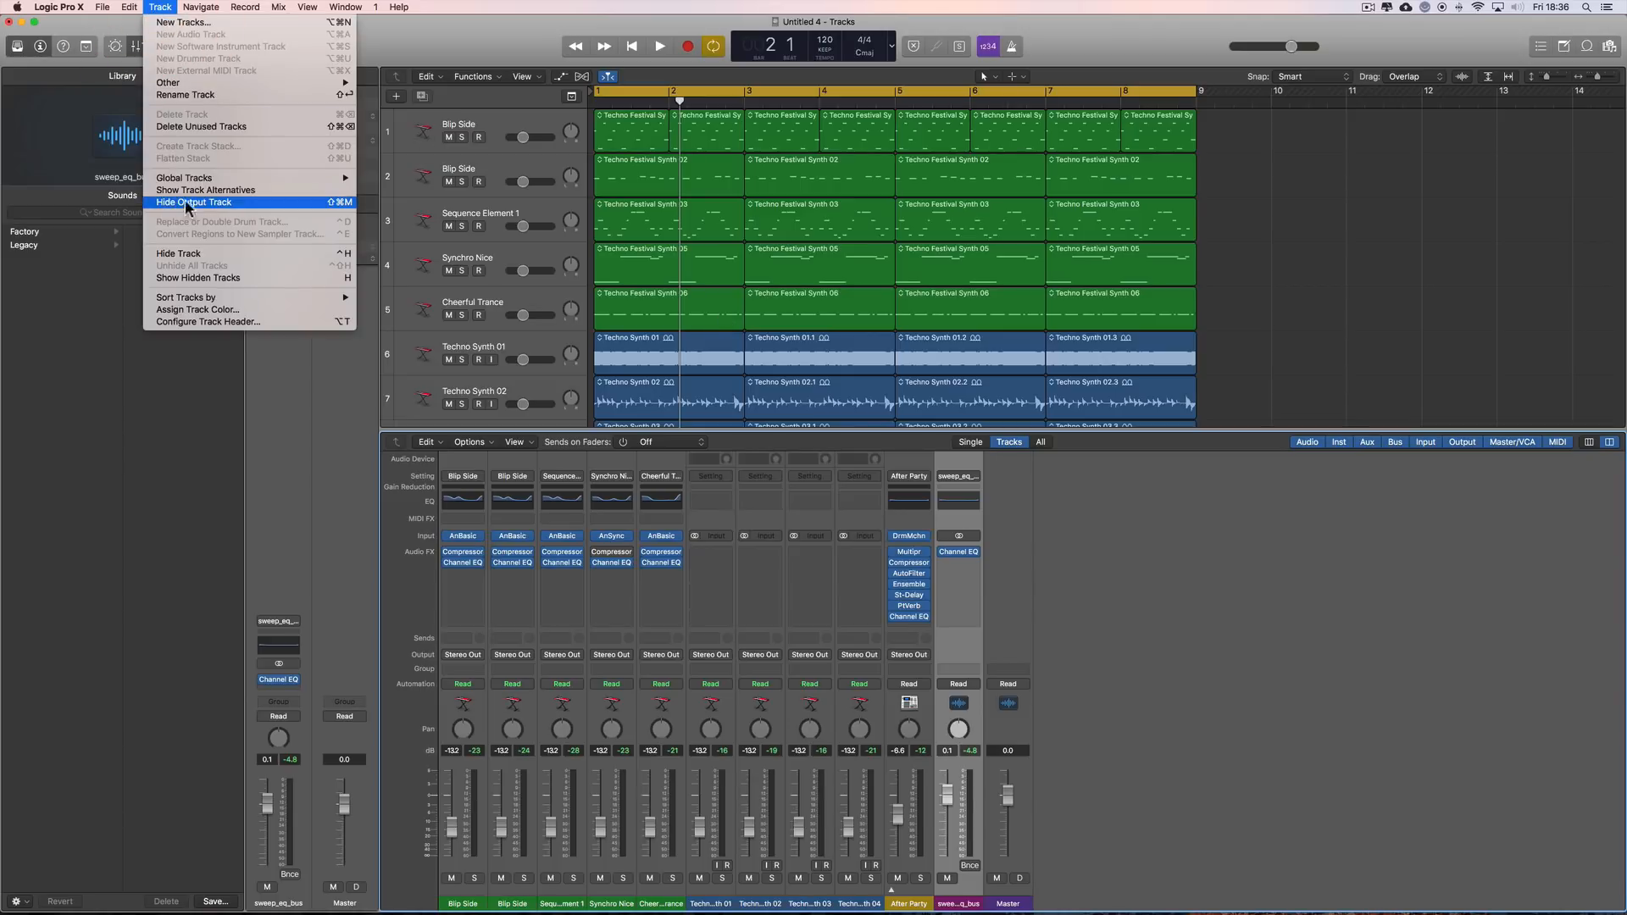
pyautogui.click(453, 47)
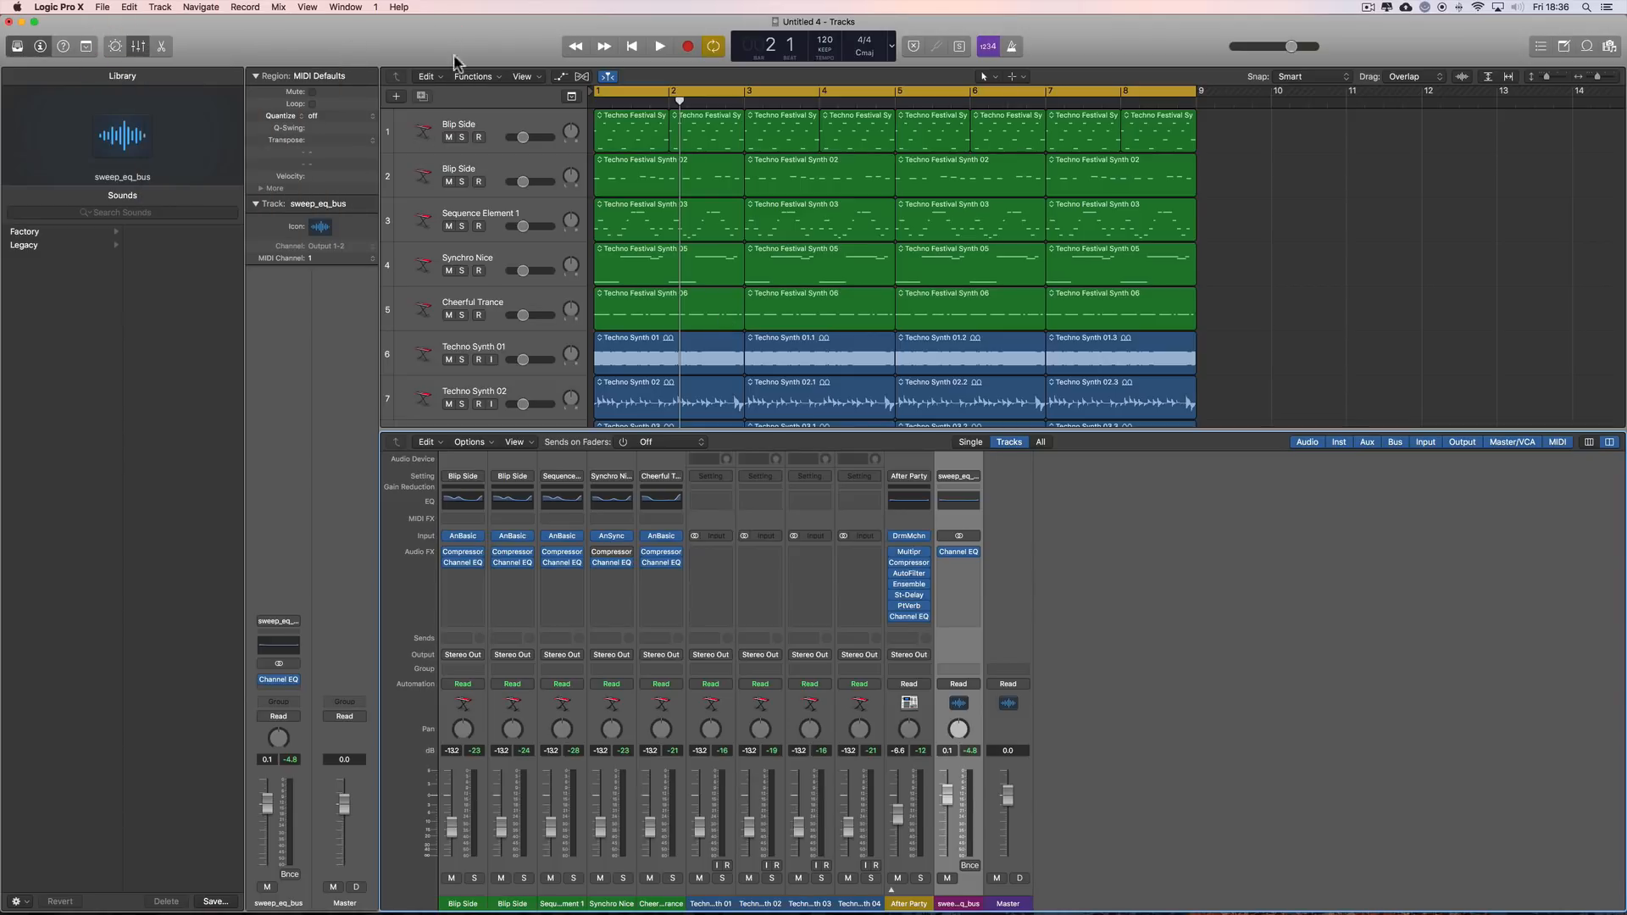
pyautogui.click(144, 49)
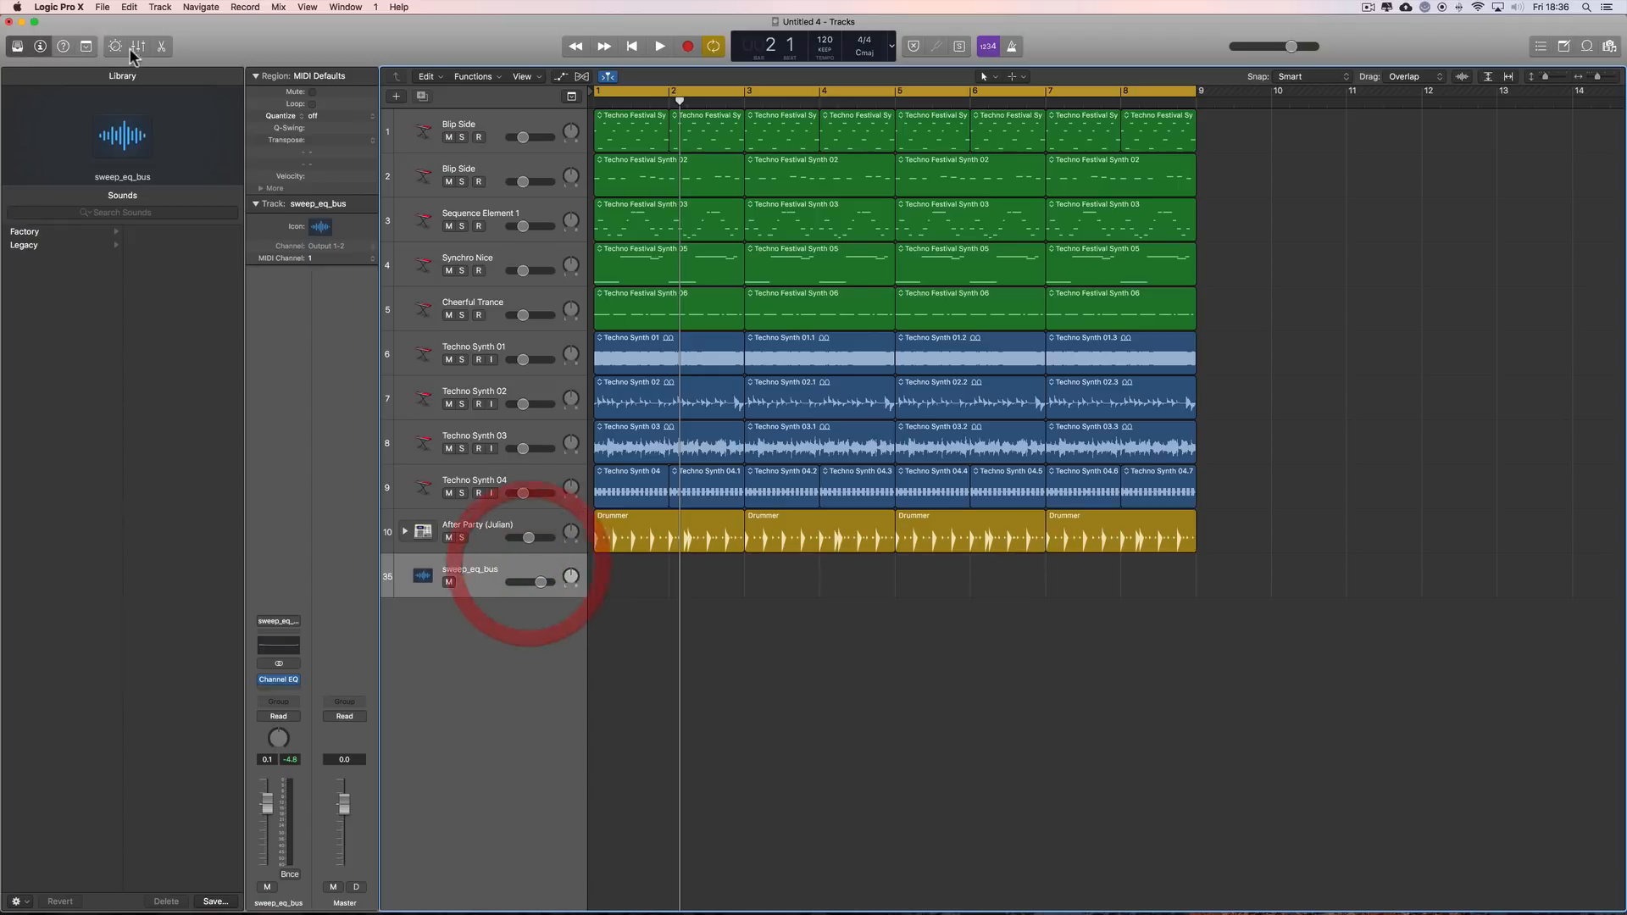
pyautogui.press('b')
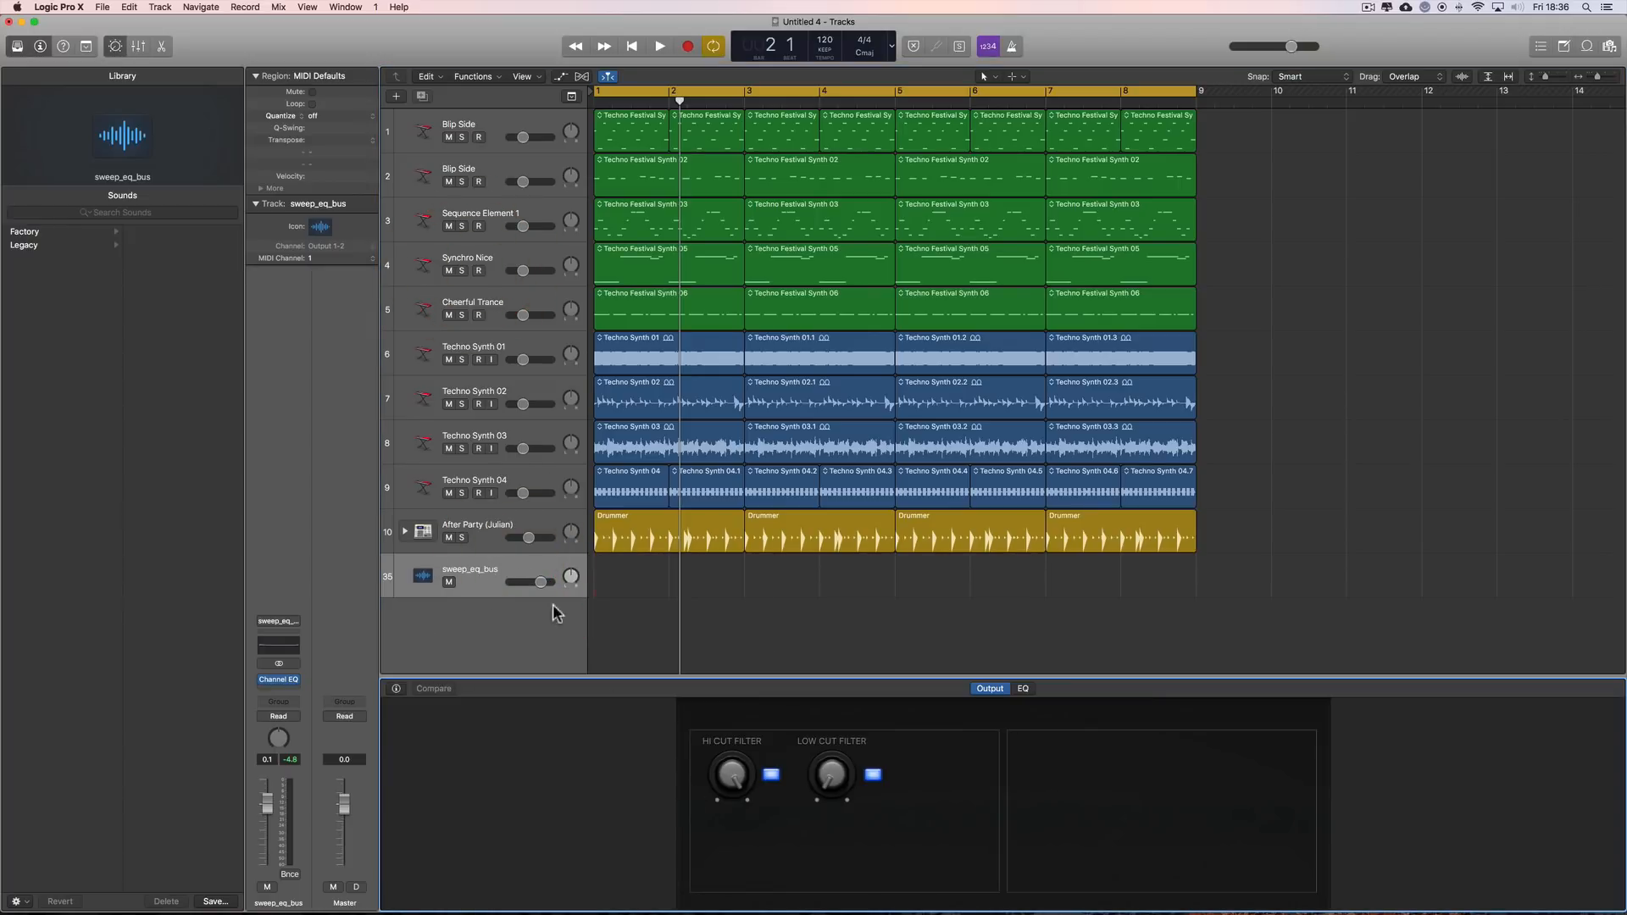
# - Sweep the output track's Hi Cut filter during playback, then stop playback
pyautogui.press('space')
pyautogui.moveTo(729, 774)
pyautogui.mouseDown()
pyautogui.moveTo(745, 905)
pyautogui.moveTo(730, 771)
pyautogui.mouseUp()
pyautogui.press('space')
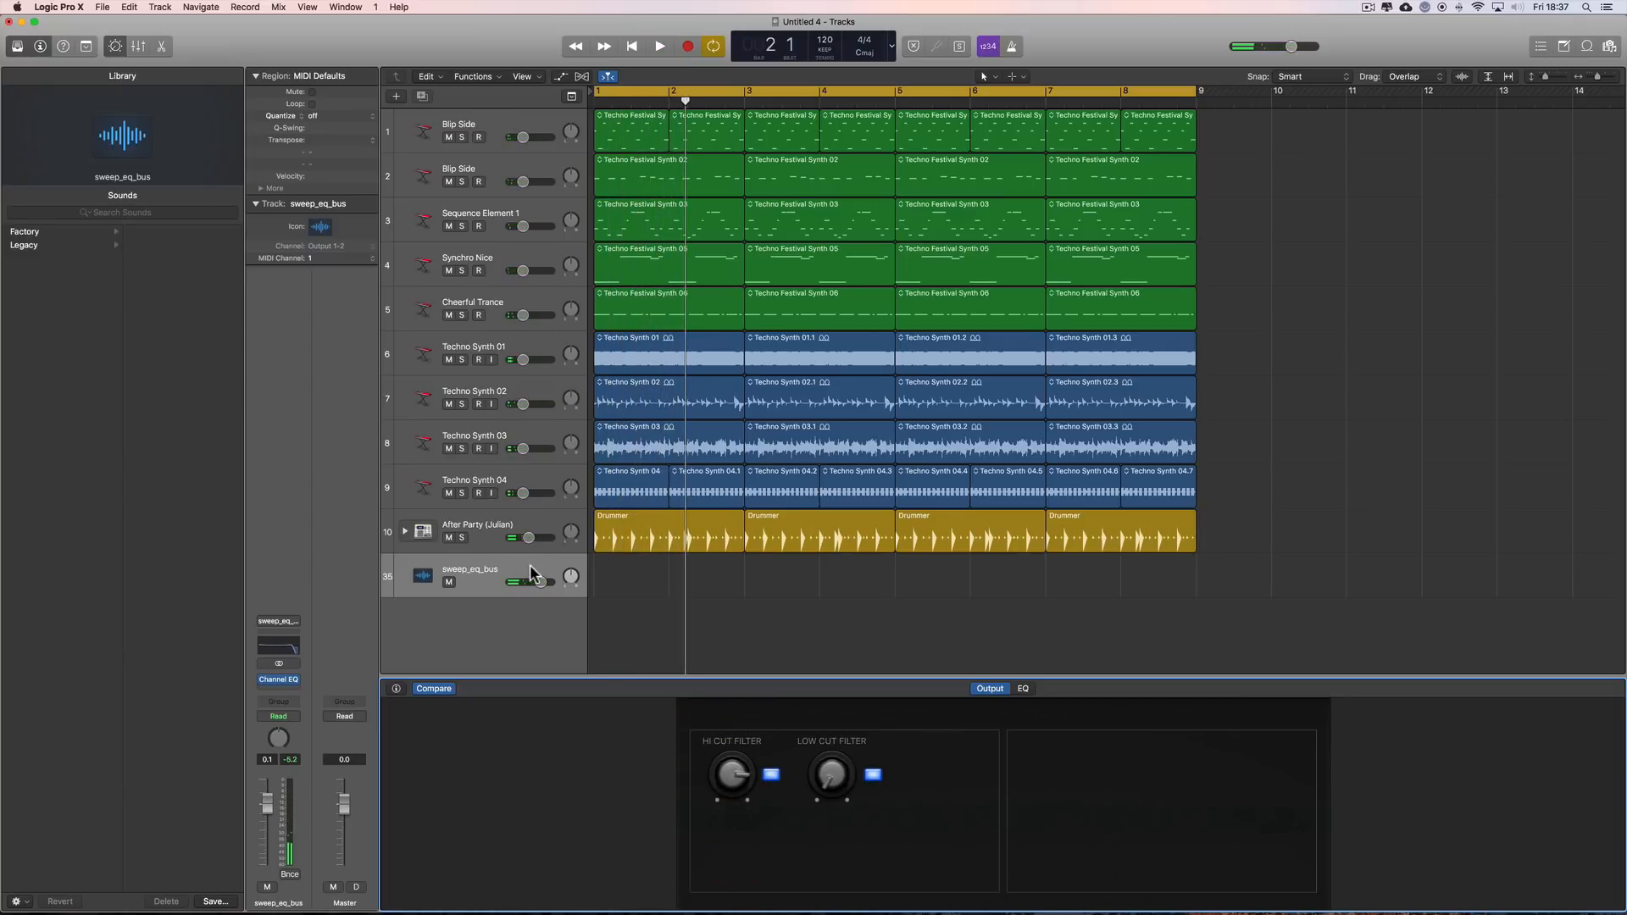
# - Save the output track's settings as a user patch named sweep_eq_output in the Output patches folder
pyautogui.click(498, 576)
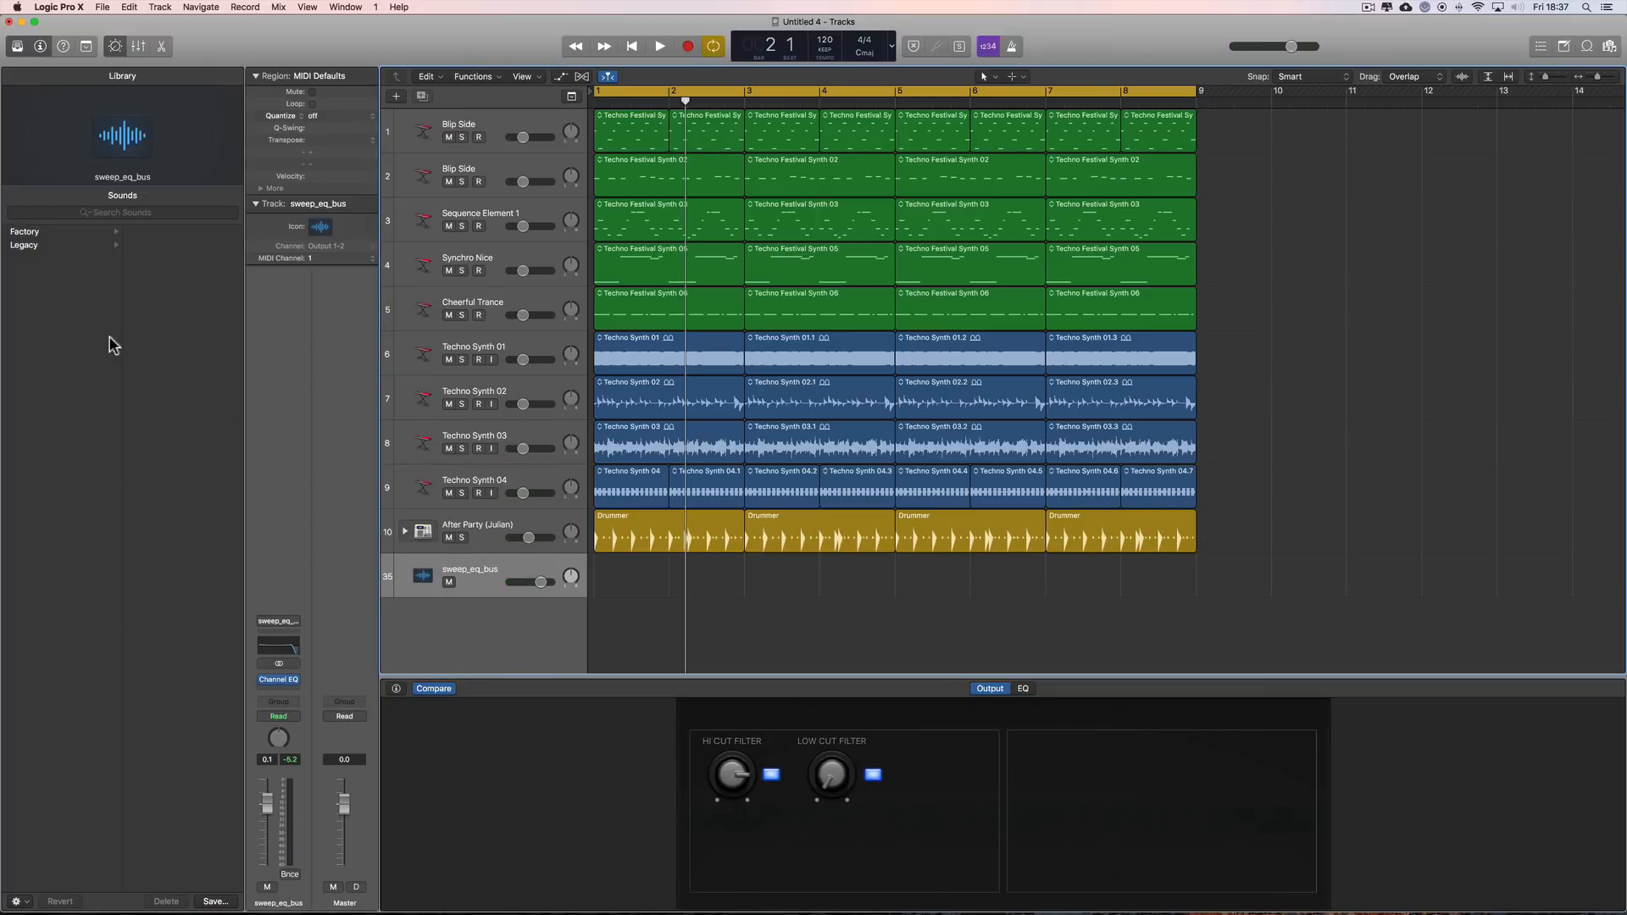
pyautogui.click(215, 902)
pyautogui.click(803, 130)
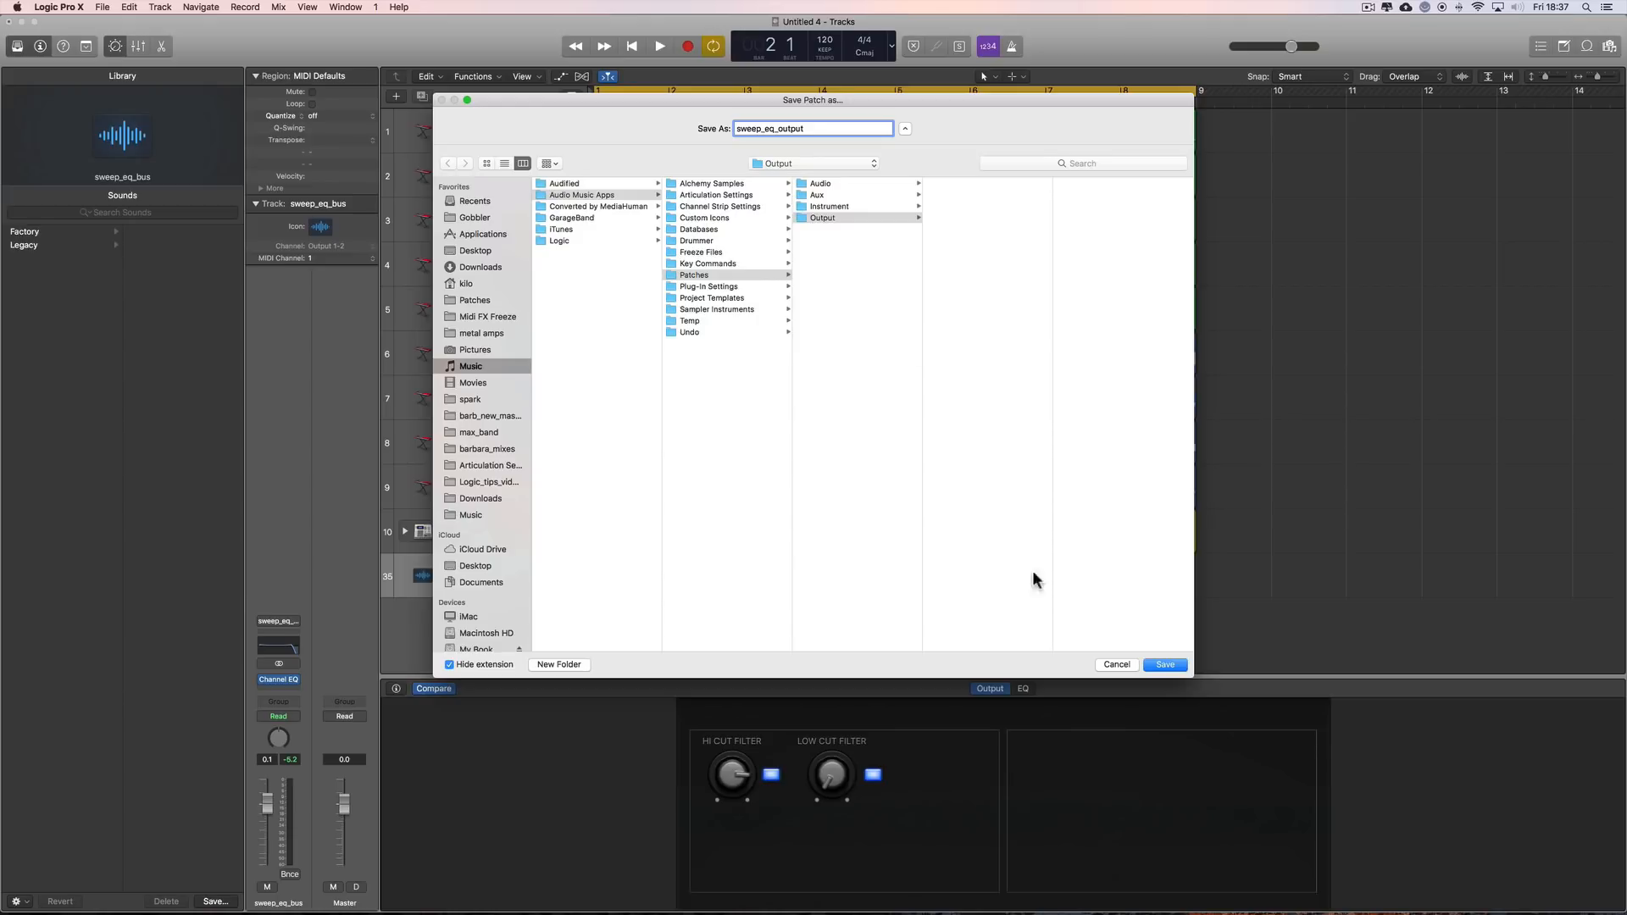
pyautogui.click(1178, 665)
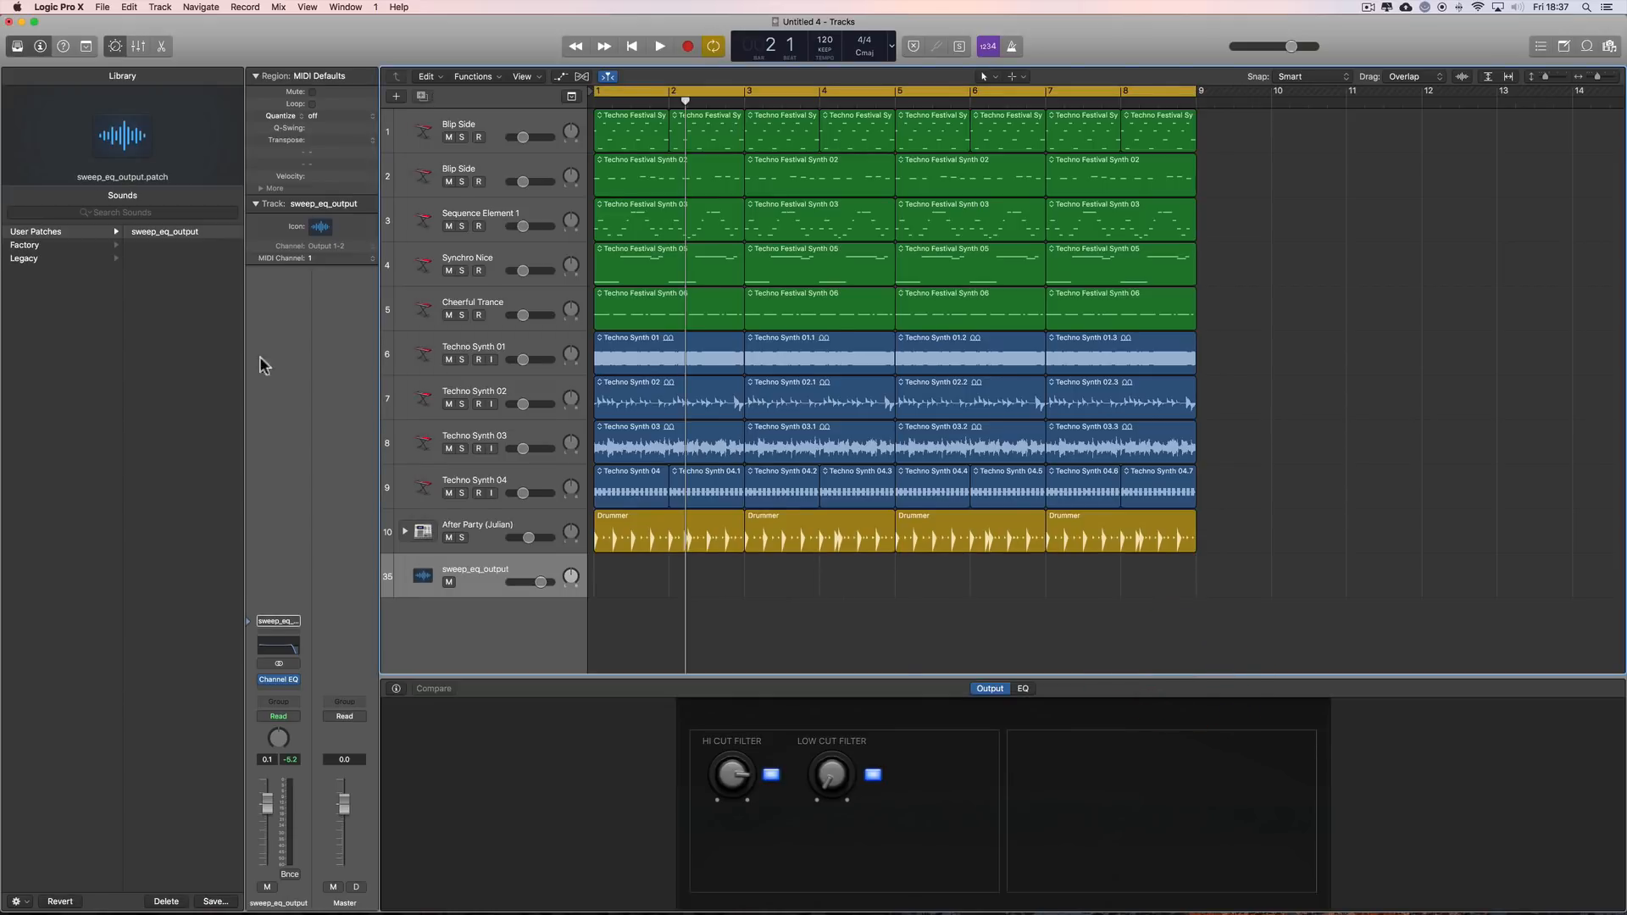
# - Replace the smart controls with the mixer, reset the output channel strip and set its fader to 0.2 dB for playback
pyautogui.click(122, 48)
pyautogui.click(139, 46)
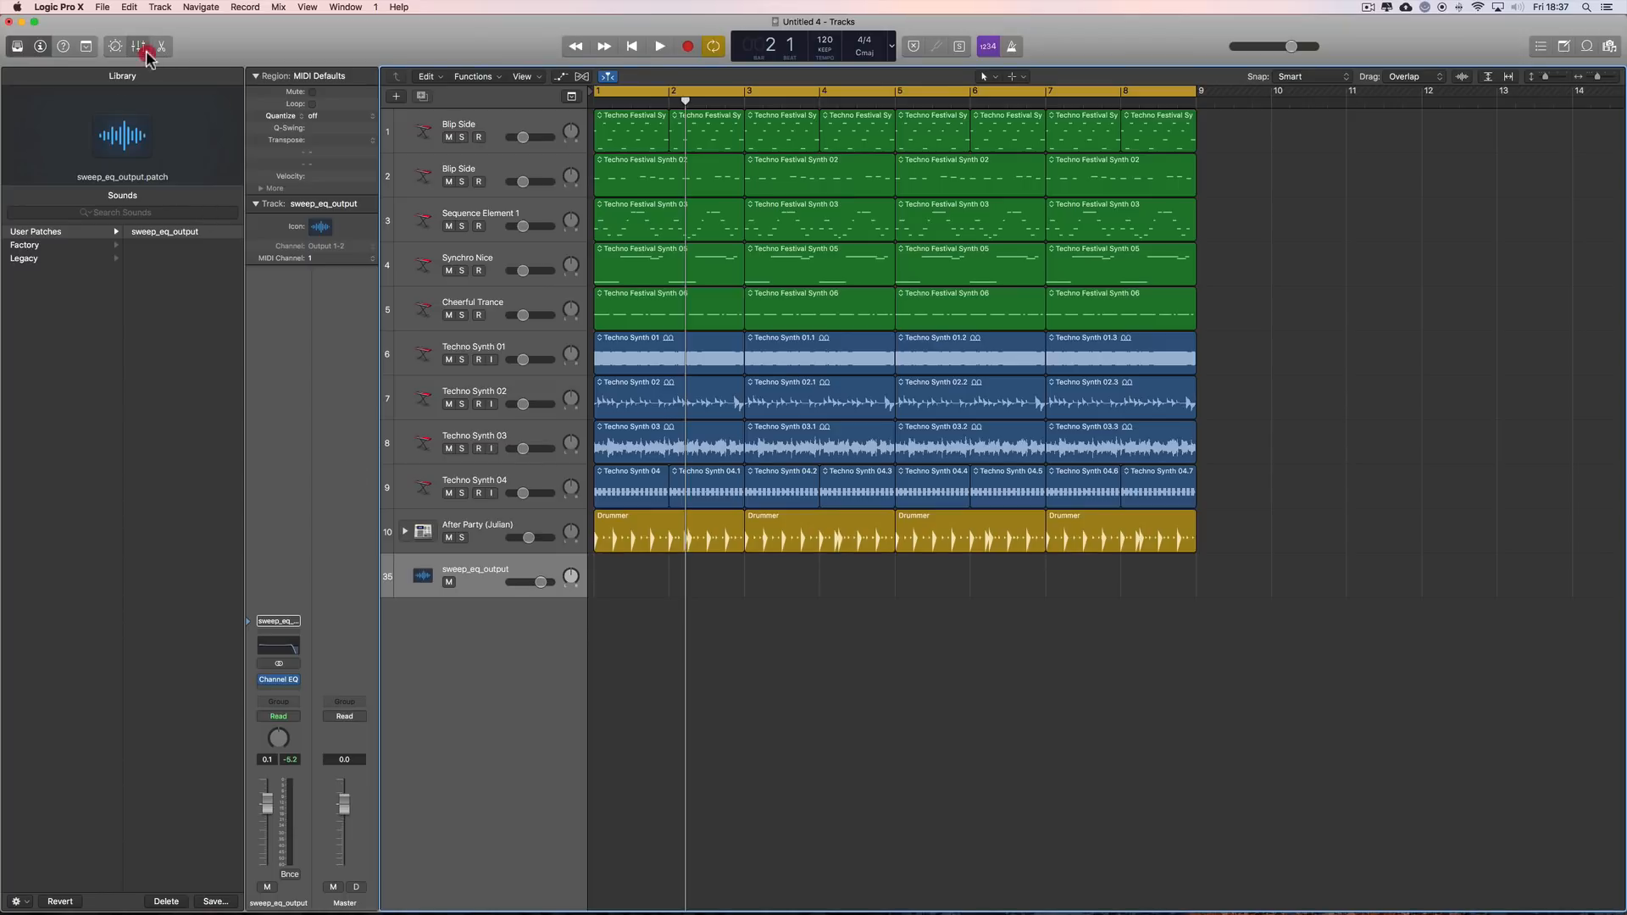
pyautogui.click(970, 477)
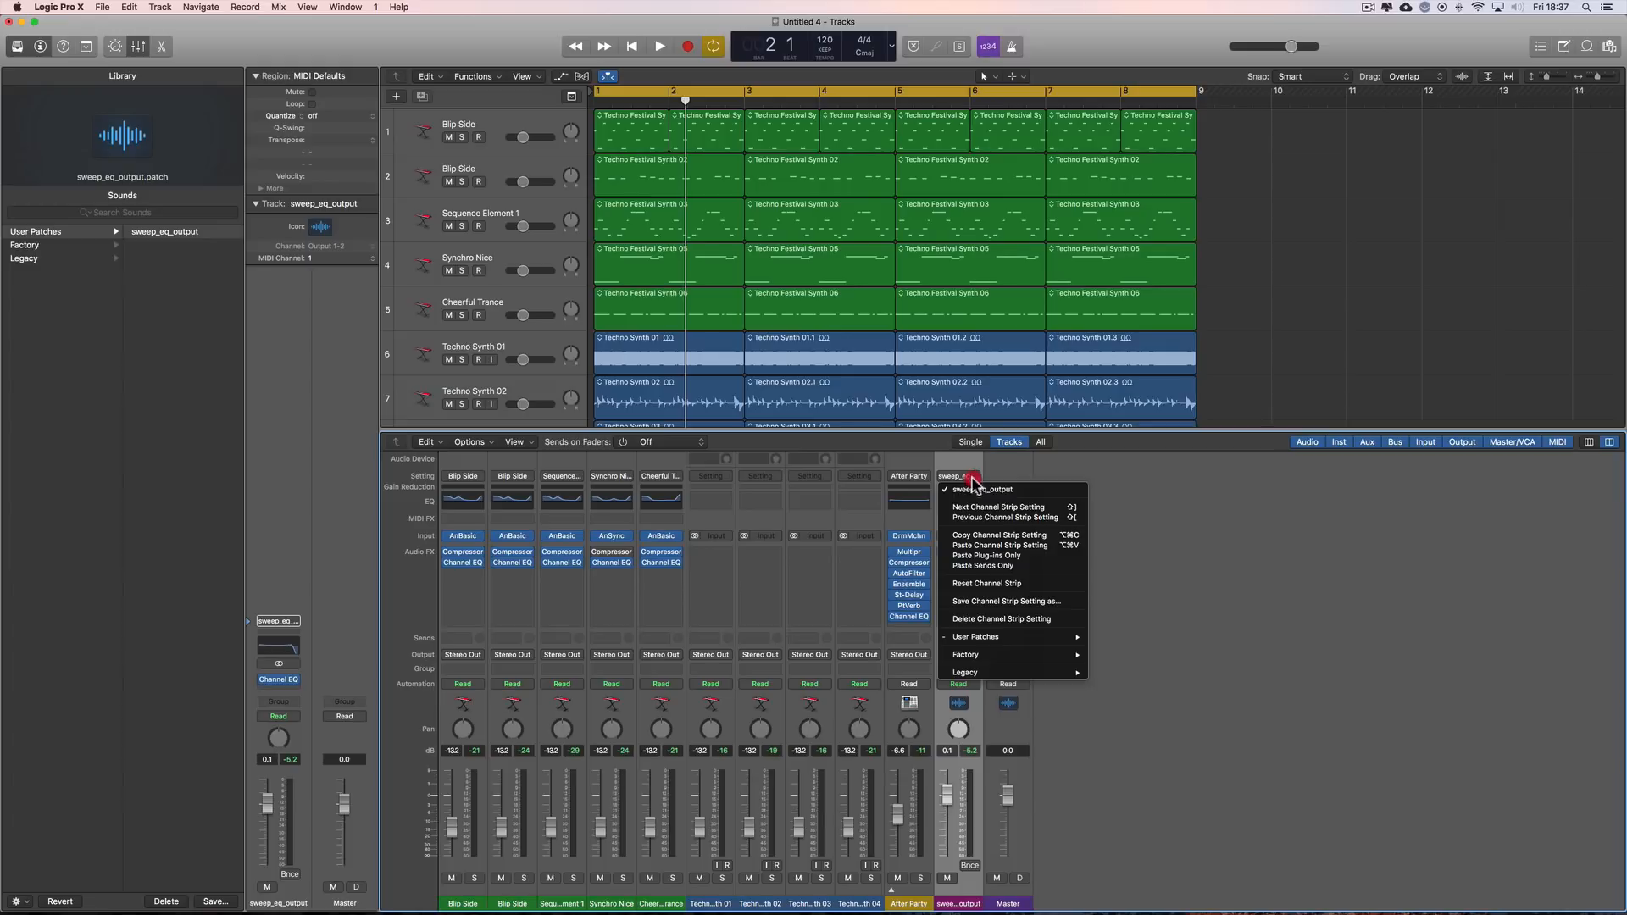
pyautogui.click(993, 584)
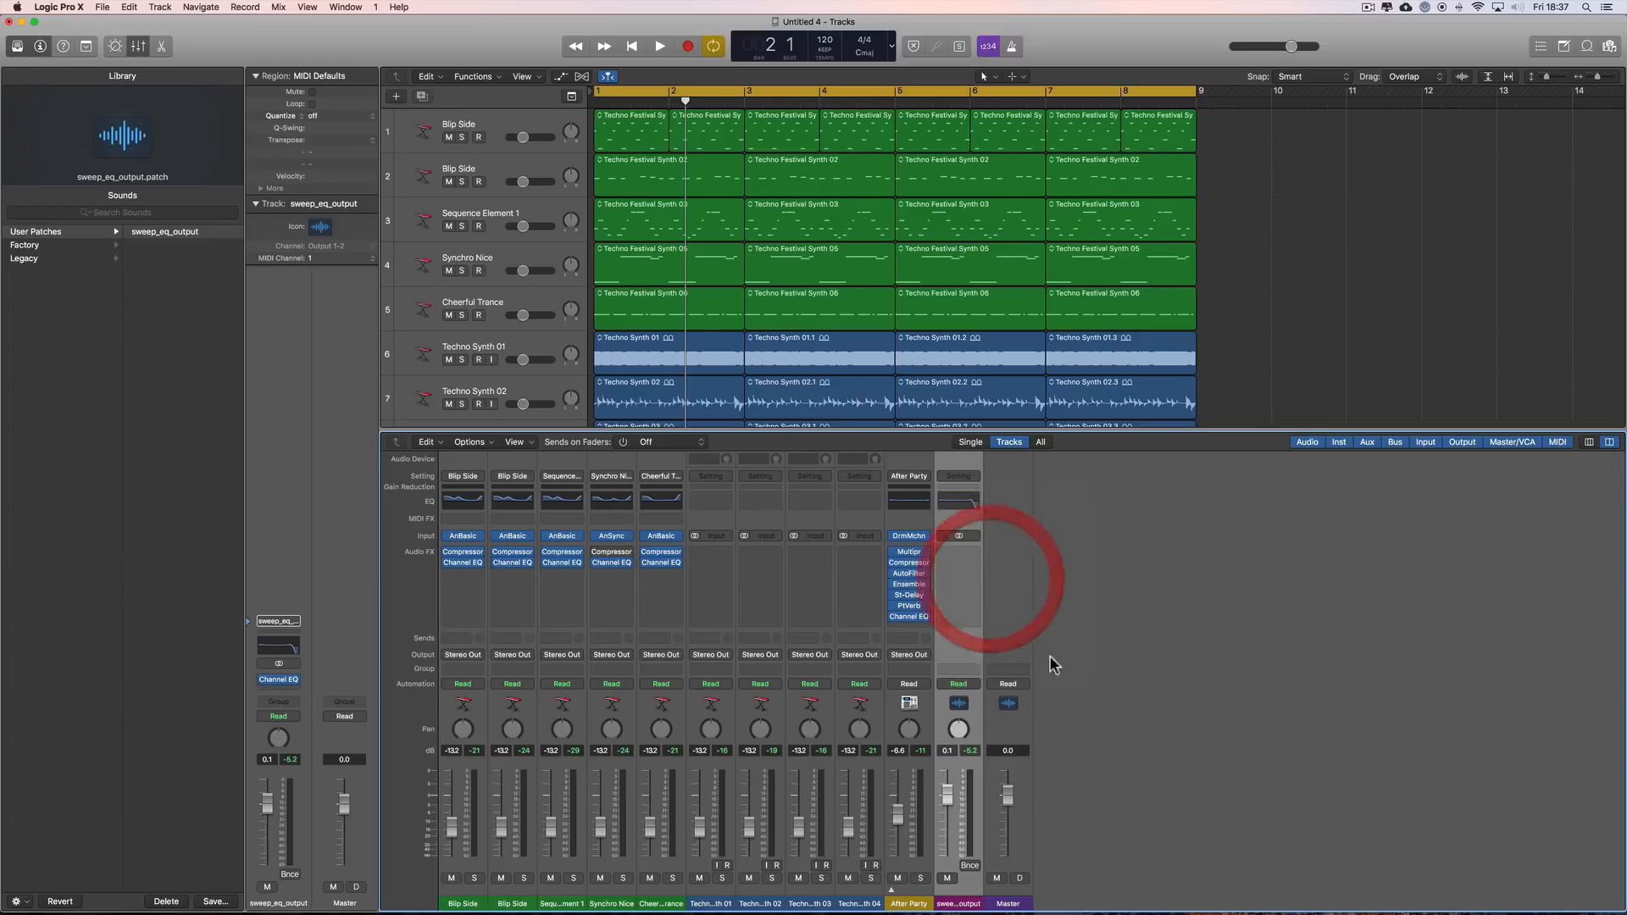
pyautogui.moveTo(953, 797)
pyautogui.mouseDown()
pyautogui.moveTo(956, 854)
pyautogui.moveTo(963, 794)
pyautogui.mouseUp()
pyautogui.press('space')
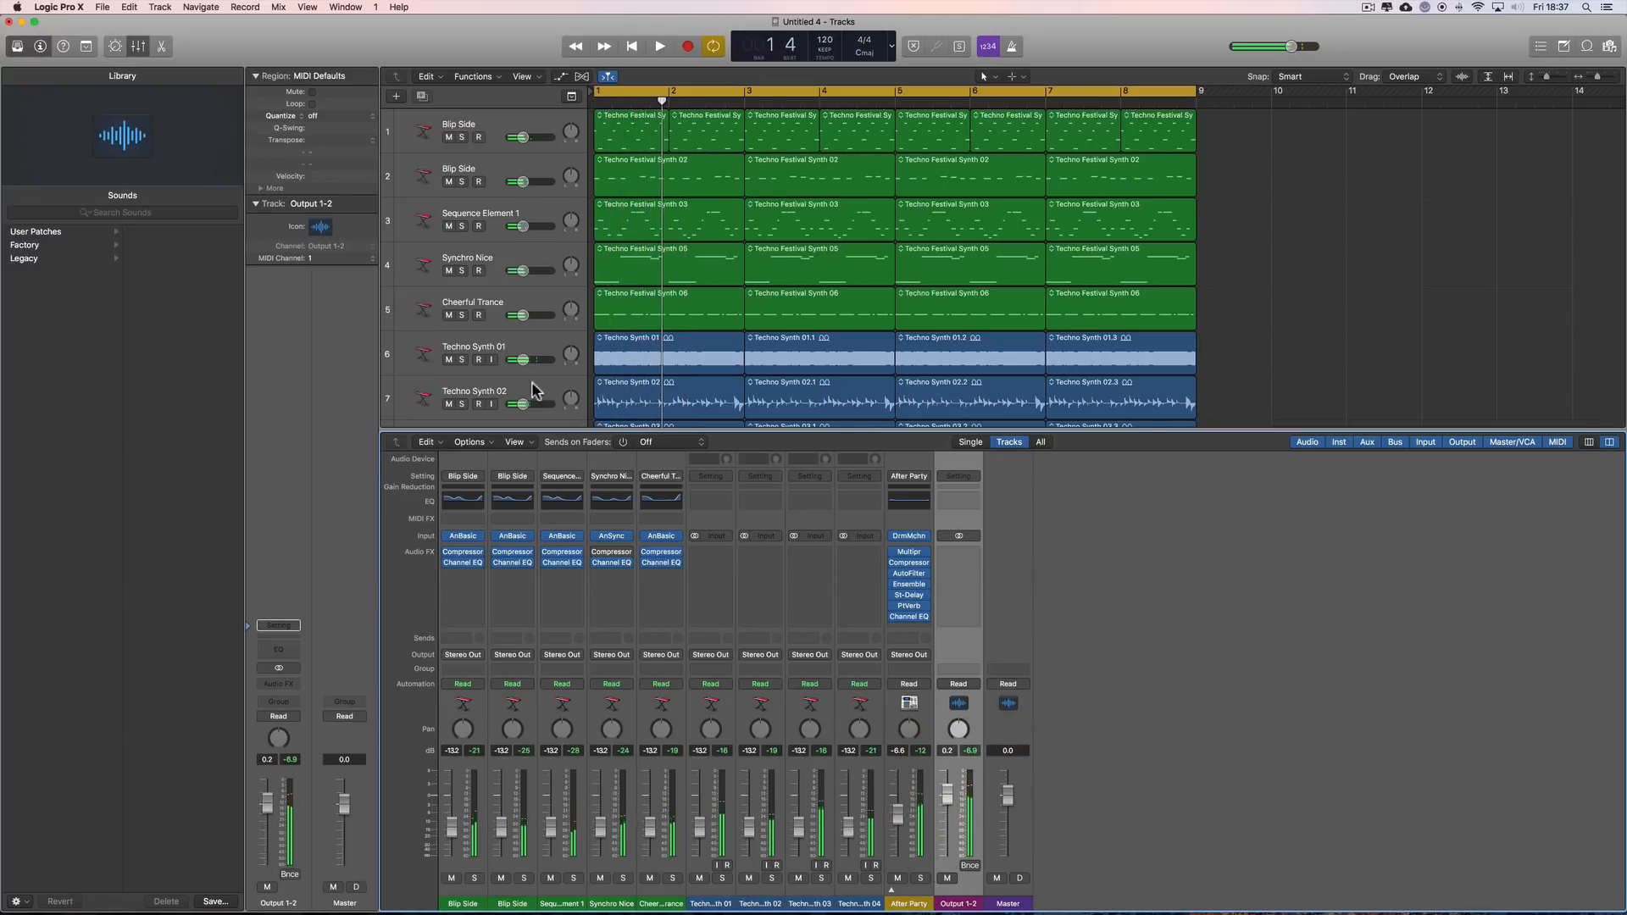
# - Hide the Output 1-2 track from the arrangement
pyautogui.scroll(-5, 779, 375)
pyautogui.scroll(1, 780, 376)
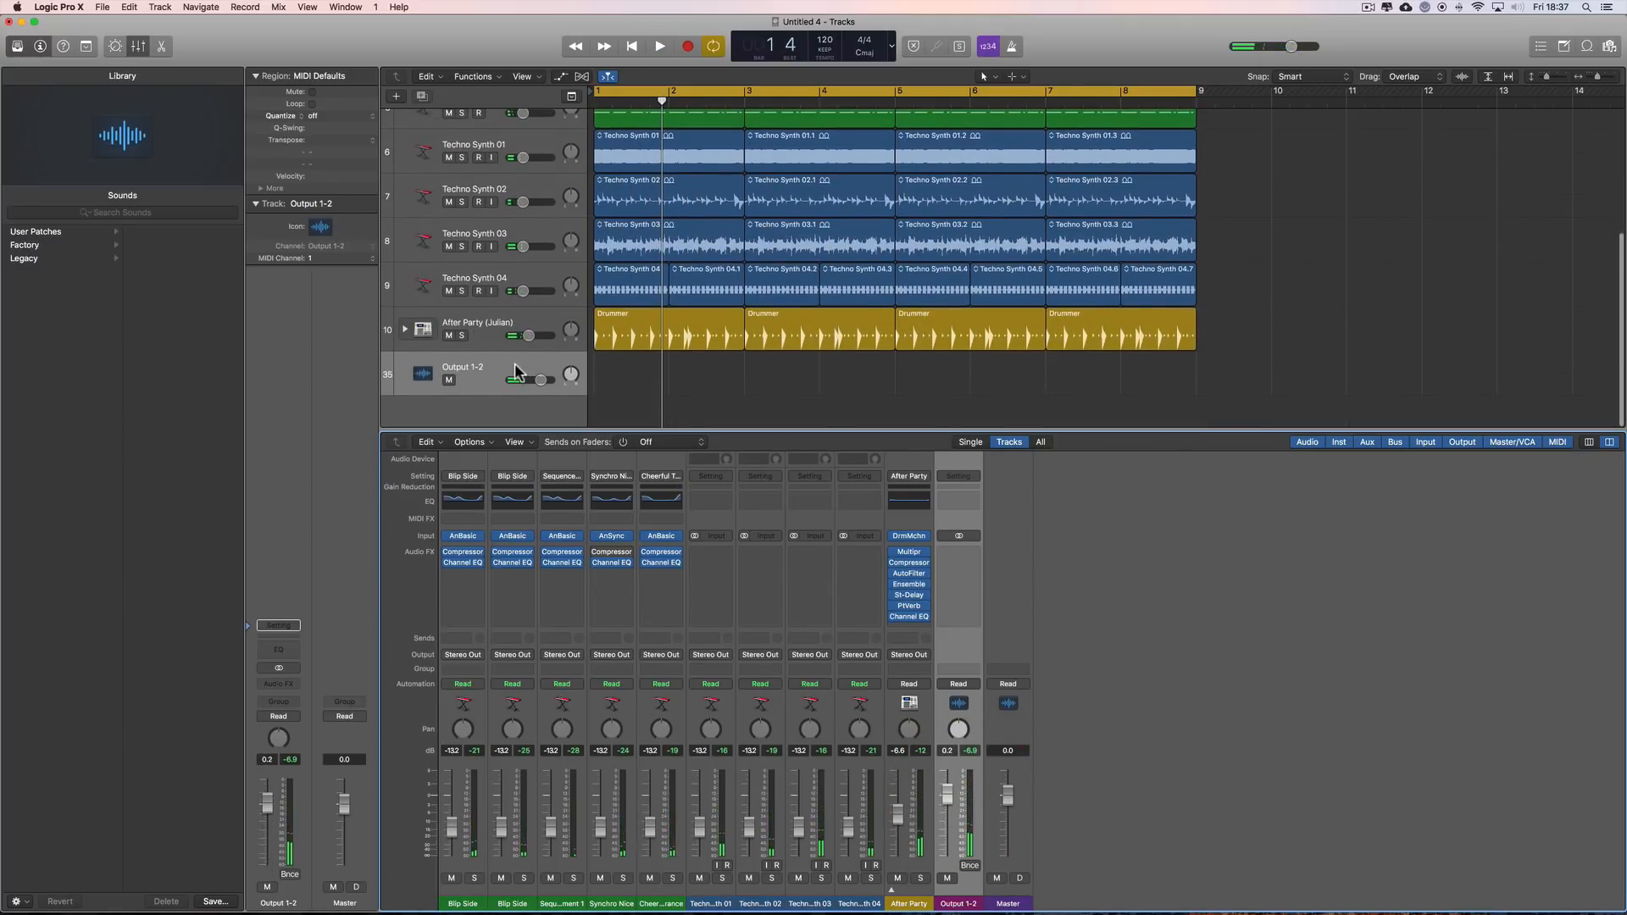
pyautogui.click(568, 374)
pyautogui.click(160, 7)
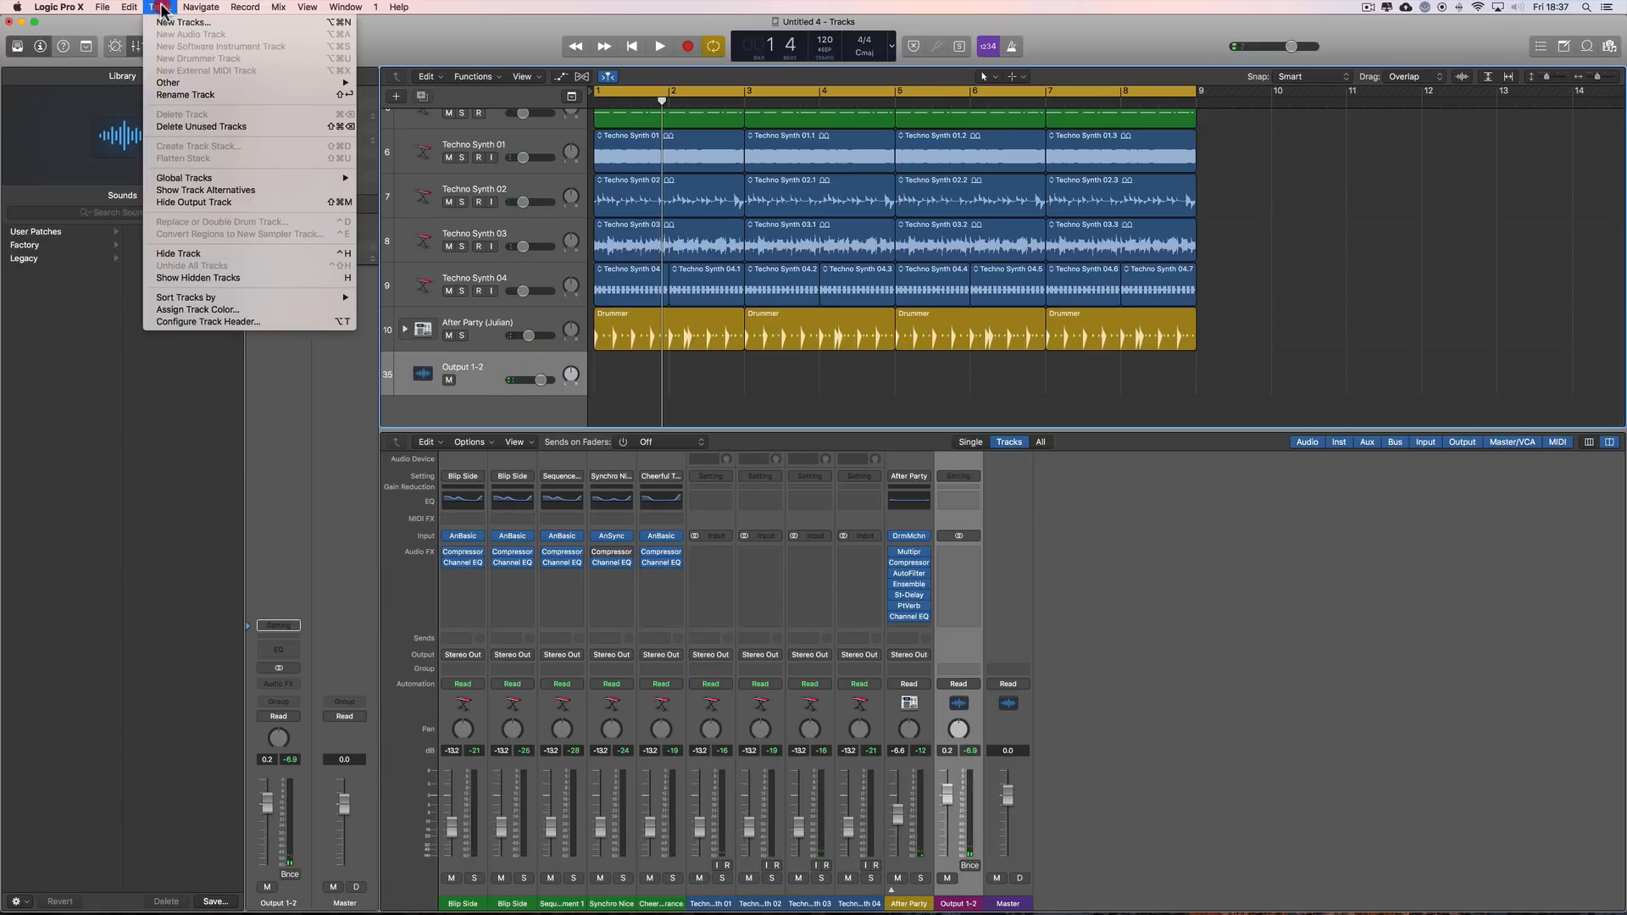
pyautogui.click(193, 202)
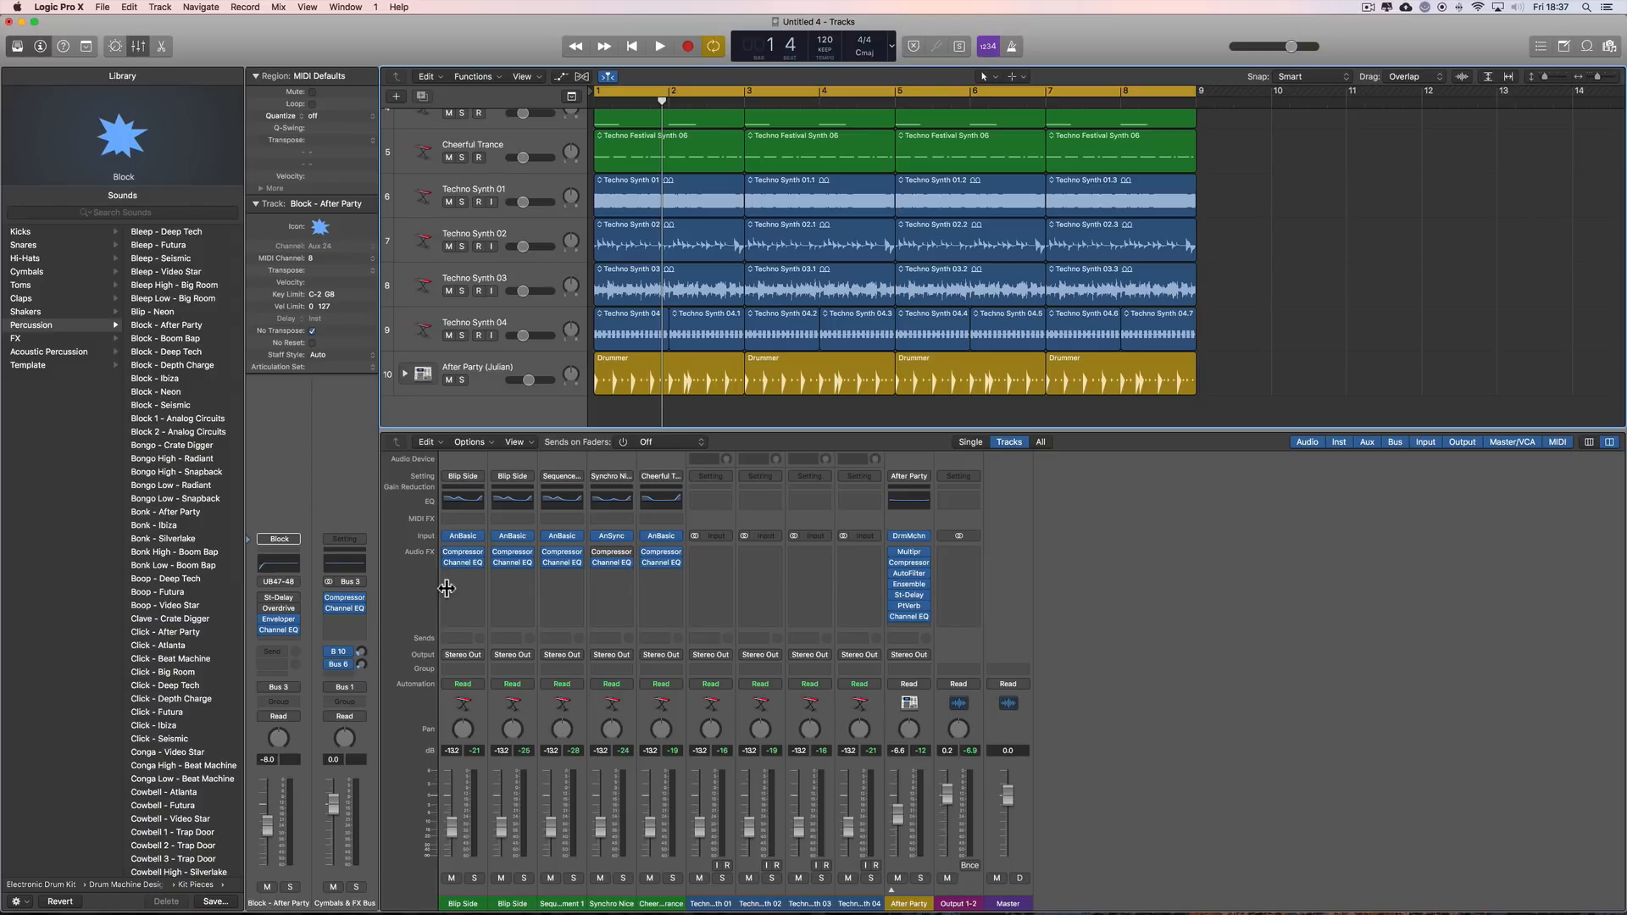
# - Show the Output 1-2 track in the arrangement below After Party and select it
pyautogui.click(962, 886)
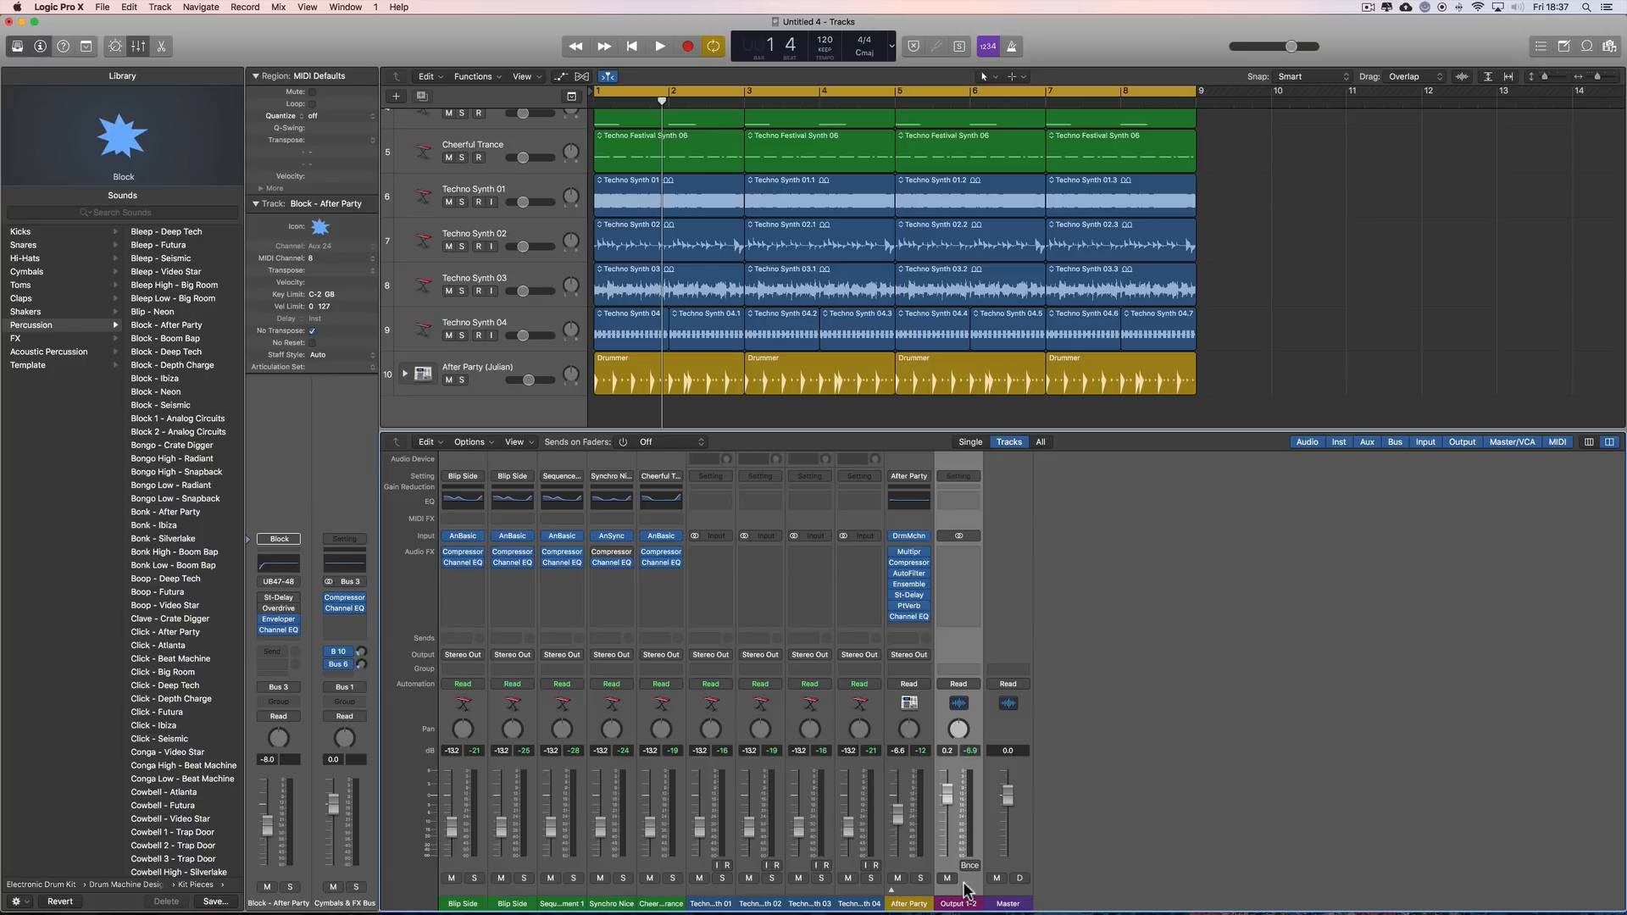
pyautogui.rightClick(980, 653)
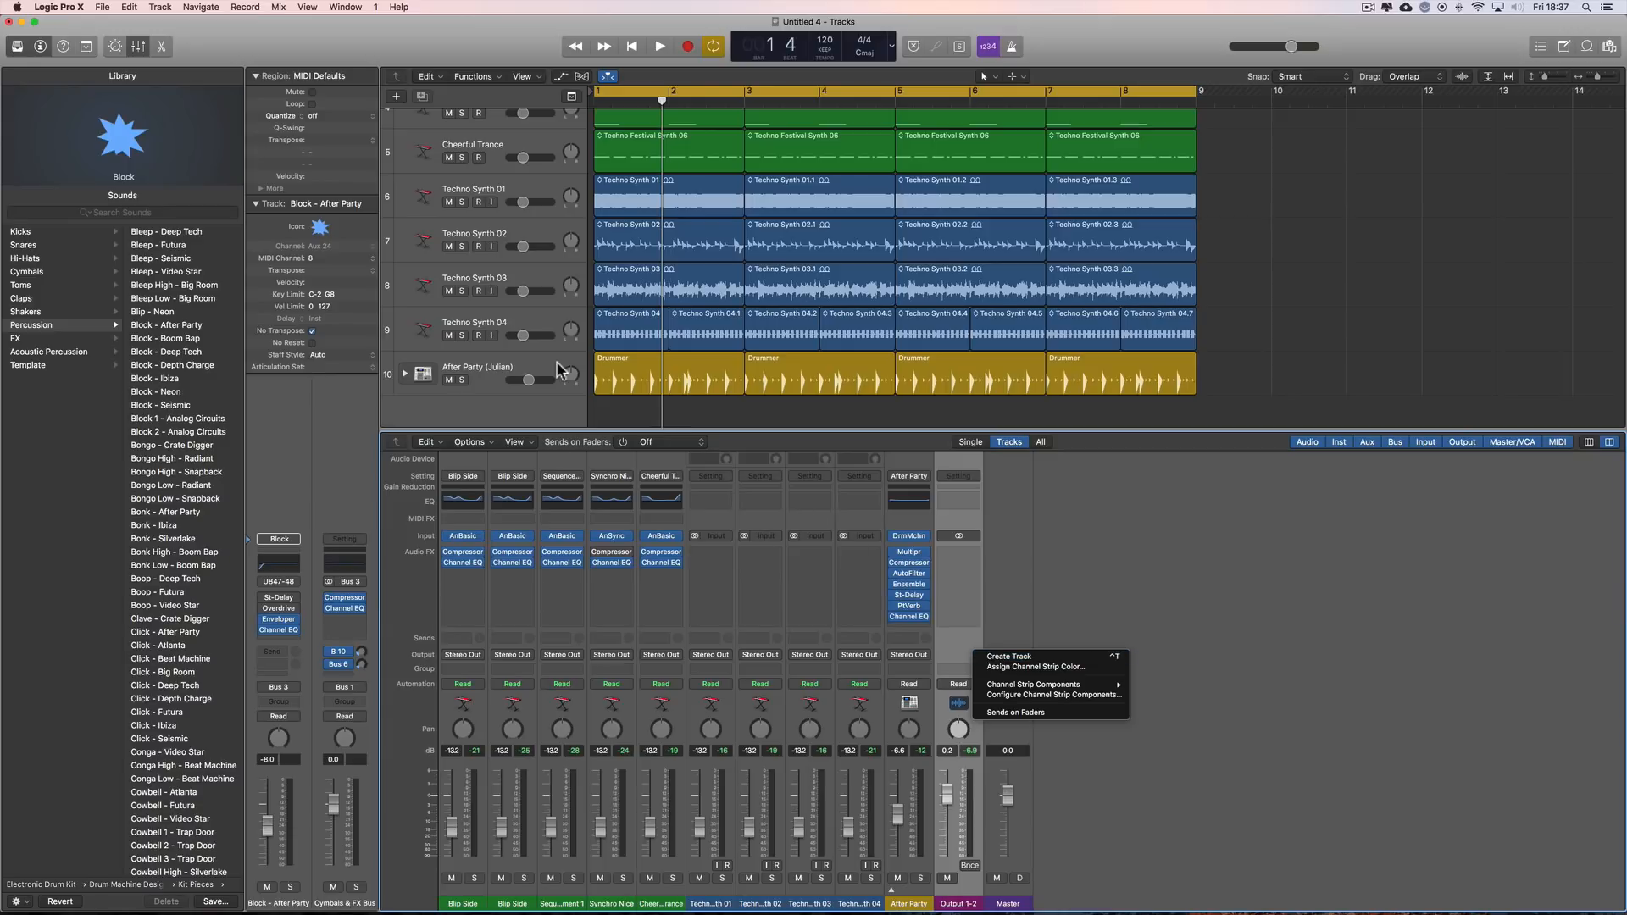
pyautogui.click(1016, 657)
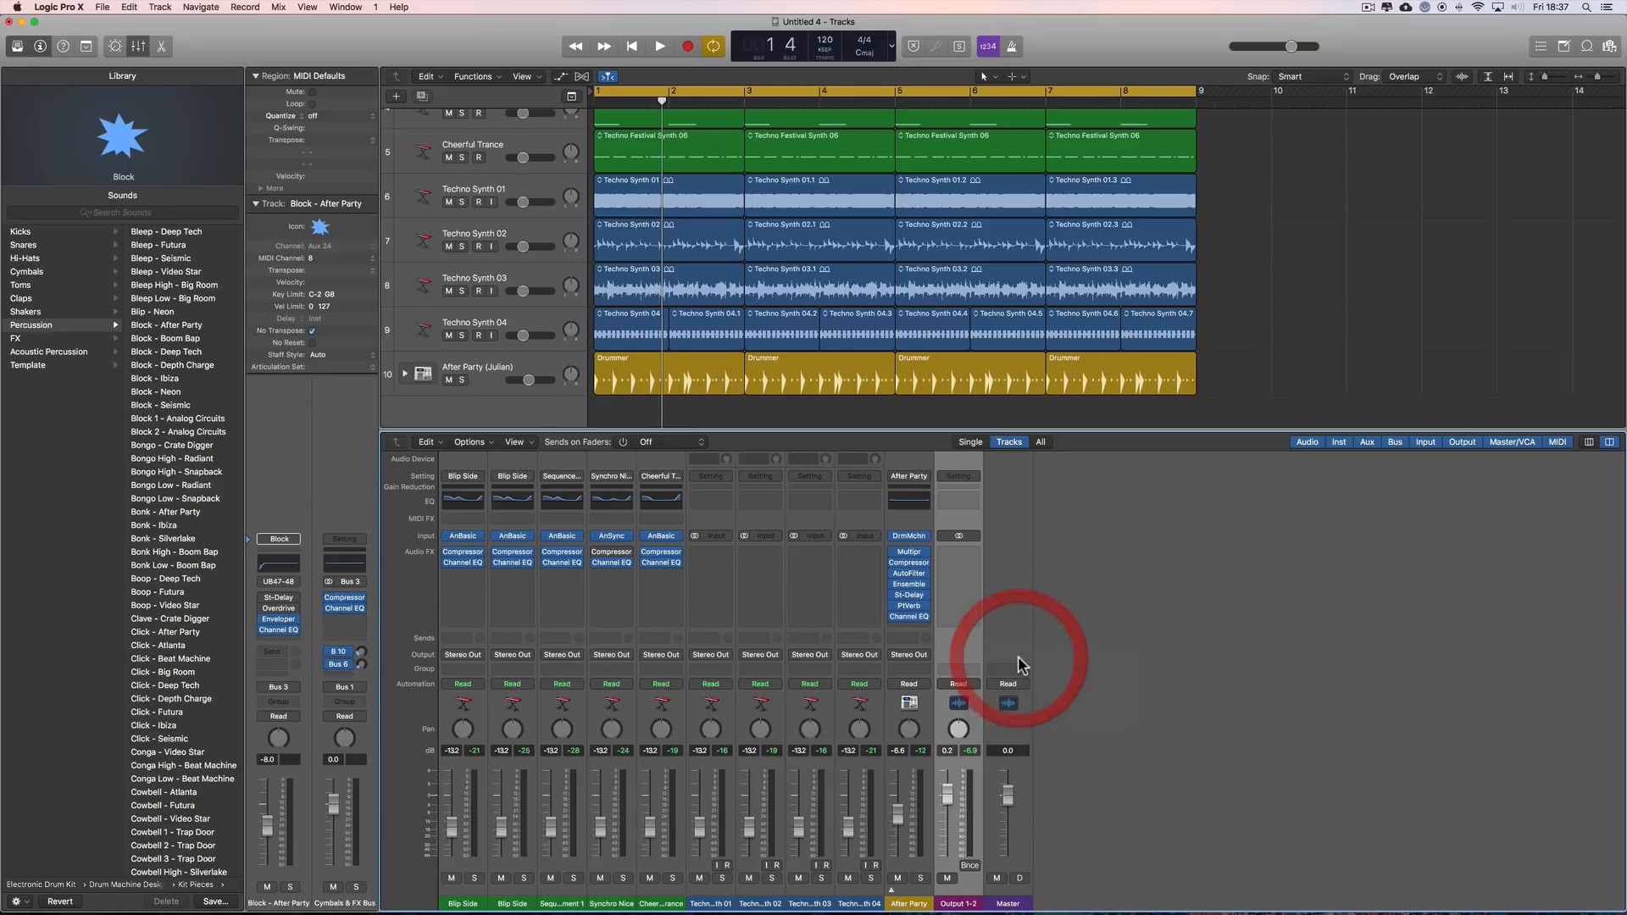
pyautogui.click(159, 7)
pyautogui.click(201, 203)
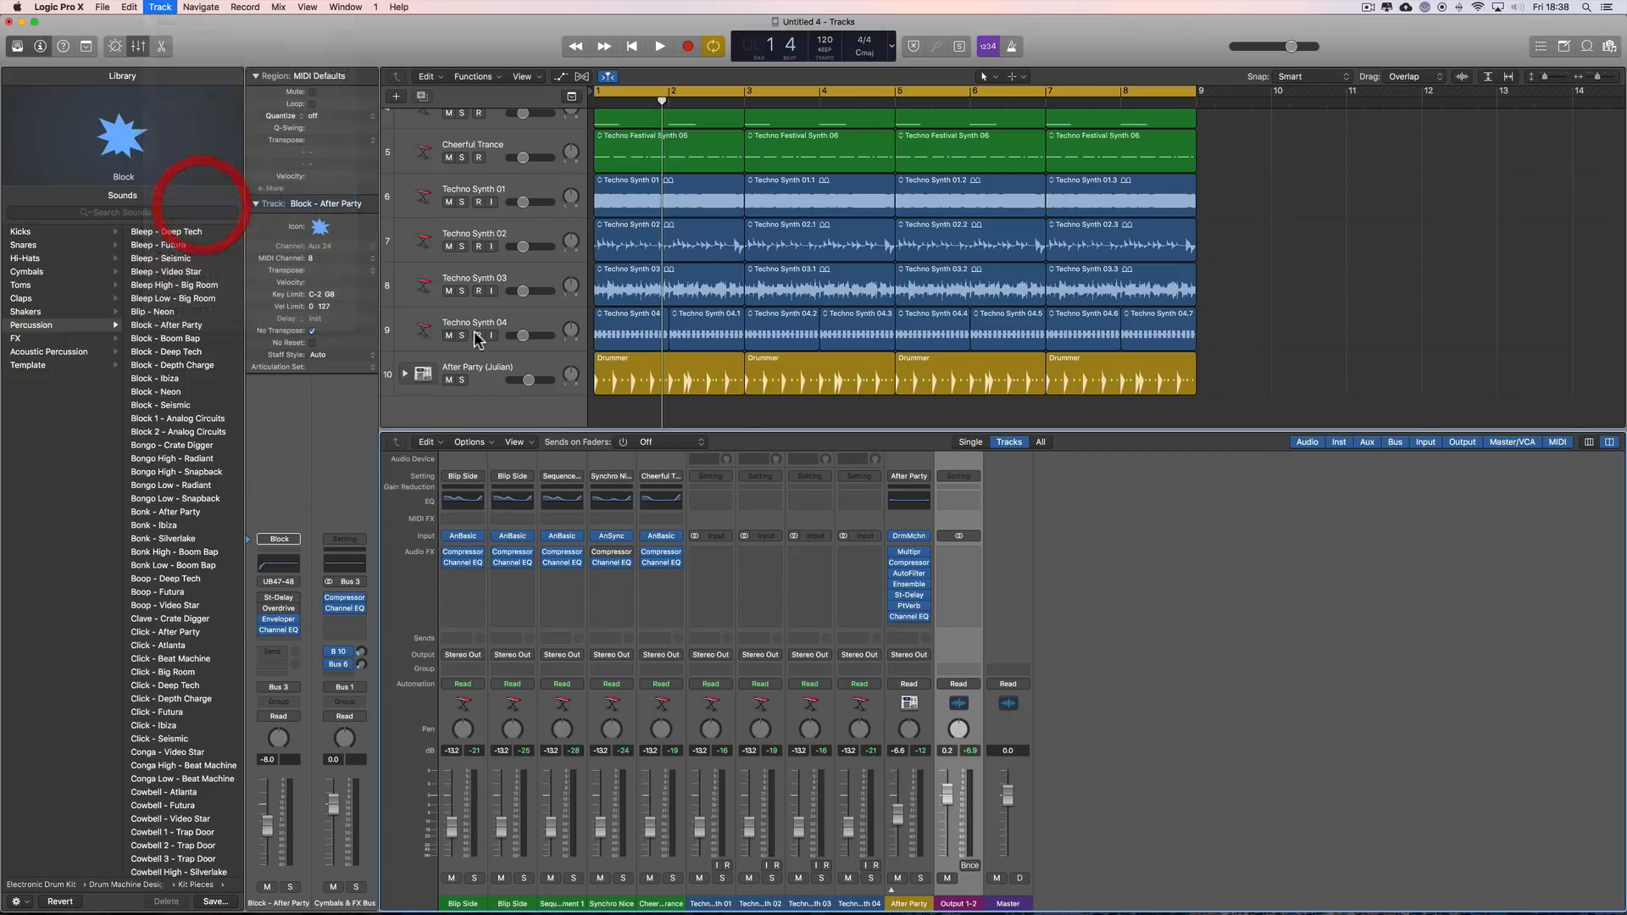
pyautogui.click(515, 408)
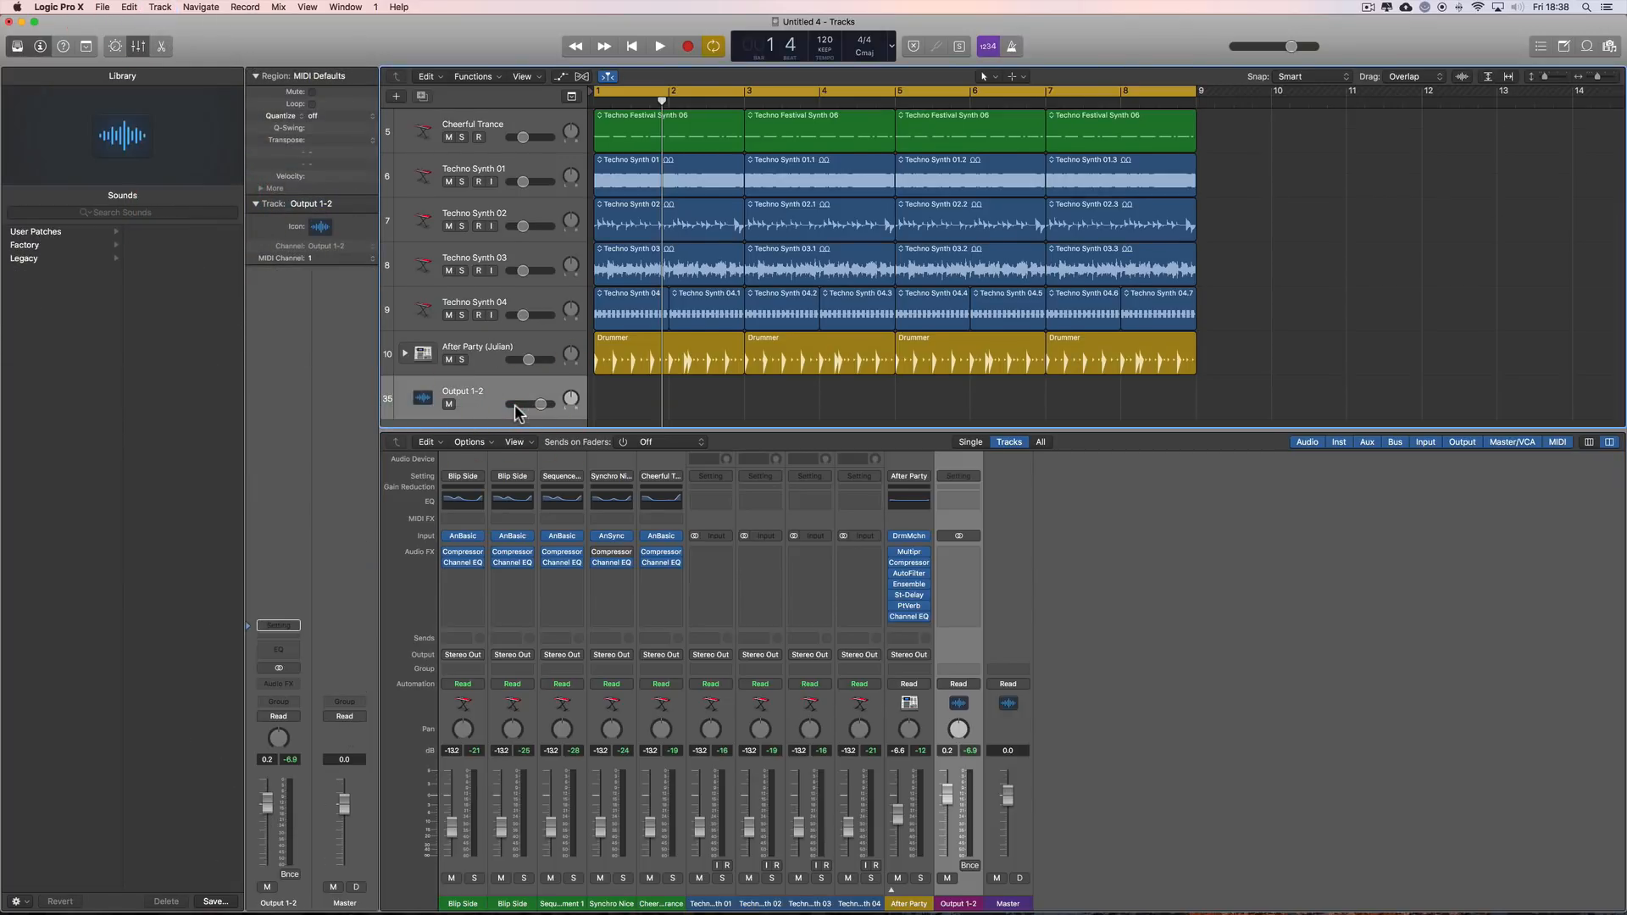
# - Load the user patch sweep_eq_output onto the Output 1-2 track
pyautogui.click(38, 231)
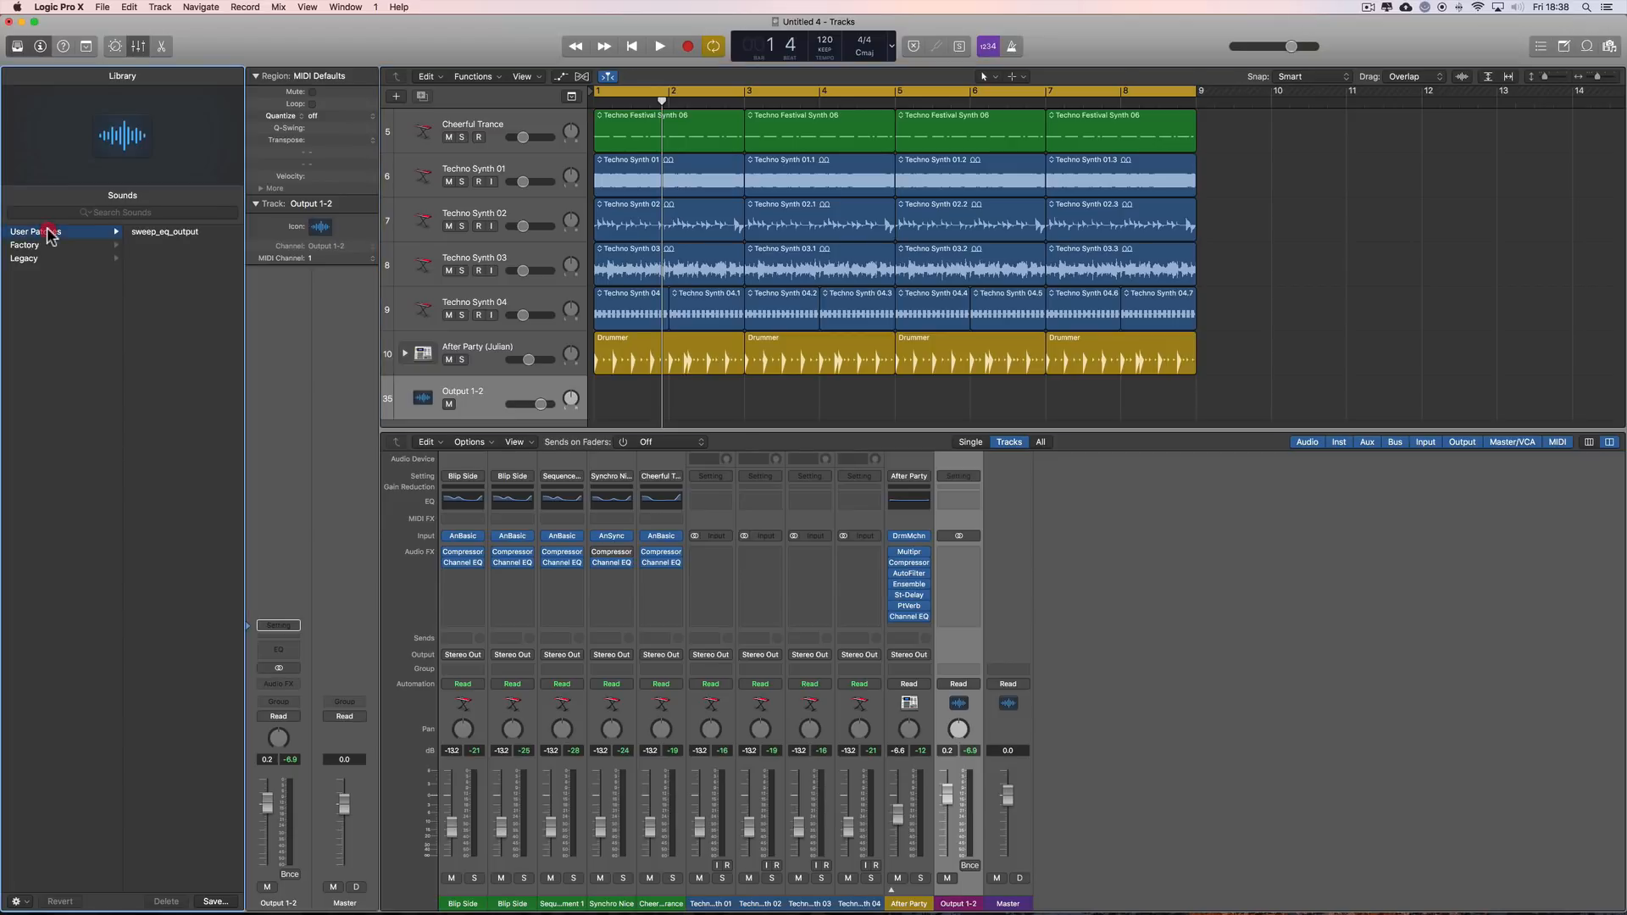
pyautogui.click(168, 234)
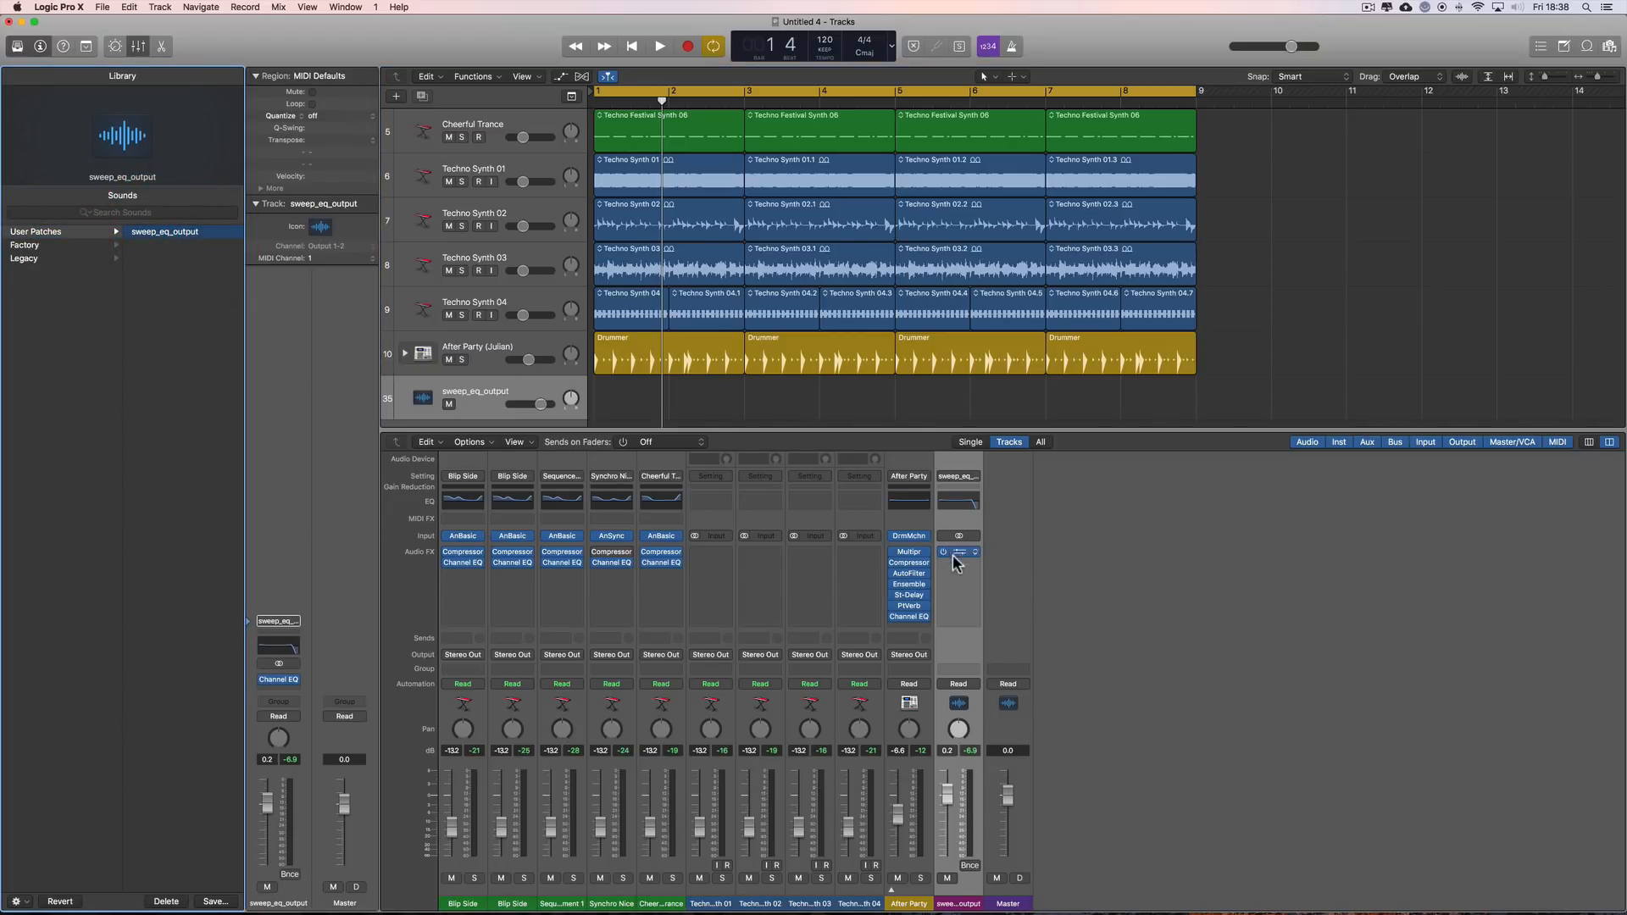
pyautogui.click(506, 393)
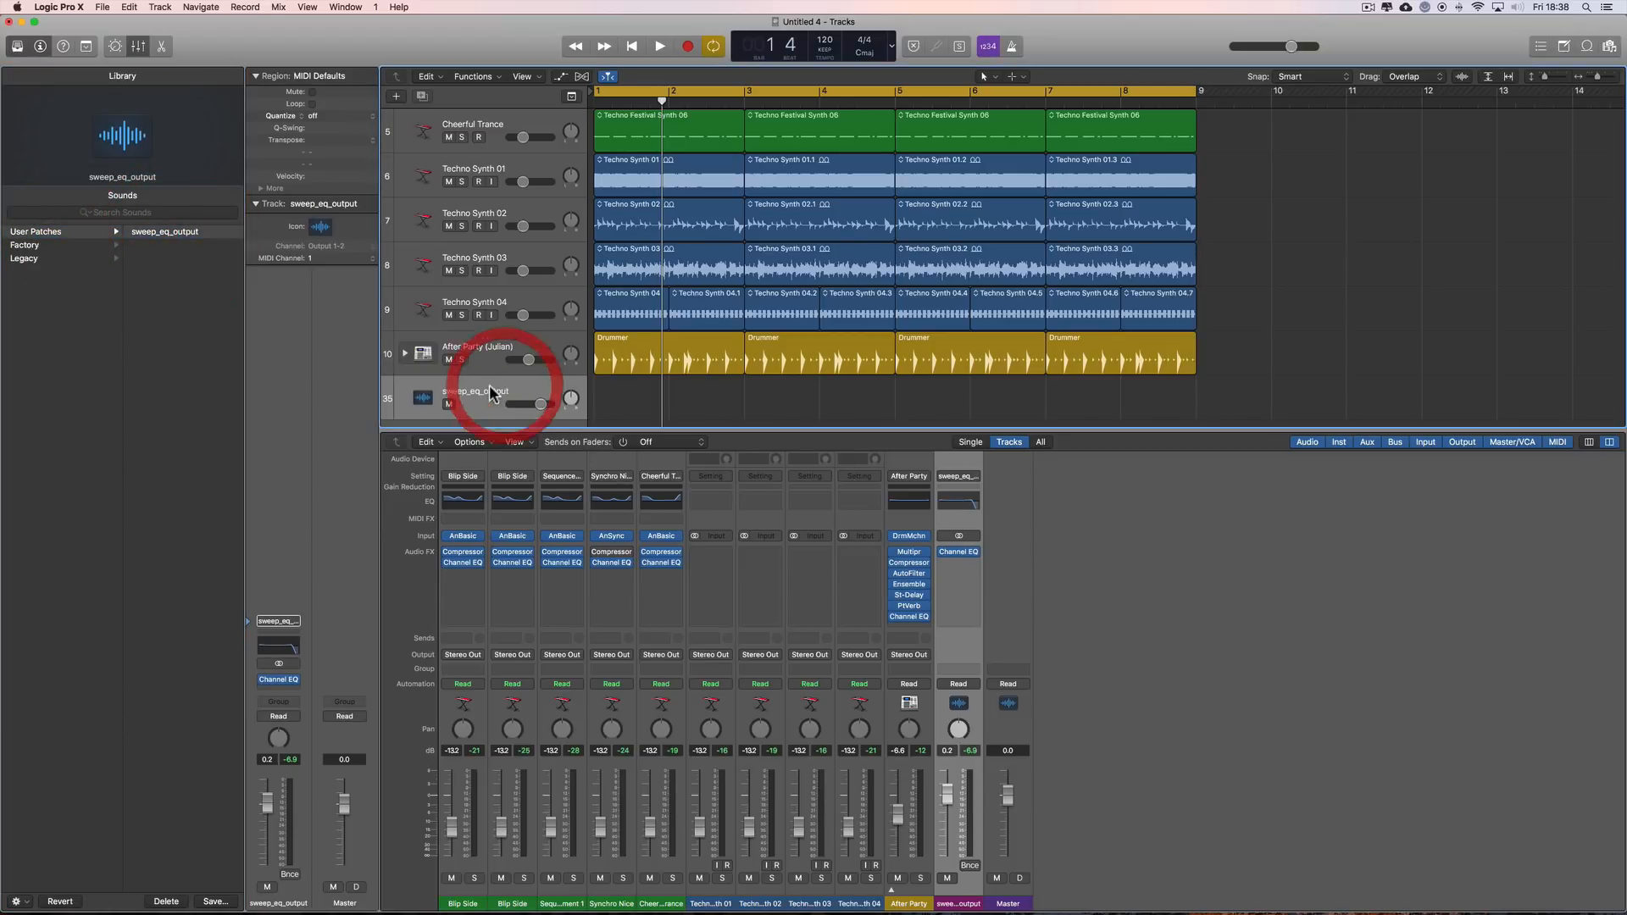
pyautogui.click(476, 399)
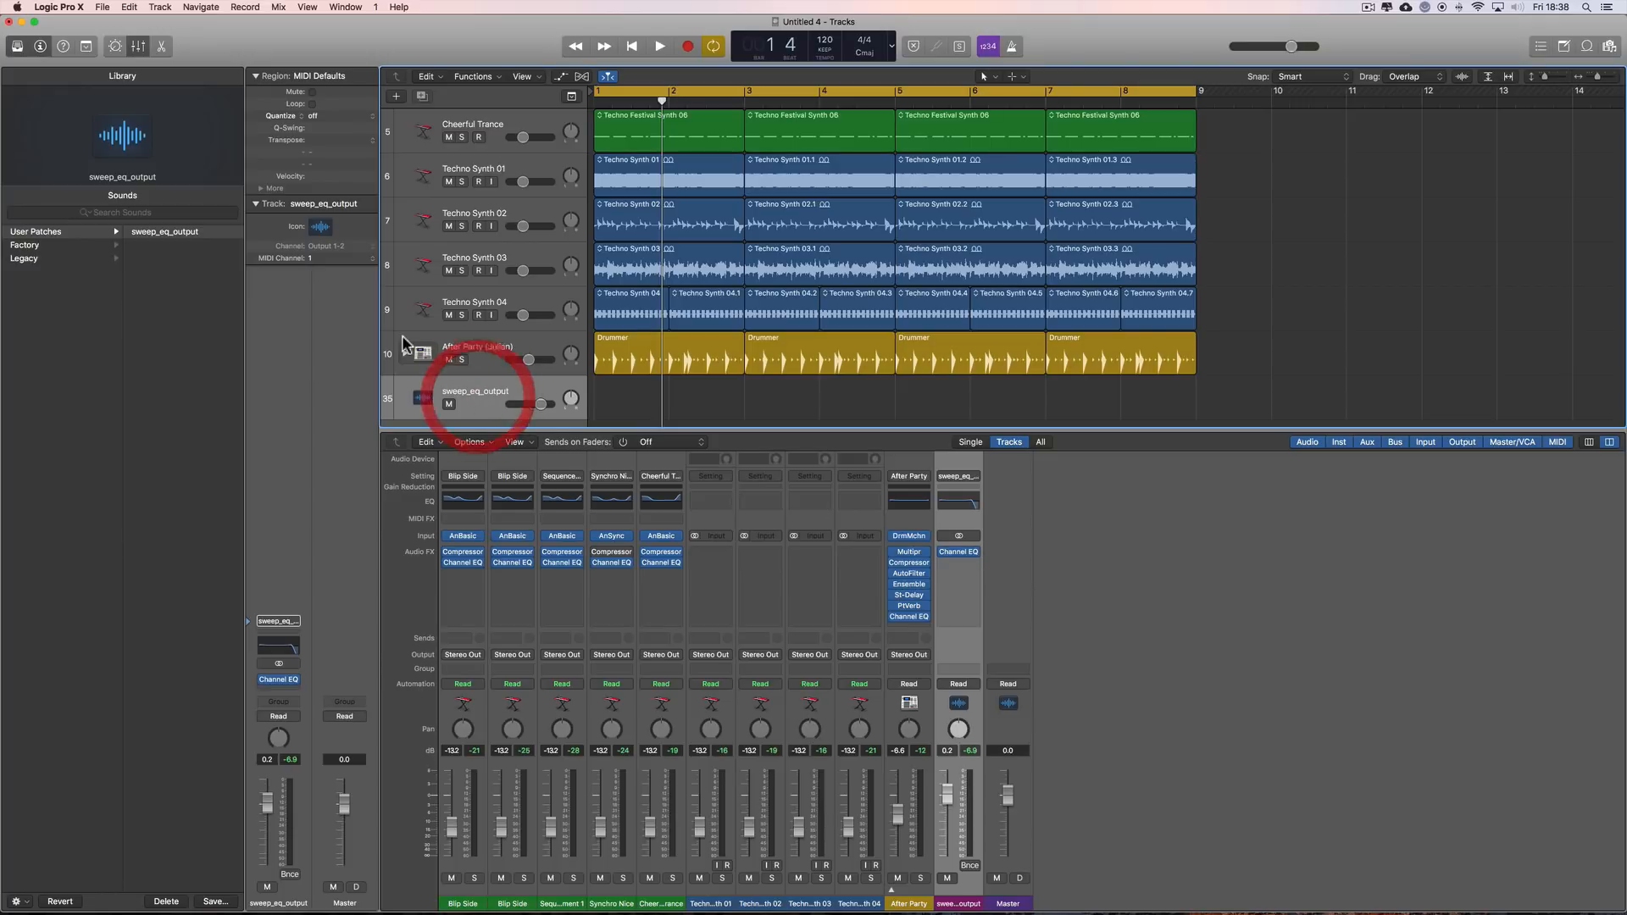
# - Replace the mixer with the smart controls and check the sweep_eq_output track's controls and library categories
pyautogui.click(119, 50)
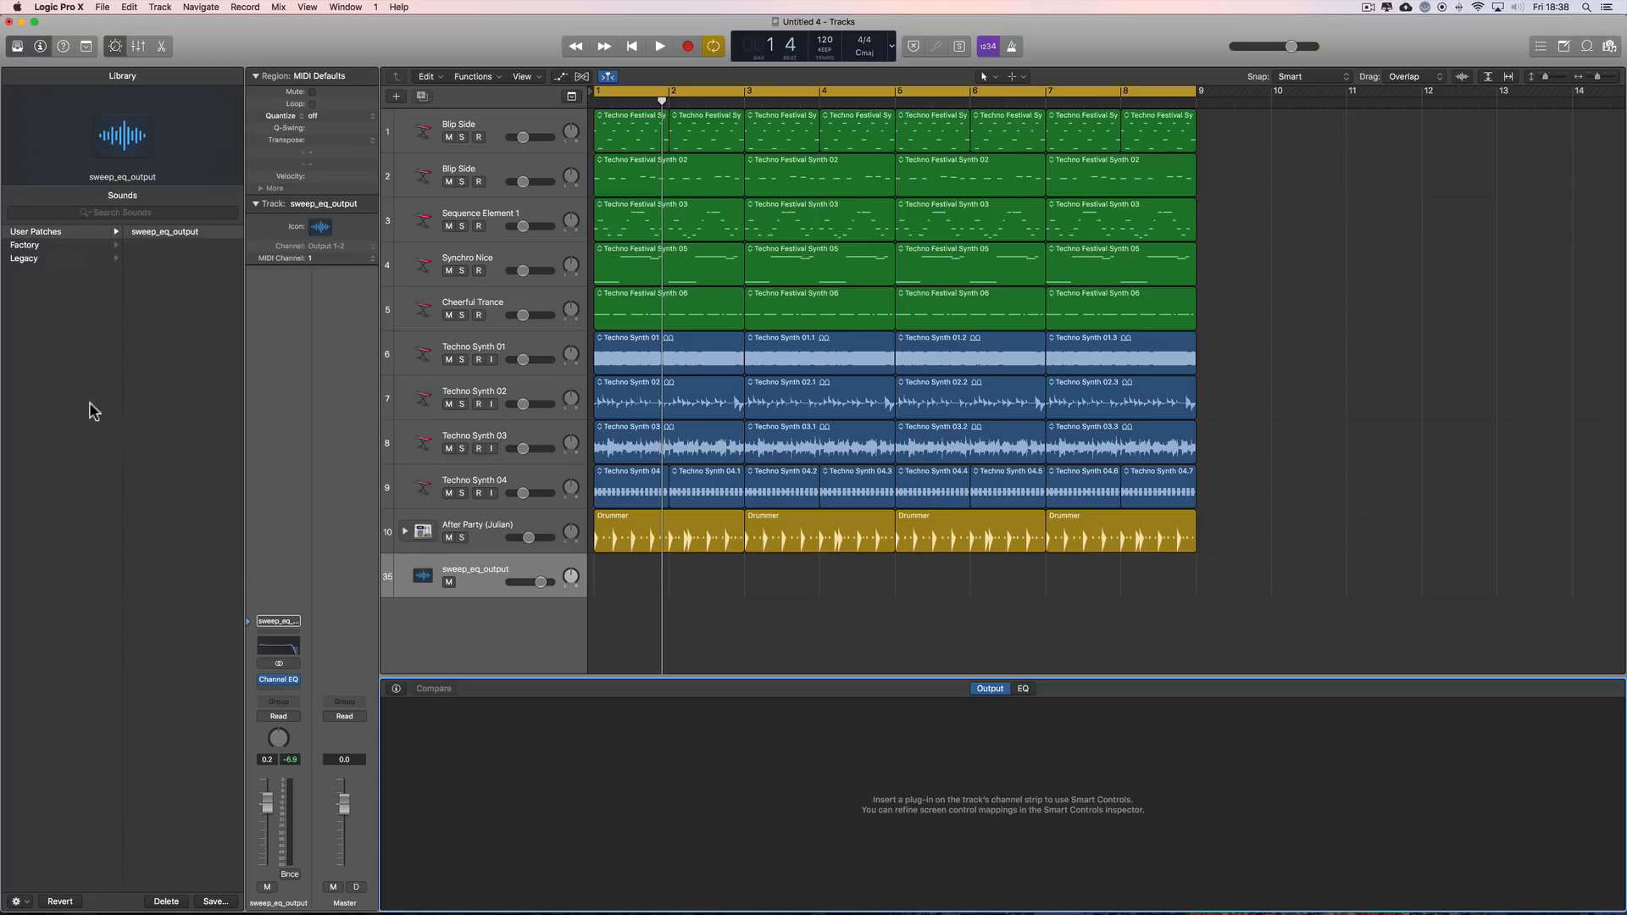
pyautogui.click(34, 246)
pyautogui.click(40, 231)
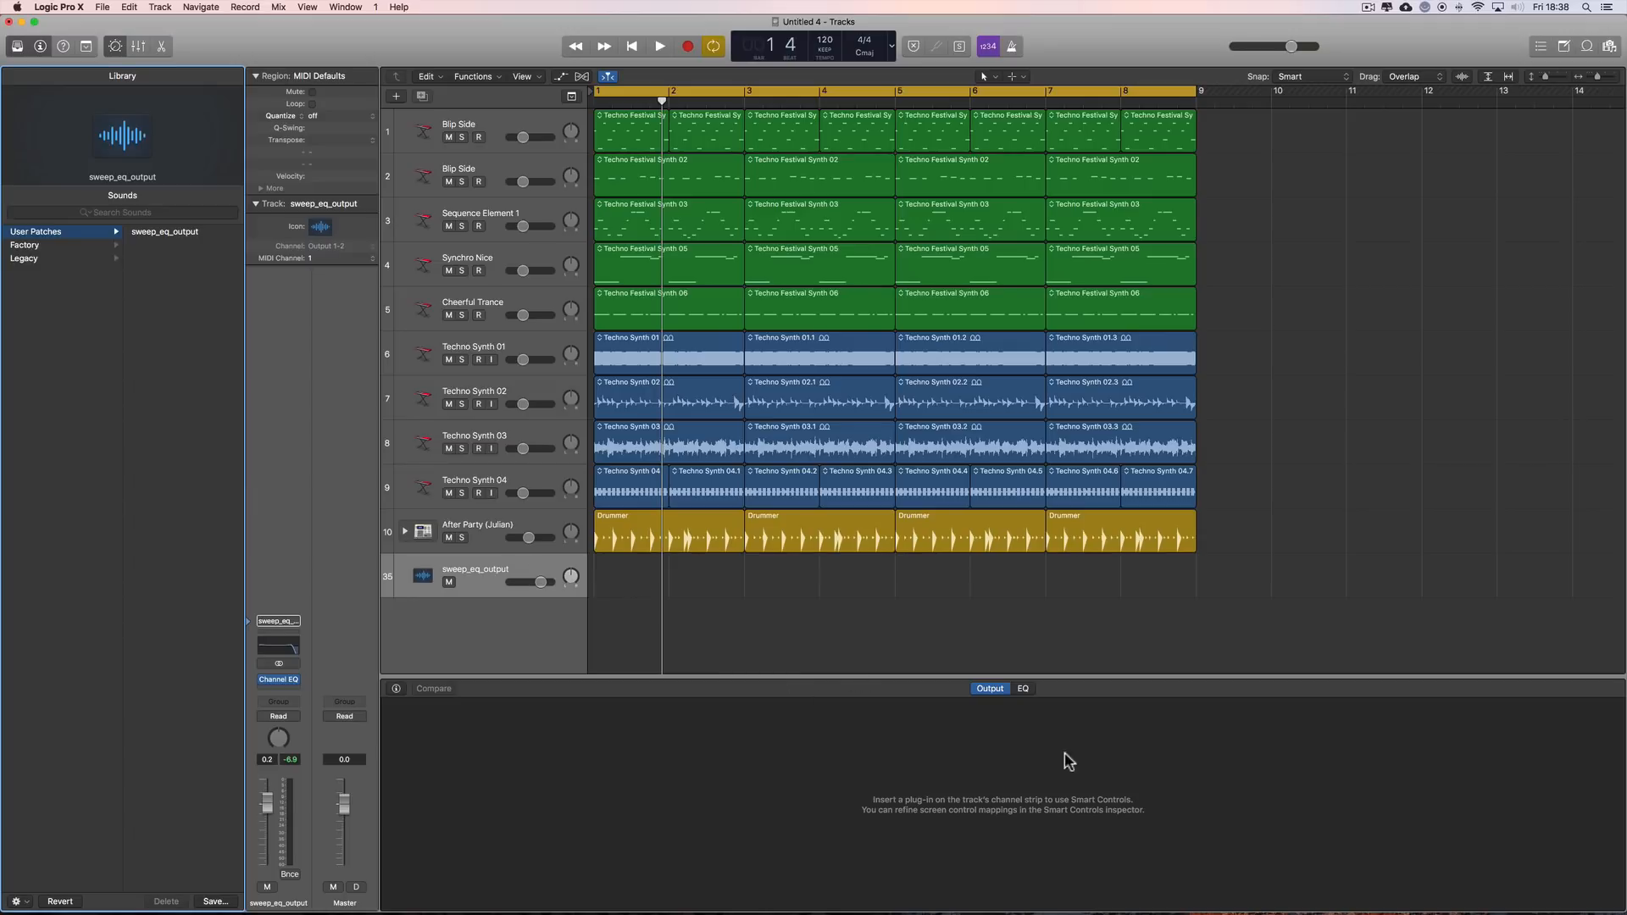
pyautogui.click(492, 572)
pyautogui.click(492, 572)
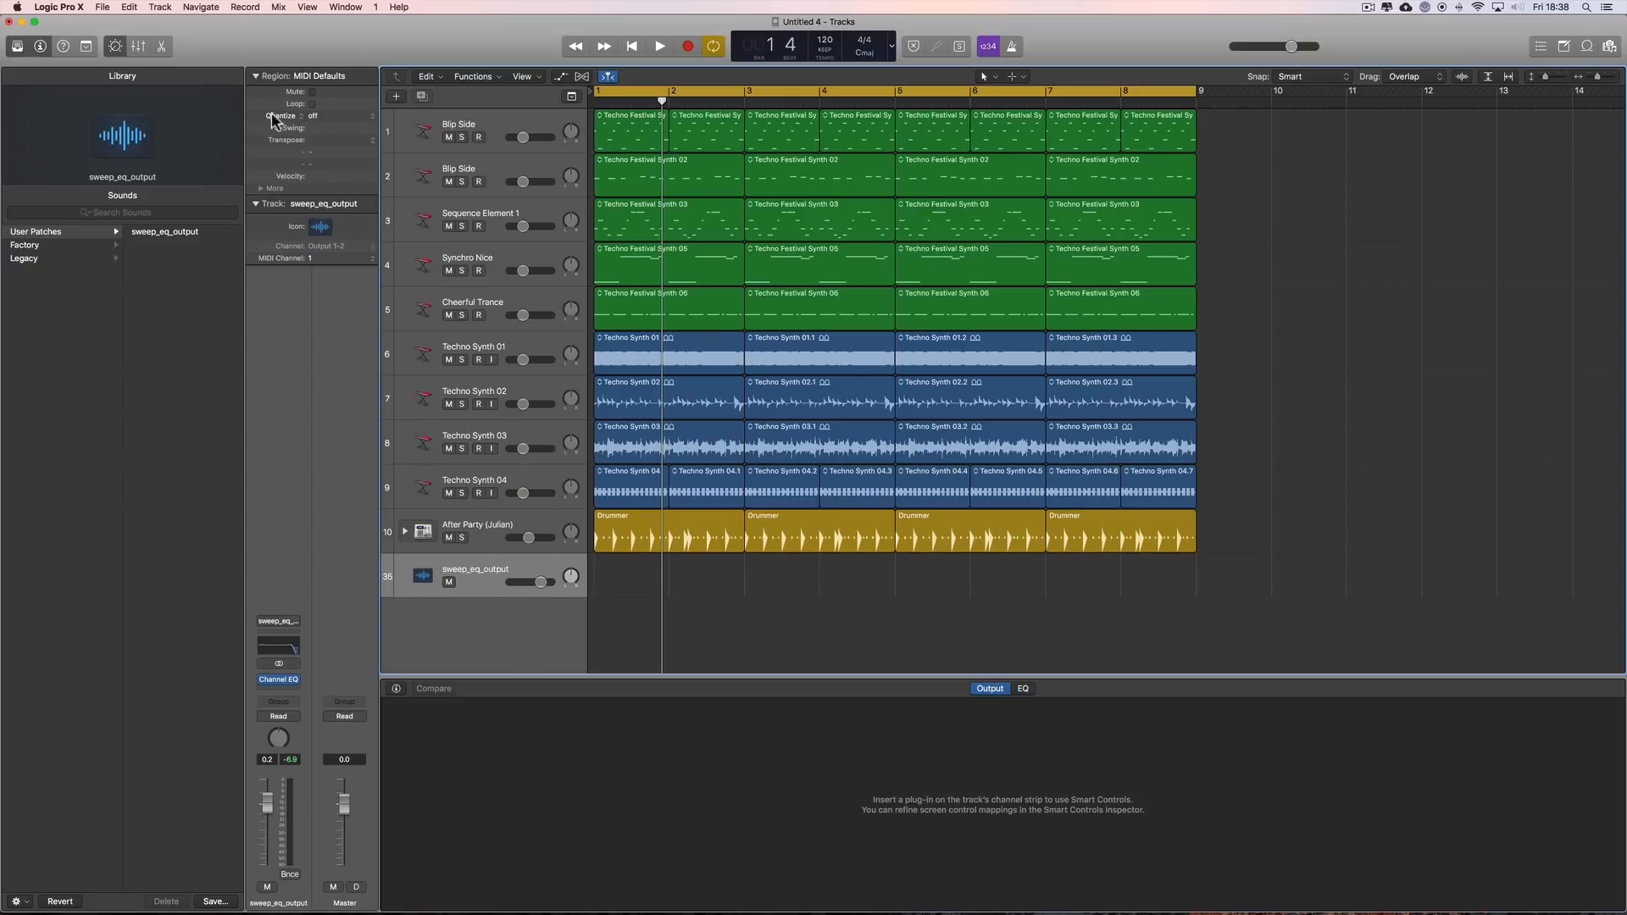
# - Hide the output track, bring back the mixer and reset the output channel strip
pyautogui.click(159, 7)
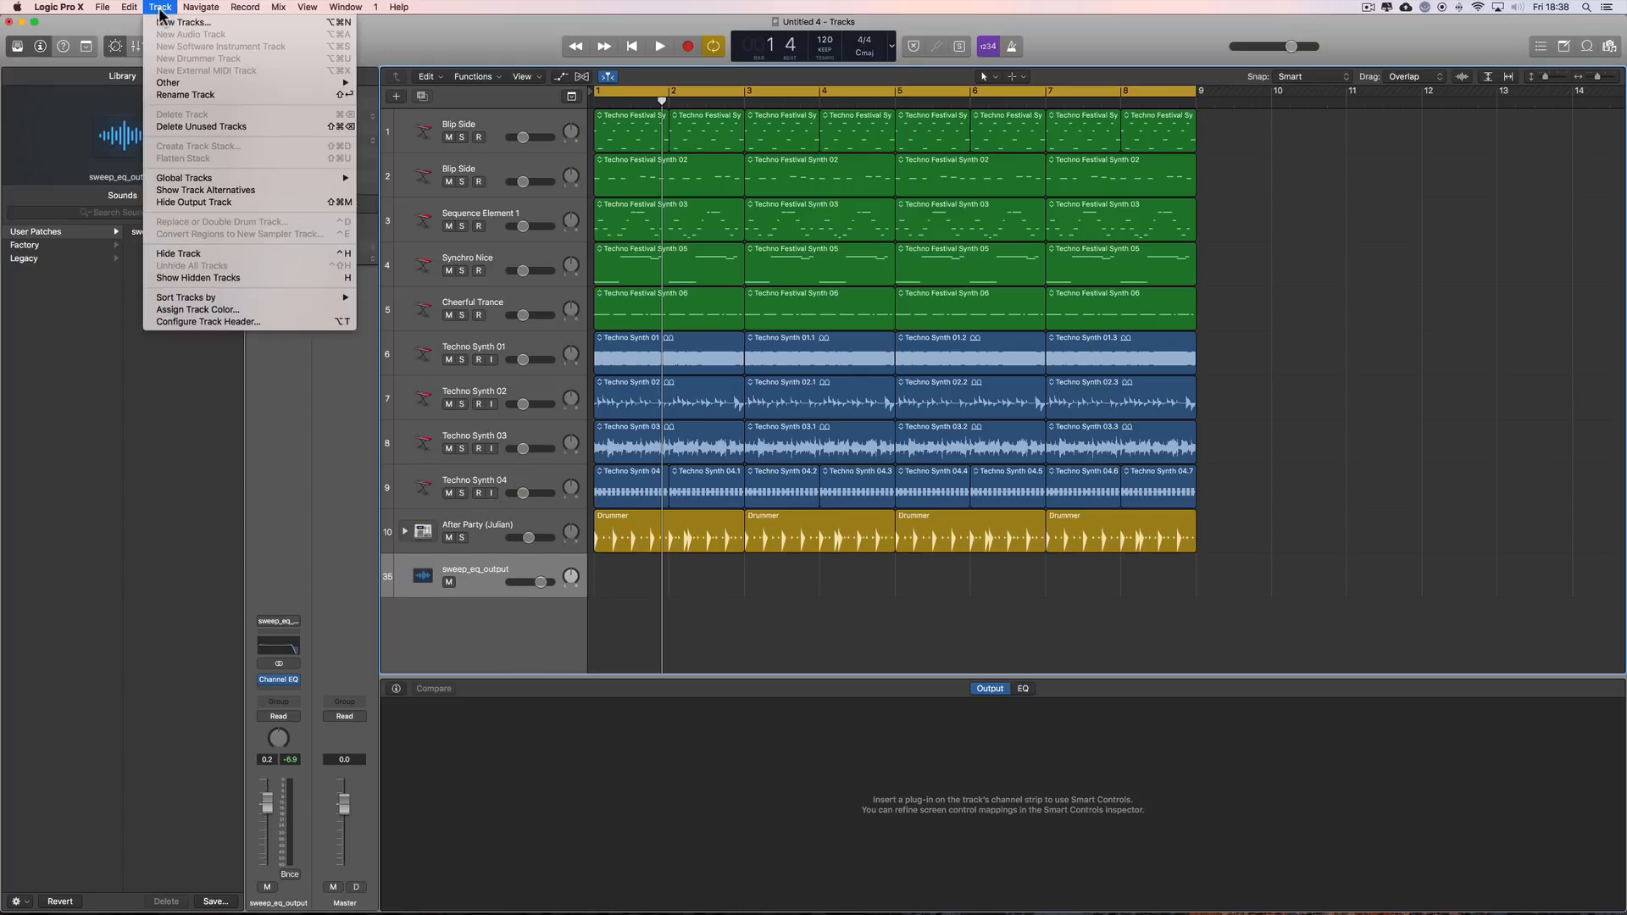
pyautogui.click(195, 202)
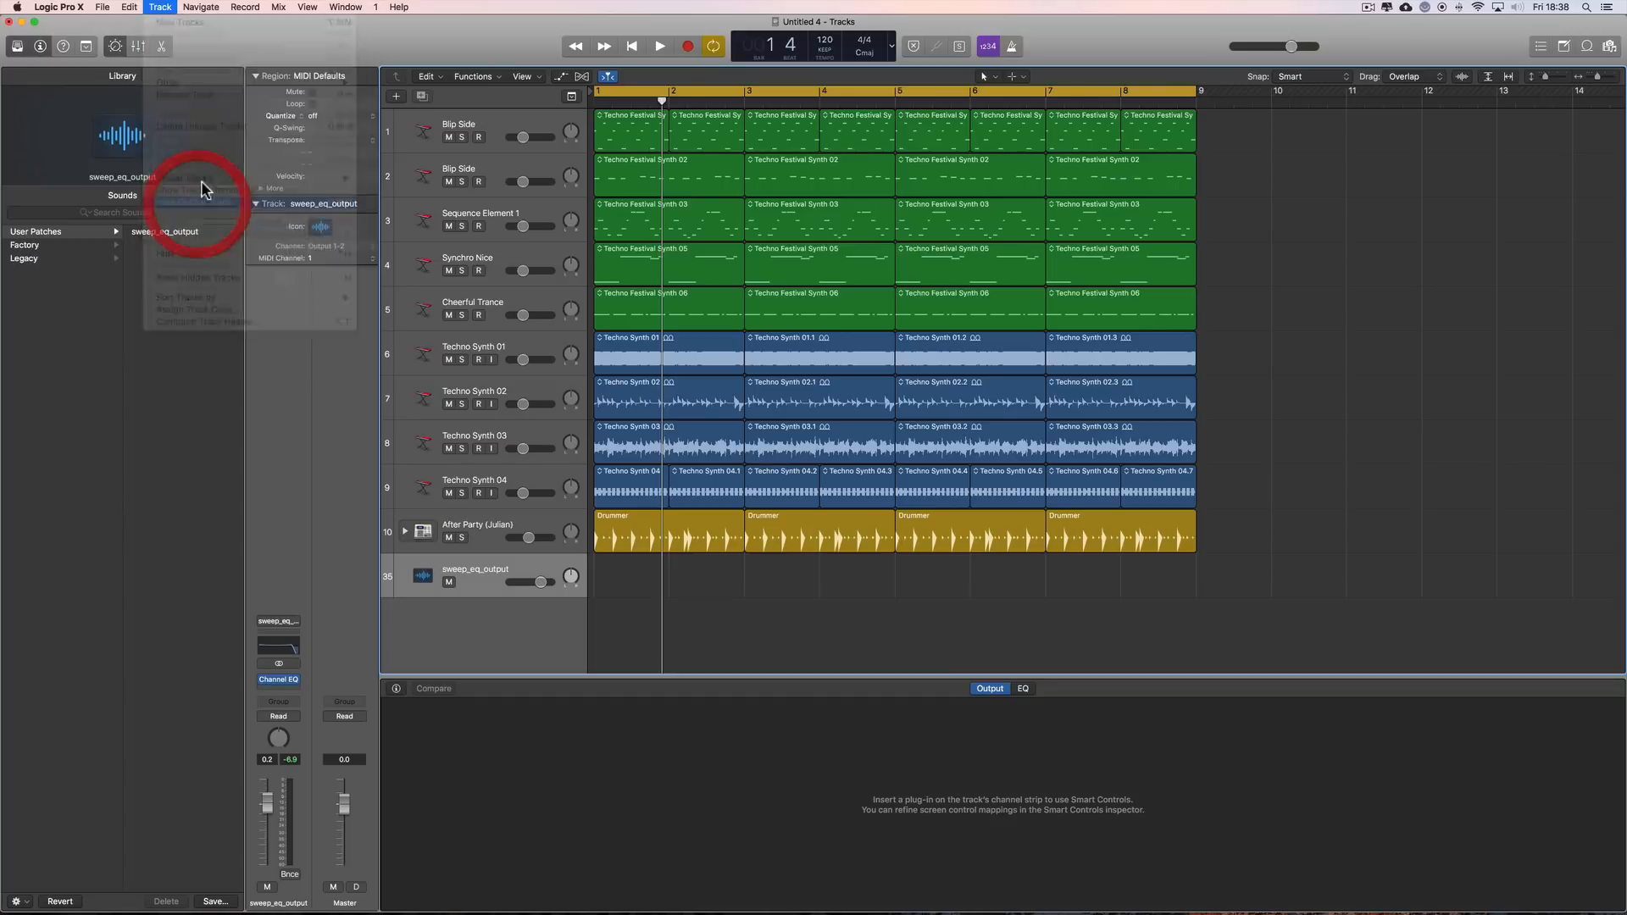
pyautogui.click(139, 47)
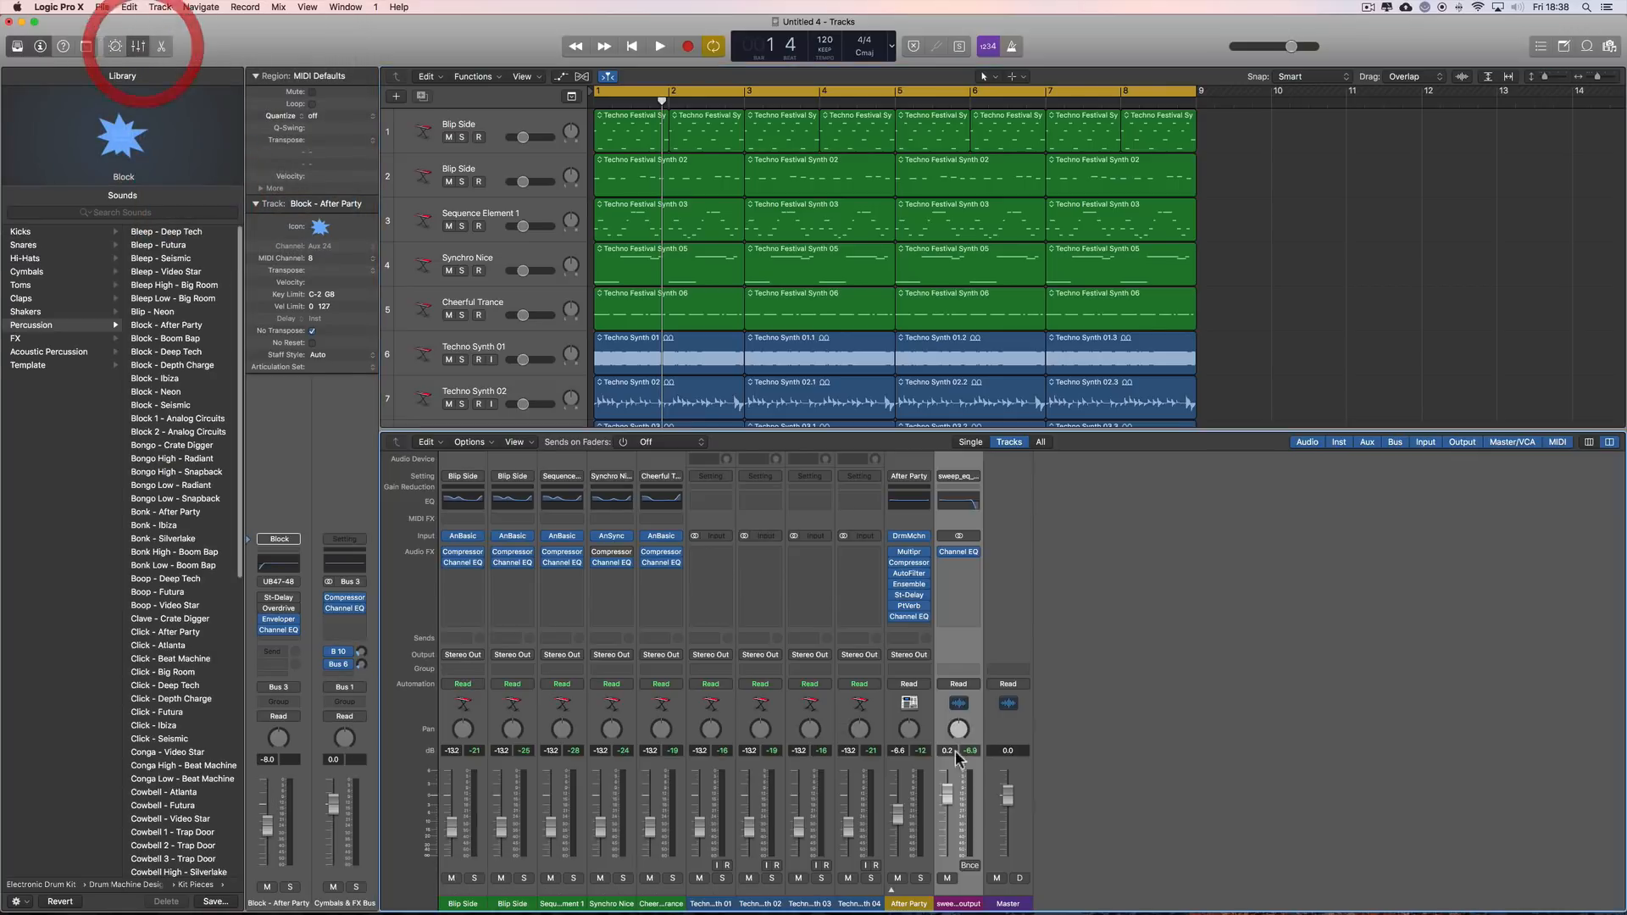
pyautogui.click(975, 482)
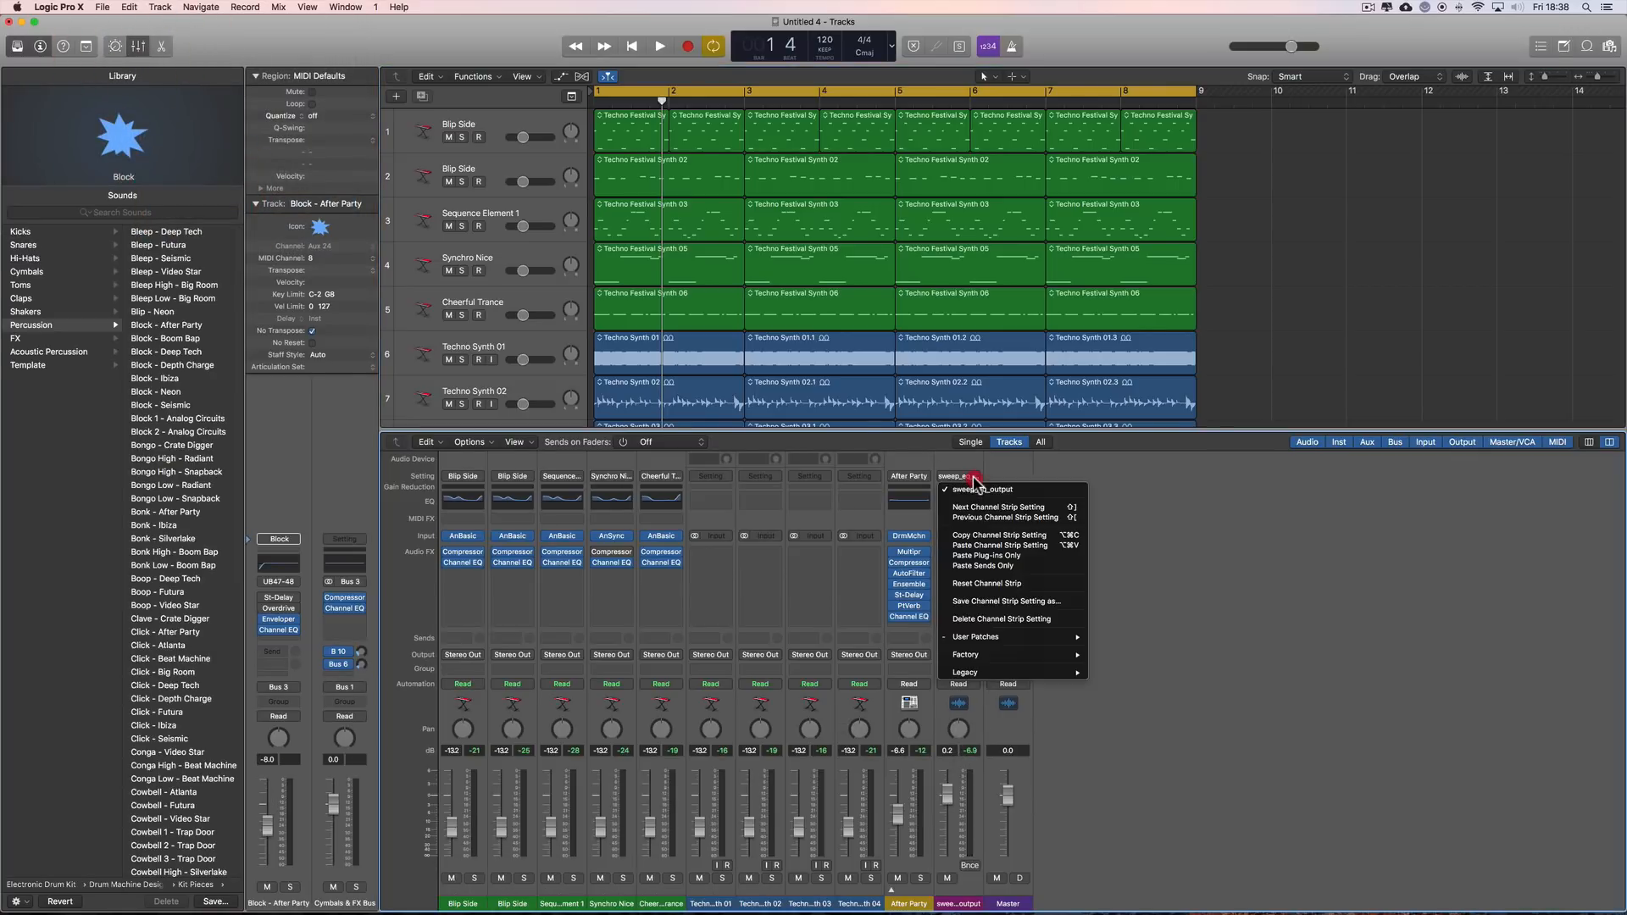
pyautogui.click(985, 584)
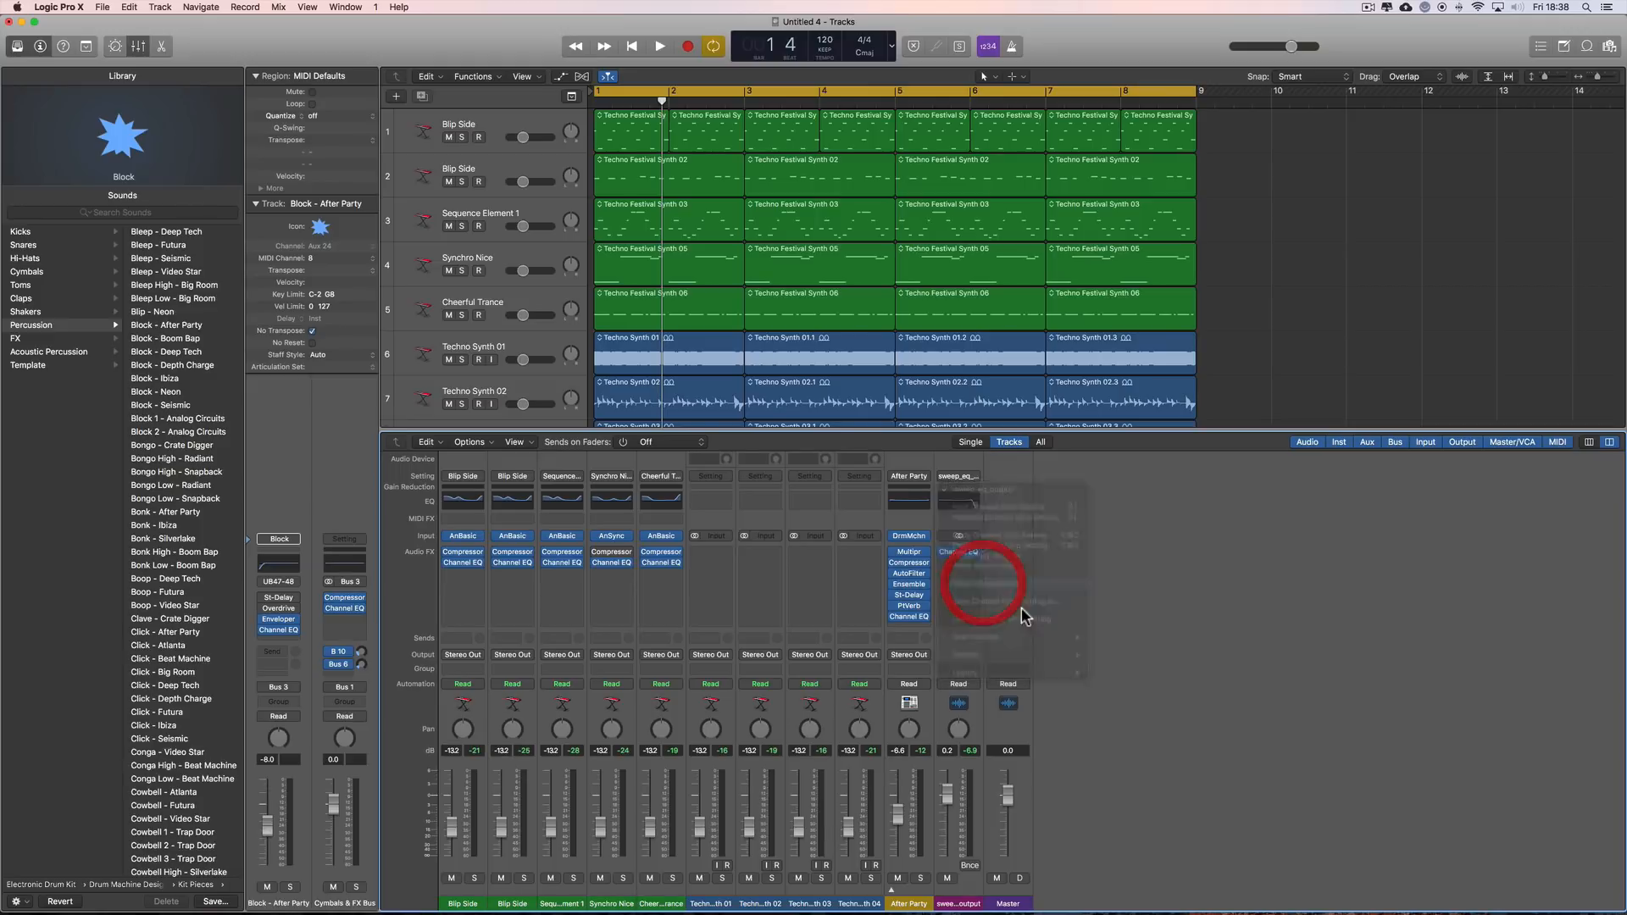
# - Route the outputs of all channel strips from Blip Side through After Party to Bus 8
pyautogui.click(462, 901)
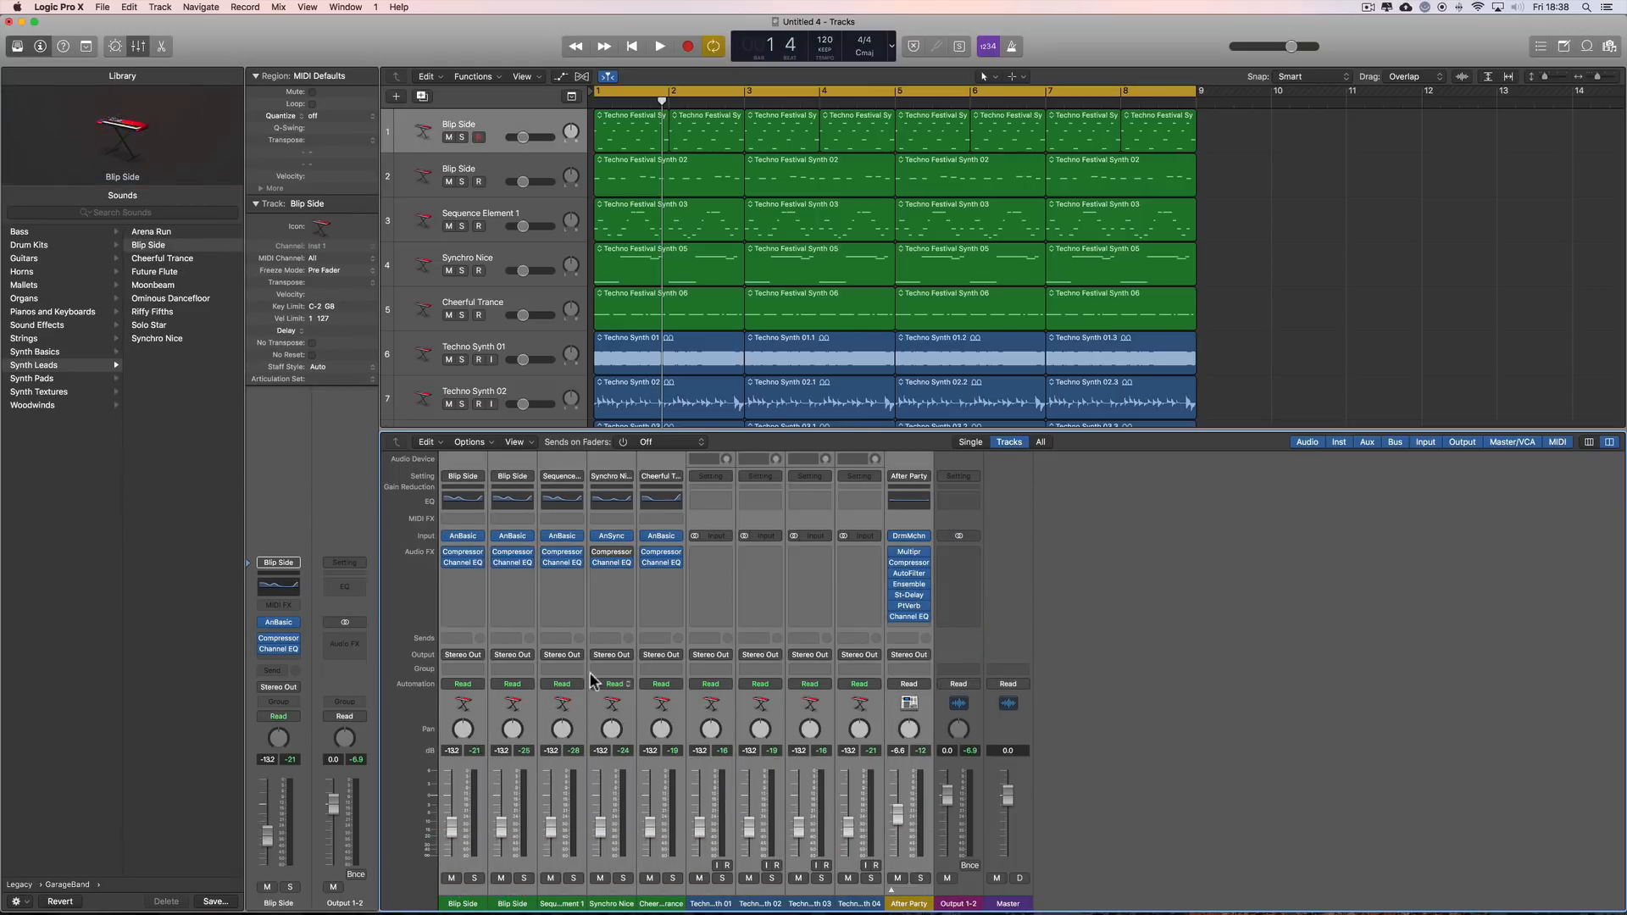
pyautogui.click(475, 657)
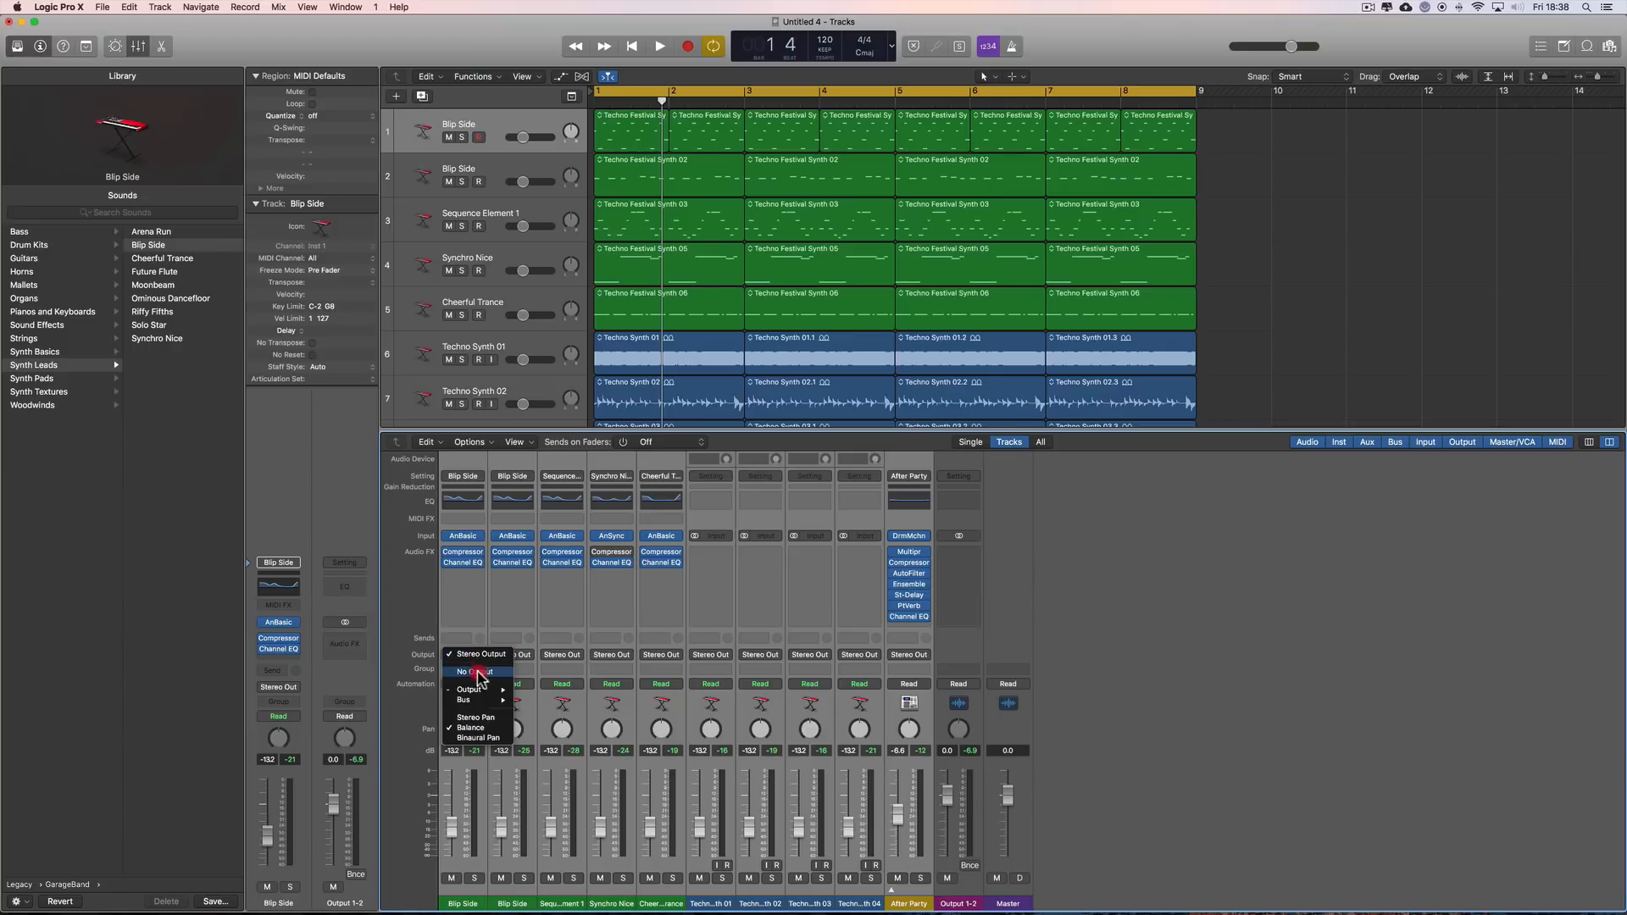
pyautogui.moveTo(485, 701)
pyautogui.click(548, 599)
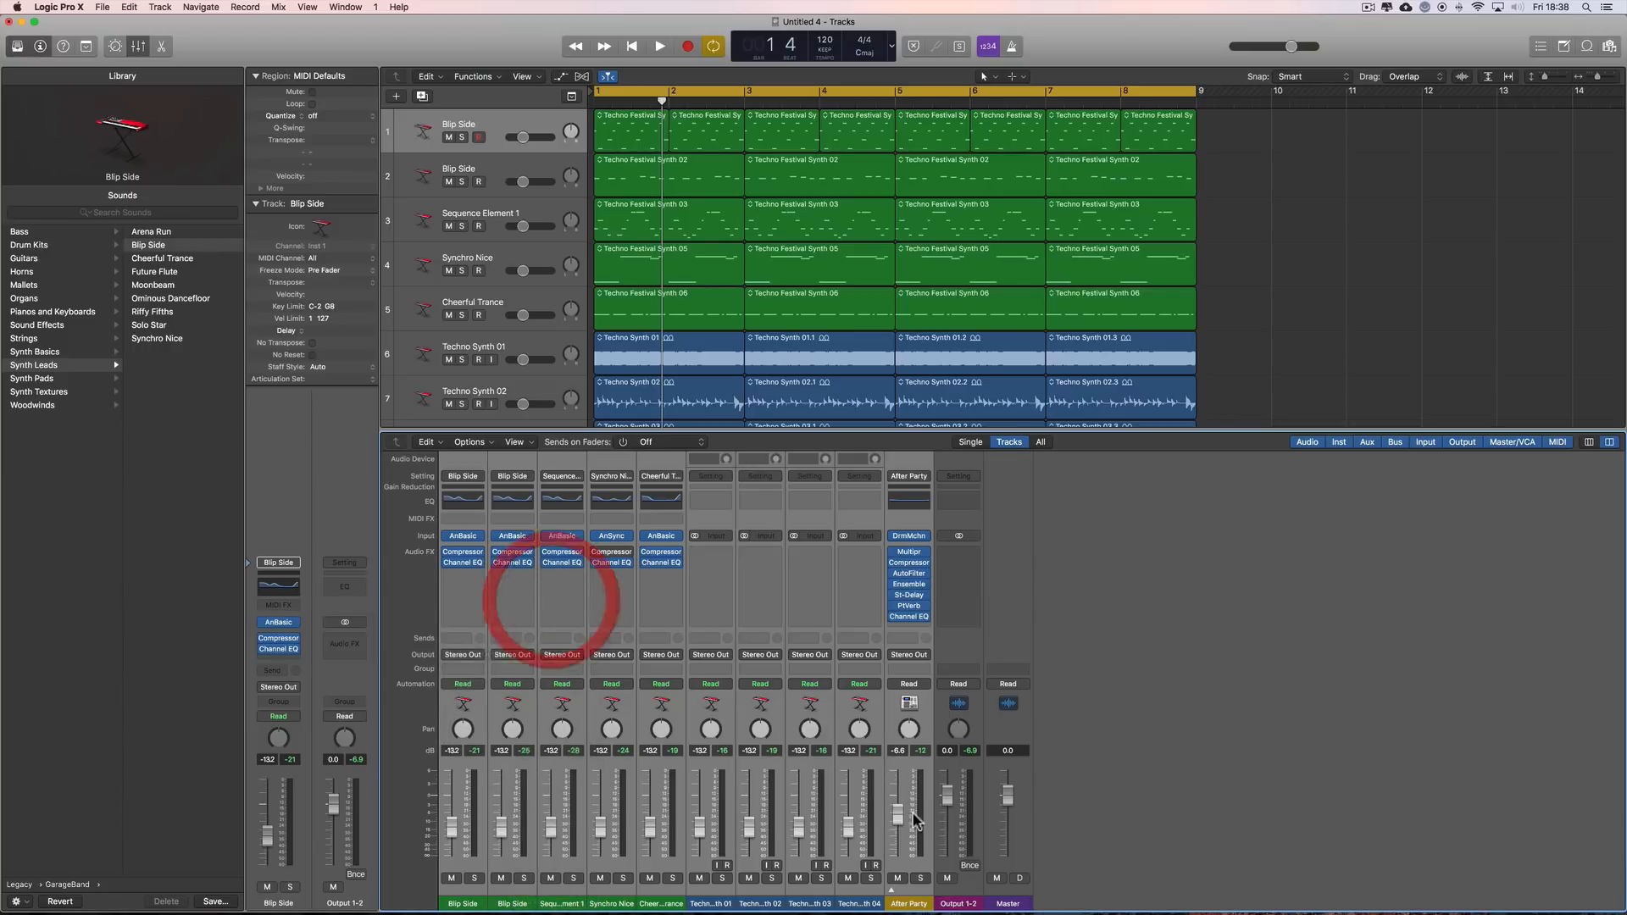
# - Create an arrangement track for the Bus 8 aux channel strip, hide the mixer and increase the new track's height
pyautogui.click(962, 894)
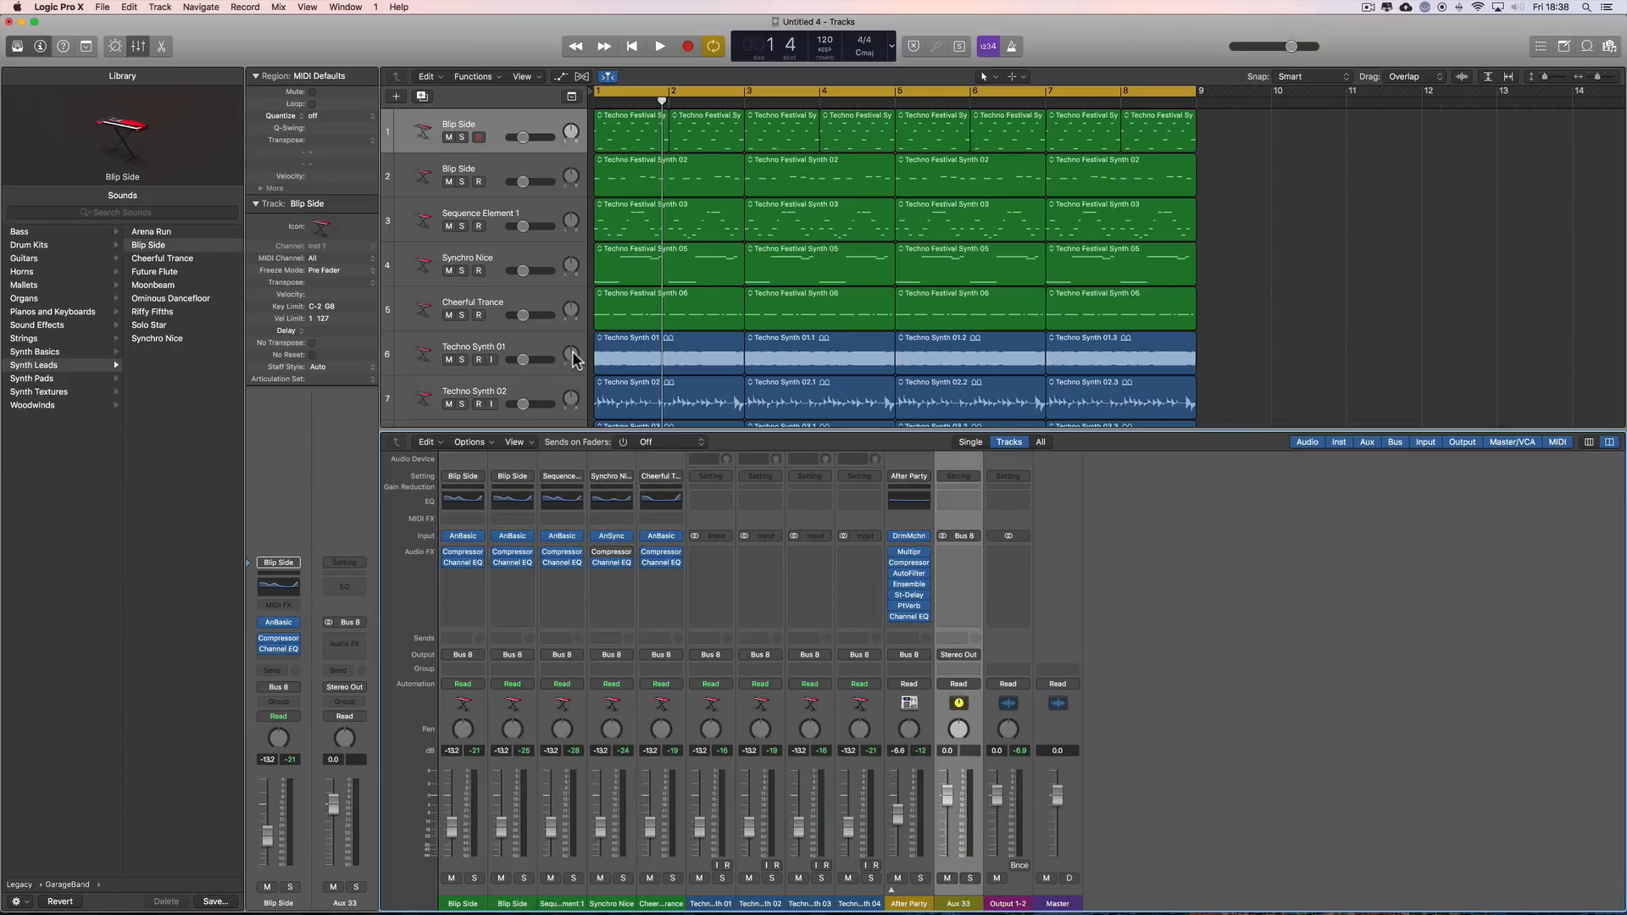
pyautogui.scroll(-3, 542, 390)
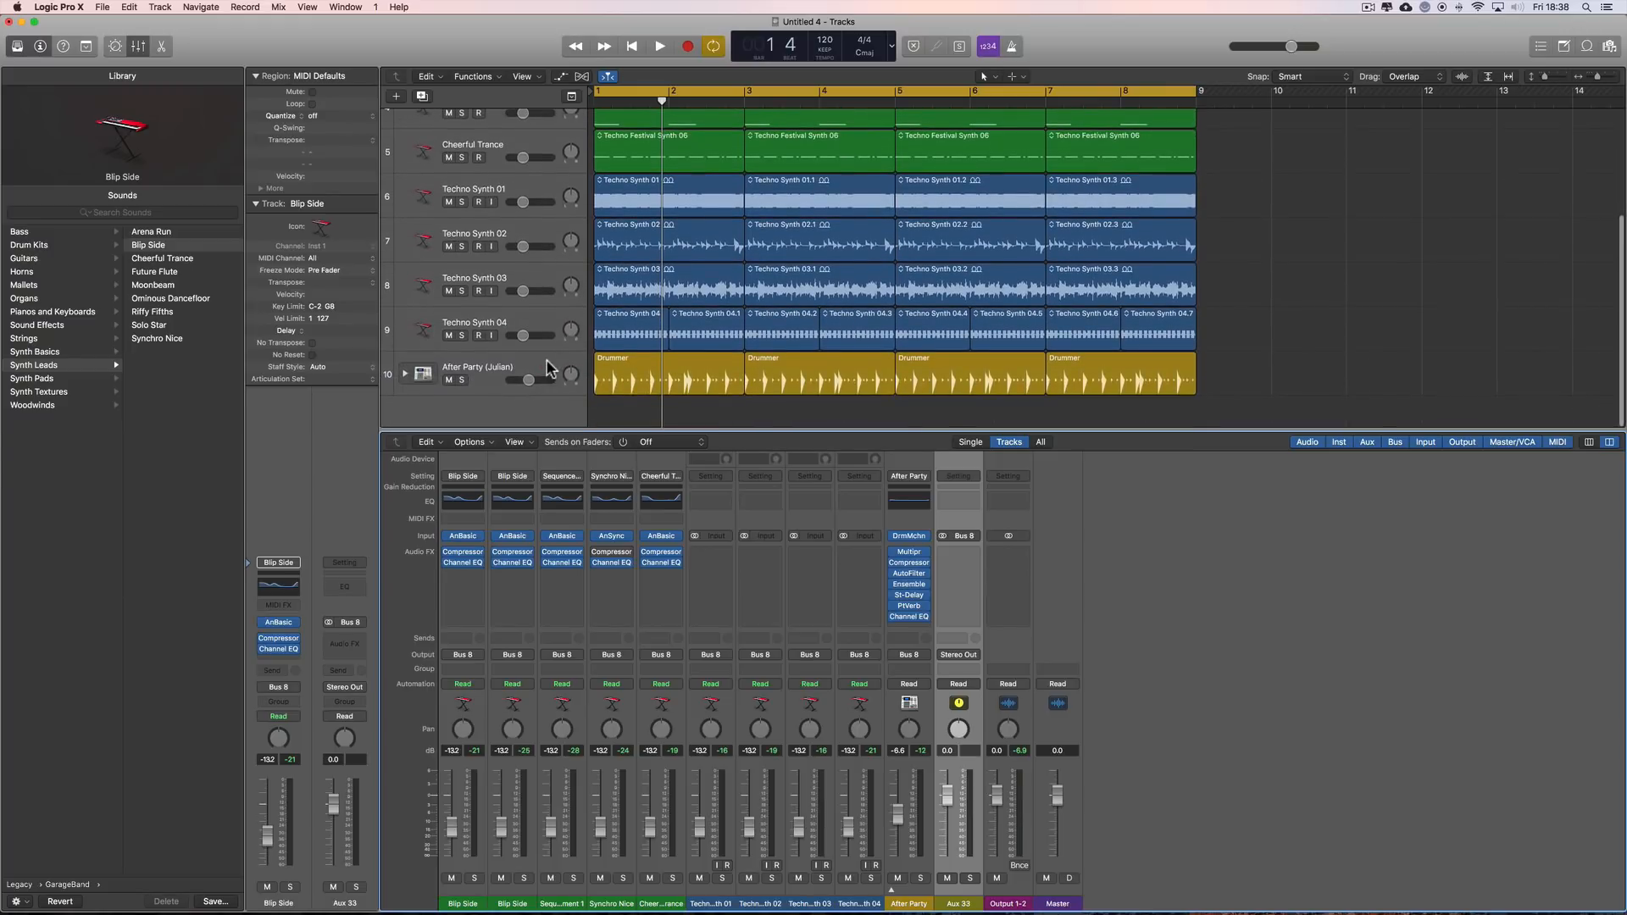
pyautogui.click(545, 391)
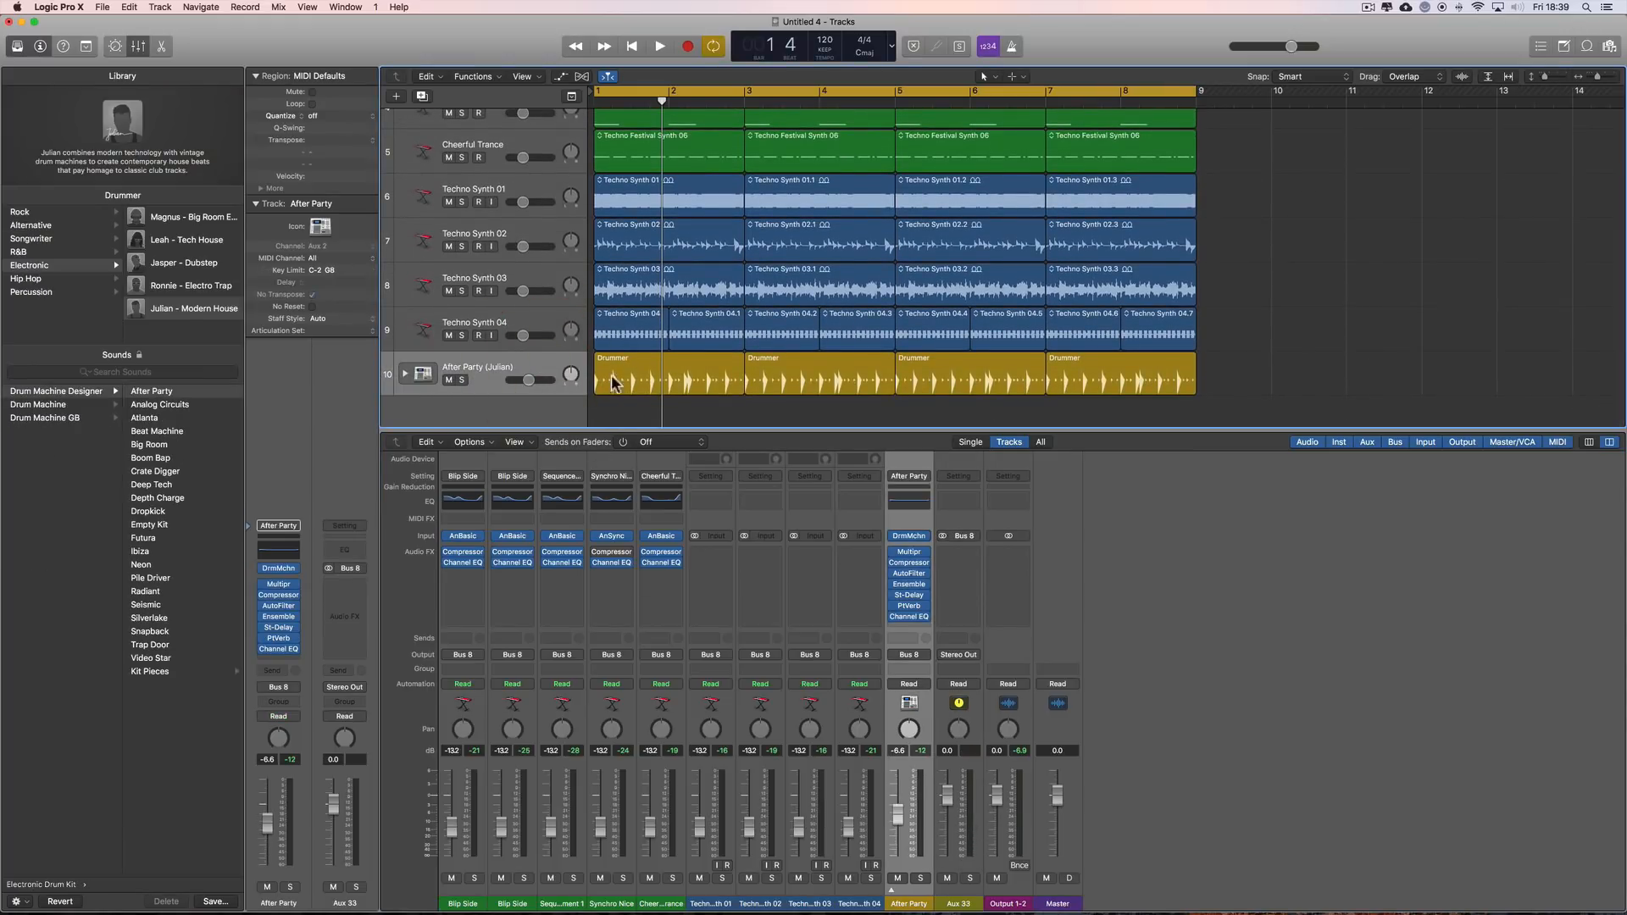
pyautogui.rightClick(975, 771)
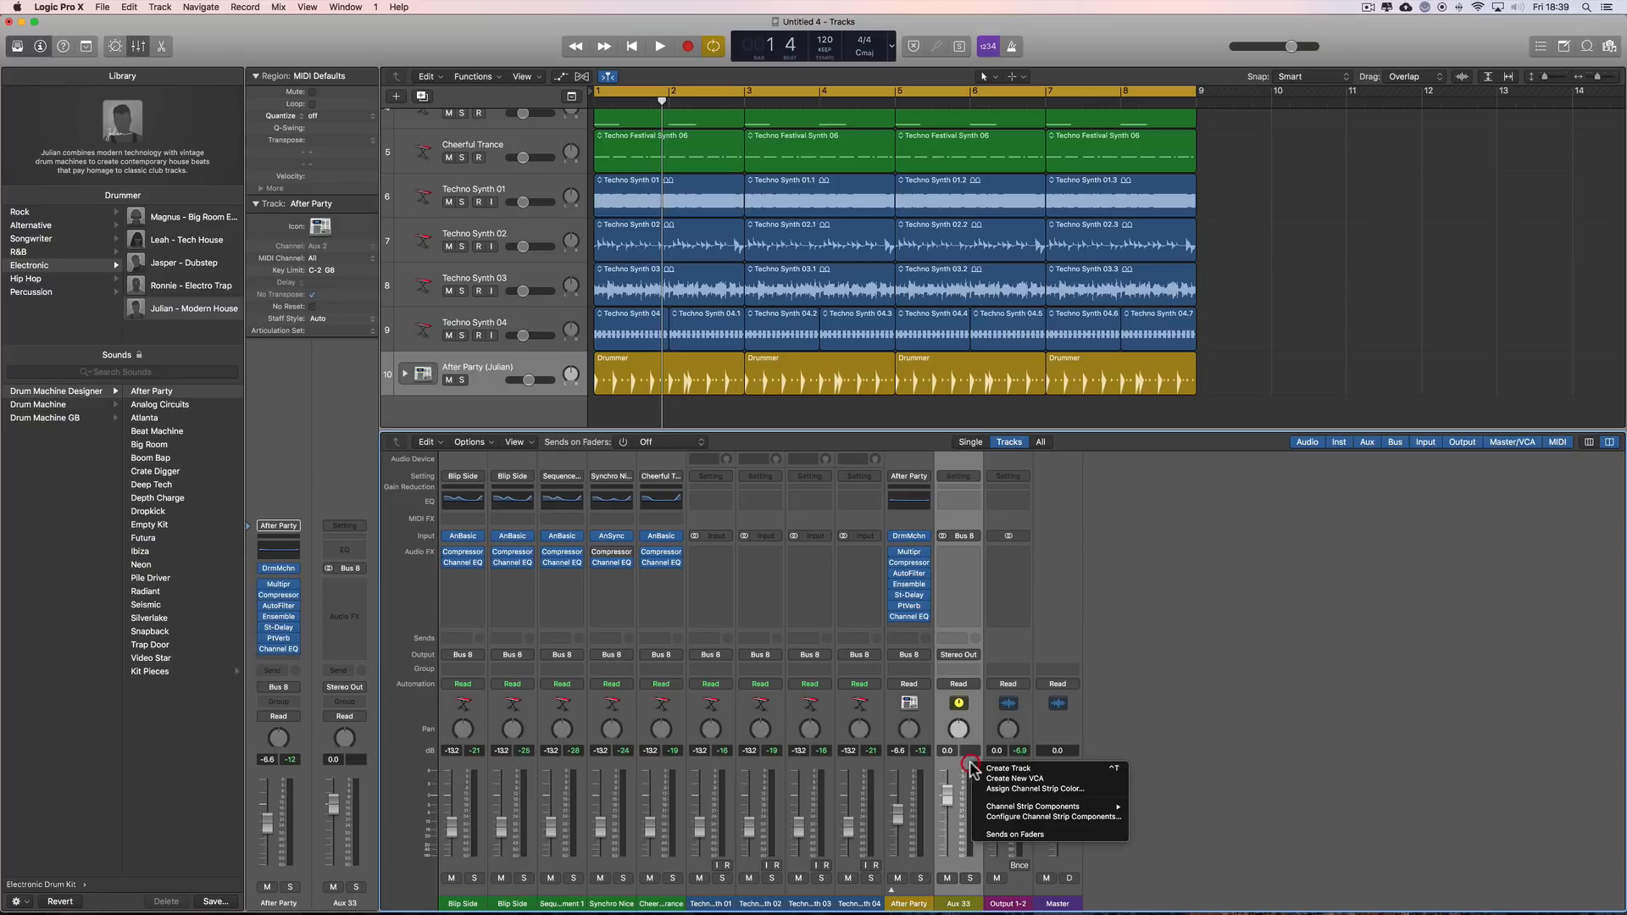
pyautogui.click(1009, 775)
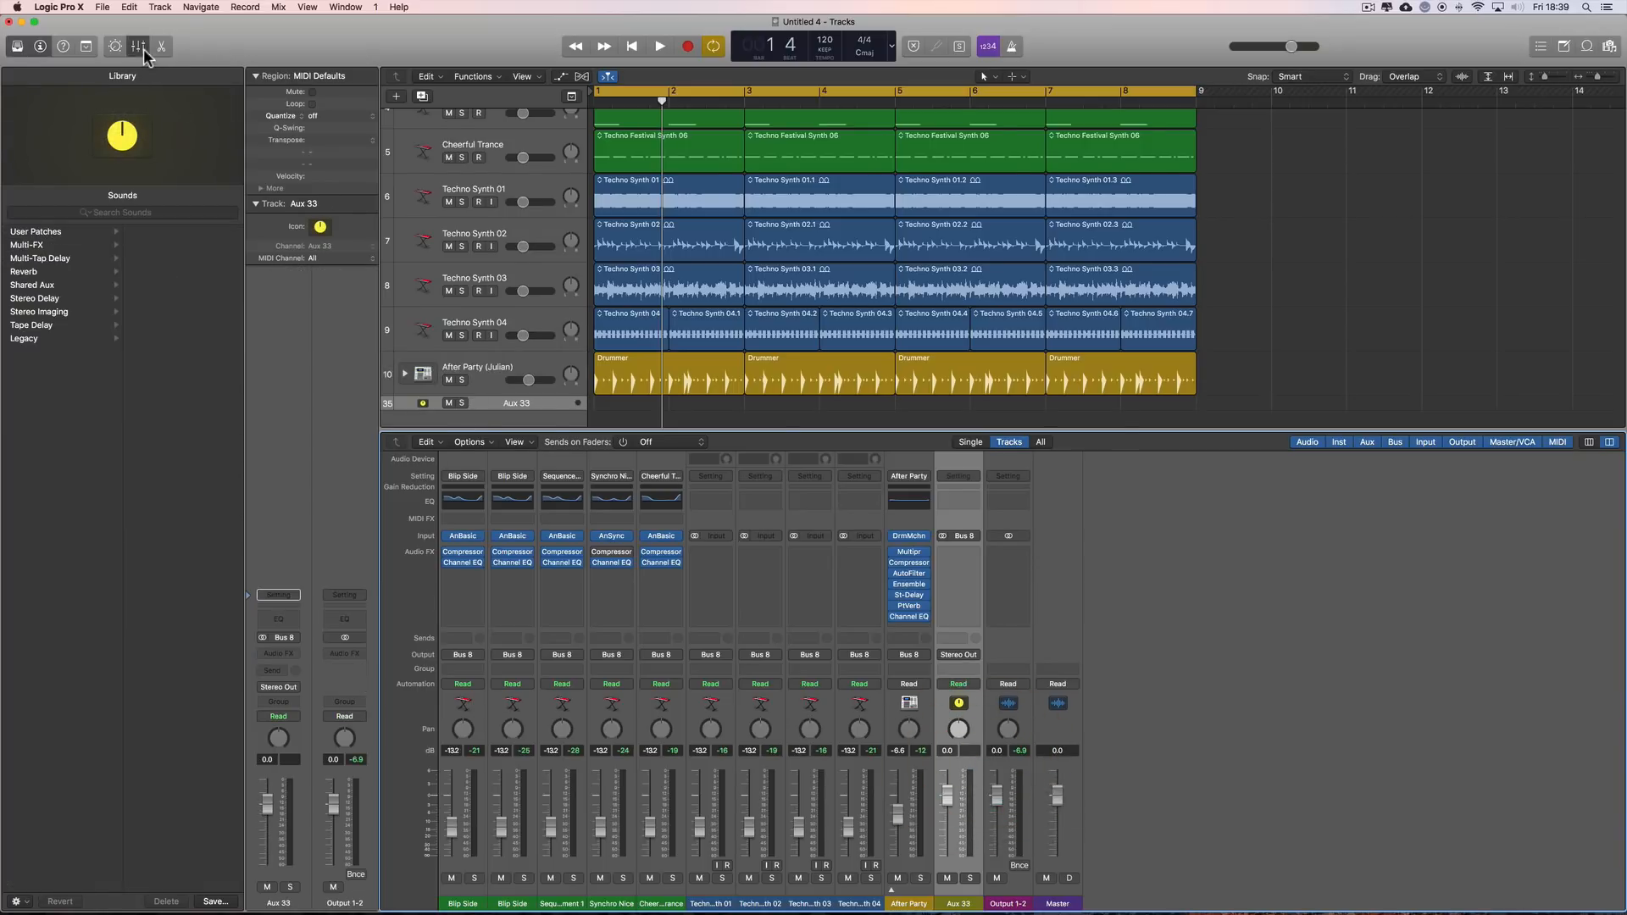
pyautogui.click(139, 46)
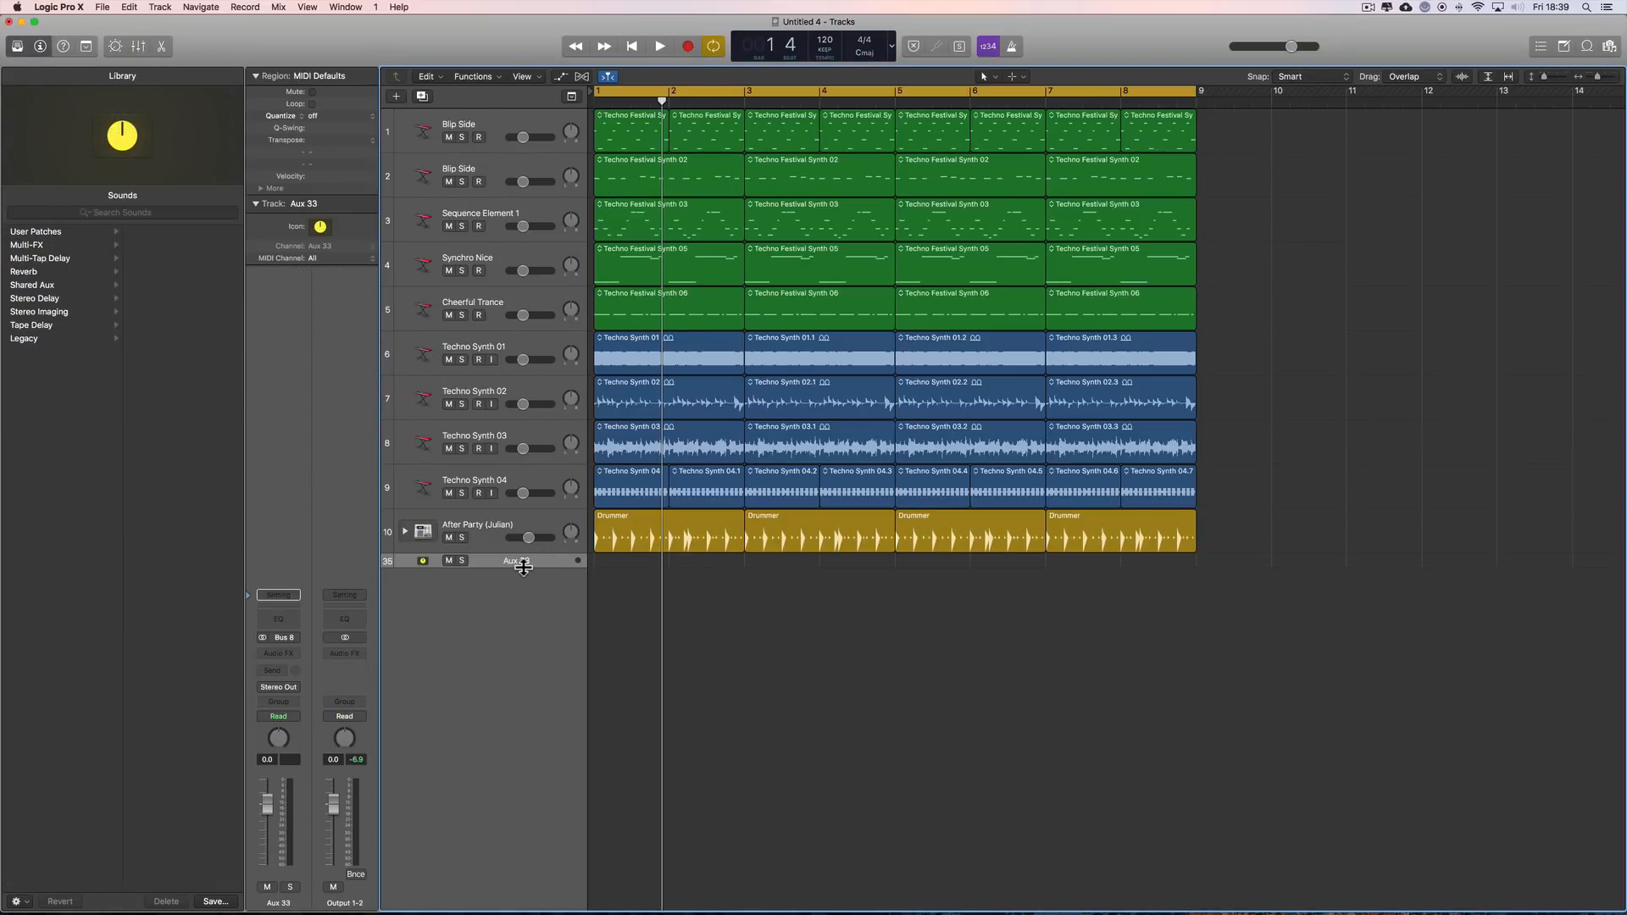
pyautogui.moveTo(523, 566); pyautogui.dragTo(509, 632)
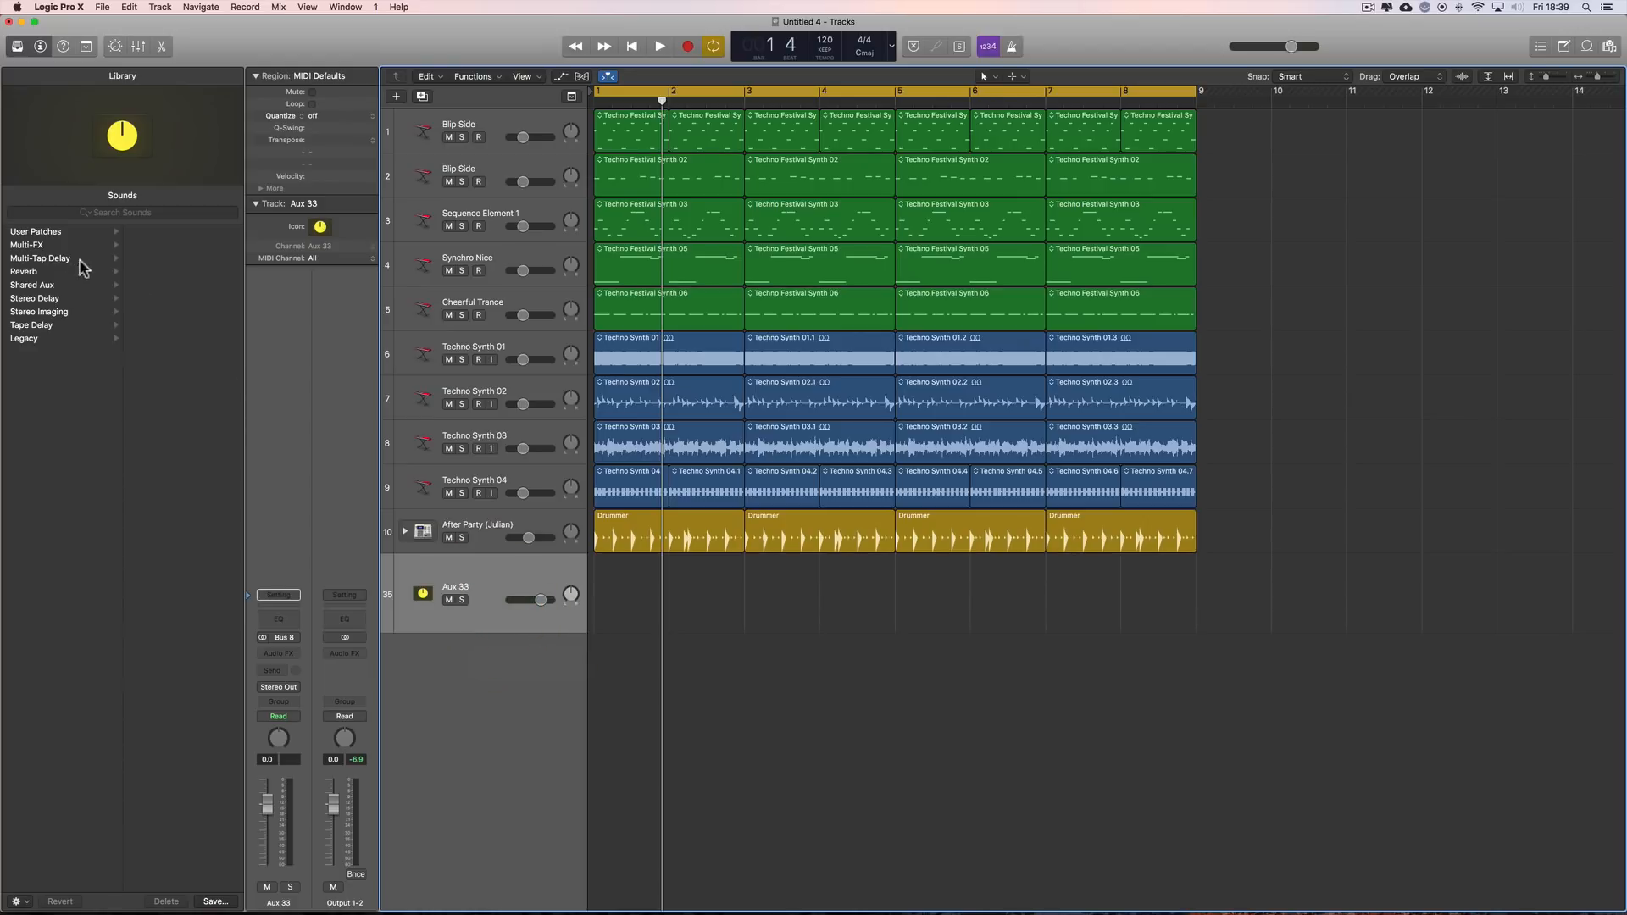
# - Load the user patch sweep_eq_bus onto the Aux 33 track, show its smart controls and slightly reduce the track height
pyautogui.click(35, 231)
pyautogui.click(159, 231)
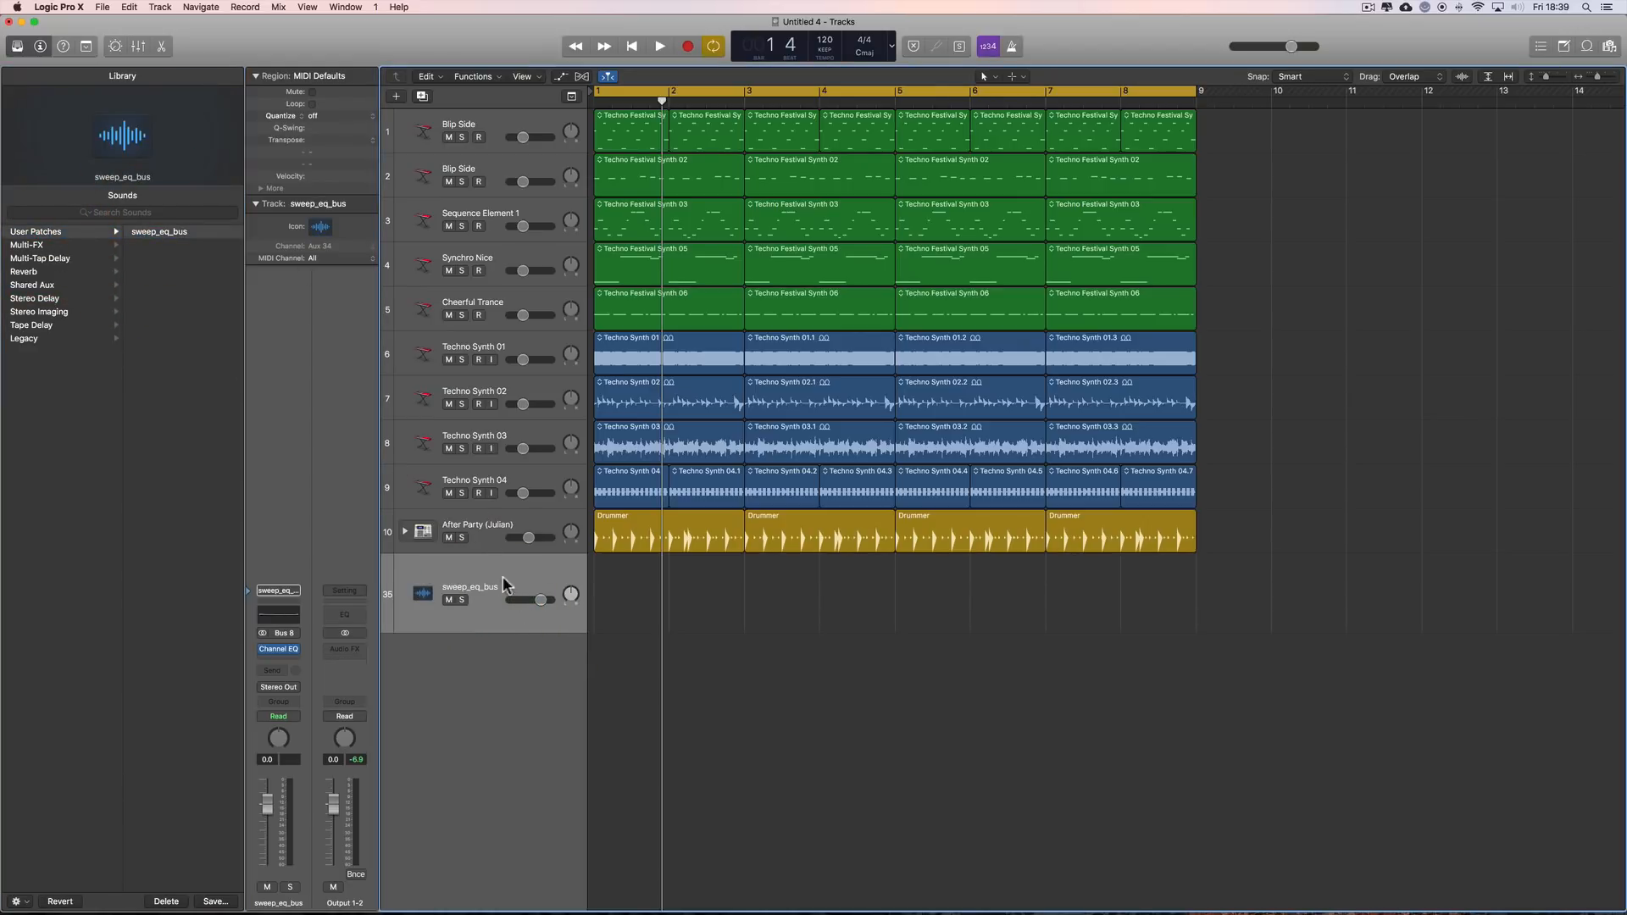
pyautogui.click(114, 45)
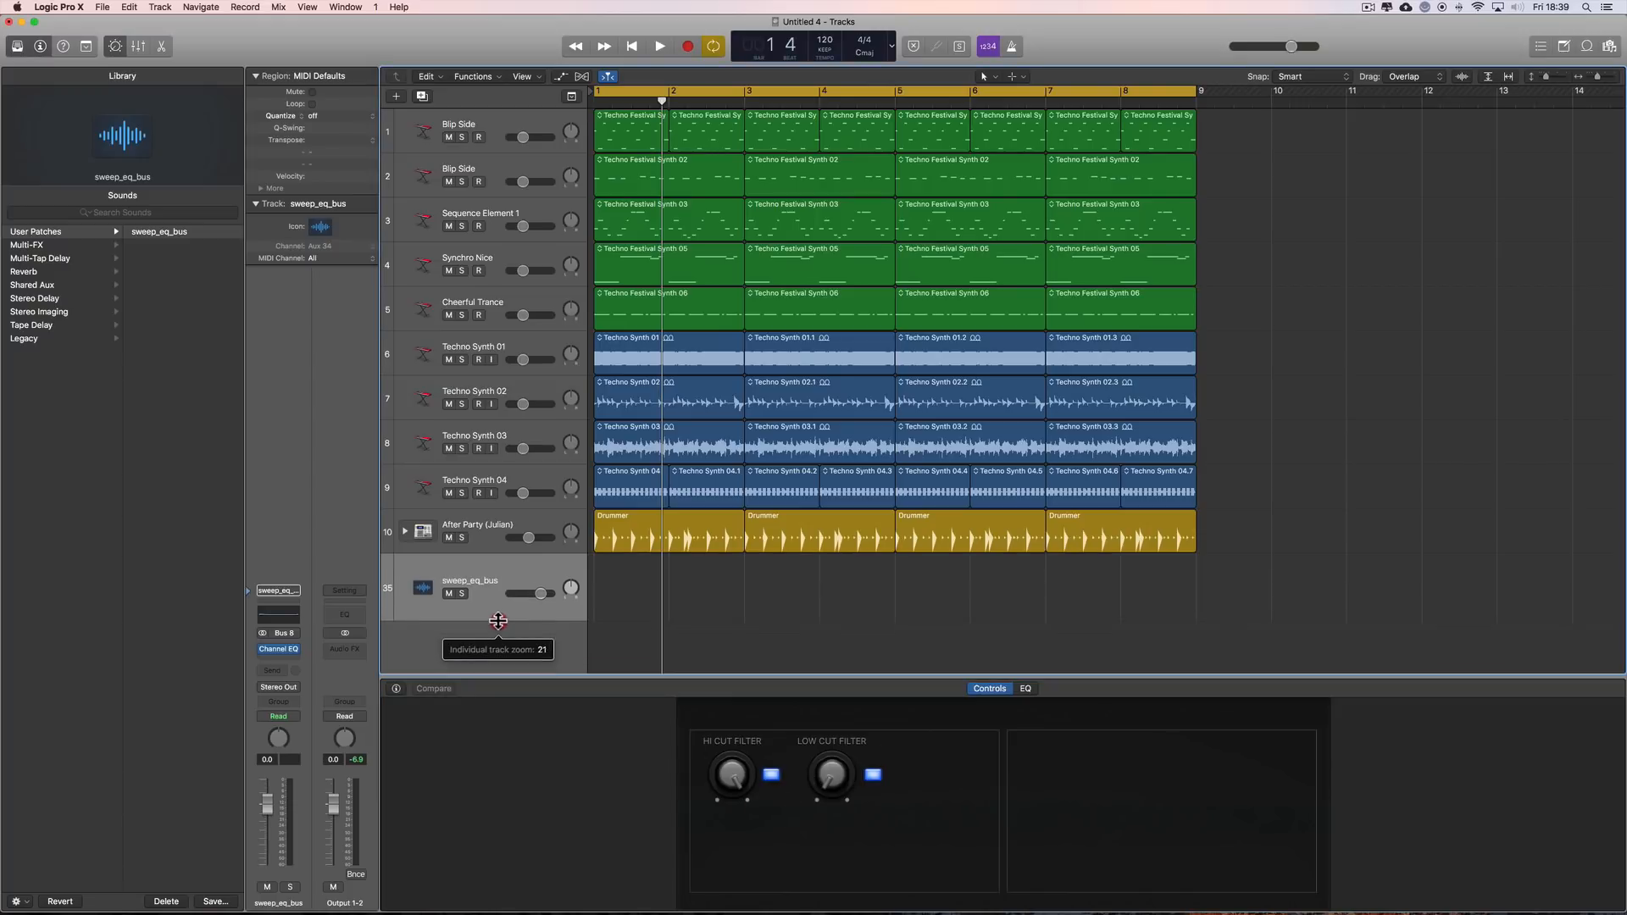
pyautogui.moveTo(498, 630); pyautogui.dragTo(497, 610)
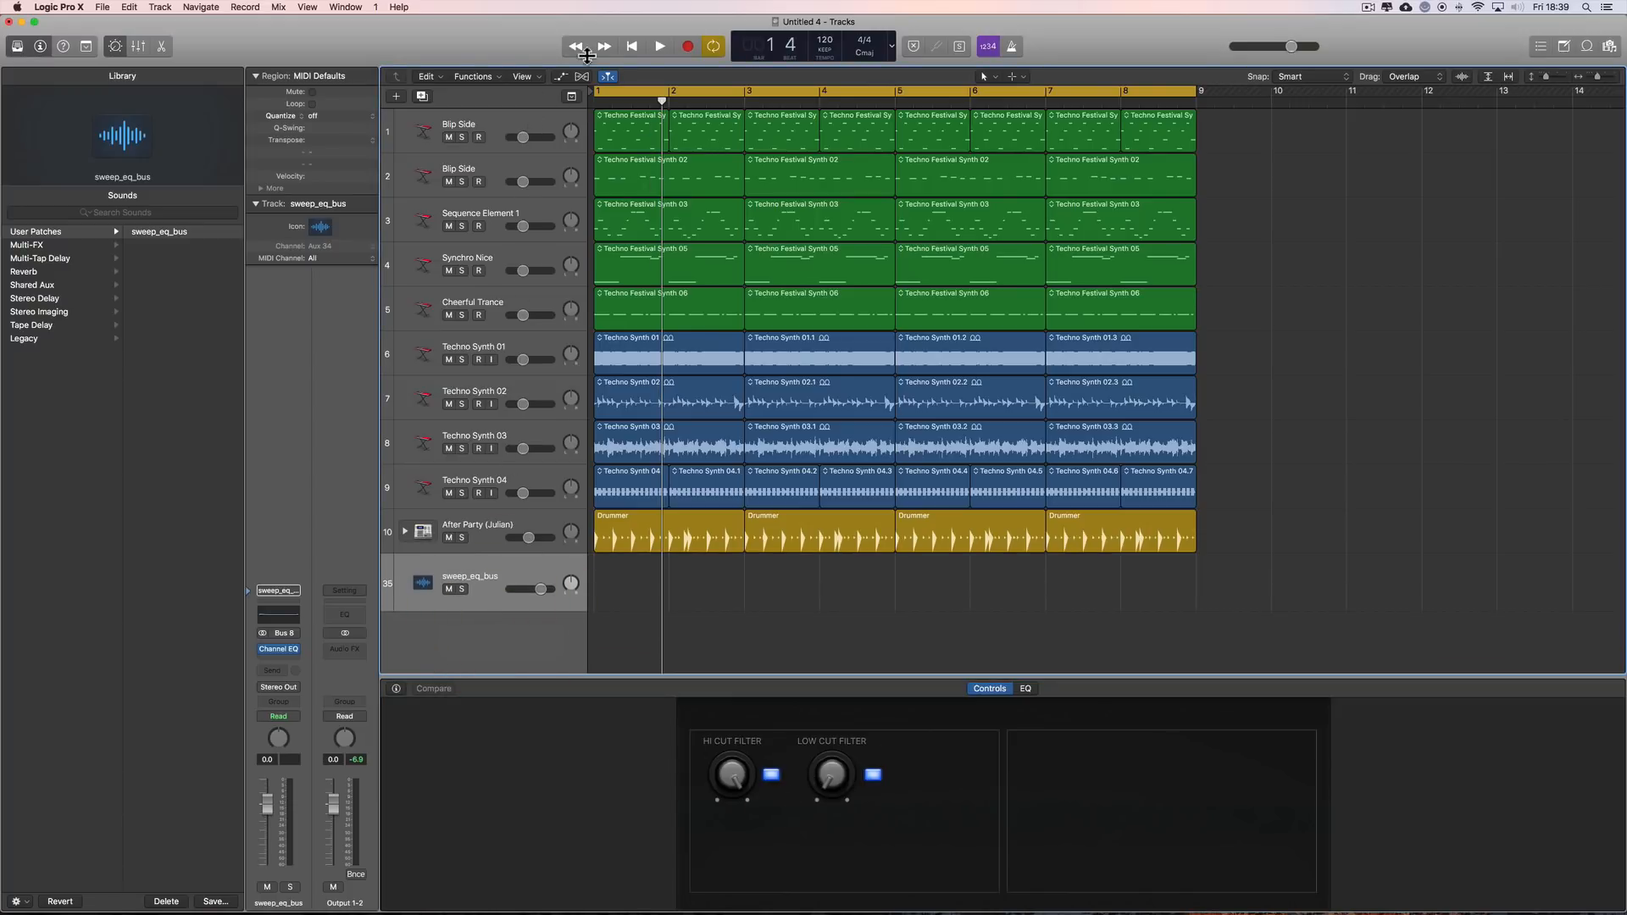
# - Insert a Compressor after the Channel EQ on the sweep_eq_bus track, play briefly, then close its window and stop playback
pyautogui.click(508, 577)
pyautogui.click(280, 663)
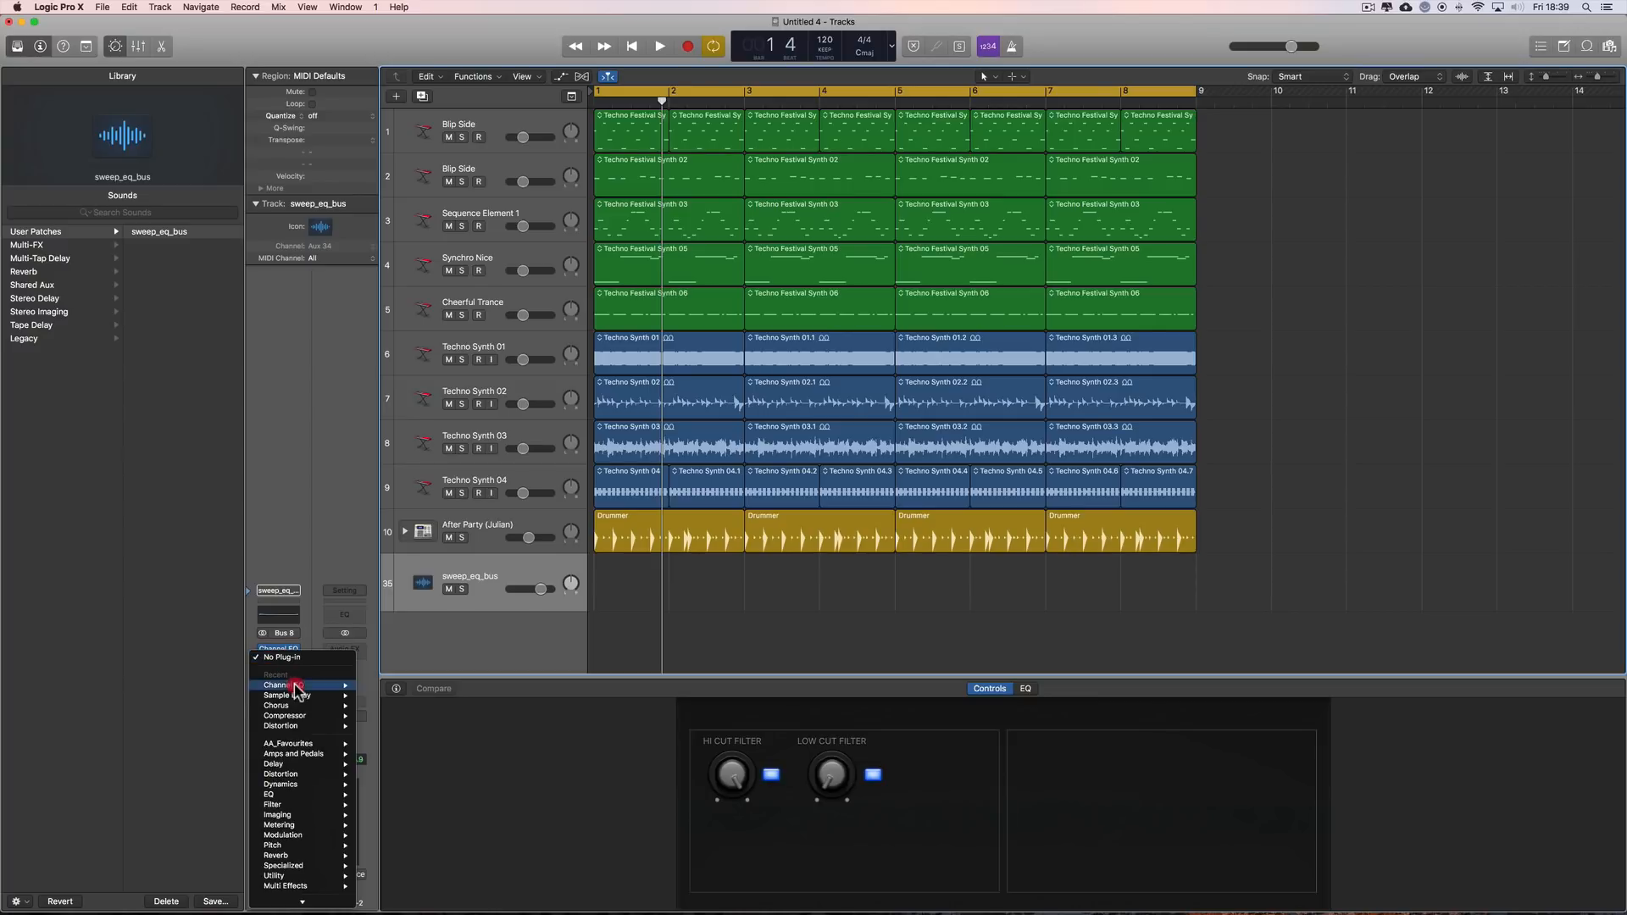
pyautogui.click(381, 716)
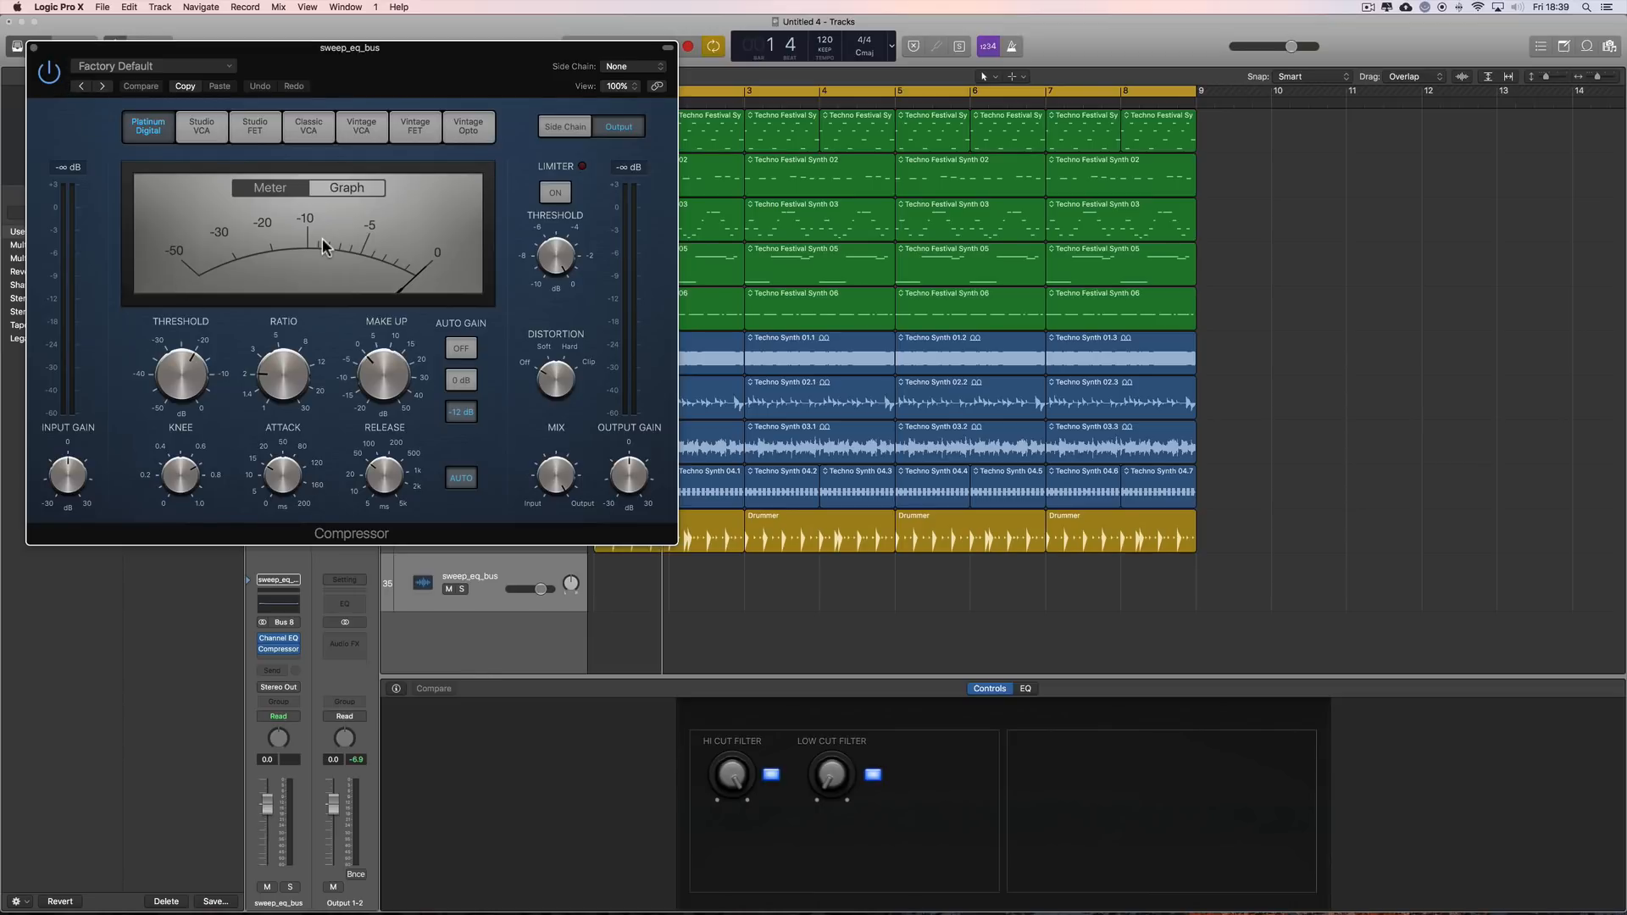
pyautogui.press('space')
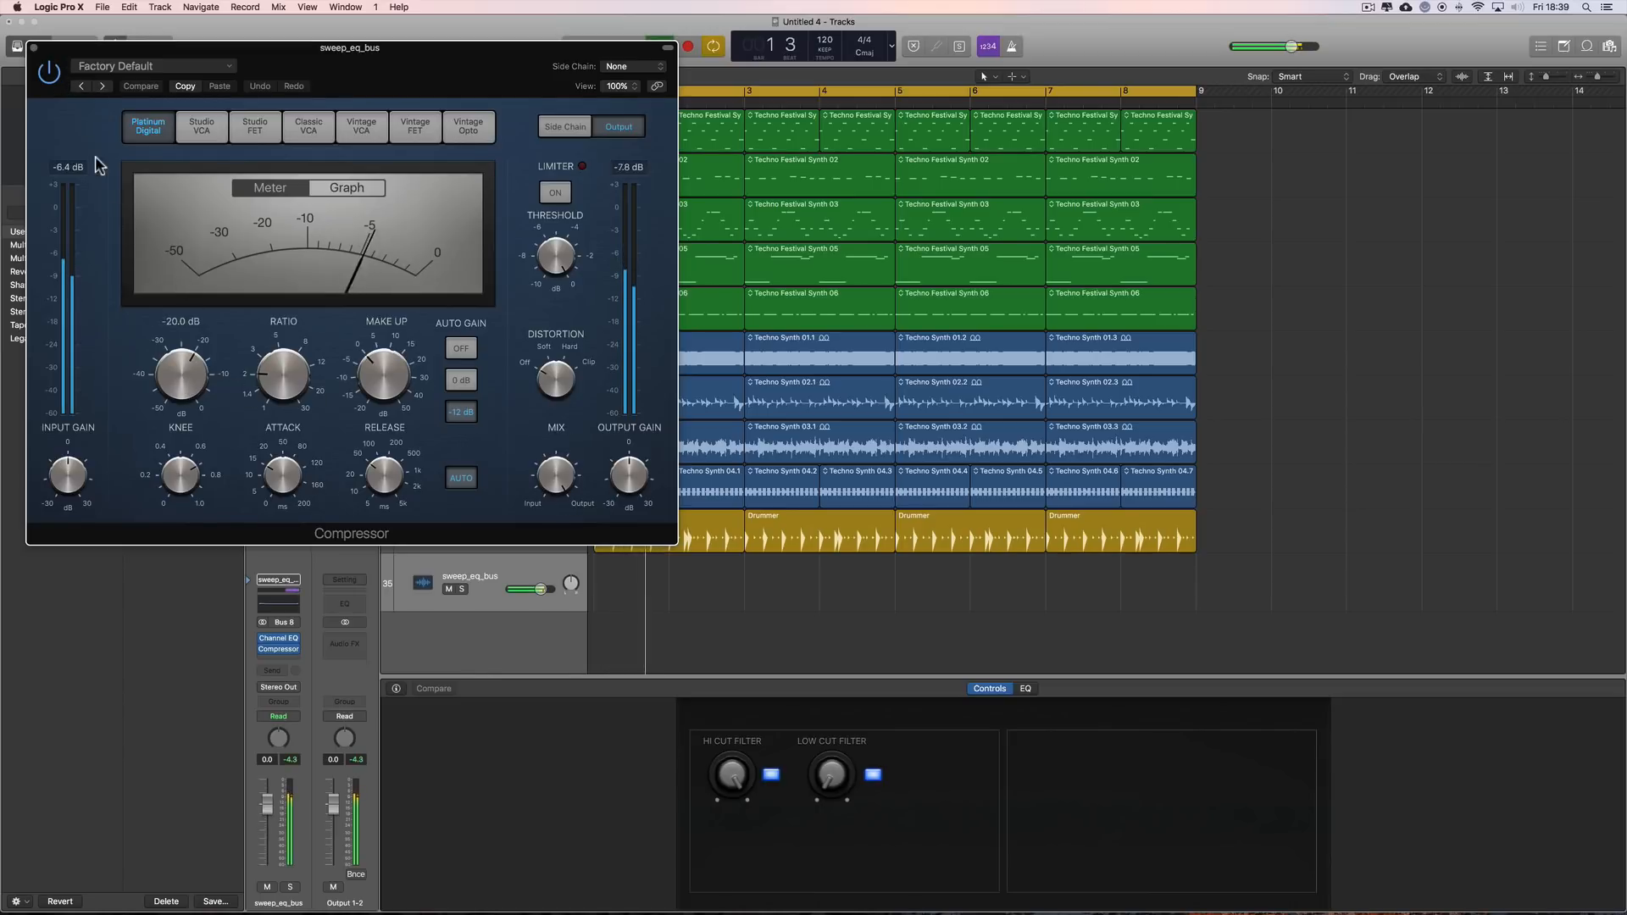
pyautogui.click(32, 47)
pyautogui.press('space')
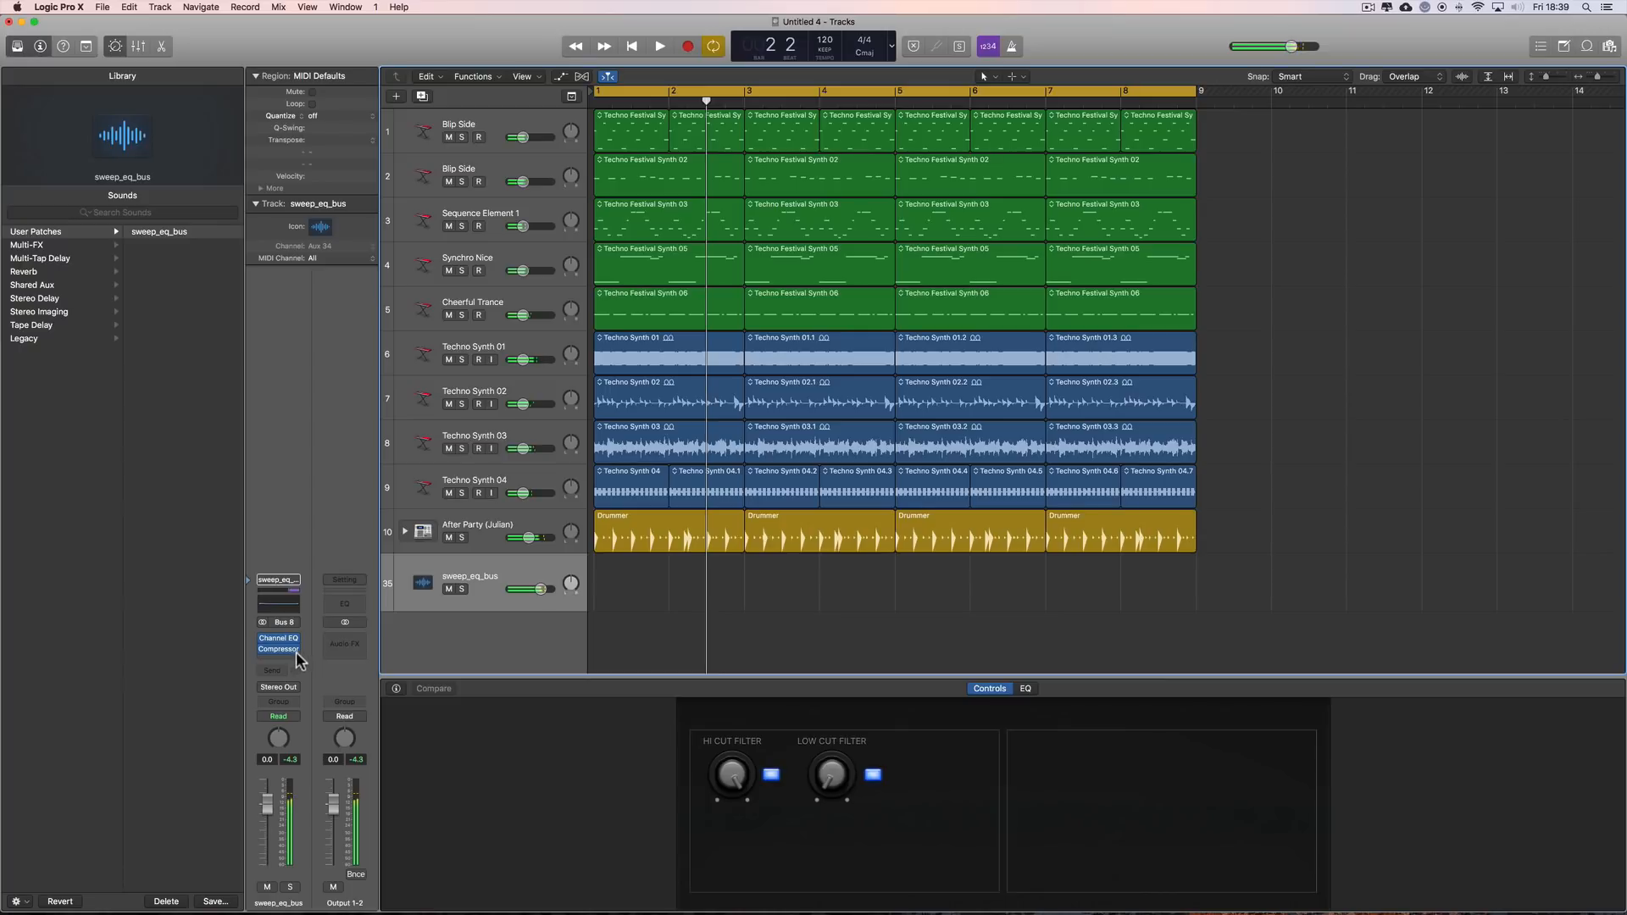
# - Insert a stereo Stereo Spread plug-in after the Compressor on the sweep_eq_bus channel strip, move its window over the arrangement and close it
pyautogui.click(297, 658)
pyautogui.moveTo(293, 717)
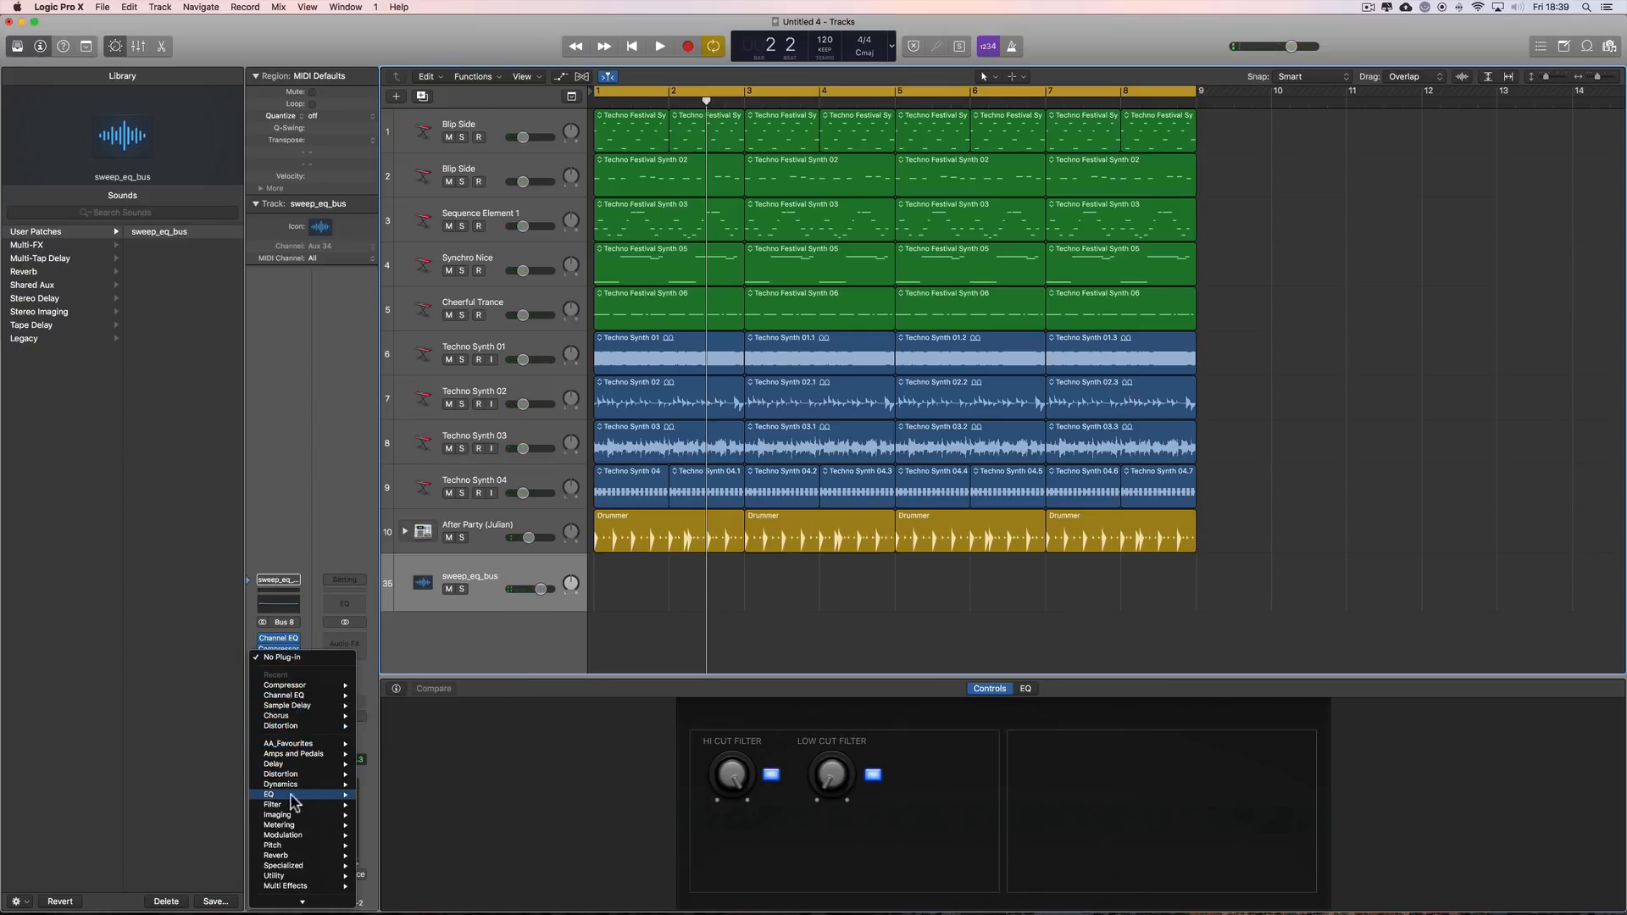
pyautogui.moveTo(292, 815)
pyautogui.moveTo(418, 835)
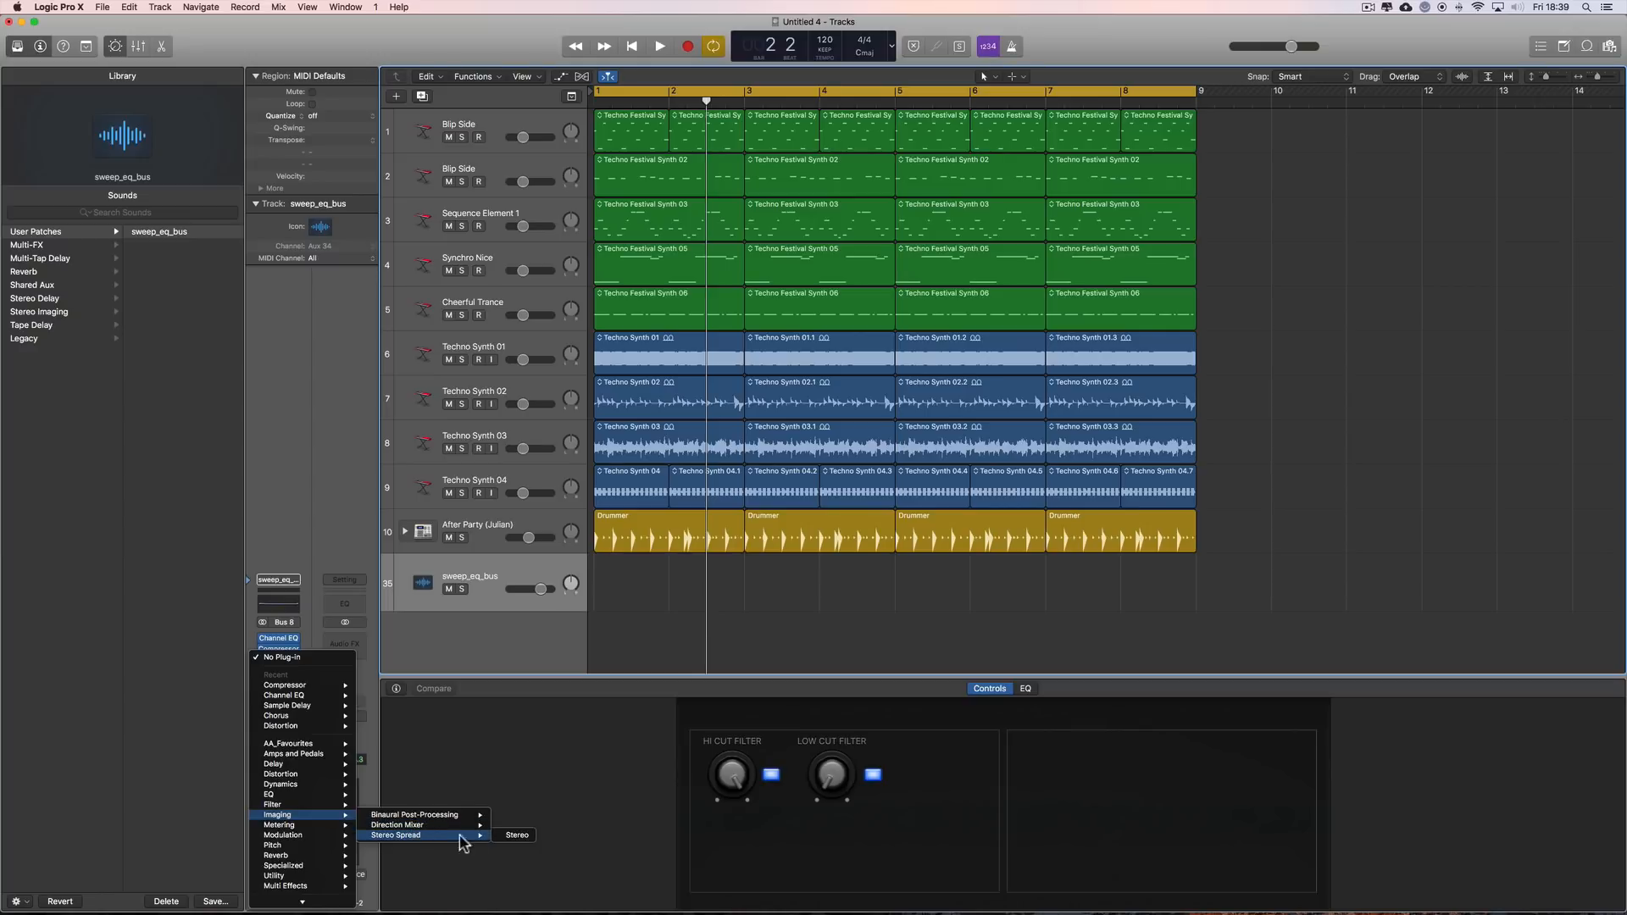
pyautogui.click(517, 836)
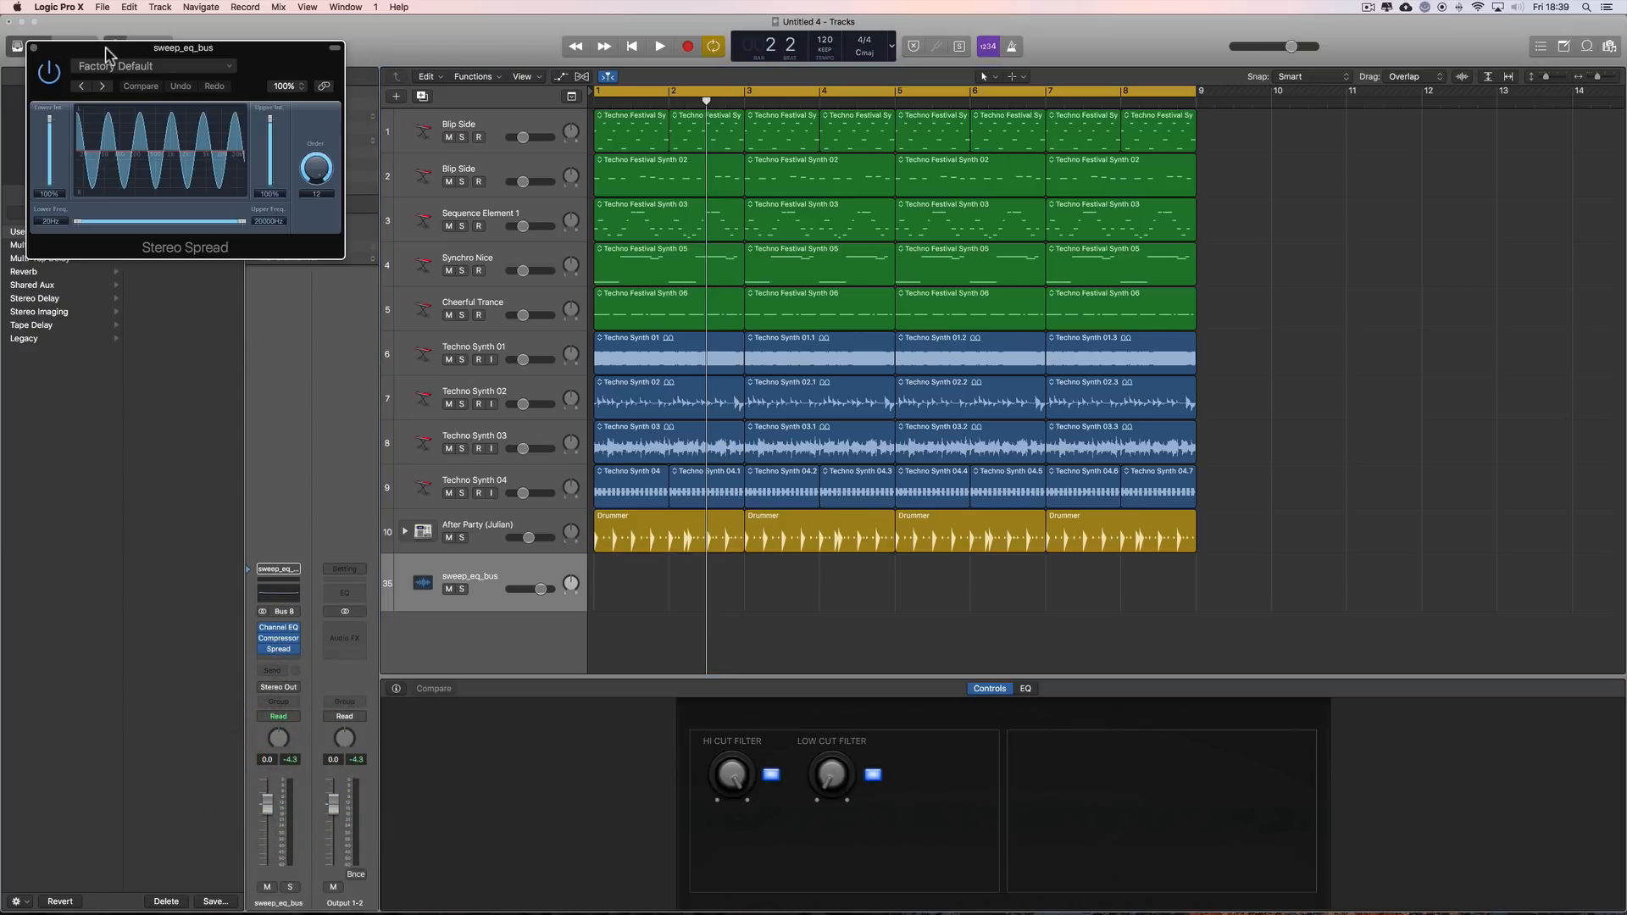
pyautogui.moveTo(105, 55); pyautogui.dragTo(1100, 284)
pyautogui.click(1025, 277)
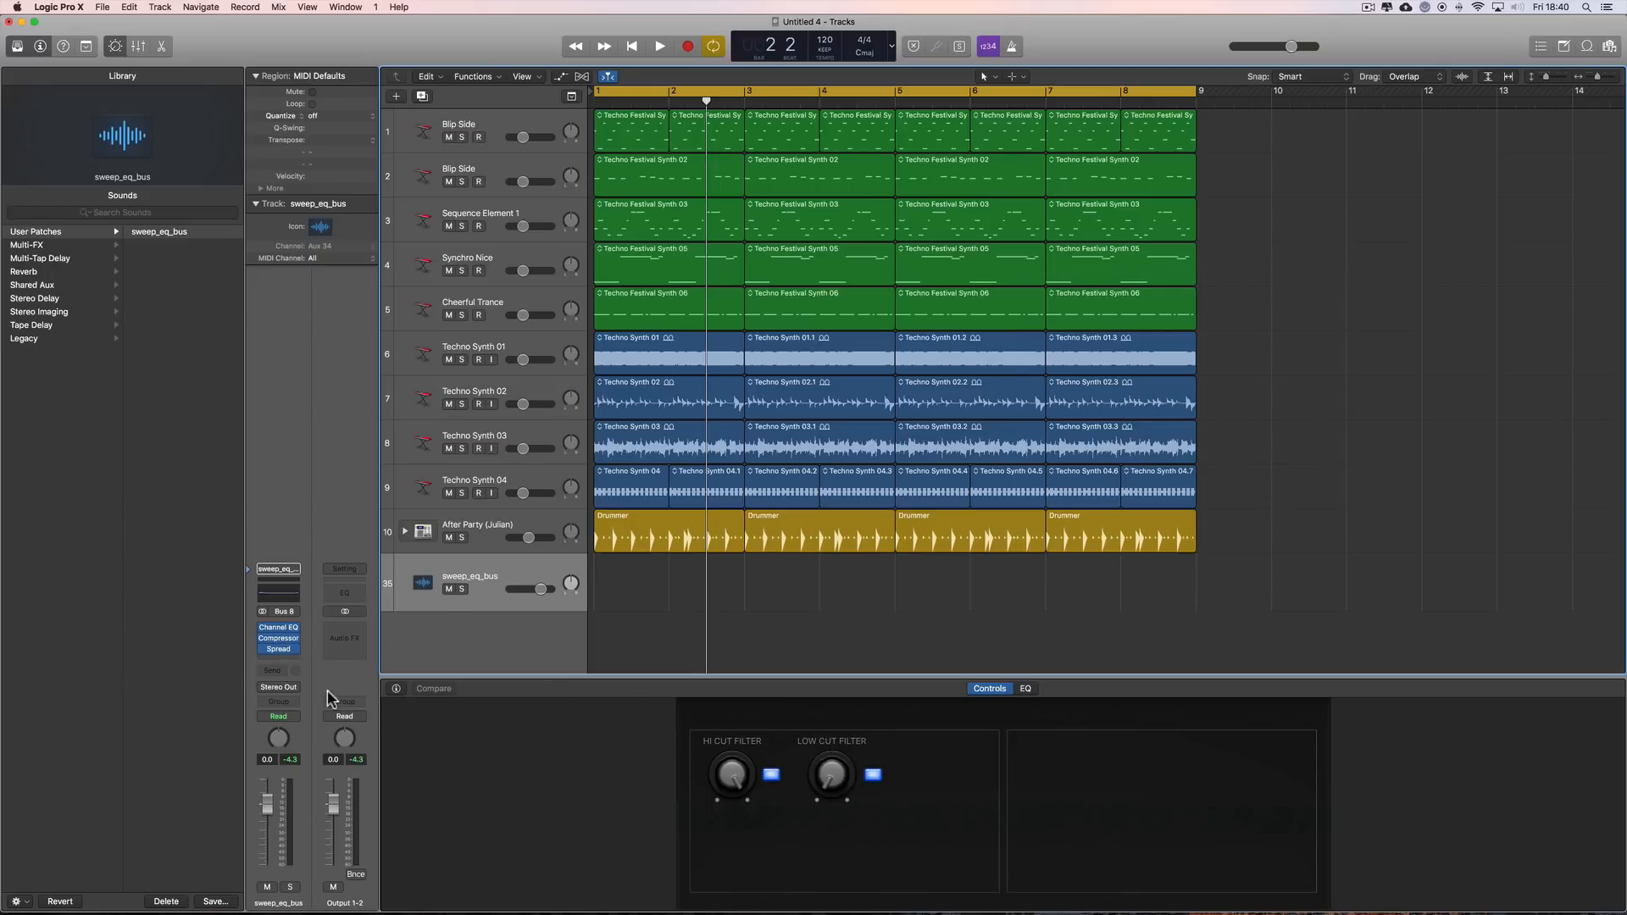
# - Lower the sweep_eq_bus volume fader to -0.7 dB and play the project briefly from the beginning
pyautogui.moveTo(267, 804); pyautogui.dragTo(267, 816)
pyautogui.press('Return')
pyautogui.press('space')
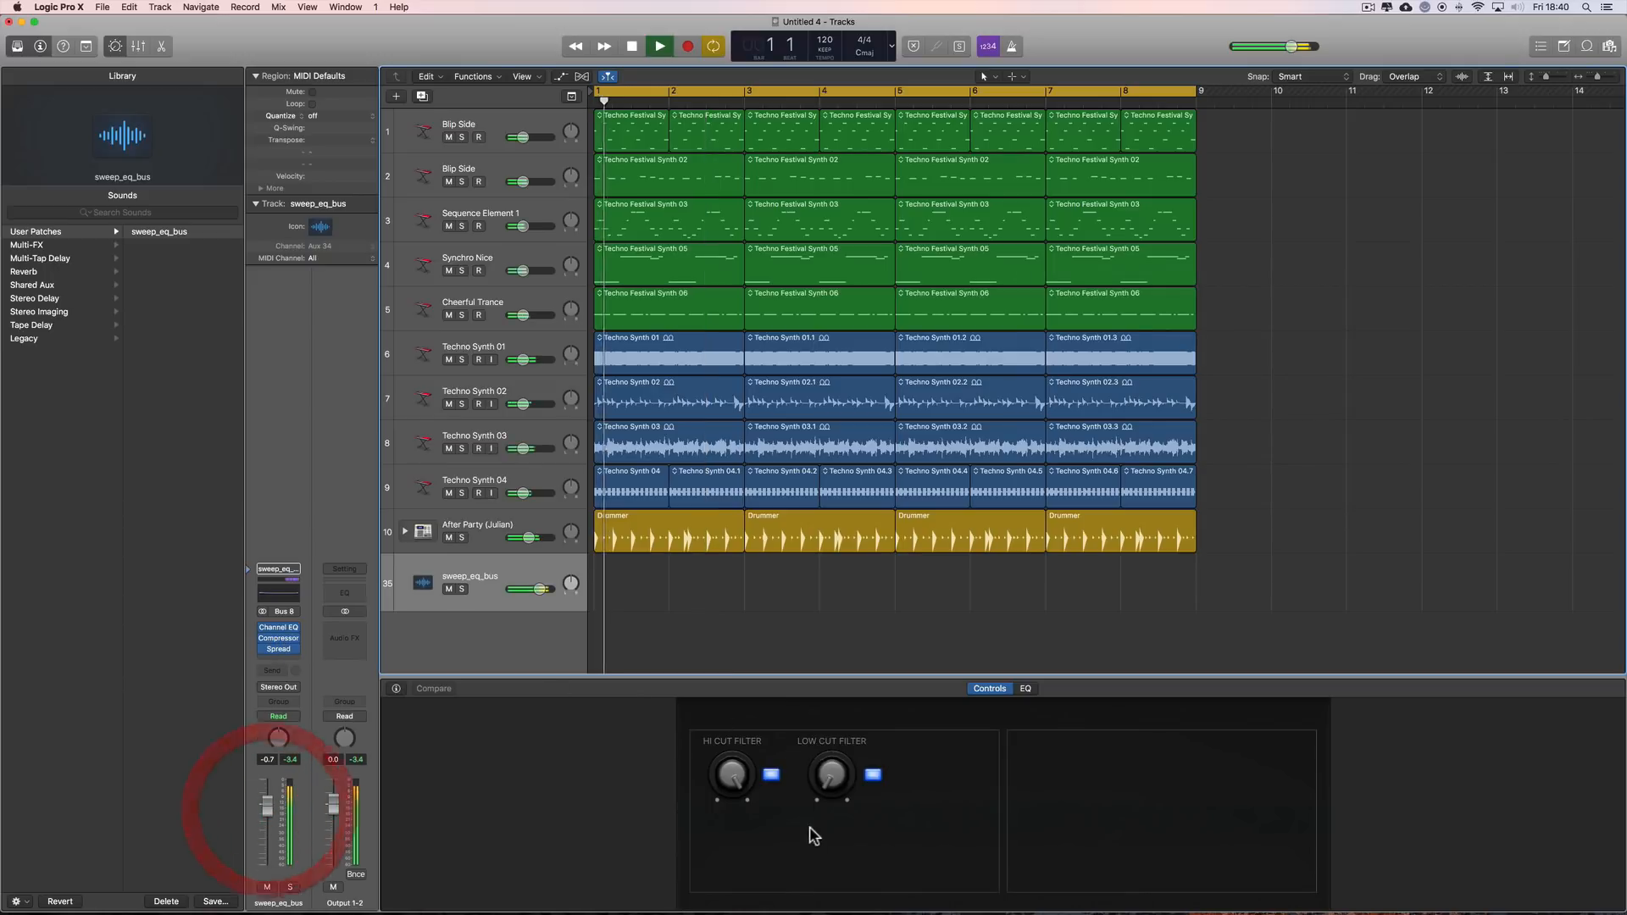
pyautogui.press('space')
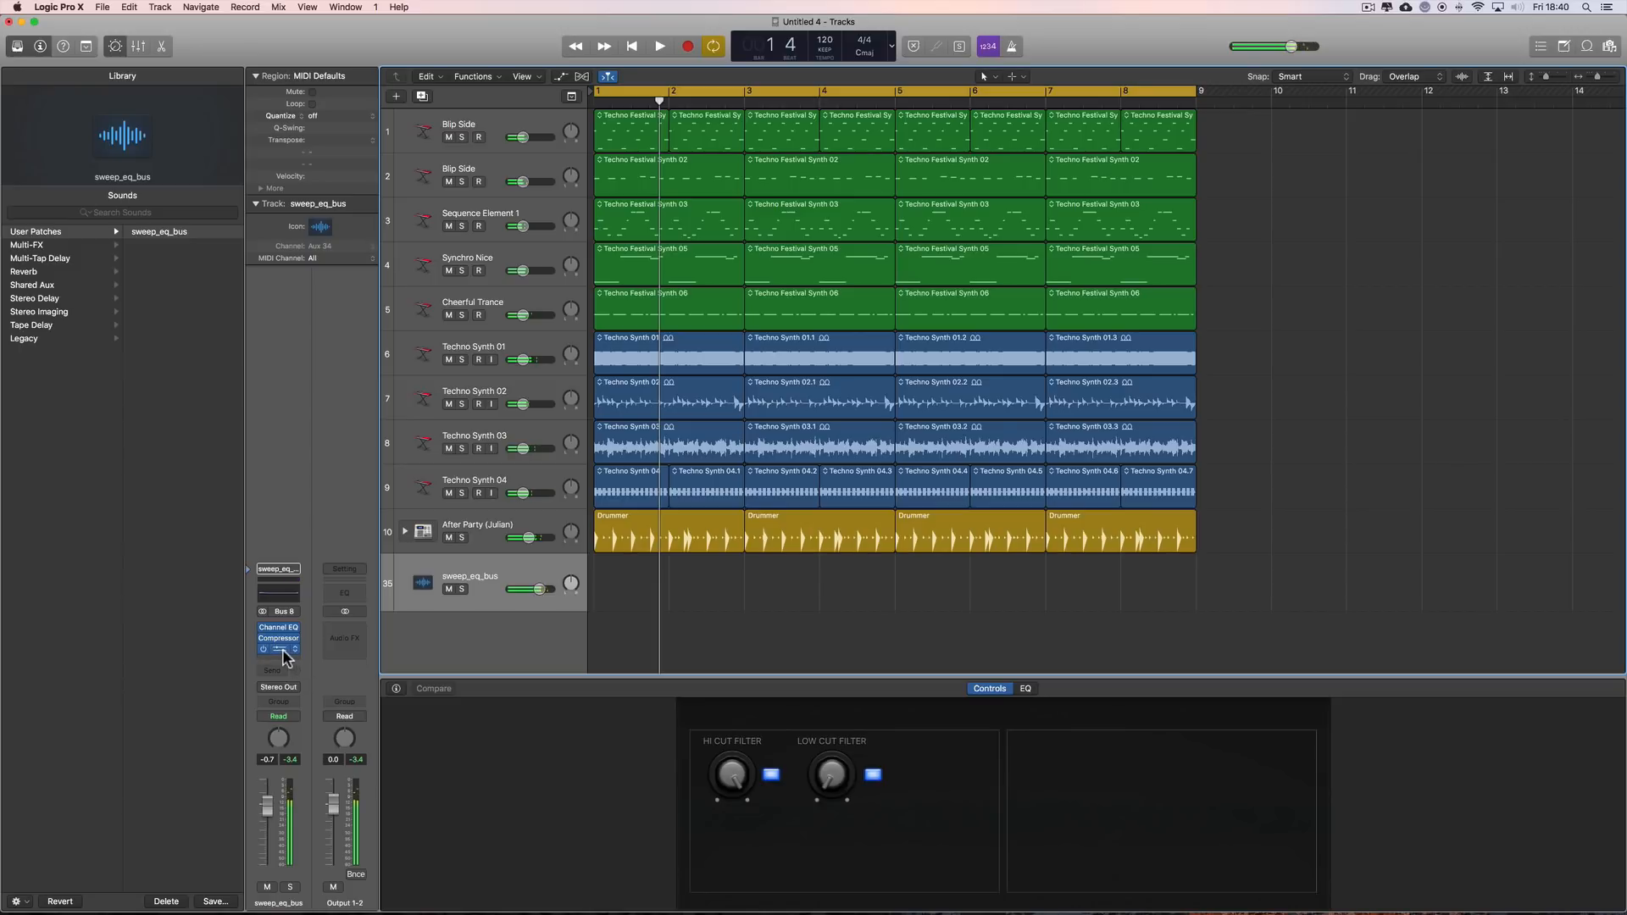
# - Load the Medium HF Spread setting in the Stereo Spread plug-in on sweep_eq_bus and play the project briefly
pyautogui.click(278, 649)
pyautogui.click(1121, 296)
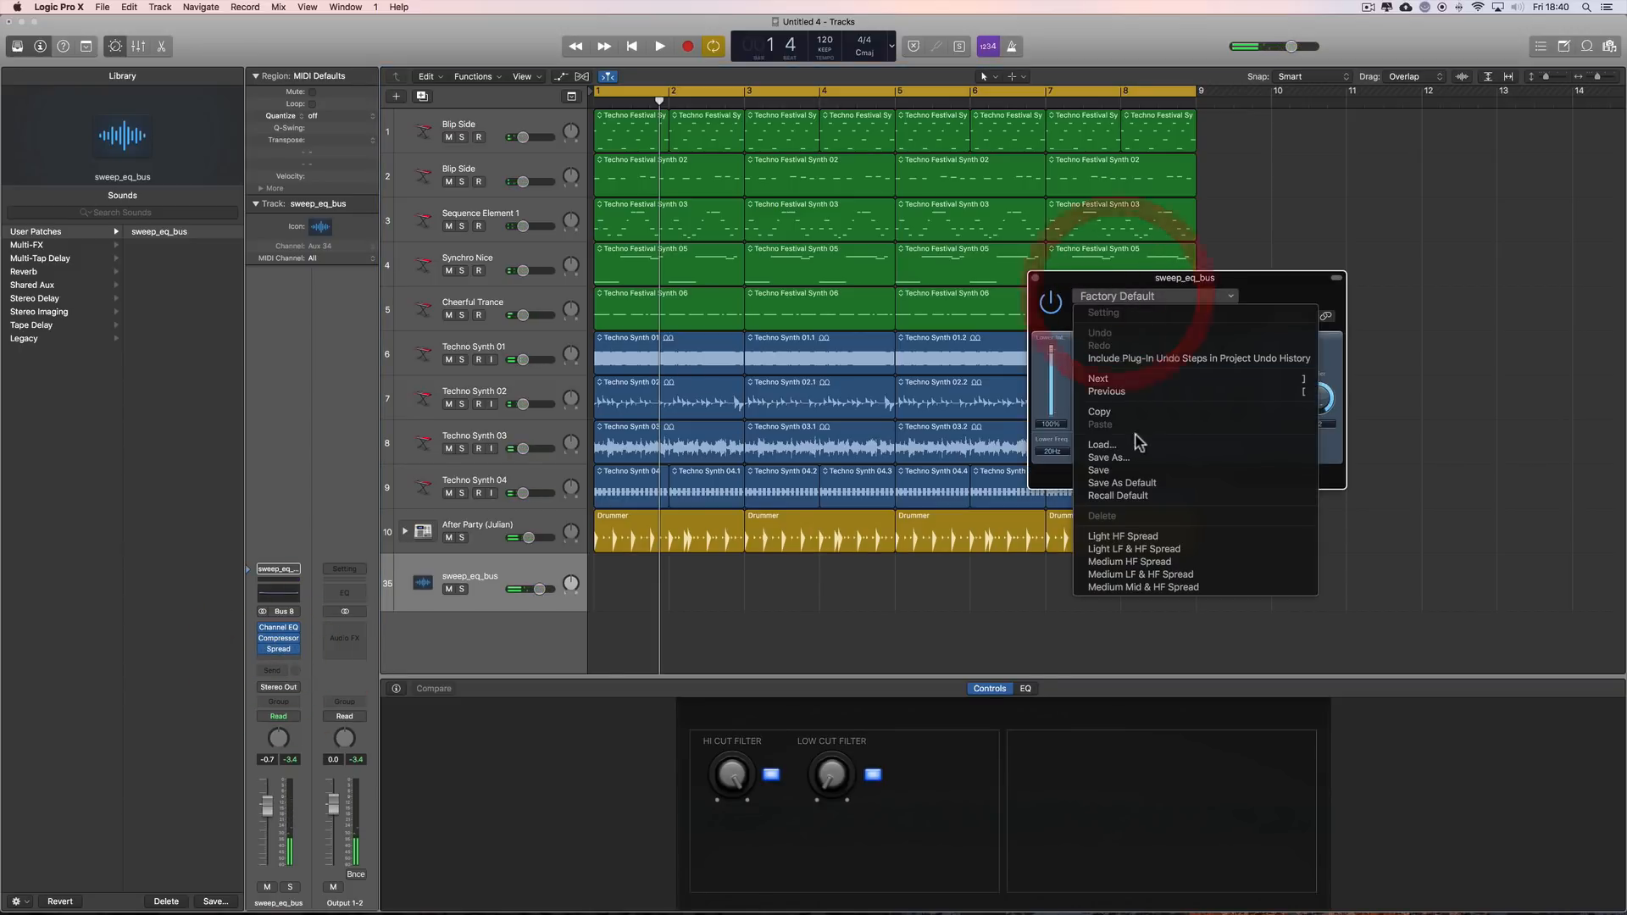
pyautogui.click(1130, 562)
pyautogui.press('space')
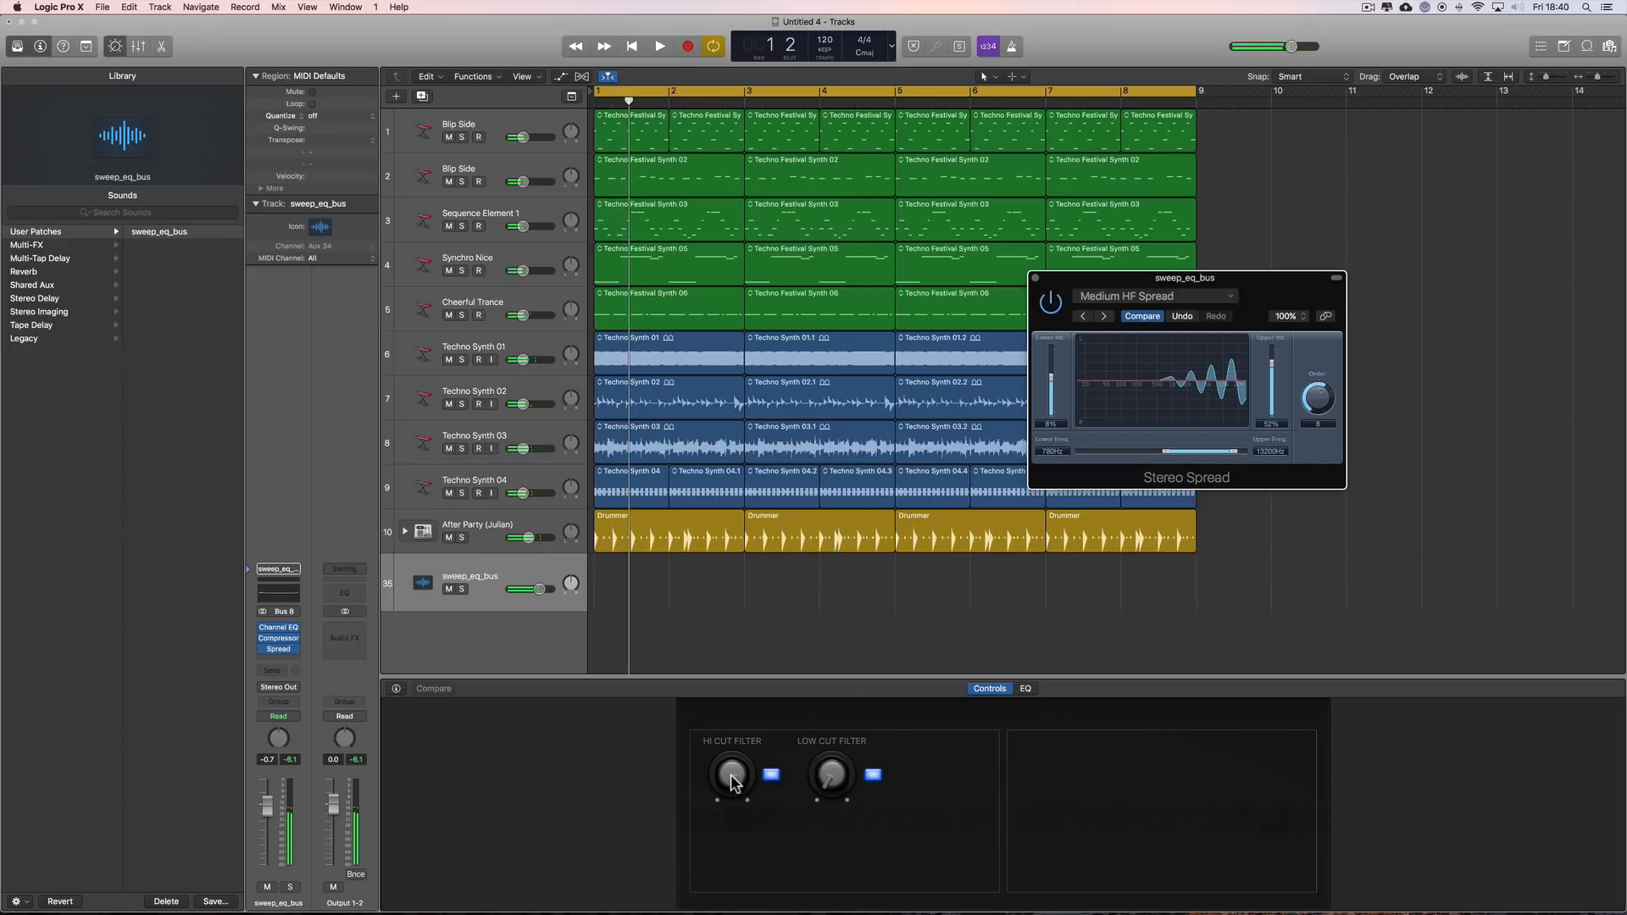
# - Sweep the Hi Cut Filter smart control of the sweep_eq_bus track through several positions and close the Stereo Spread window
pyautogui.moveTo(732, 780)
pyautogui.mouseDown()
pyautogui.moveTo(749, 895)
pyautogui.moveTo(729, 785)
pyautogui.mouseUp()
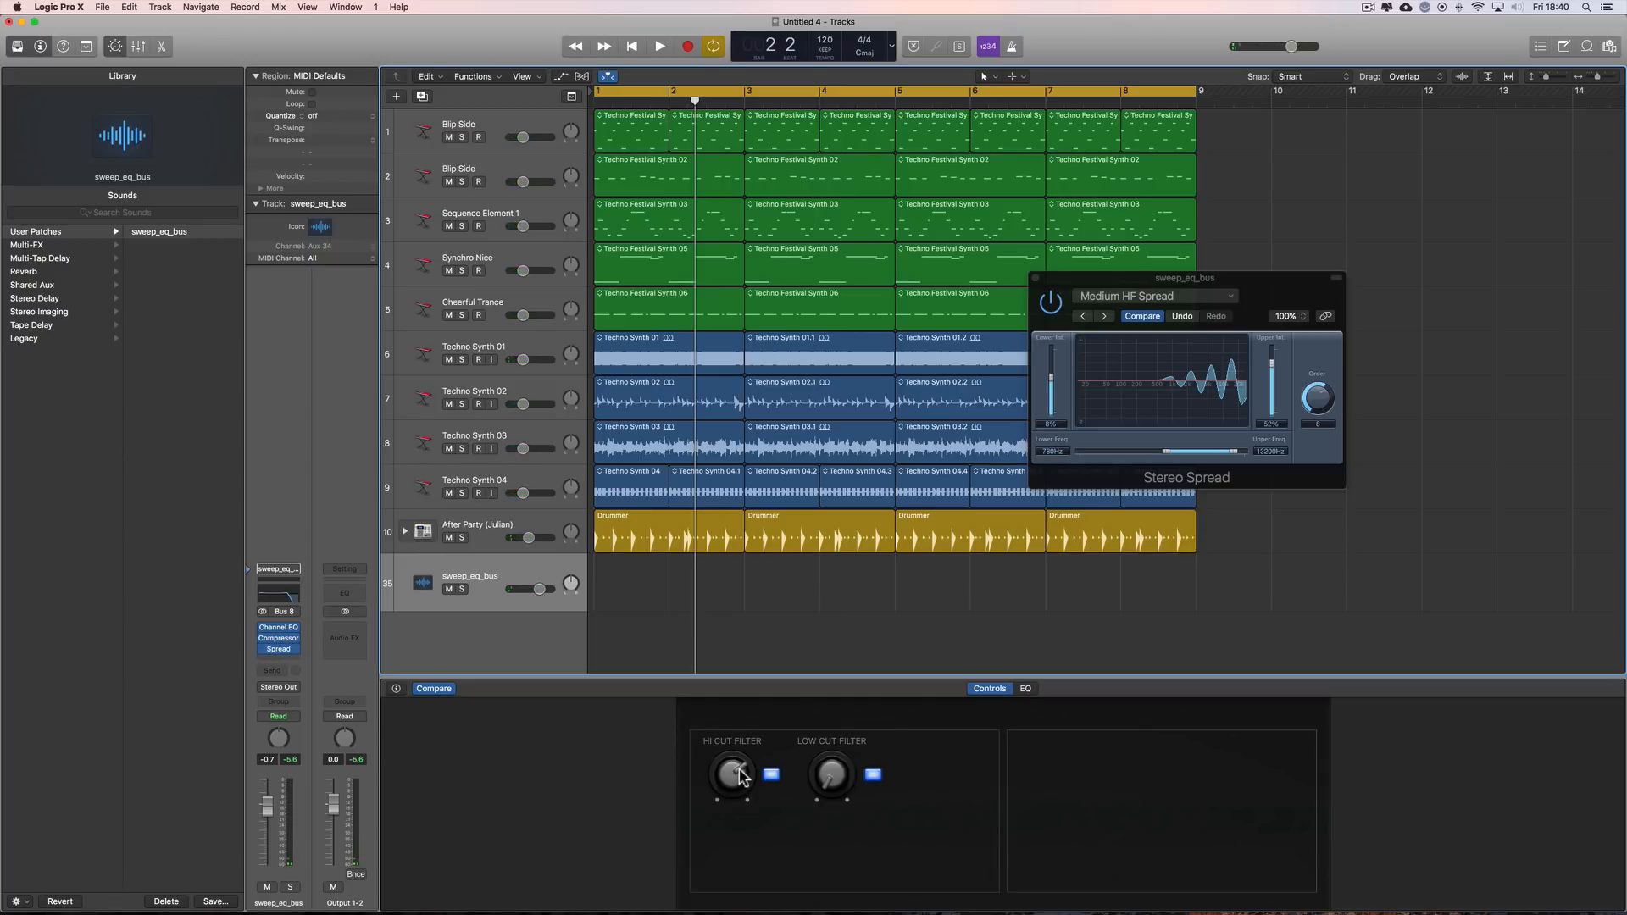
pyautogui.moveTo(752, 778)
pyautogui.mouseDown()
pyautogui.moveTo(739, 778)
pyautogui.moveTo(761, 773)
pyautogui.mouseUp()
pyautogui.moveTo(735, 773); pyautogui.dragTo(837, 665)
pyautogui.click(1035, 278)
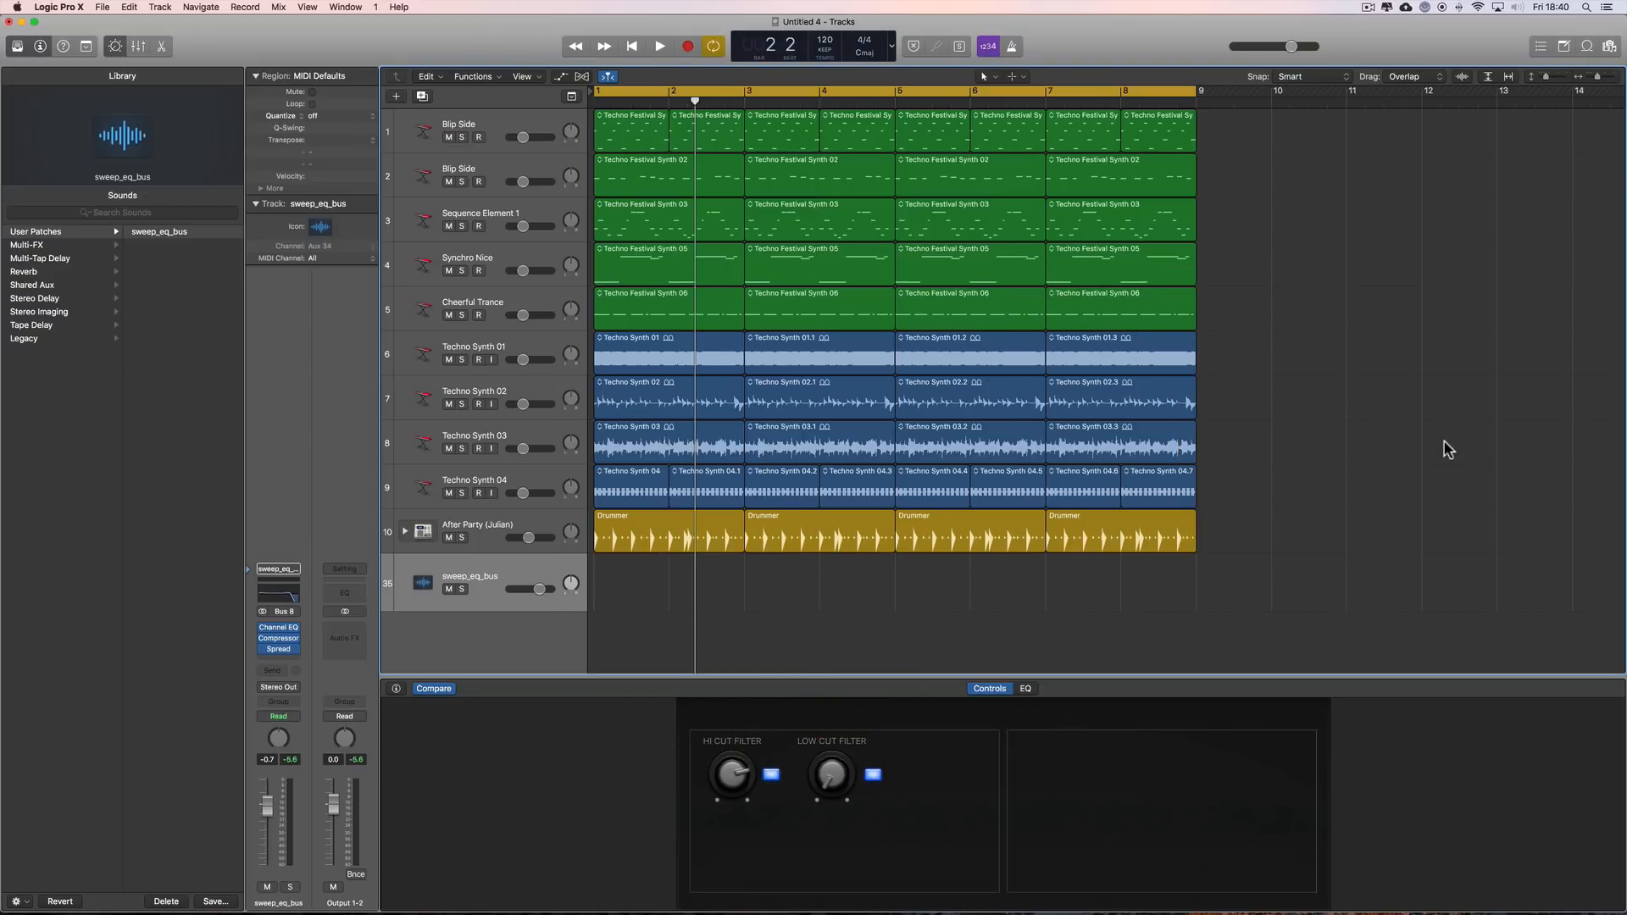